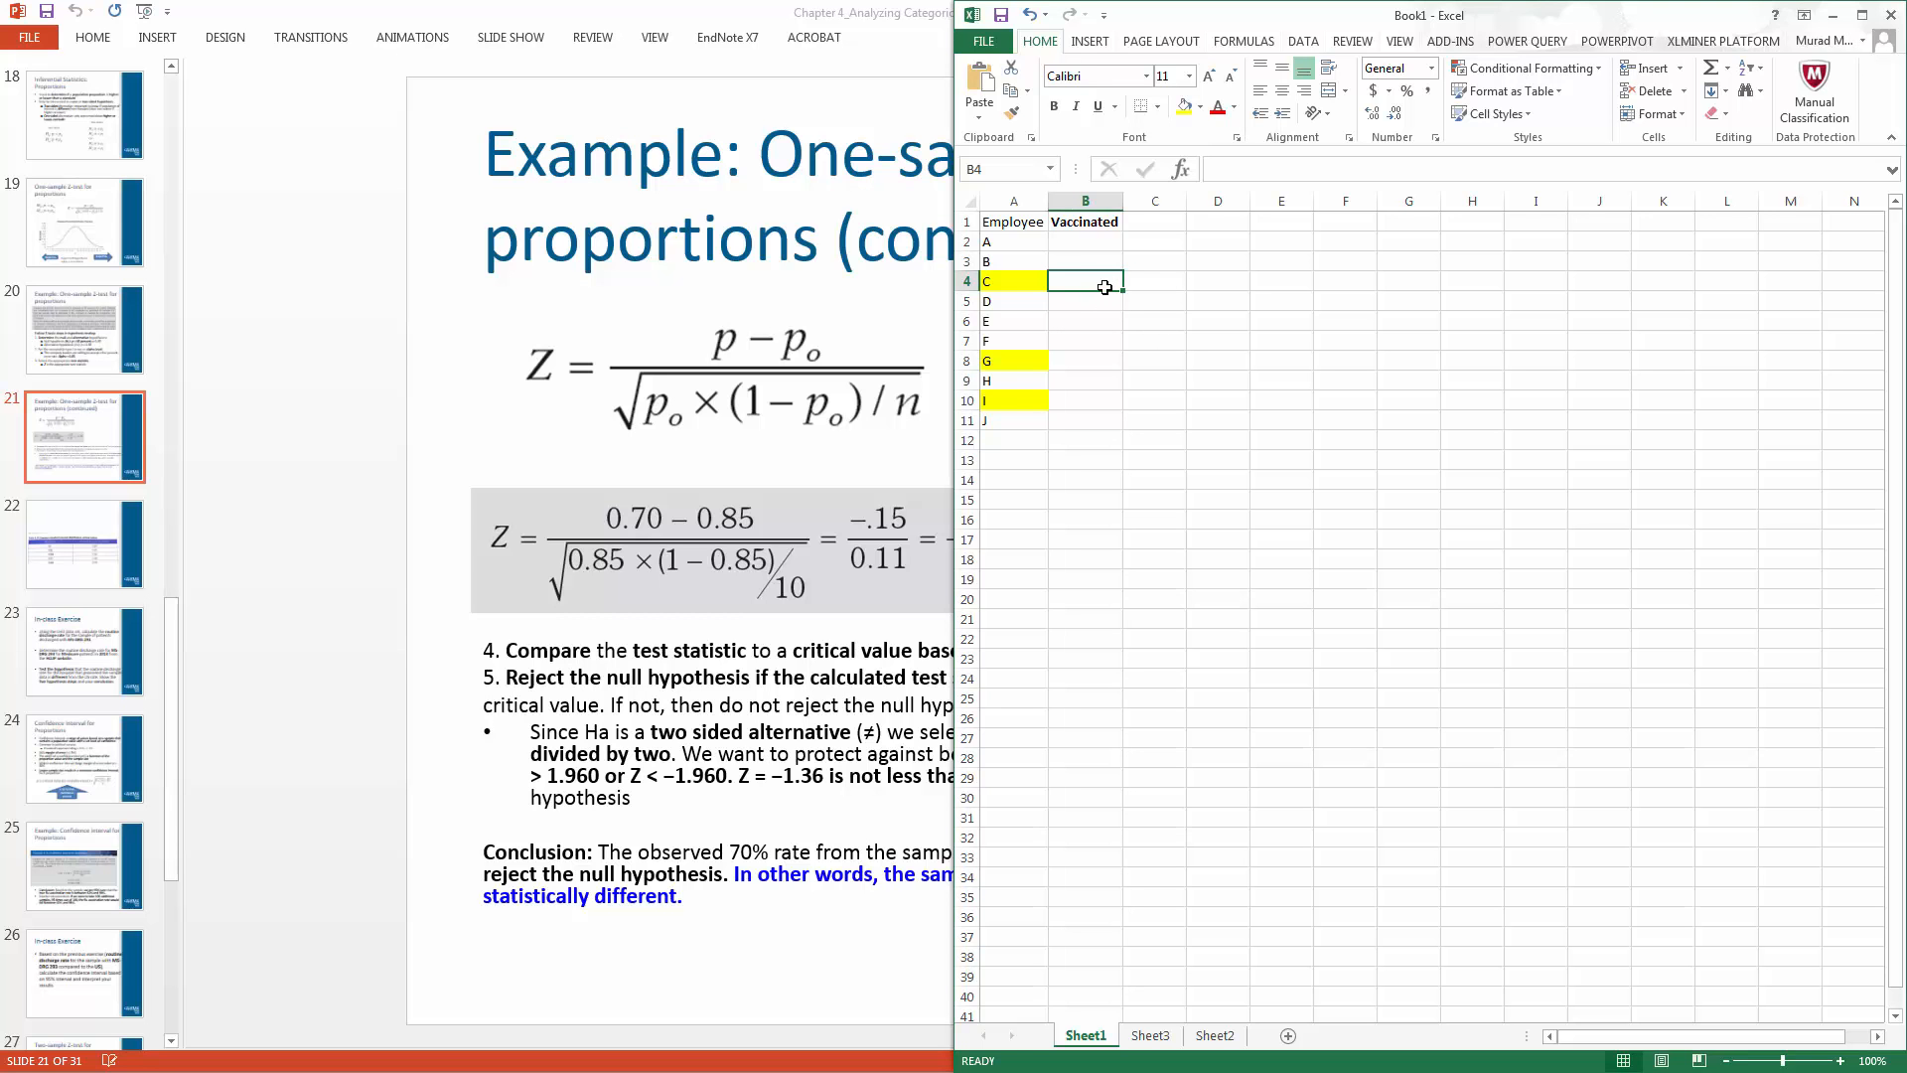
# Fill the Vaccinated column with 1 for all ten employees, A to J.
pyautogui.click(1089, 243)
pyautogui.write('1')
pyautogui.press('Return')
pyautogui.press('Up')
pyautogui.moveTo(1133, 253); pyautogui.dragTo(1133, 435)
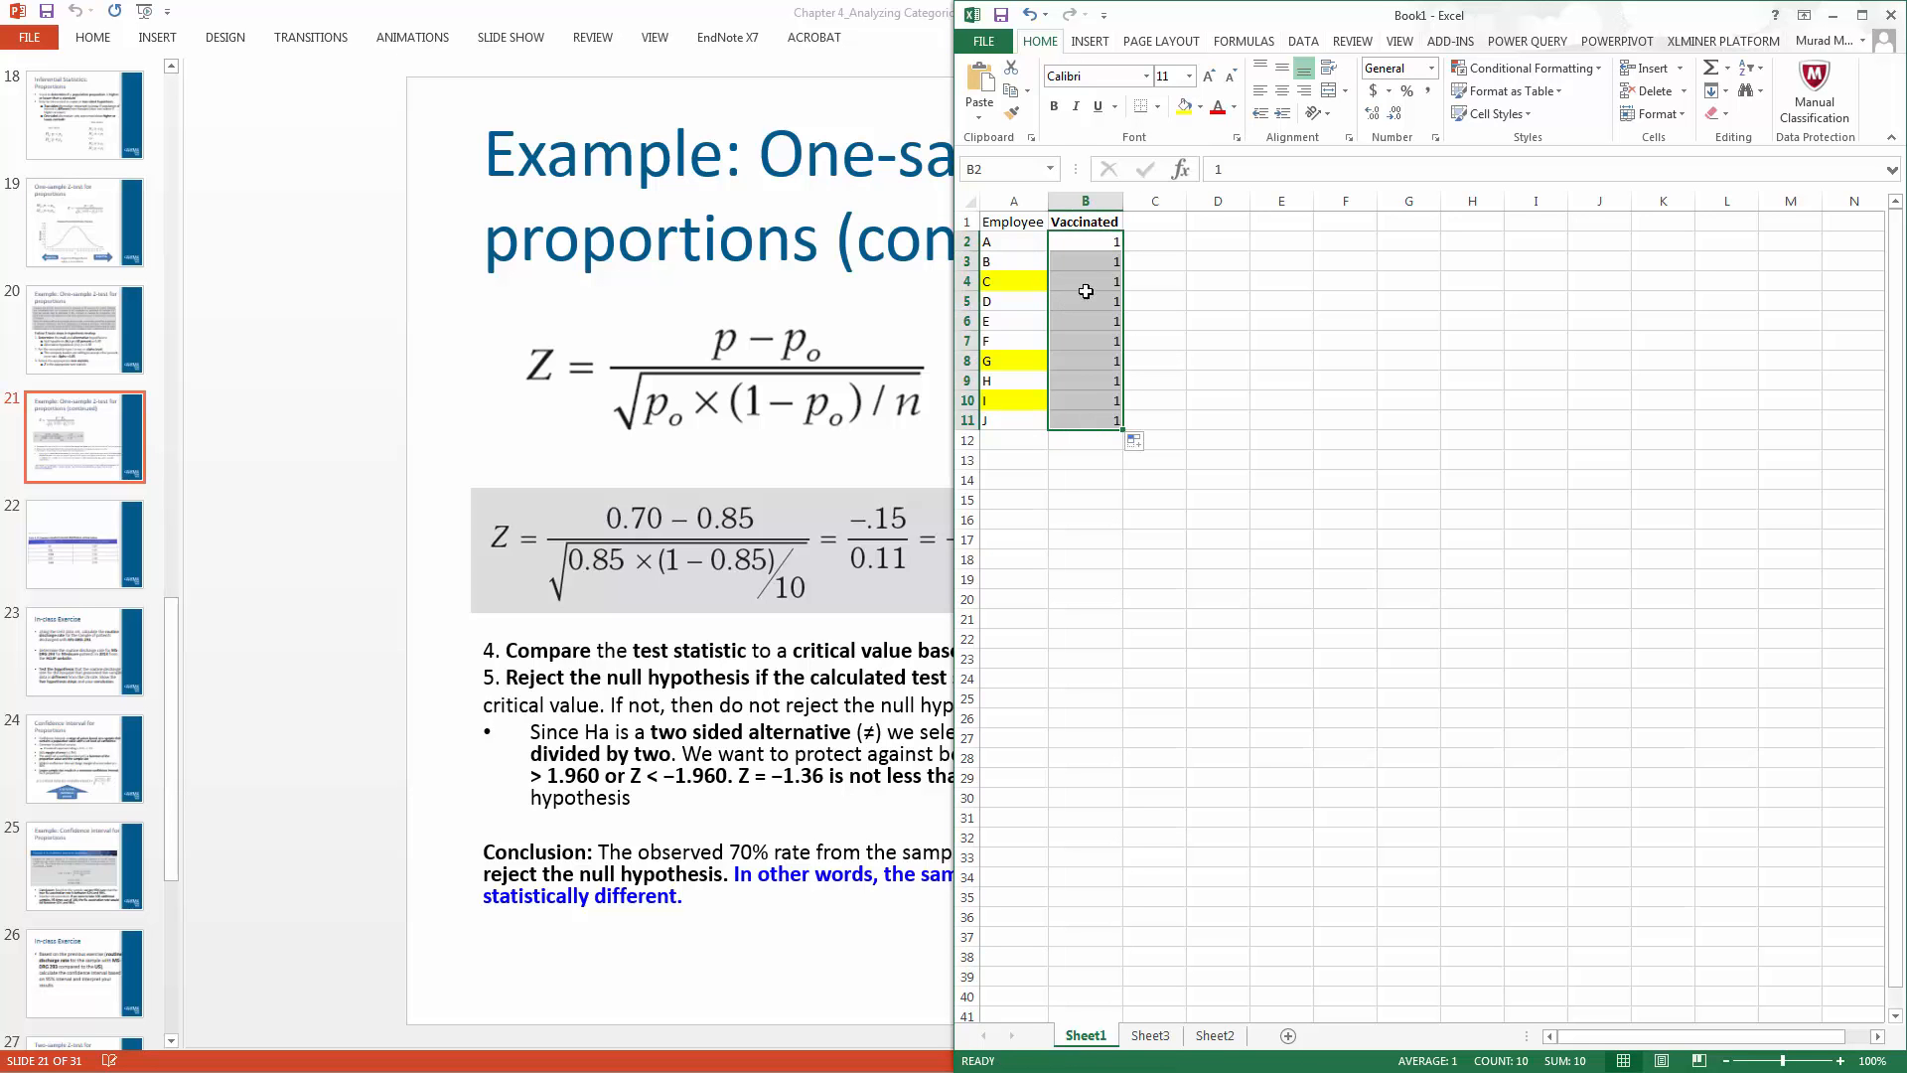
# Set the Vaccinated value to 0 for the yellow-highlighted employees C, G and I.
pyautogui.click(1093, 283)
pyautogui.write('0')
pyautogui.click(1092, 362)
pyautogui.write('0')
pyautogui.click(1098, 402)
pyautogui.write('0')
pyautogui.press('Return')
pyautogui.click(1088, 247)
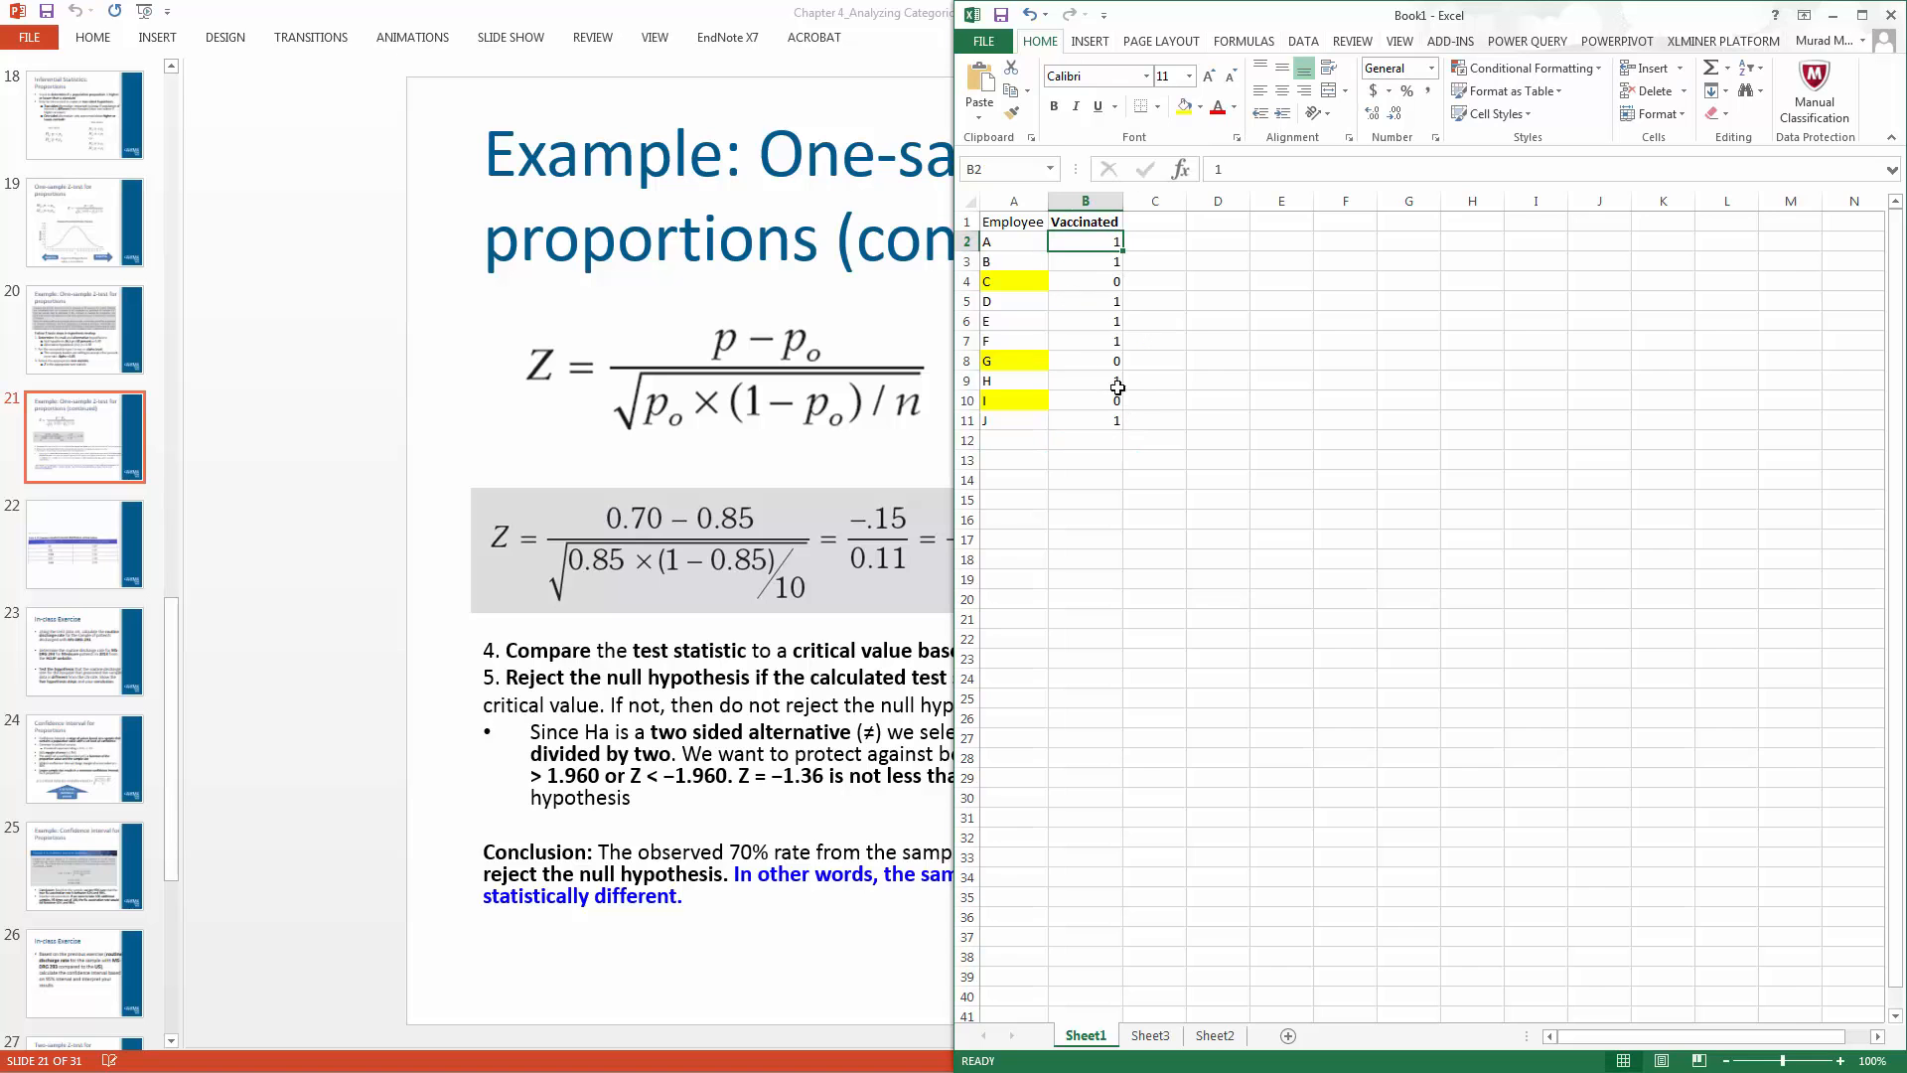
# Create a PivotTable on a new worksheet from the Employee and Vaccinated data.
pyautogui.click(1085, 320)
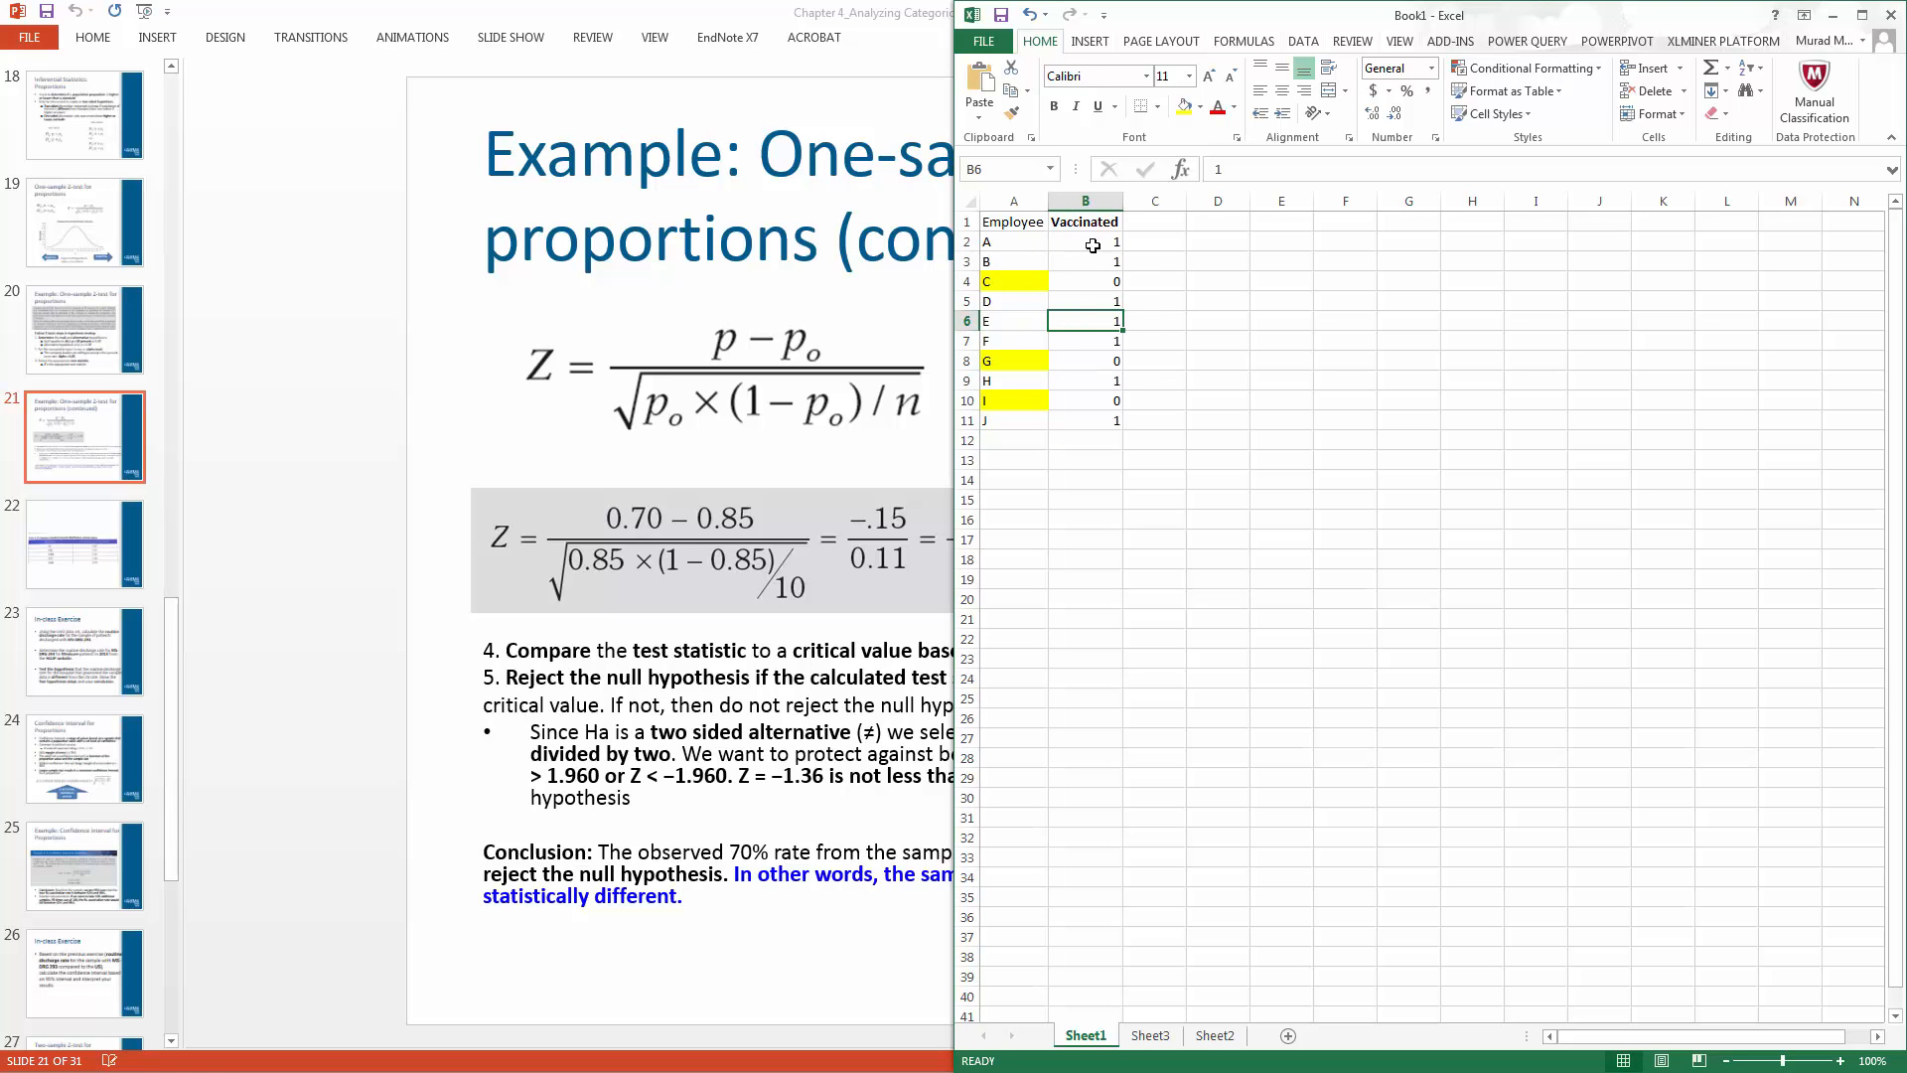
pyautogui.click(1089, 42)
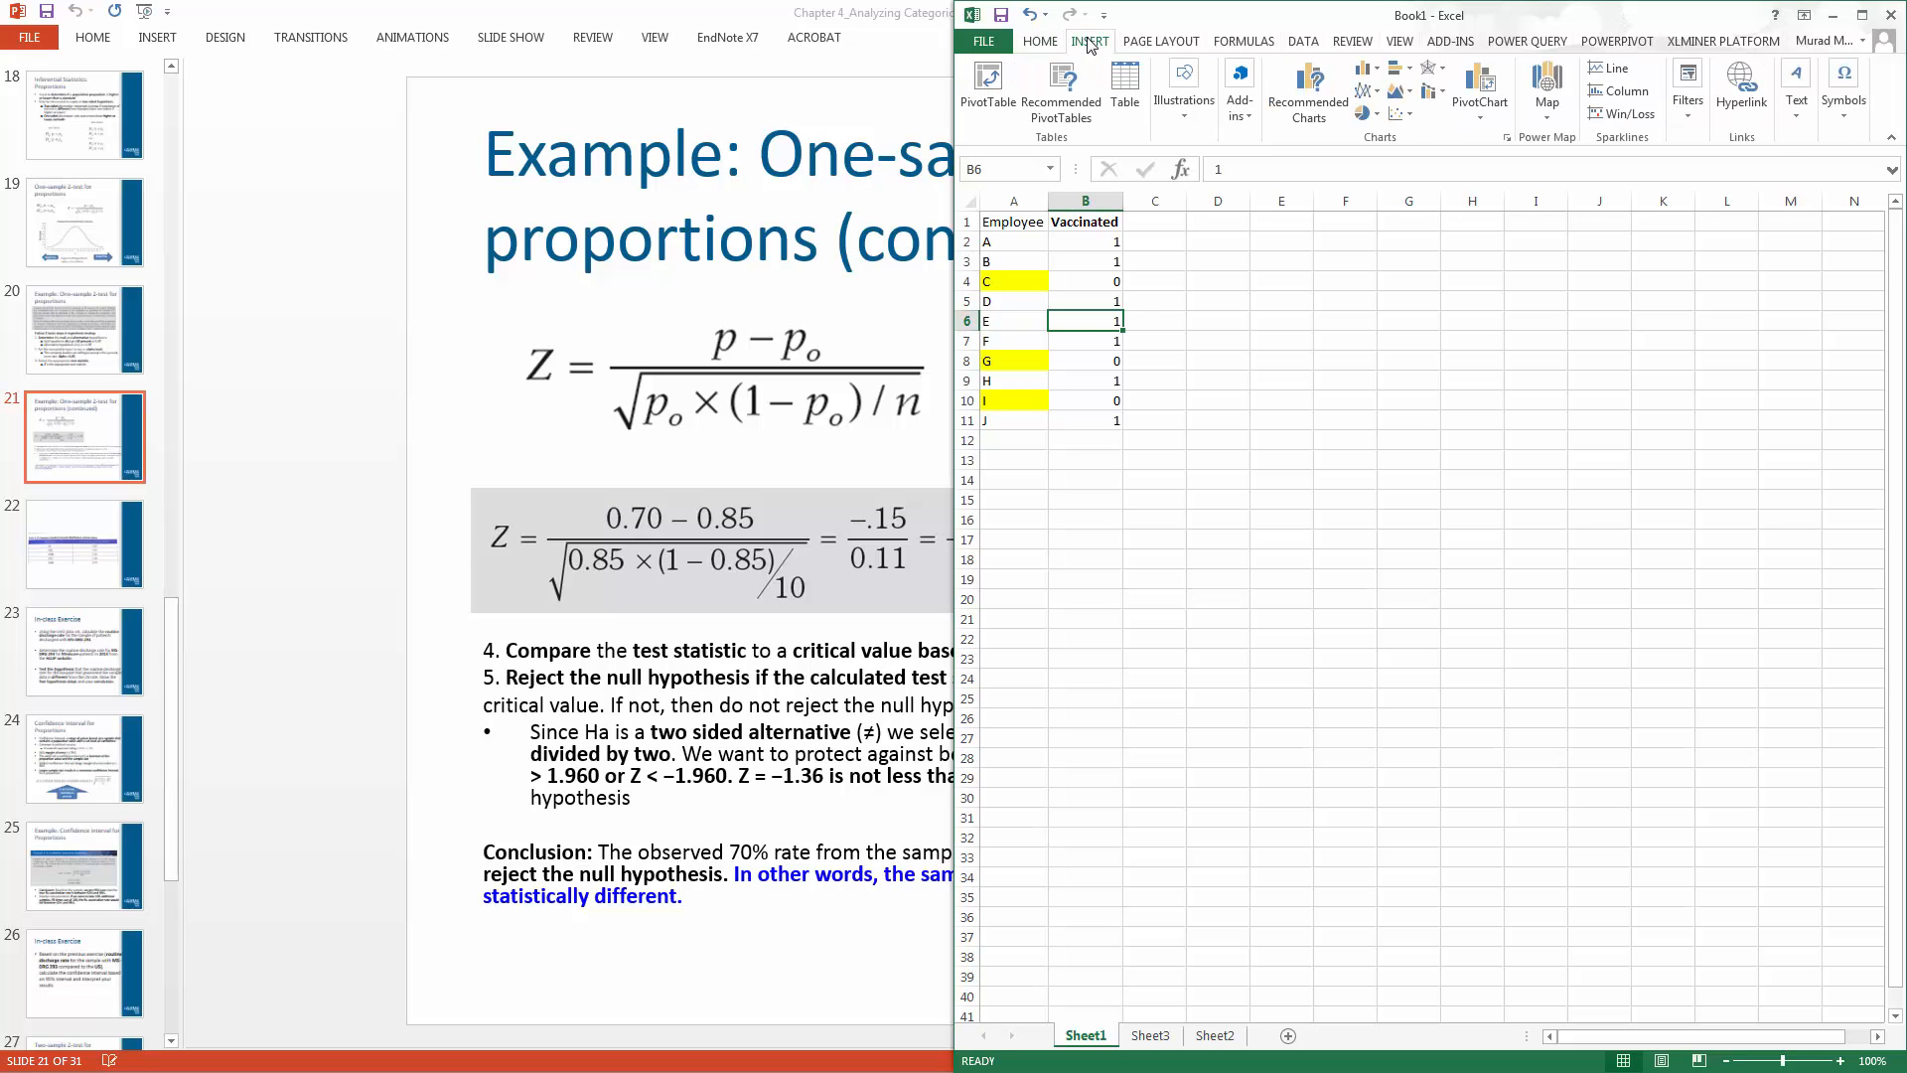
pyautogui.click(987, 86)
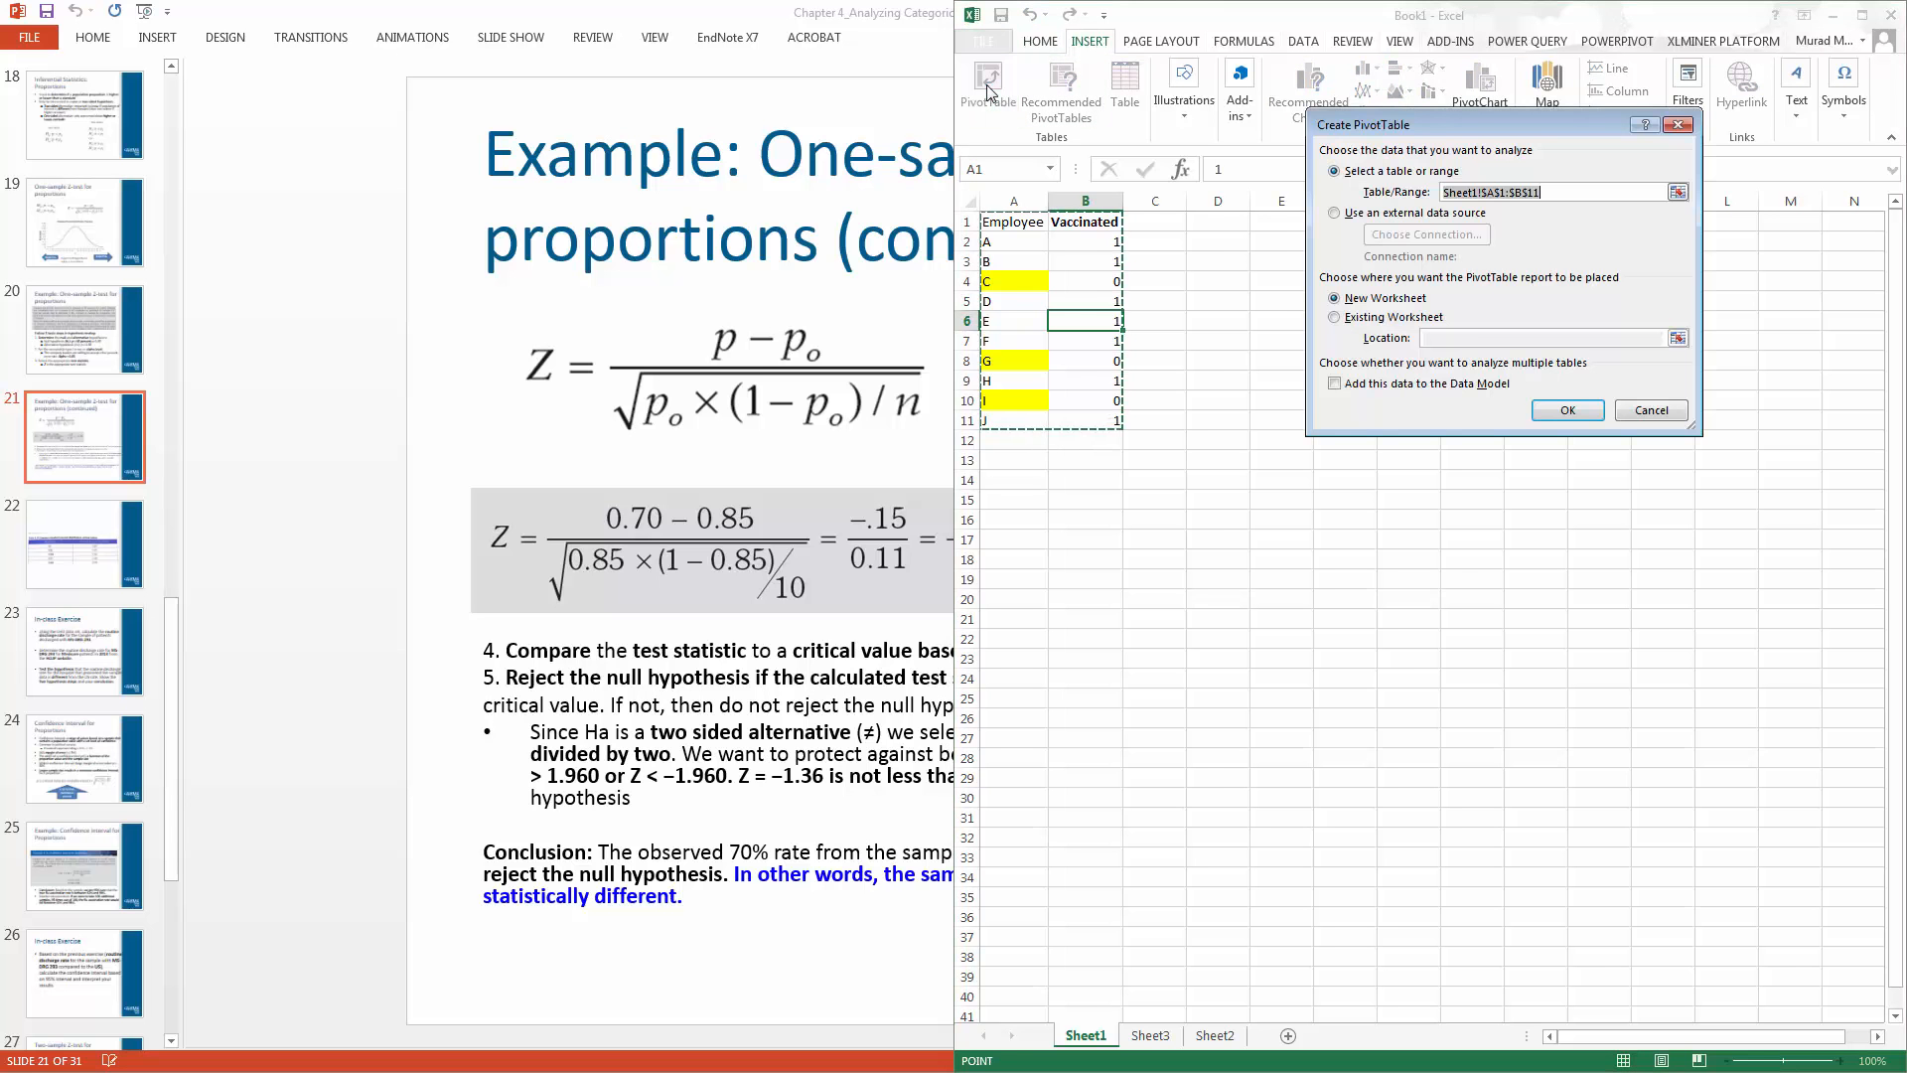
pyautogui.click(1567, 410)
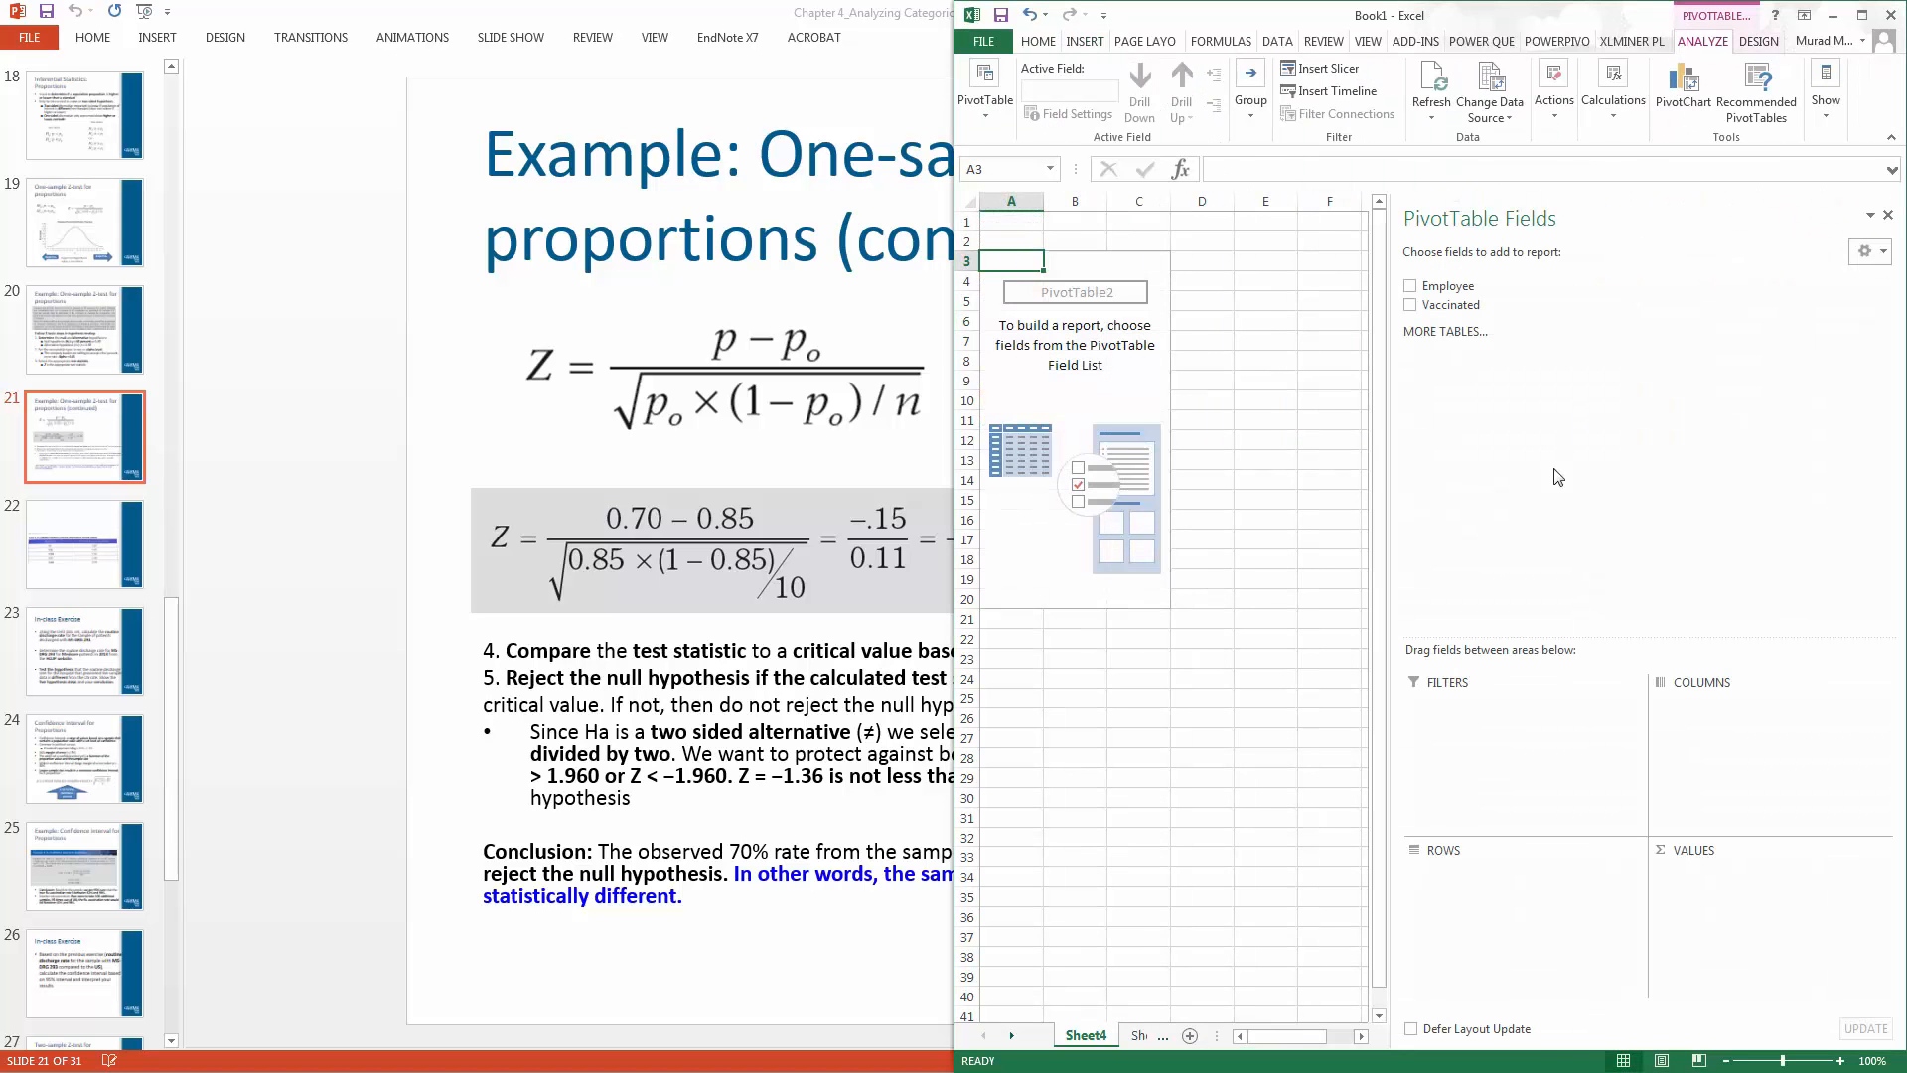
# Add the Vaccinated field to the PivotTable values and summarize it by Average.
pyautogui.moveTo(1450, 304); pyautogui.dragTo(1689, 879)
pyautogui.click(1748, 874)
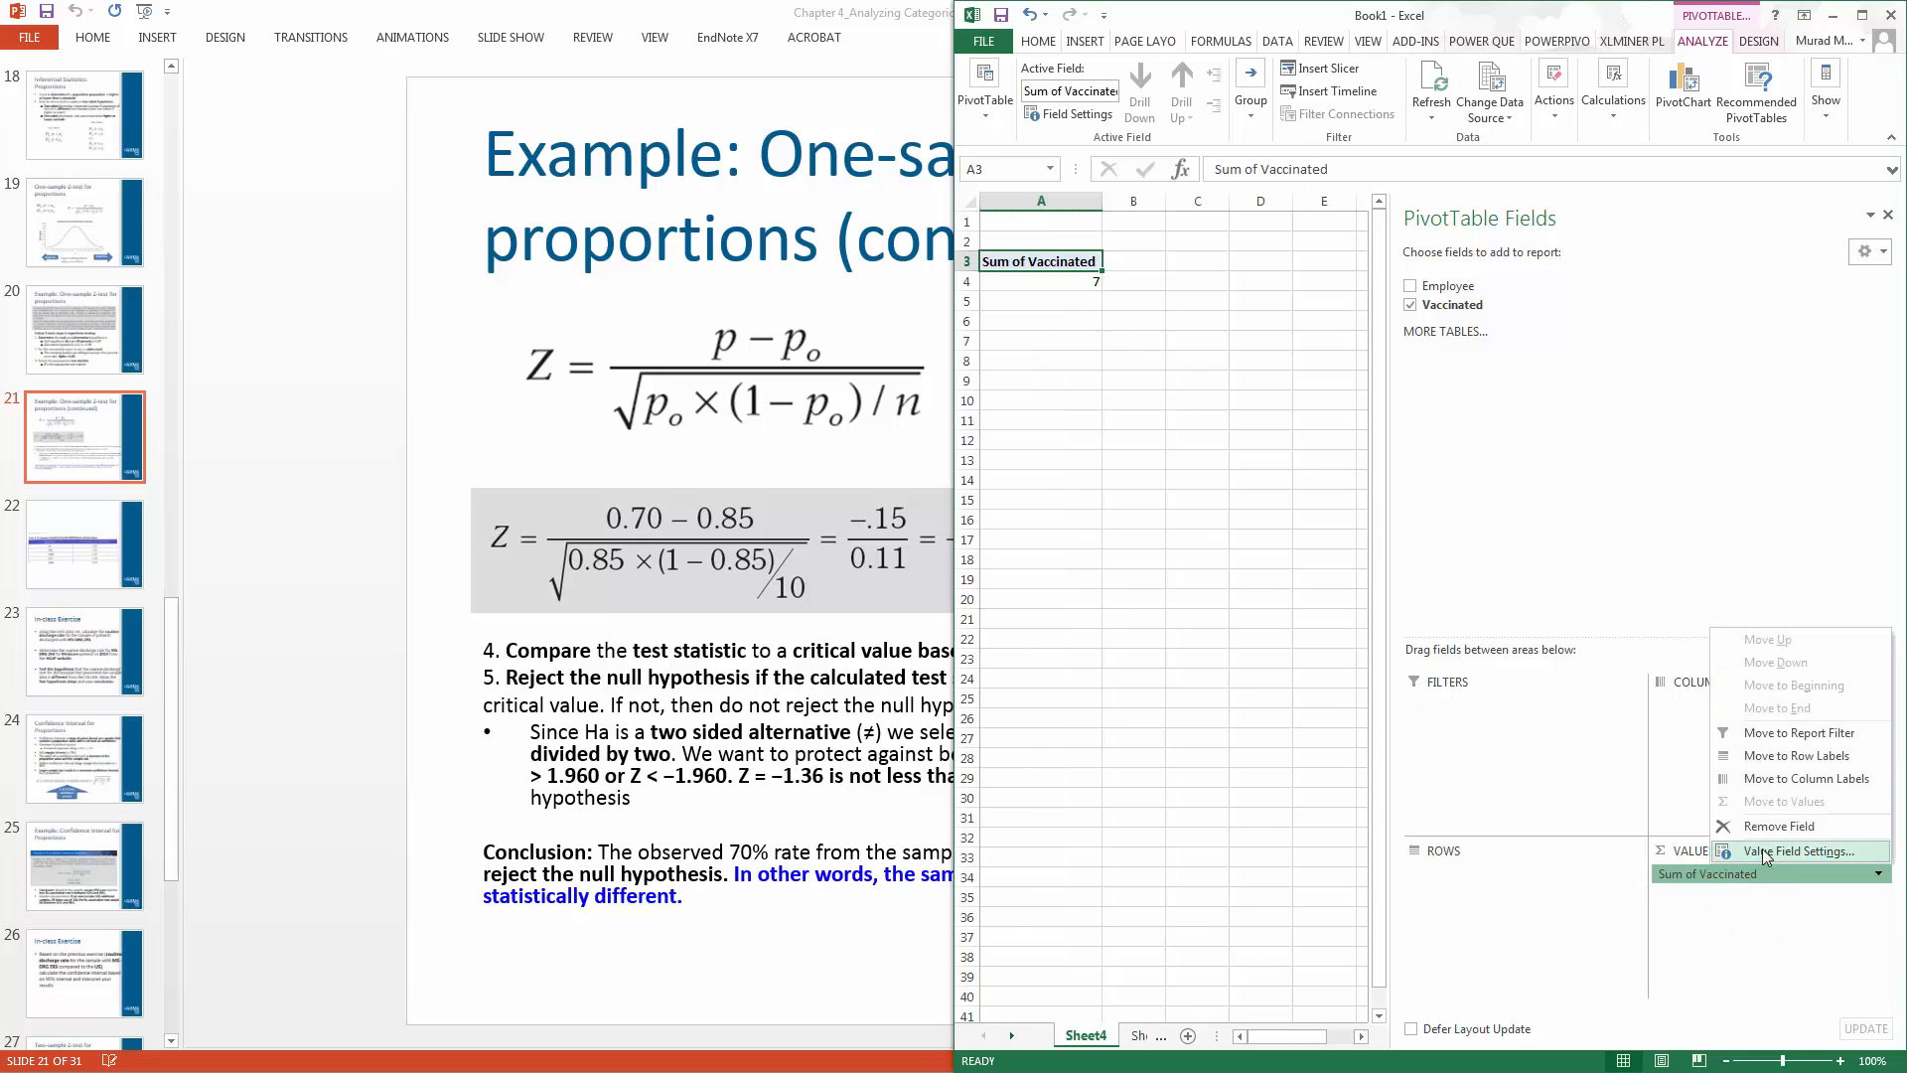
pyautogui.click(1768, 852)
pyautogui.click(1366, 313)
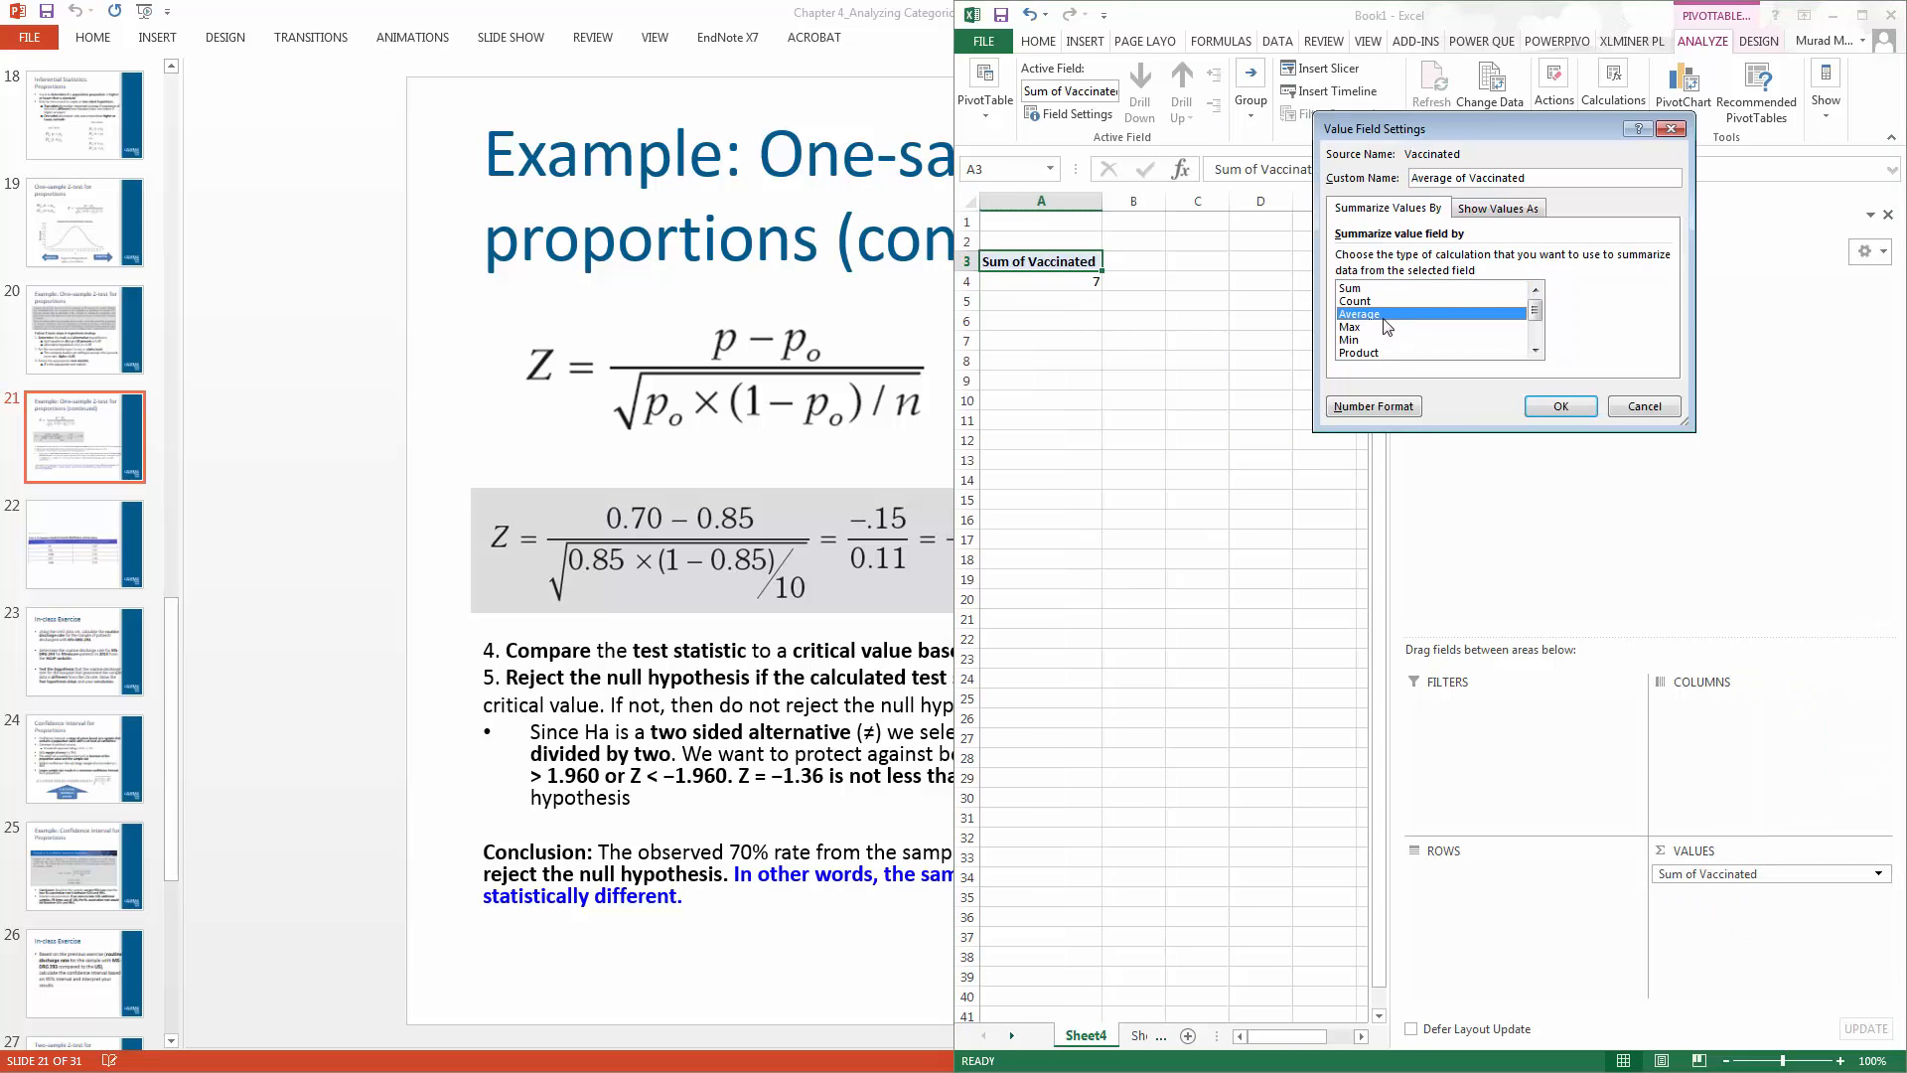
pyautogui.click(1572, 409)
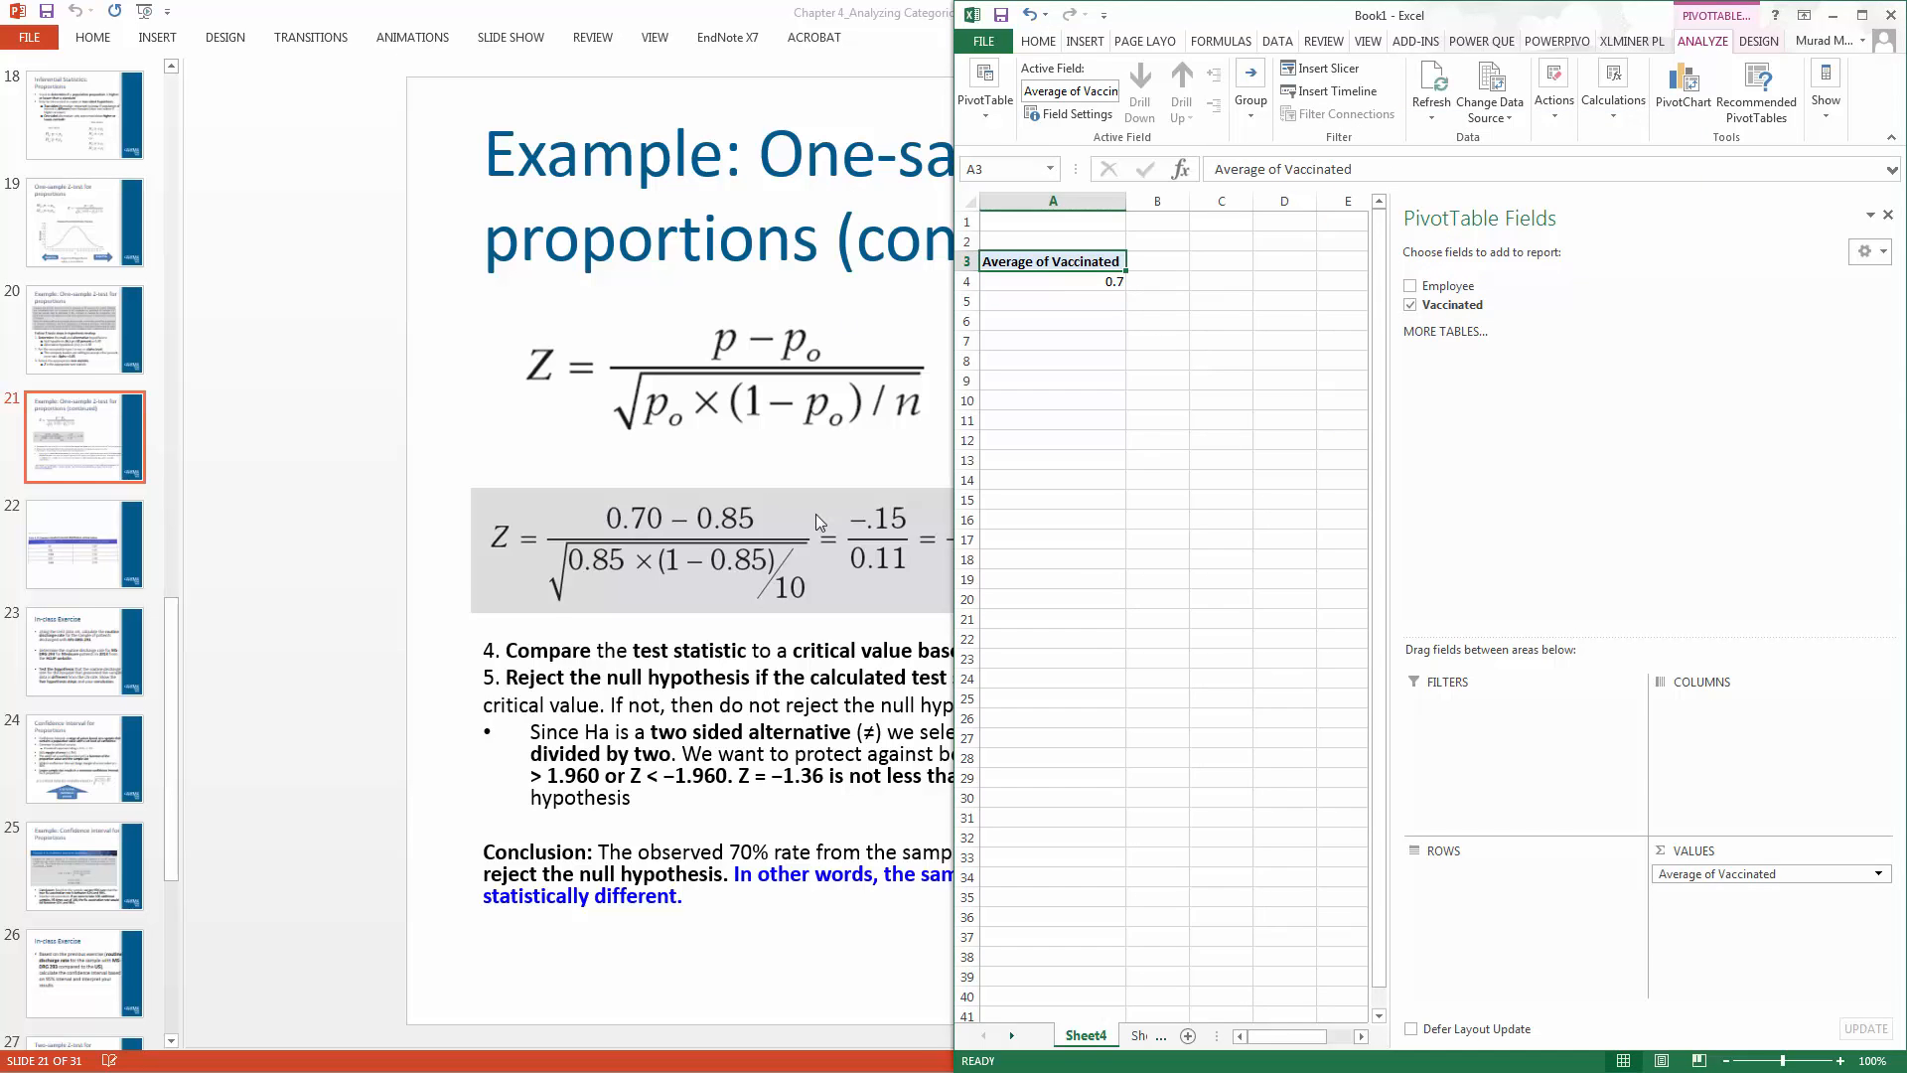
pyautogui.click(1083, 283)
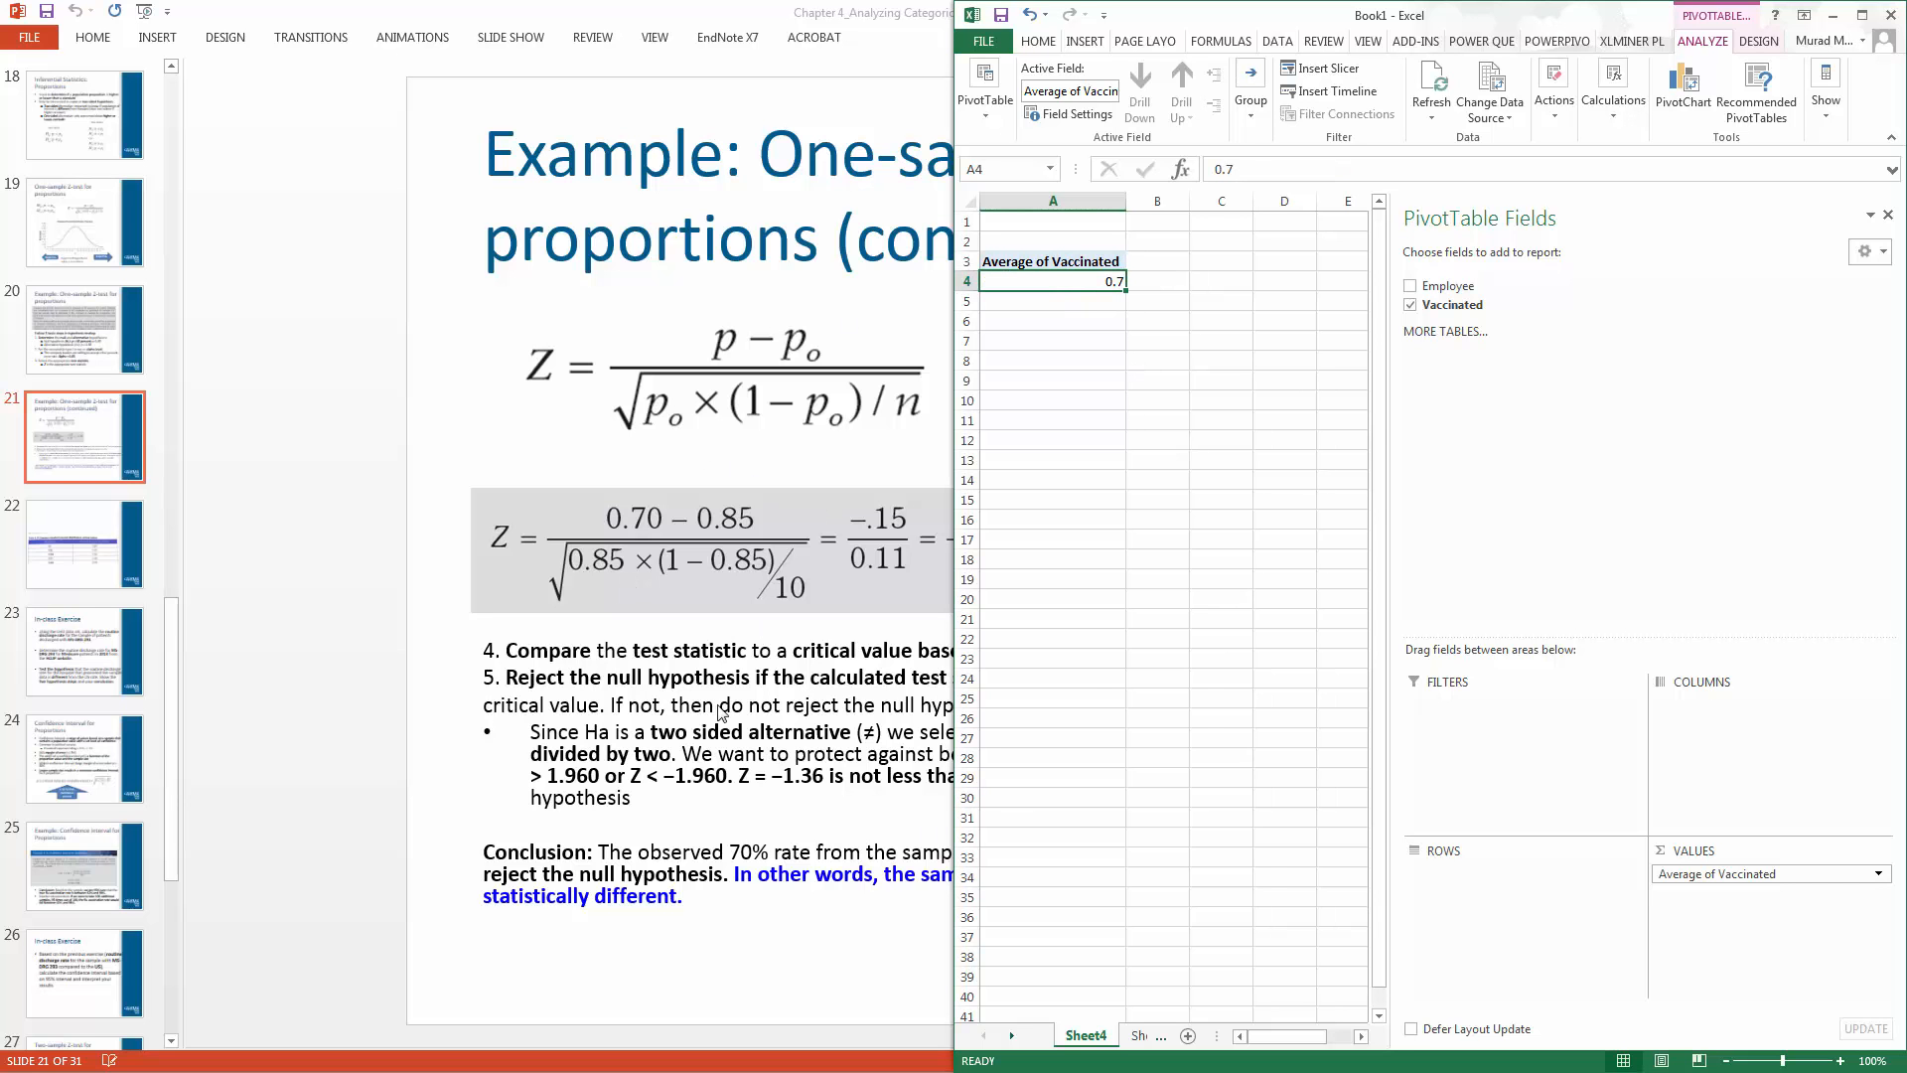
# Switch to the PowerPoint presentation and view the one-sample Z-test example and the critical values table on the next slide.
pyautogui.click(385, 737)
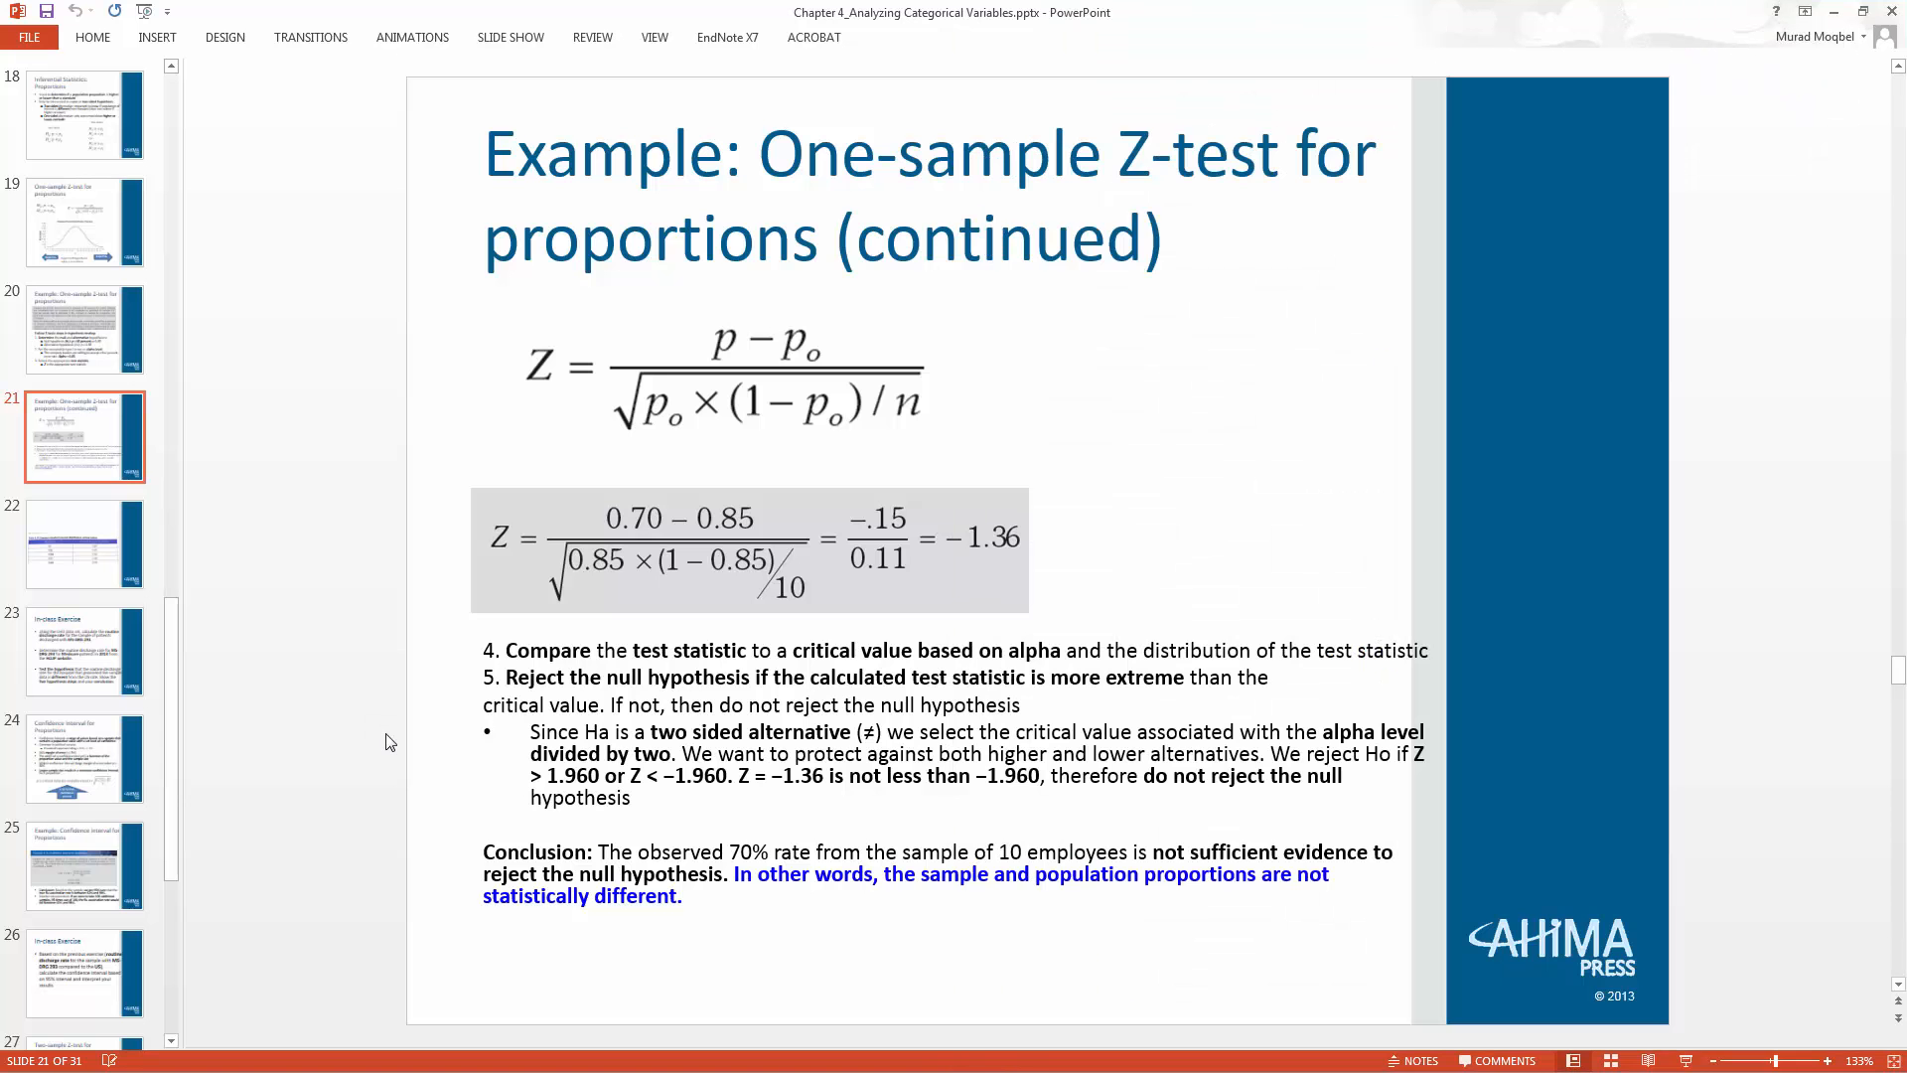
pyautogui.scroll(-2, 386, 737)
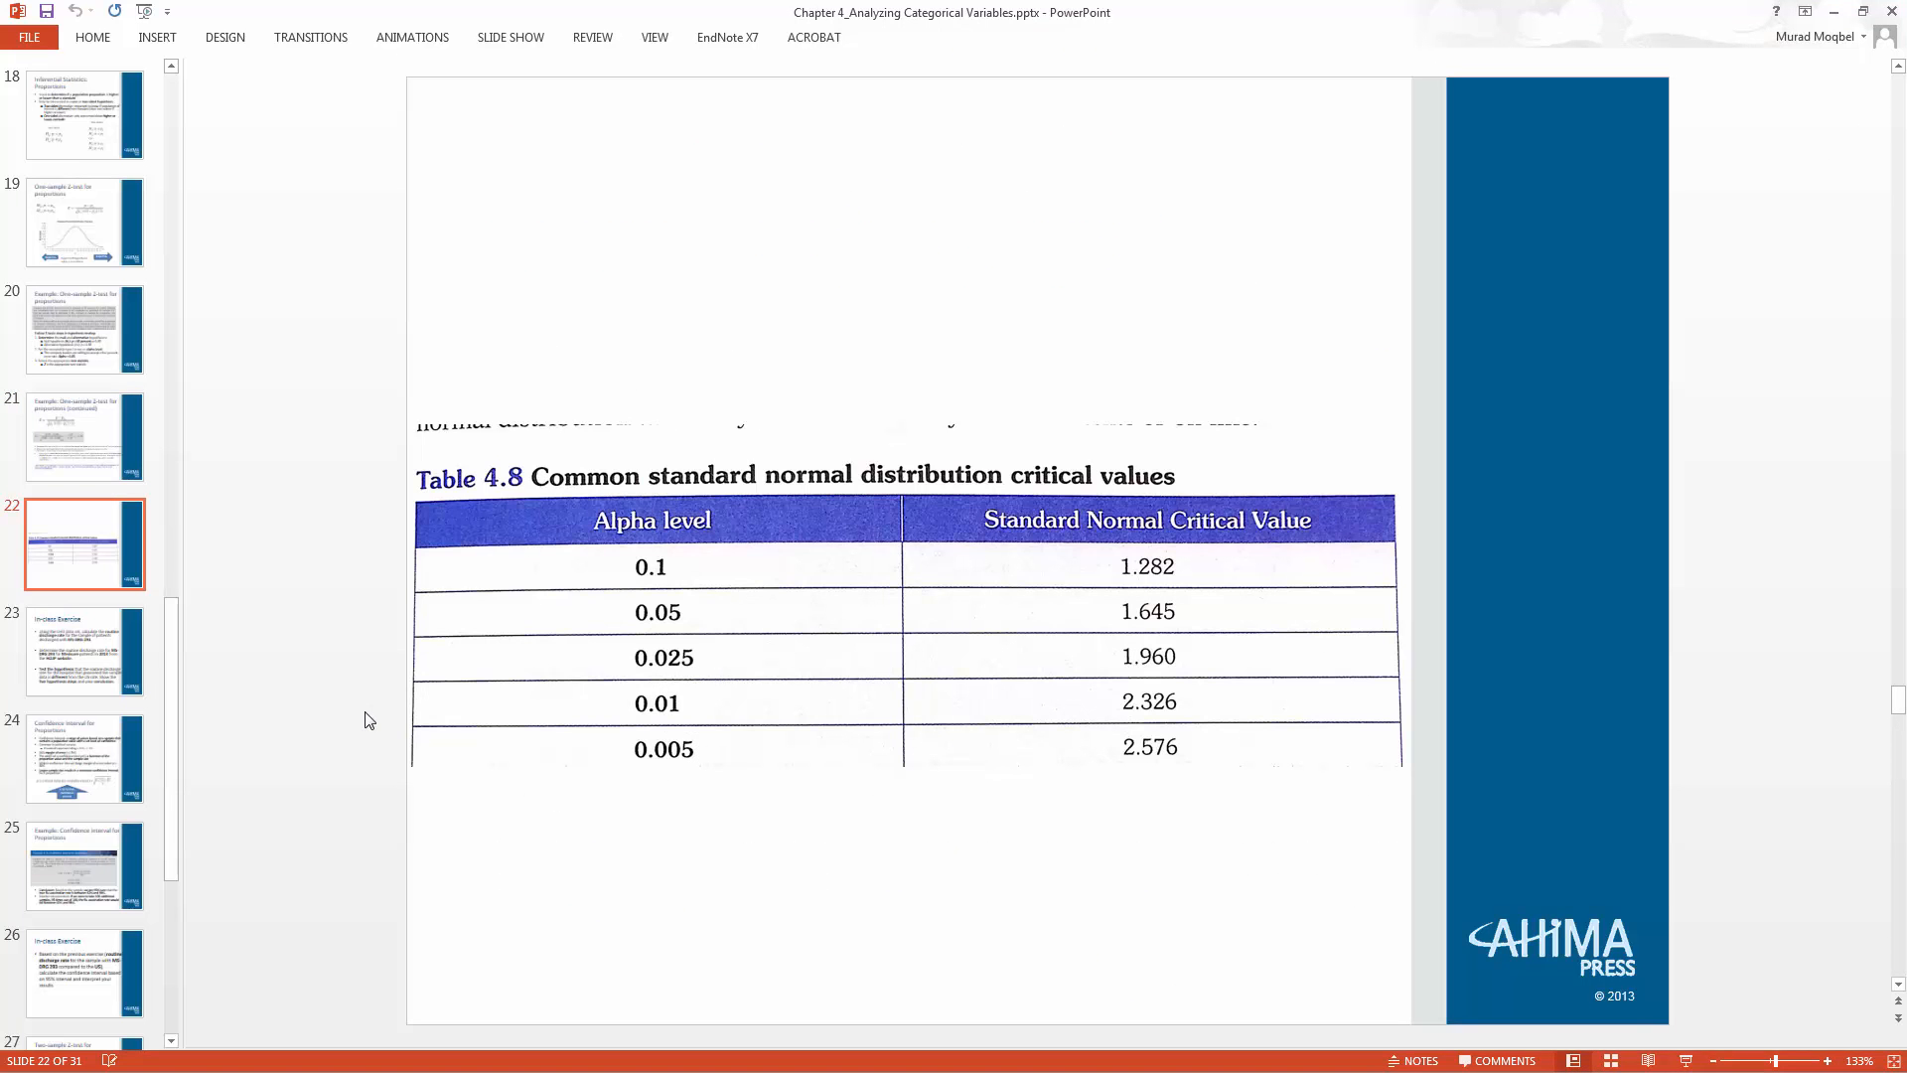
pyautogui.scroll(2, 367, 719)
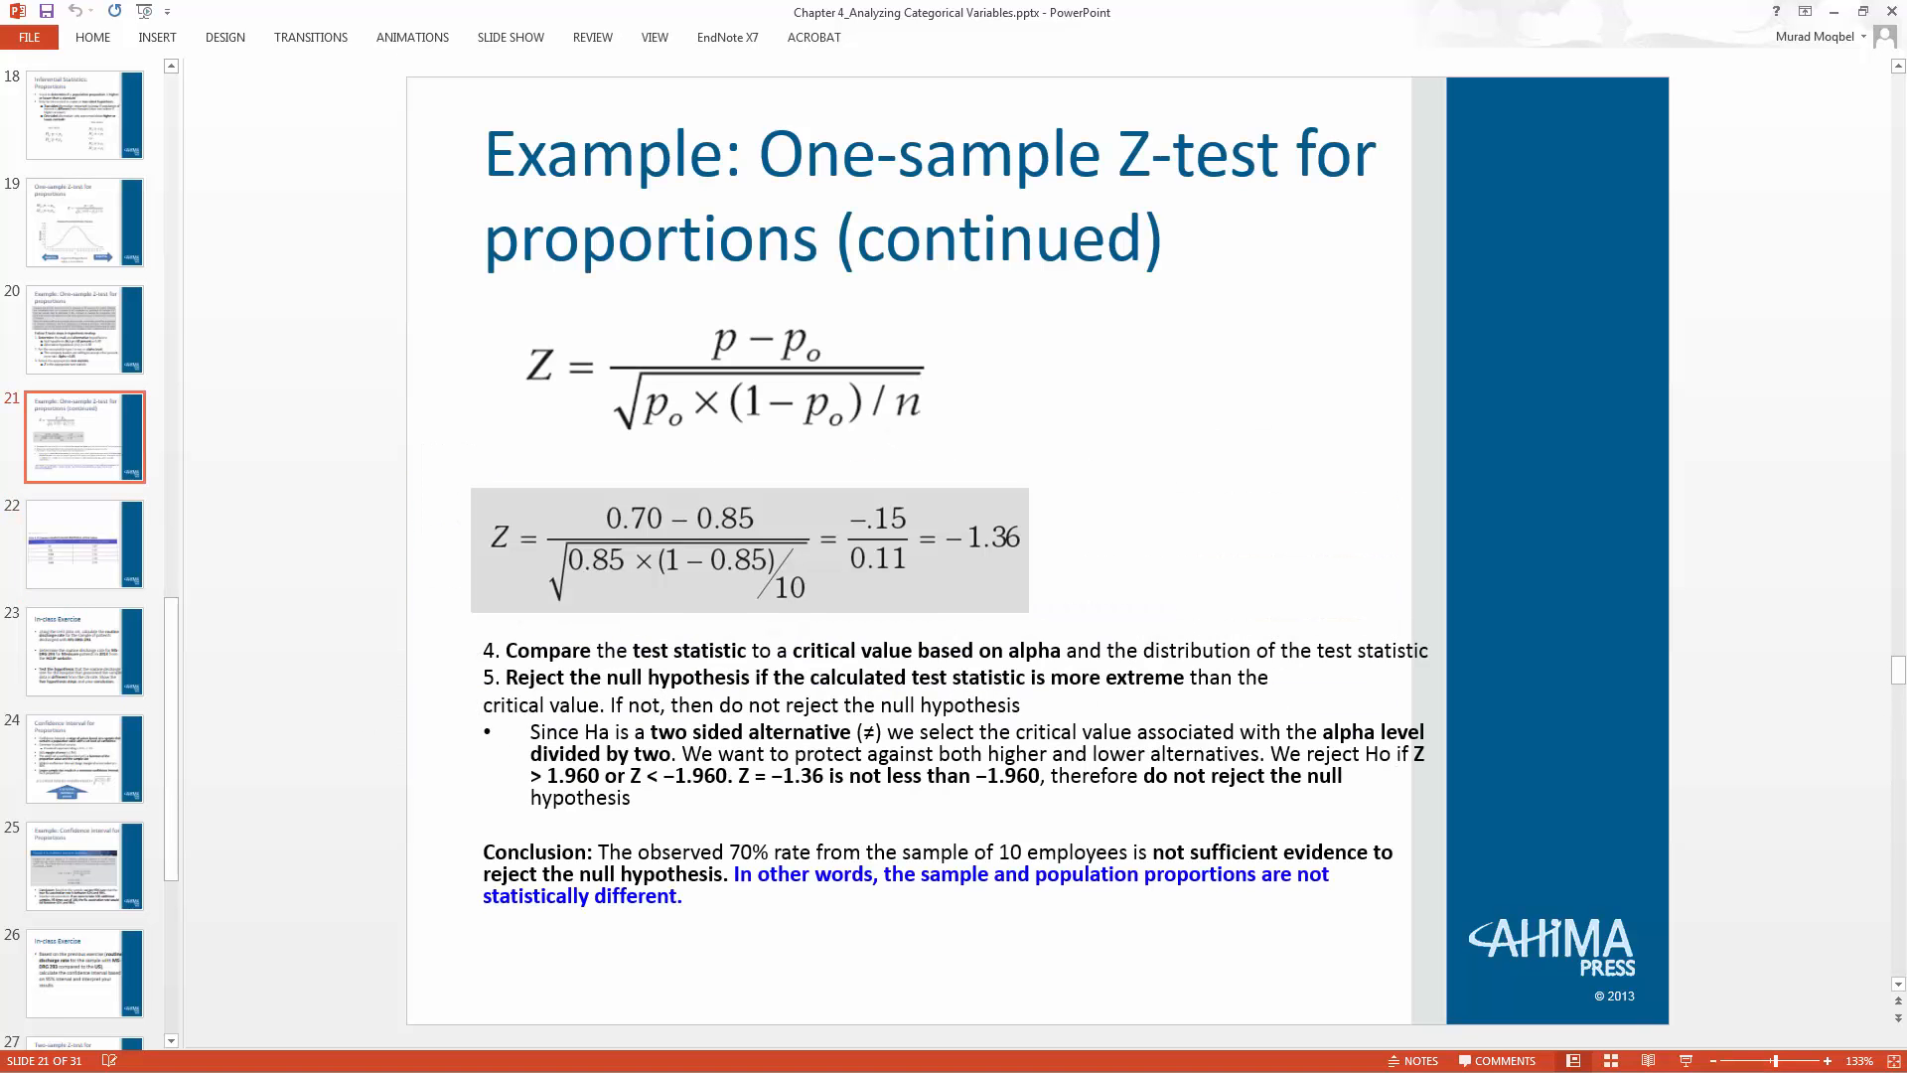
# Switch to Blackboard in the browser, download the Chapter 4 Calculator workbook from Module 8 and open it maximized in Excel.
pyautogui.hotkey('alt', 'Tab')
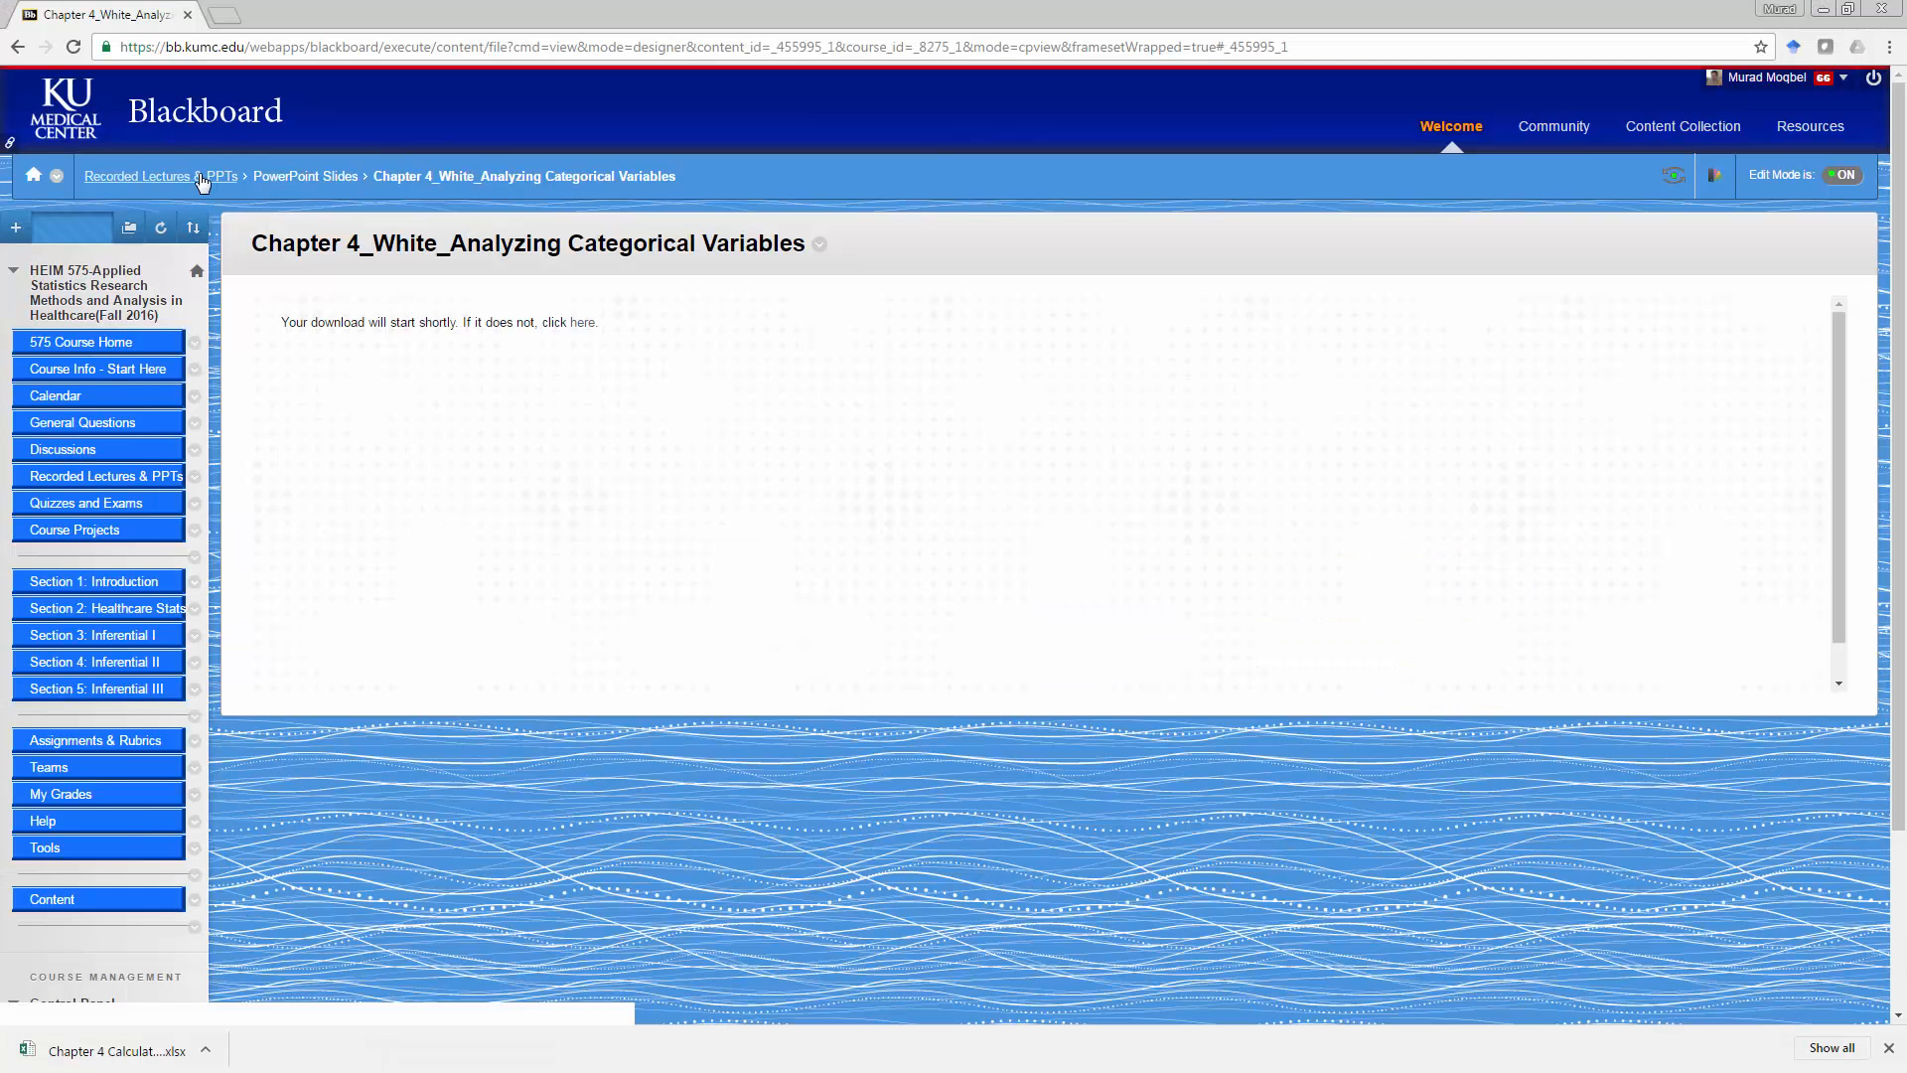
pyautogui.click(17, 47)
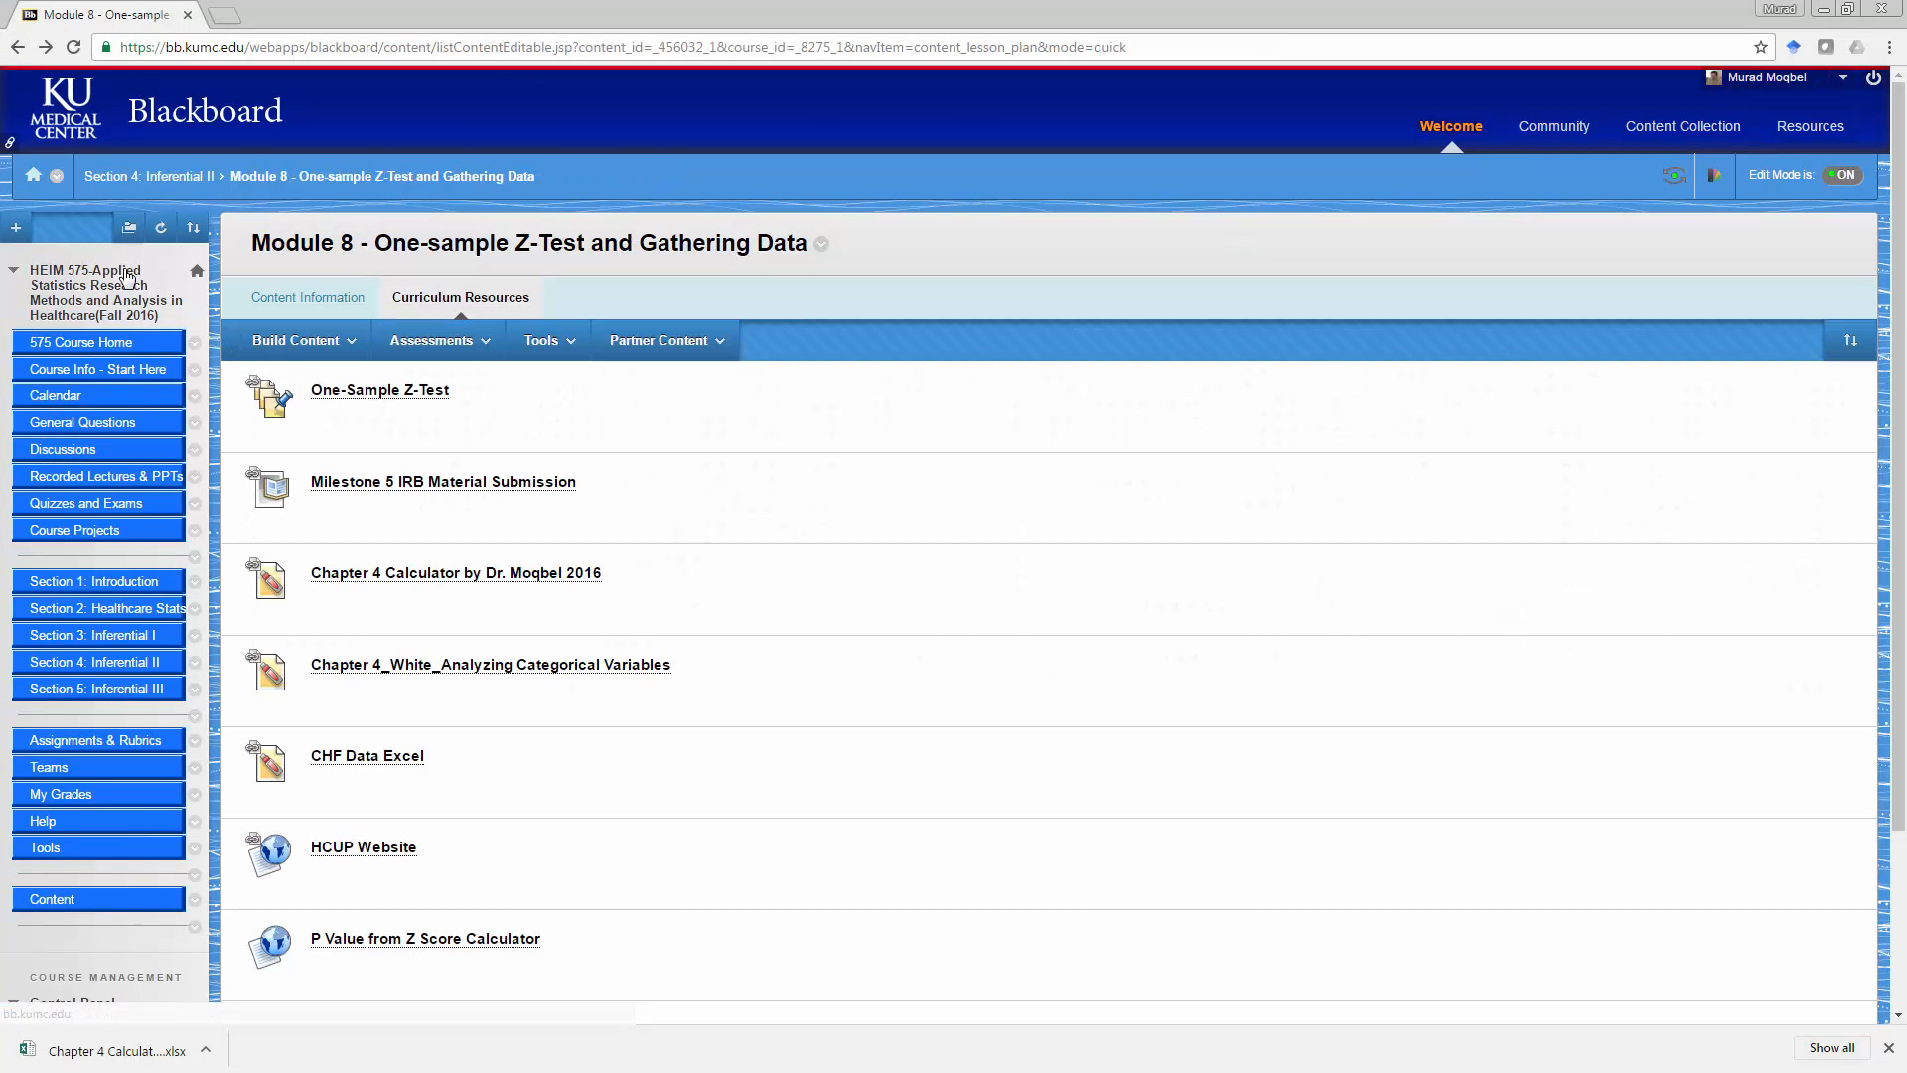
pyautogui.scroll(-1, 802, 682)
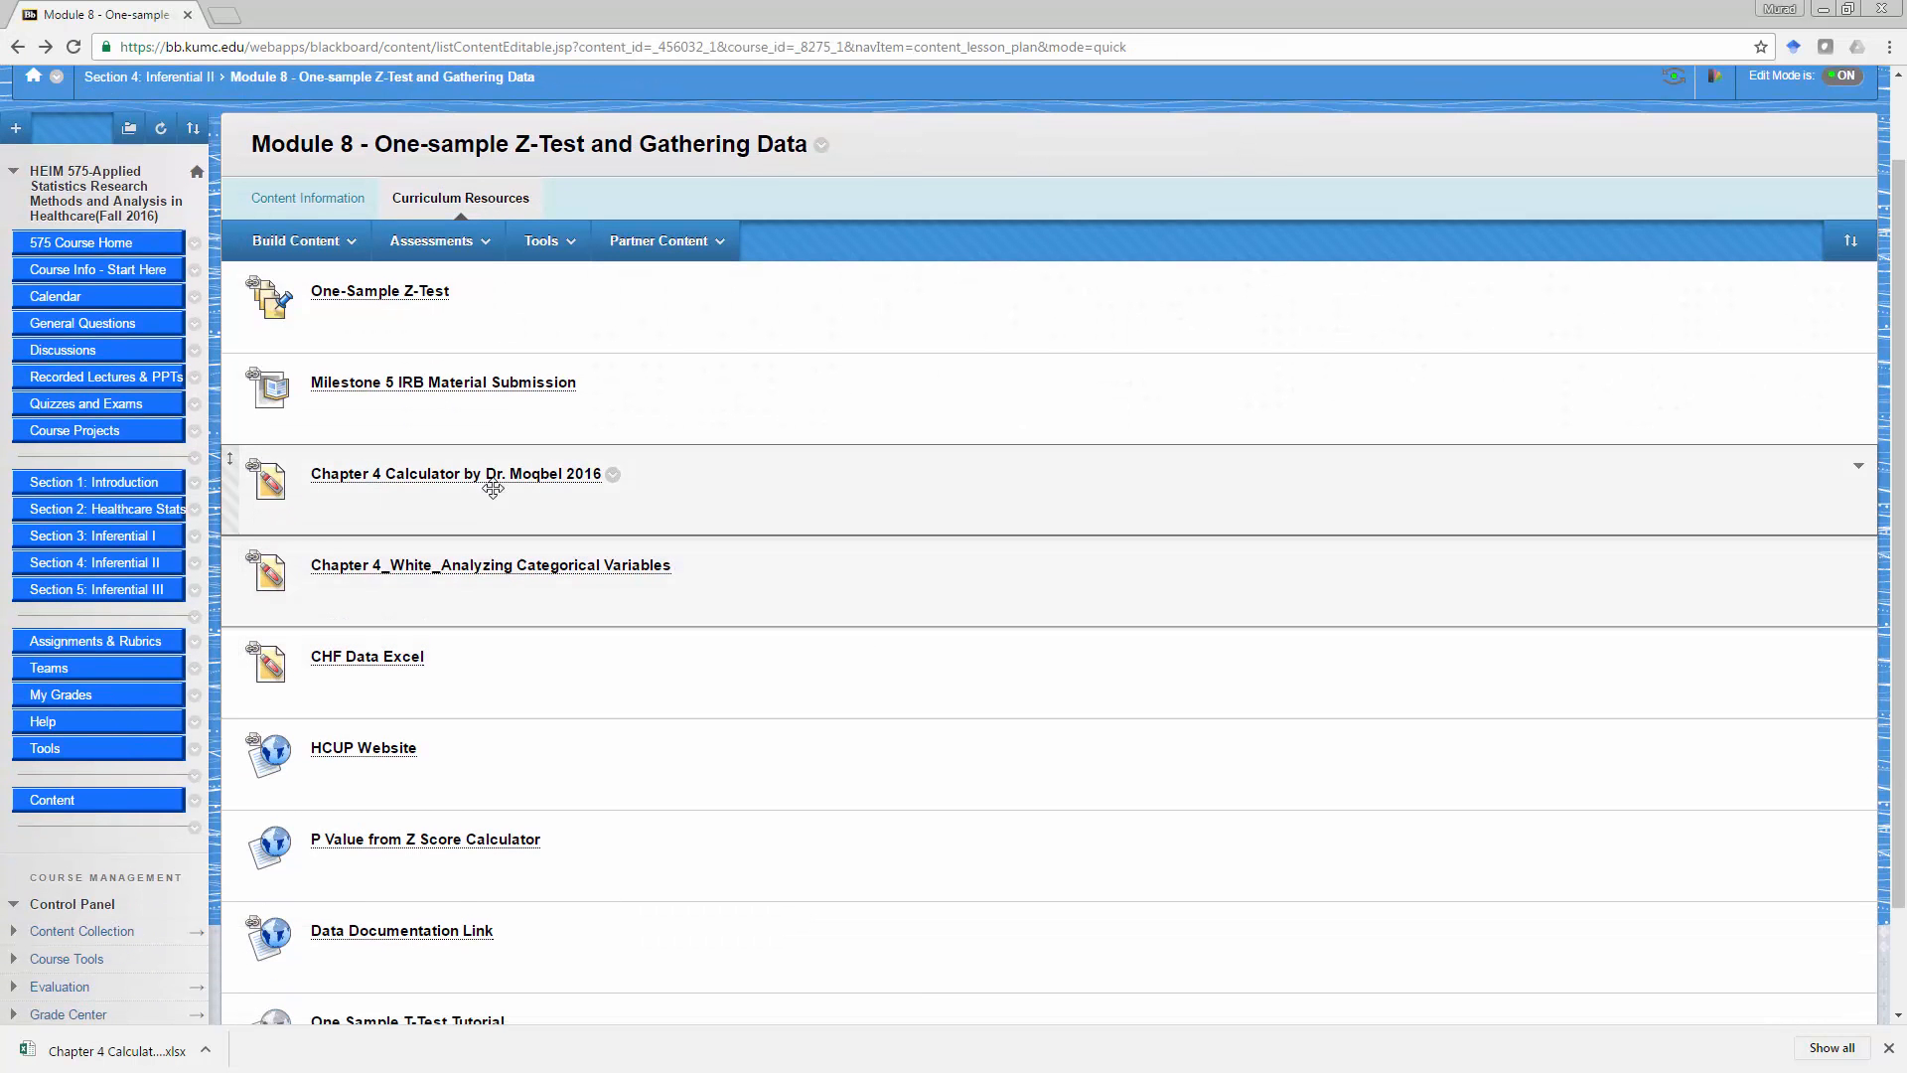
pyautogui.click(401, 483)
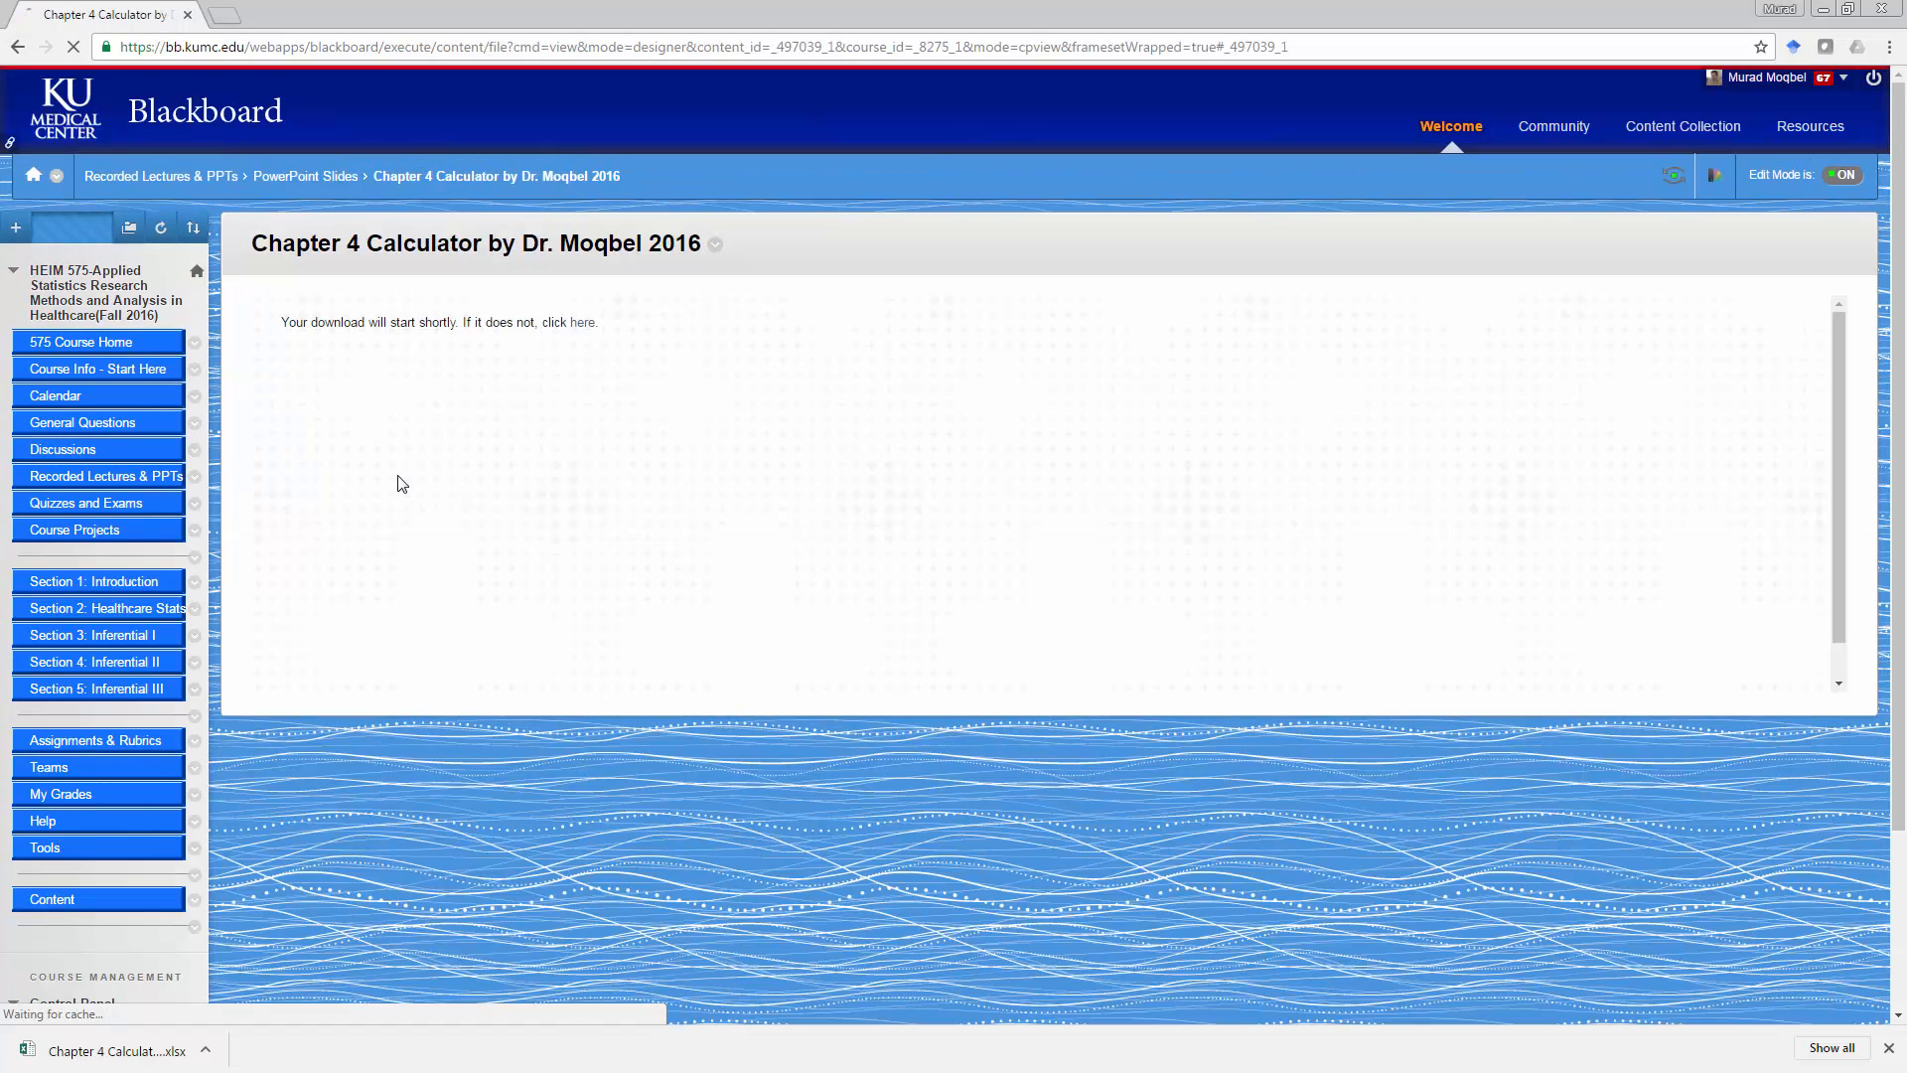
pyautogui.click(62, 1053)
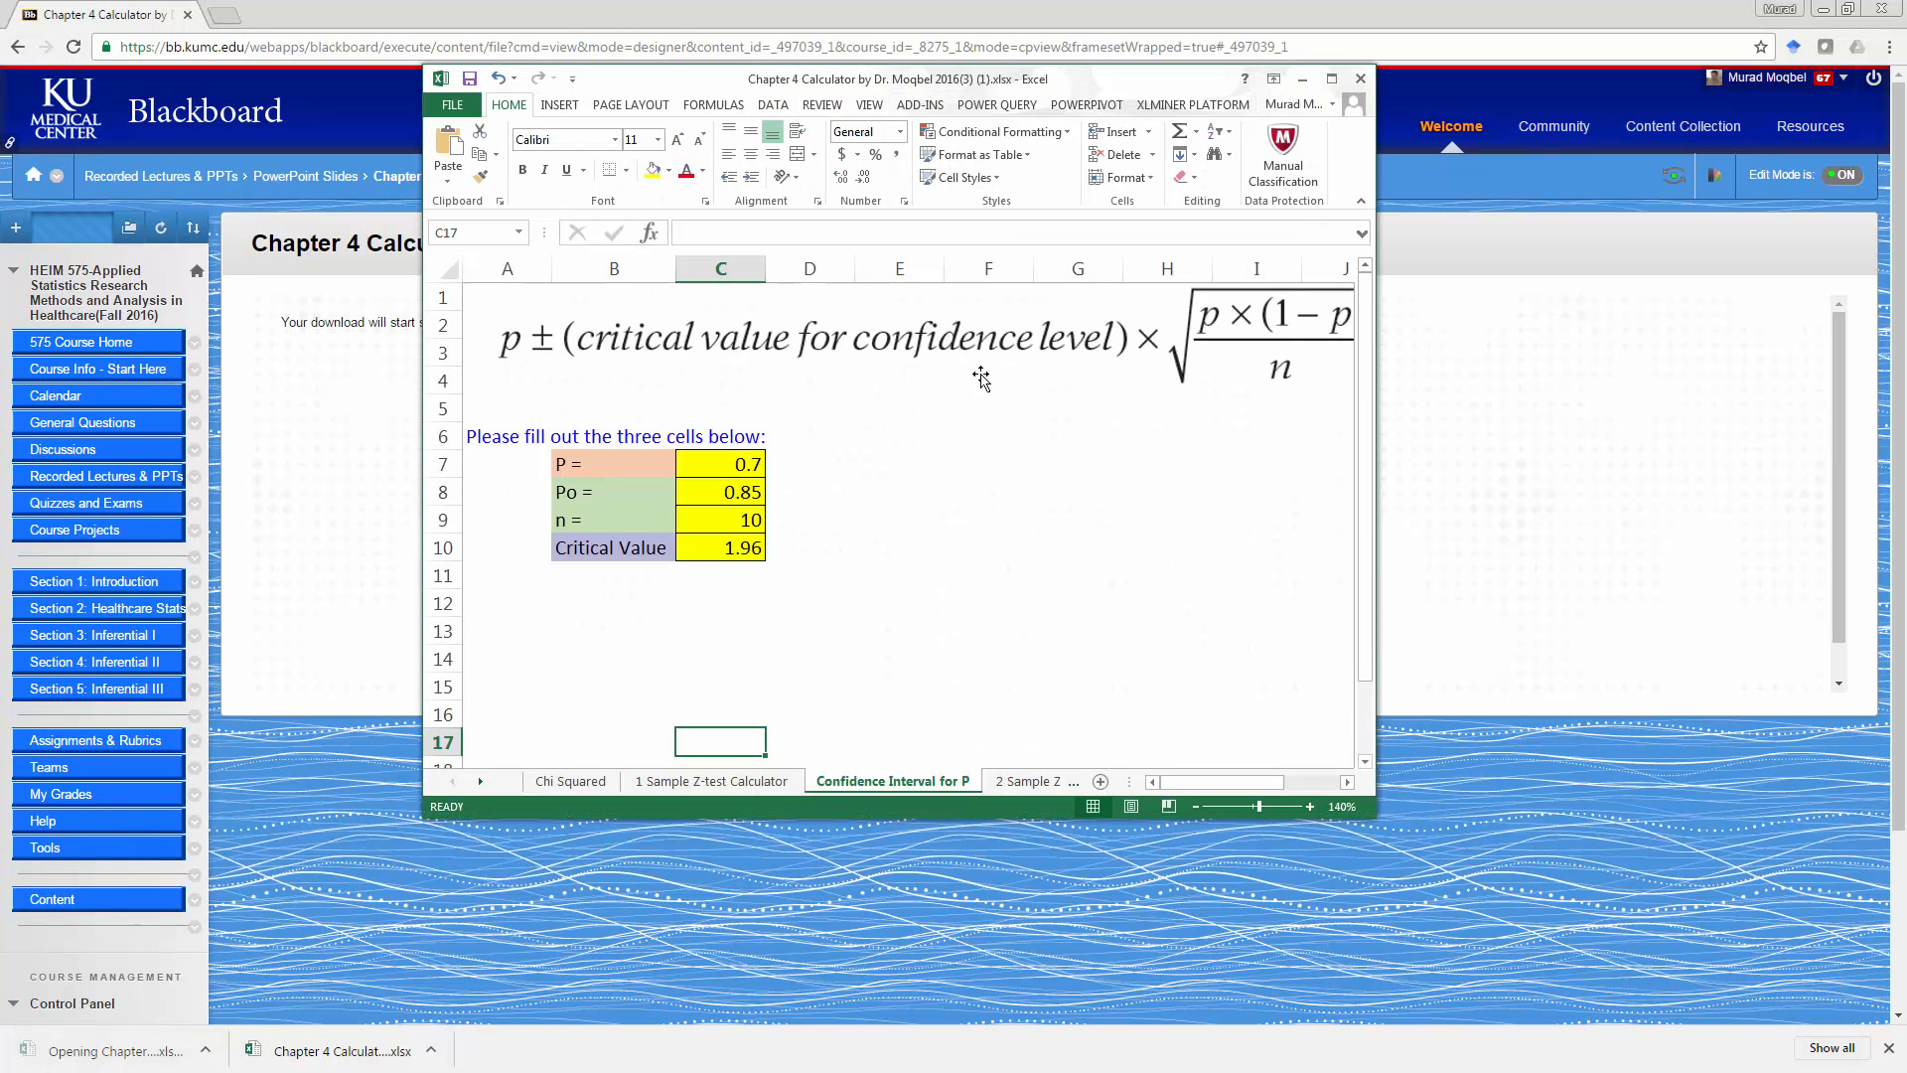
pyautogui.click(1332, 78)
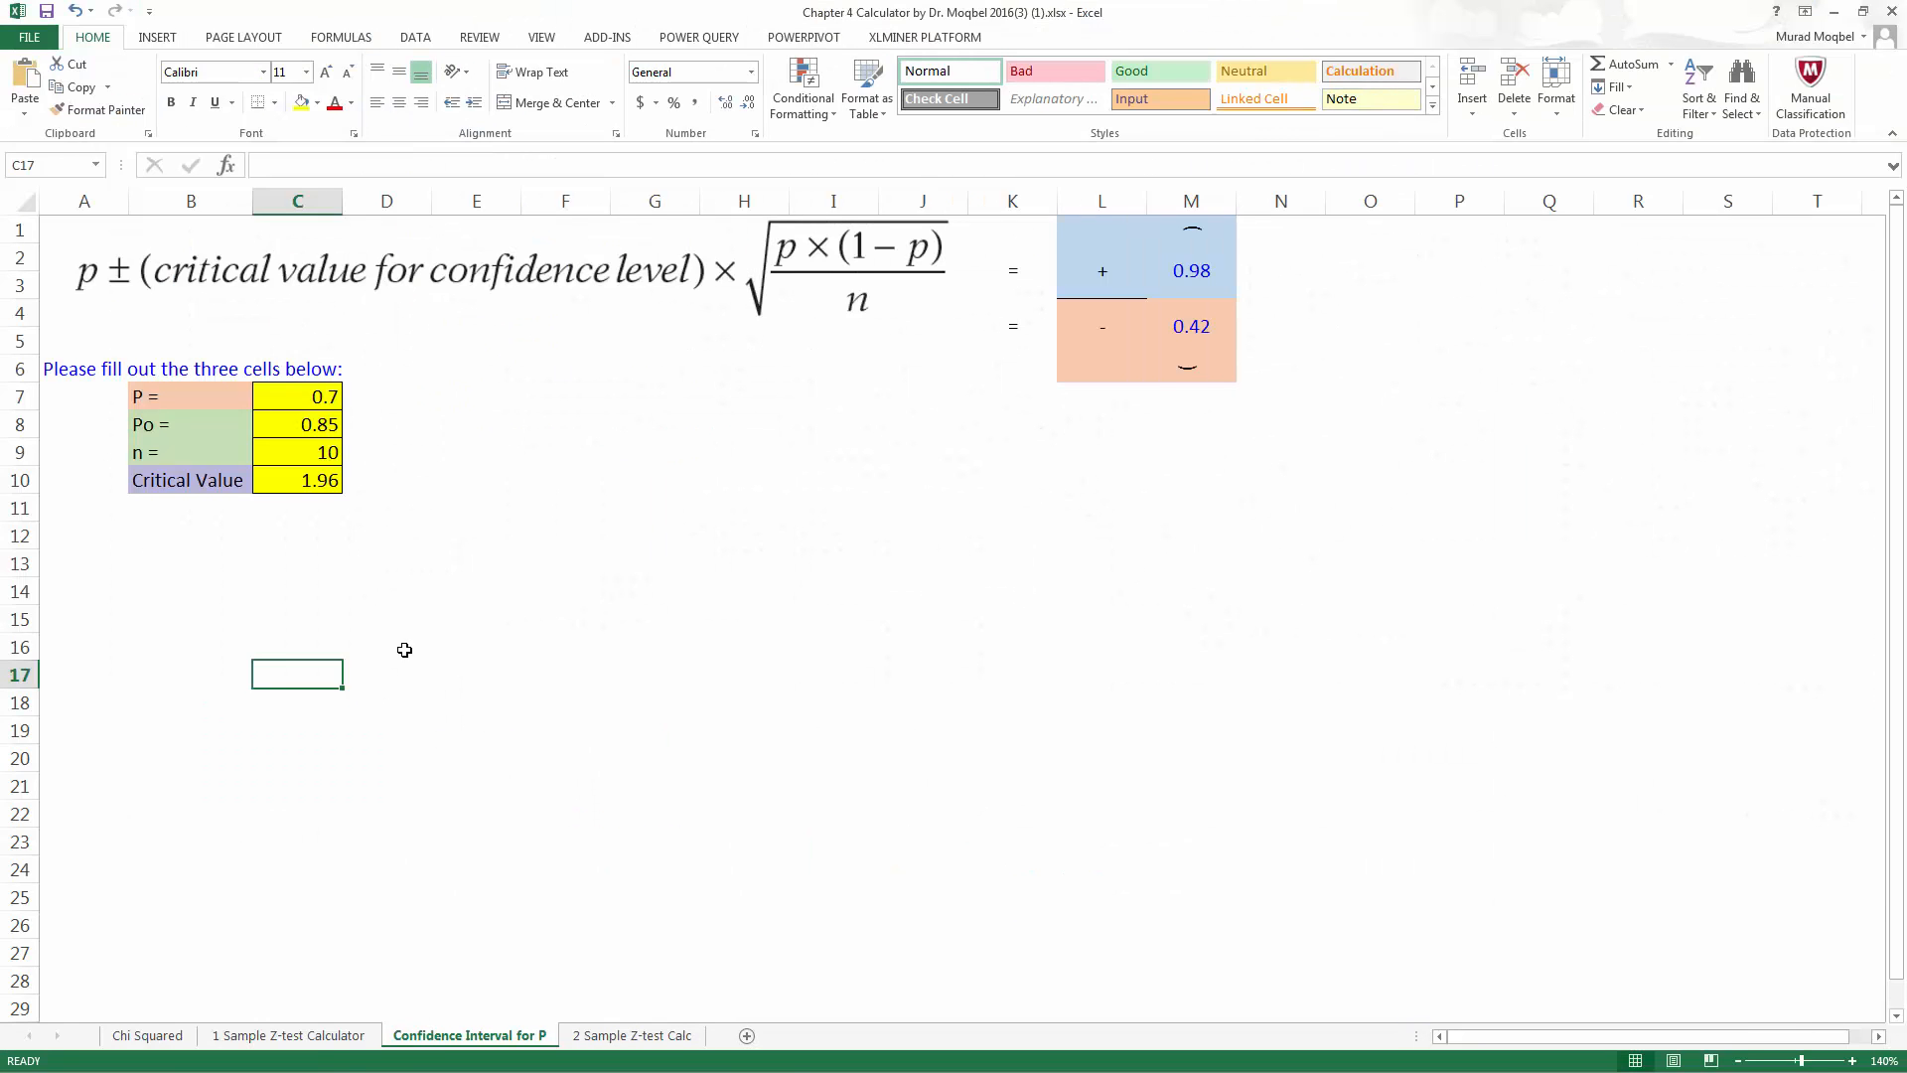
# Copy the five-step hypothesis test text from the 1 Sample Z-test Calculator sheet and paste it into the blank Word document.
pyautogui.click(314, 1042)
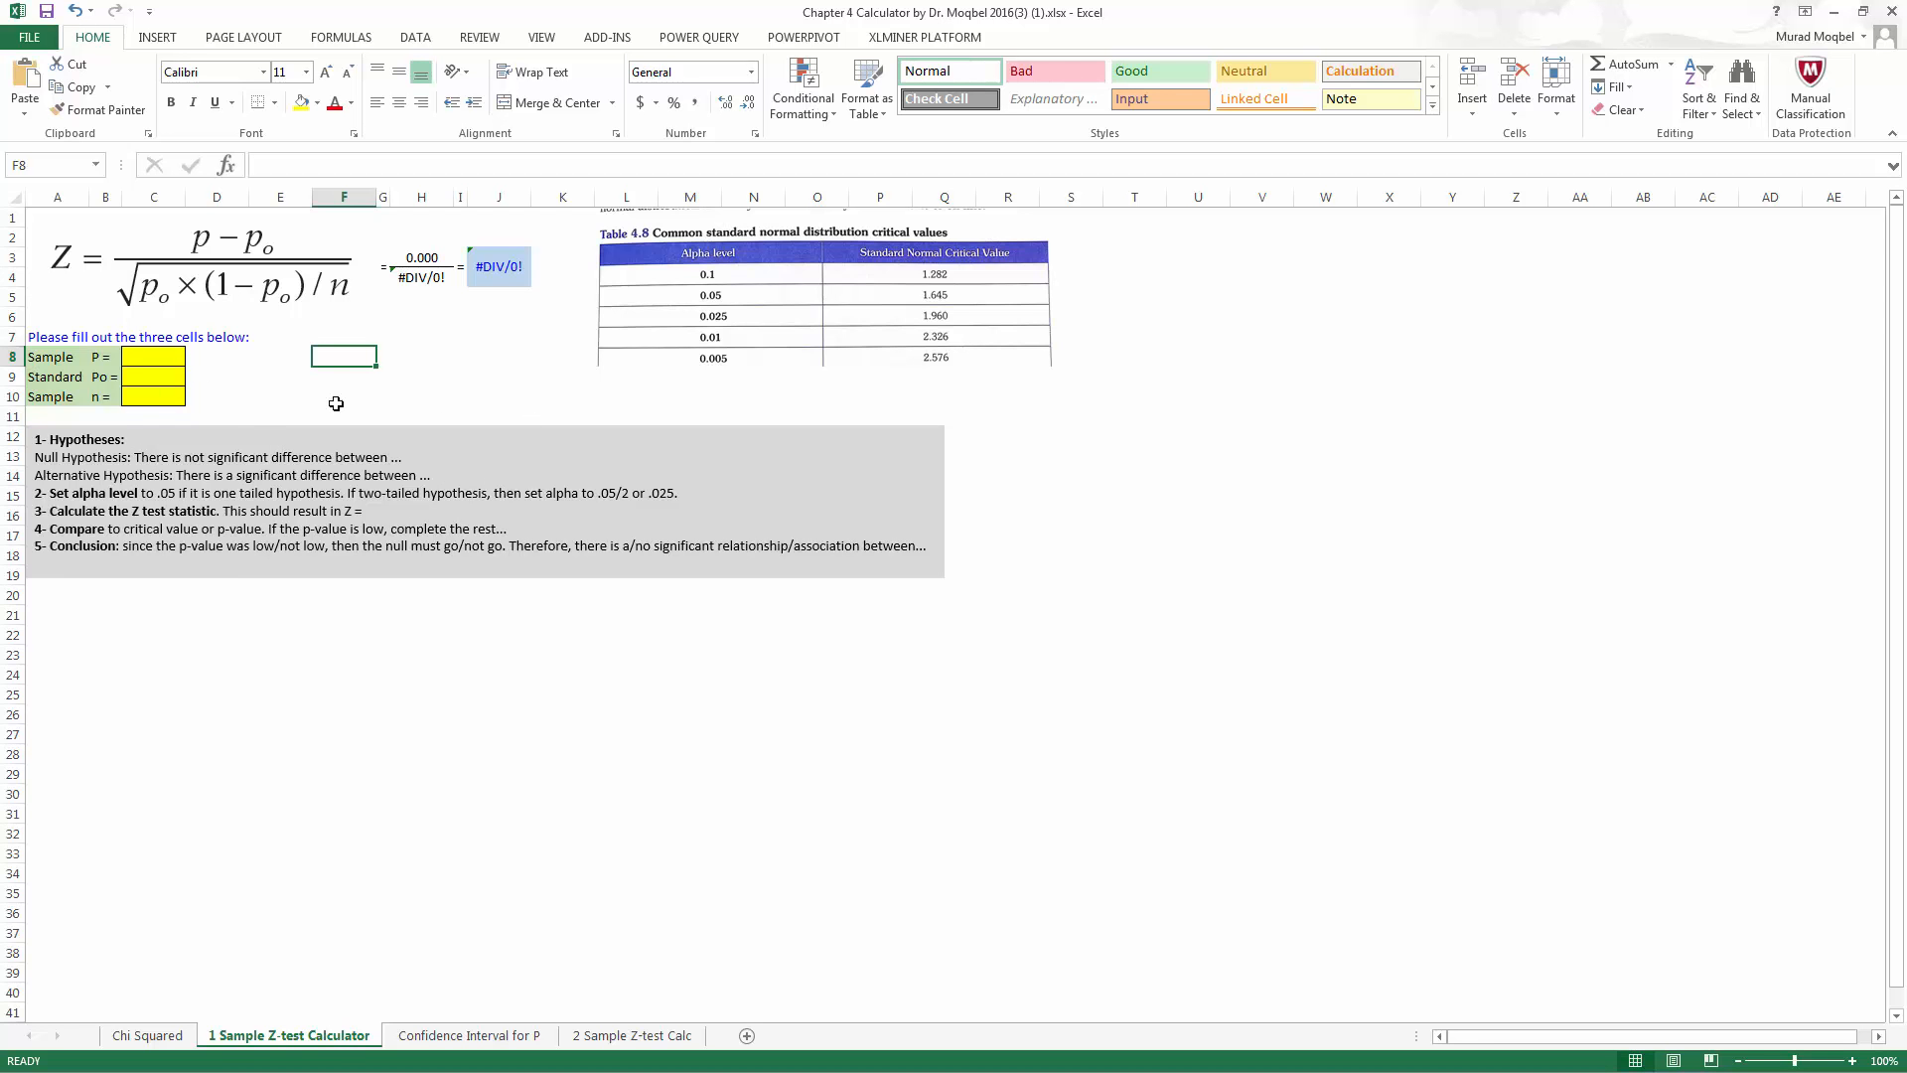
pyautogui.click(147, 355)
pyautogui.click(156, 384)
pyautogui.click(157, 397)
pyautogui.click(116, 440)
pyautogui.click(390, 425)
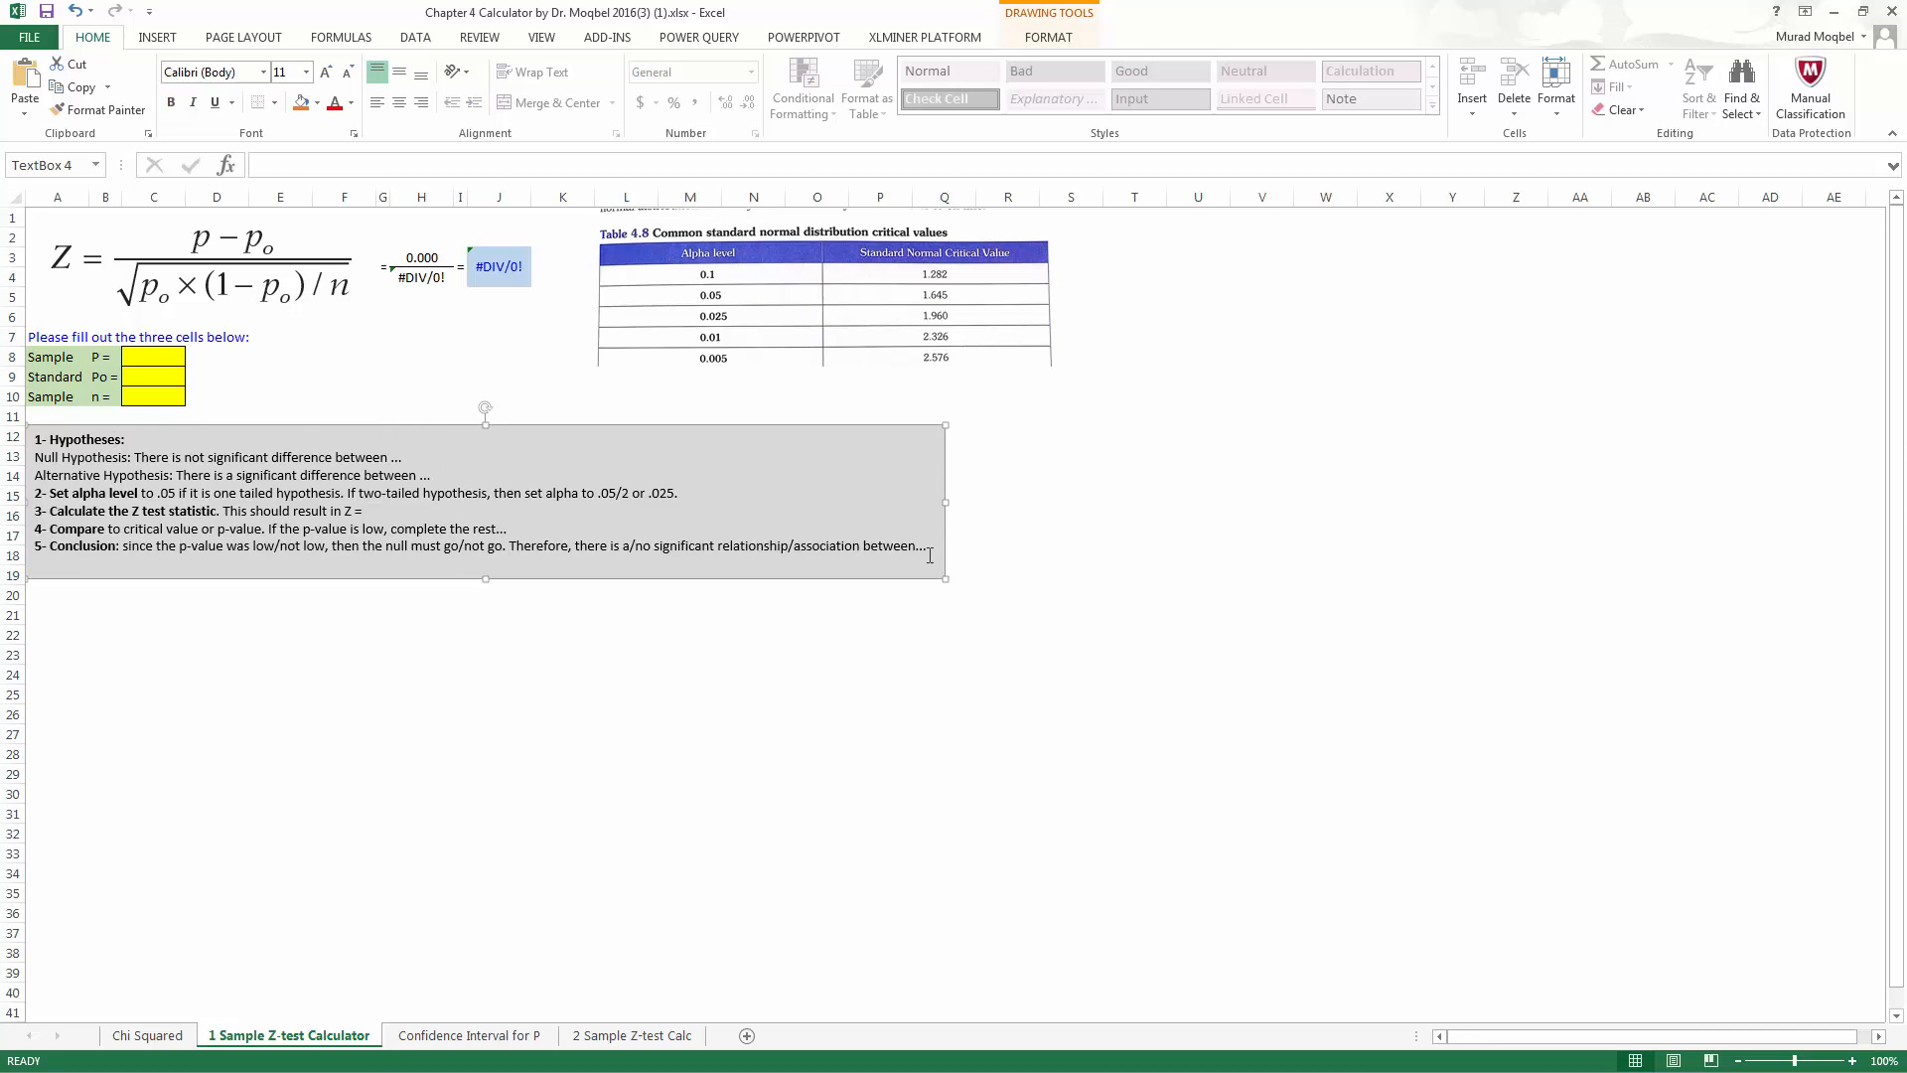
pyautogui.moveTo(921, 554); pyautogui.dragTo(33, 439)
pyautogui.hotkey('ctrl', 'c')
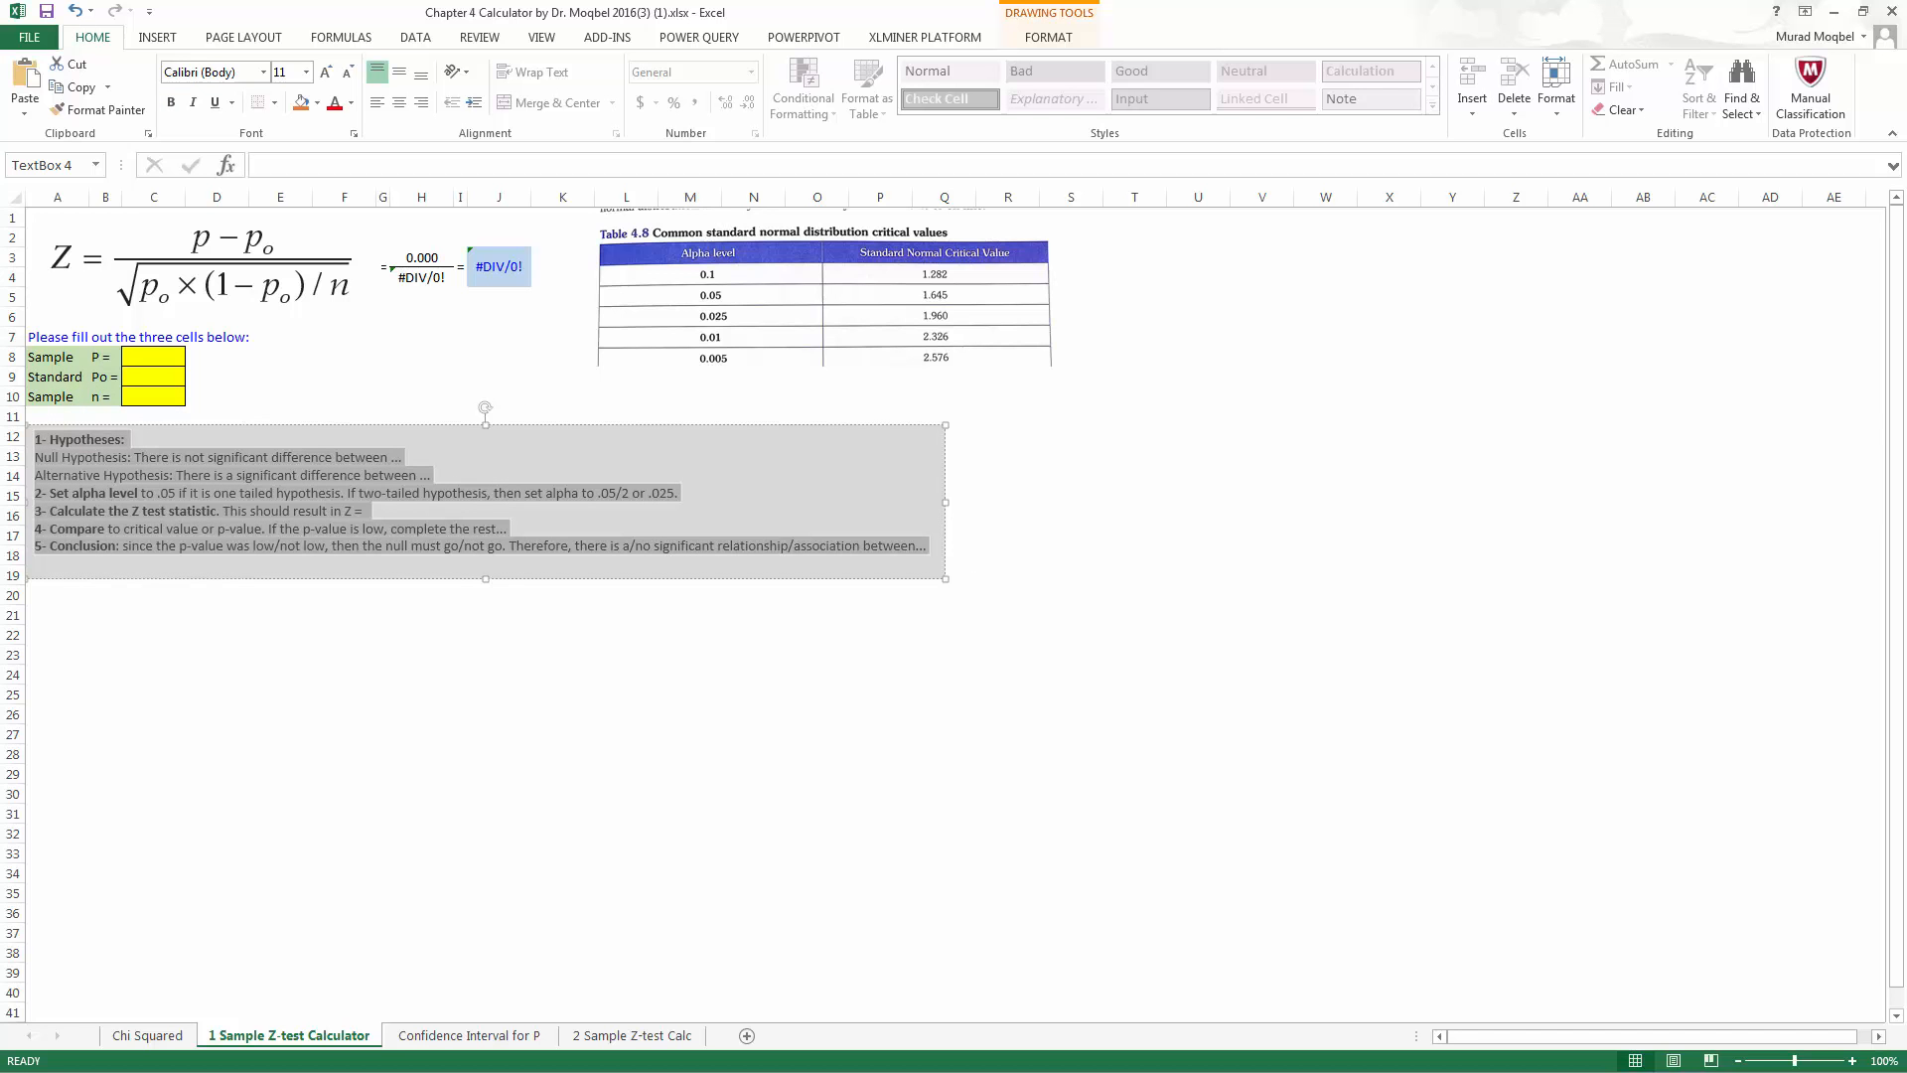
pyautogui.hotkey('alt', 'Tab')
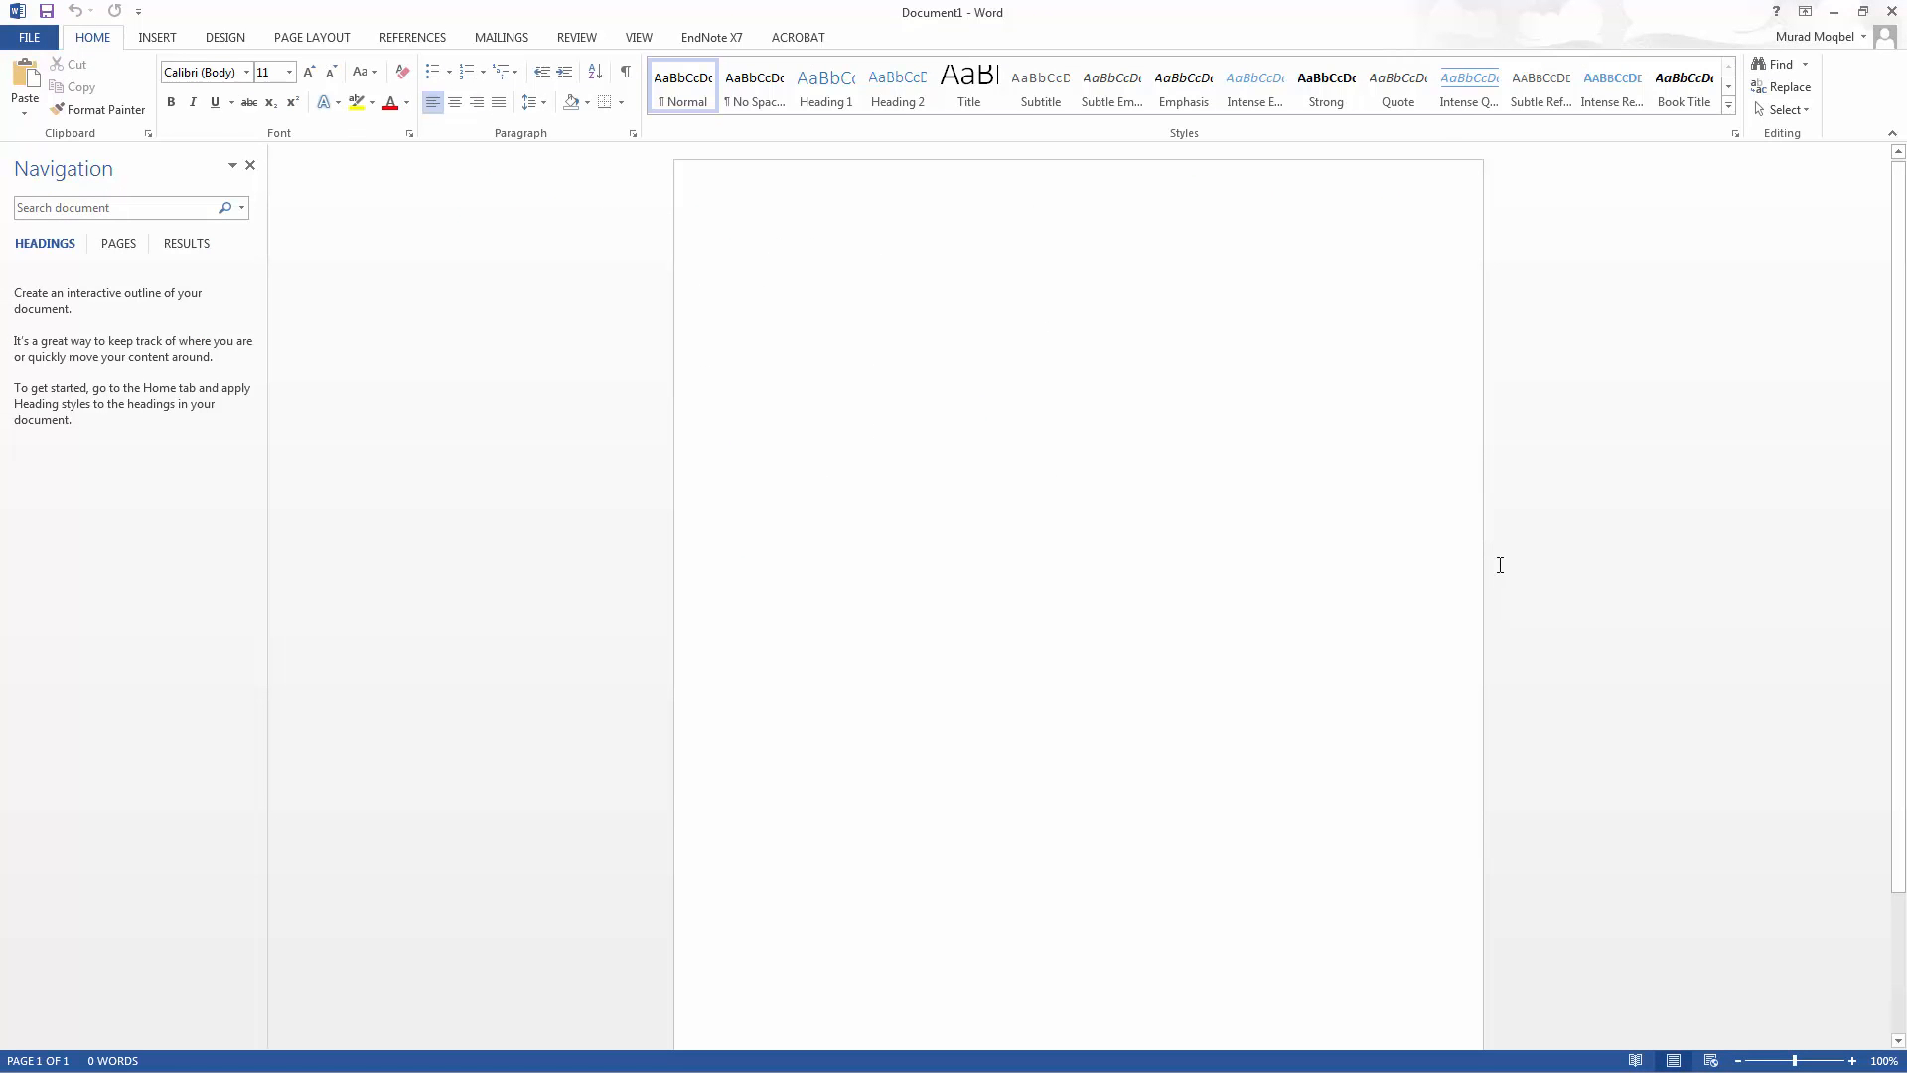
pyautogui.hotkey('ctrl', 'v')
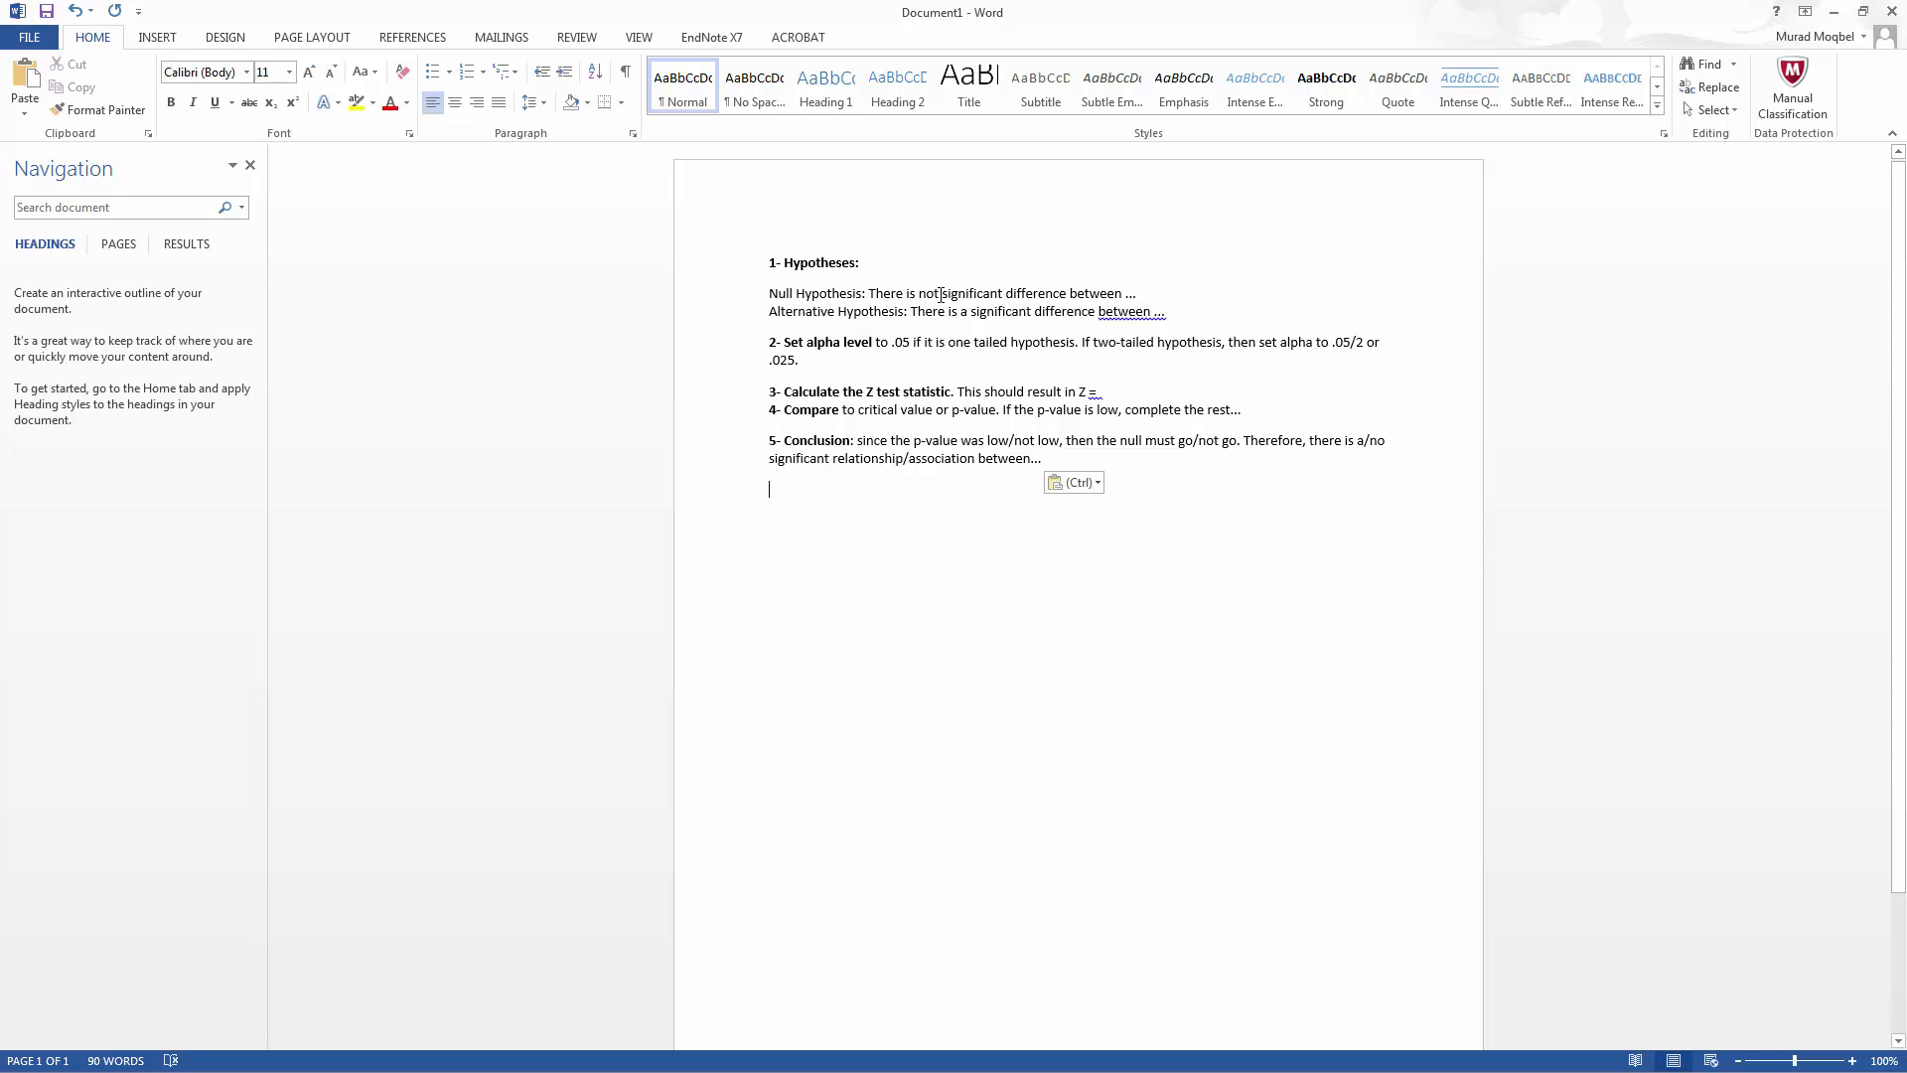
# In the null hypothesis, change "not" to "no" and replace the ellipsis with "the sample proportion/rate of vaccination and".
pyautogui.press('BackSpace')
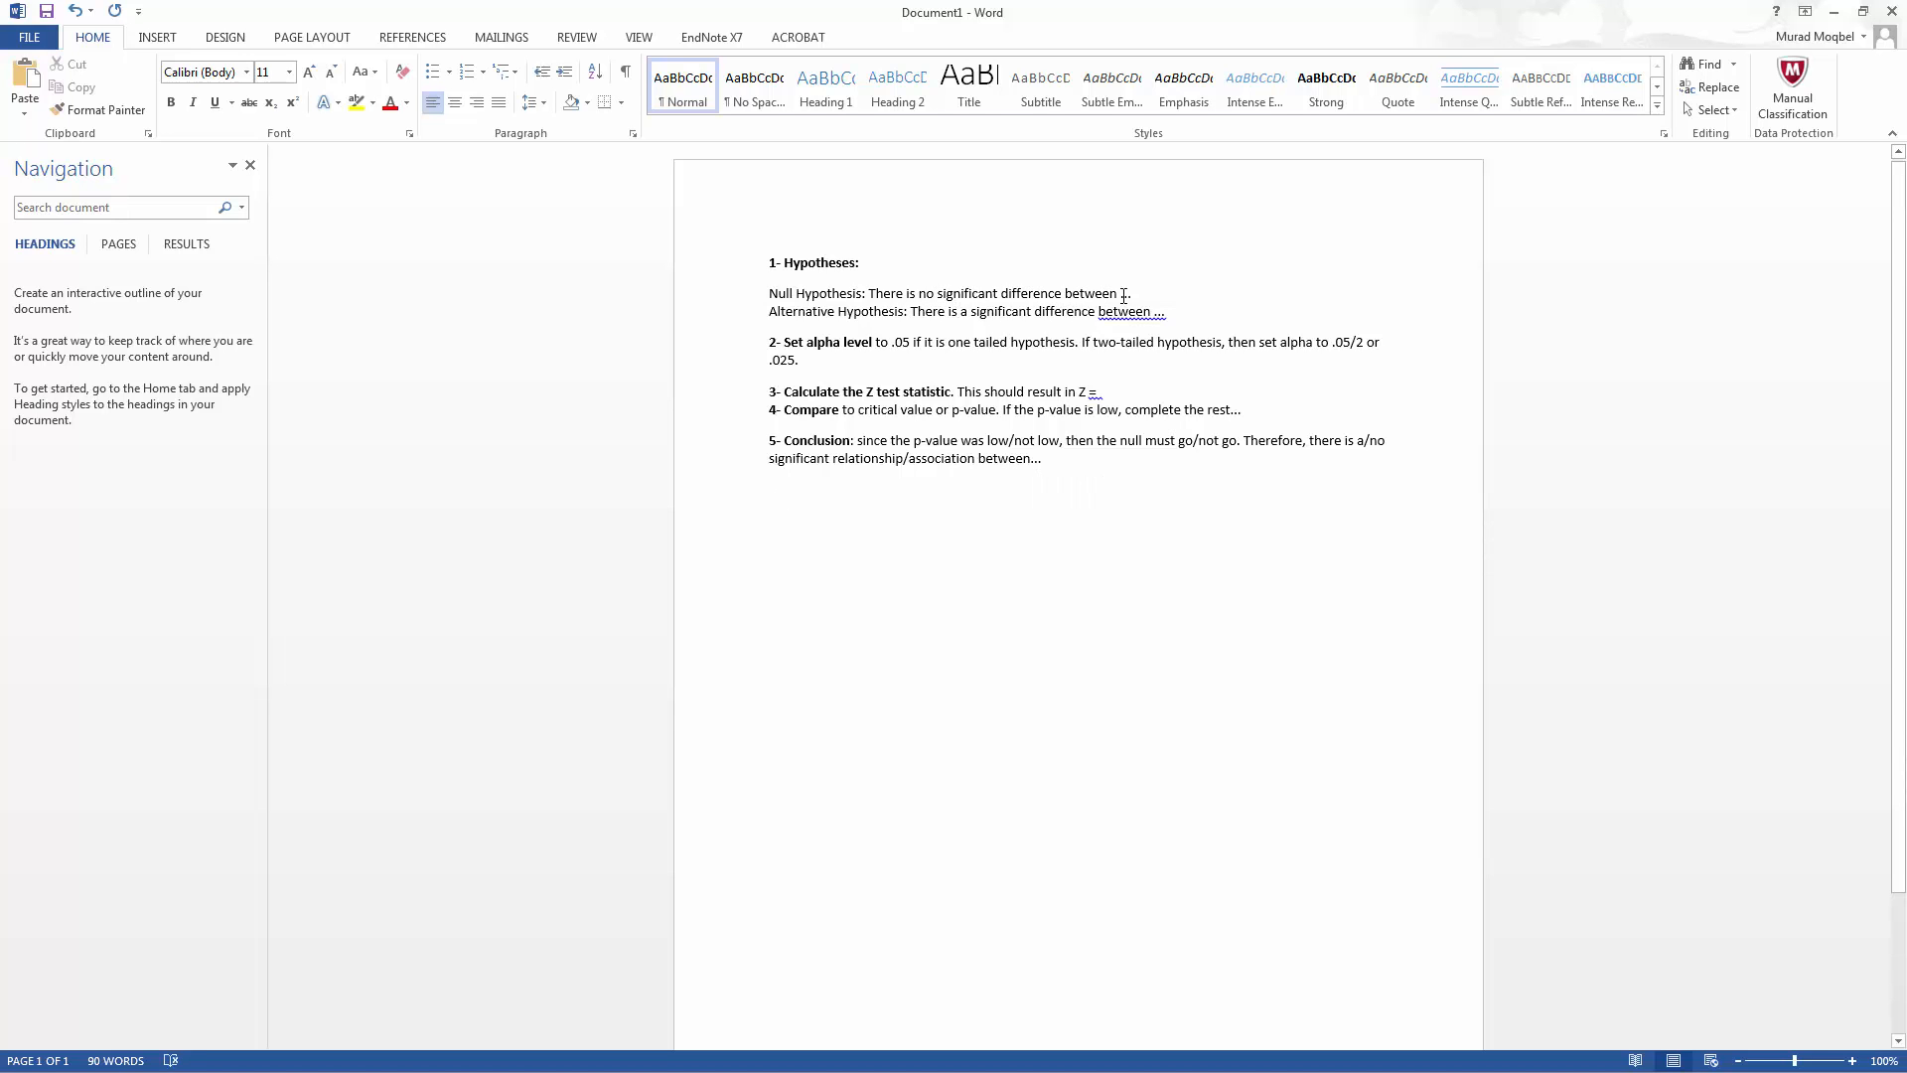
pyautogui.moveTo(1134, 293); pyautogui.dragTo(1121, 294)
pyautogui.write('SAMPLE PROP')
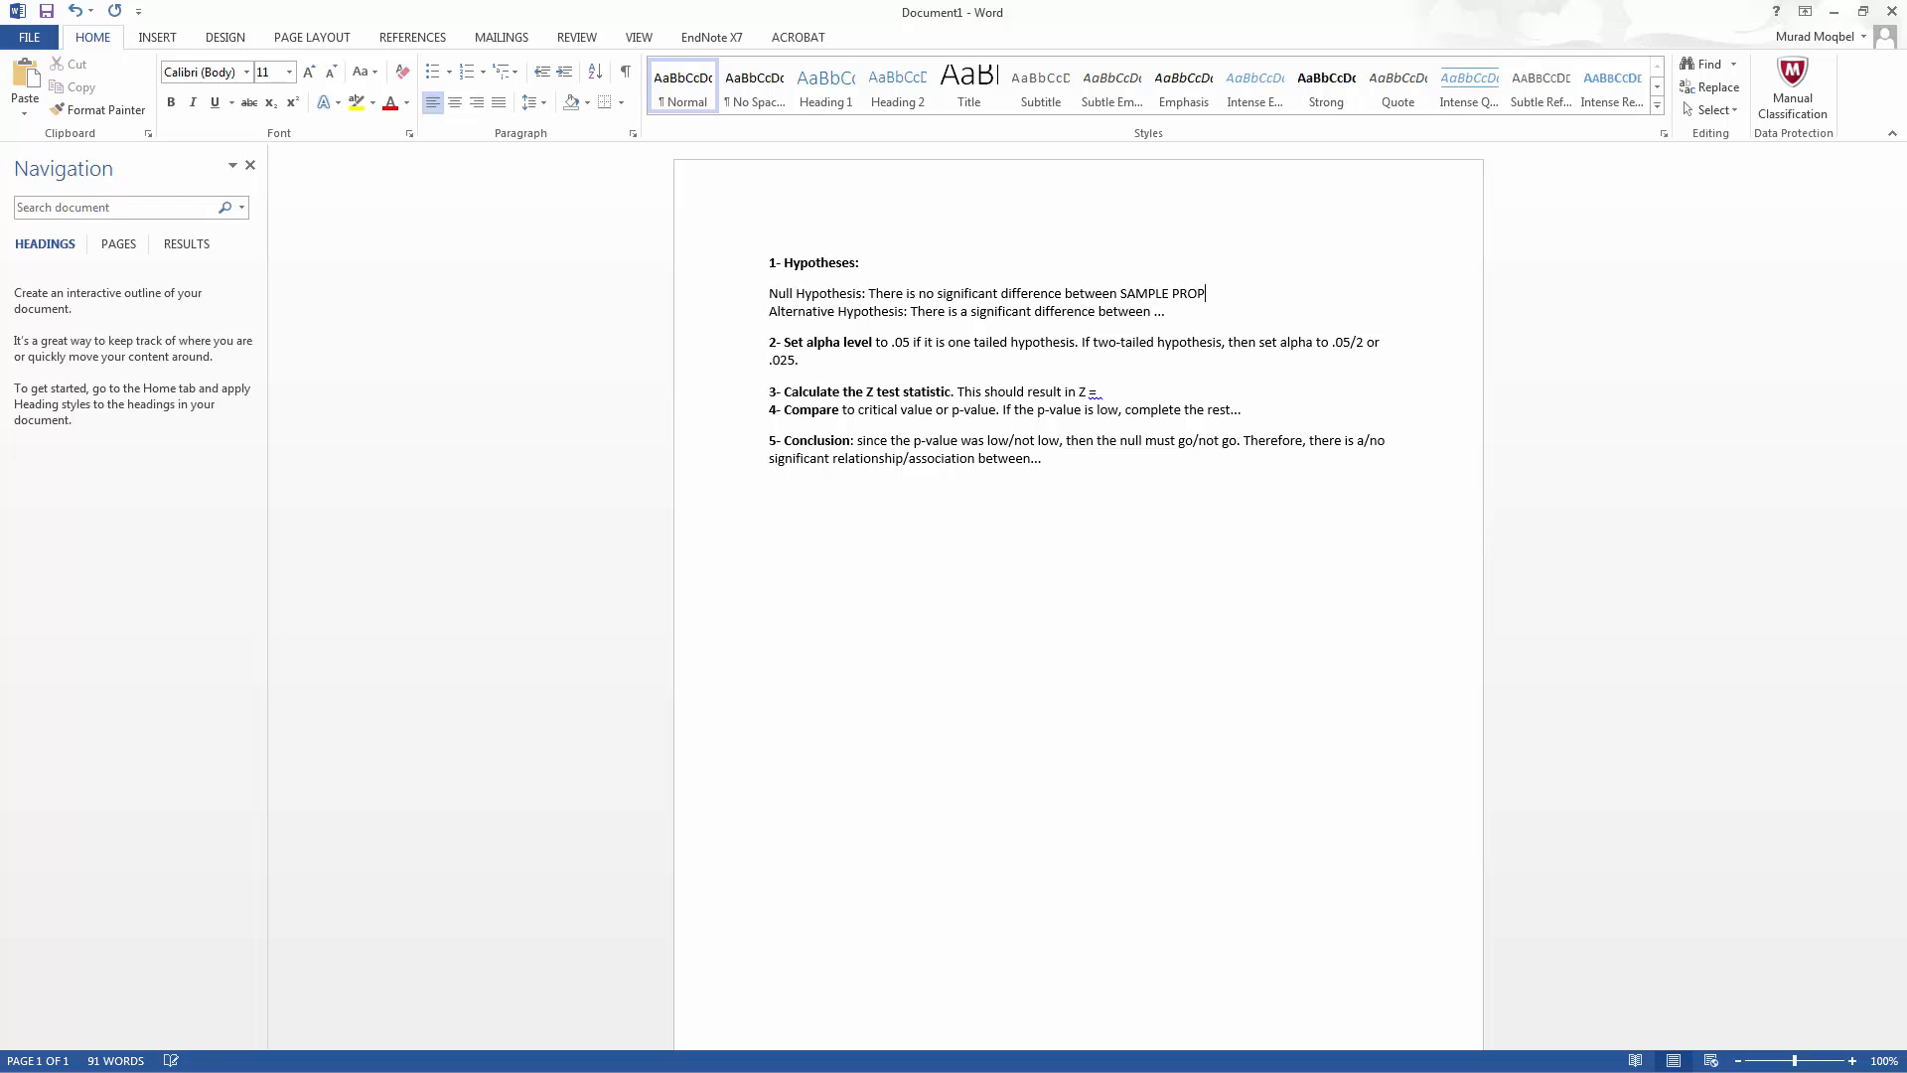
pyautogui.press('BackSpace')
pyautogui.press('BackSpace')
pyautogui.press('BackSpace')
pyautogui.press('BackSpace')
pyautogui.press('BackSpace')
pyautogui.press('BackSpace')
pyautogui.press('BackSpace')
pyautogui.press('BackSpace')
pyautogui.write('the sample proportion/rate of vacic')
pyautogui.press('BackSpace')
pyautogui.press('BackSpace')
pyautogui.write('icn')
pyautogui.press('BackSpace')
pyautogui.press('BackSpace')
pyautogui.press('BackSpace')
pyautogui.write('cination andf')
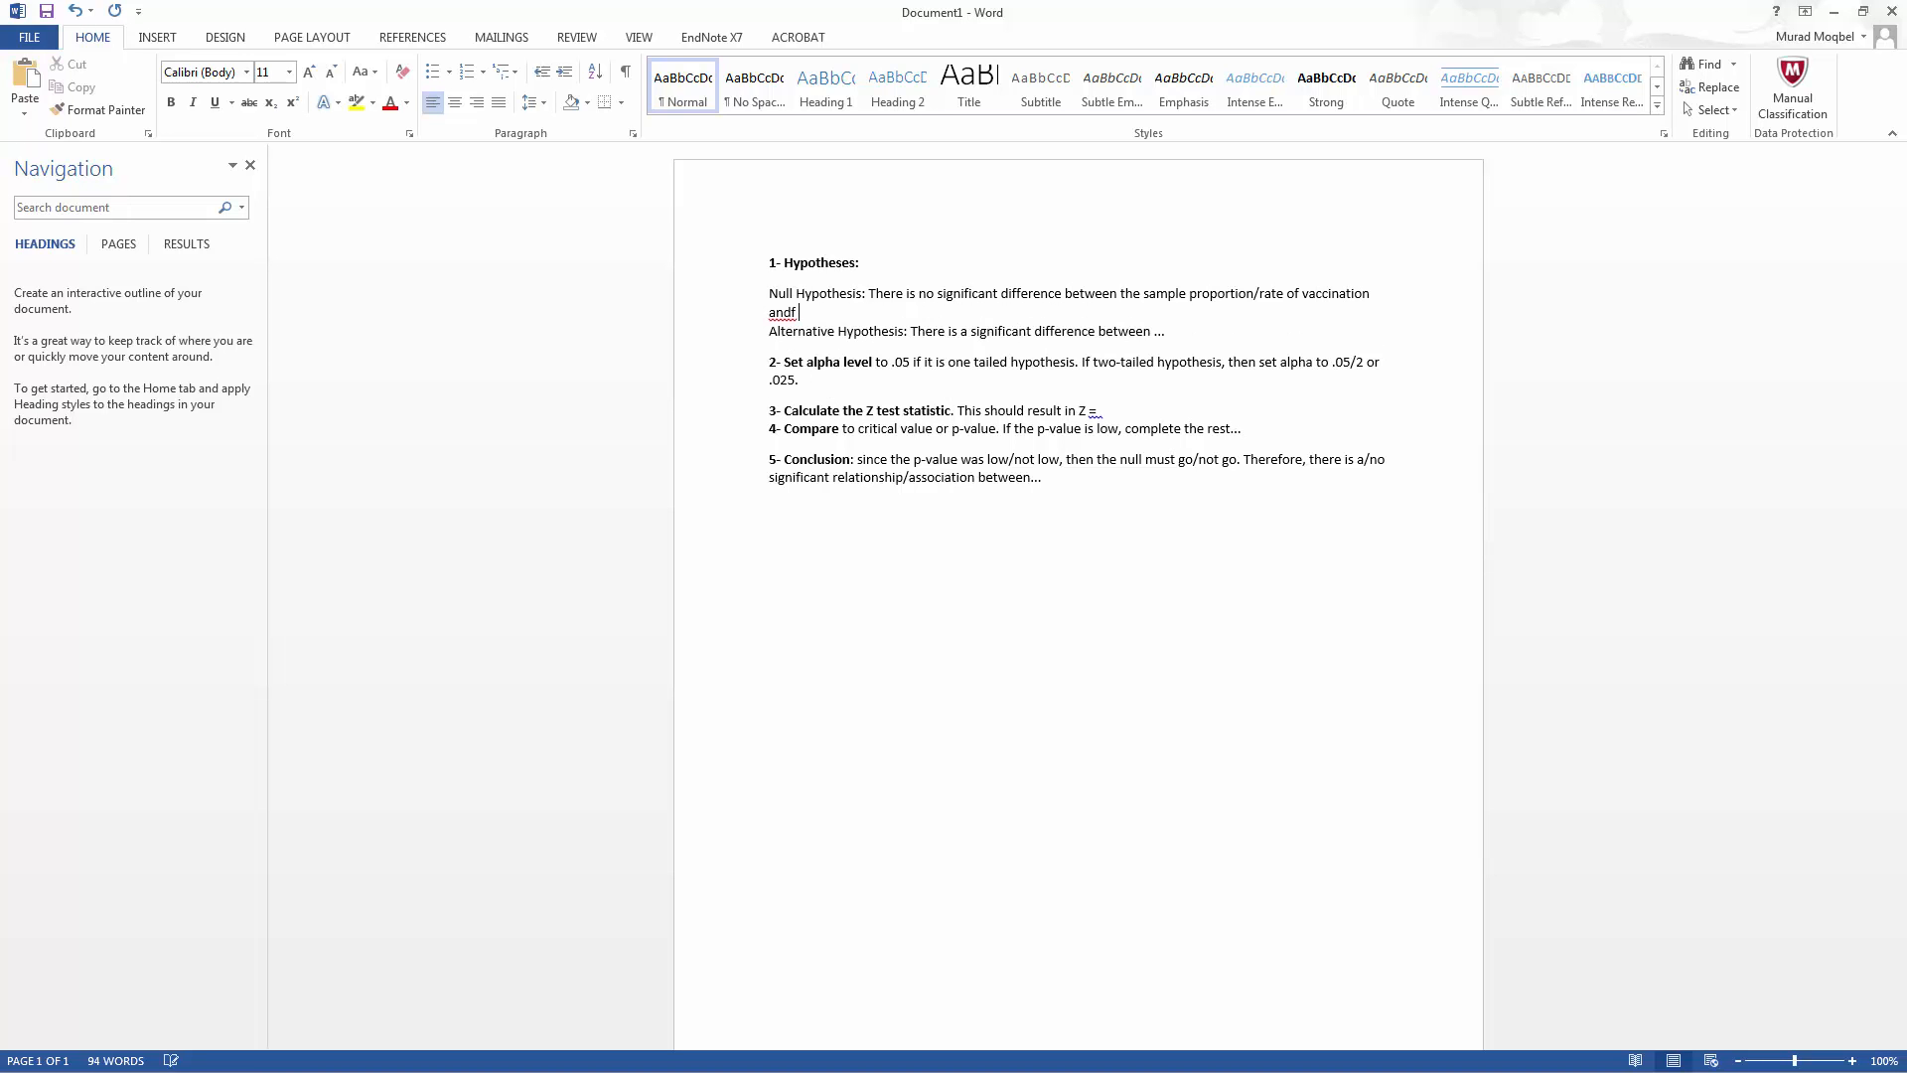
# Finish the null hypothesis sentence with "the standard proportion/rate." and add the notation "H0: p = .85".
pyautogui.press('BackSpace')
pyautogui.press('BackSpace')
pyautogui.write('the standard proportion/rate')
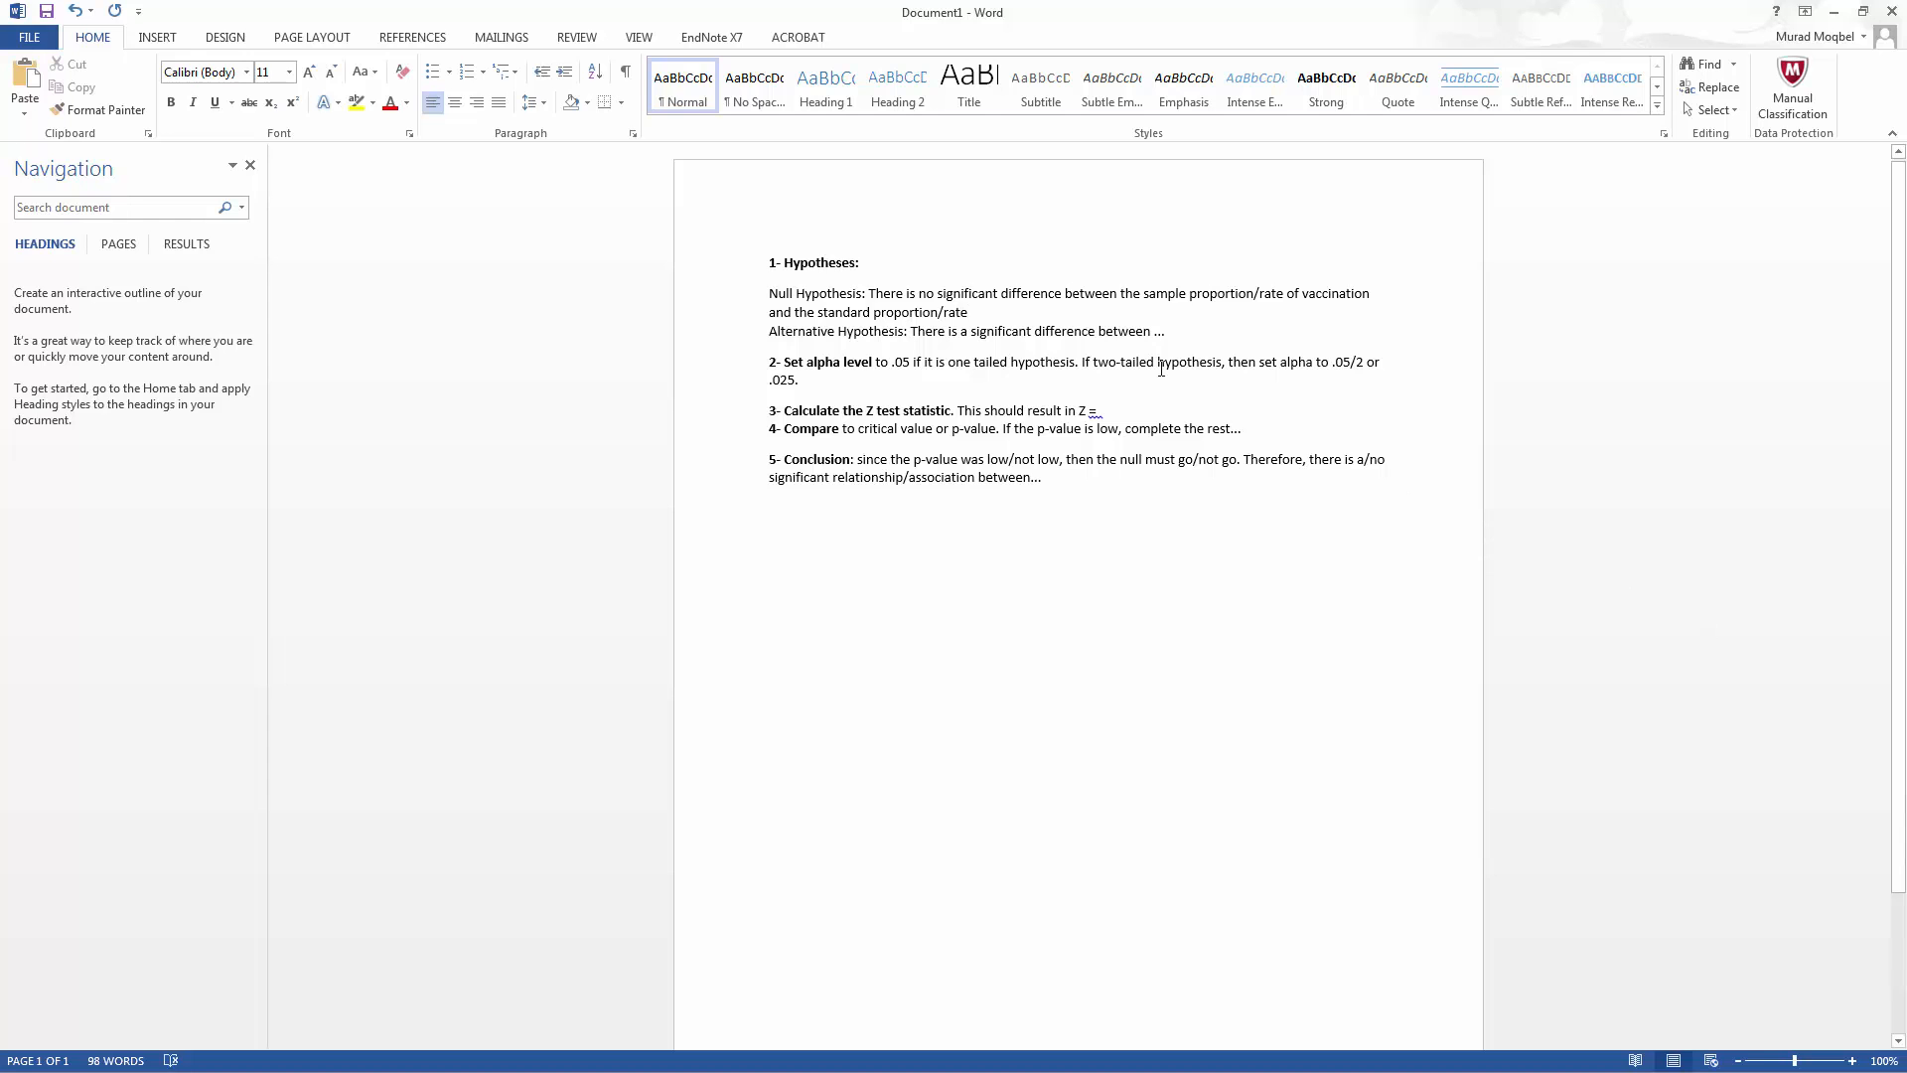
pyautogui.write('. ')
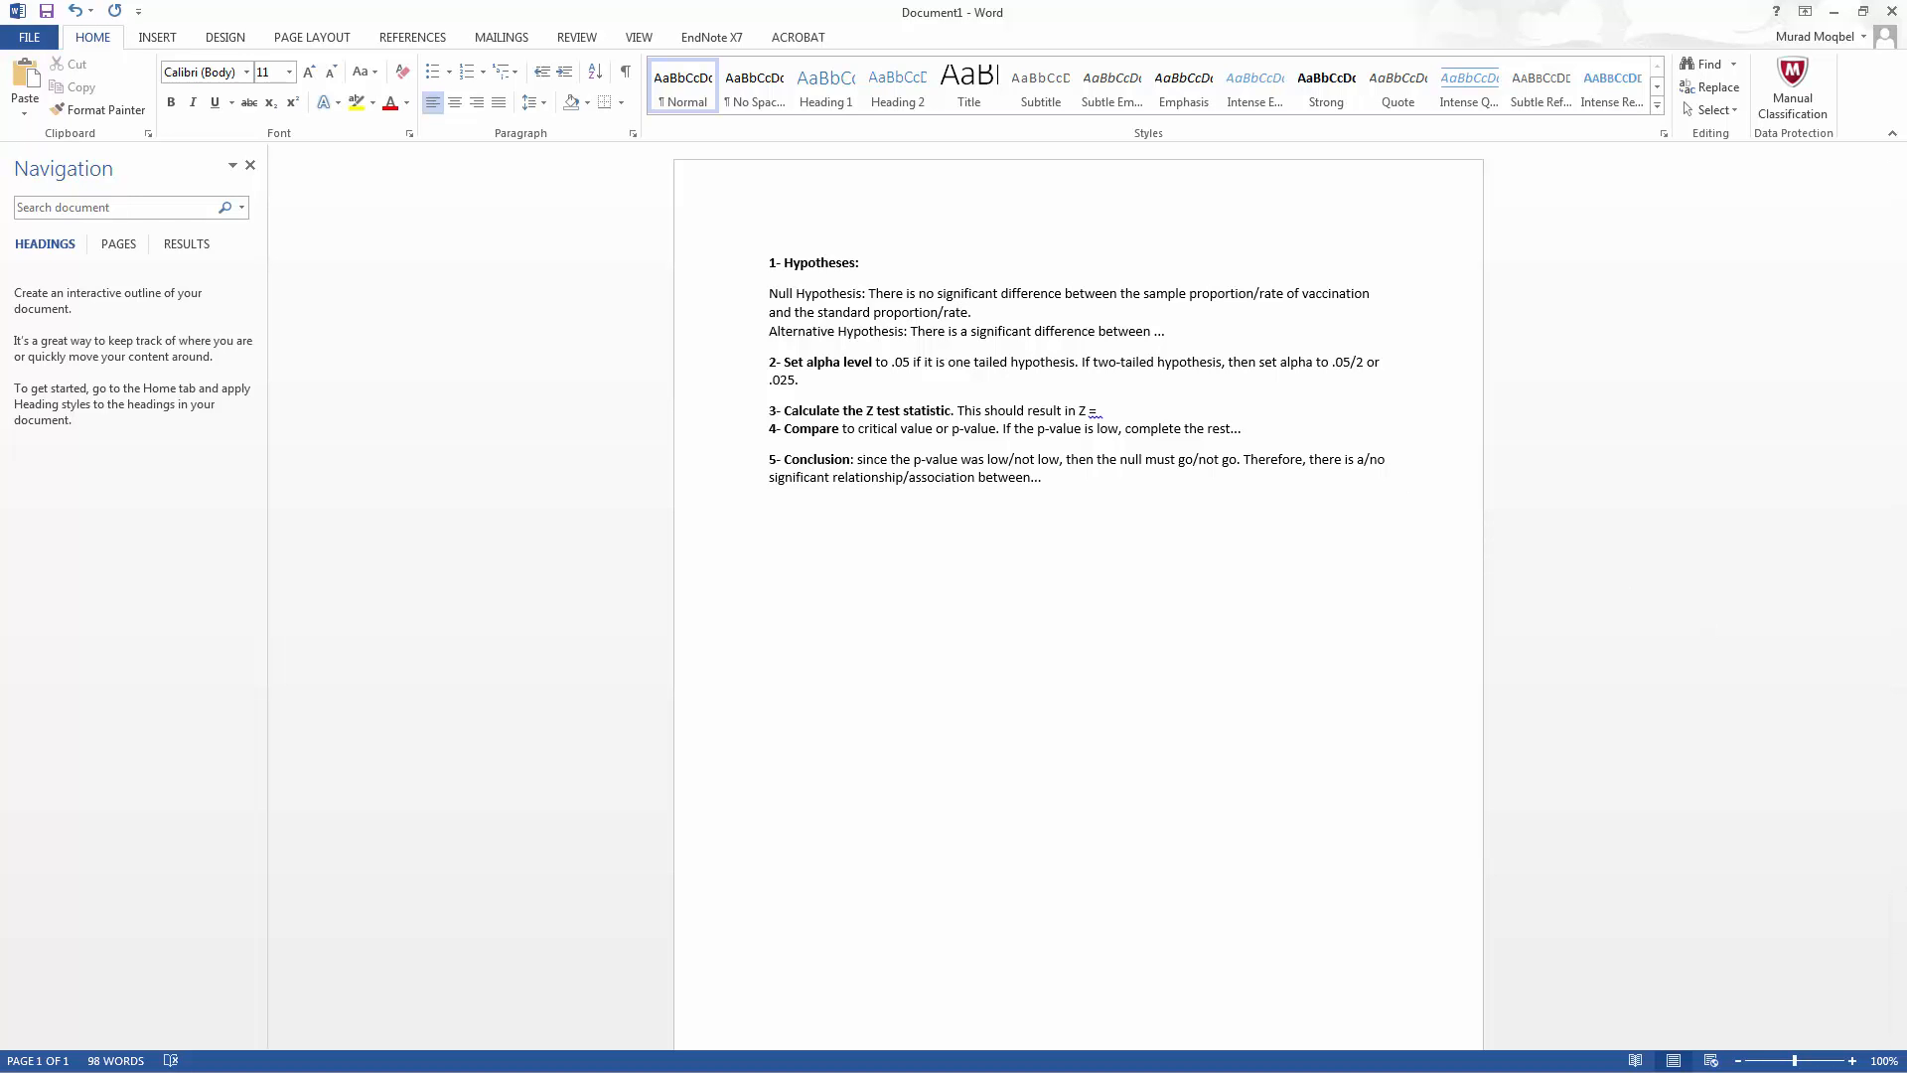
pyautogui.write('H0: p = .85')
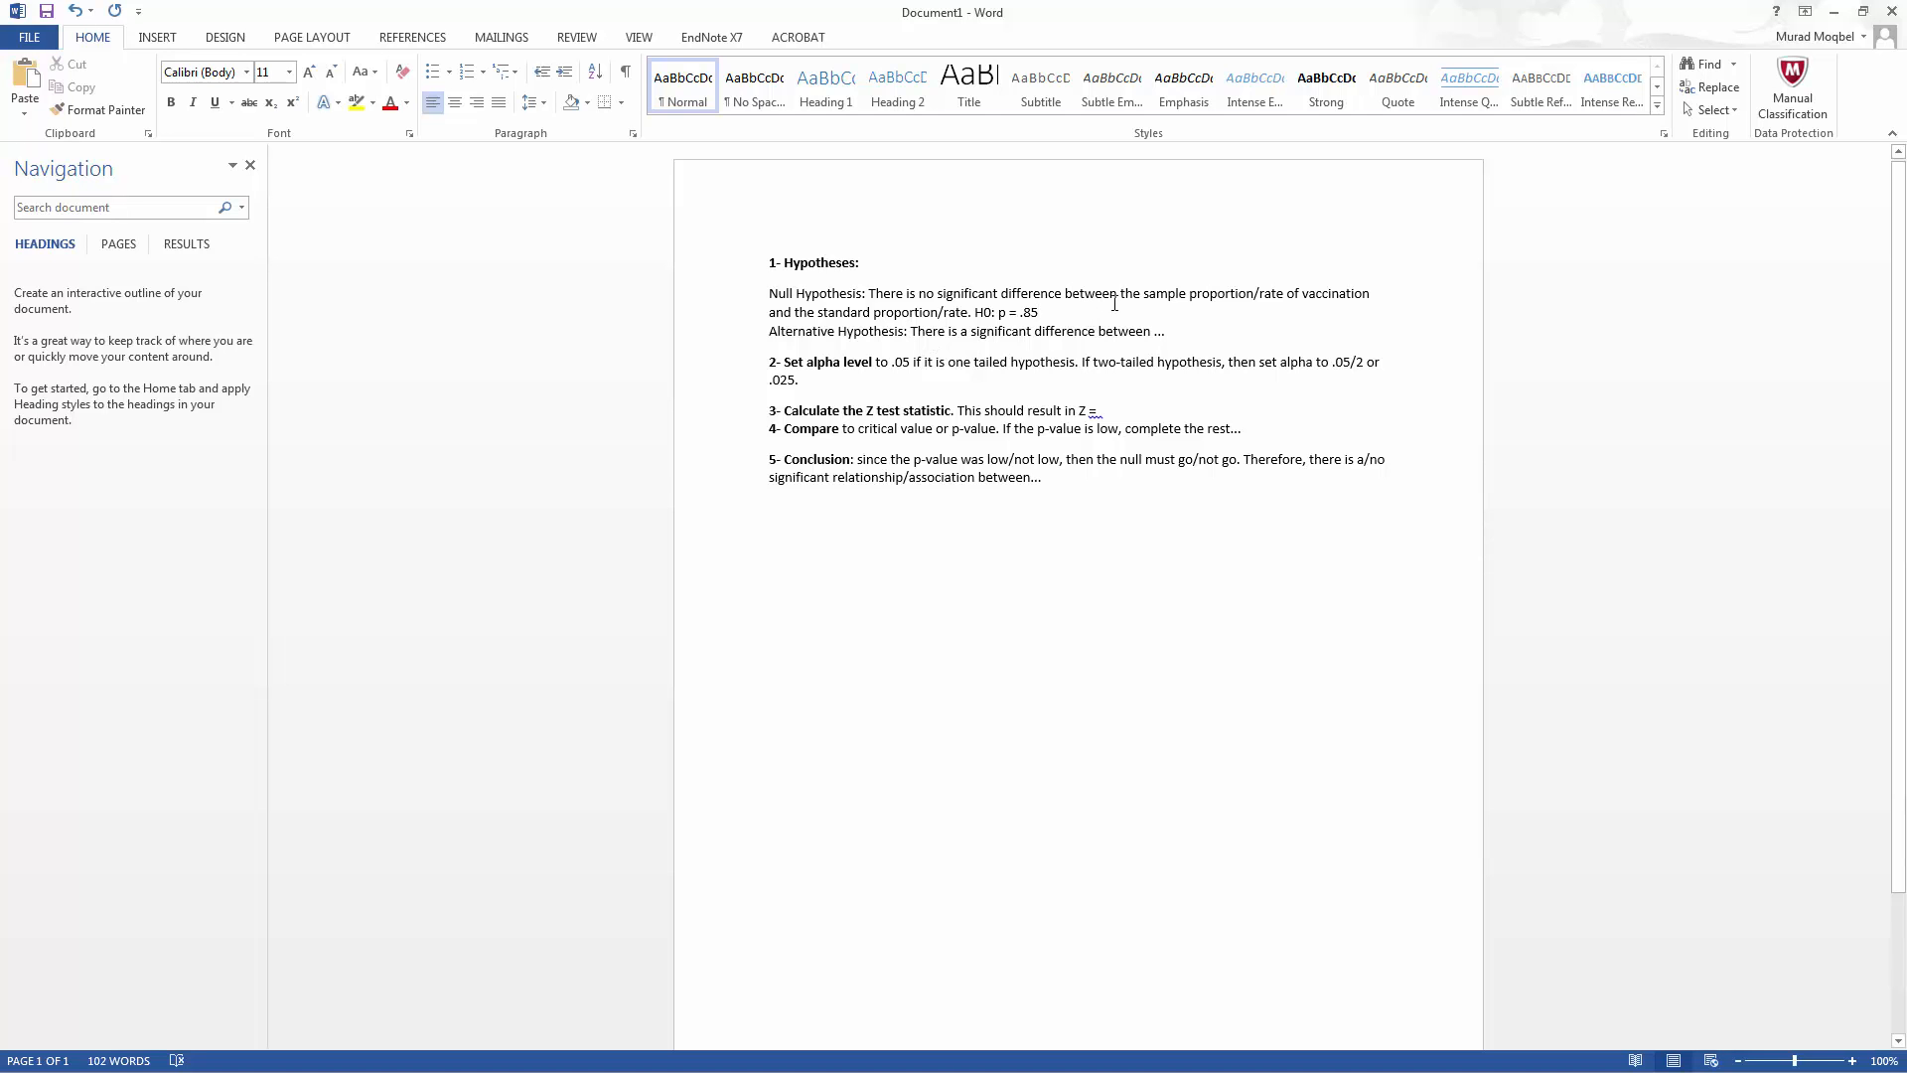
# Replace the alternative hypothesis's ellipsis with the null hypothesis's ending, changing the notation to "Ha: p <> .85".
pyautogui.moveTo(1121, 294); pyautogui.dragTo(1156, 336)
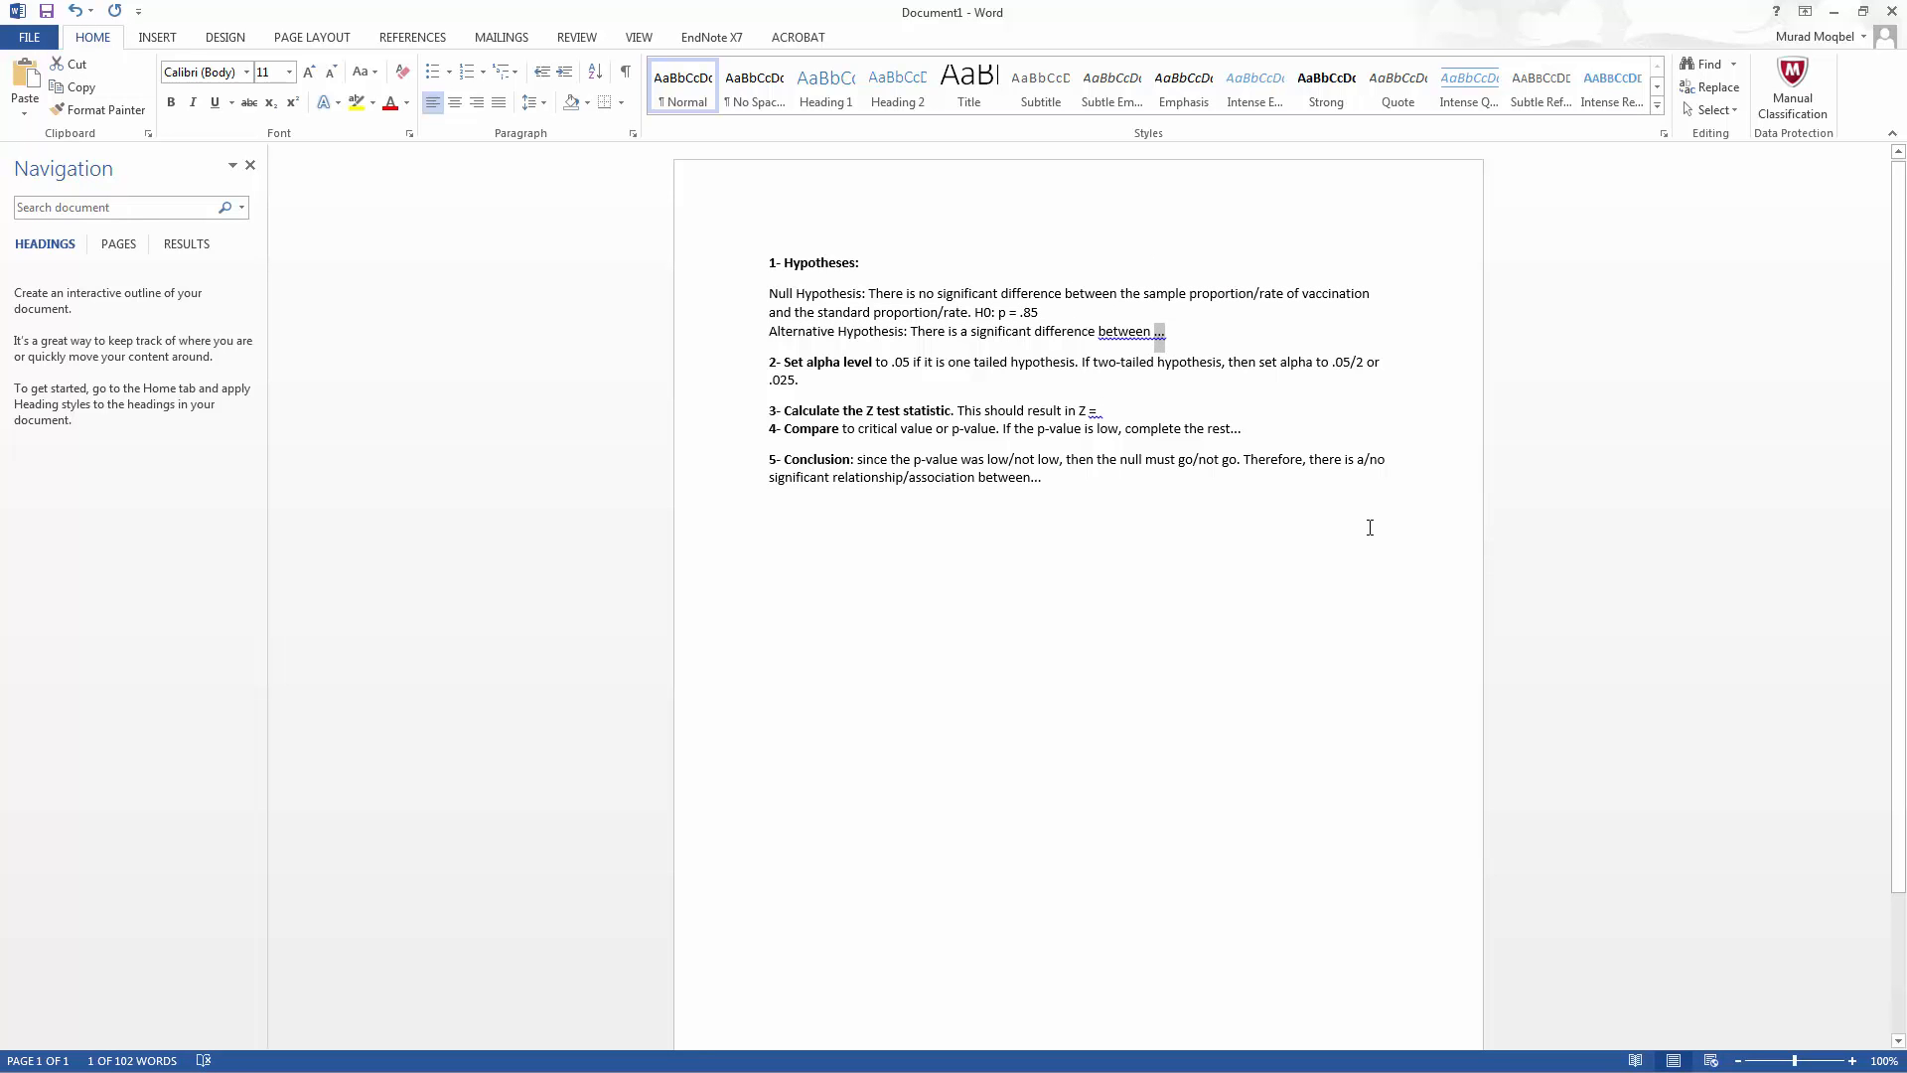
pyautogui.write('the sample proportion/rate of vaccination and the standard proportion/rate. H0: p = .85')
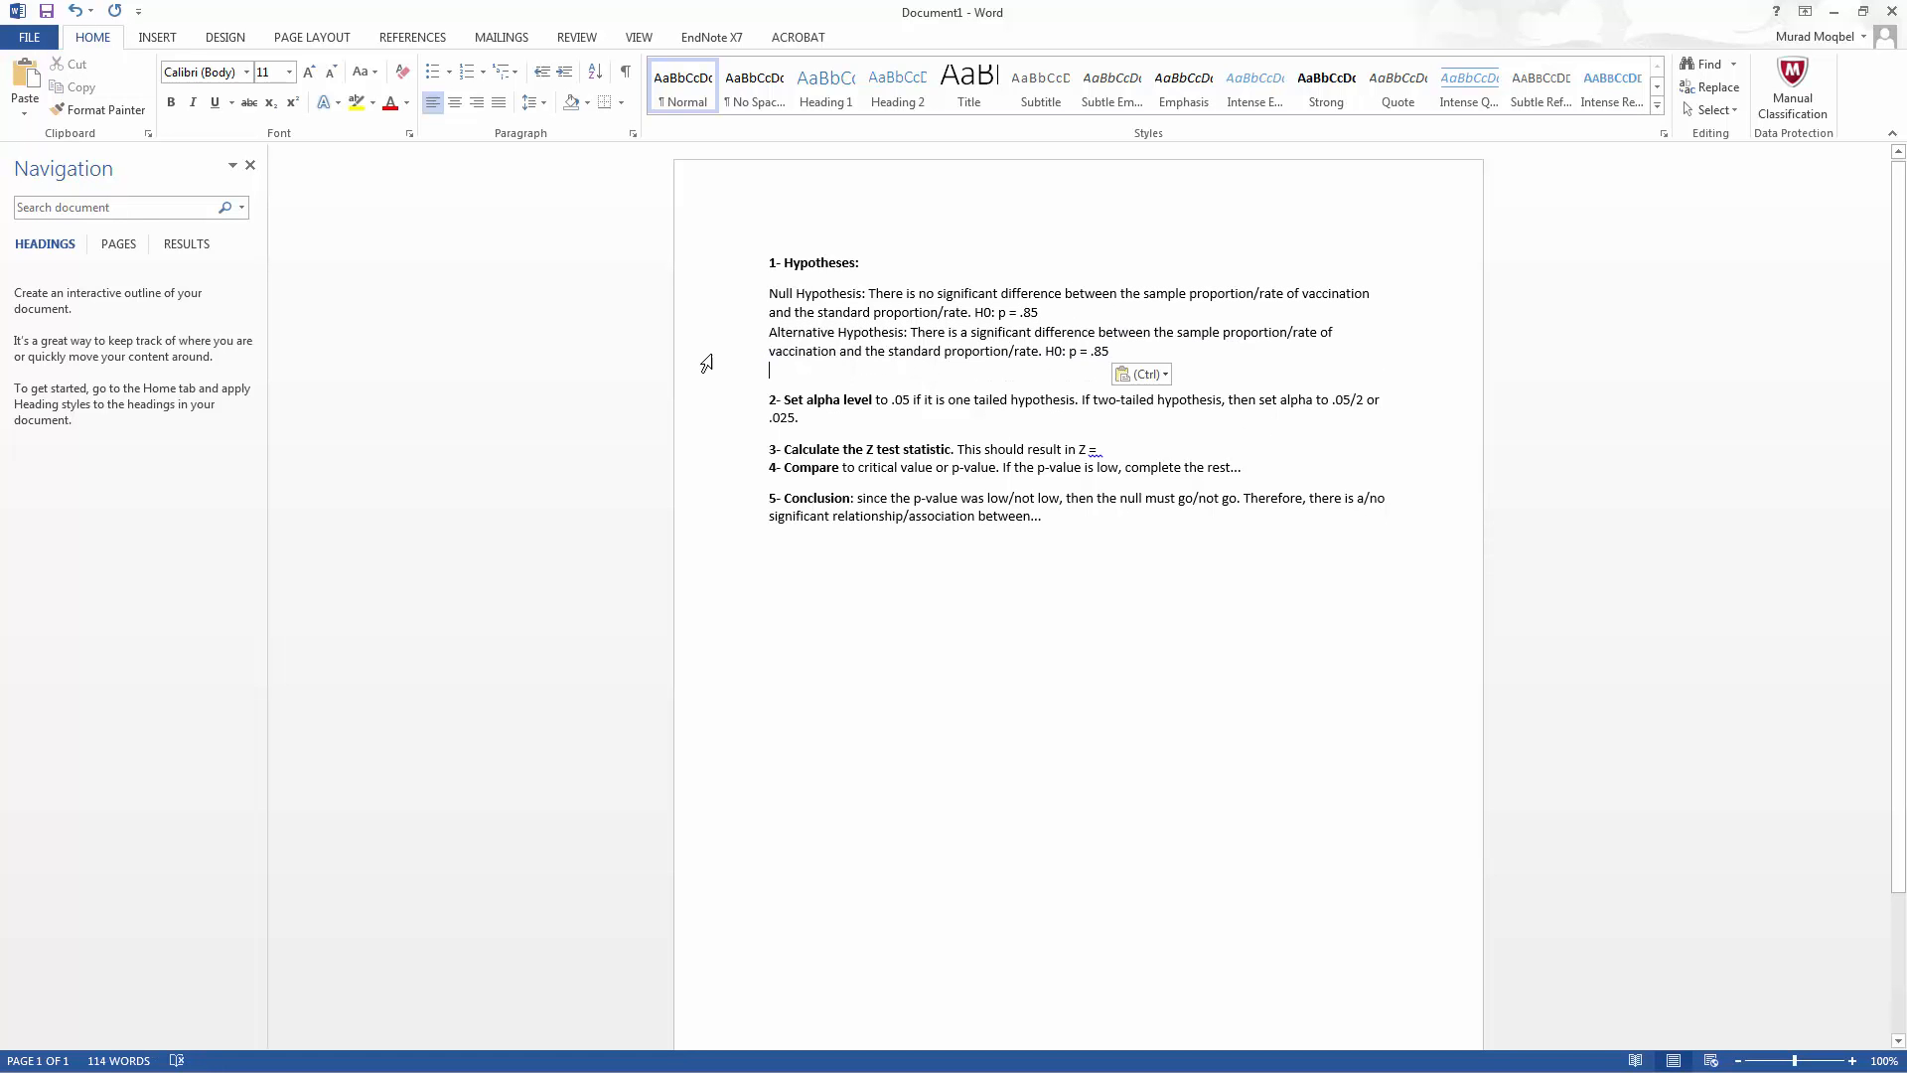
pyautogui.press('Up')
pyautogui.press('Up')
pyautogui.moveTo(1119, 348); pyautogui.dragTo(1080, 351)
pyautogui.click(1020, 352)
pyautogui.moveTo(1053, 350); pyautogui.dragTo(1063, 352)
pyautogui.write('a')
pyautogui.moveTo(1078, 352); pyautogui.dragTo(1088, 351)
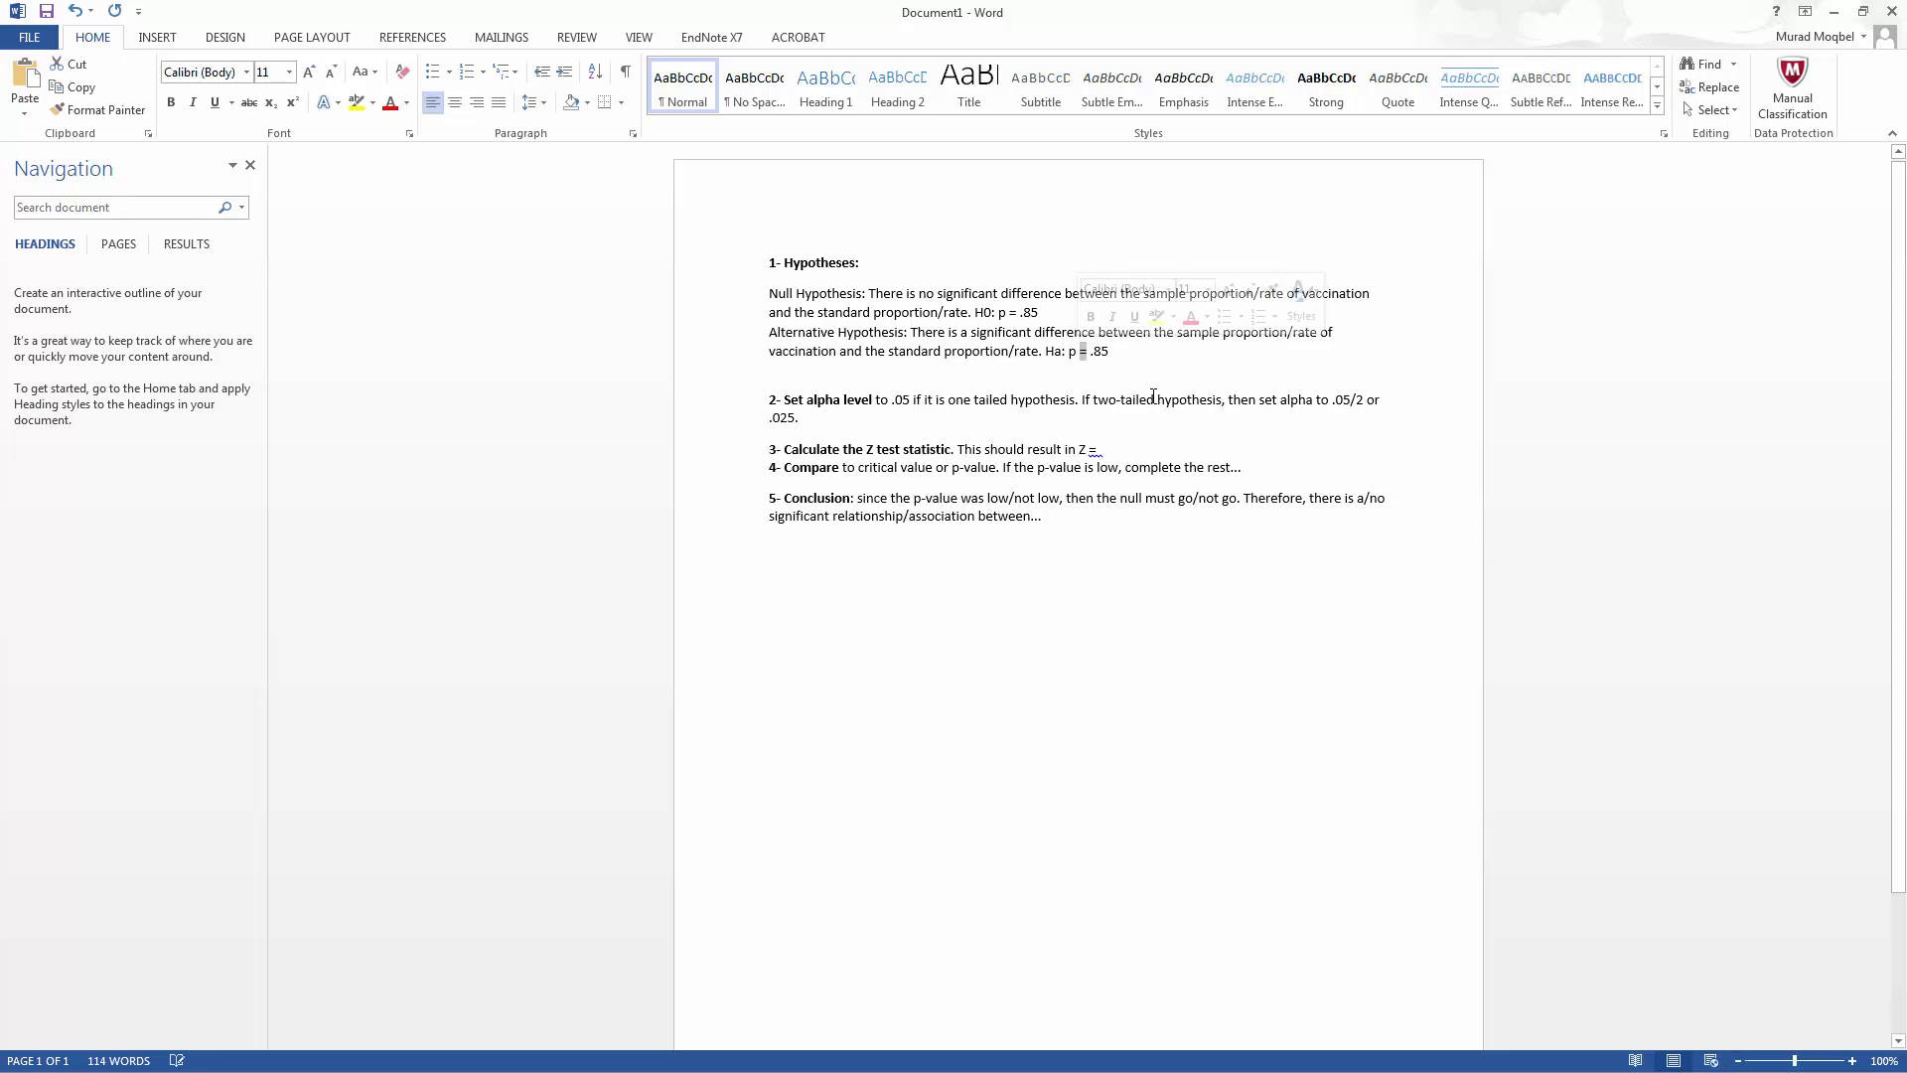
pyautogui.write('<>')
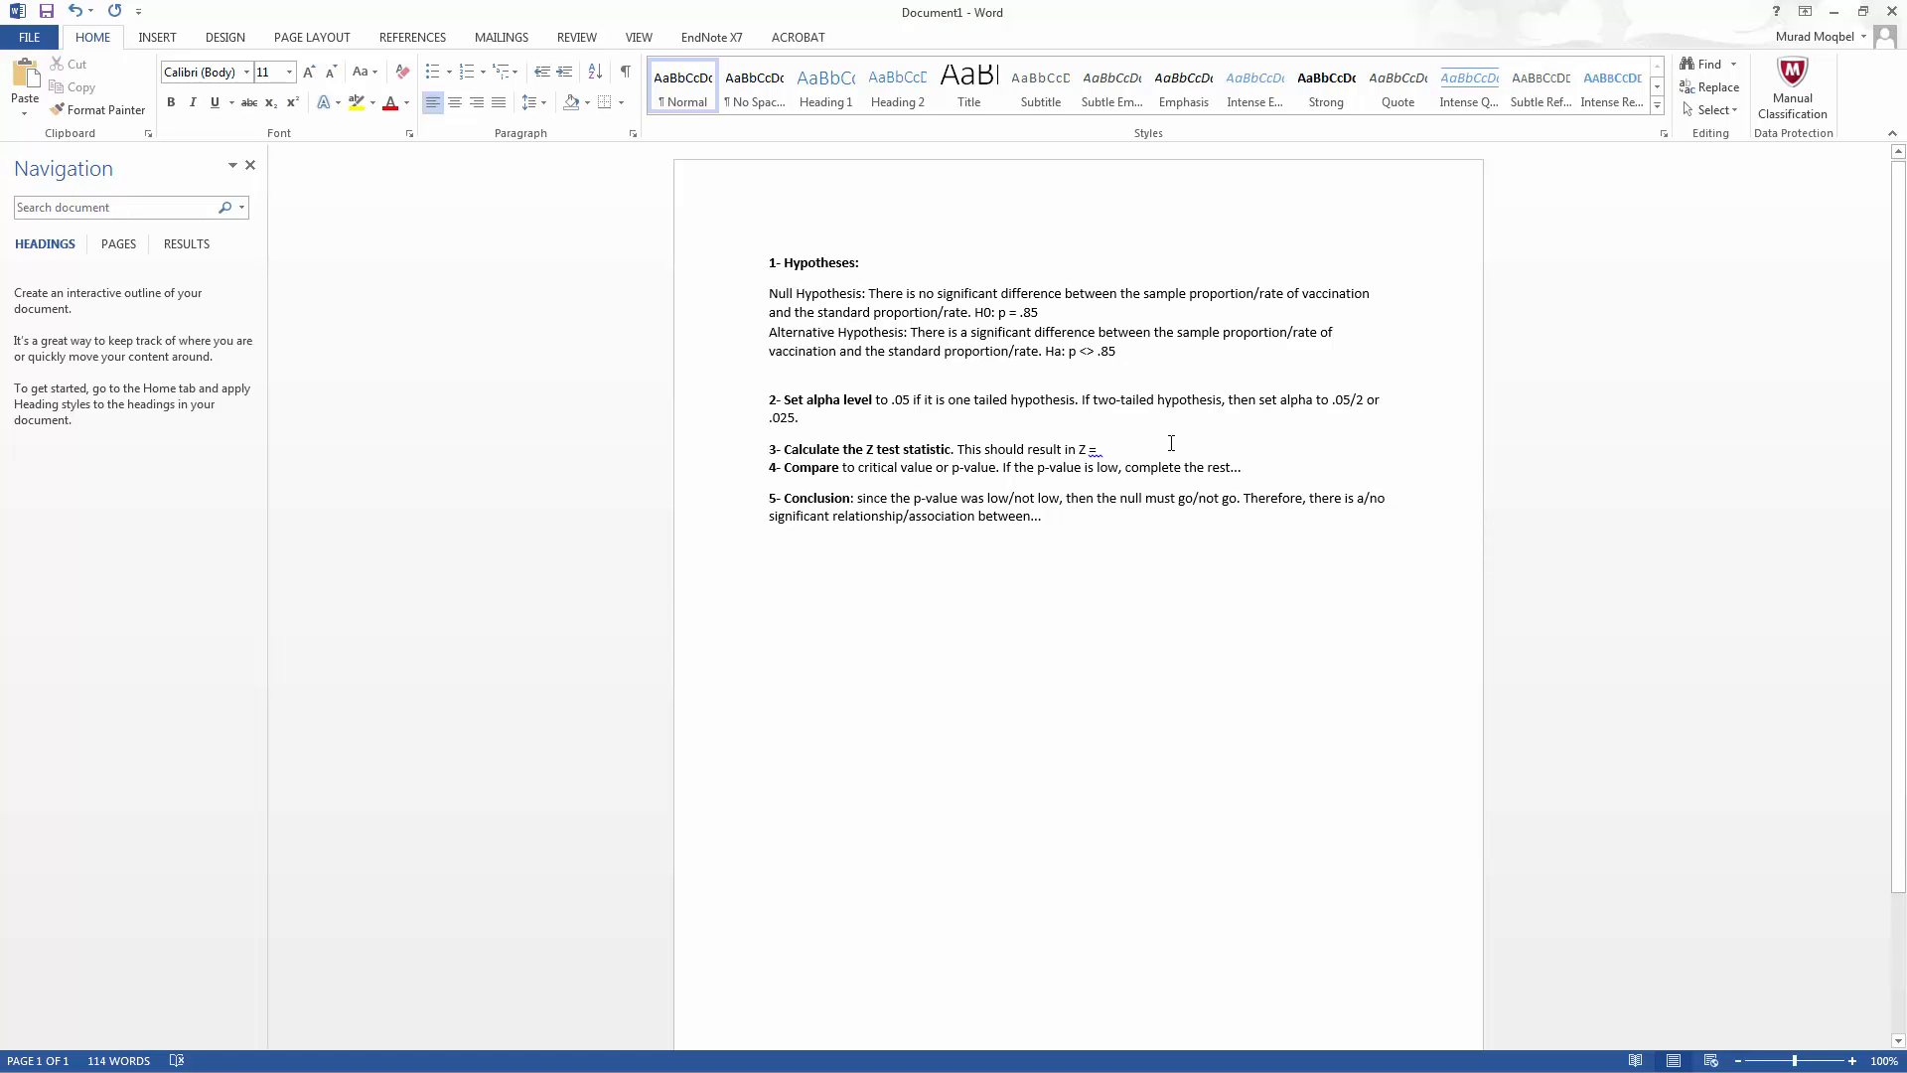
pyautogui.keyDown('ctrl'); pyautogui.scroll(3, 1171, 443); pyautogui.keyUp('ctrl')
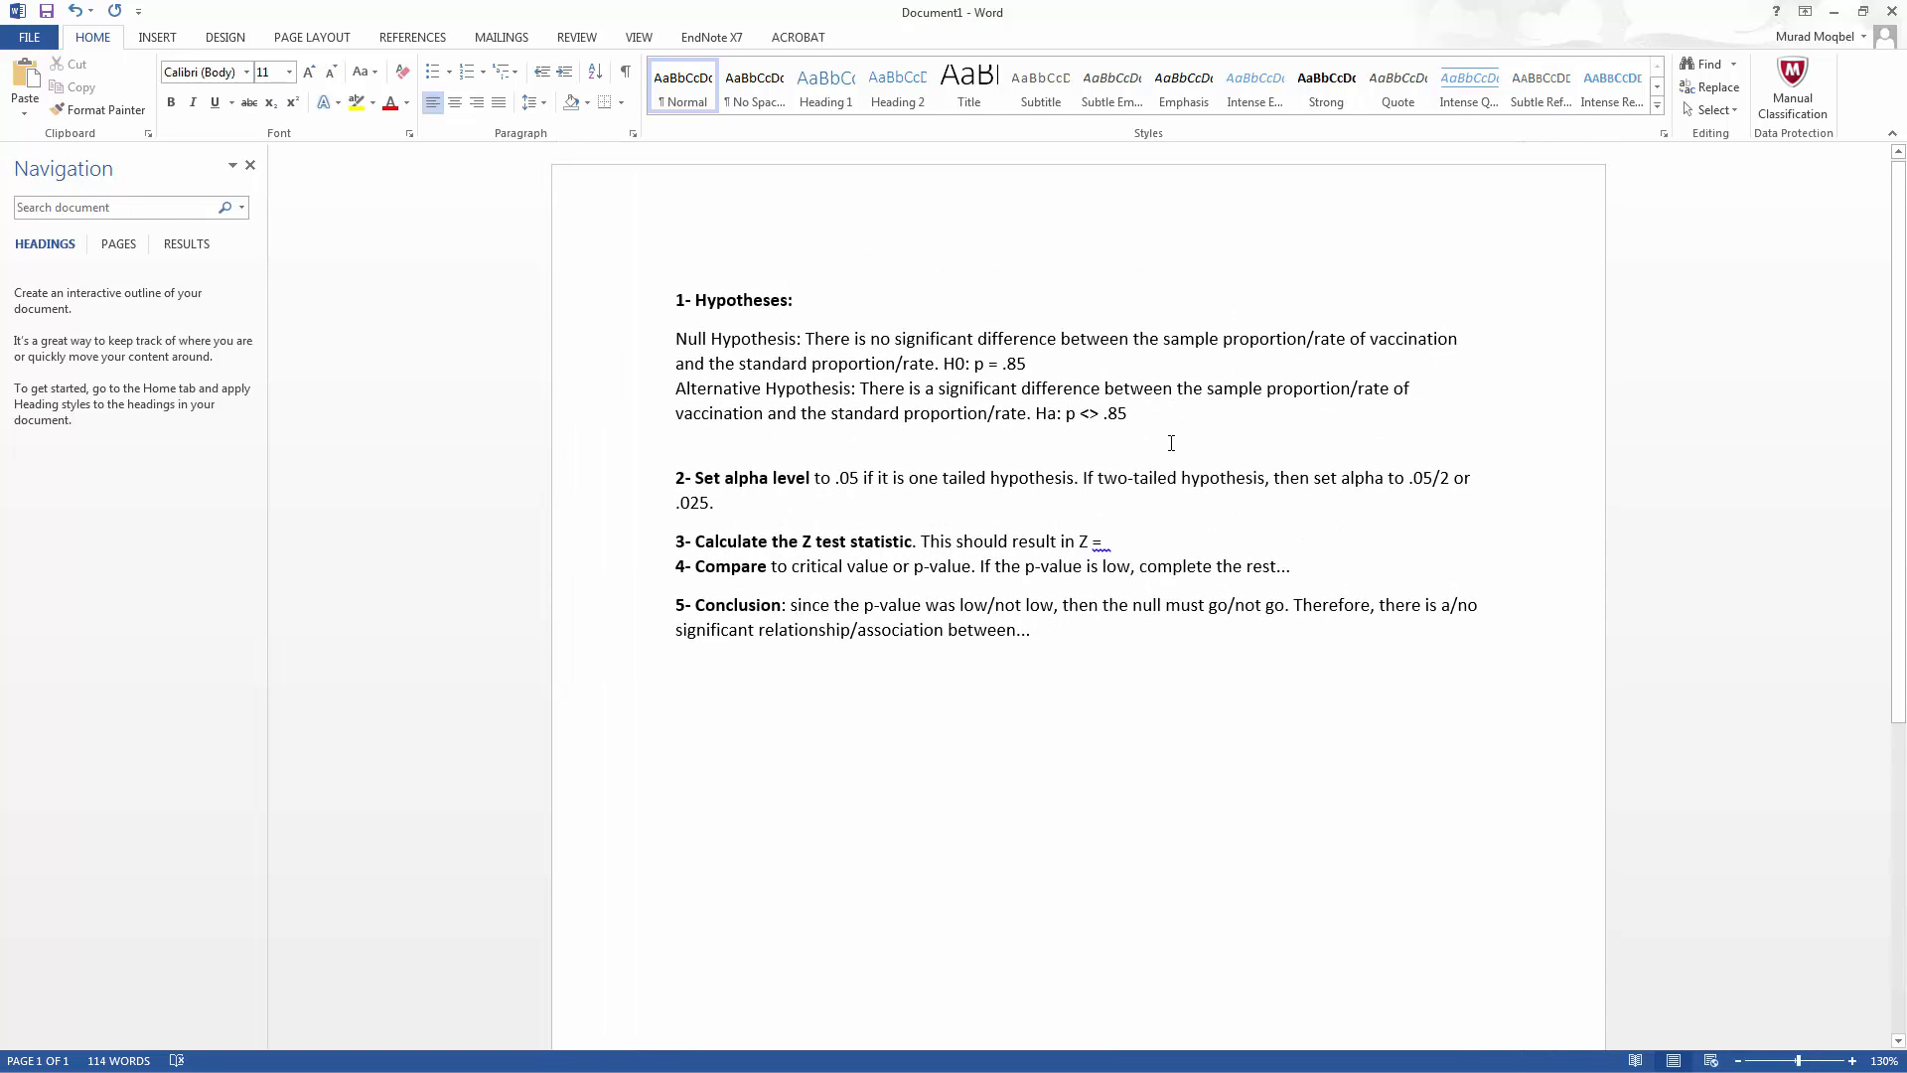
# Examine the alternative hypothesis notation and the one-tailed and two-tailed alpha levels in the hypothesis test text.
pyautogui.keyDown('ctrl'); pyautogui.scroll(1, 1171, 443); pyautogui.keyUp('ctrl')
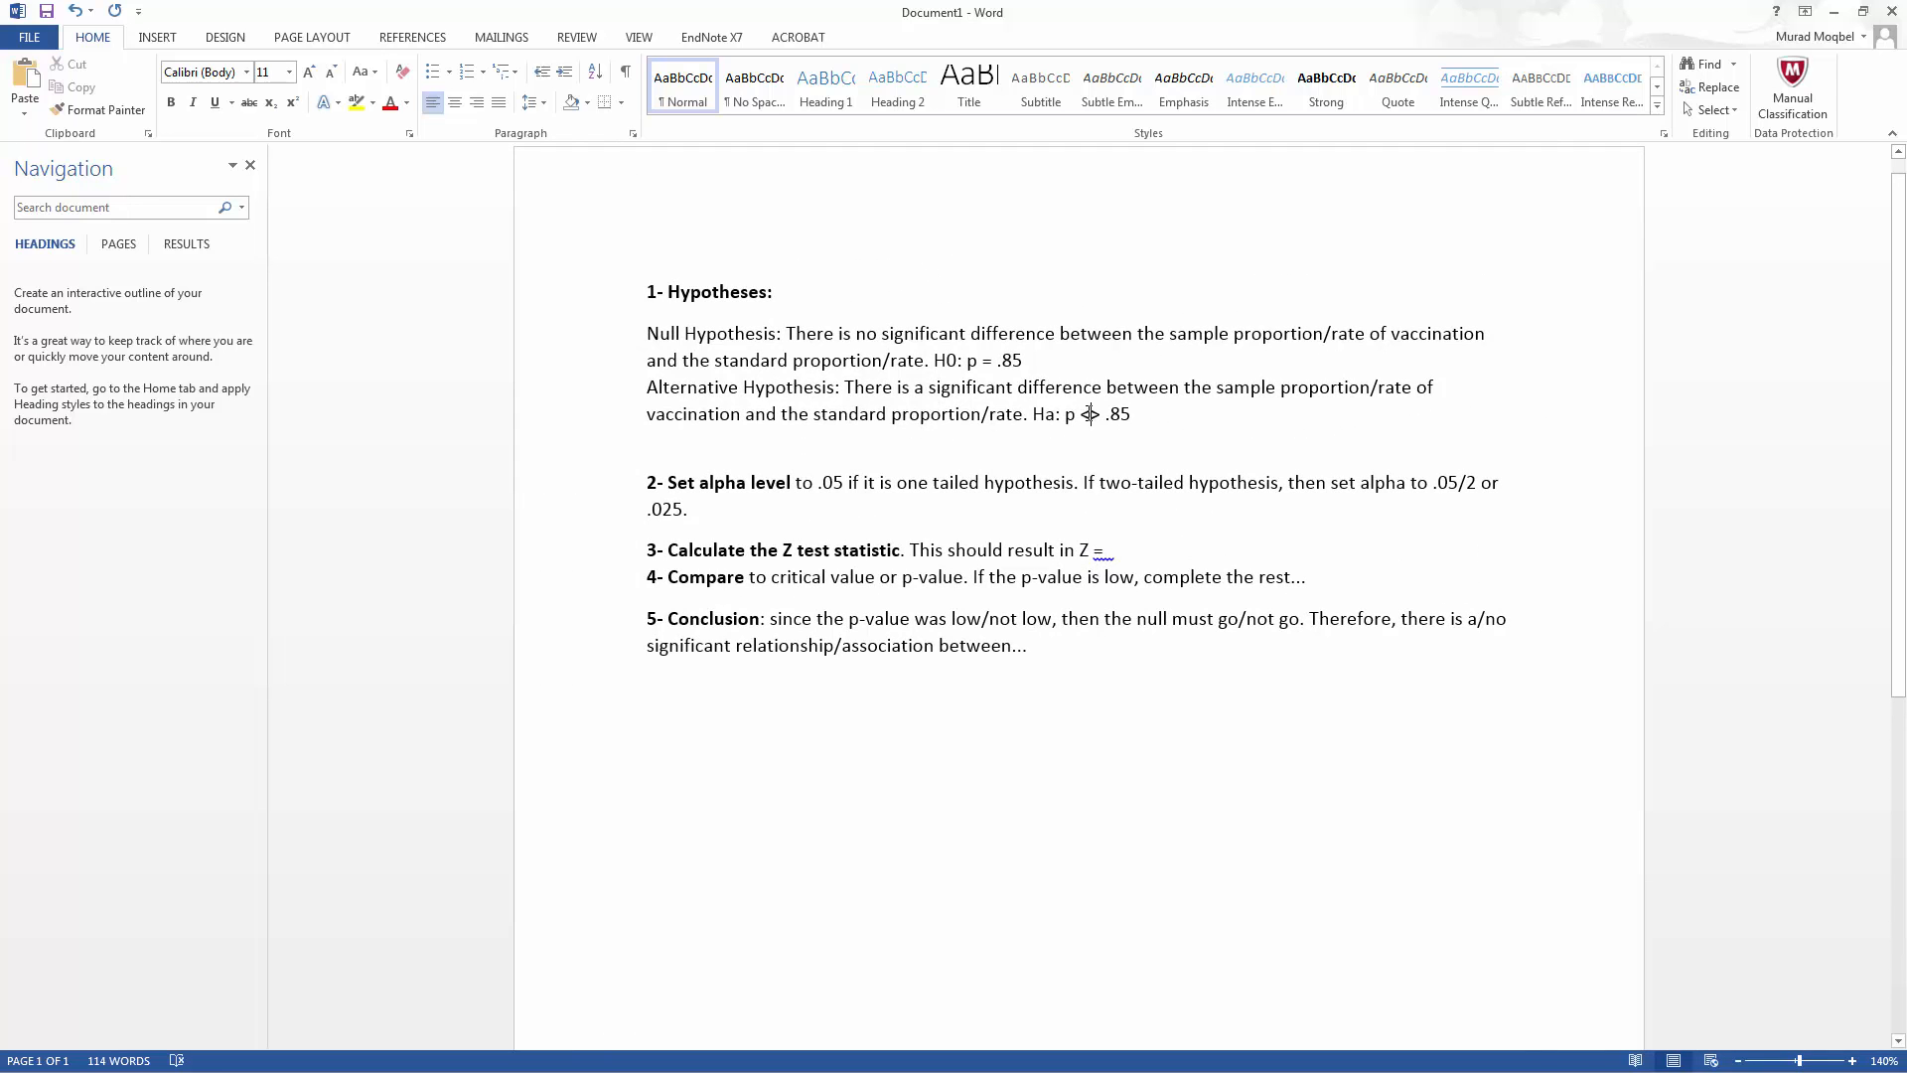
pyautogui.moveTo(1080, 414)
pyautogui.mouseDown()
pyautogui.moveTo(1102, 414)
pyautogui.moveTo(1068, 415)
pyautogui.mouseUp()
pyautogui.click(1079, 411)
pyautogui.click(1136, 417)
pyautogui.scroll(-1, 1143, 416)
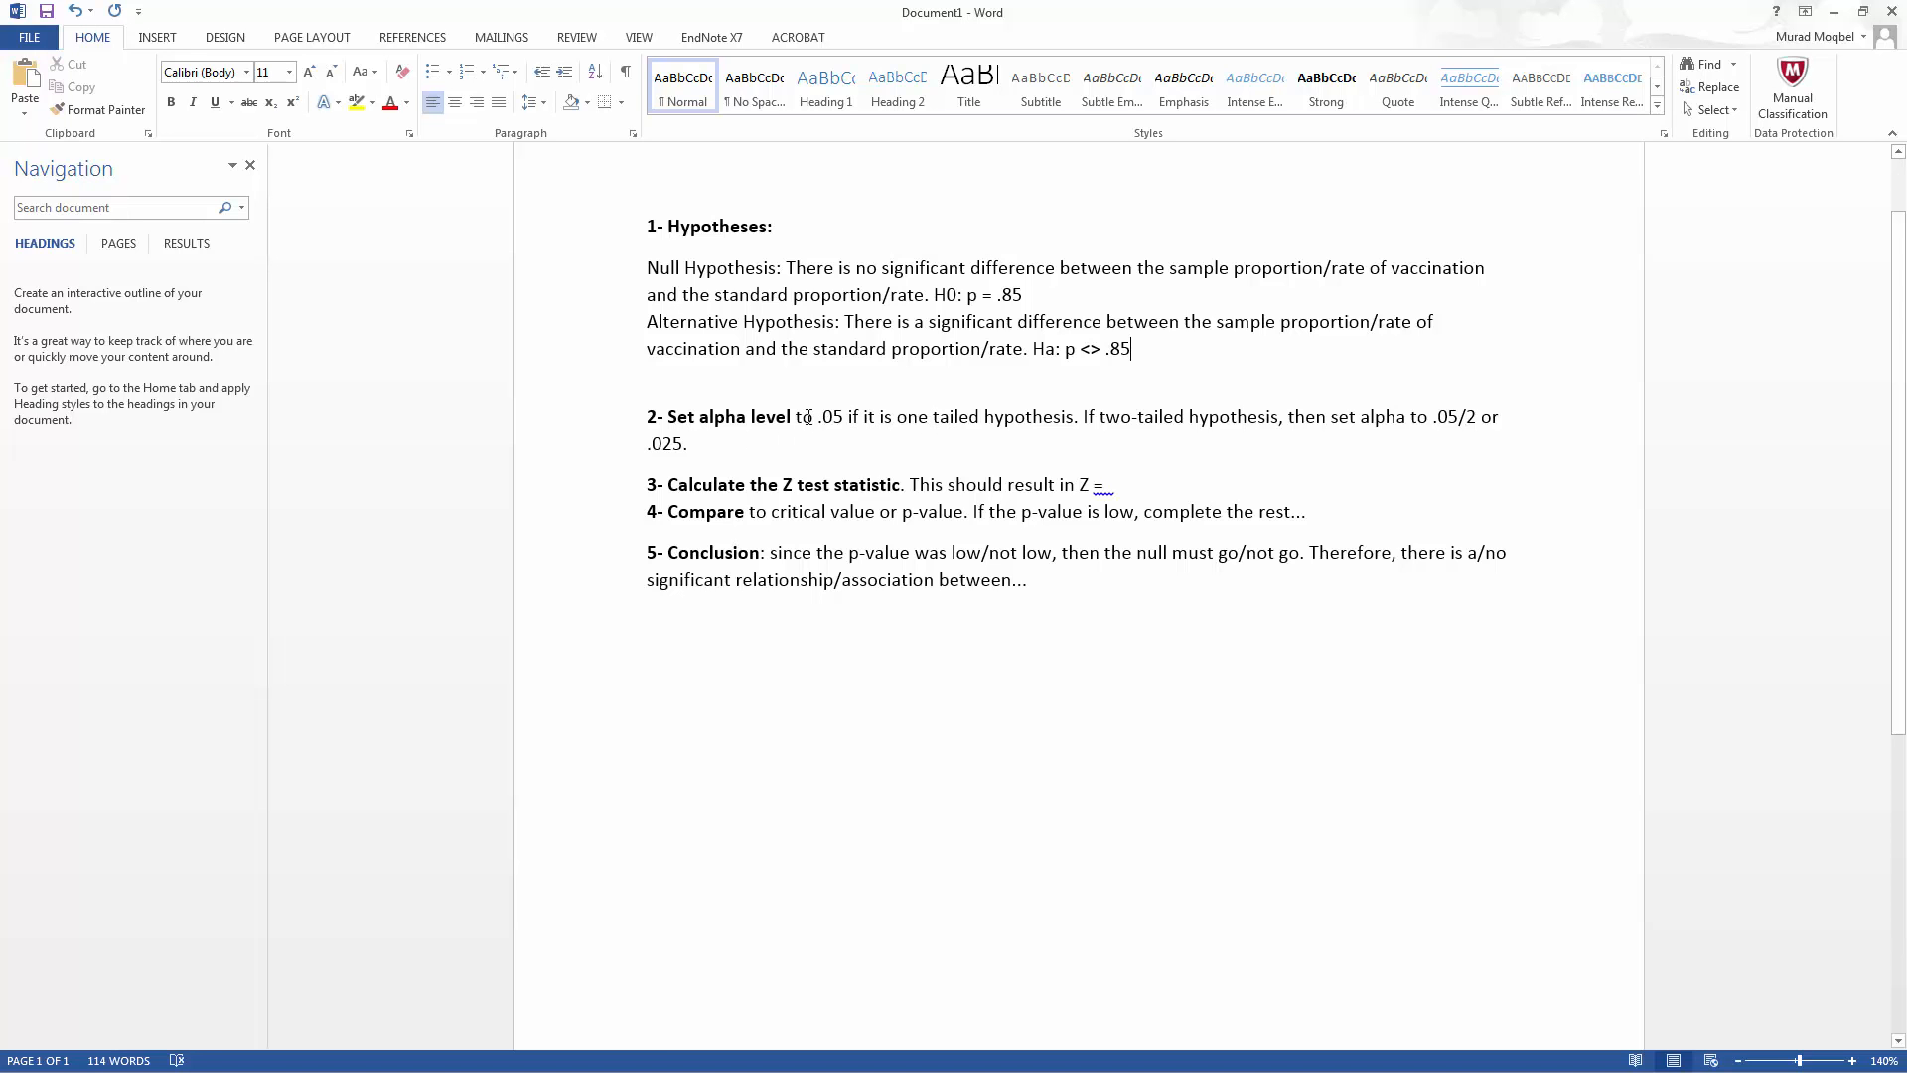
pyautogui.moveTo(817, 420); pyautogui.dragTo(847, 420)
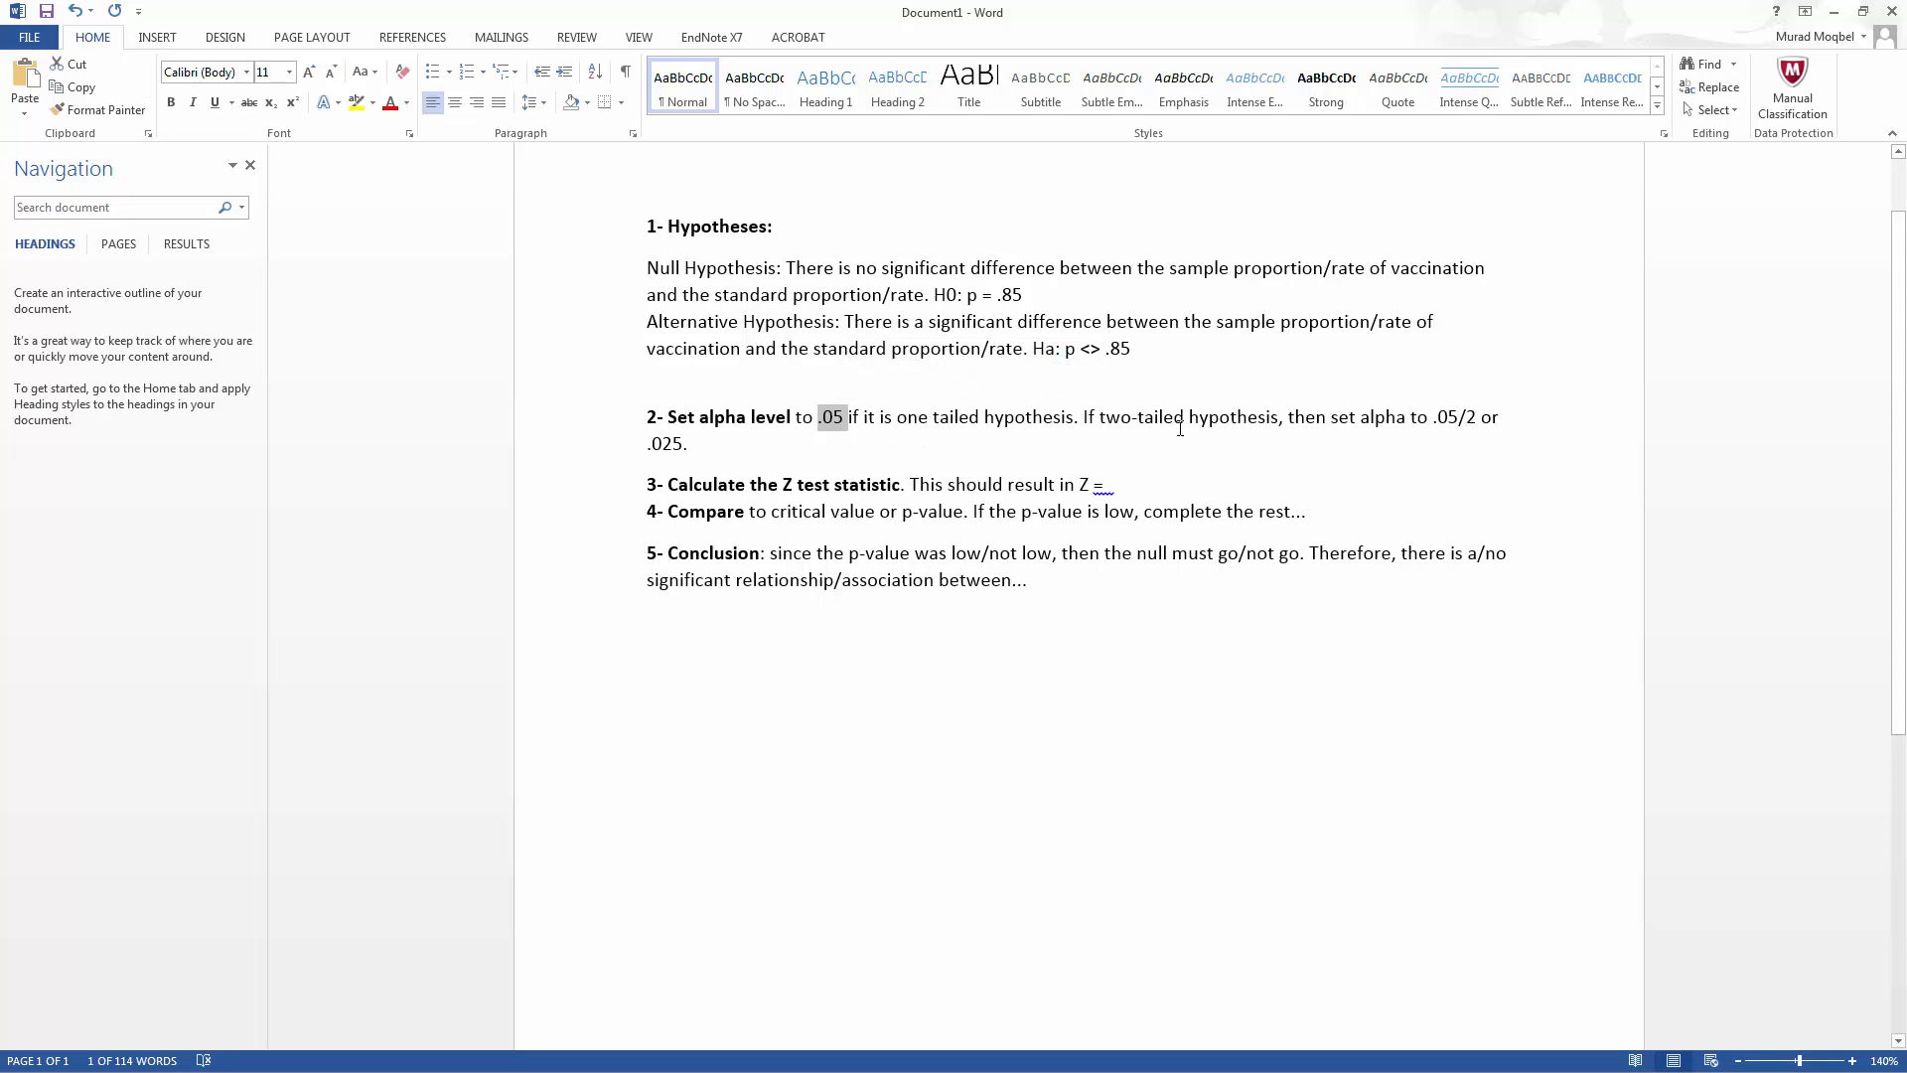
pyautogui.moveTo(1437, 417); pyautogui.dragTo(1459, 415)
pyautogui.click(1423, 445)
pyautogui.scroll(-2, 947, 494)
pyautogui.scroll(1, 813, 383)
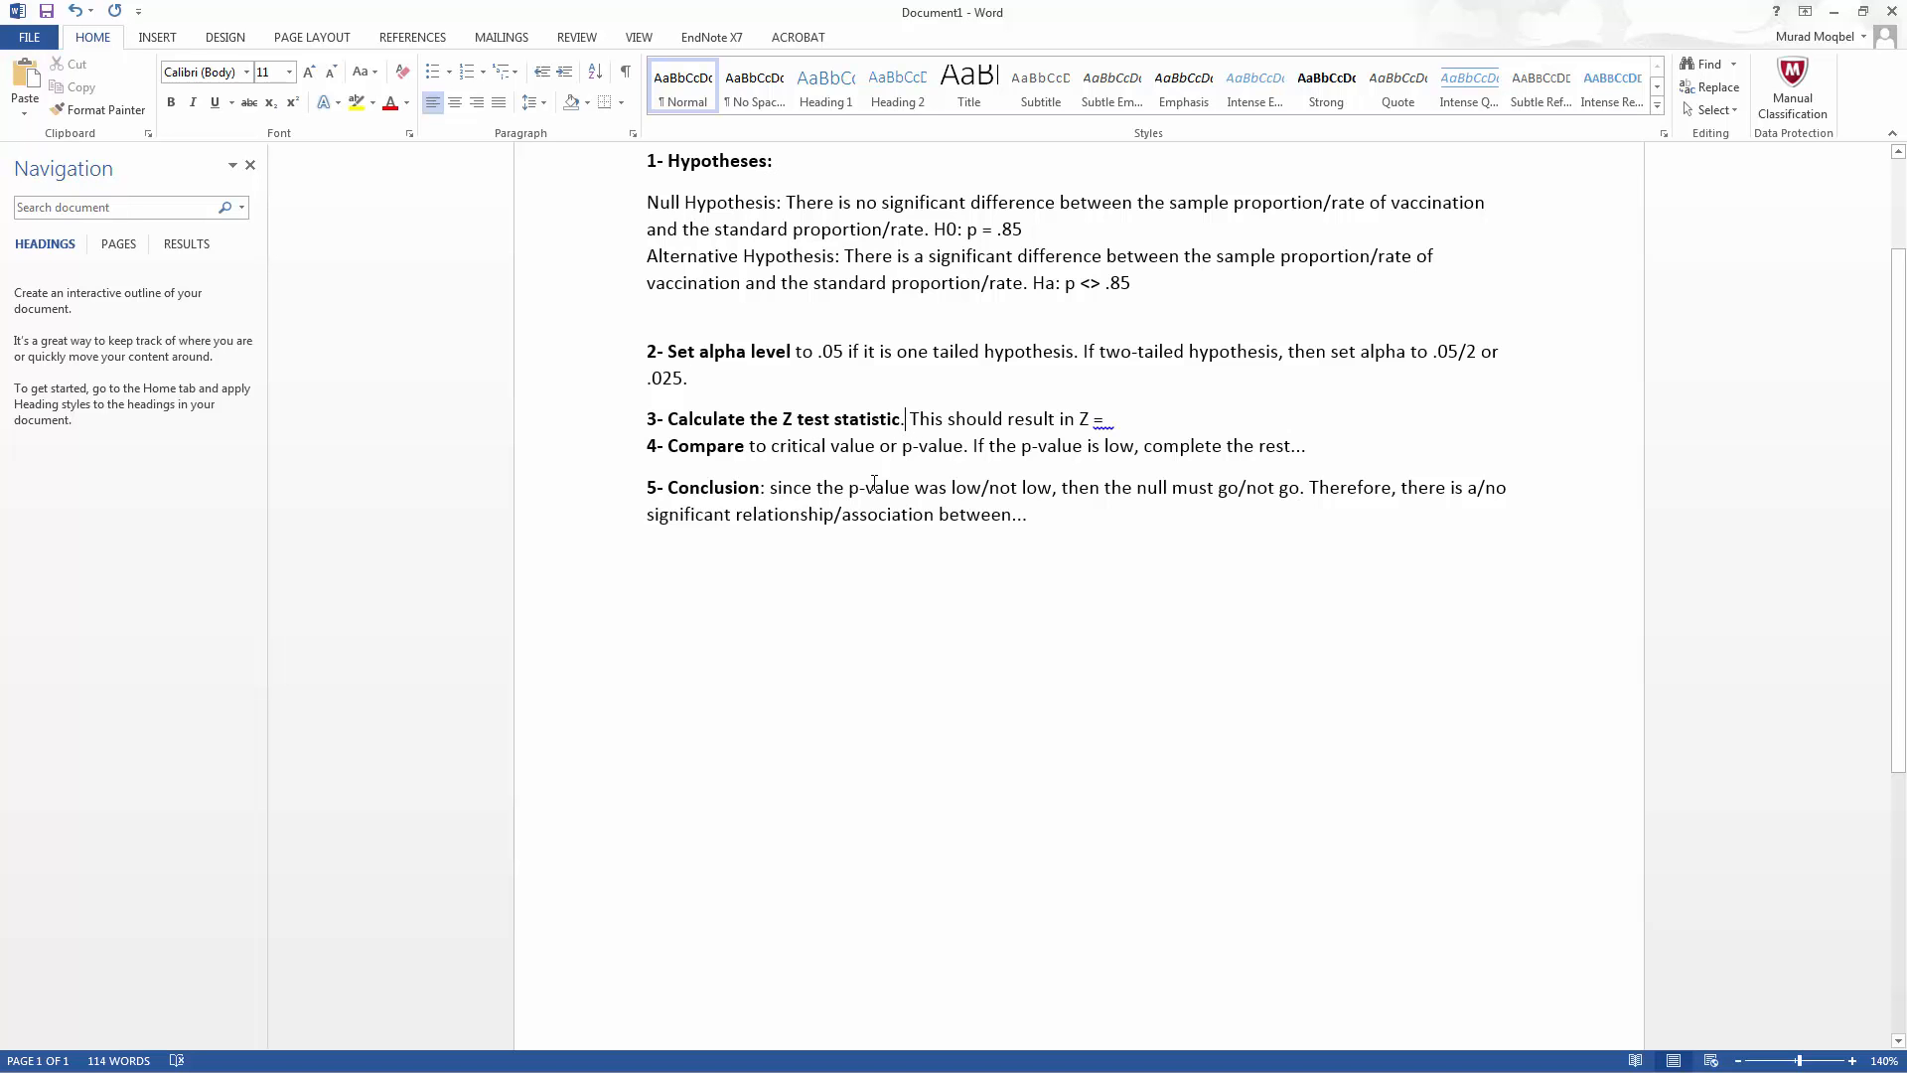
pyautogui.scroll(1, 835, 467)
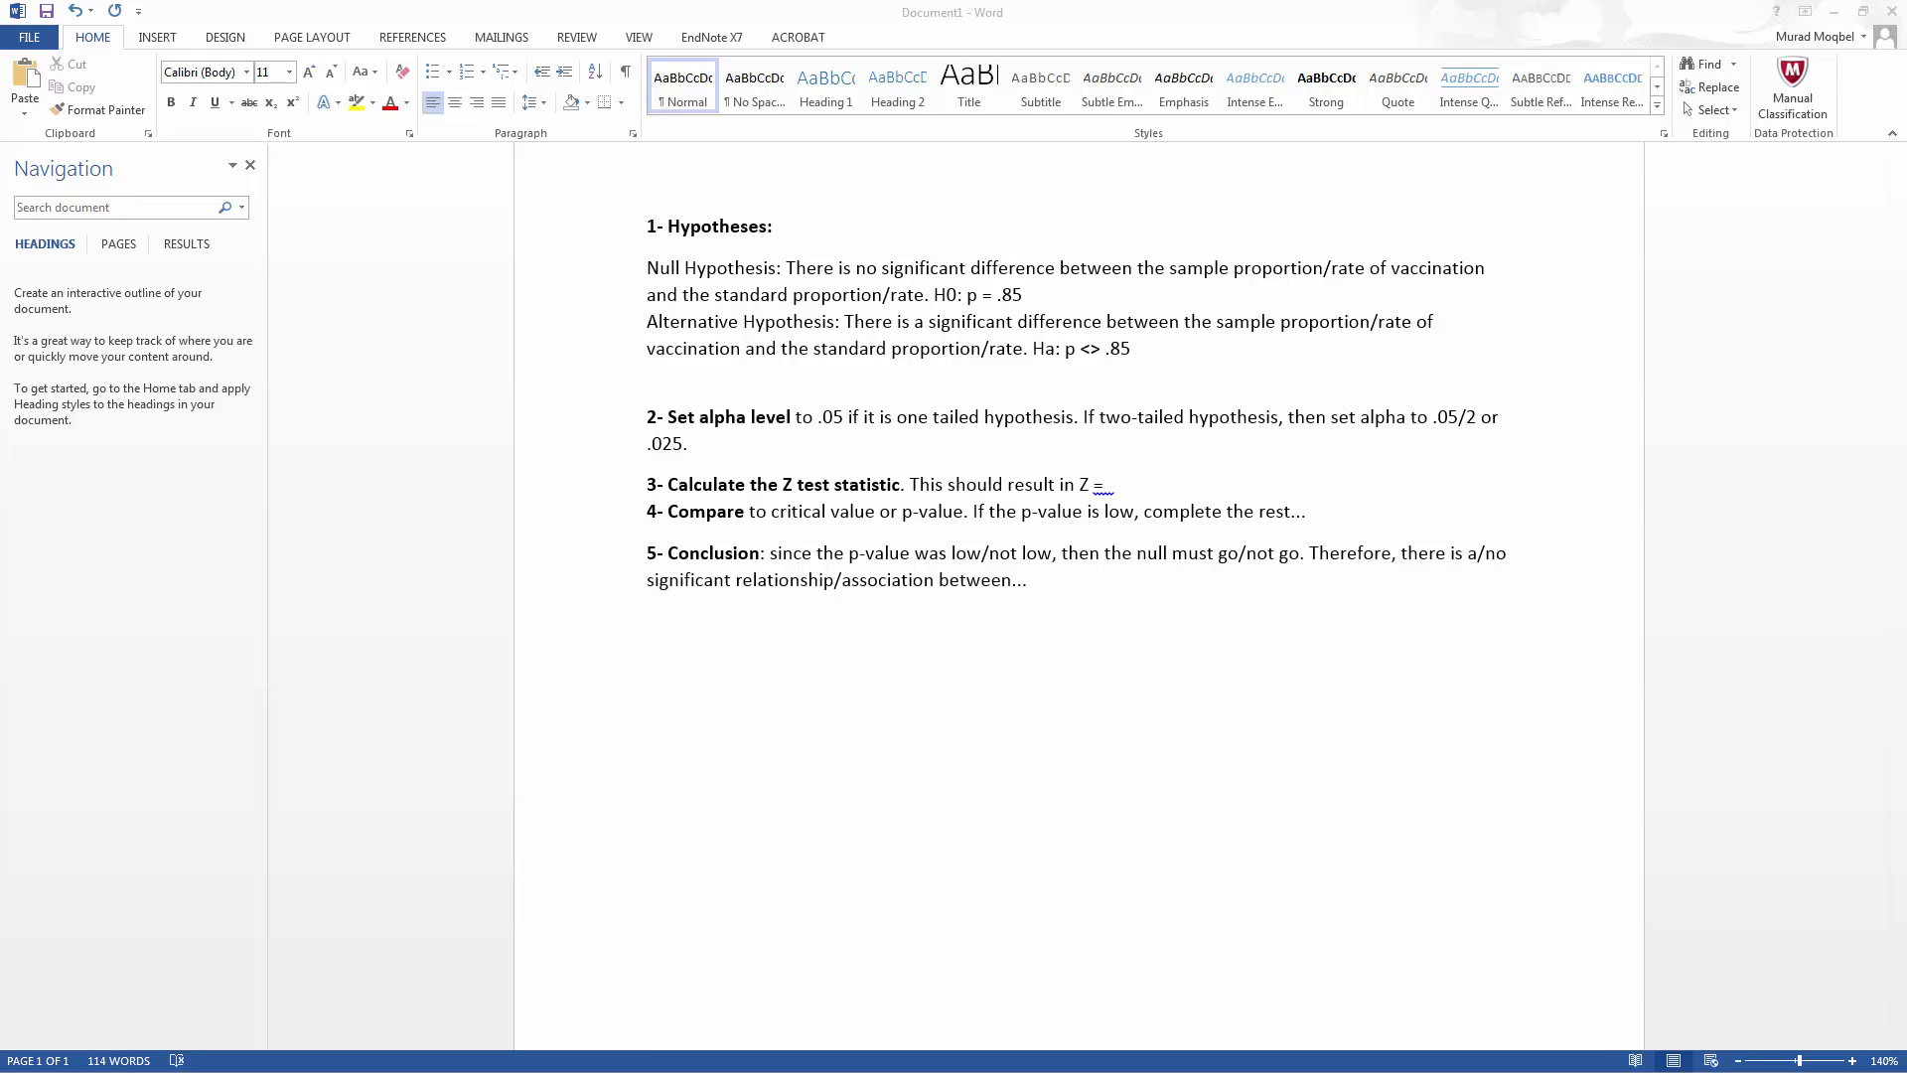
# Arrange the Excel calculator workbook and the Word document side by side, and close Word's Navigation pane.
pyautogui.hotkey('alt', 'Tab')
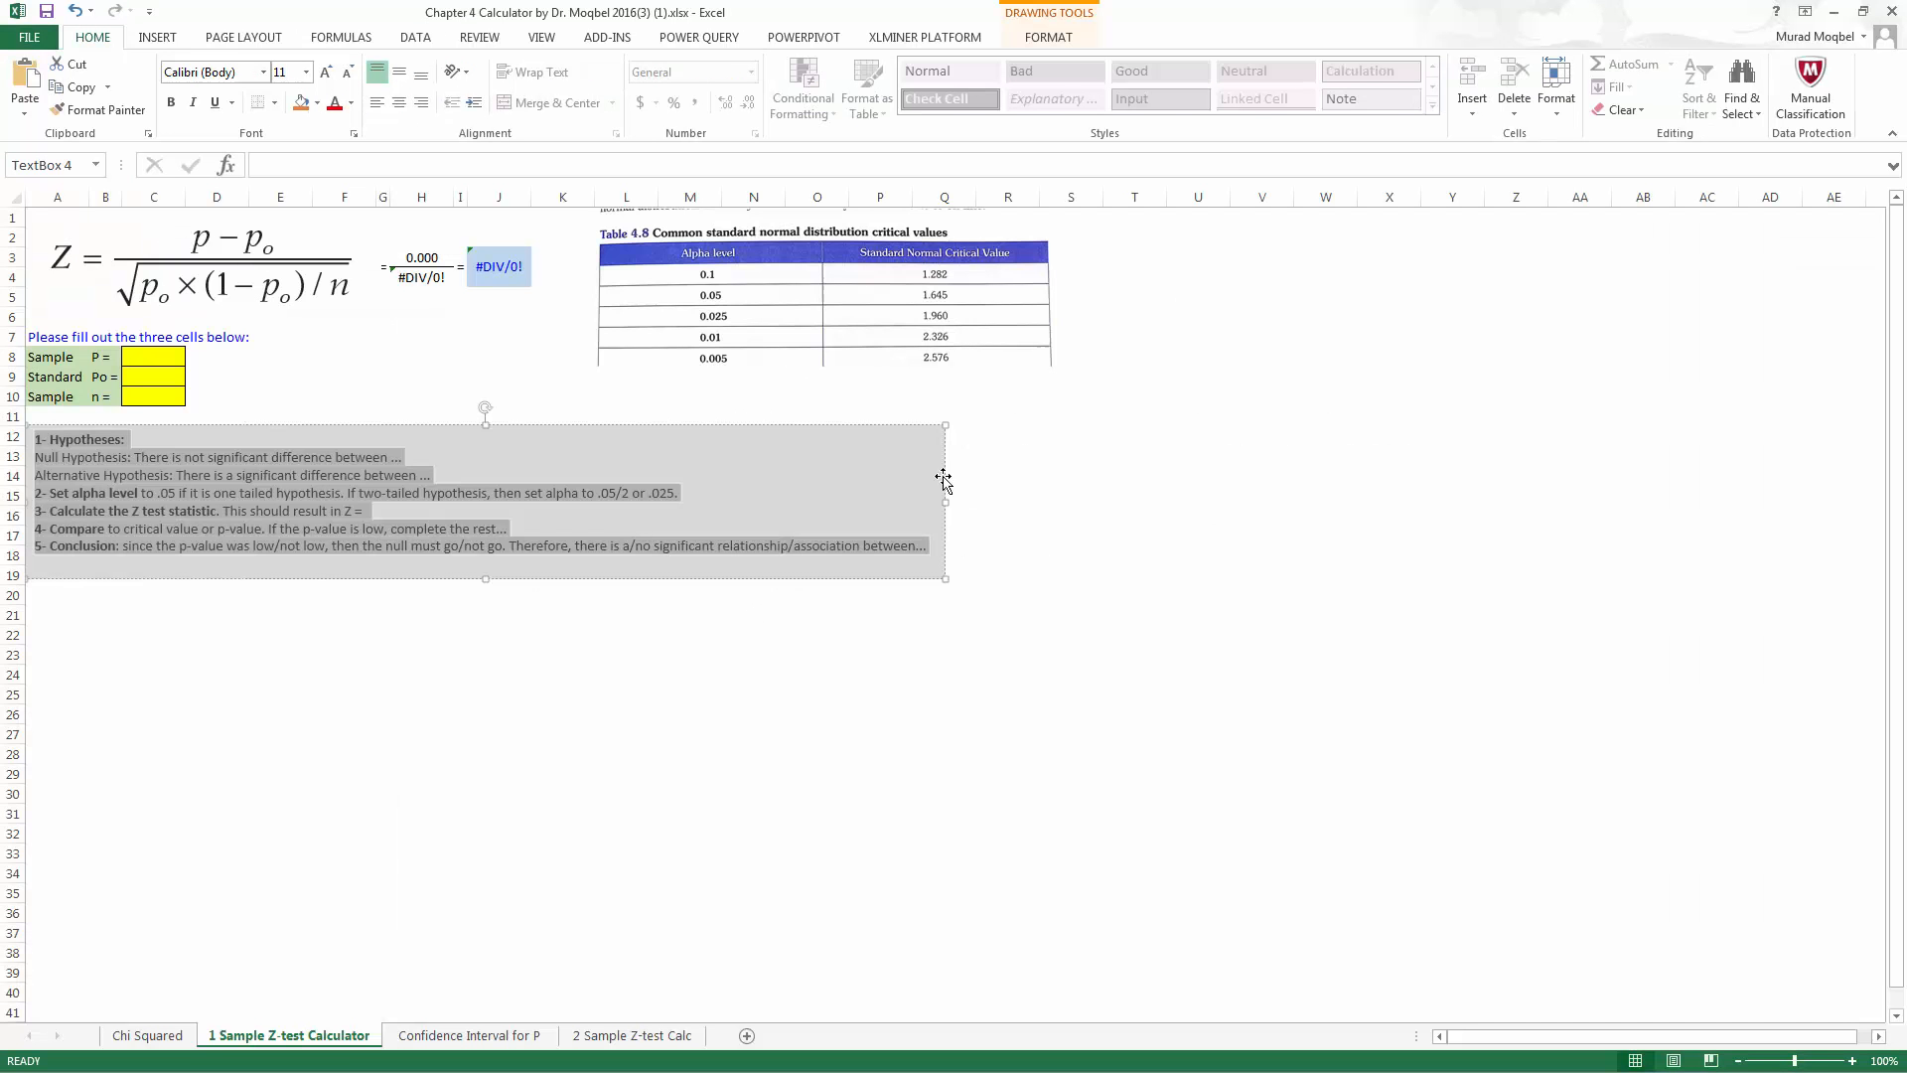
pyautogui.moveTo(1346, 20); pyautogui.dragTo(1498, 47)
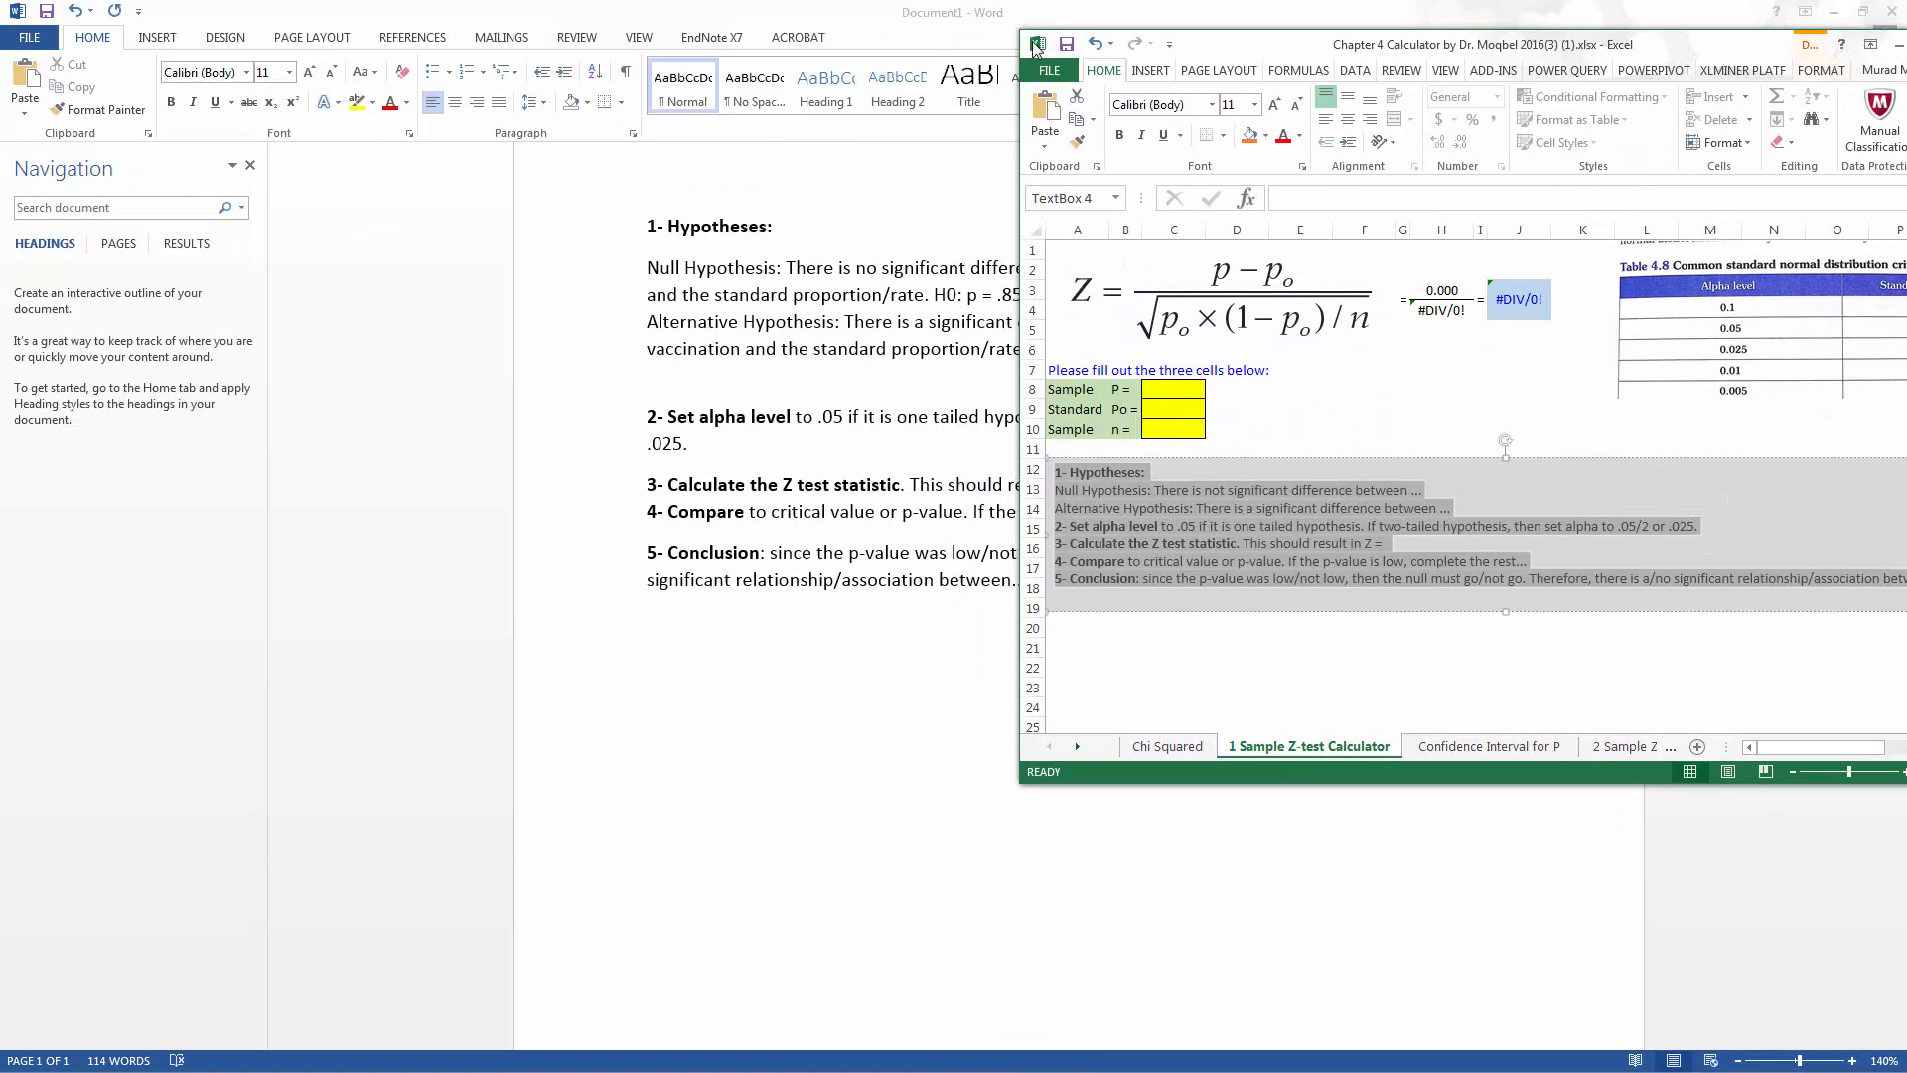
pyautogui.moveTo(1764, 45); pyautogui.dragTo(1539, 22)
pyautogui.click(1701, 22)
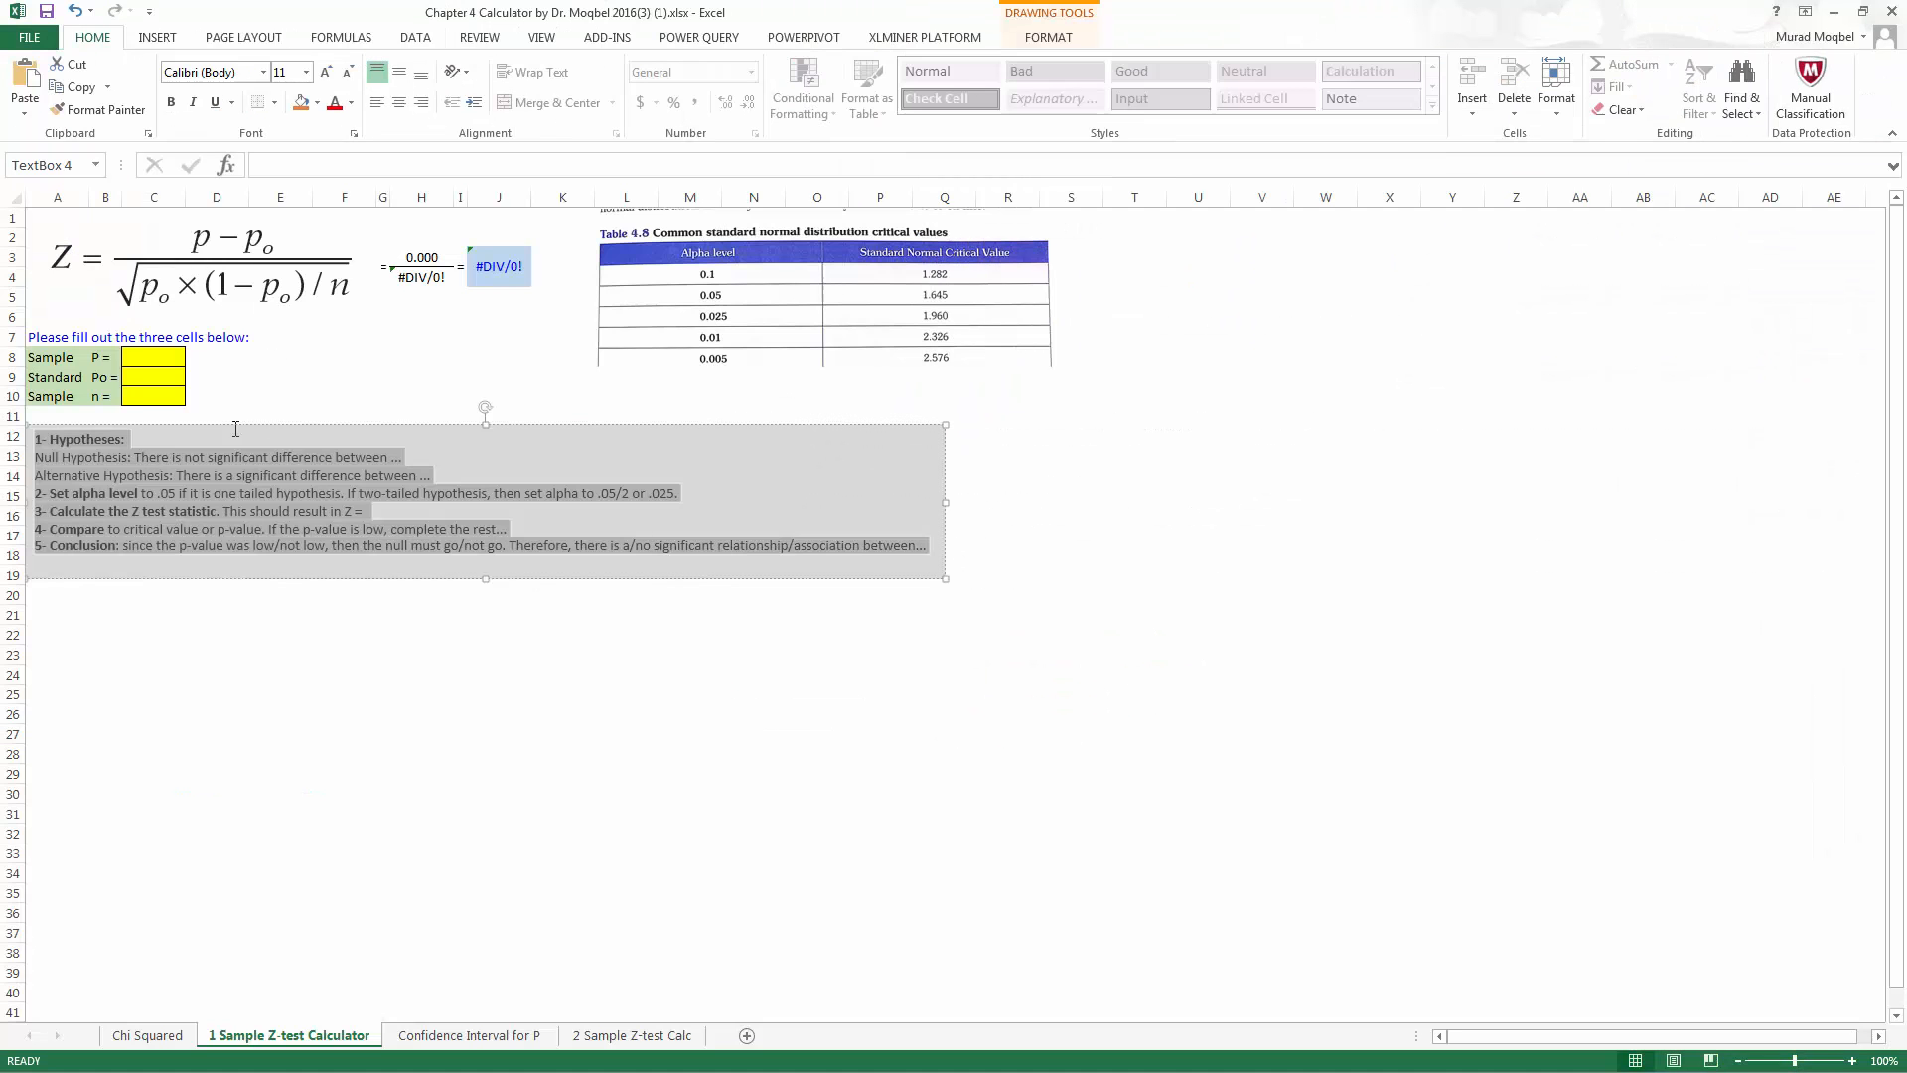
pyautogui.moveTo(1096, 11); pyautogui.dragTo(1905, 24)
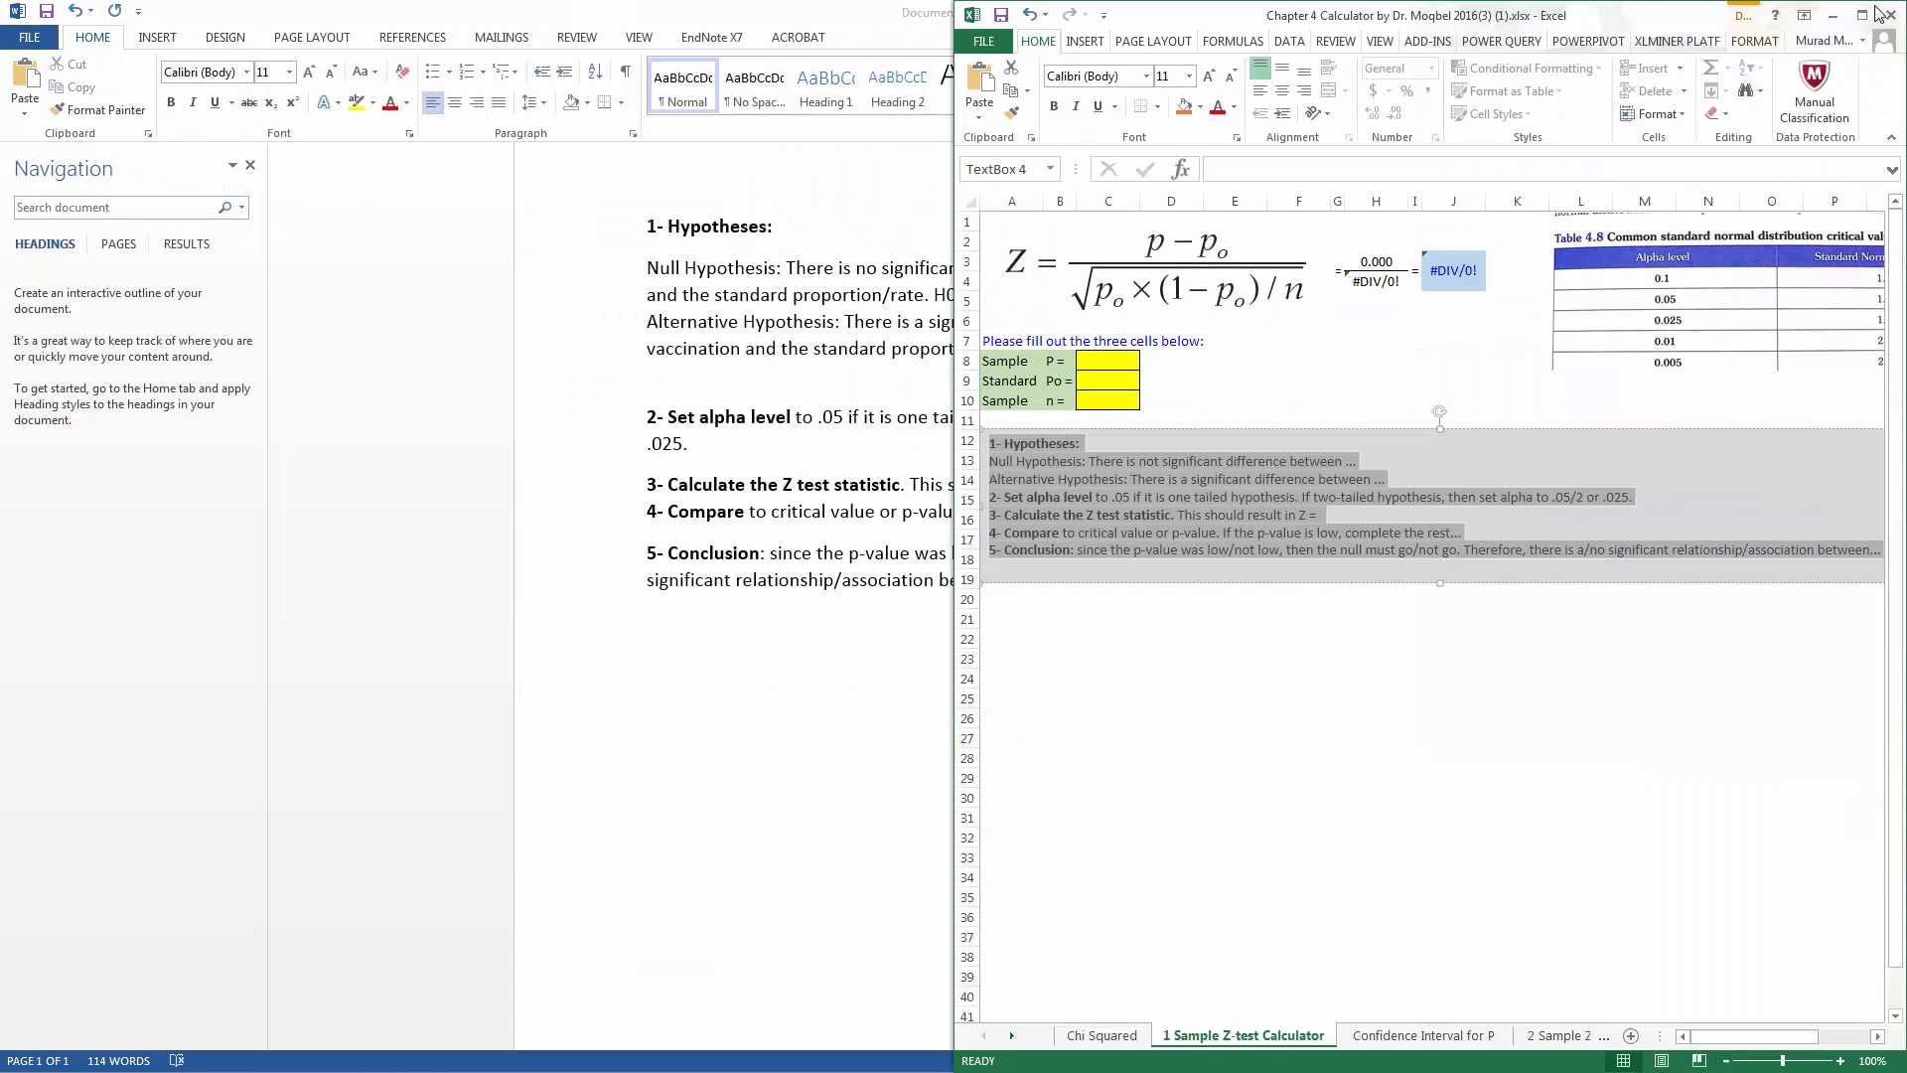
pyautogui.click(717, 387)
pyautogui.moveTo(909, 8); pyautogui.dragTo(494, 16)
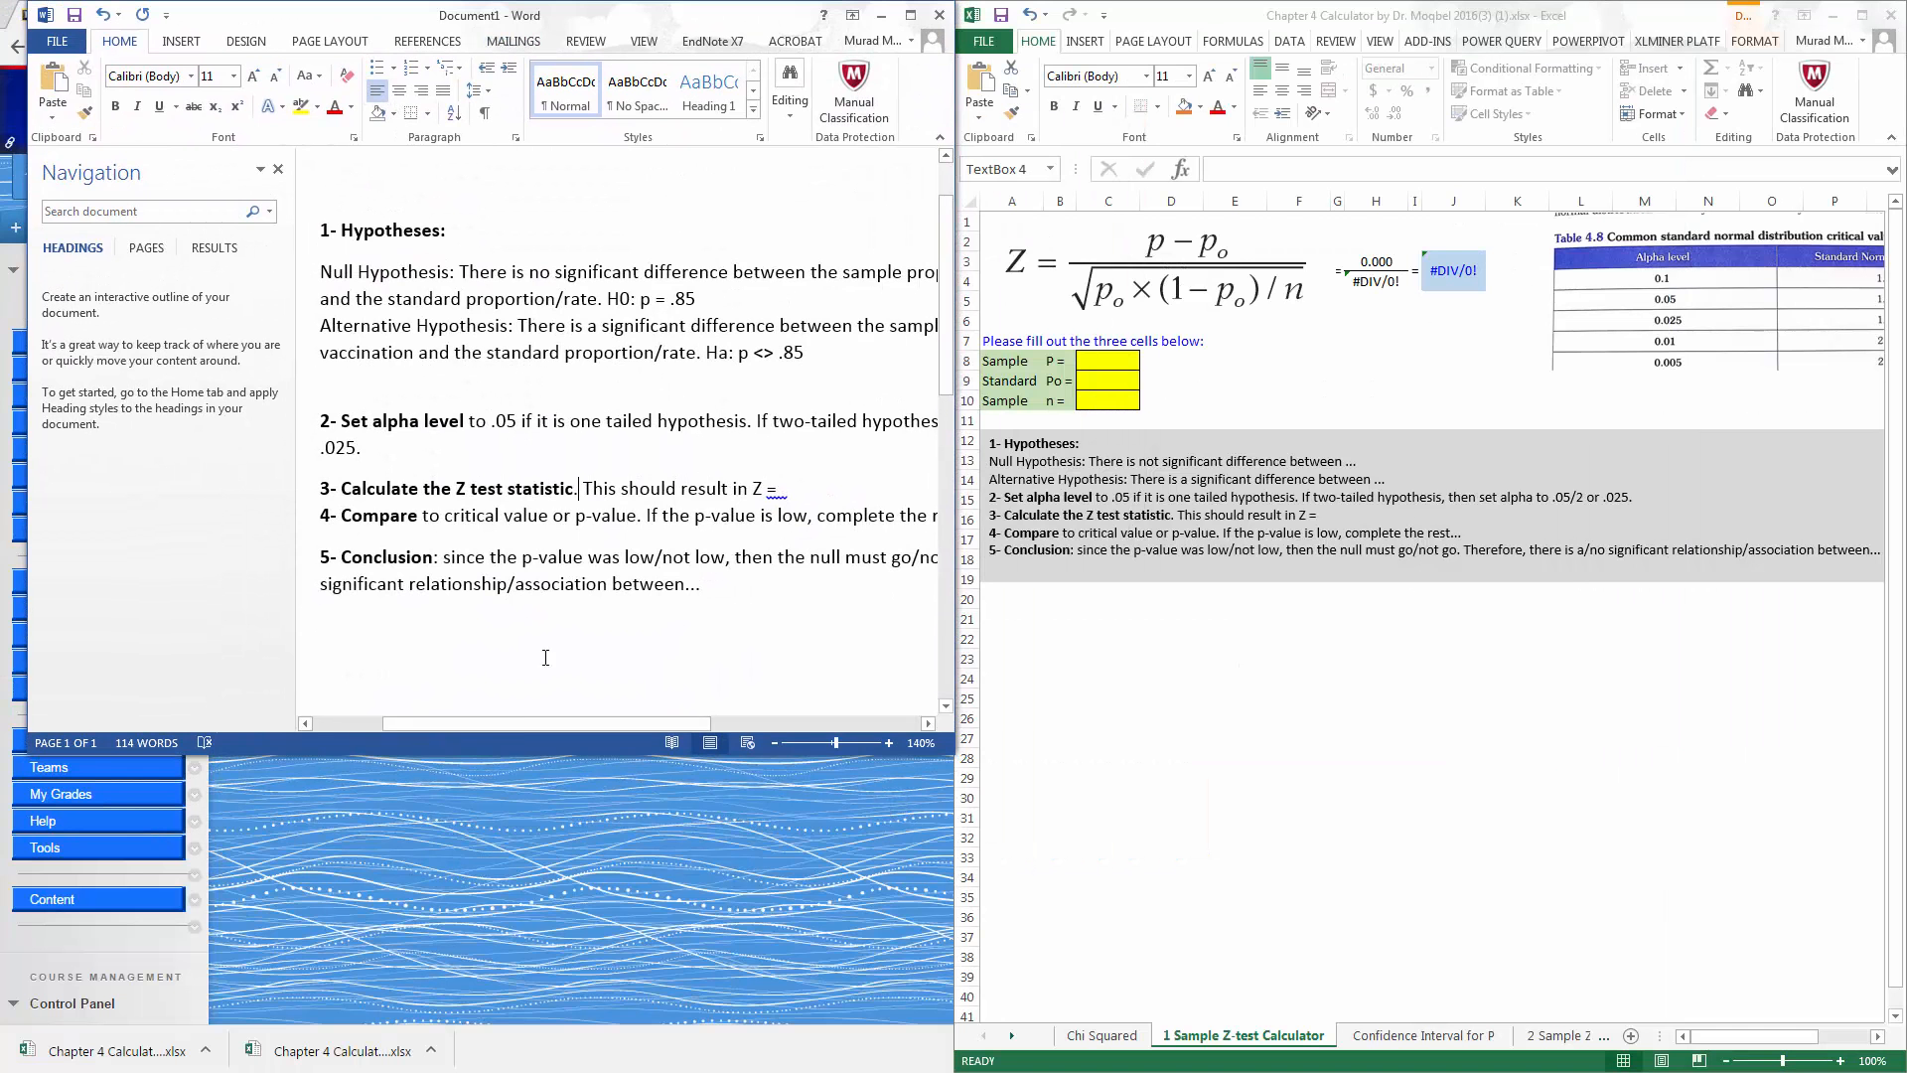
pyautogui.doubleClick(522, 753)
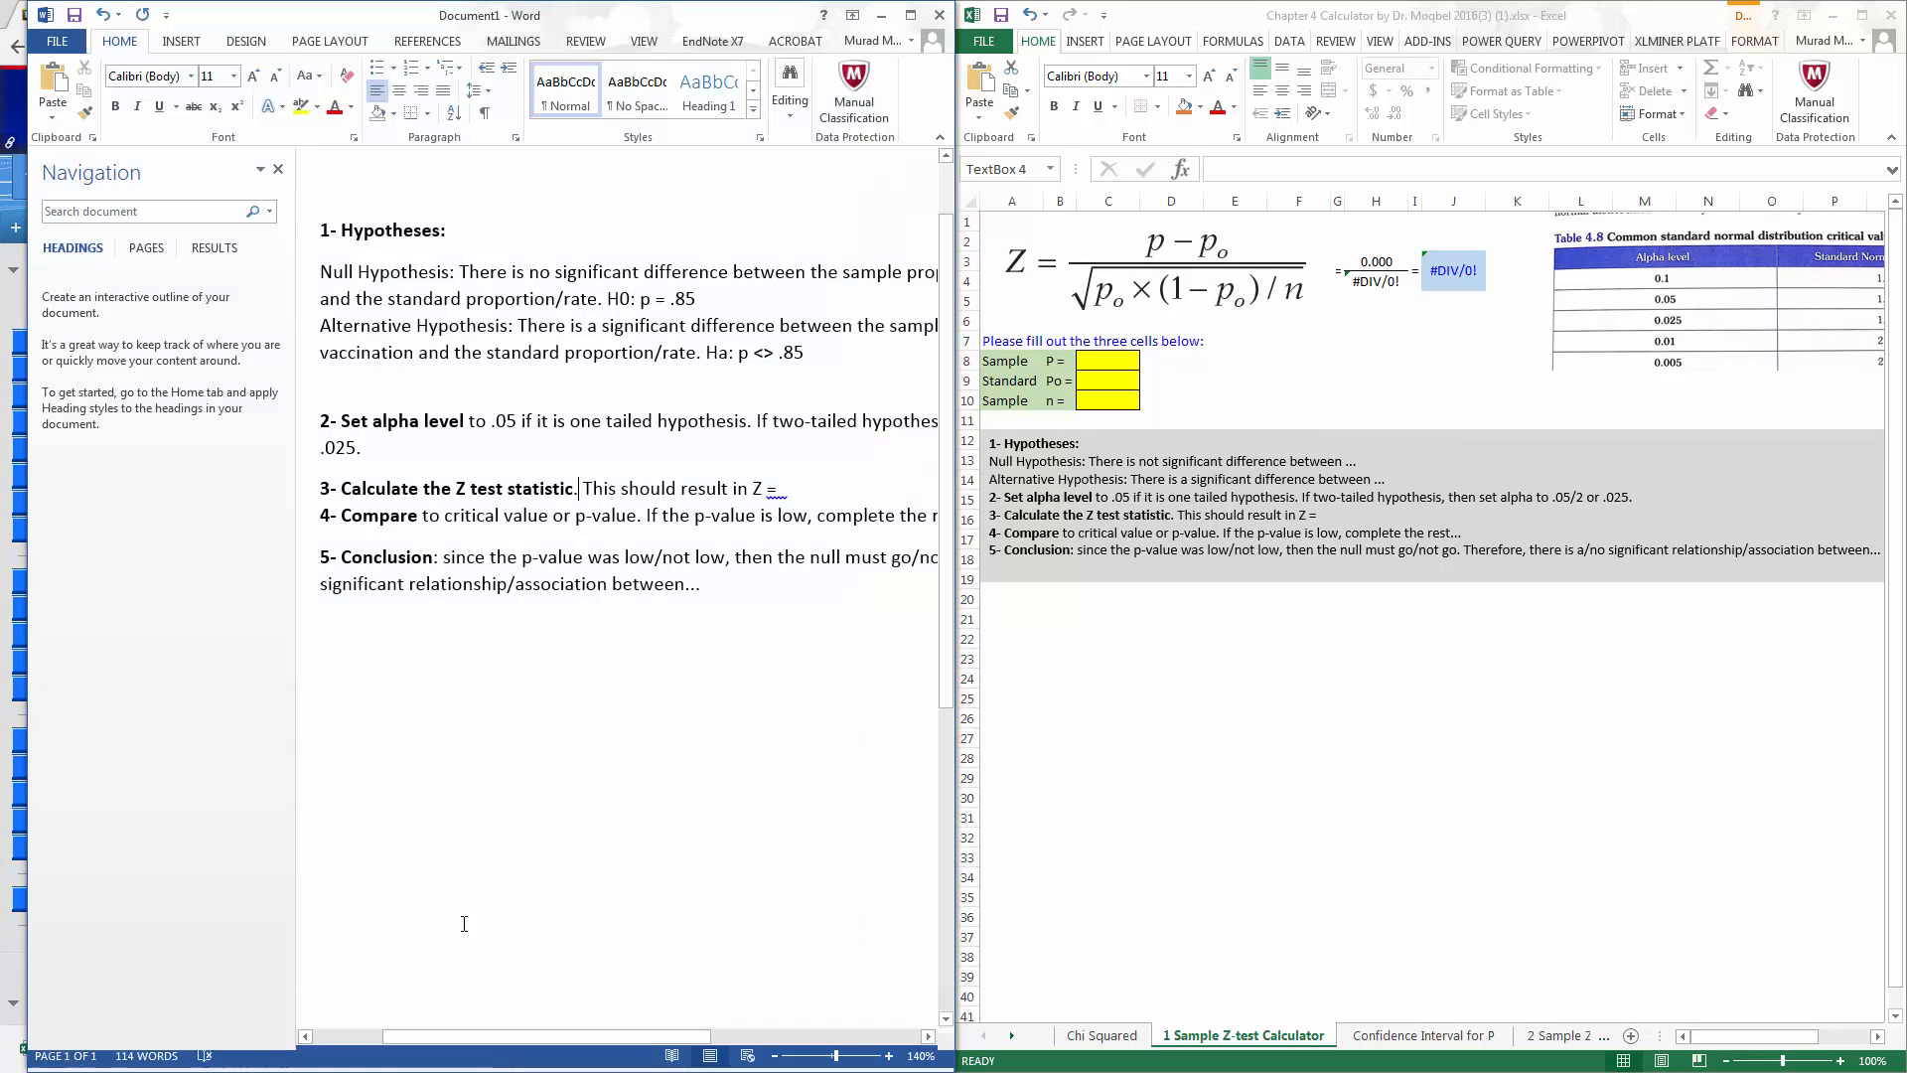
pyautogui.click(277, 170)
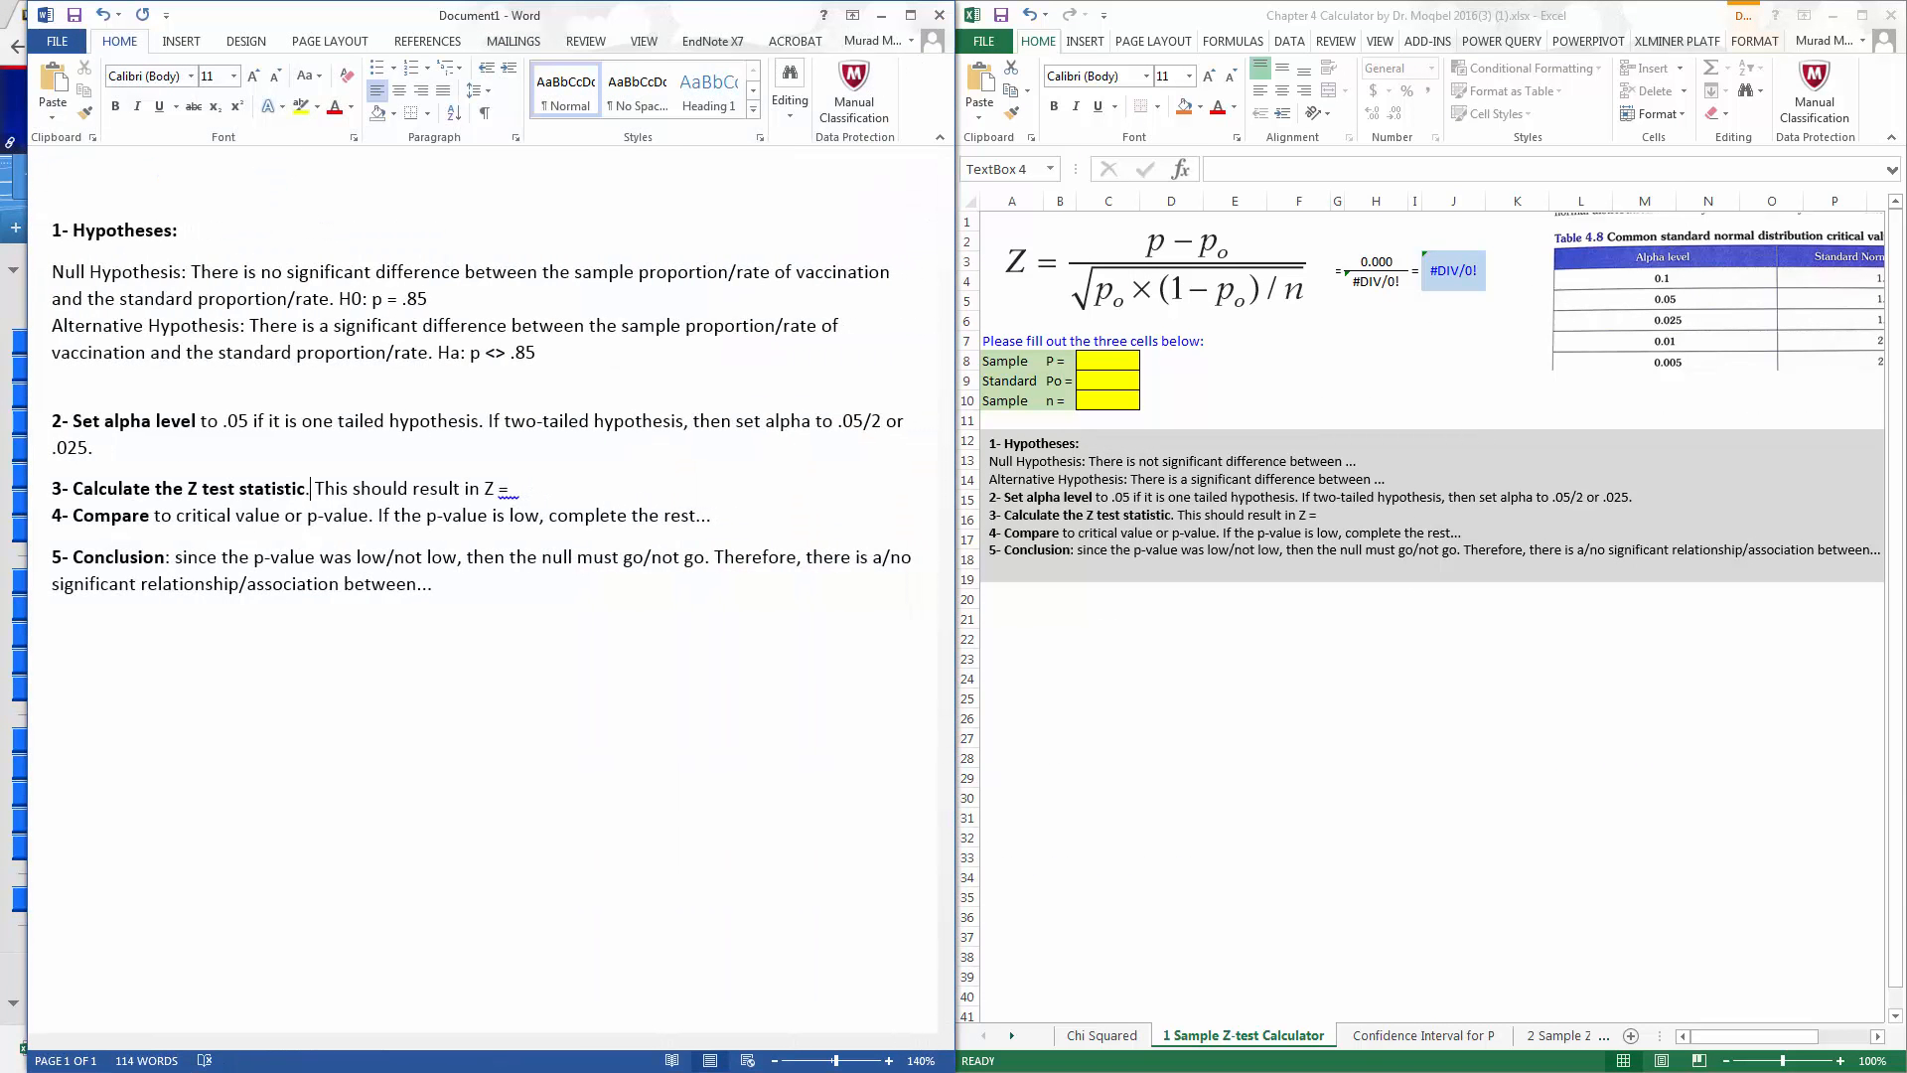
# Check the average in Book1's PivotTable, and enter sample P as .7 and standard Po as .85 in the 1 Sample Z-test Calculator.
pyautogui.hotkey('alt', 'Tab')
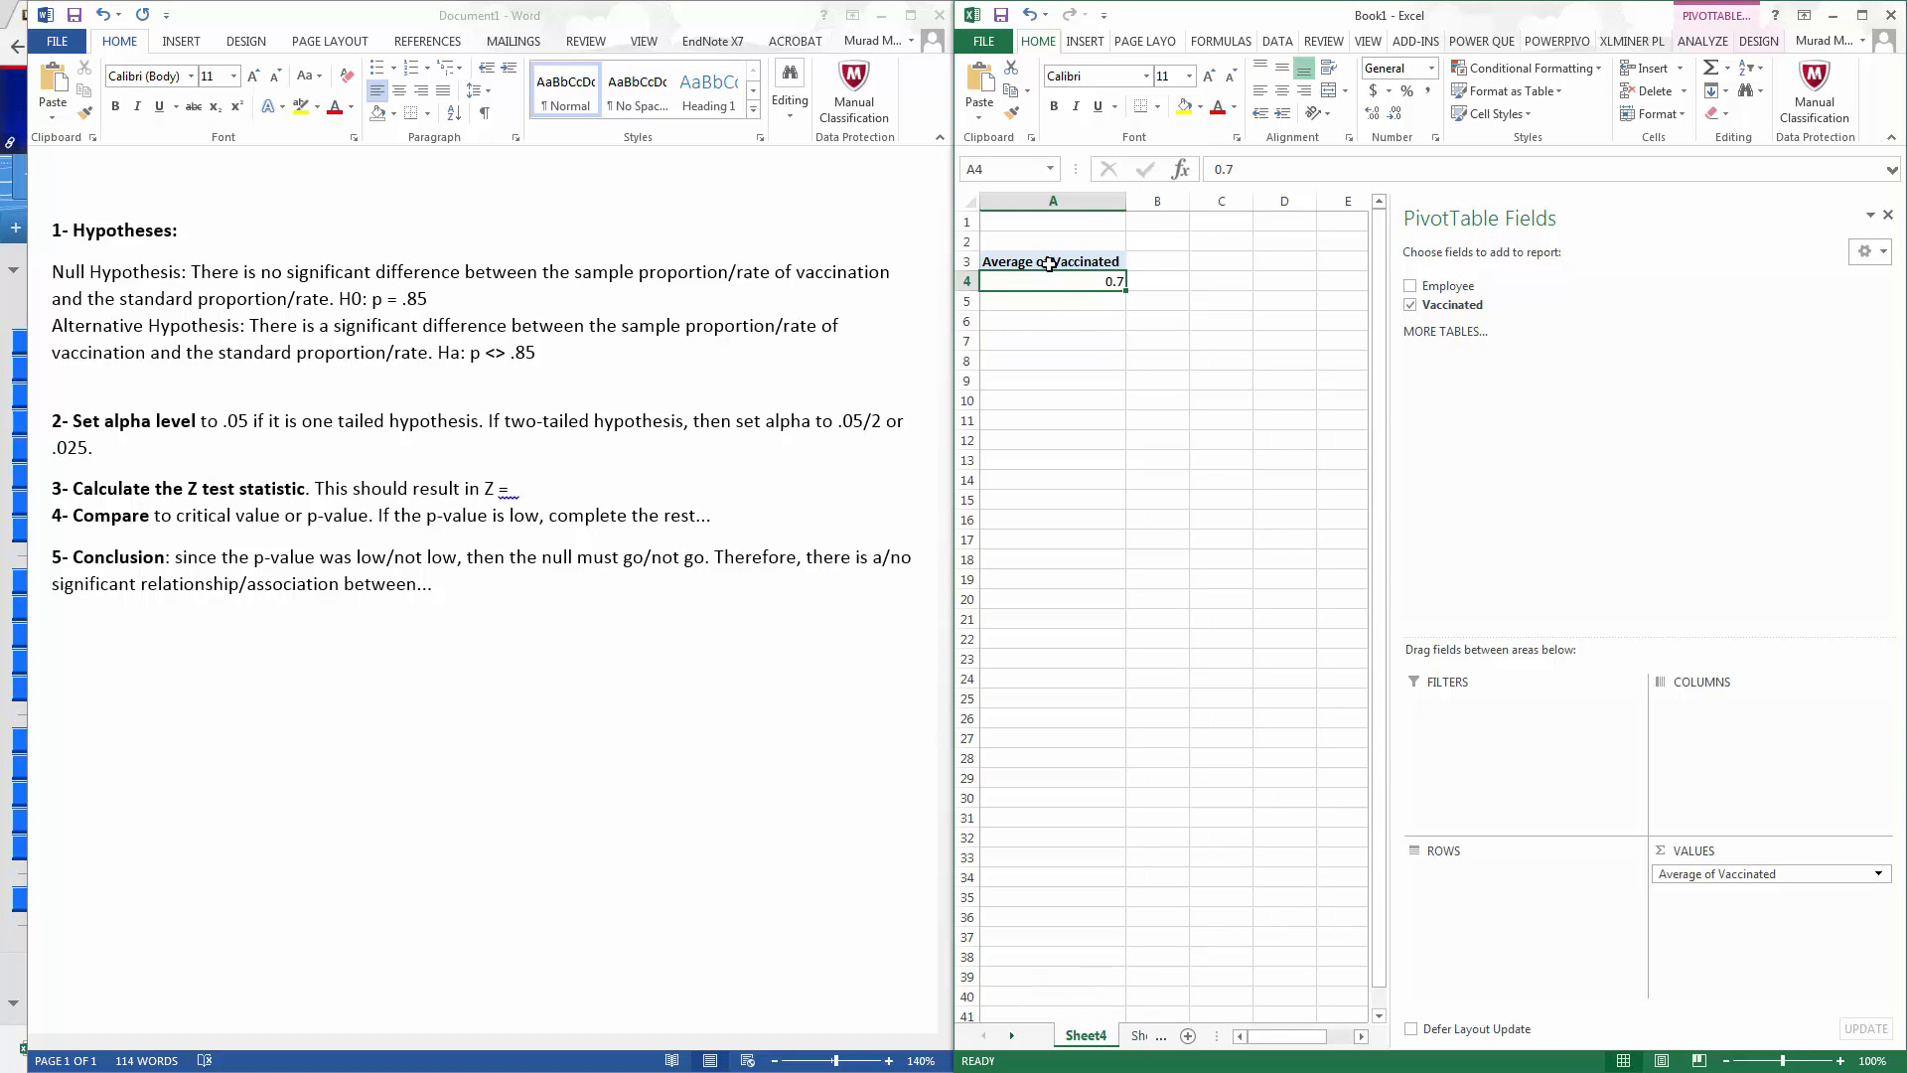
pyautogui.moveTo(1054, 285)
pyautogui.click(1831, 25)
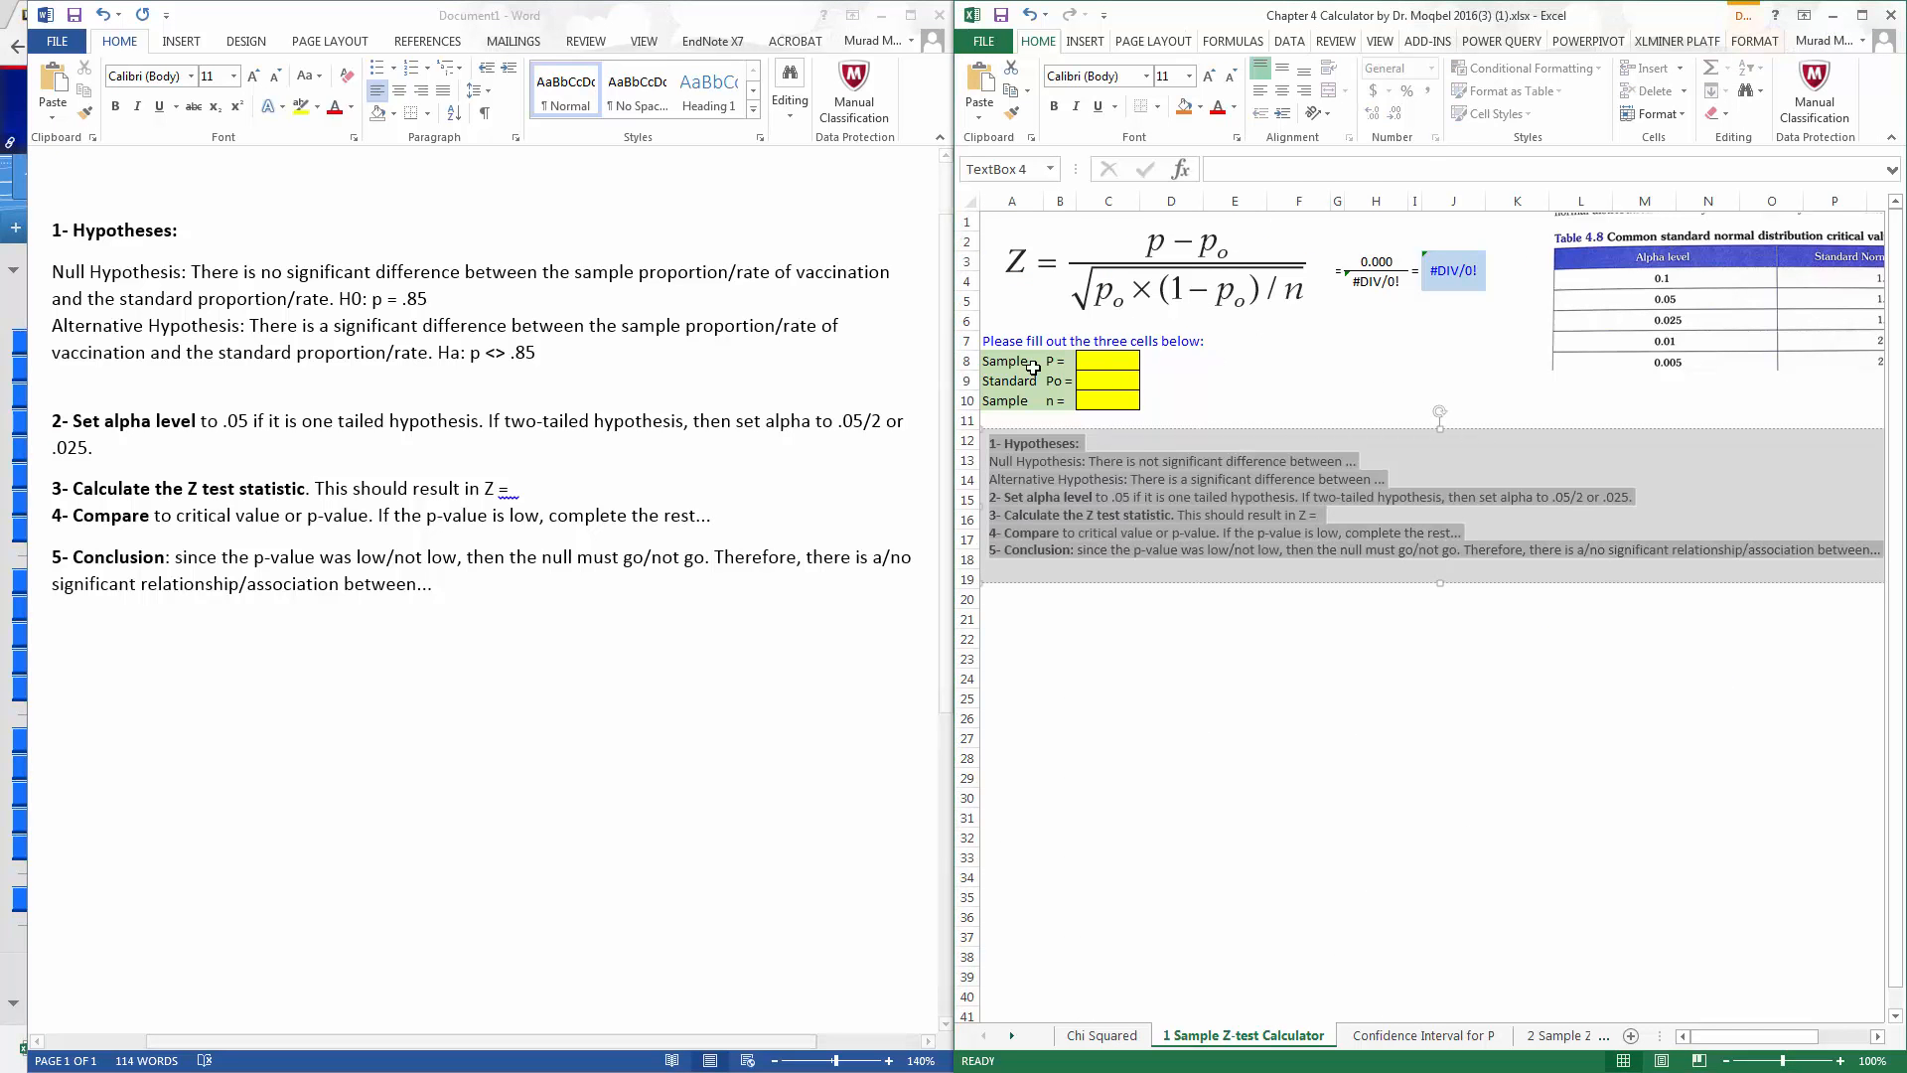
pyautogui.click(1100, 359)
pyautogui.write('.7')
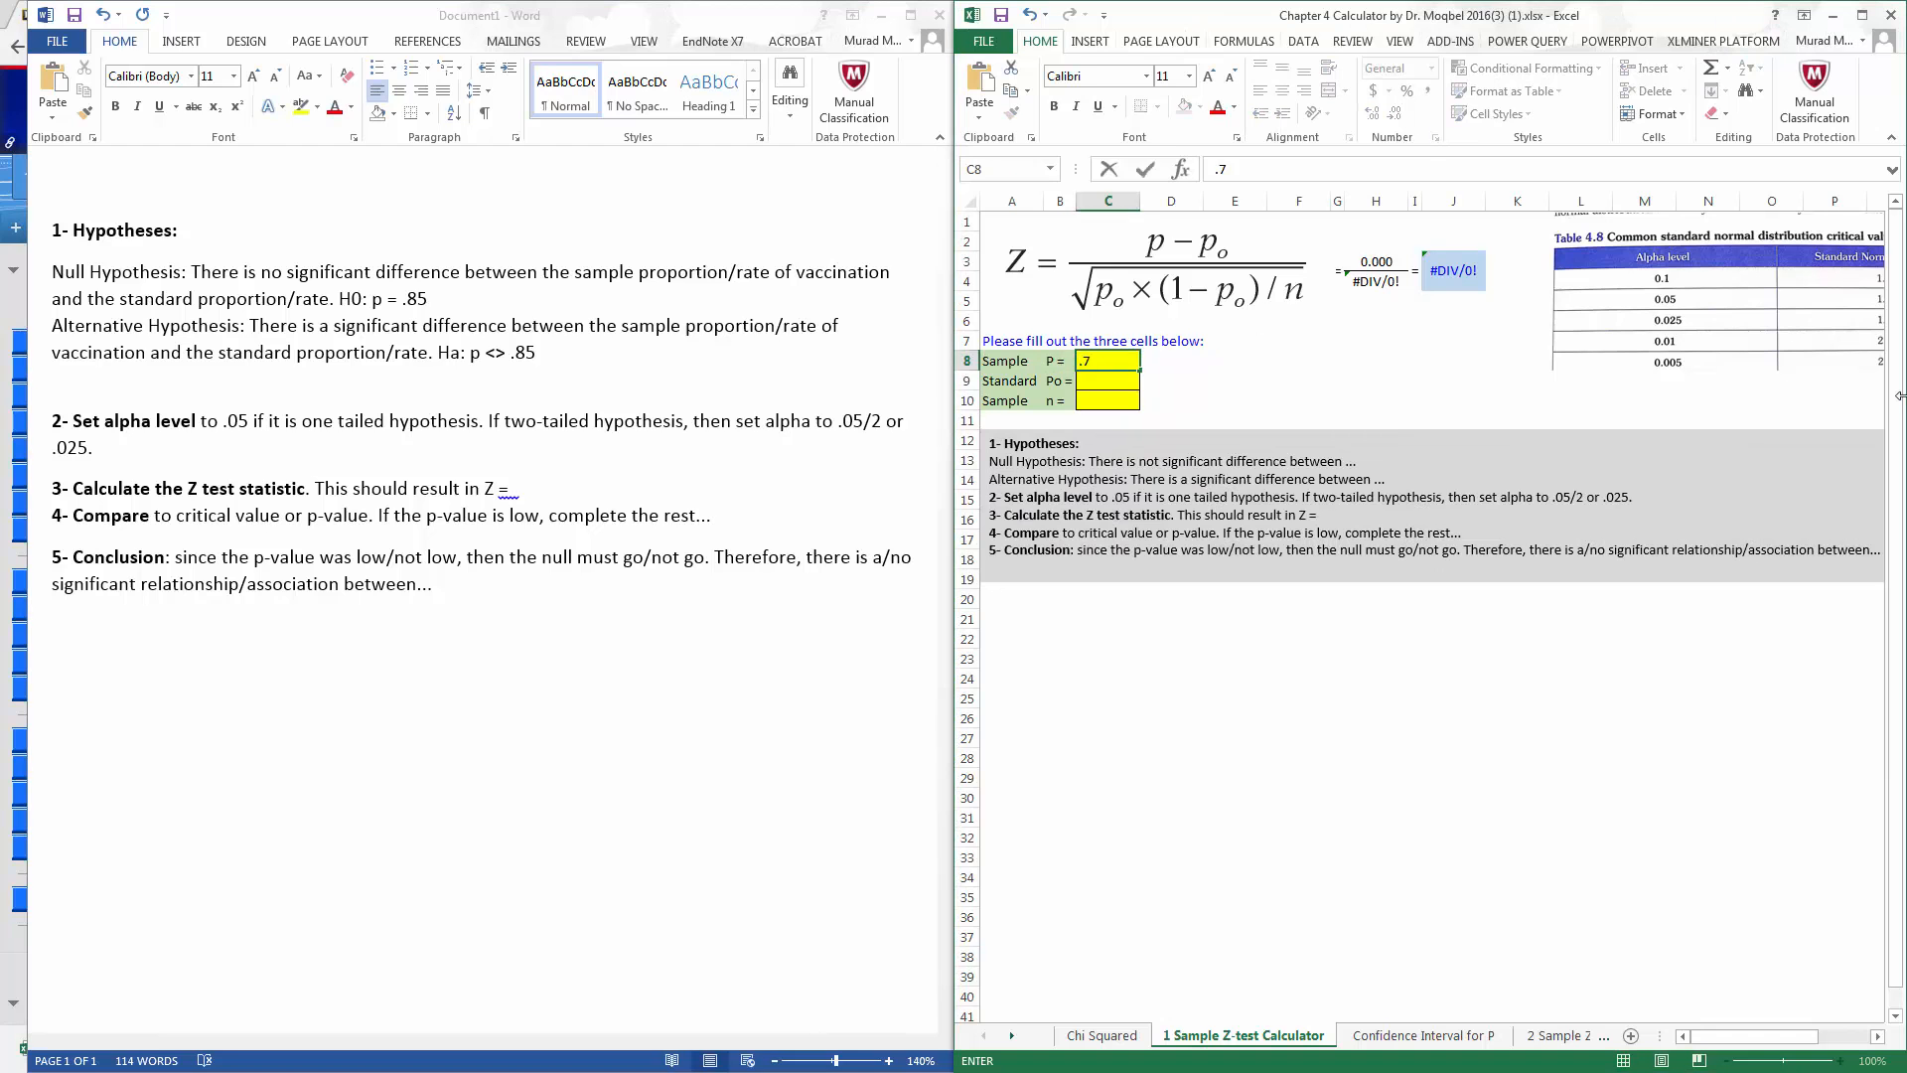
pyautogui.press('Return')
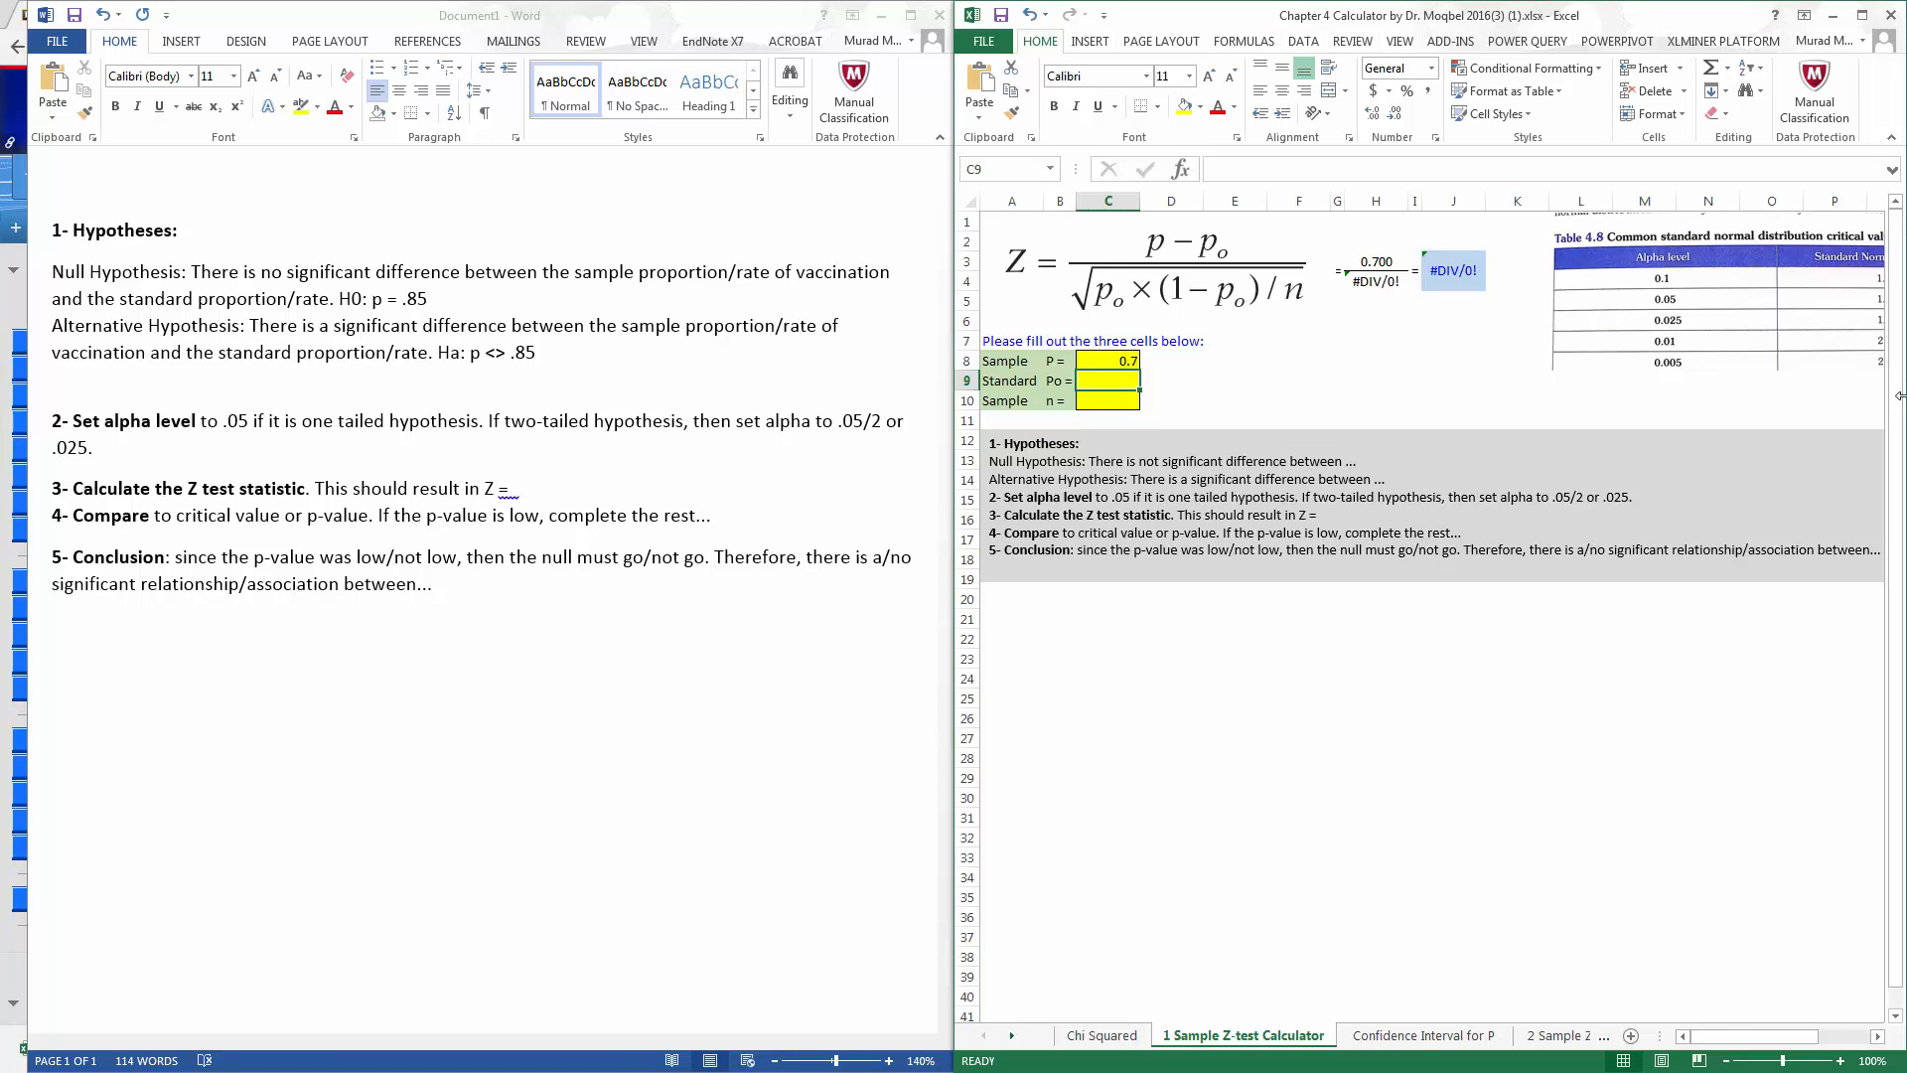
pyautogui.write('.85')
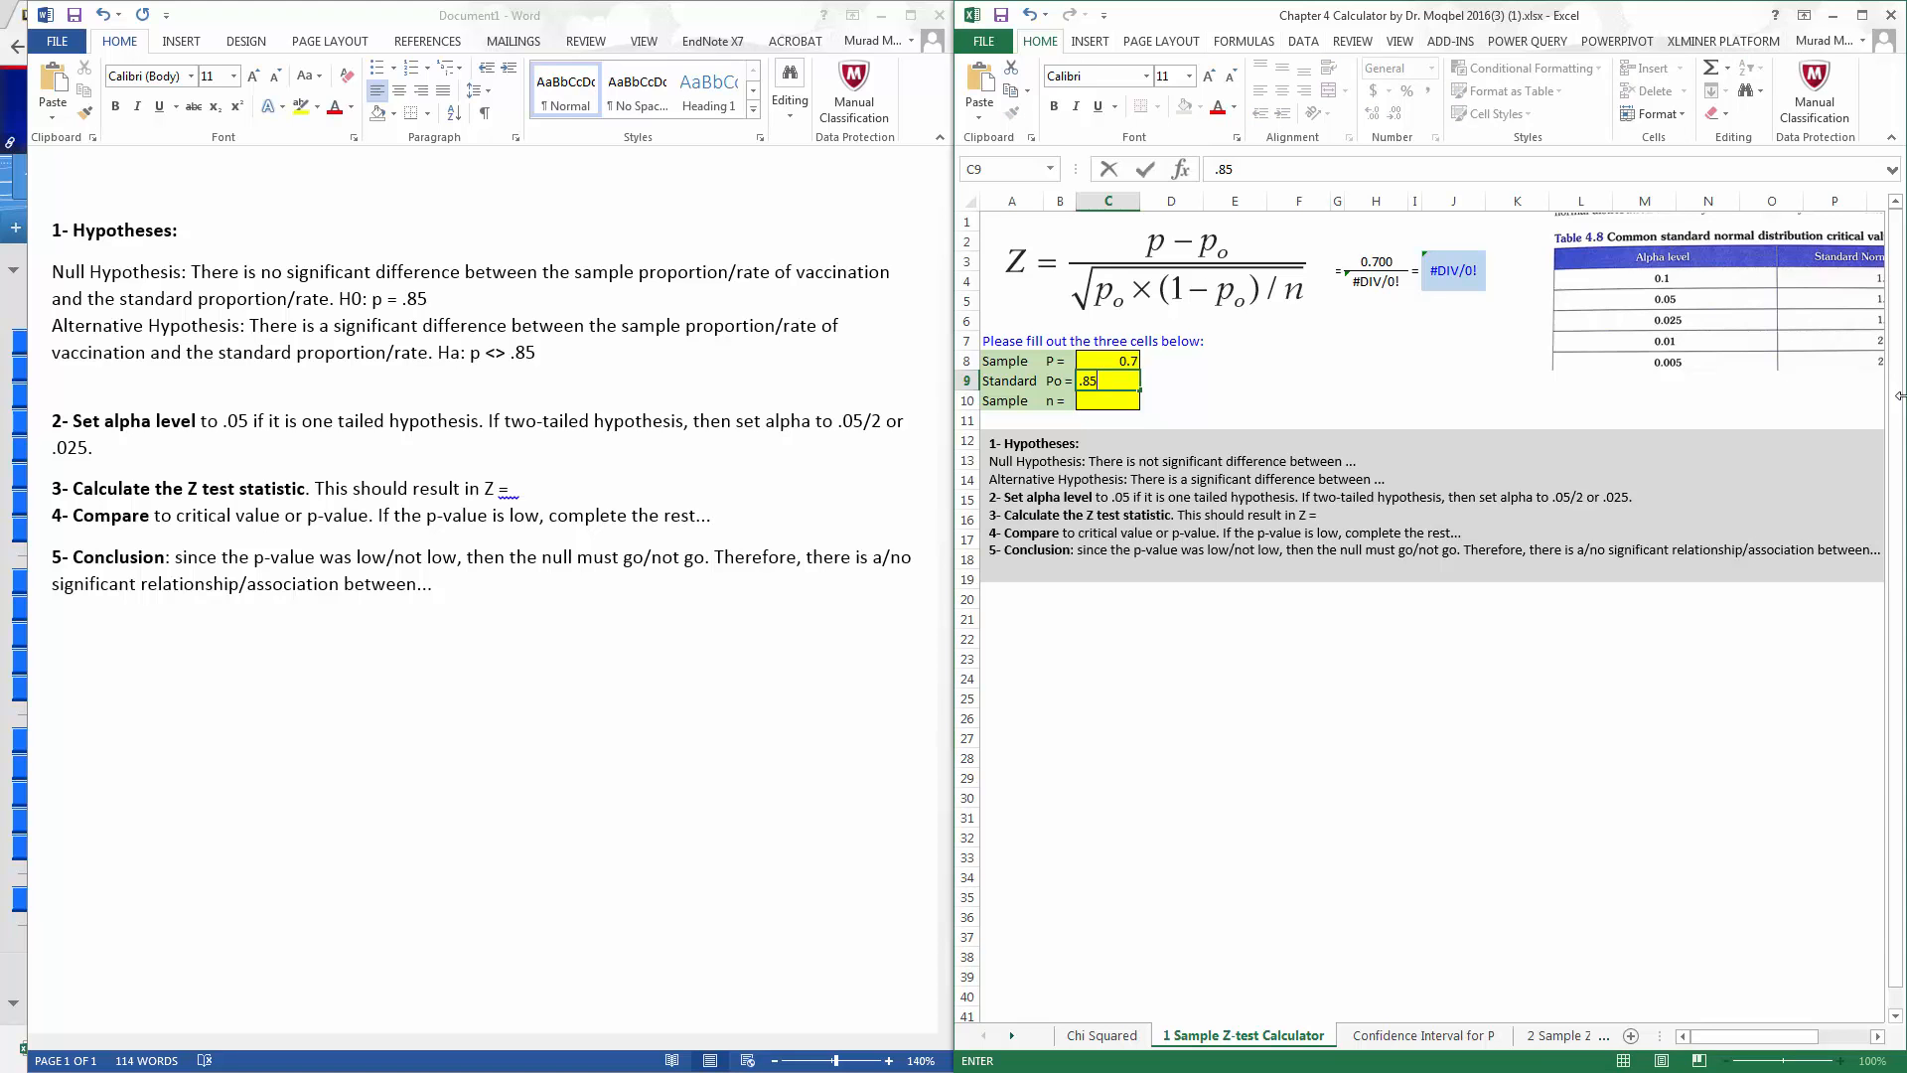
pyautogui.press('Return')
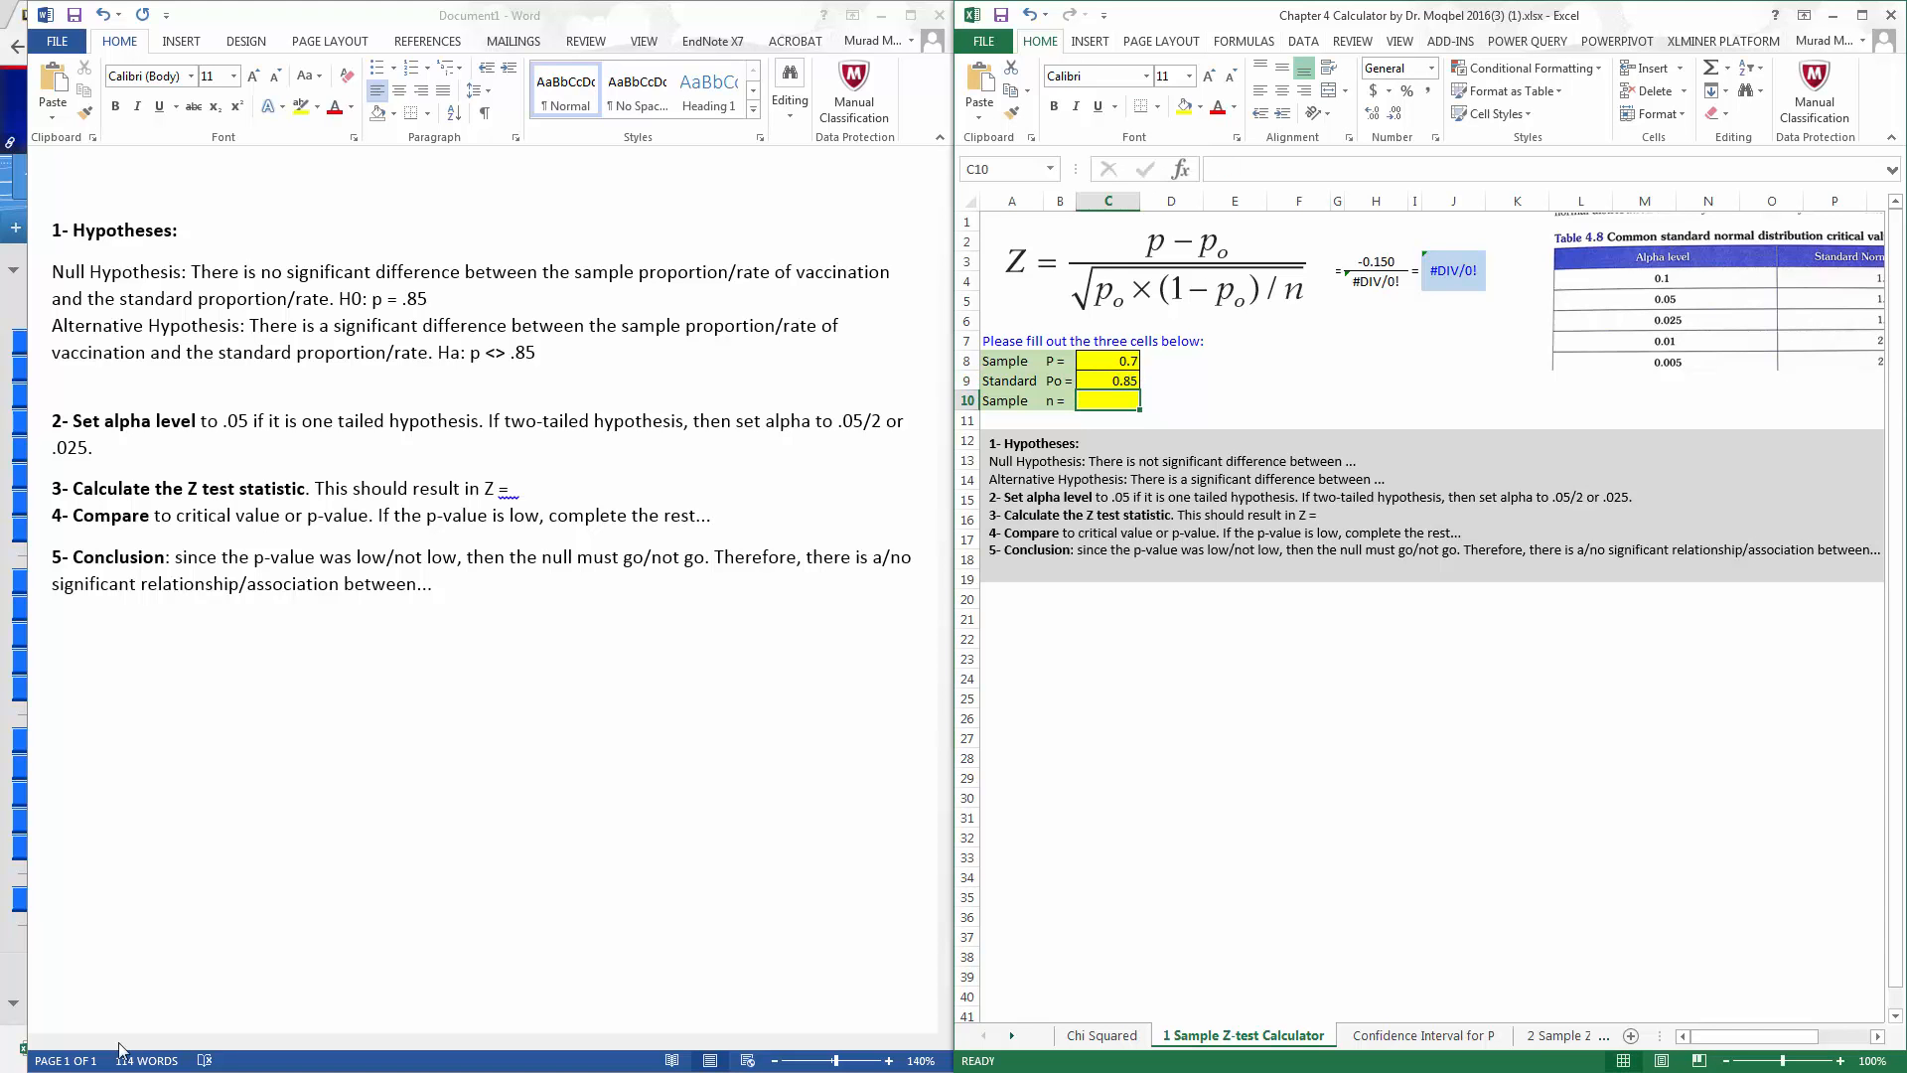
# Switch to Book1 at full size and create a PivotTable on a new worksheet from the Employee and Vaccinated data in Sheet1.
pyautogui.hotkey('alt', 'Tab')
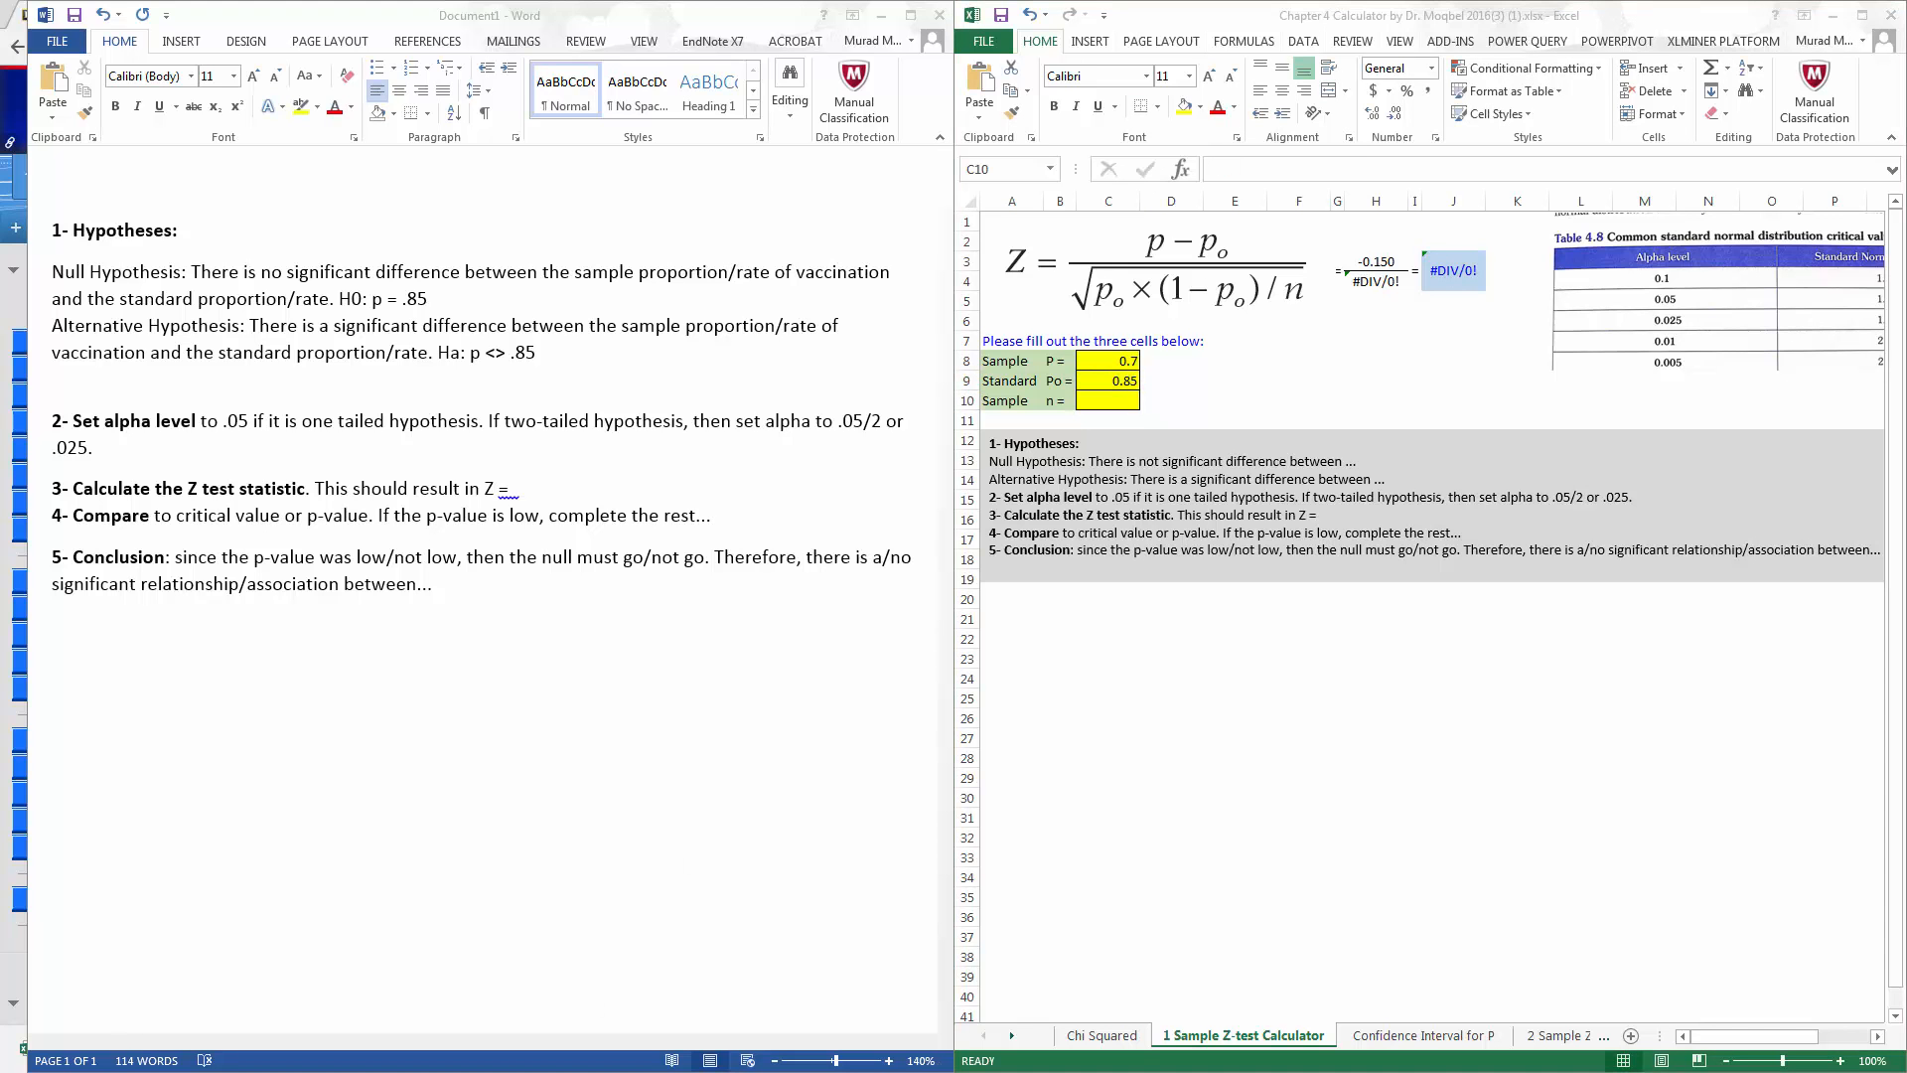
pyautogui.hotkey('alt', 'Tab')
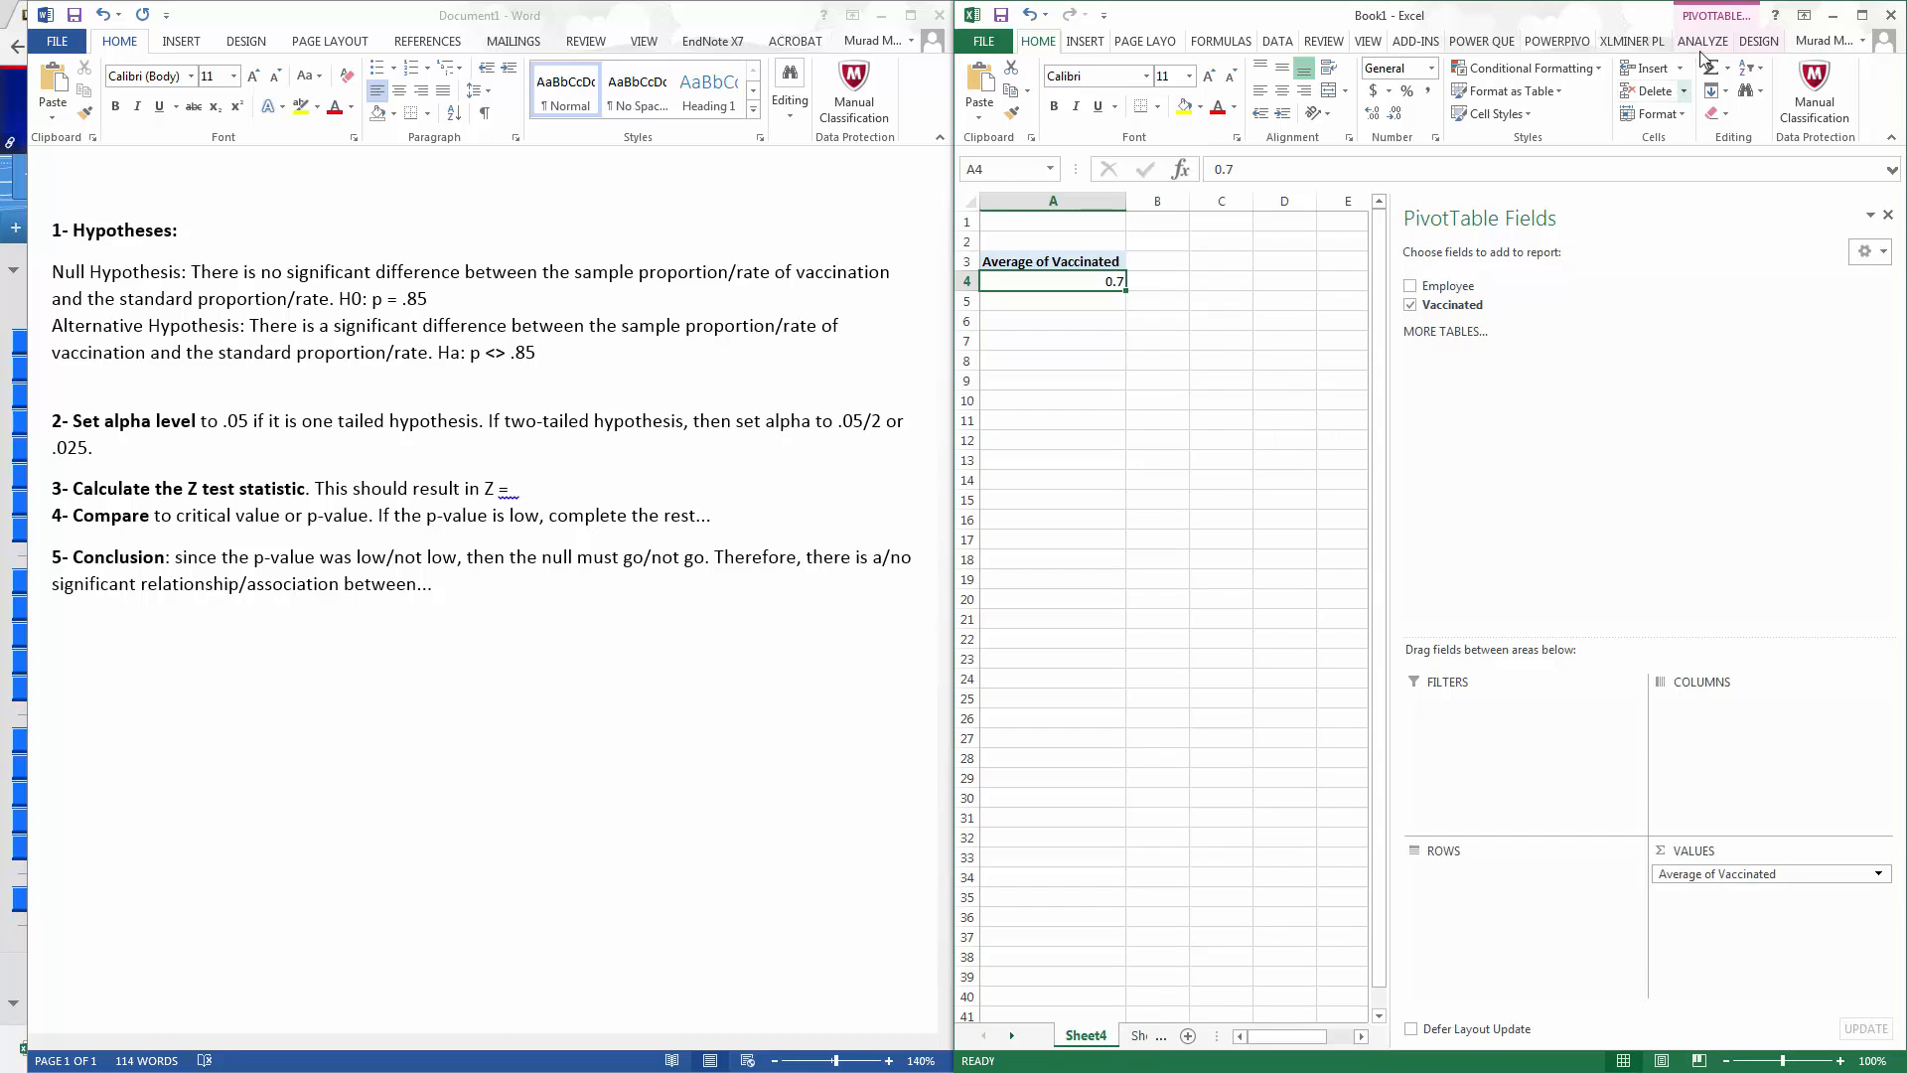
pyautogui.click(1863, 14)
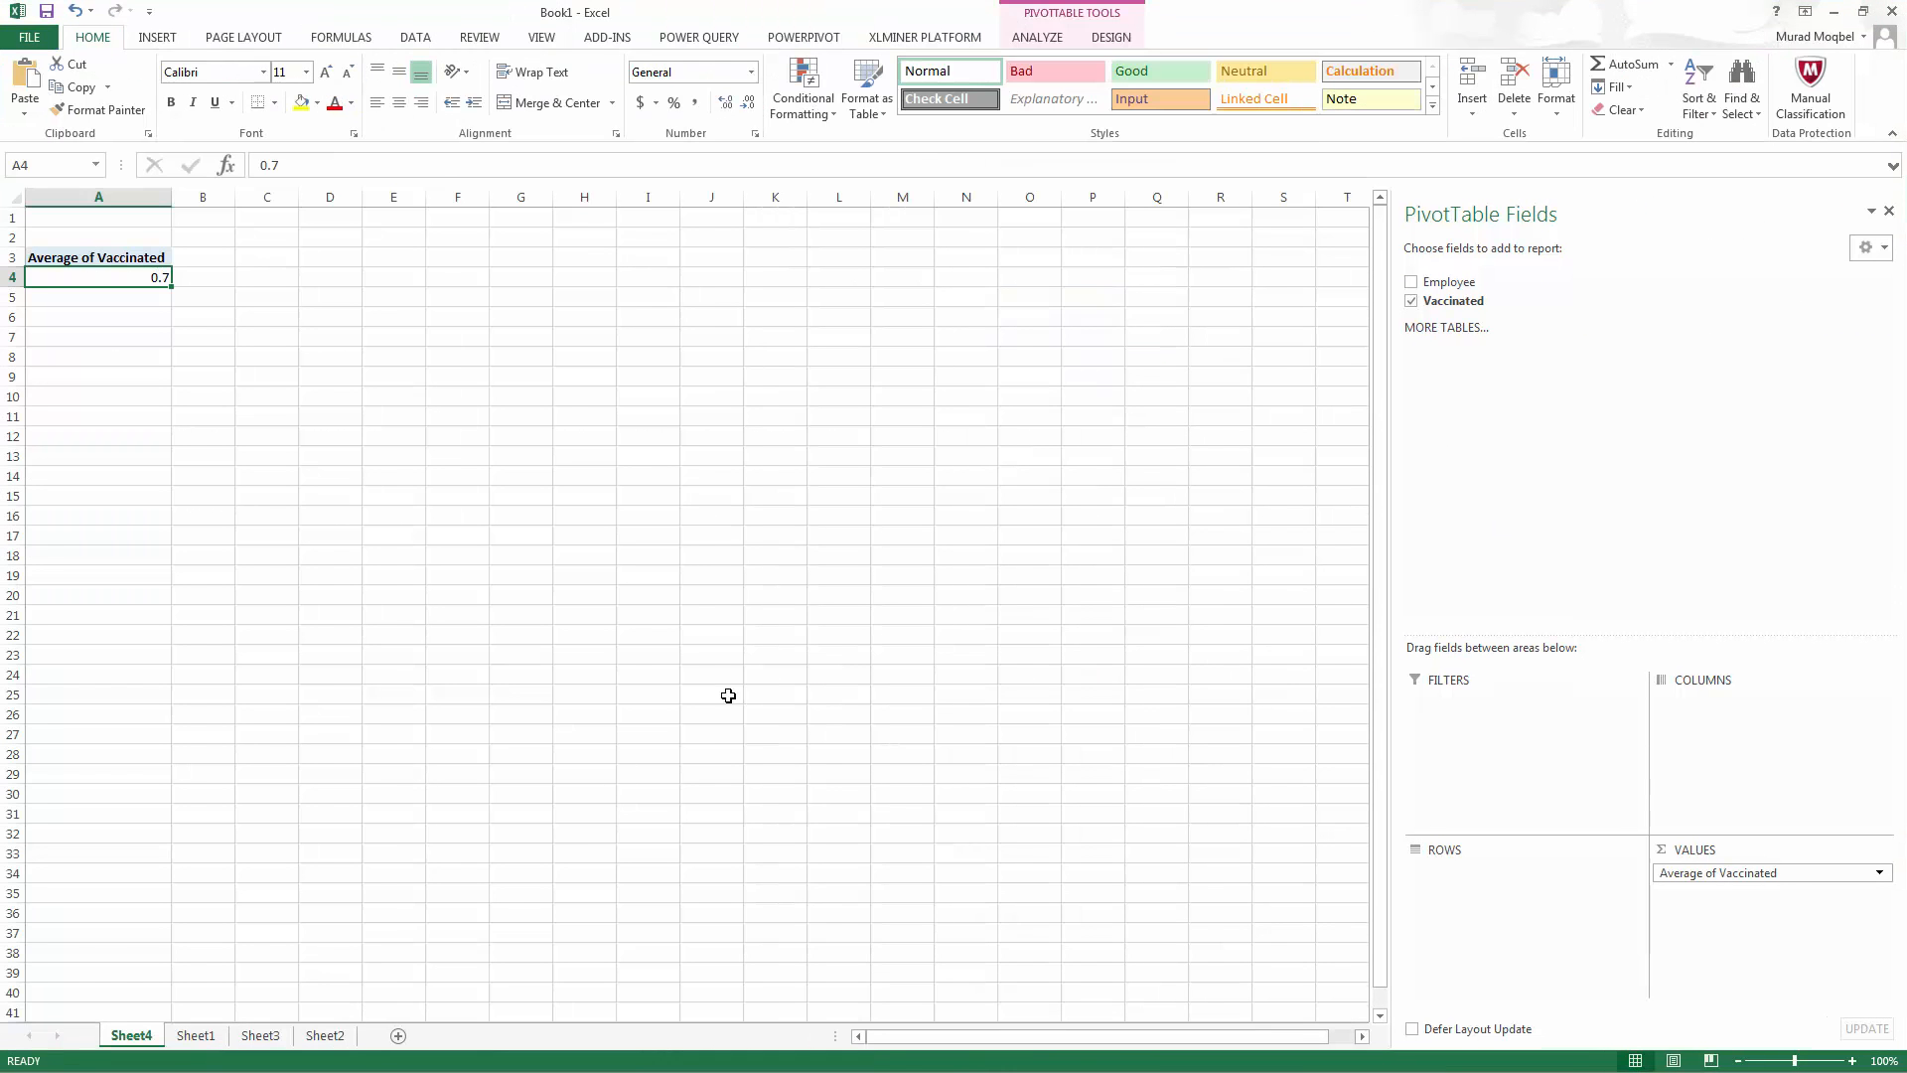
pyautogui.click(260, 1036)
pyautogui.click(218, 1036)
pyautogui.click(133, 256)
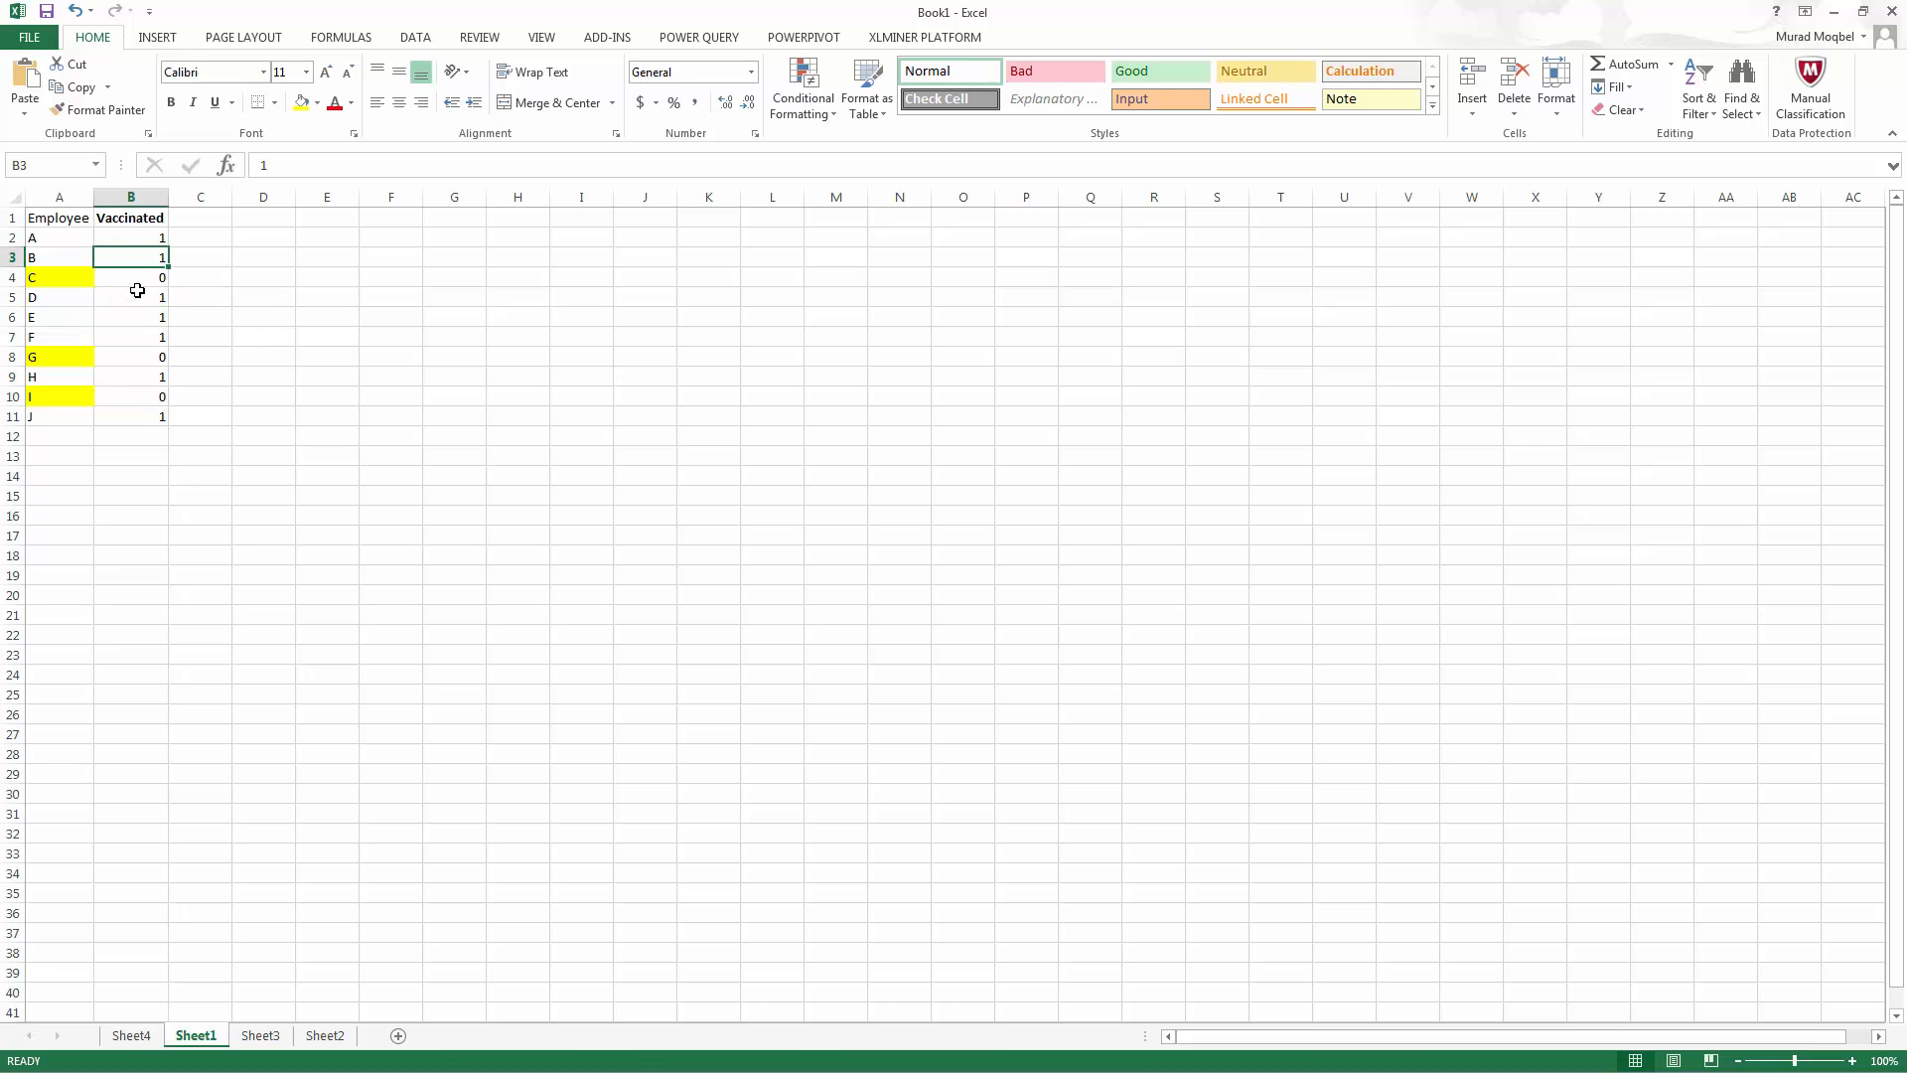
pyautogui.click(156, 38)
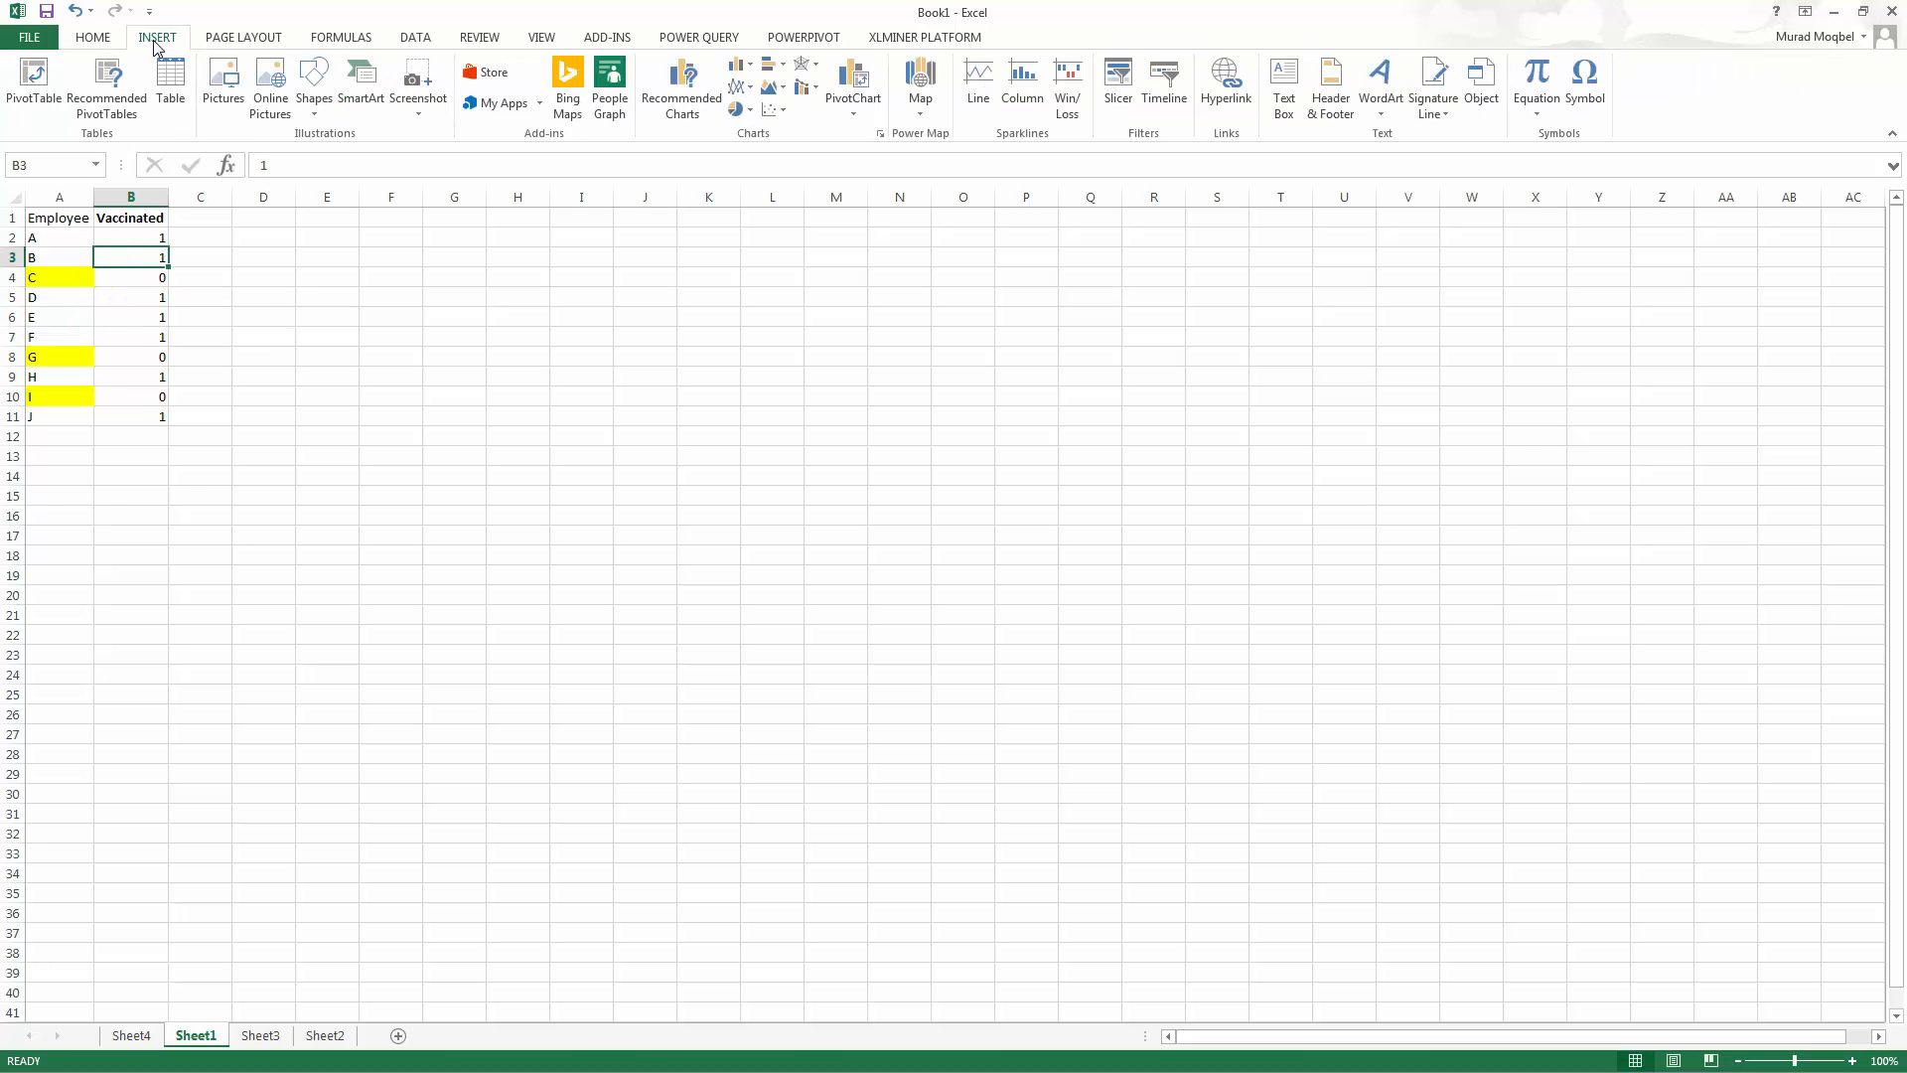
pyautogui.click(33, 79)
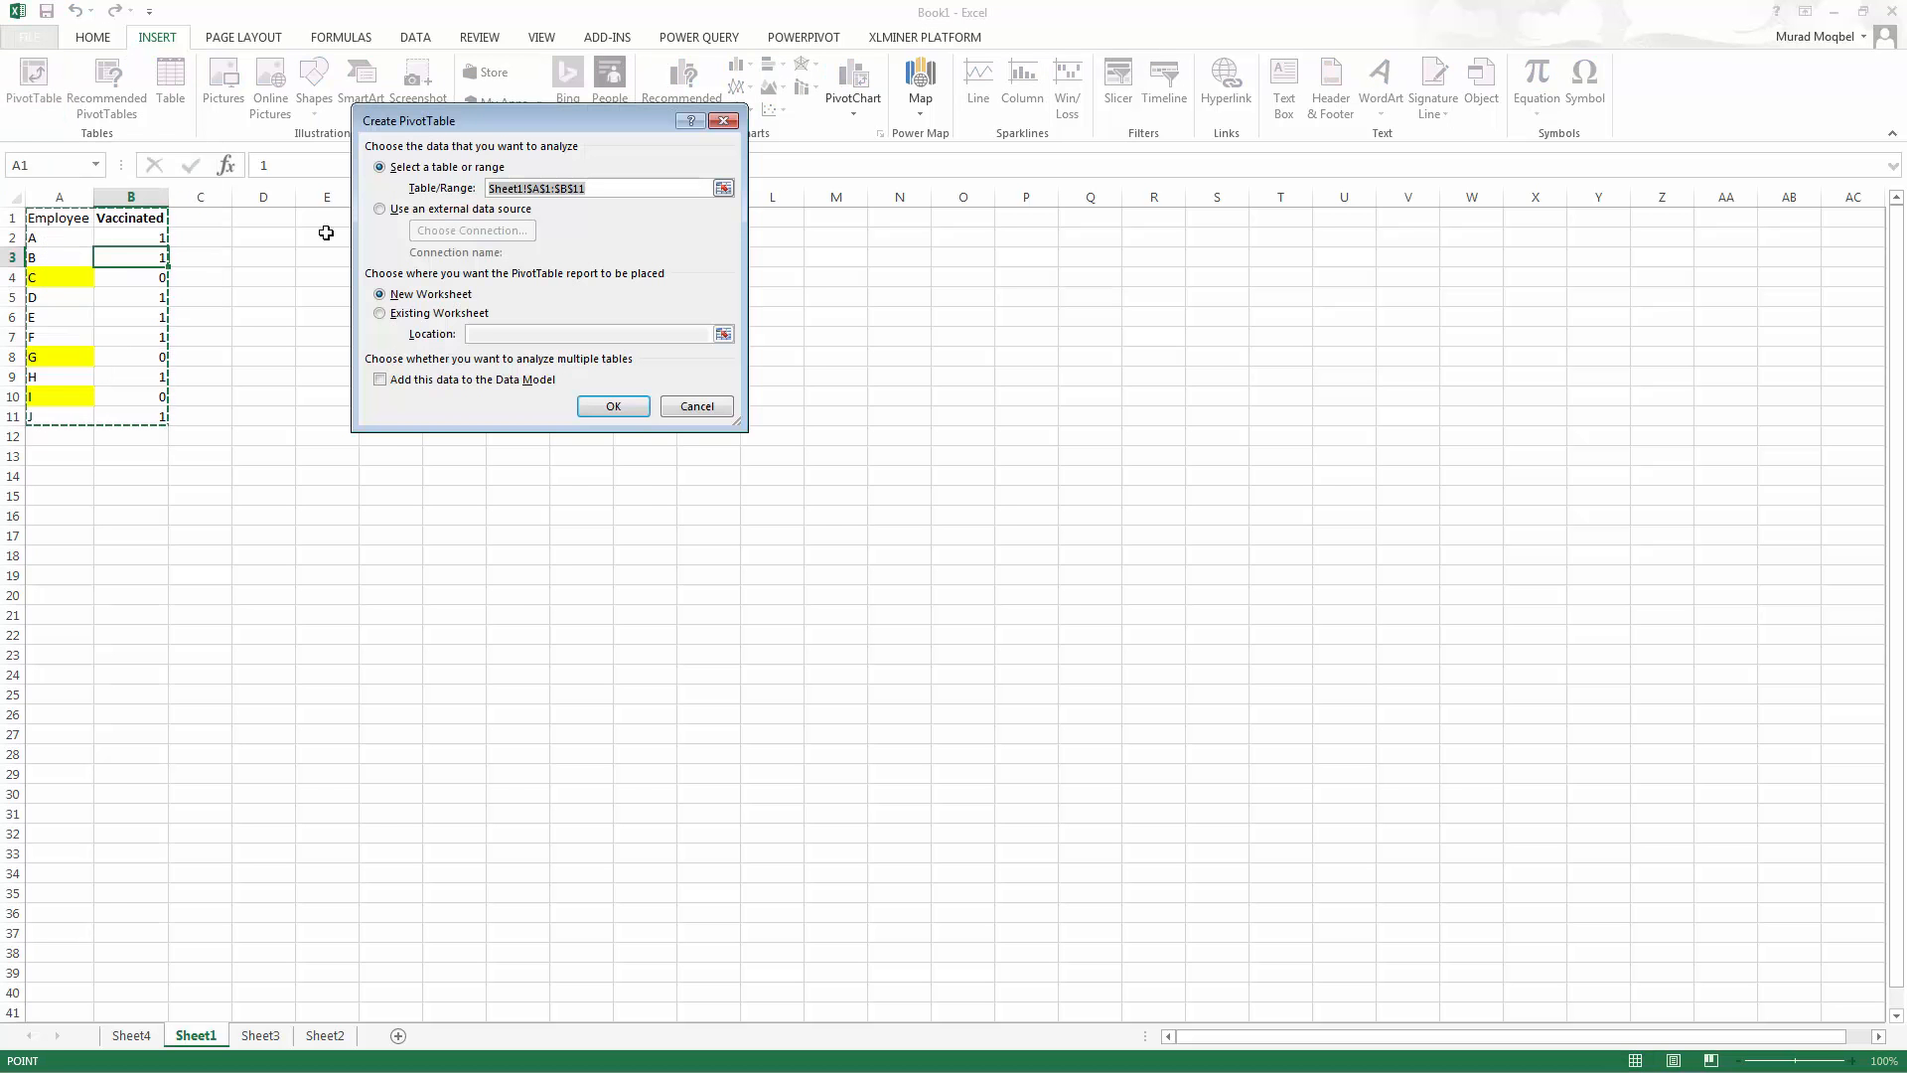
pyautogui.click(624, 411)
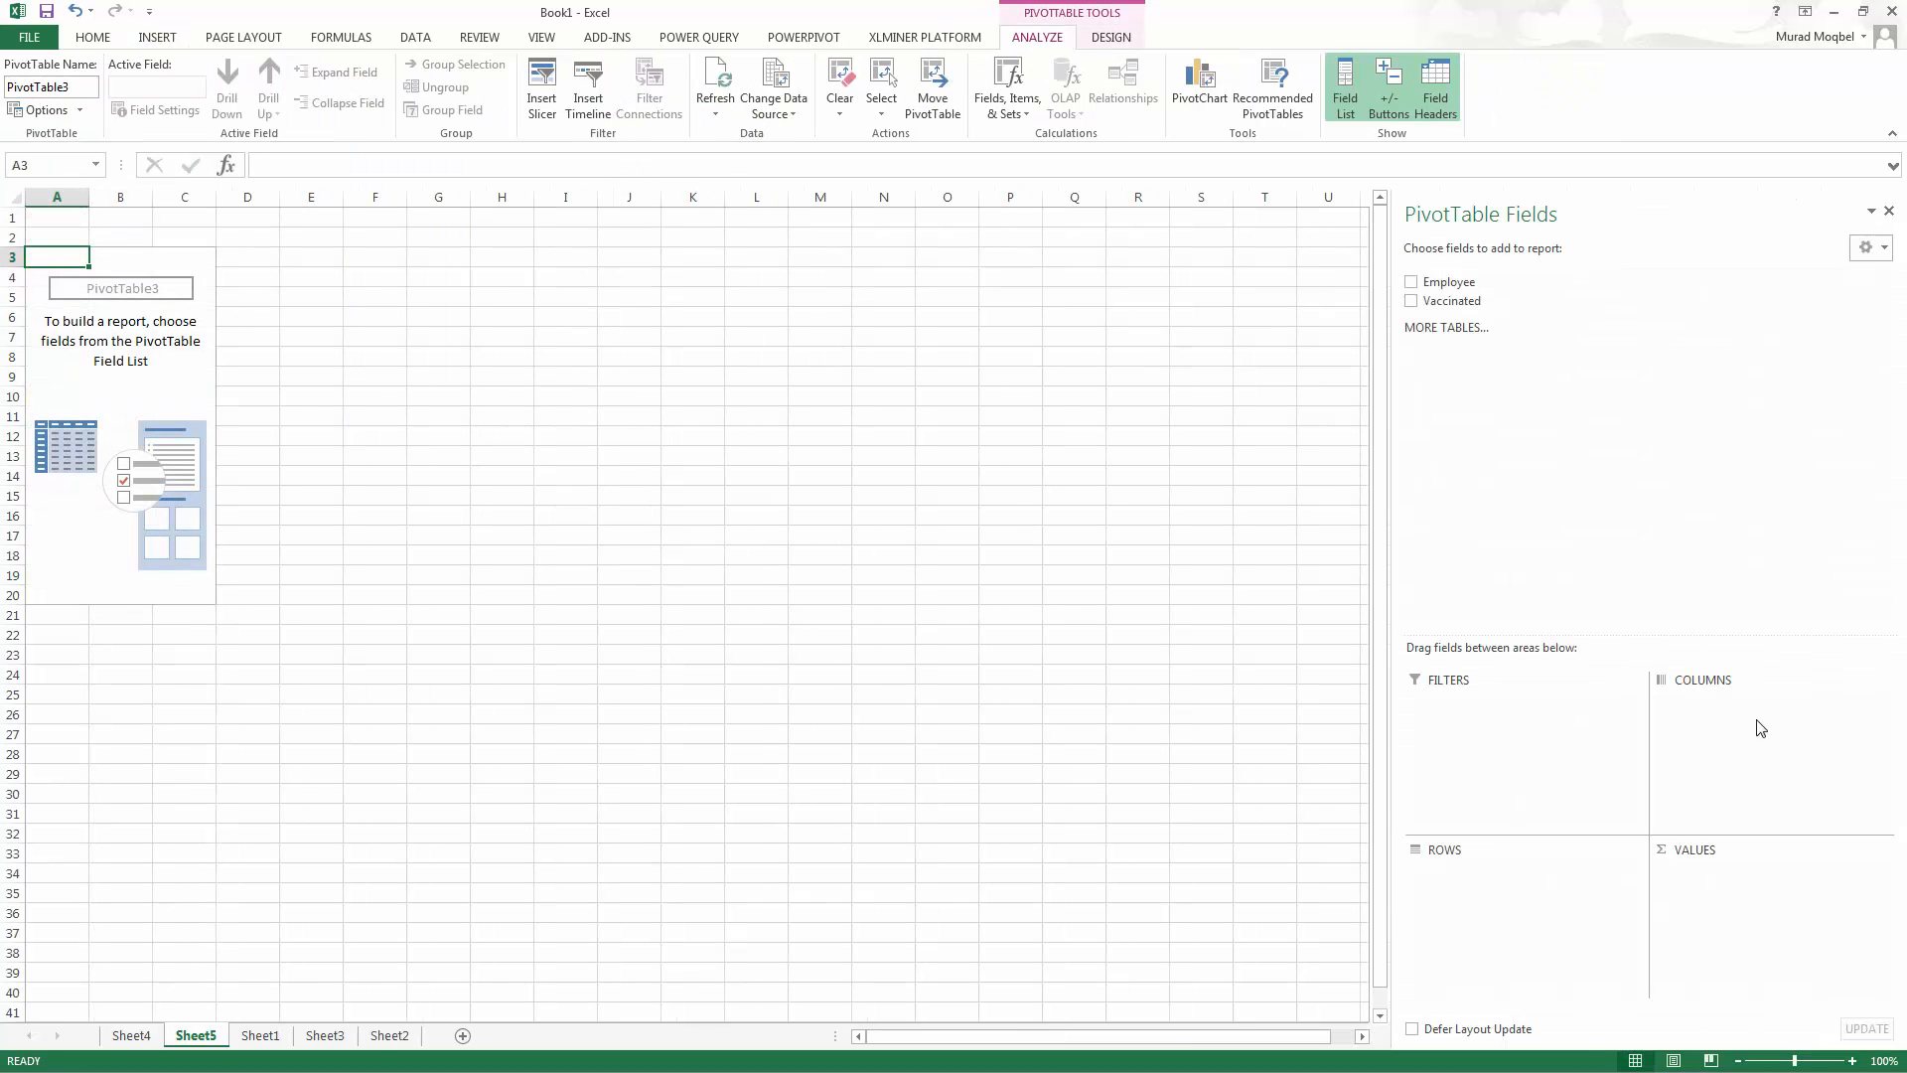
# Add Vaccinated to the new PivotTable's values and summarize it by Count.
pyautogui.moveTo(1451, 300); pyautogui.dragTo(1711, 911)
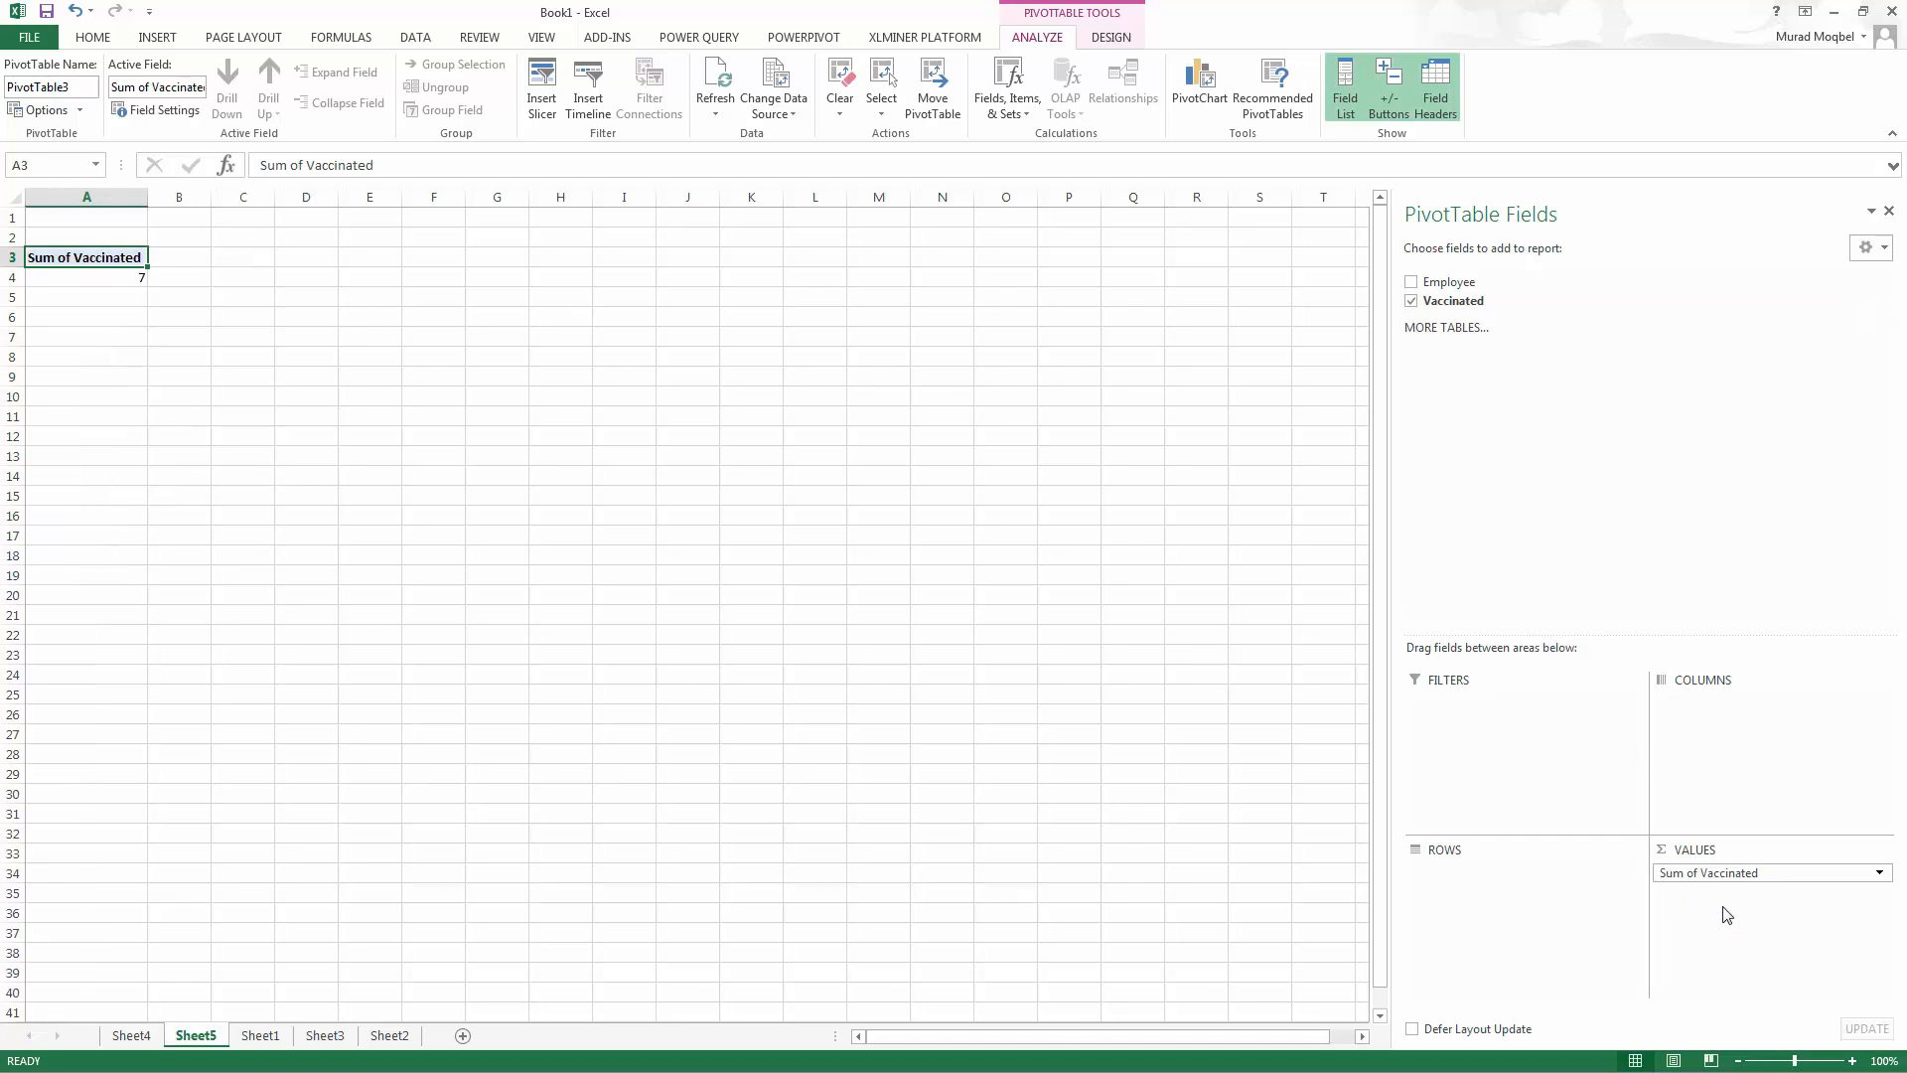
pyautogui.click(1787, 874)
pyautogui.click(1753, 850)
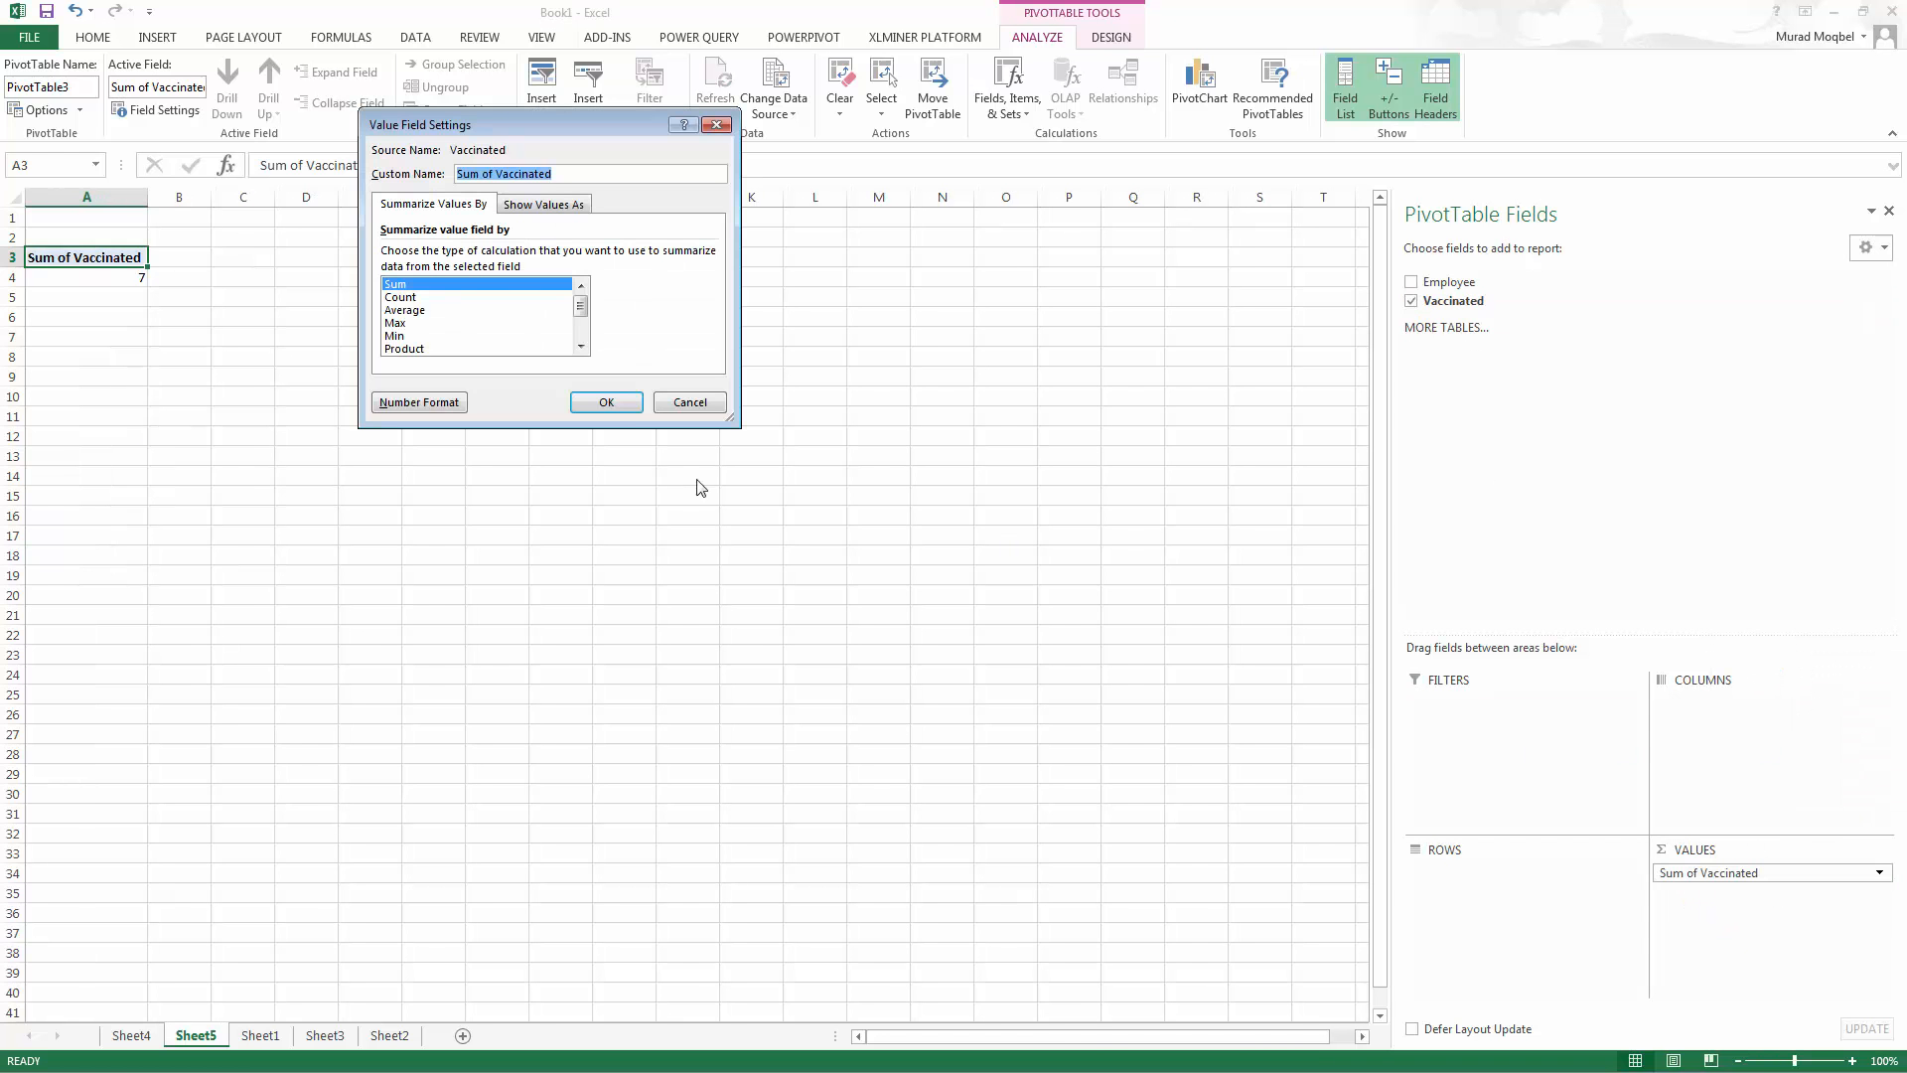
pyautogui.click(442, 297)
pyautogui.click(606, 401)
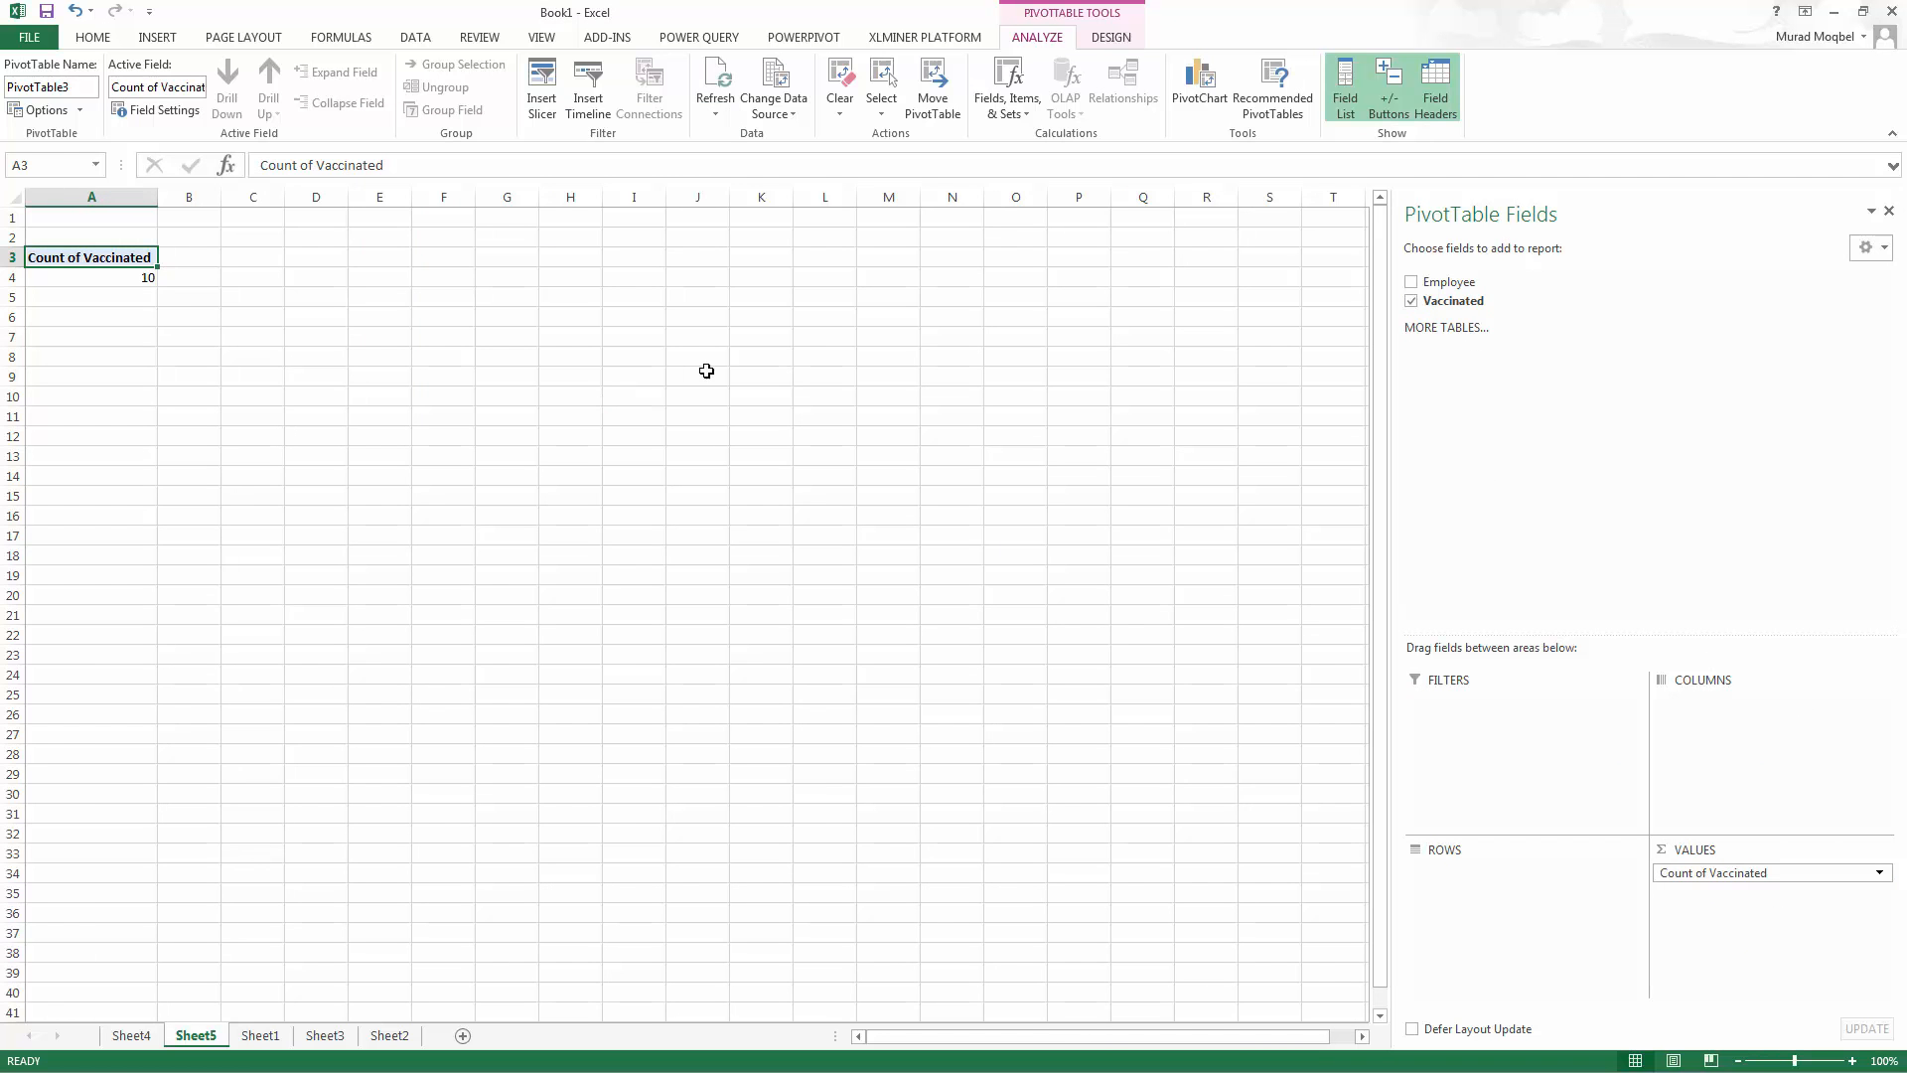
pyautogui.click(132, 277)
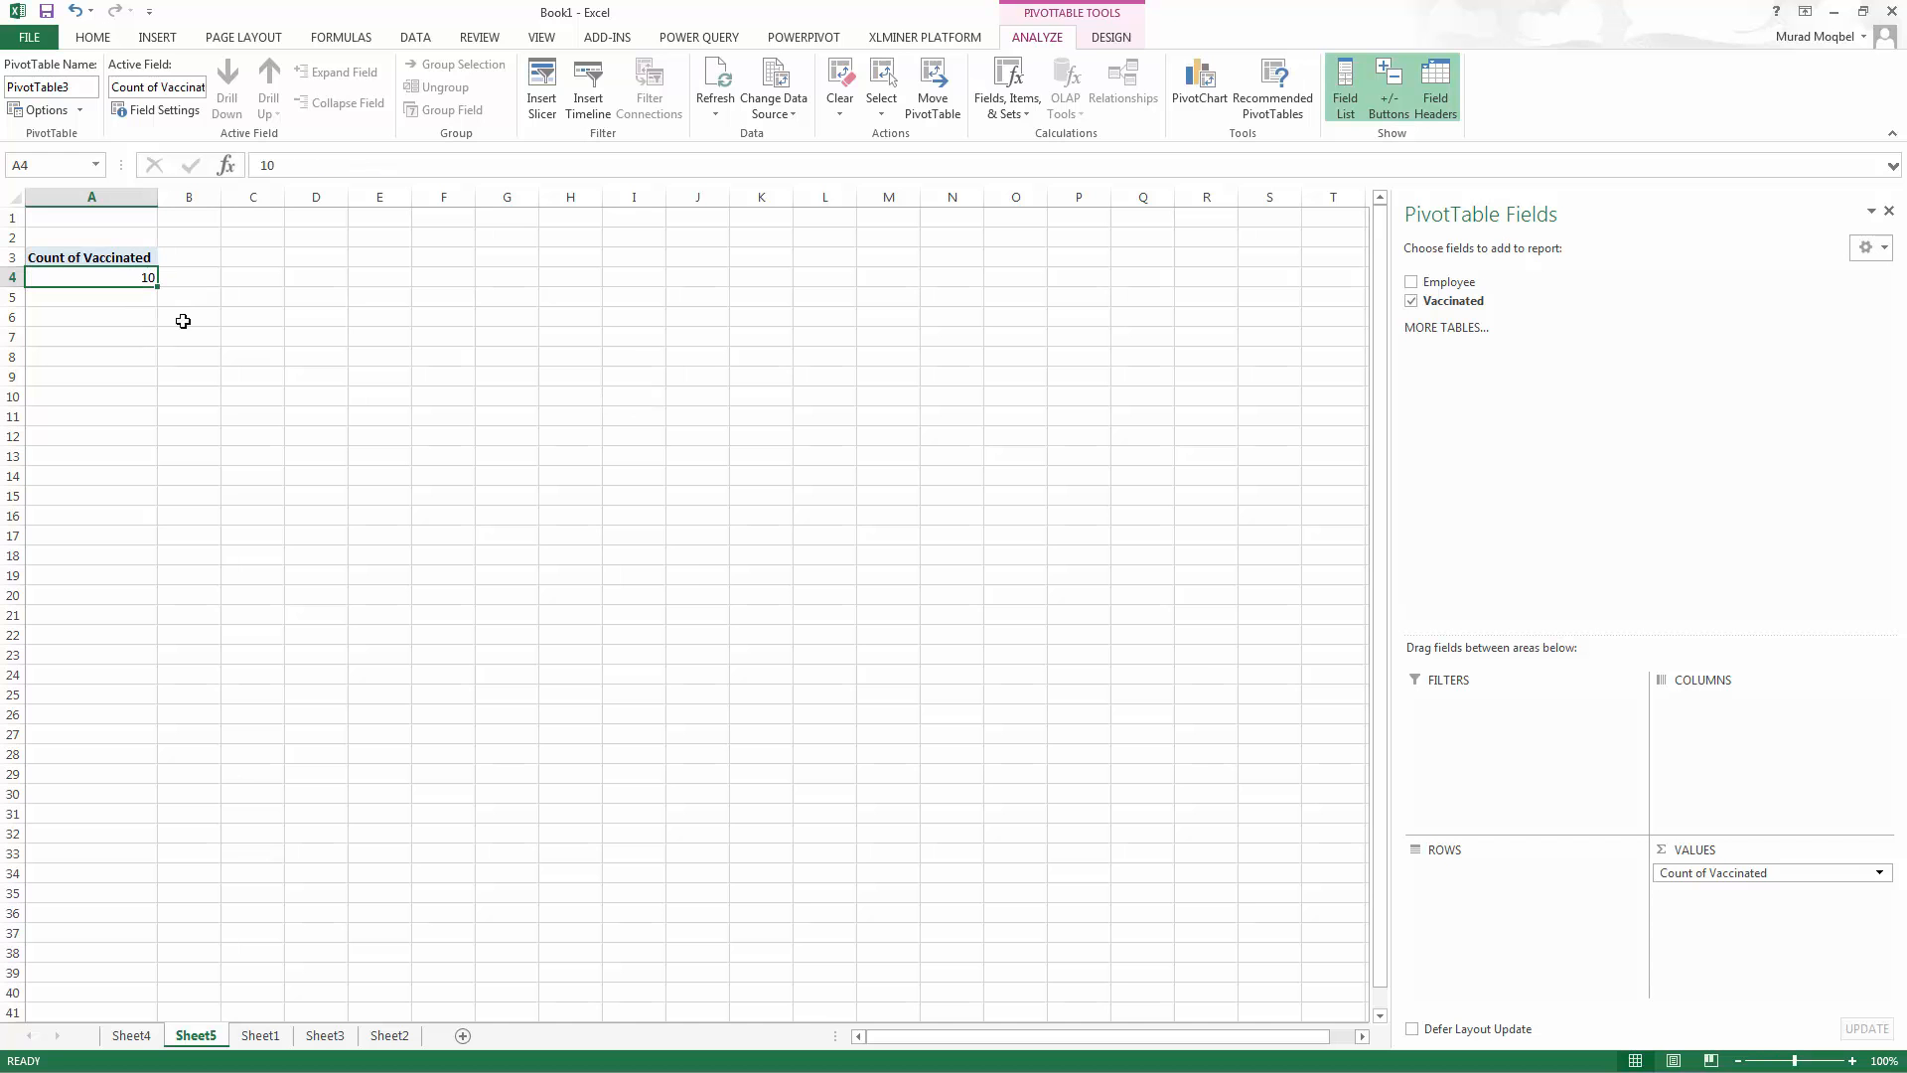
pyautogui.click(1709, 874)
pyautogui.click(142, 282)
# Return to the 1 Sample Z-test Calculator, enter the sample n as 10, and select the calculated Z value.
pyautogui.click(1835, 14)
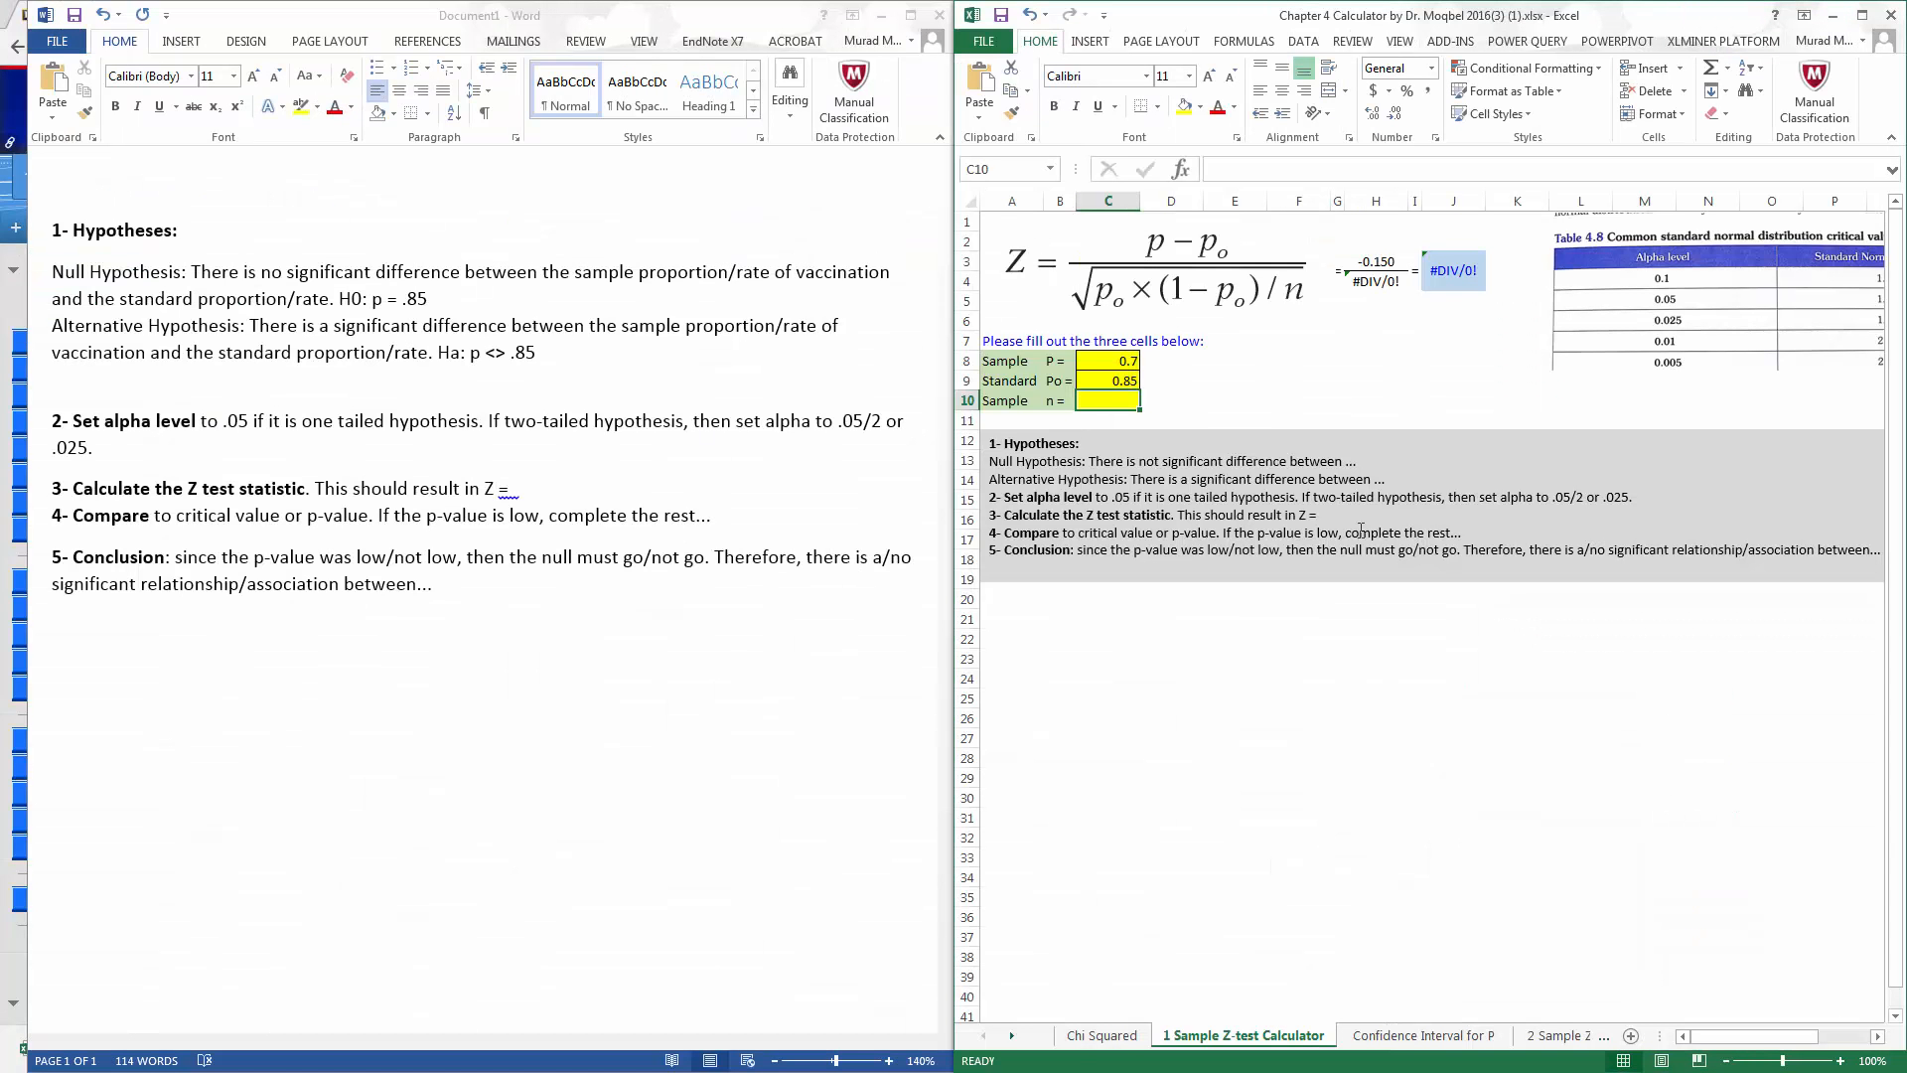
pyautogui.write('10')
pyautogui.press('Return')
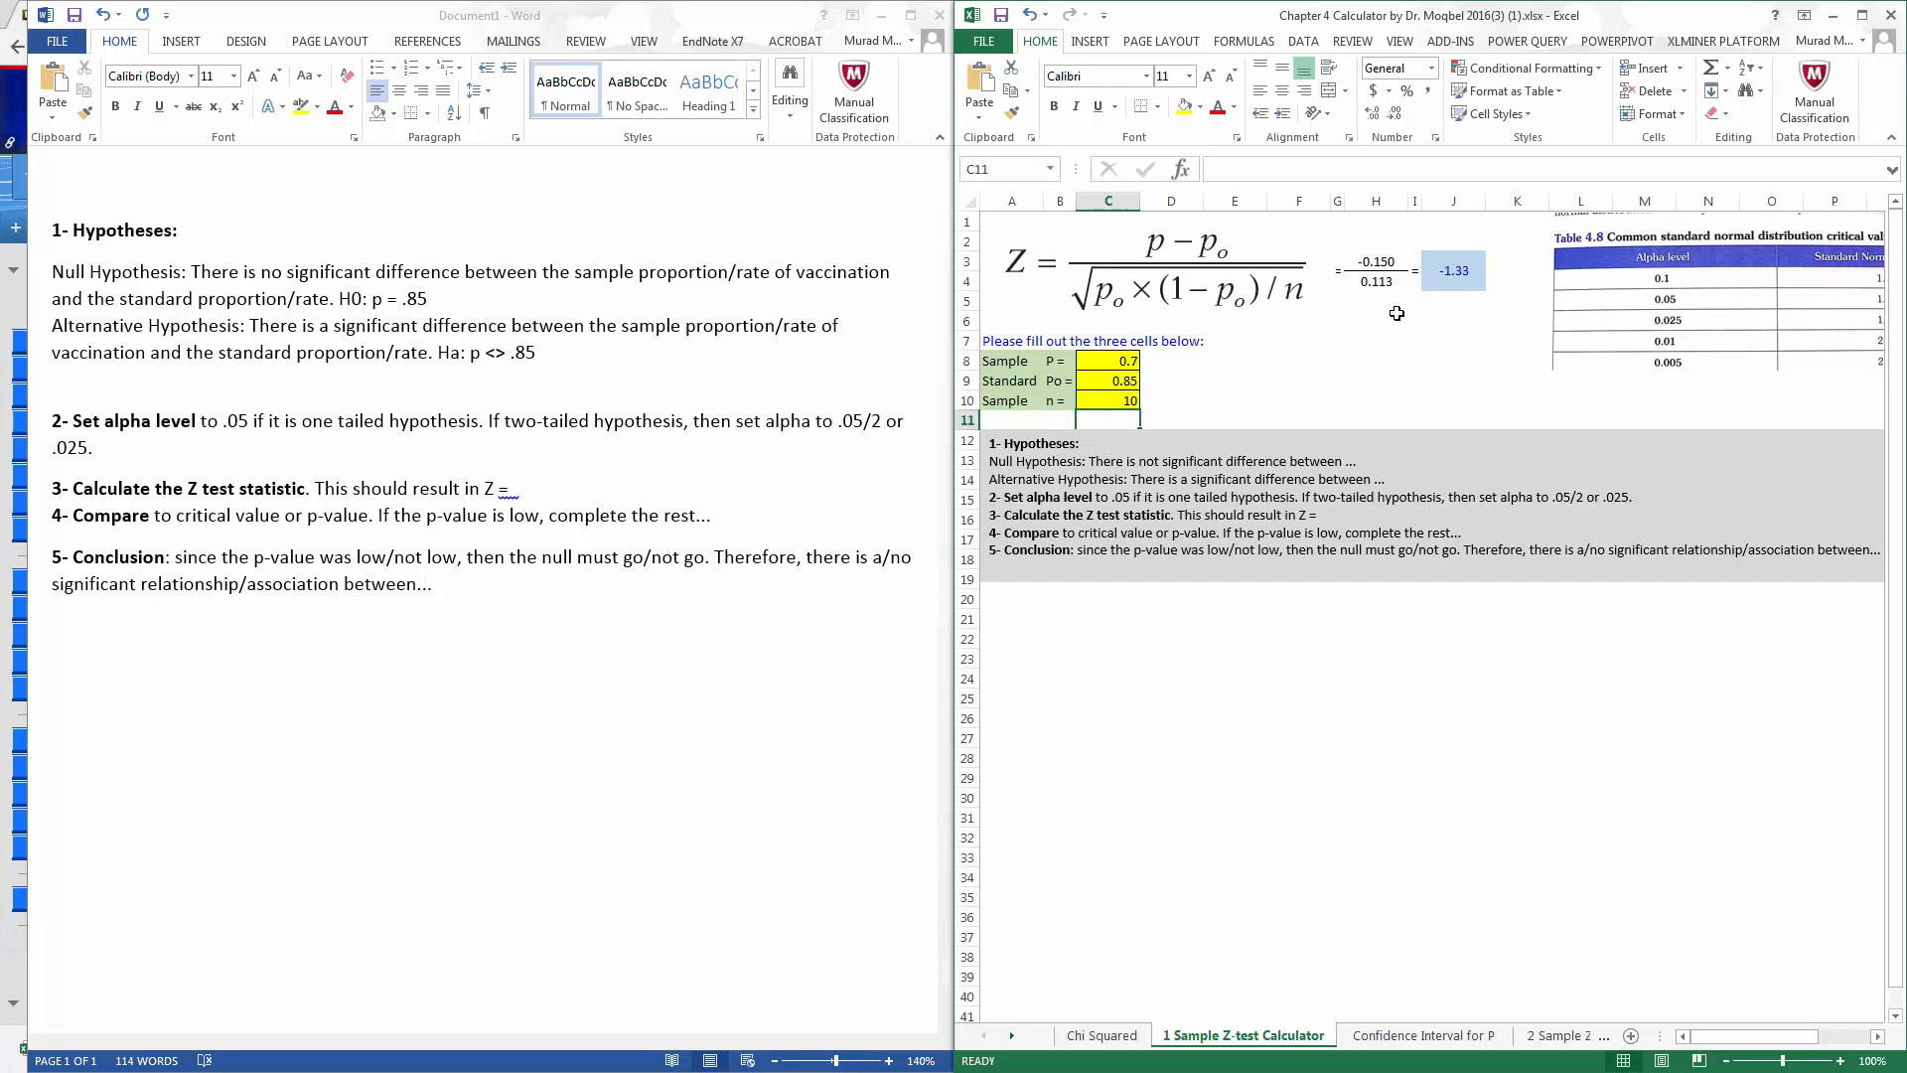
pyautogui.click(1448, 273)
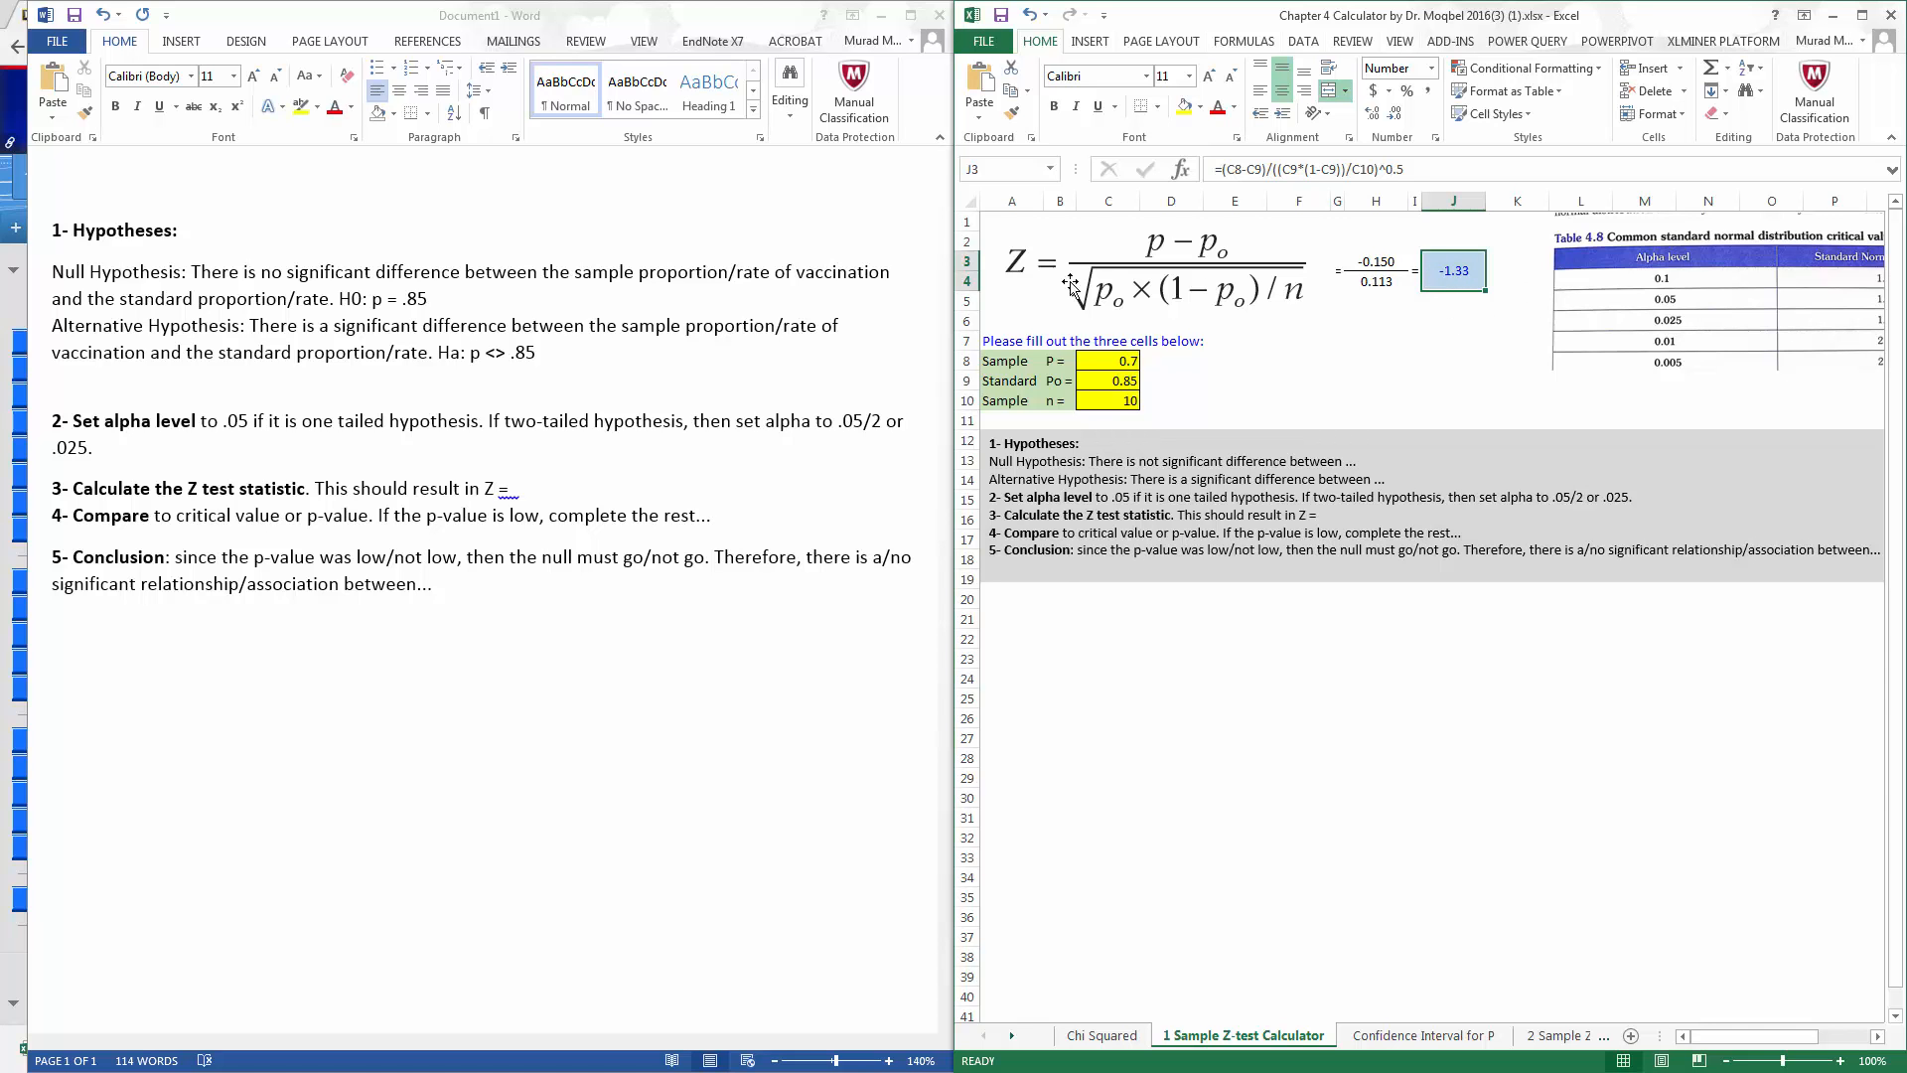
# In the Word document, complete the test statistic line of step 3 with "Z = -1.33. P-value =".
pyautogui.click(516, 486)
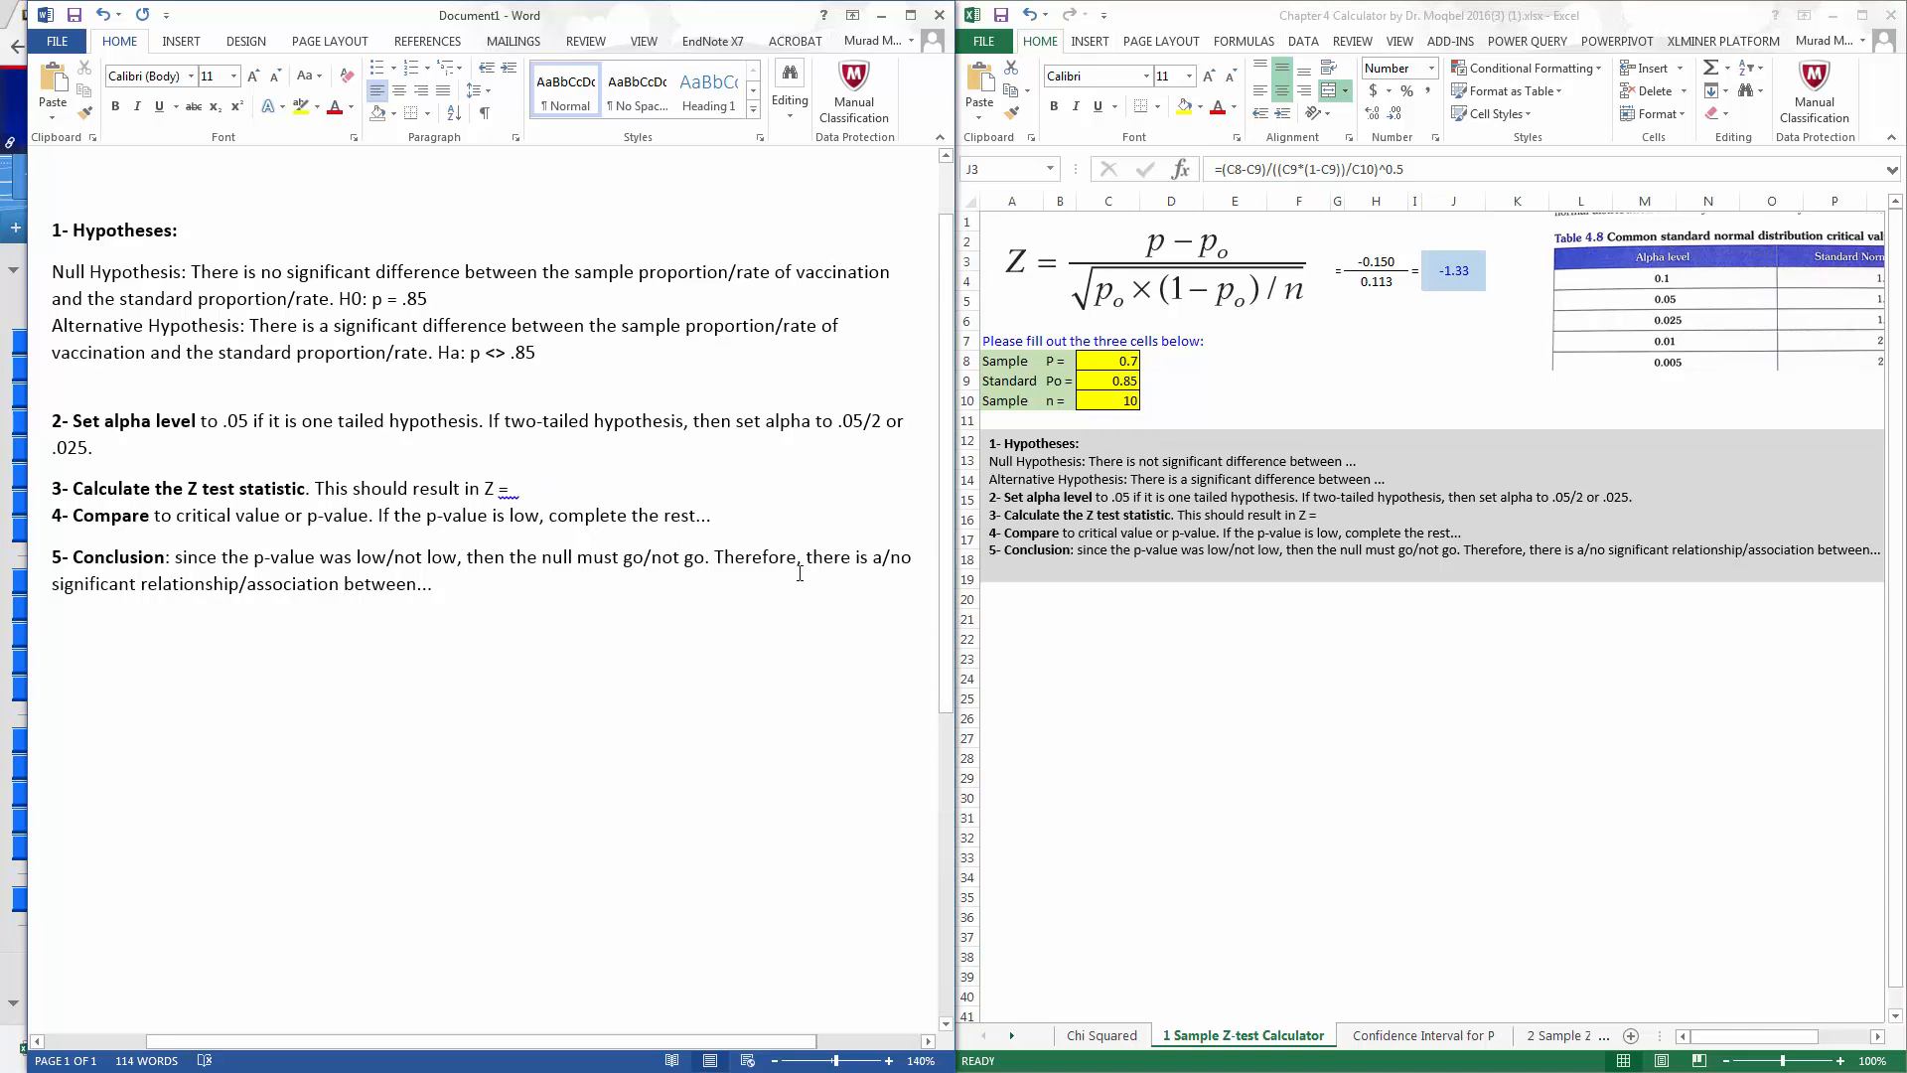
pyautogui.press('BackSpace')
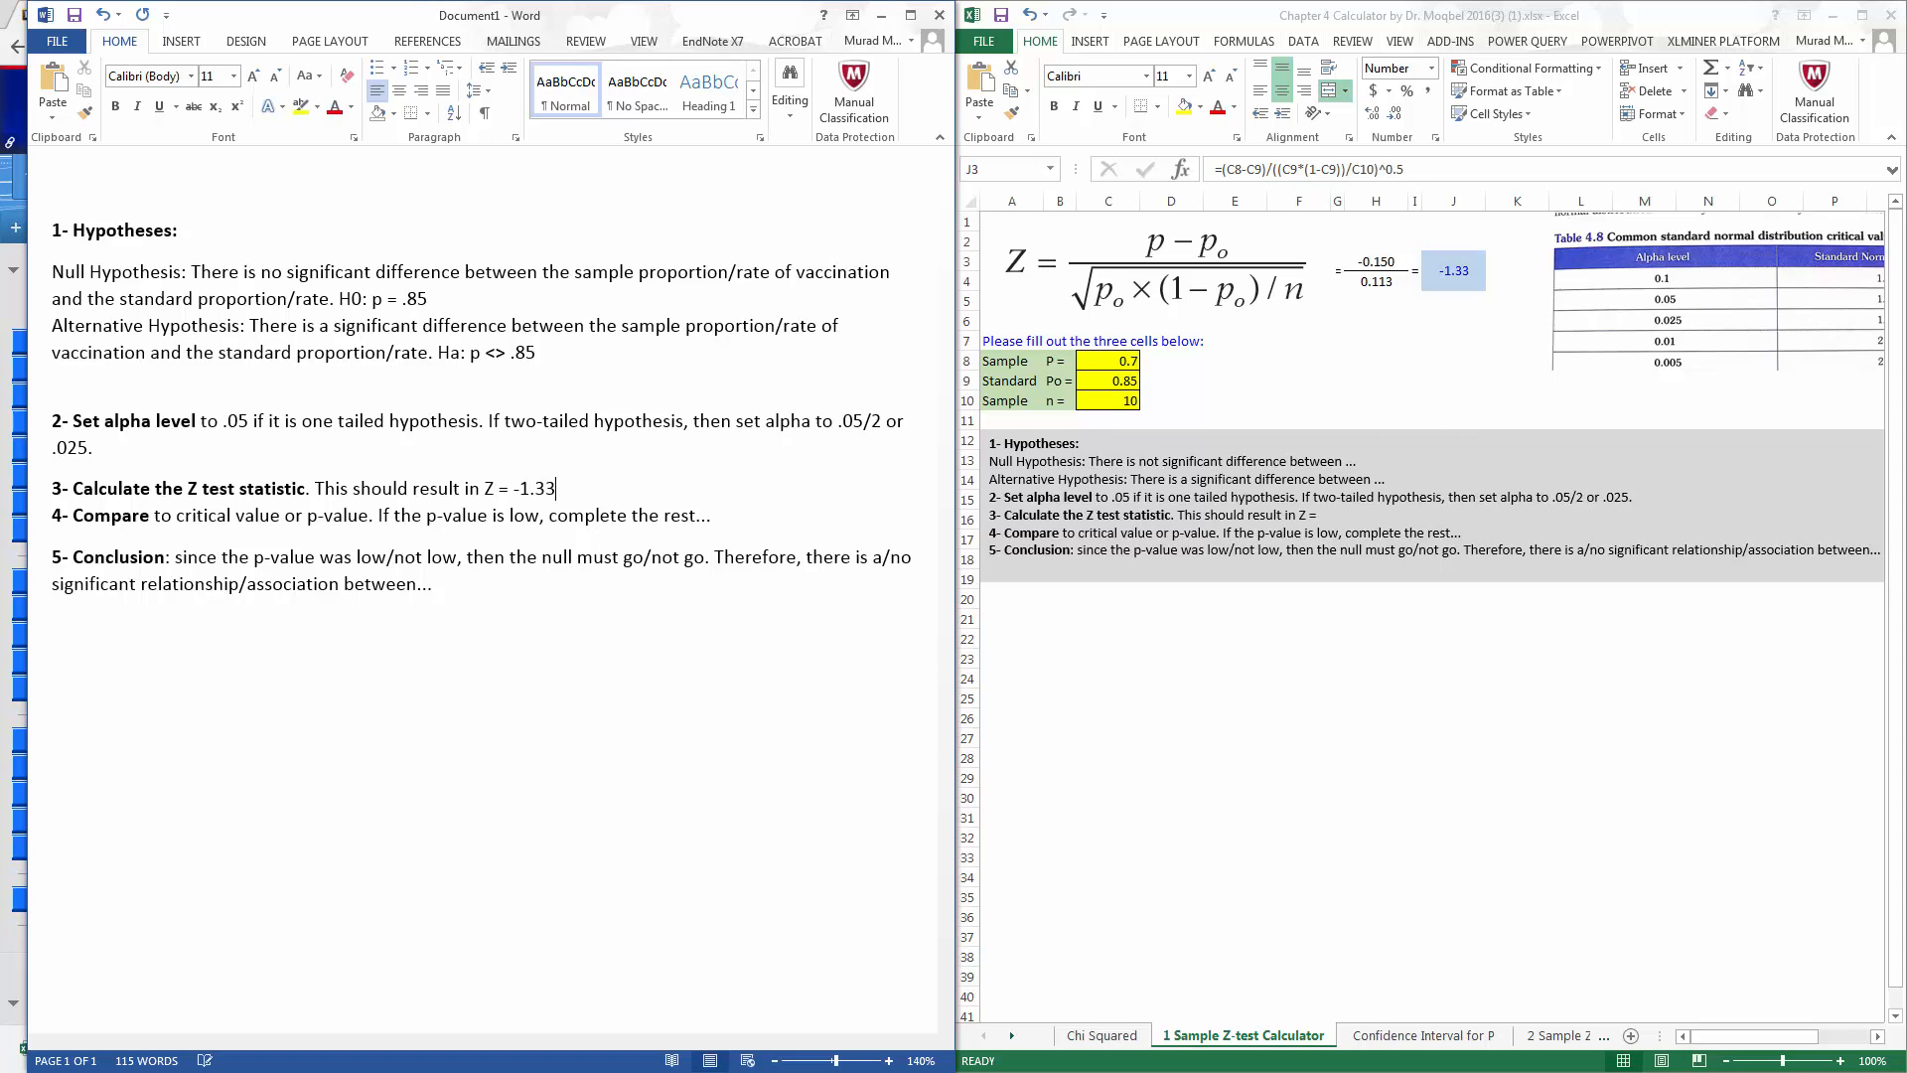
pyautogui.click(613, 494)
pyautogui.write('.33. p-value =')
pyautogui.moveTo(646, 495); pyautogui.dragTo(565, 490)
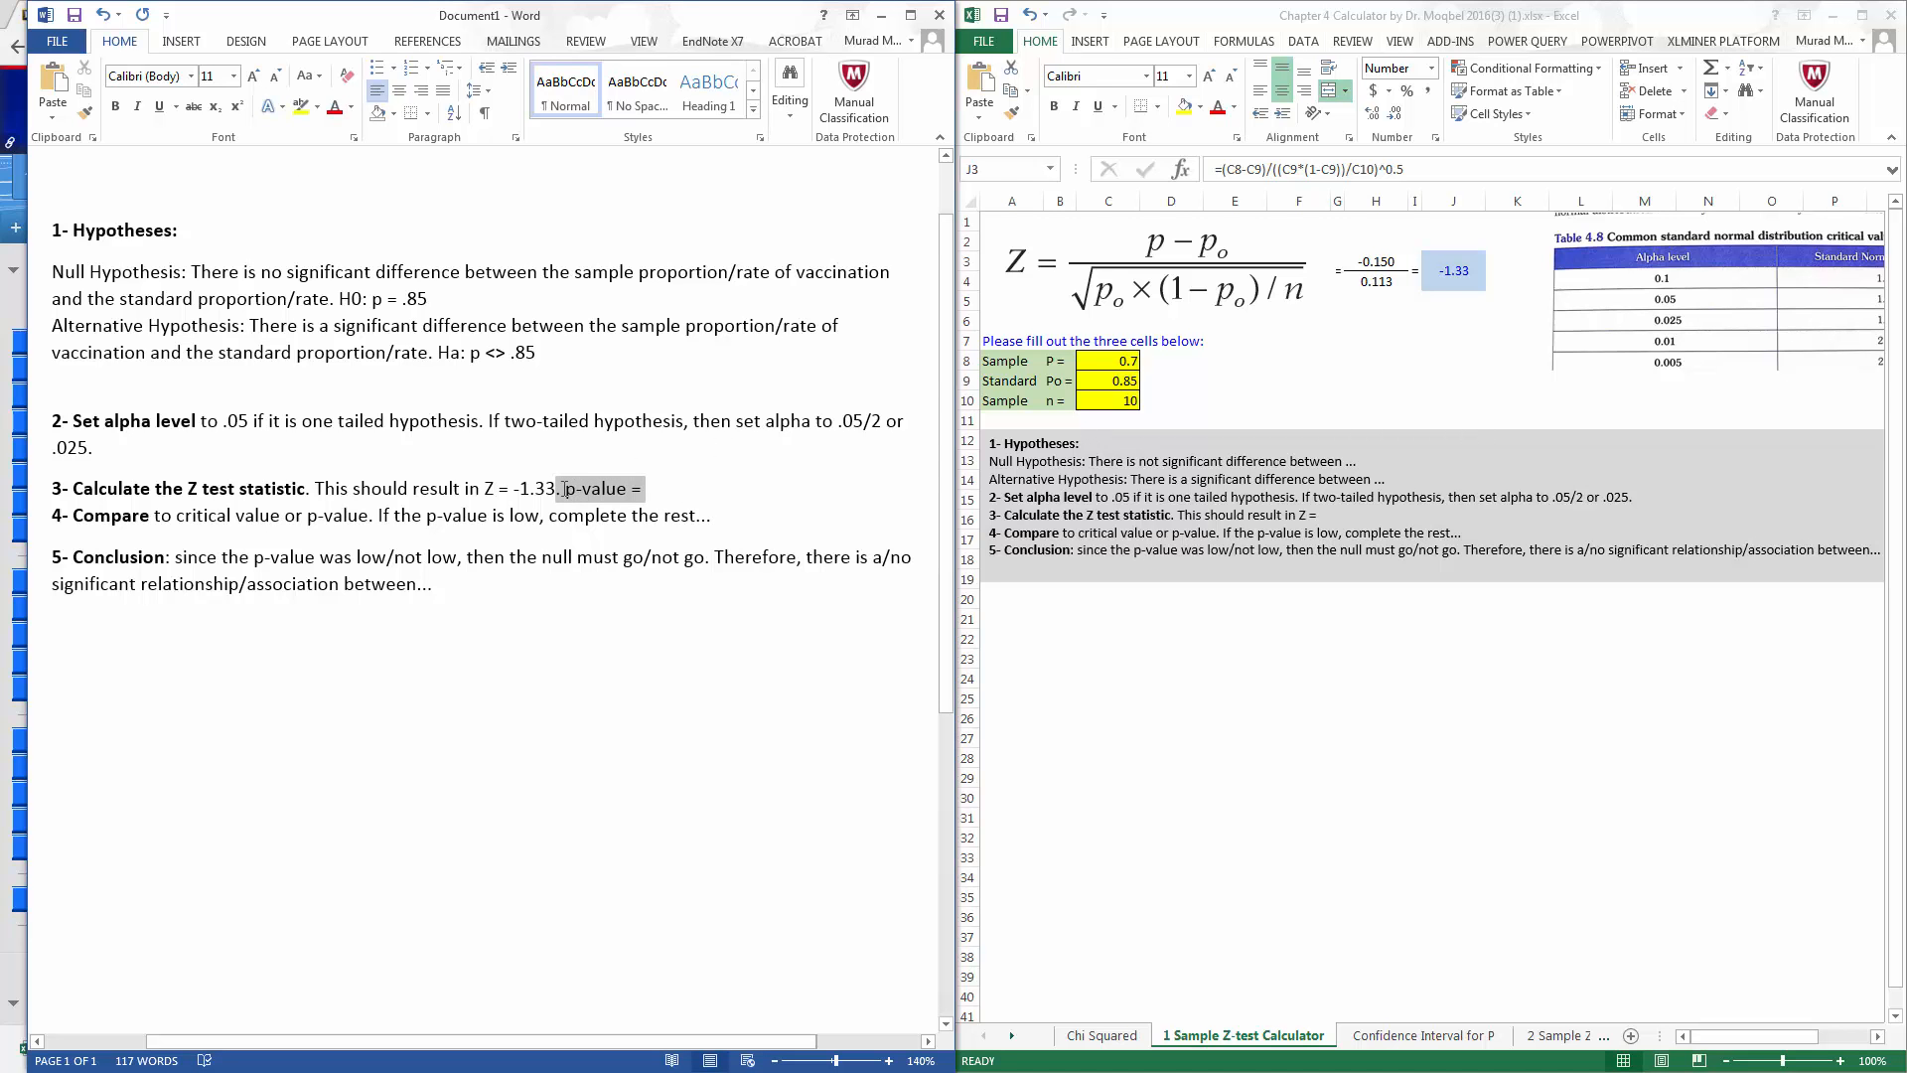
pyautogui.click(653, 488)
pyautogui.rightClick(605, 489)
pyautogui.click(628, 510)
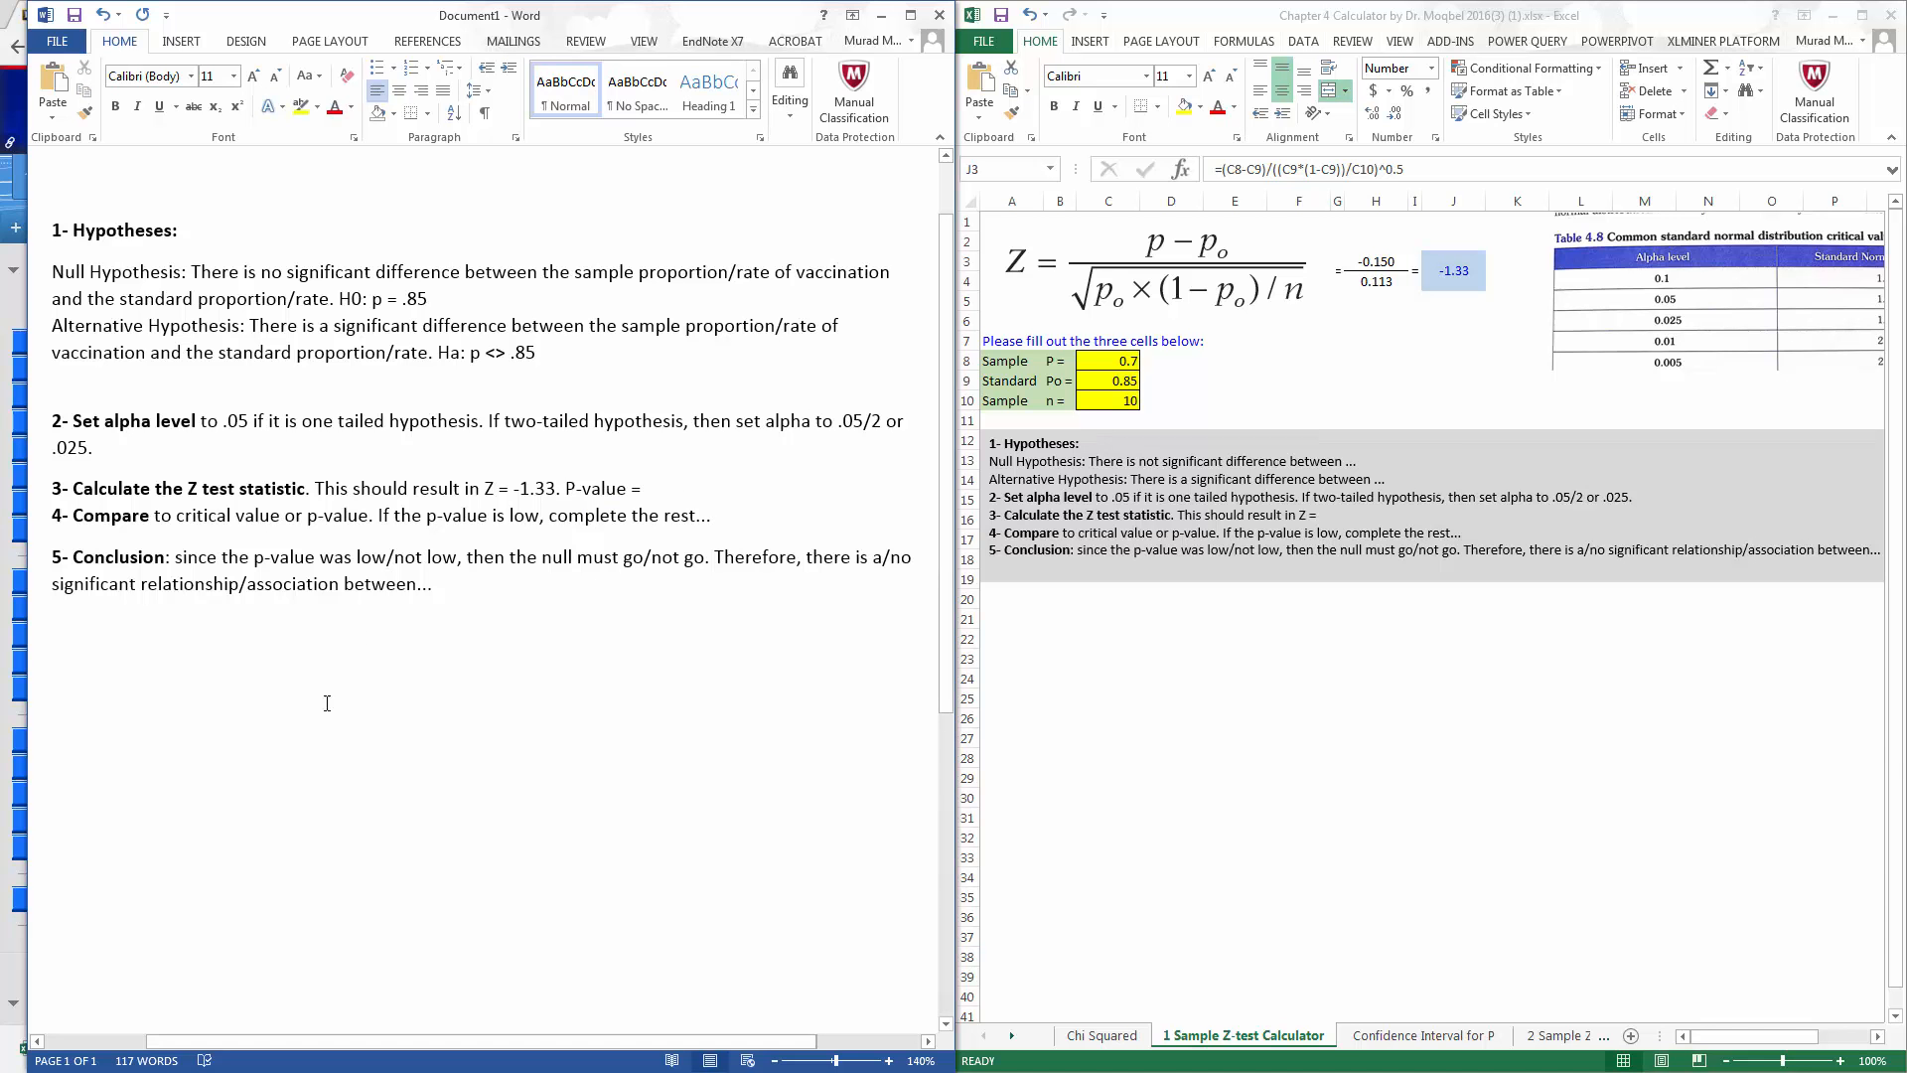
# Switch to Blackboard in Chrome, return to the module's content list, and open the P Value from Z Score Calculator.
pyautogui.click(6, 742)
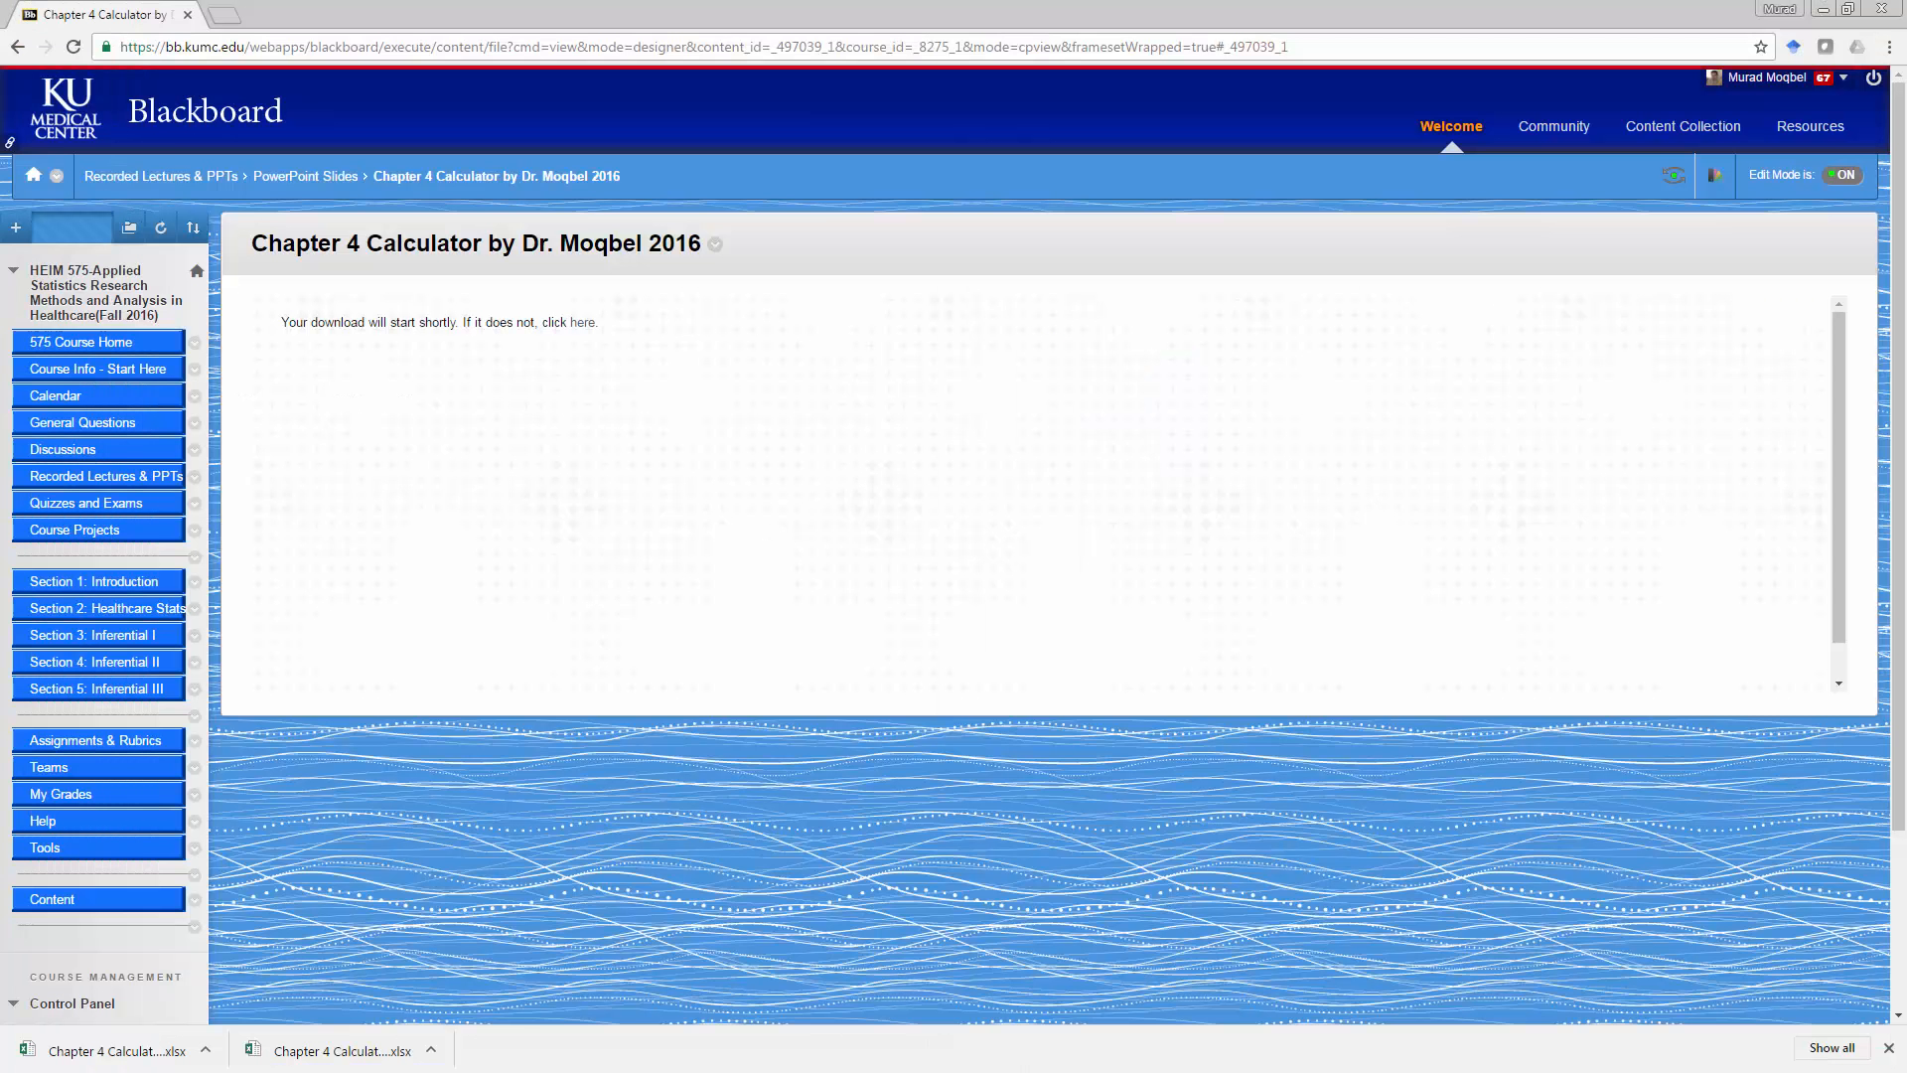
pyautogui.click(17, 46)
pyautogui.scroll(-2, 398, 722)
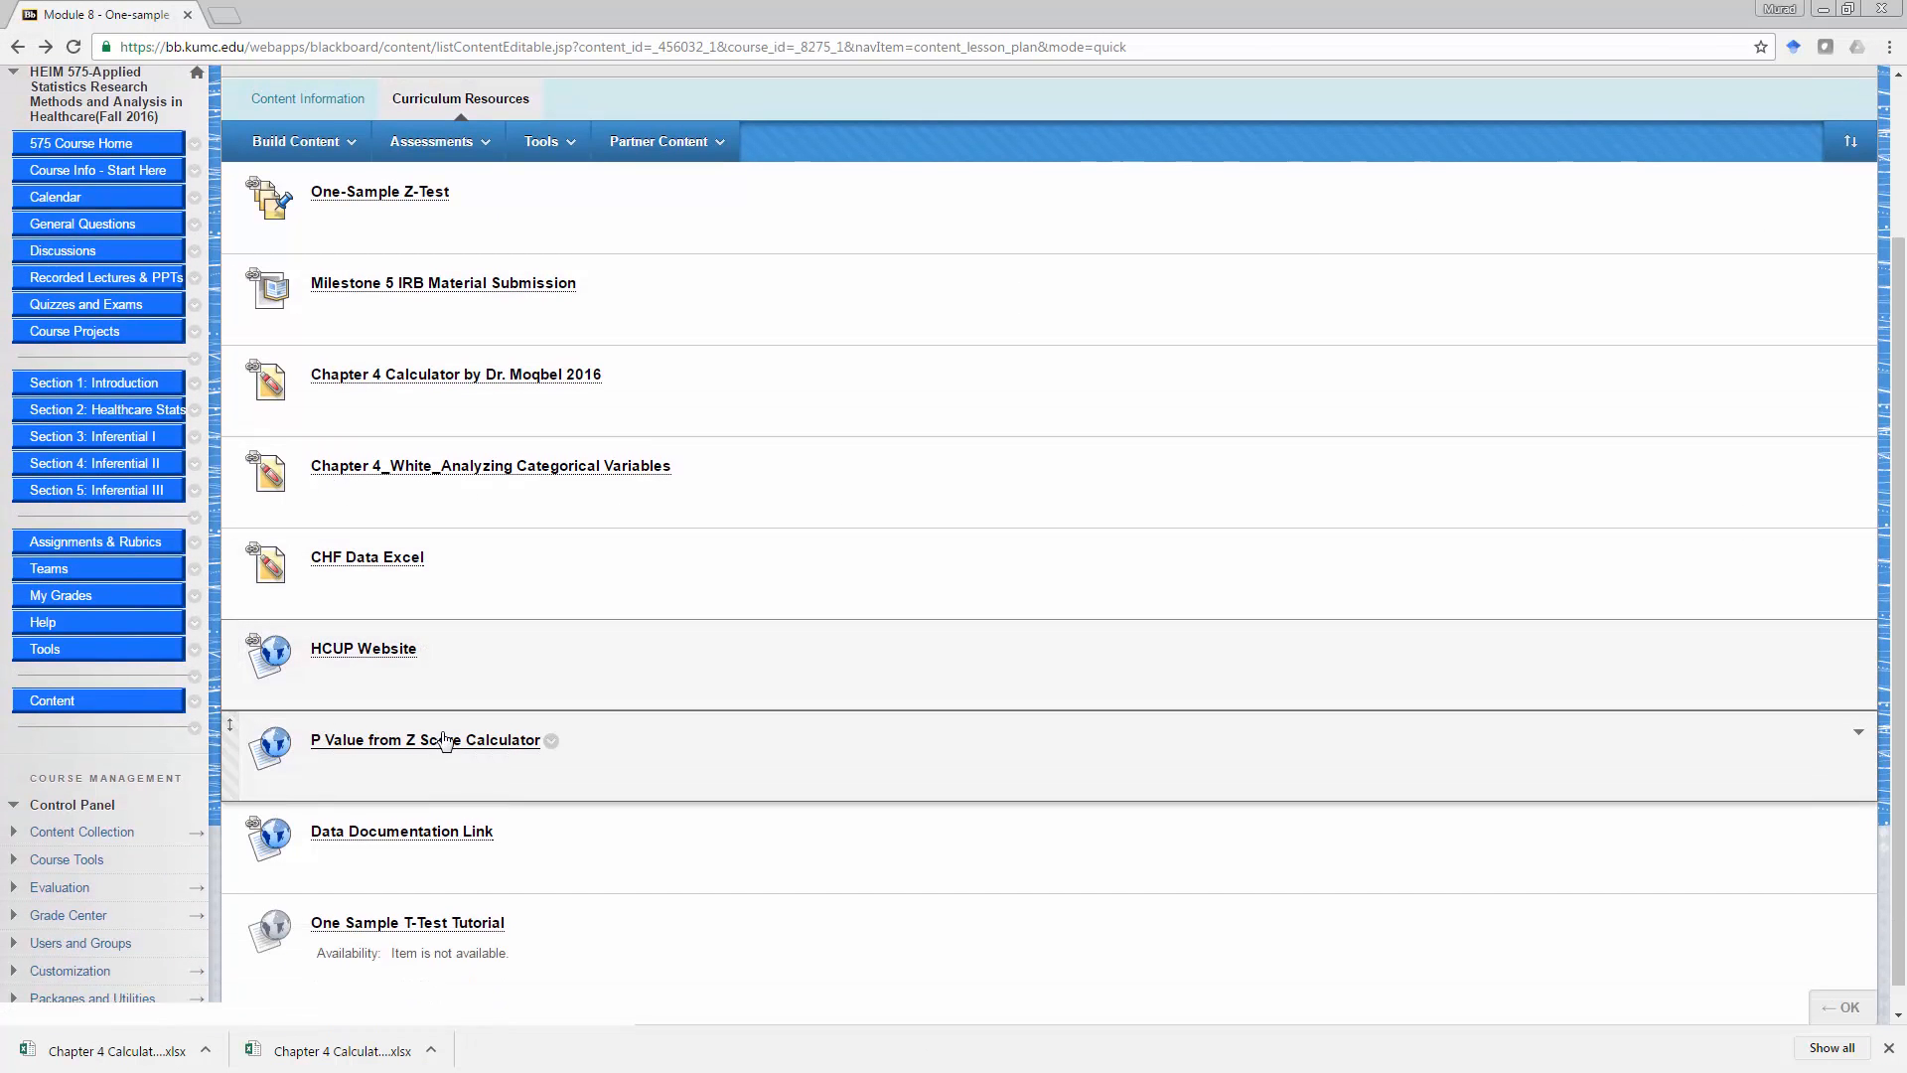
pyautogui.click(481, 723)
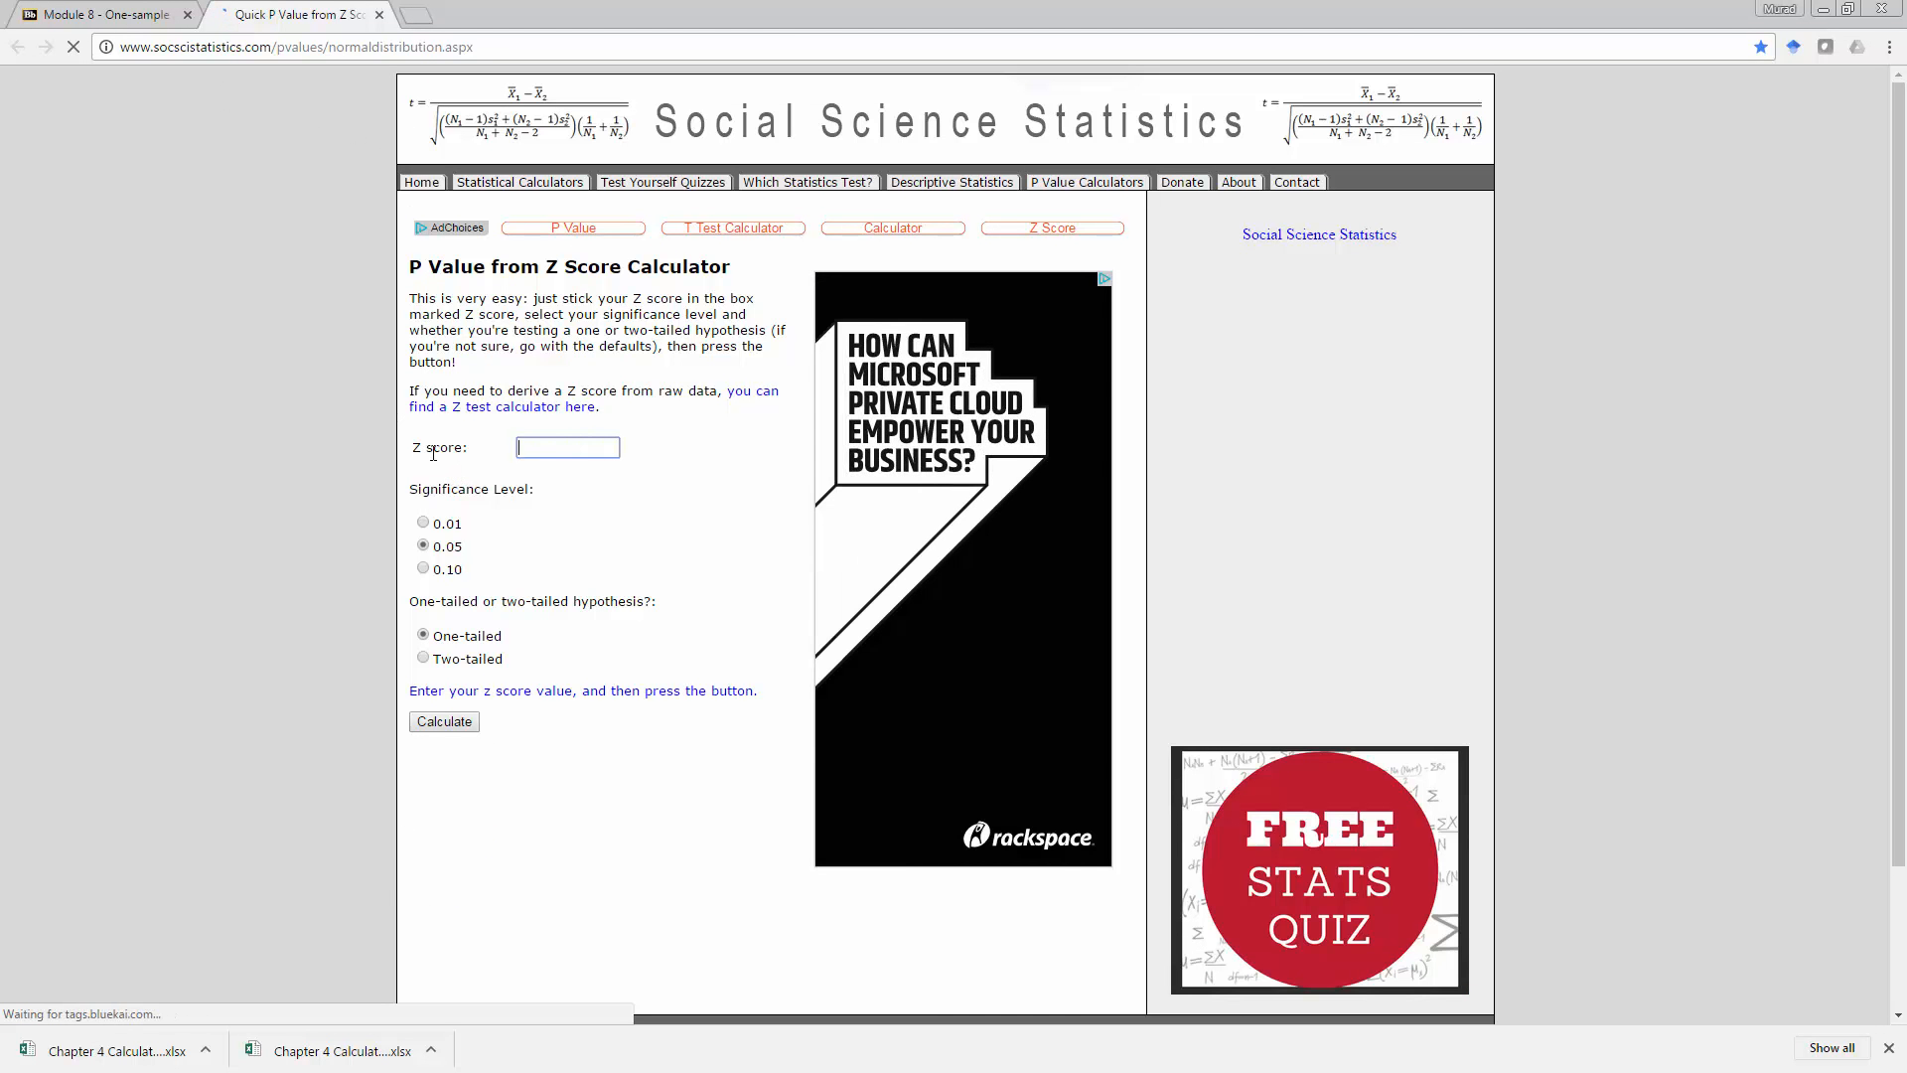
# Calculate the p-value for a Z score of -1.33 with a two-tailed hypothesis at the 0.05 significance level.
pyautogui.moveTo(785, 24); pyautogui.dragTo(1905, 28)
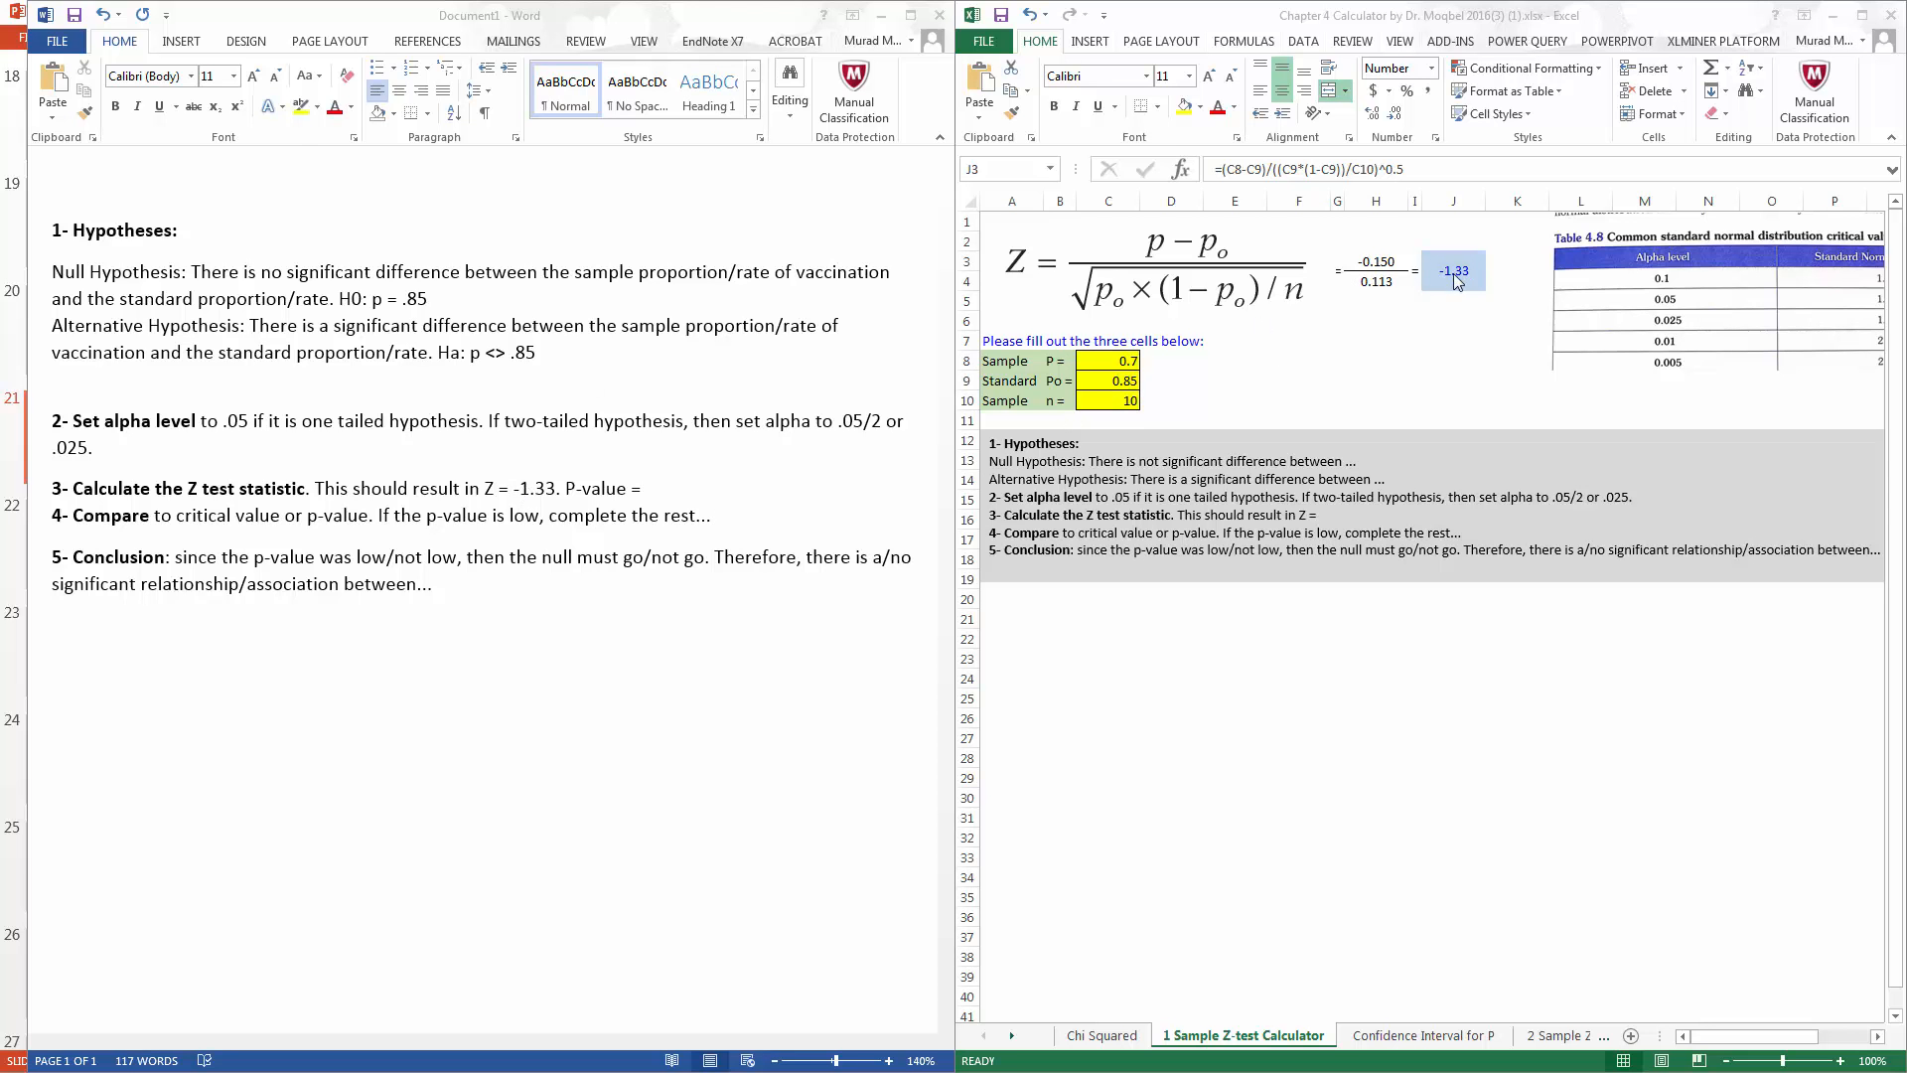
pyautogui.moveTo(1905, 28); pyautogui.dragTo(1021, 4)
pyautogui.click(537, 450)
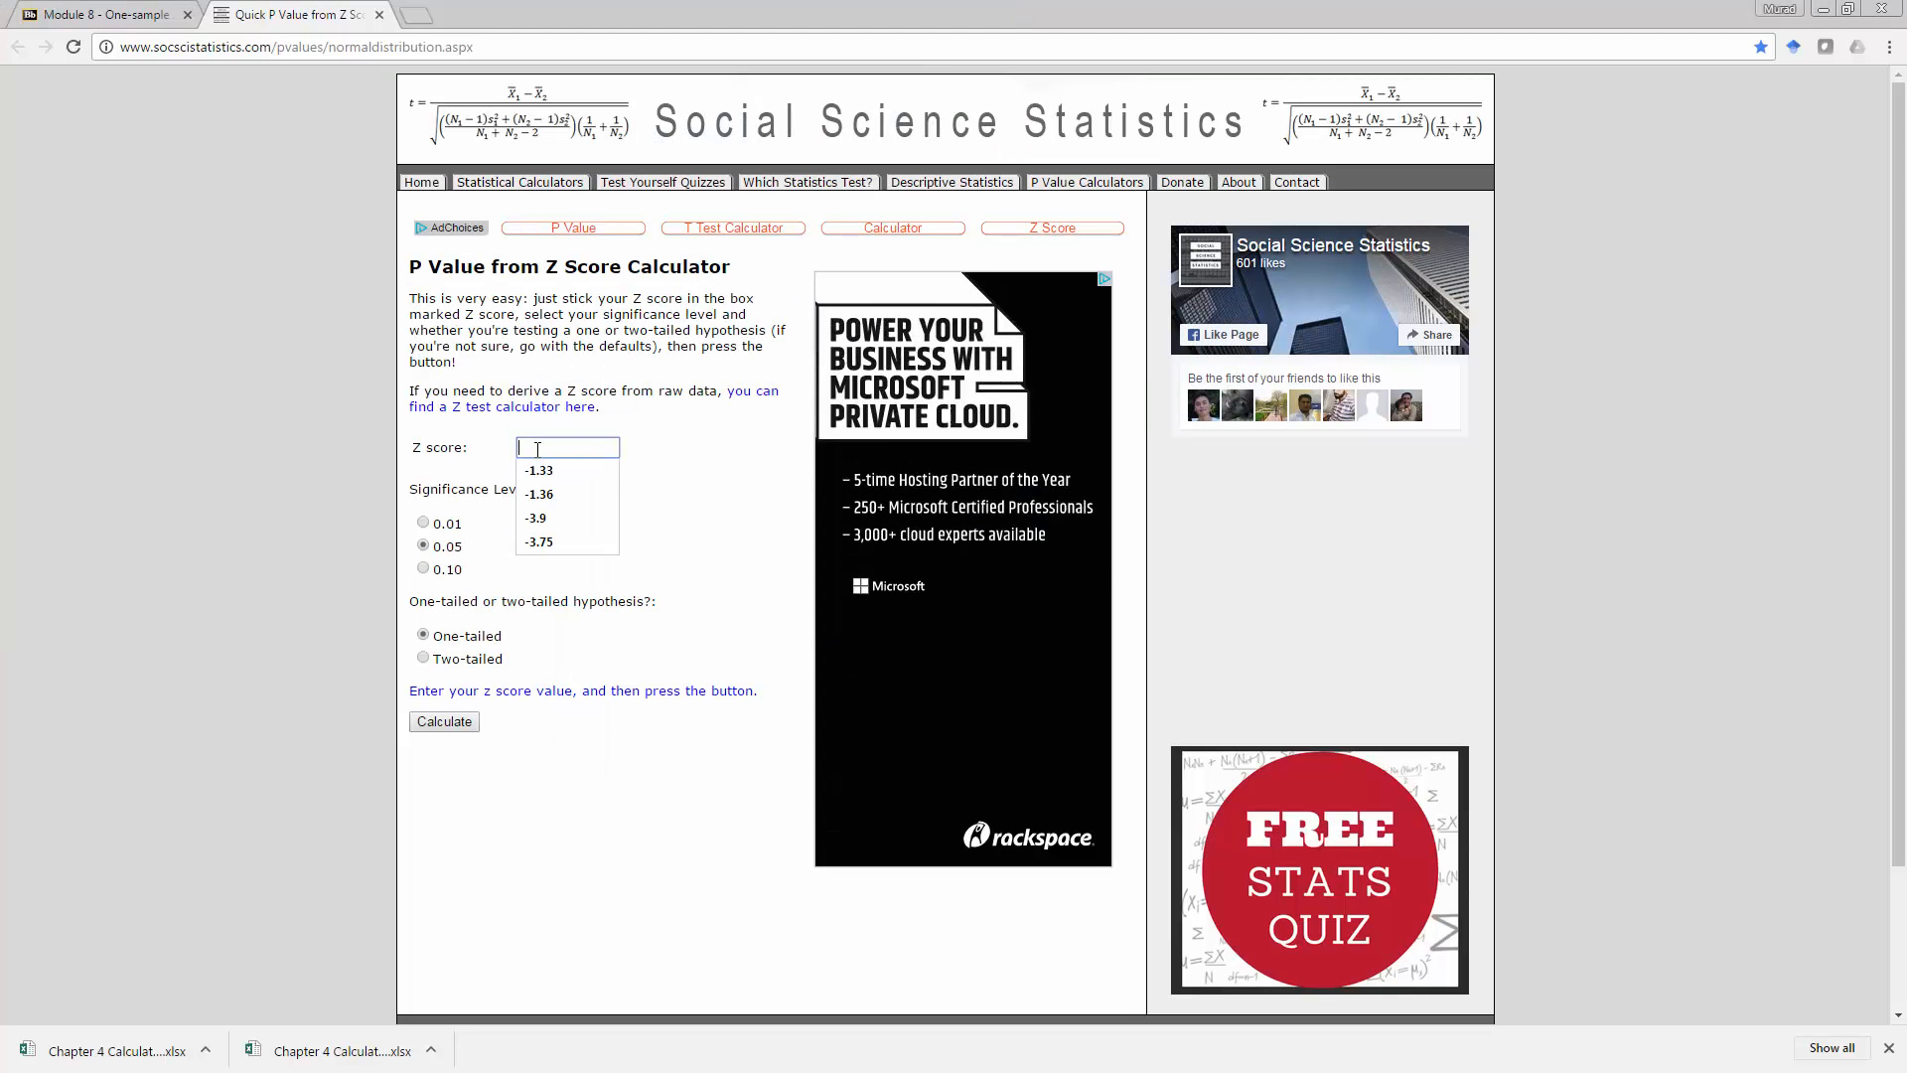
pyautogui.click(543, 479)
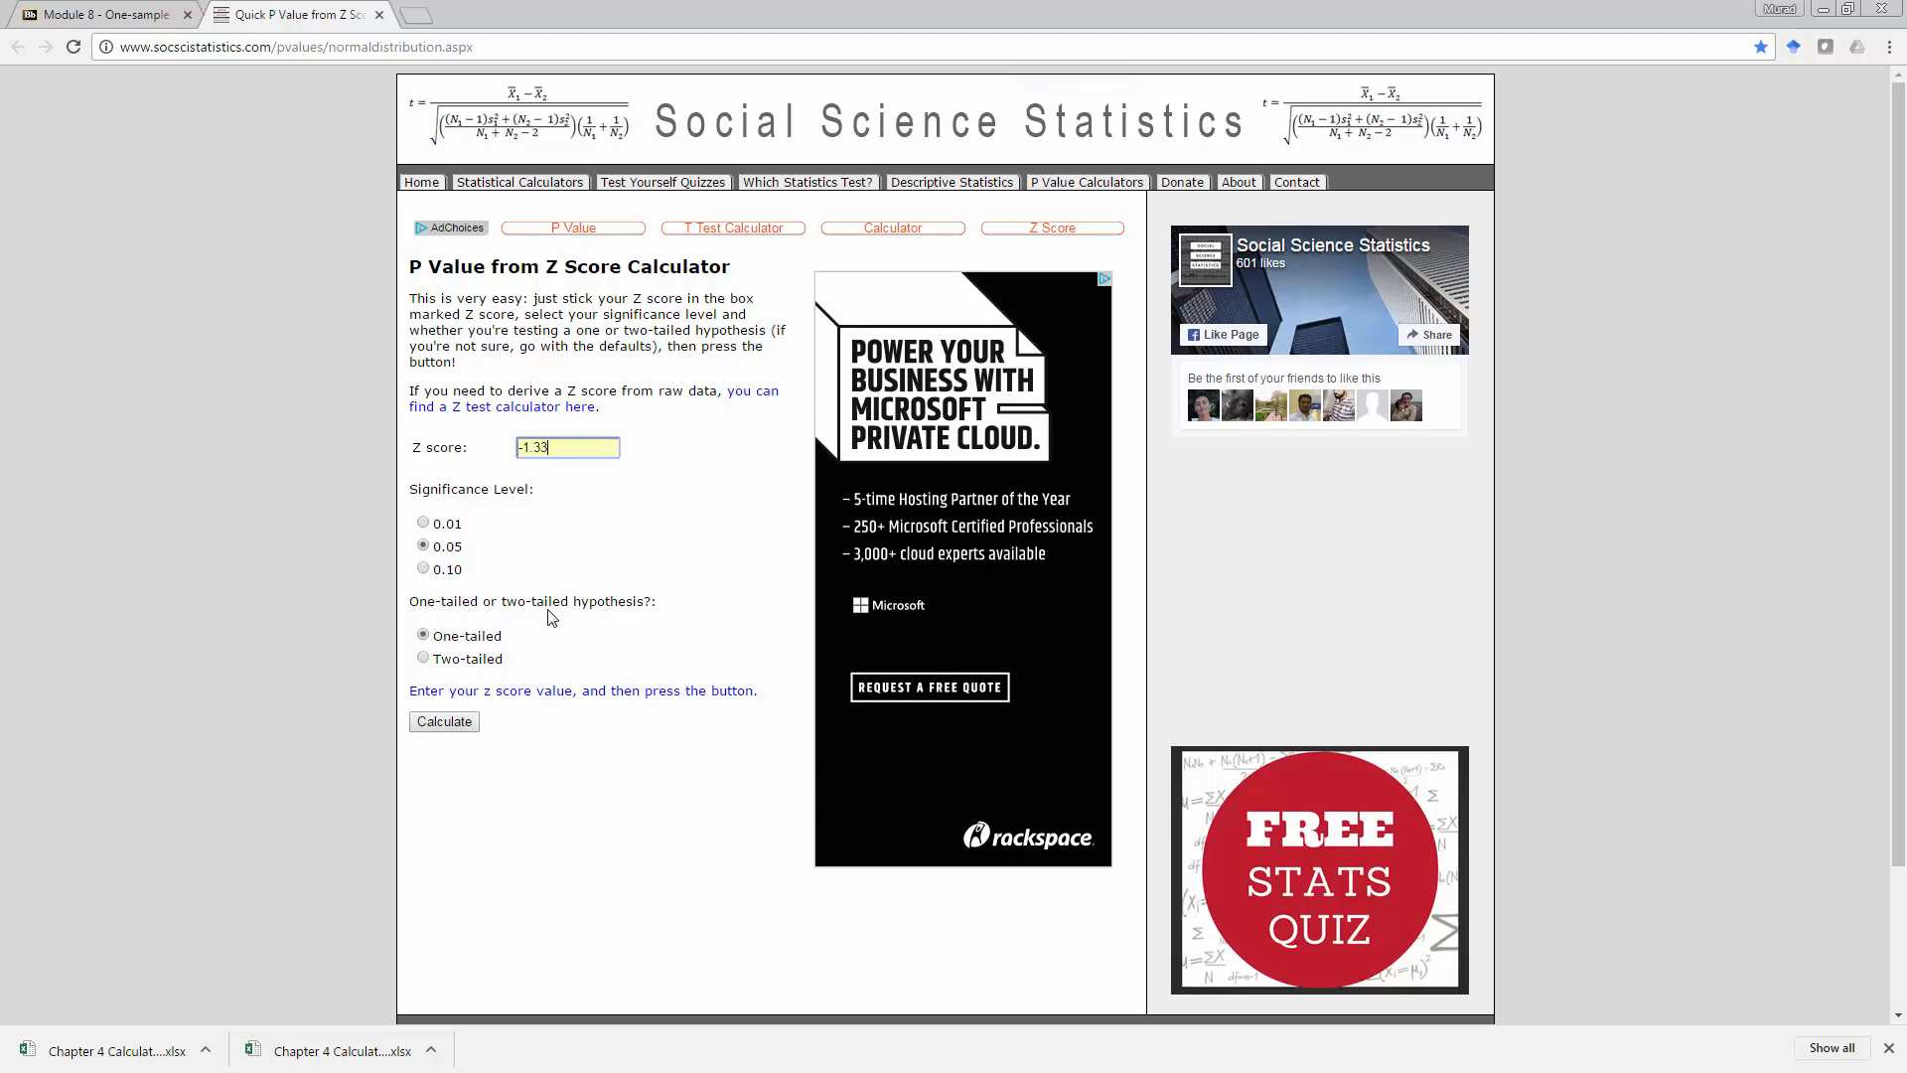
pyautogui.click(425, 660)
pyautogui.click(429, 723)
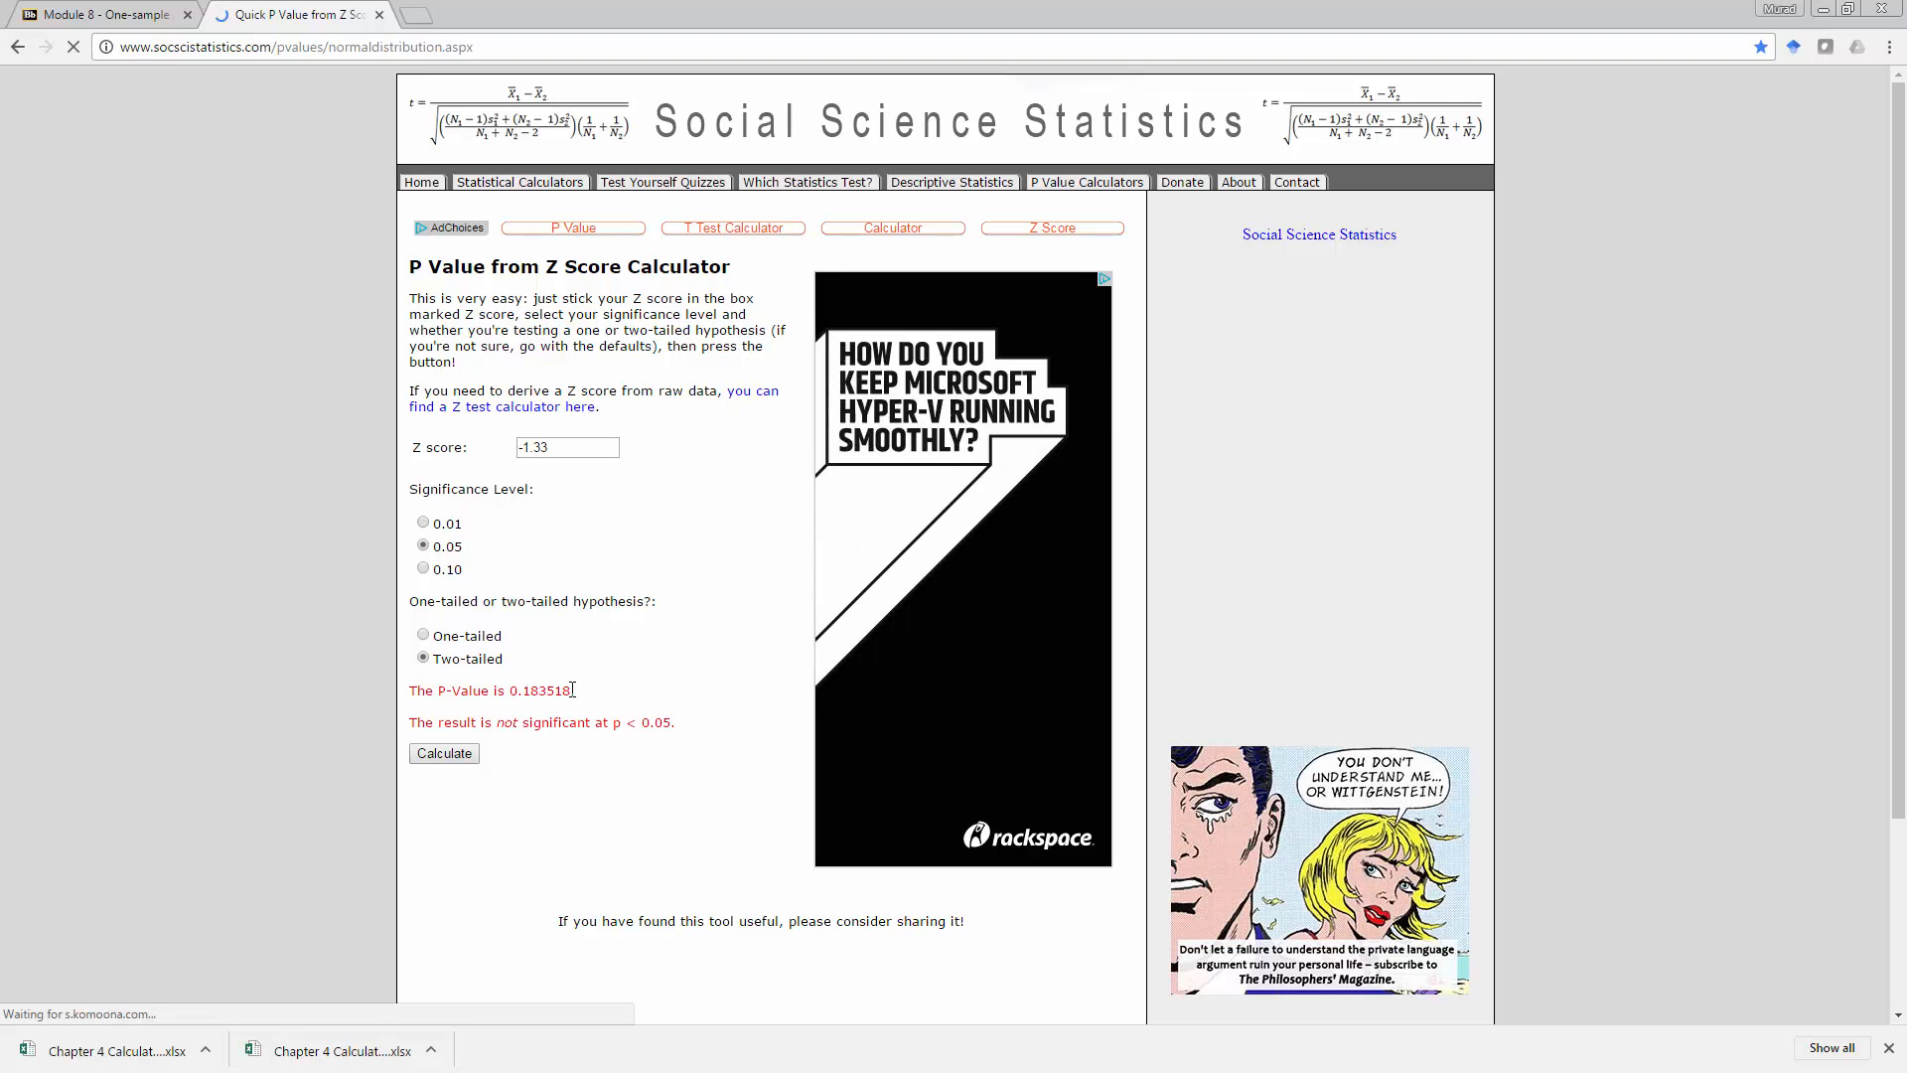
# Copy the calculated p-value 0.183518 and paste it after "P-value =" in step 3 of the Word document.
pyautogui.moveTo(572, 690); pyautogui.dragTo(508, 690)
pyautogui.hotkey('ctrl', 'c')
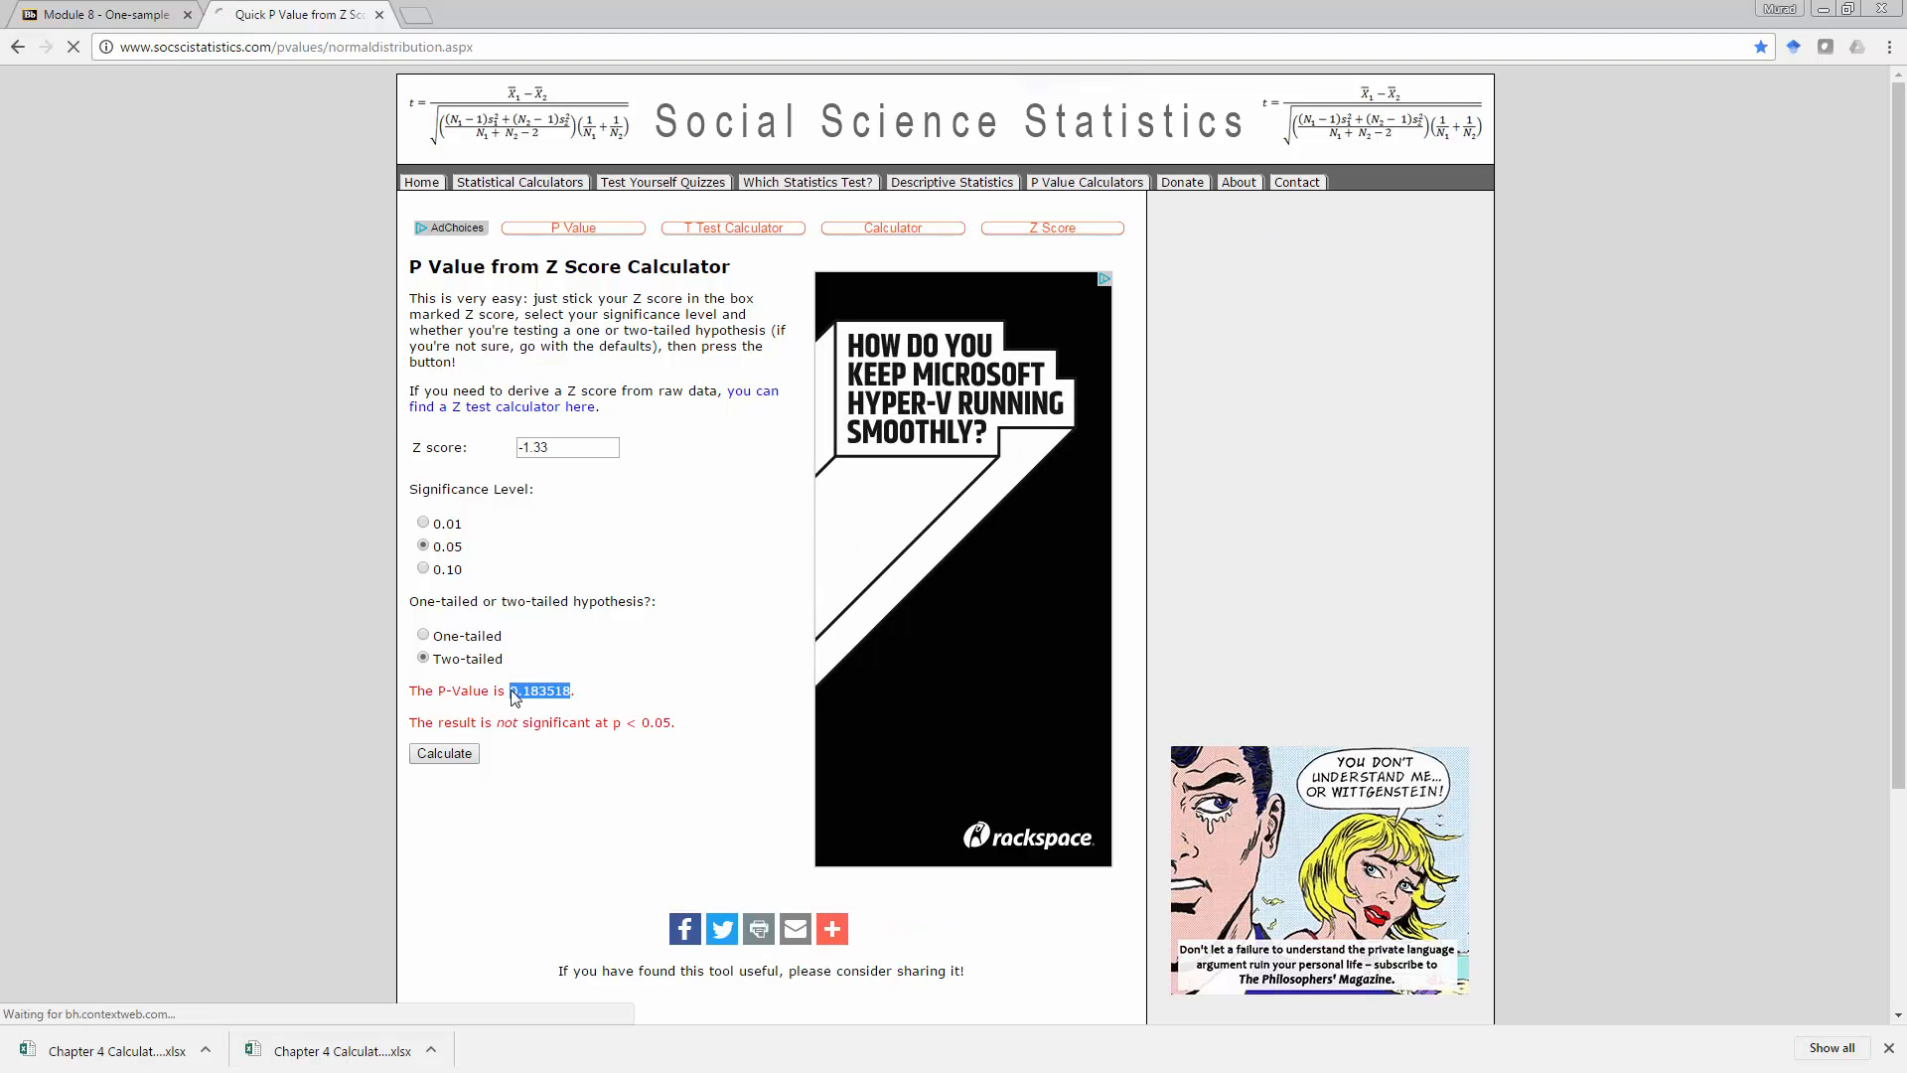
pyautogui.click(1824, 9)
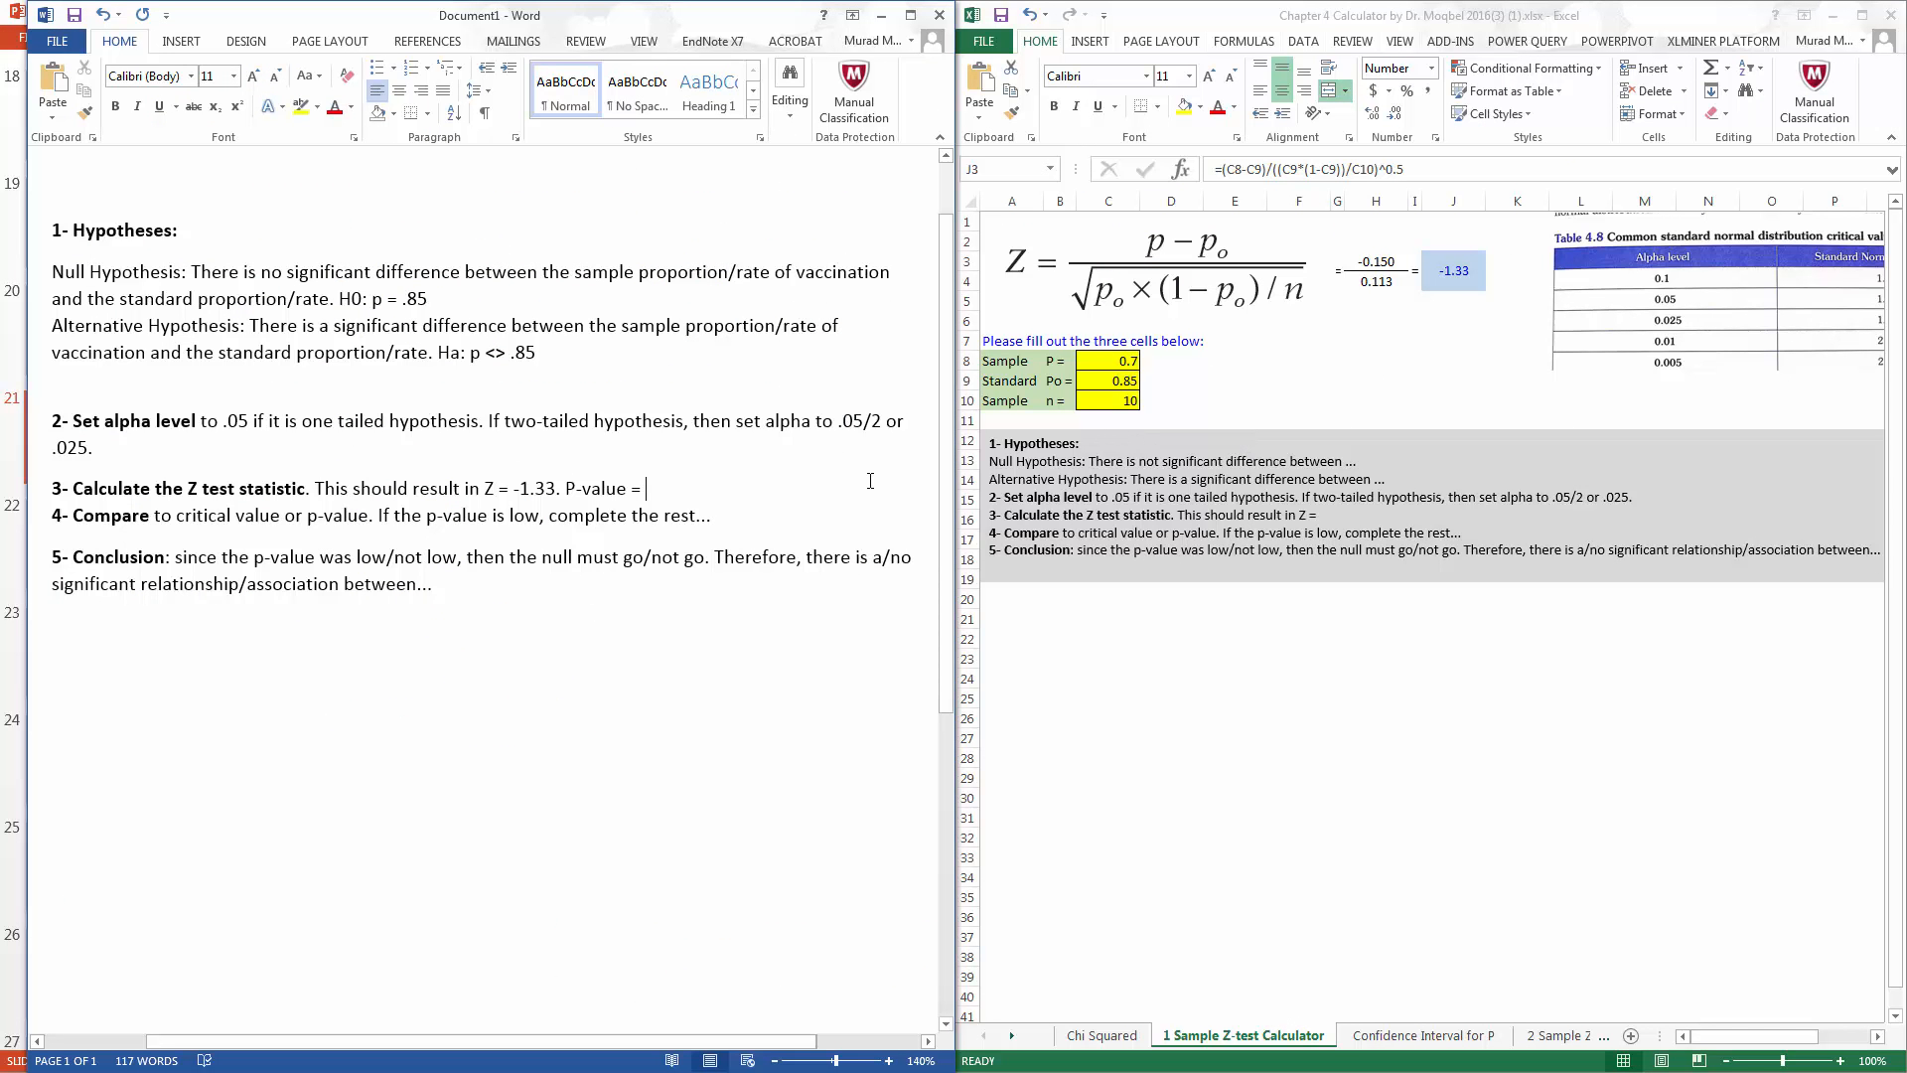
pyautogui.hotkey('ctrl', 'v')
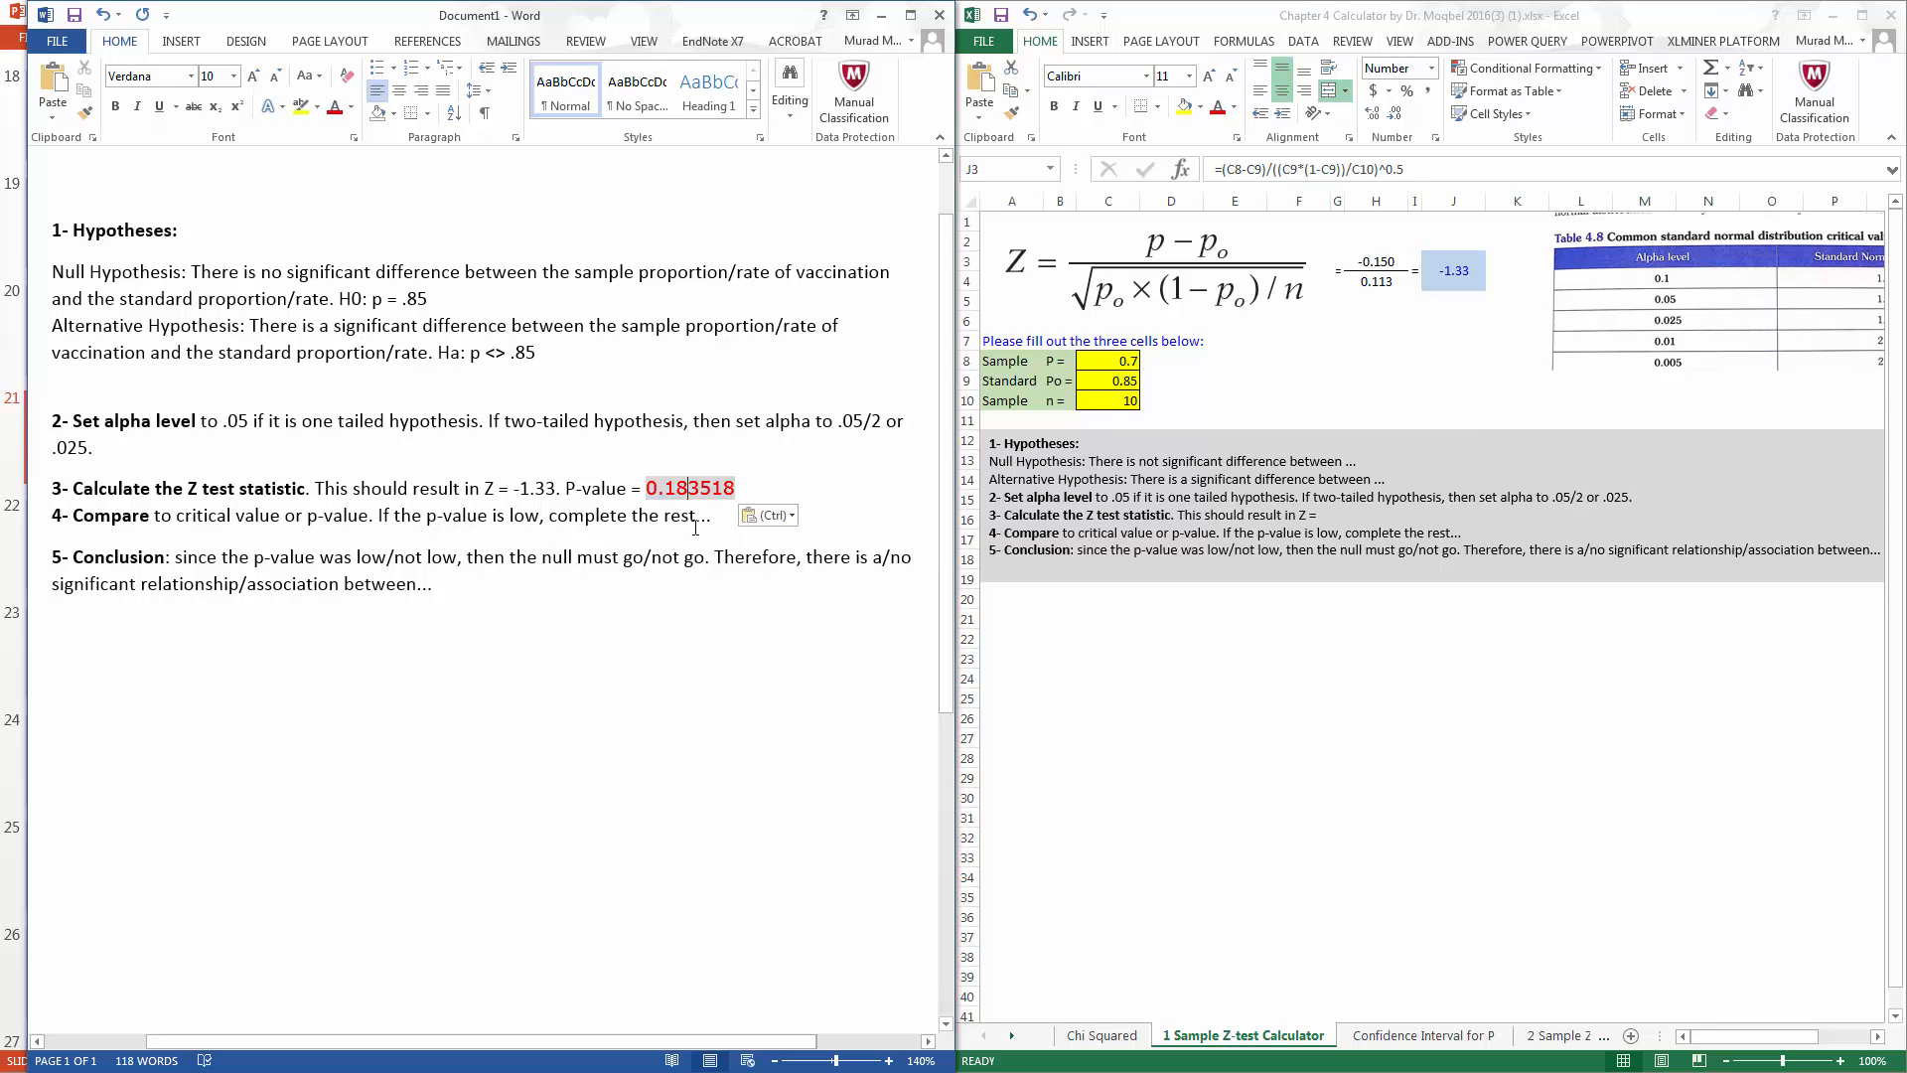
pyautogui.moveTo(735, 488); pyautogui.dragTo(646, 491)
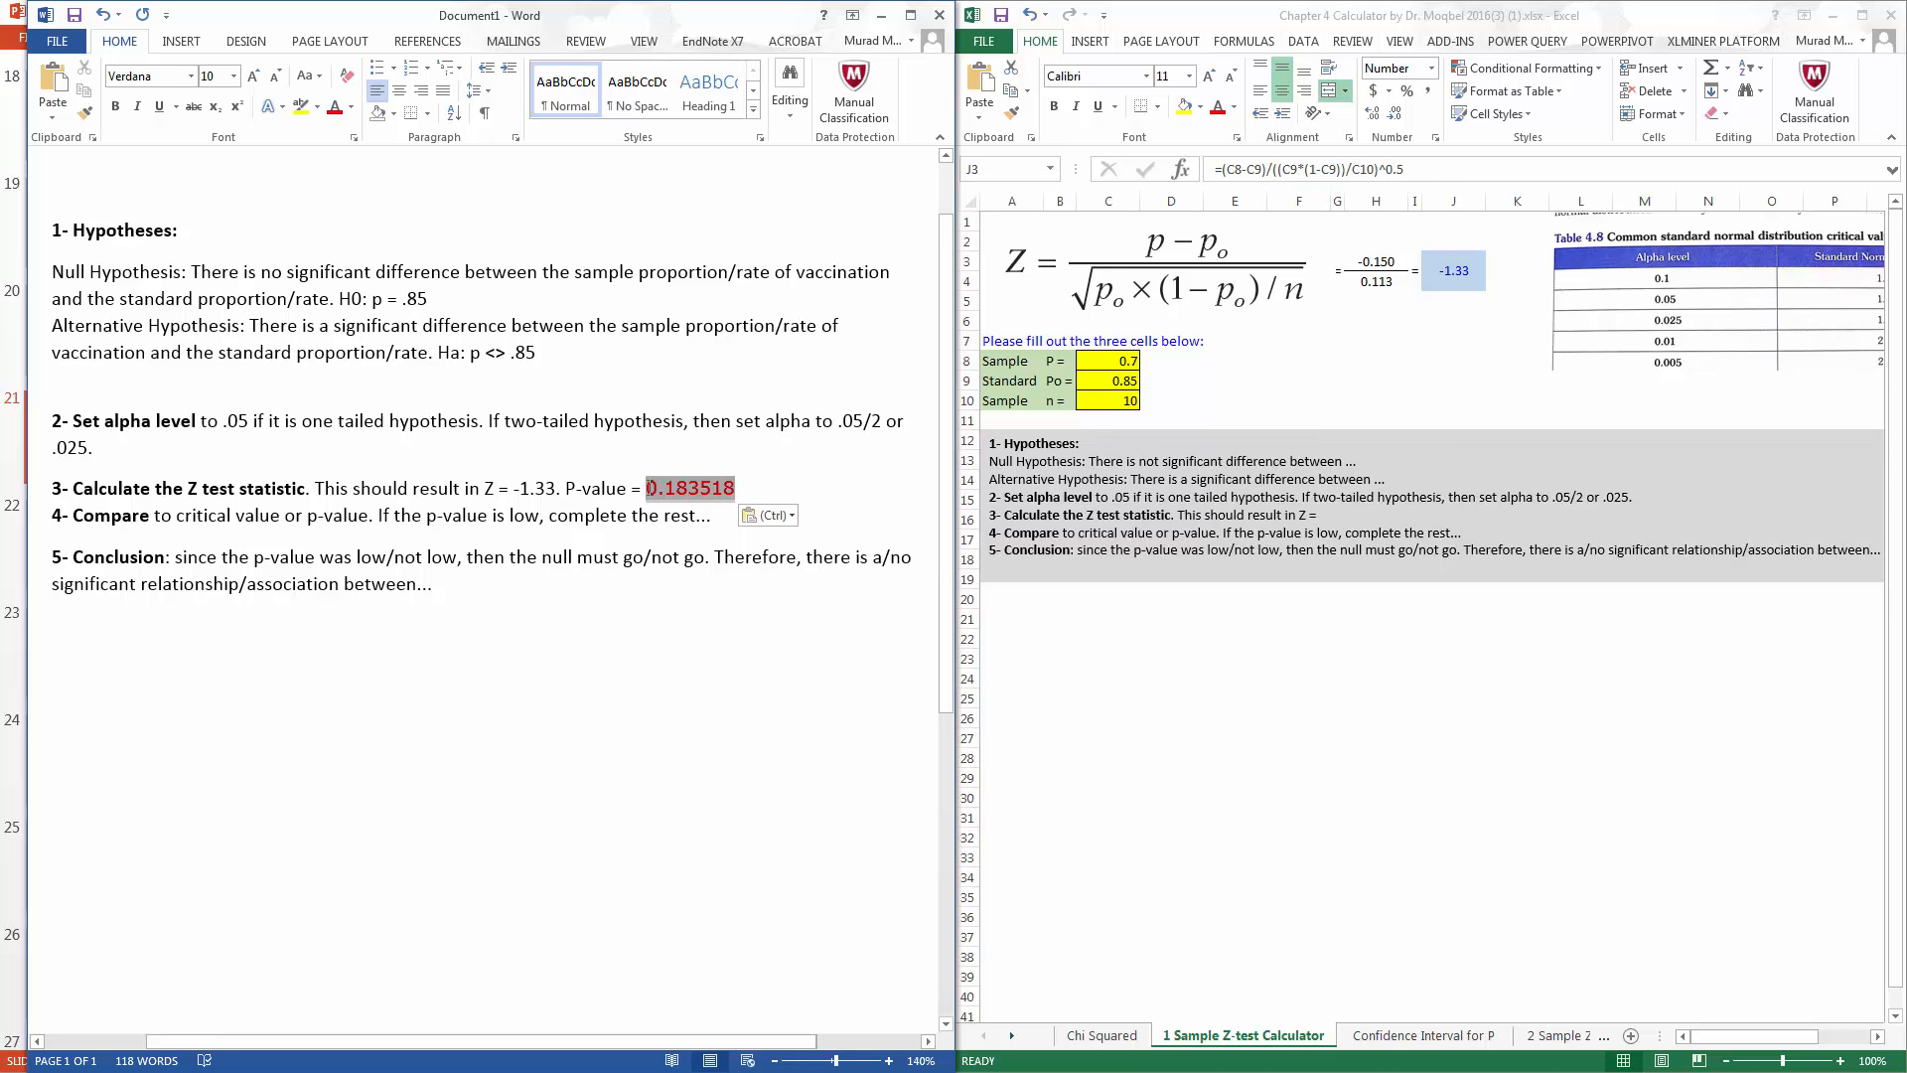
pyautogui.click(670, 491)
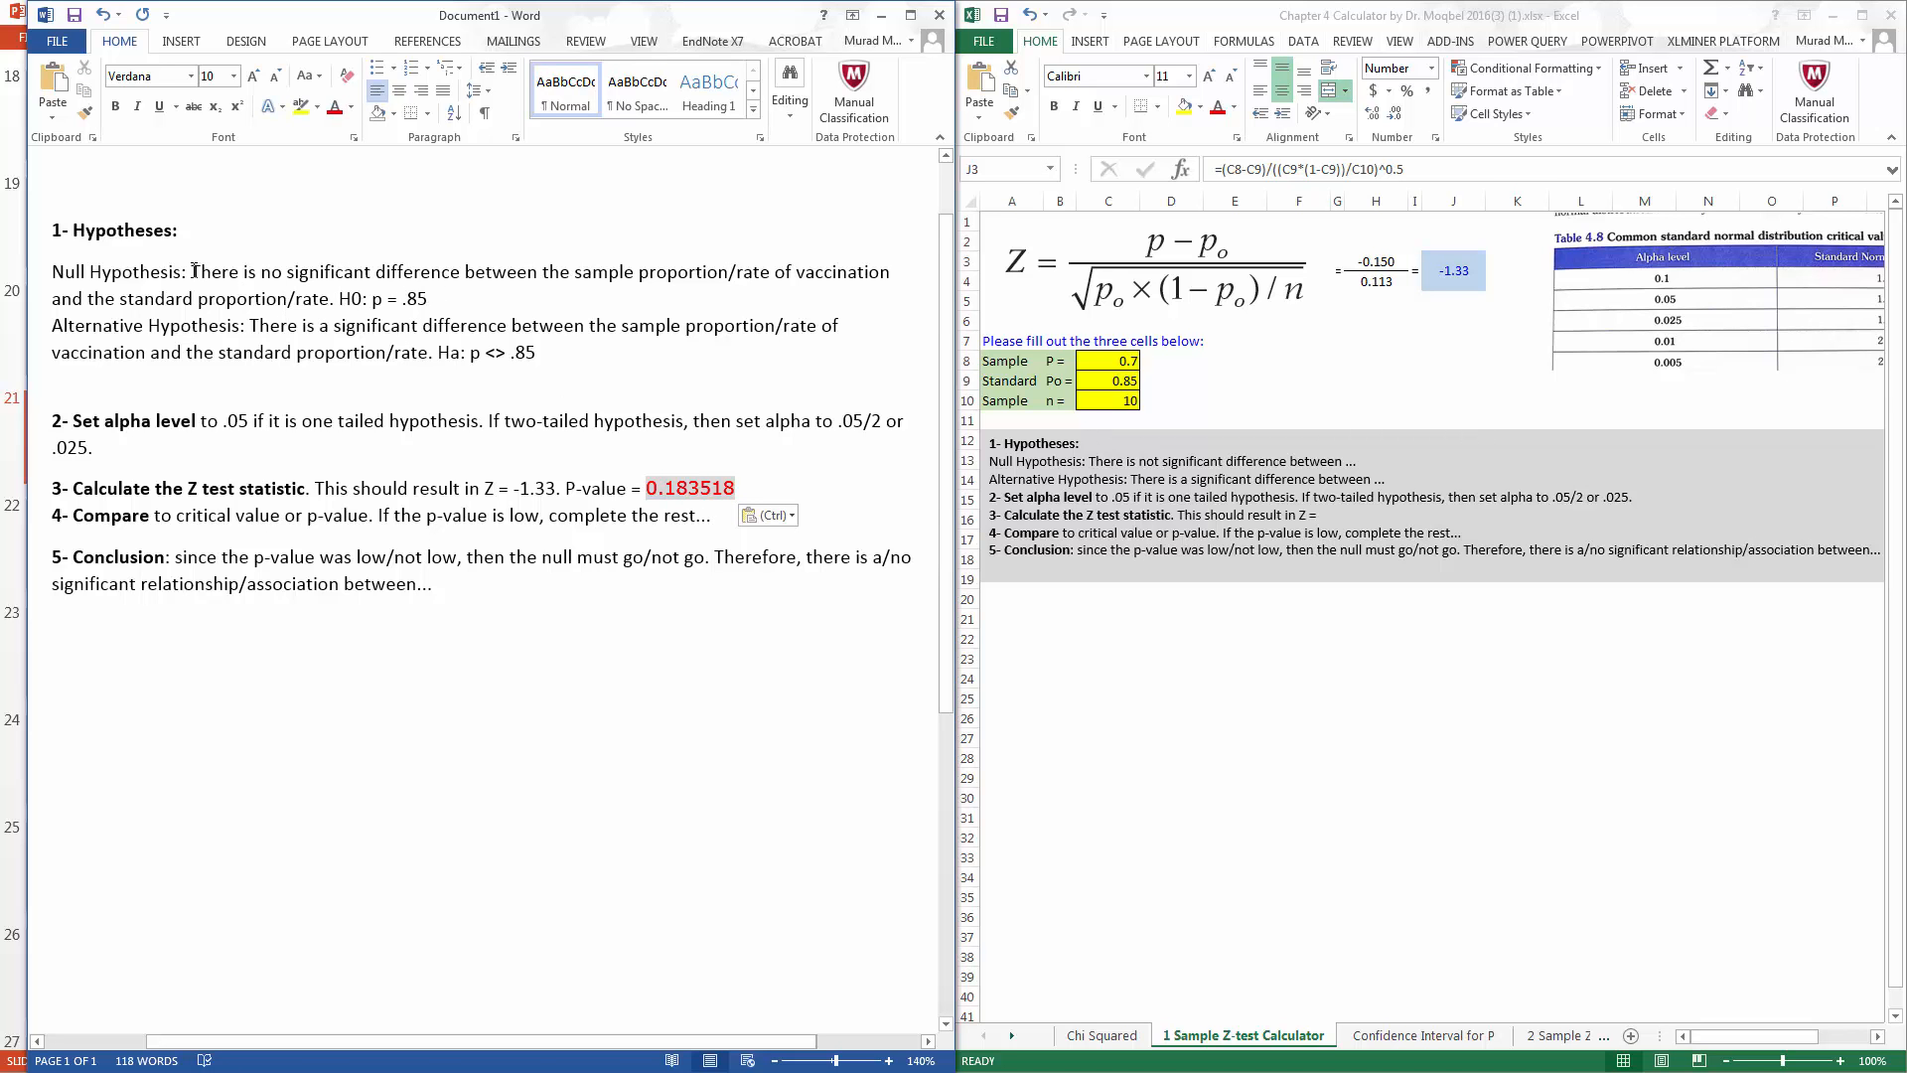
# Copy the null hypothesis sentence below the Conclusion paragraph, end it with a period, and make the copy bold.
pyautogui.moveTo(195, 271); pyautogui.dragTo(328, 297)
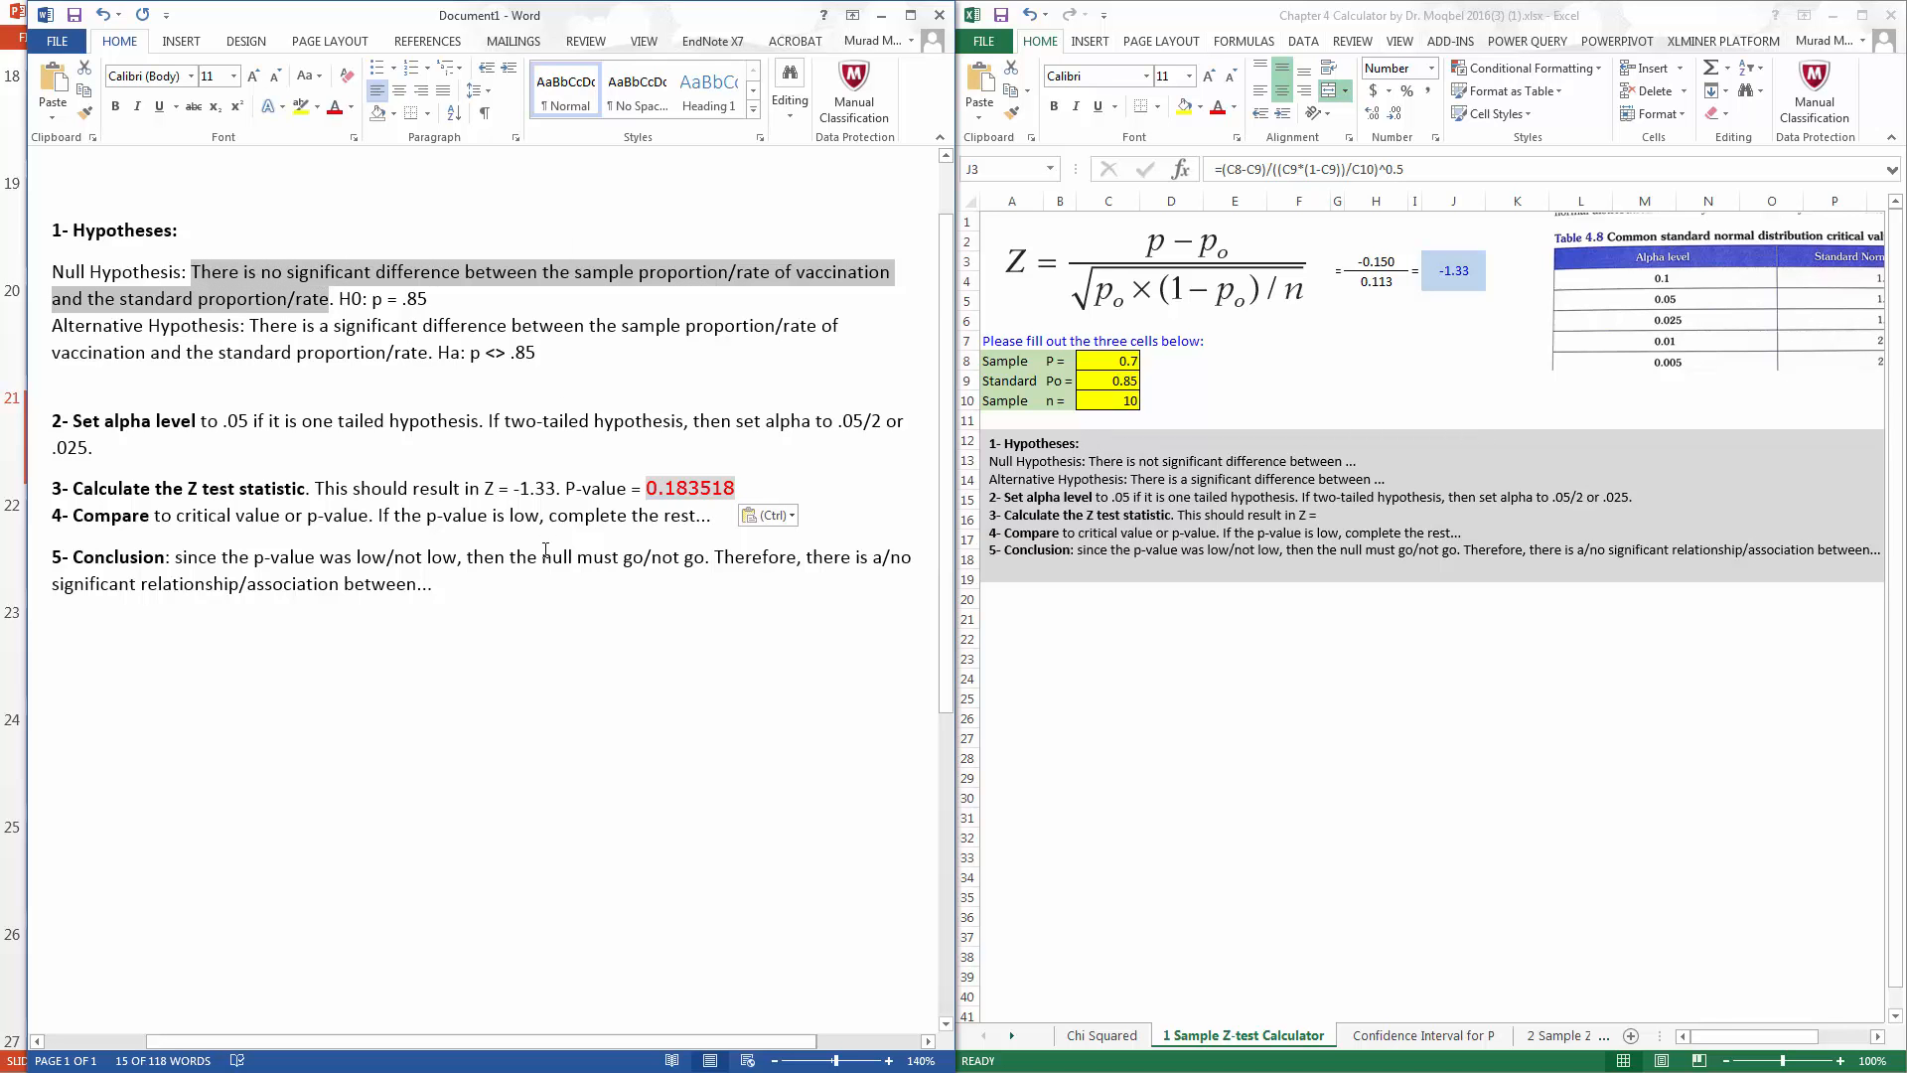
pyautogui.hotkey('ctrl', 'c')
pyautogui.click(532, 610)
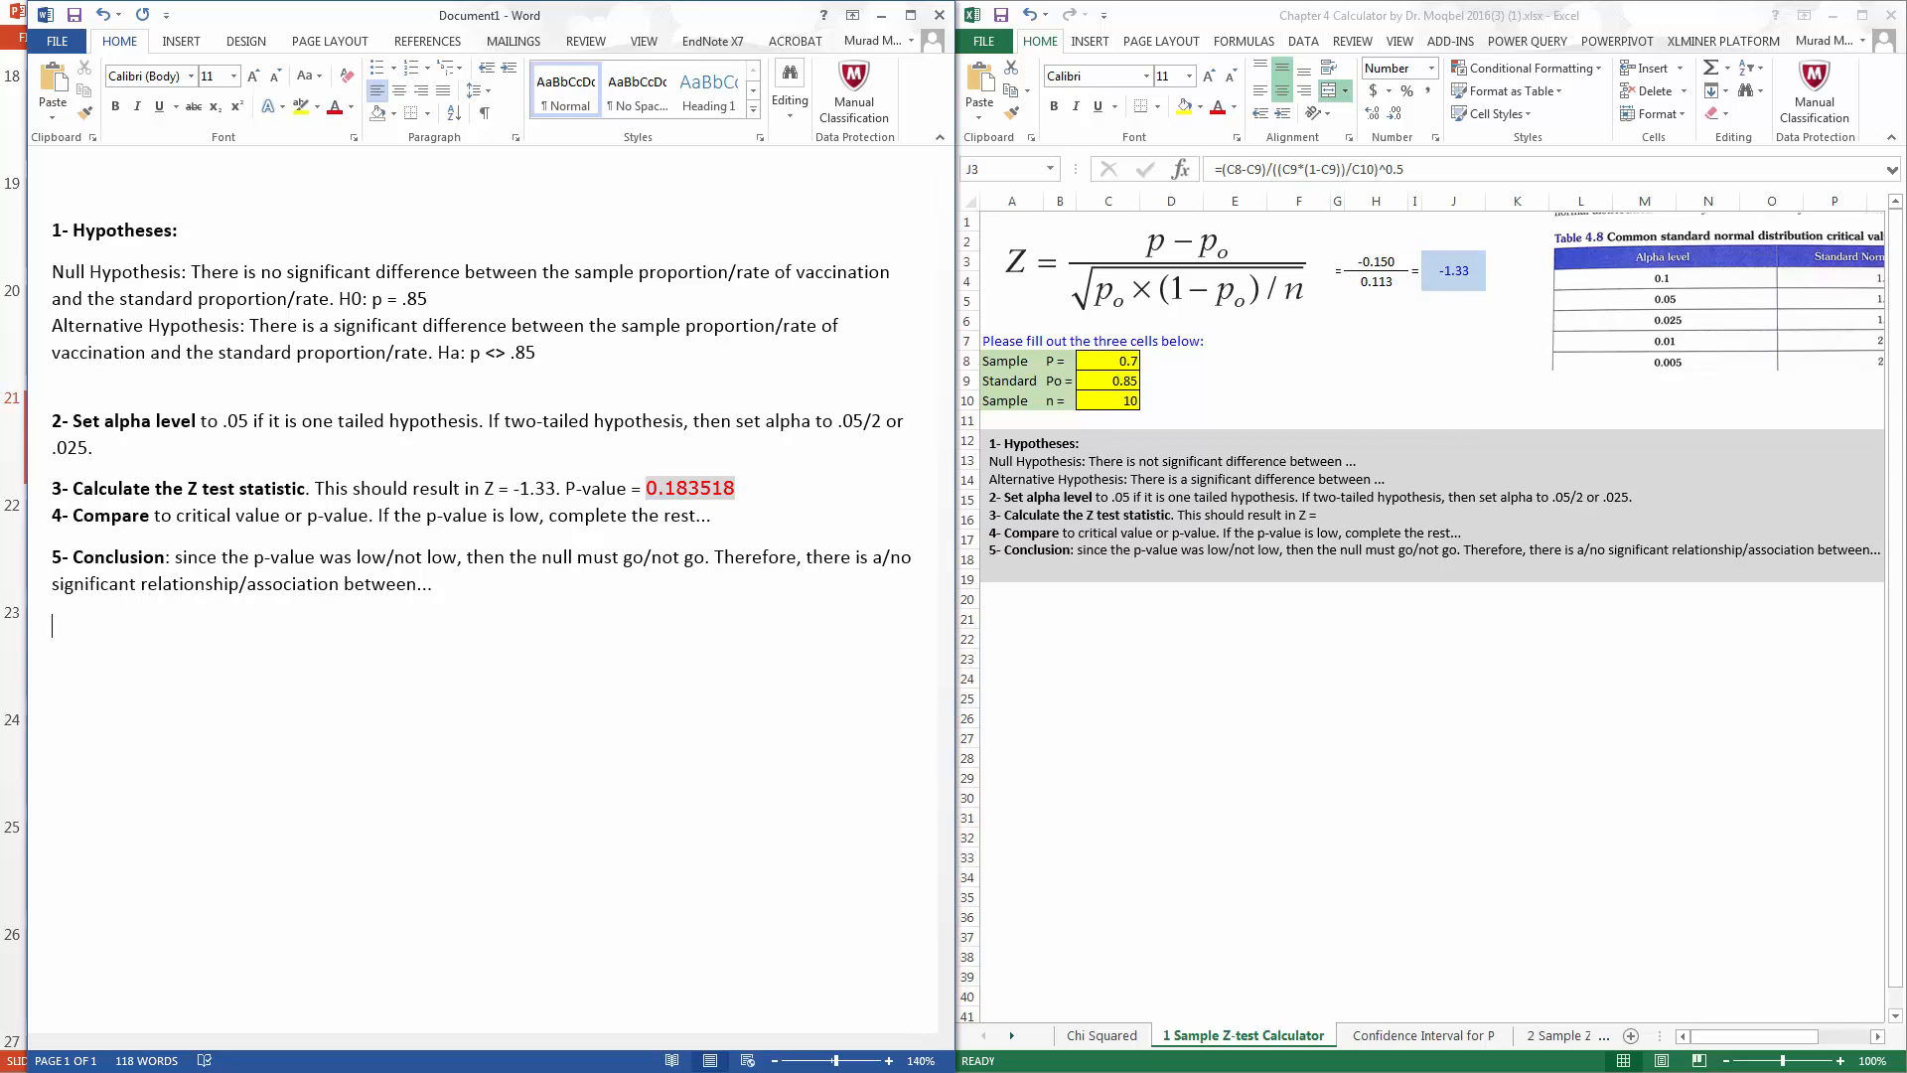
pyautogui.hotkey('ctrl', 'v')
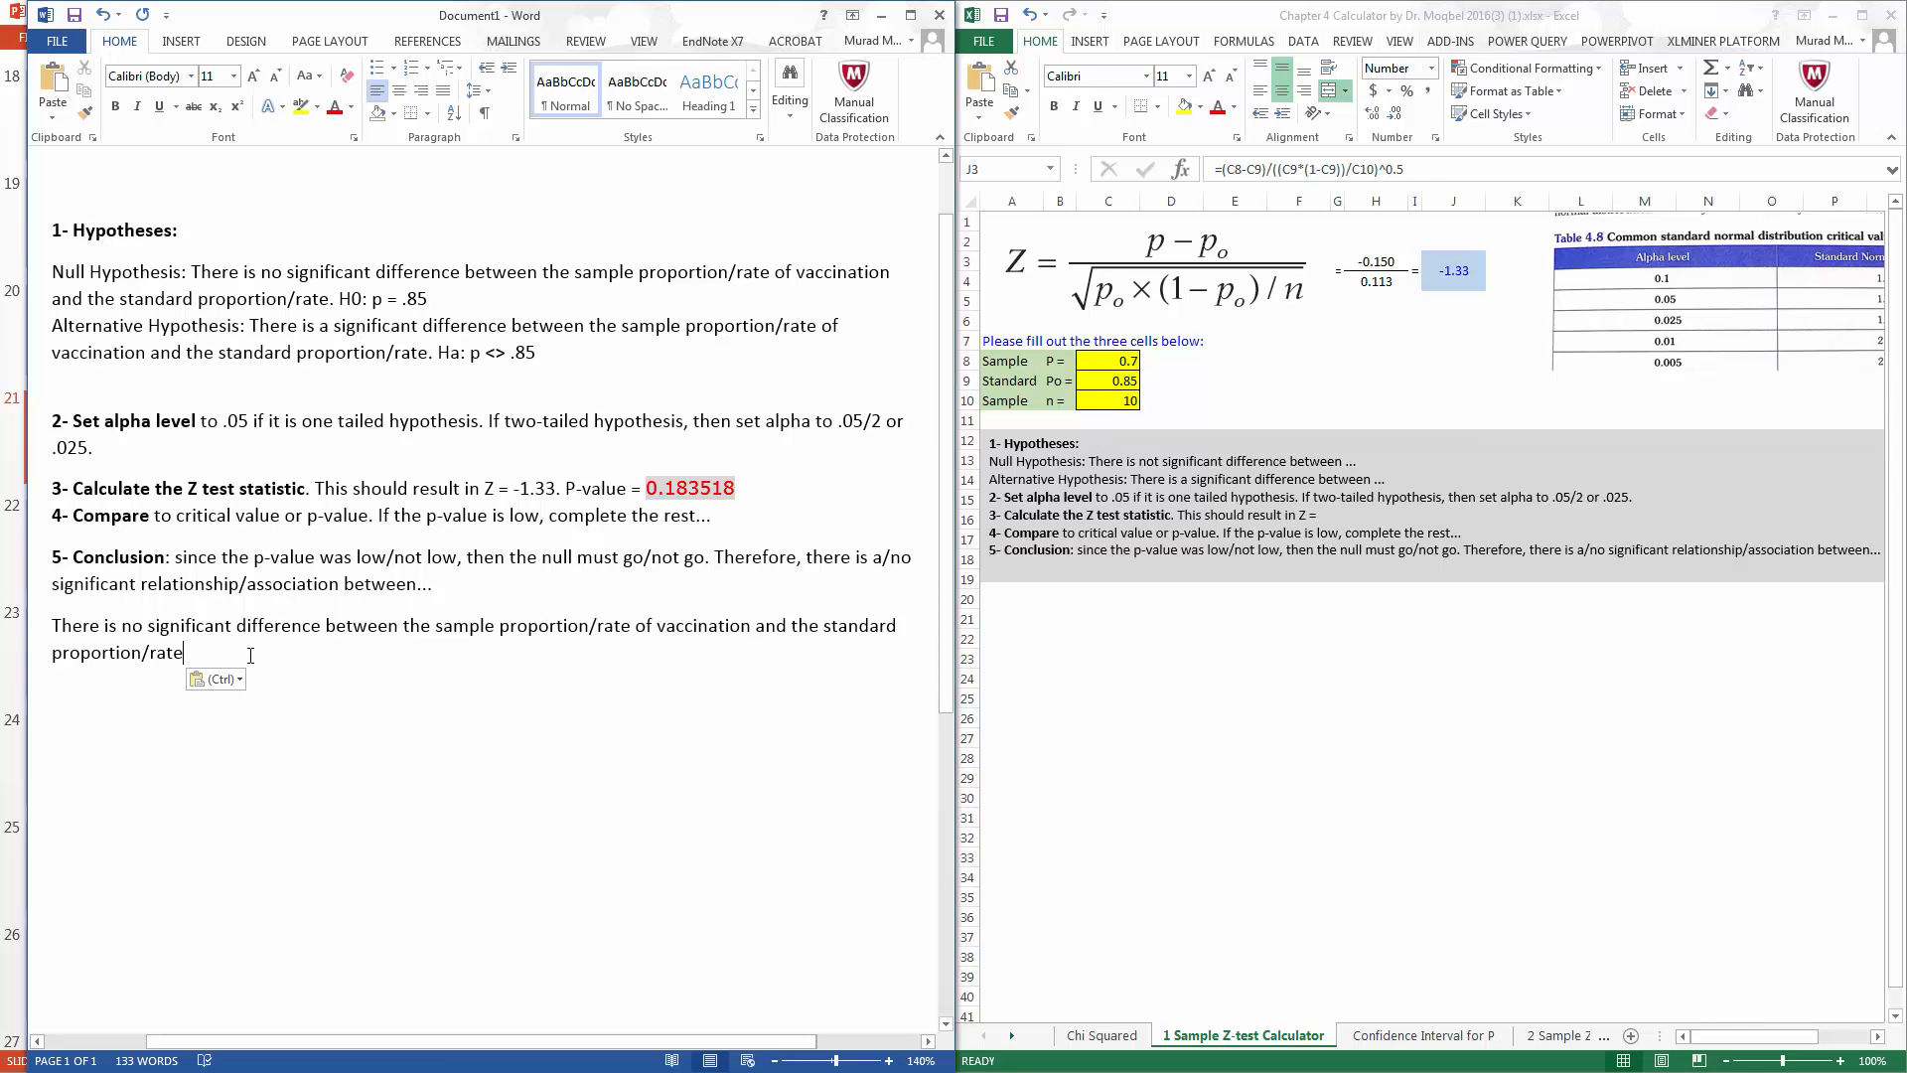
pyautogui.write('.')
pyautogui.moveTo(191, 653); pyautogui.dragTo(53, 632)
pyautogui.click(66, 608)
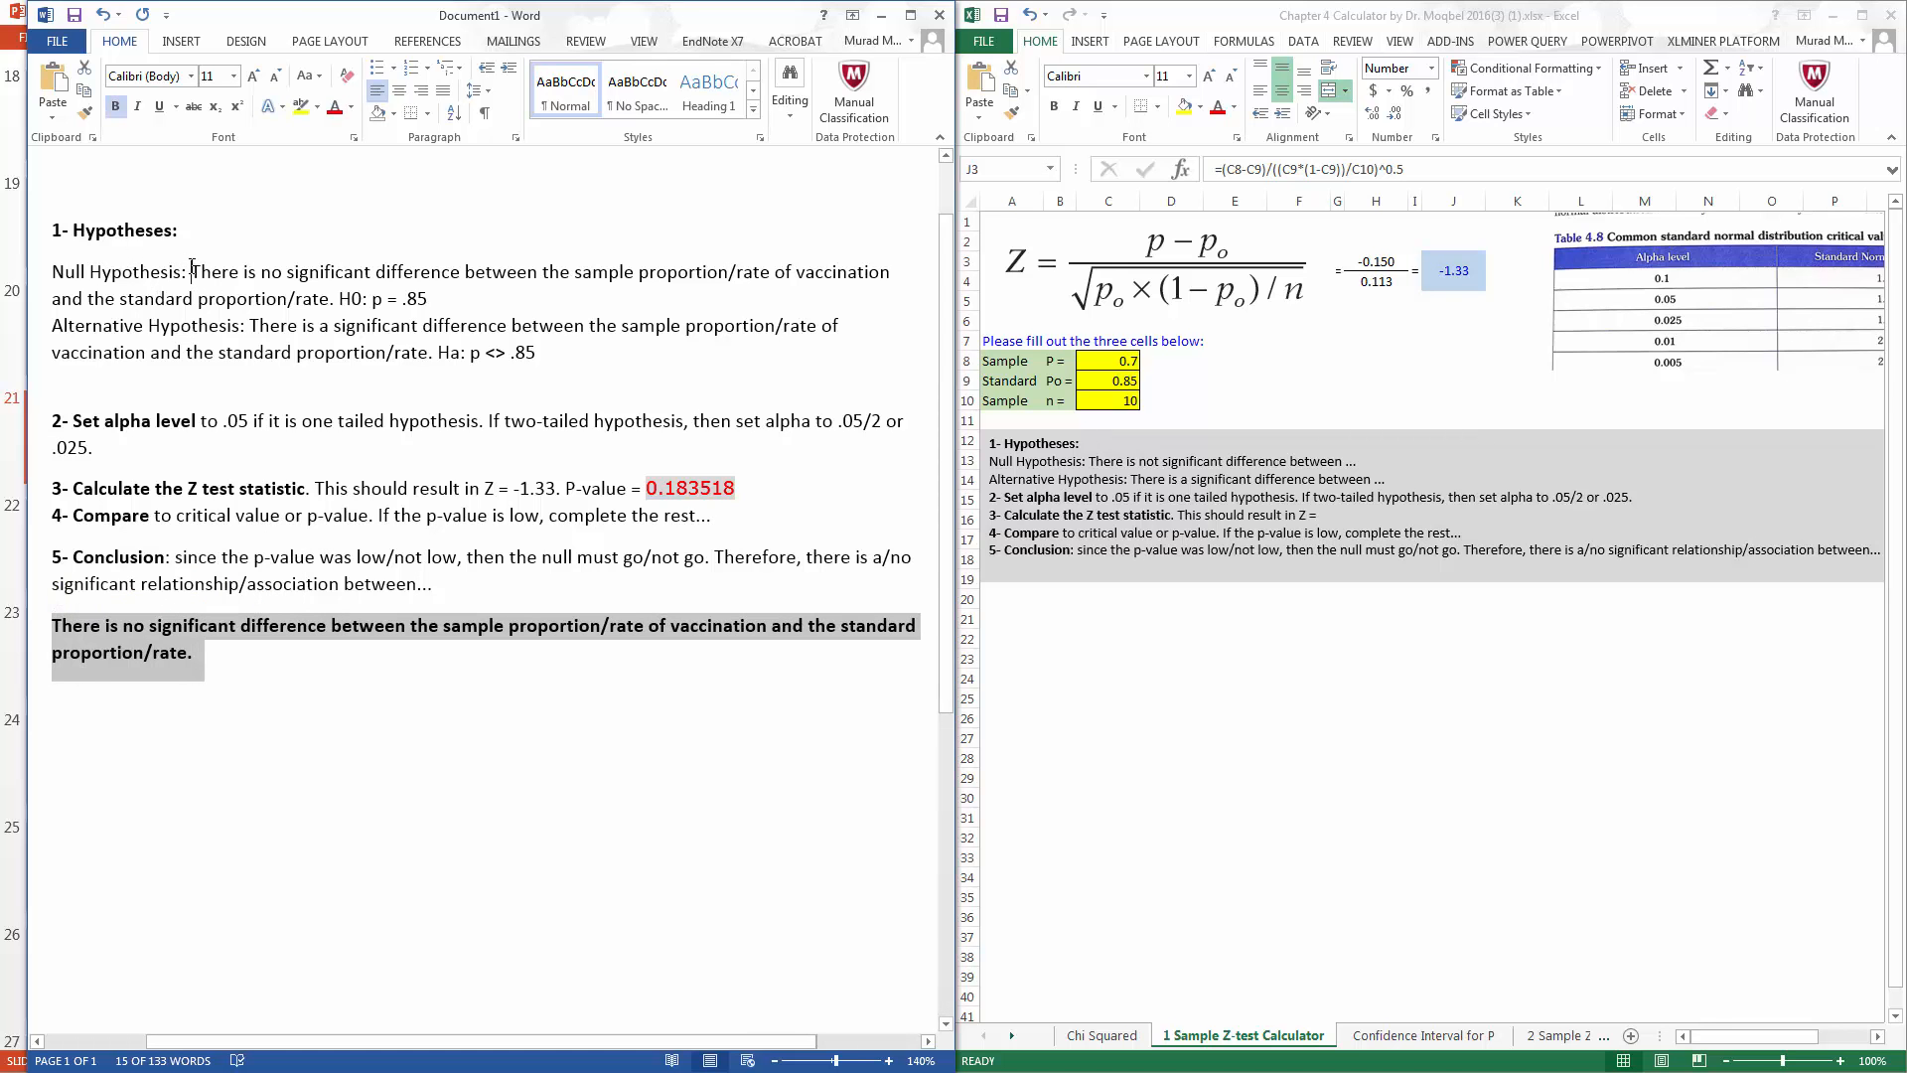
pyautogui.click(191, 268)
pyautogui.click(670, 488)
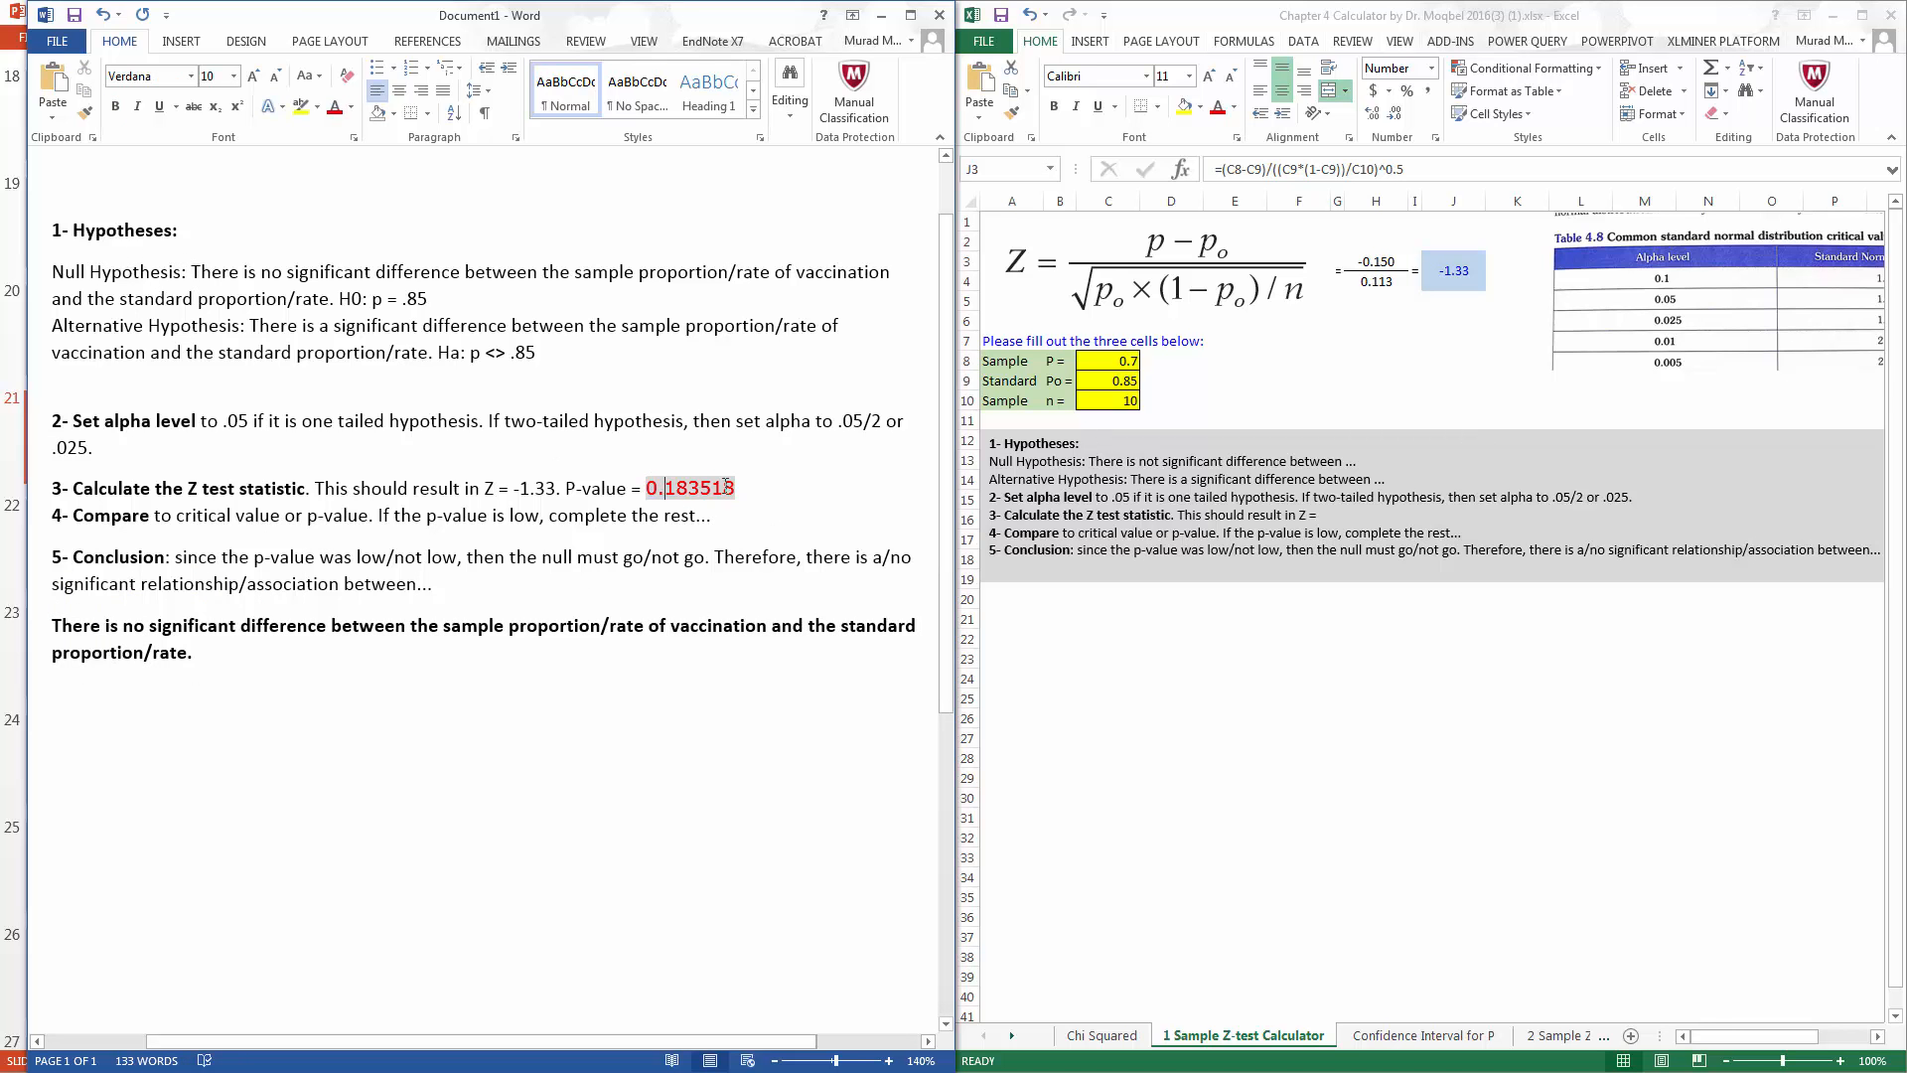
# Switch to the Chapter 4 PowerPoint deck and review the In-class Exercise on slide 23, highlighting 293 in the first bullet.
pyautogui.click(880, 15)
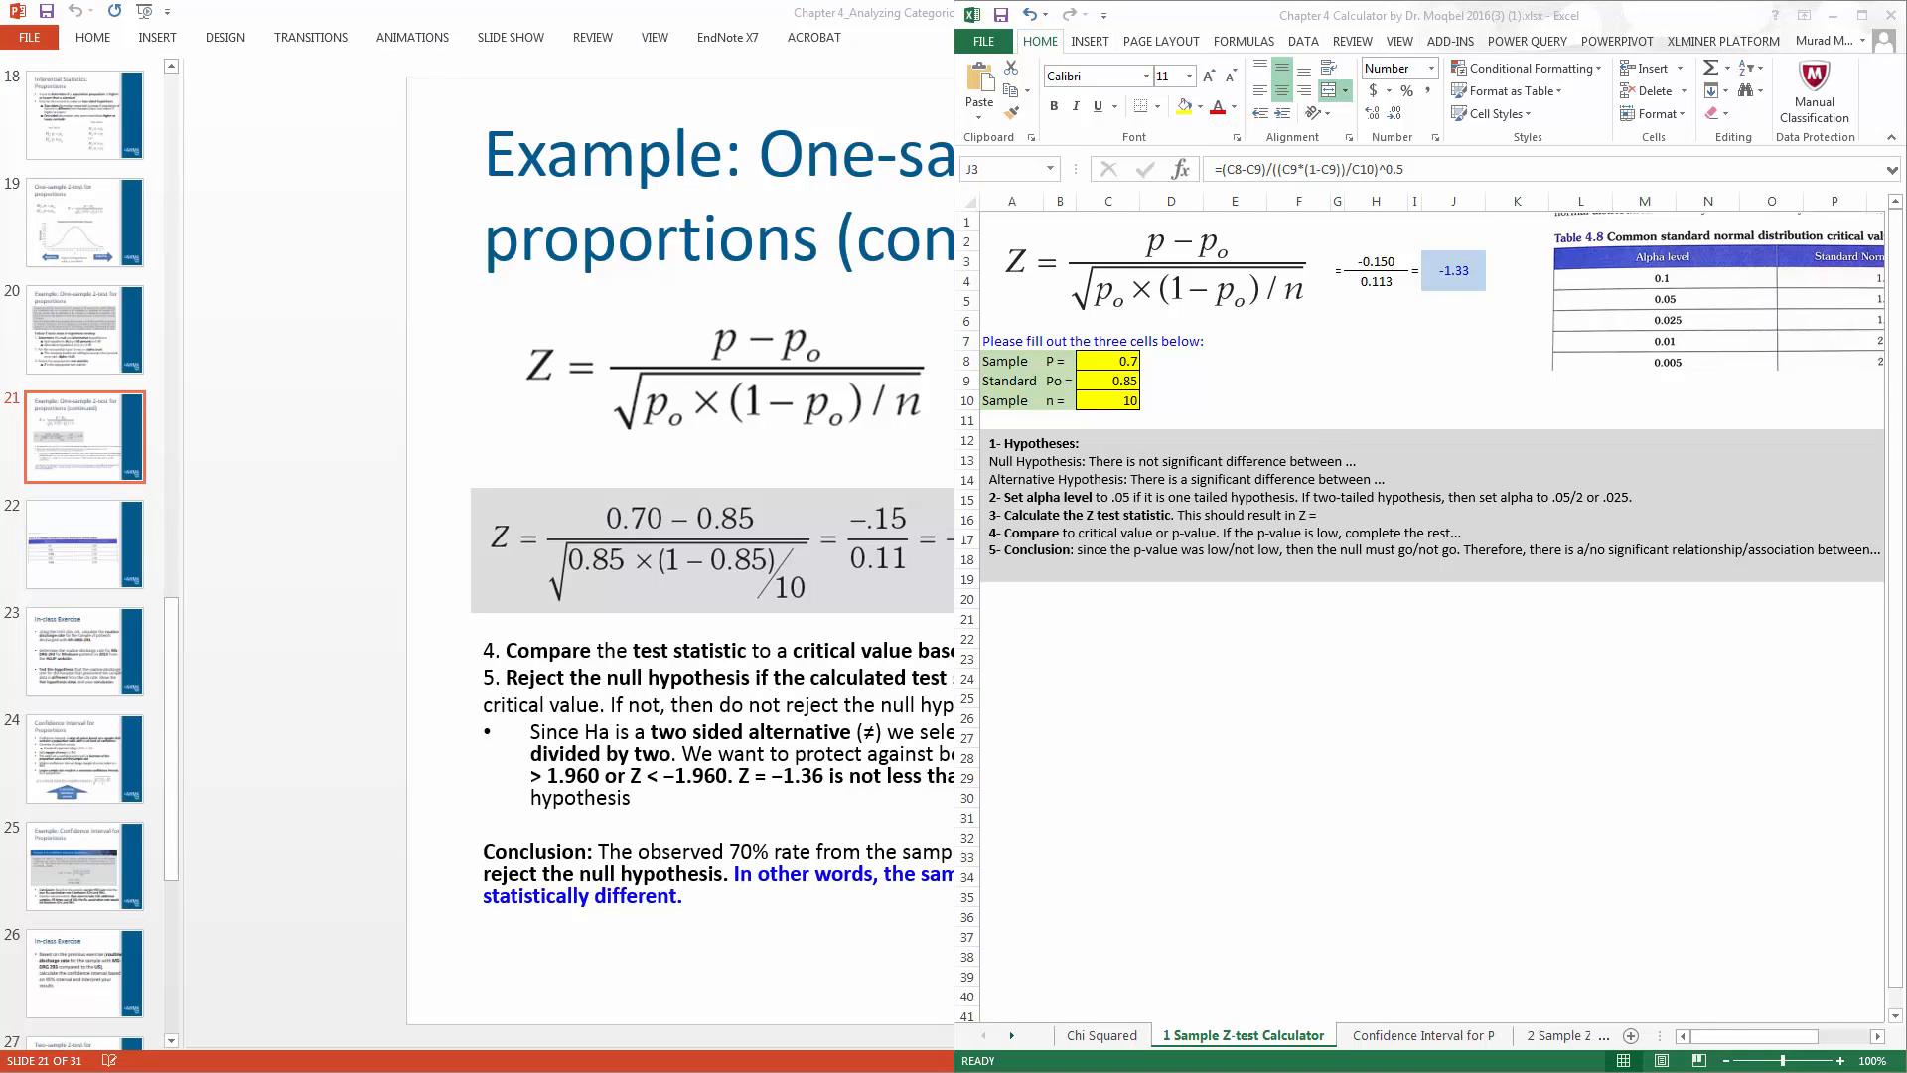
pyautogui.click(347, 546)
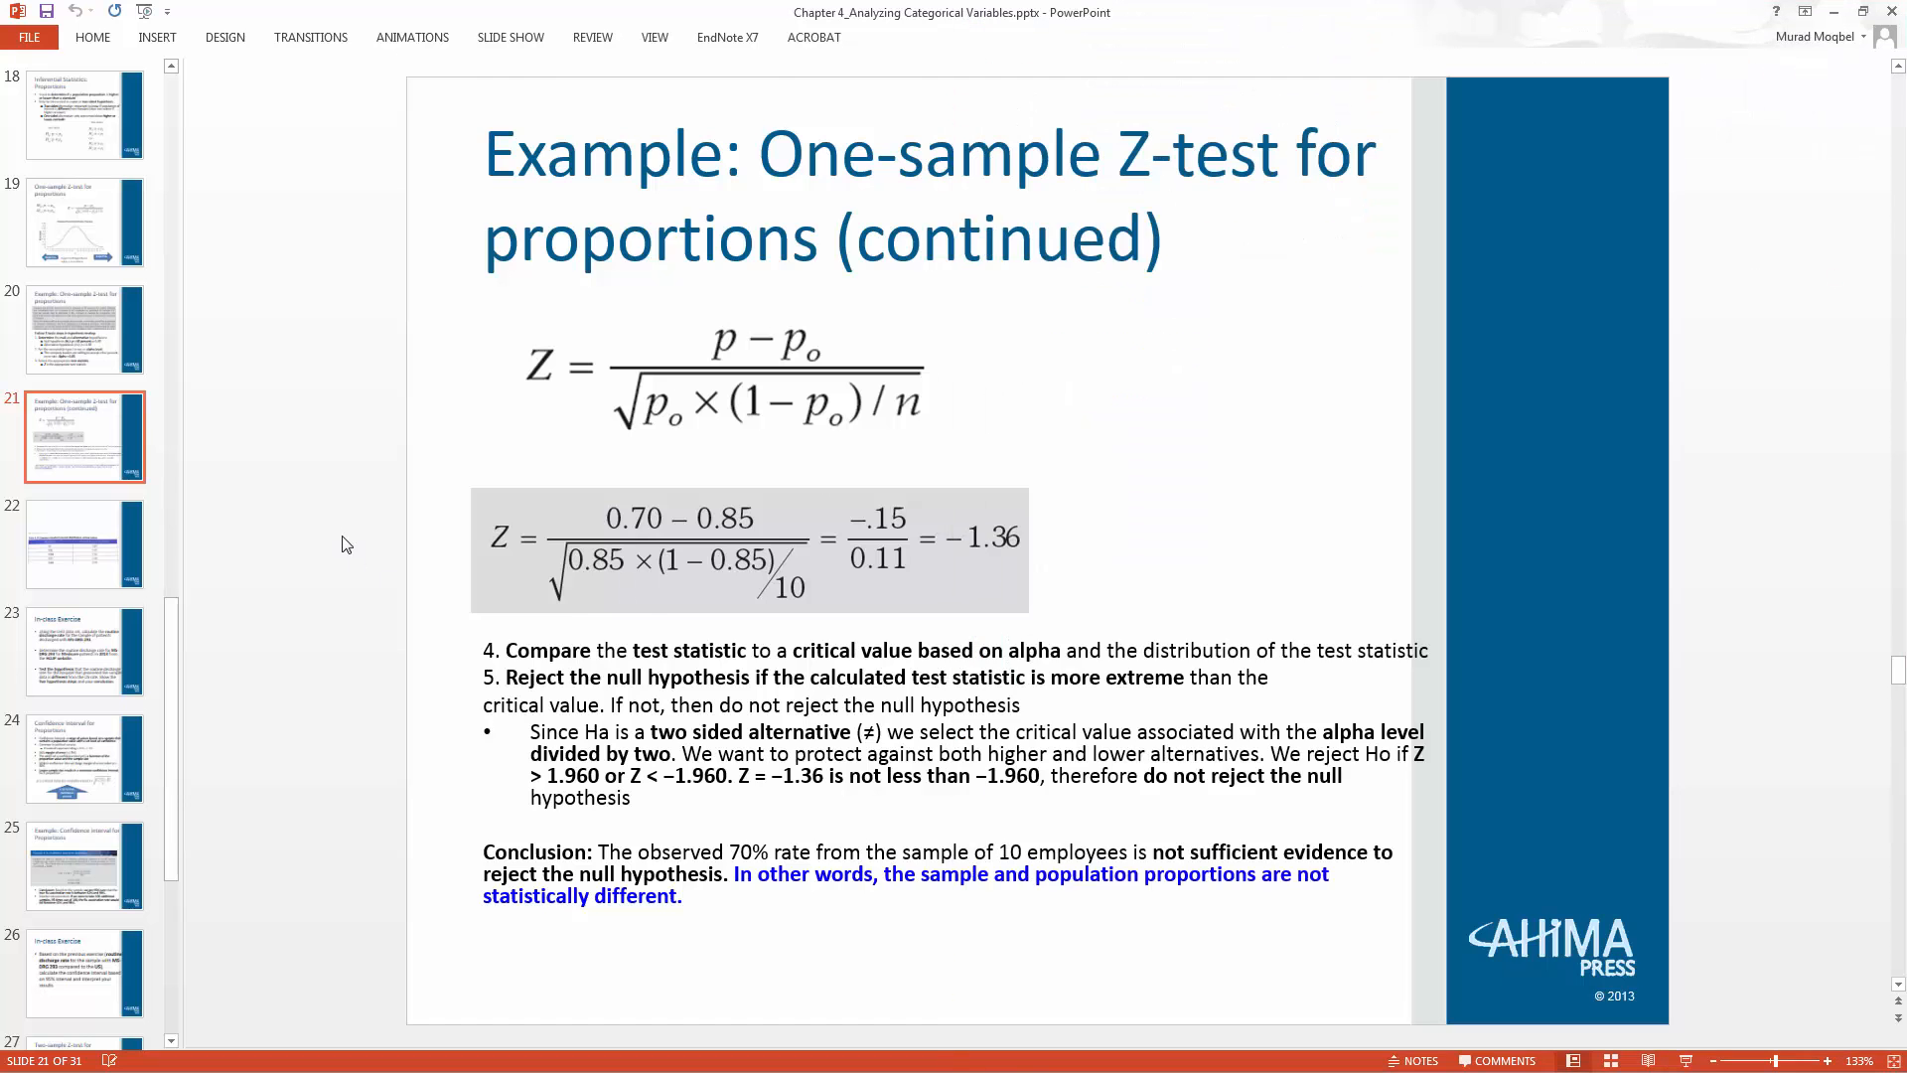
pyautogui.scroll(-1, 345, 544)
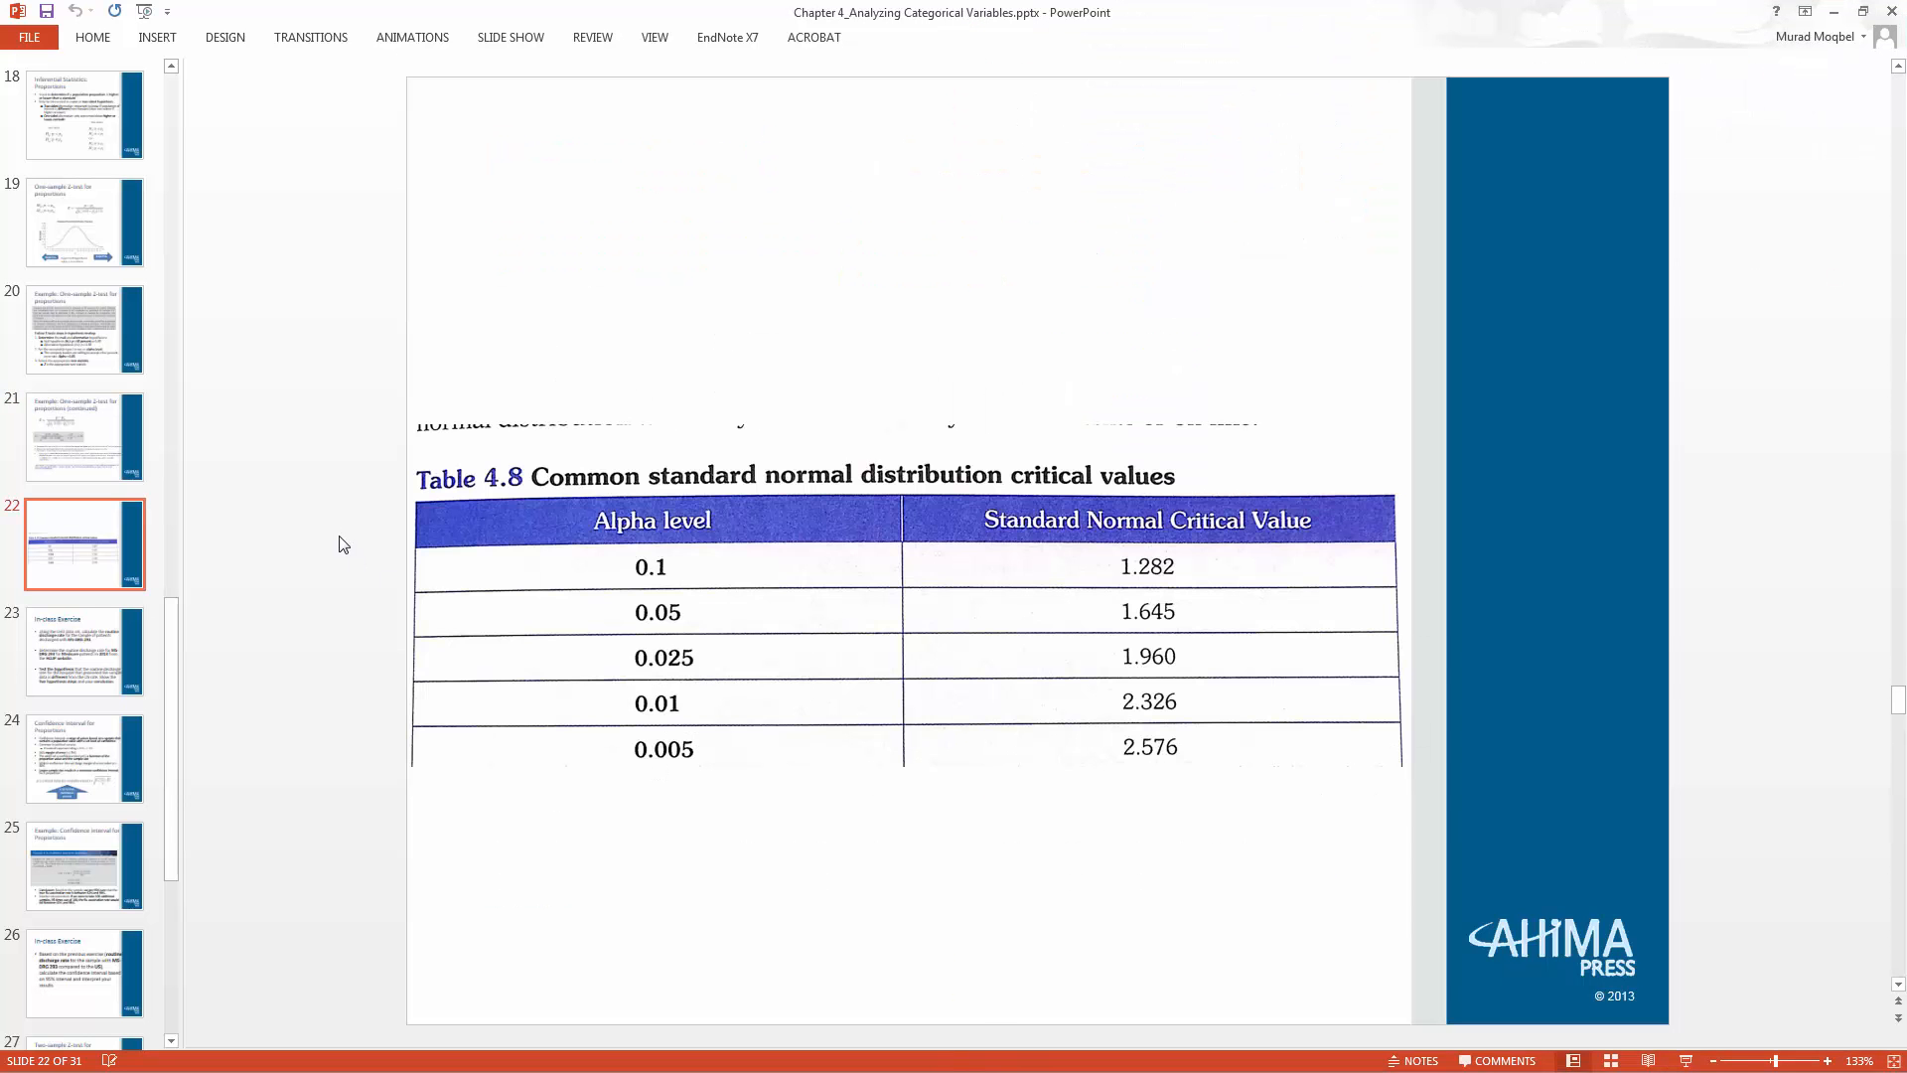
pyautogui.scroll(-1, 342, 544)
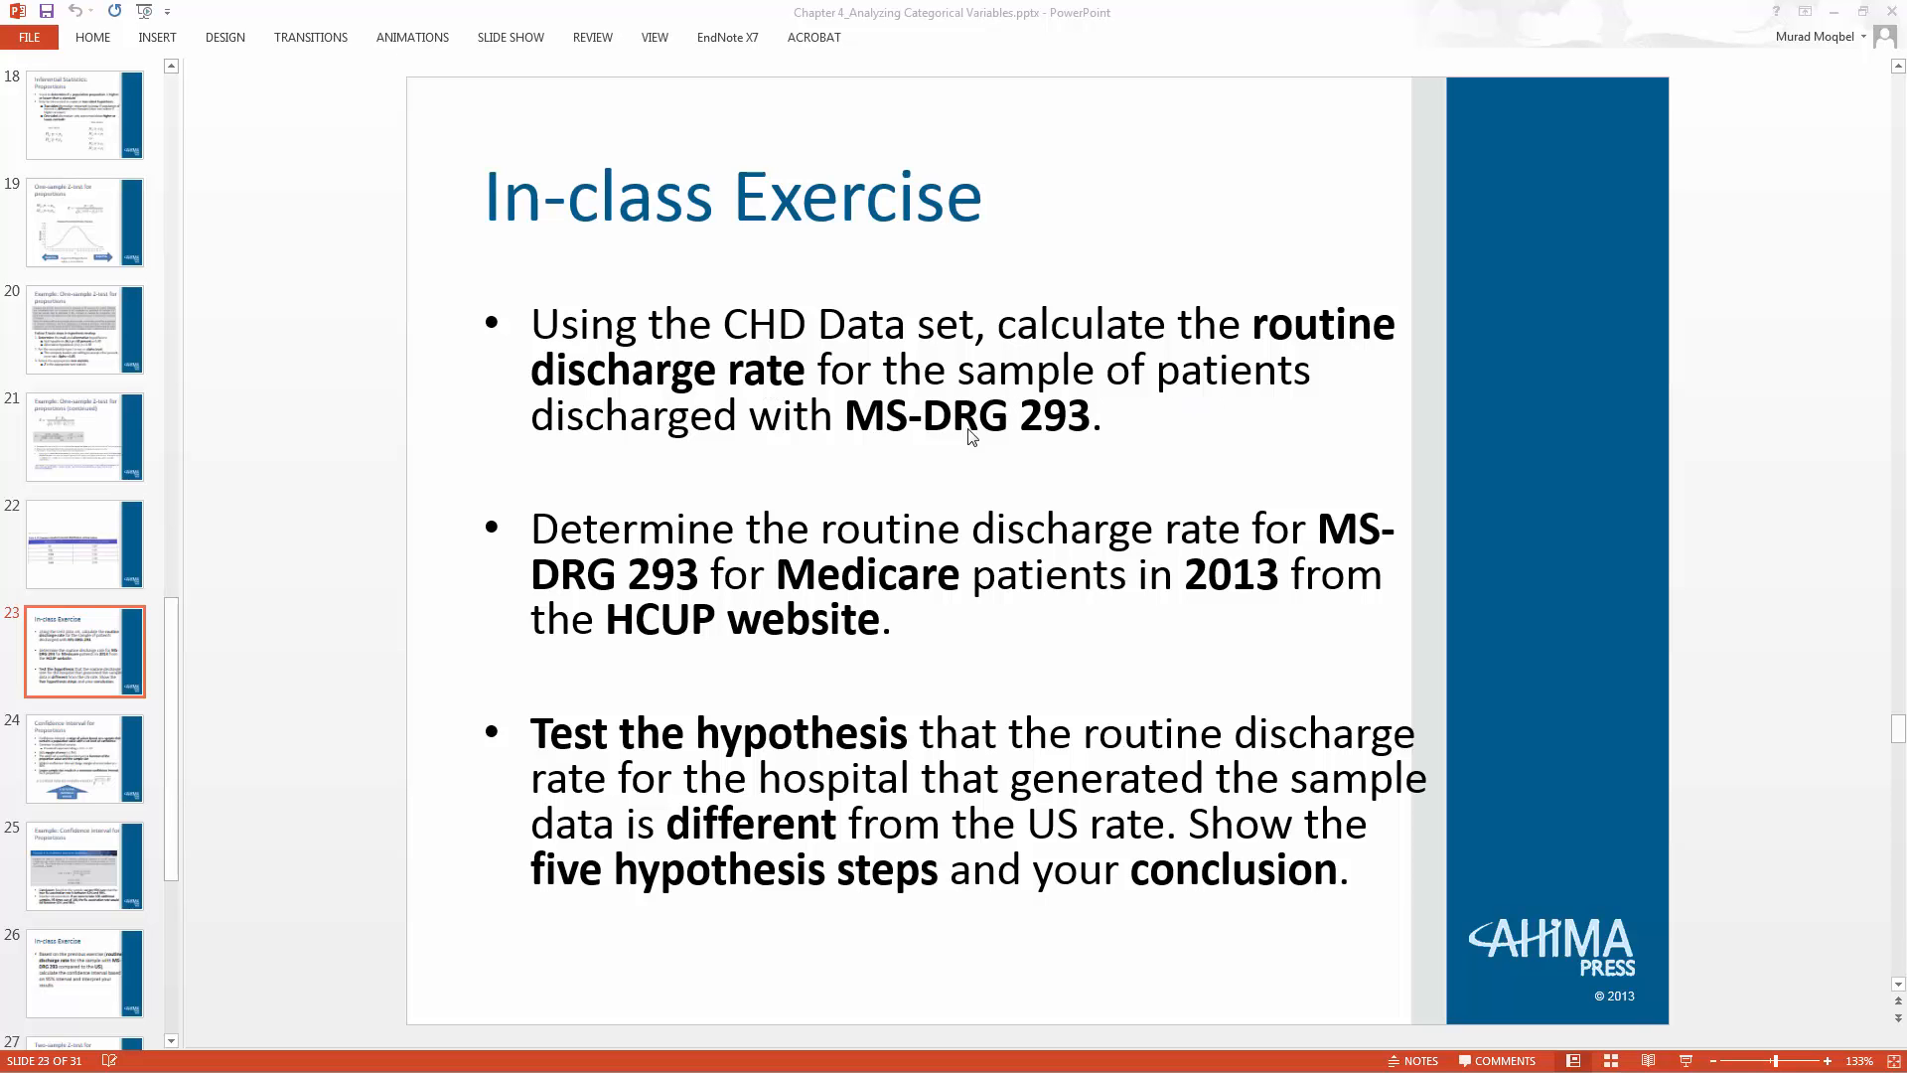
pyautogui.click(1065, 417)
pyautogui.moveTo(1028, 417); pyautogui.dragTo(1090, 417)
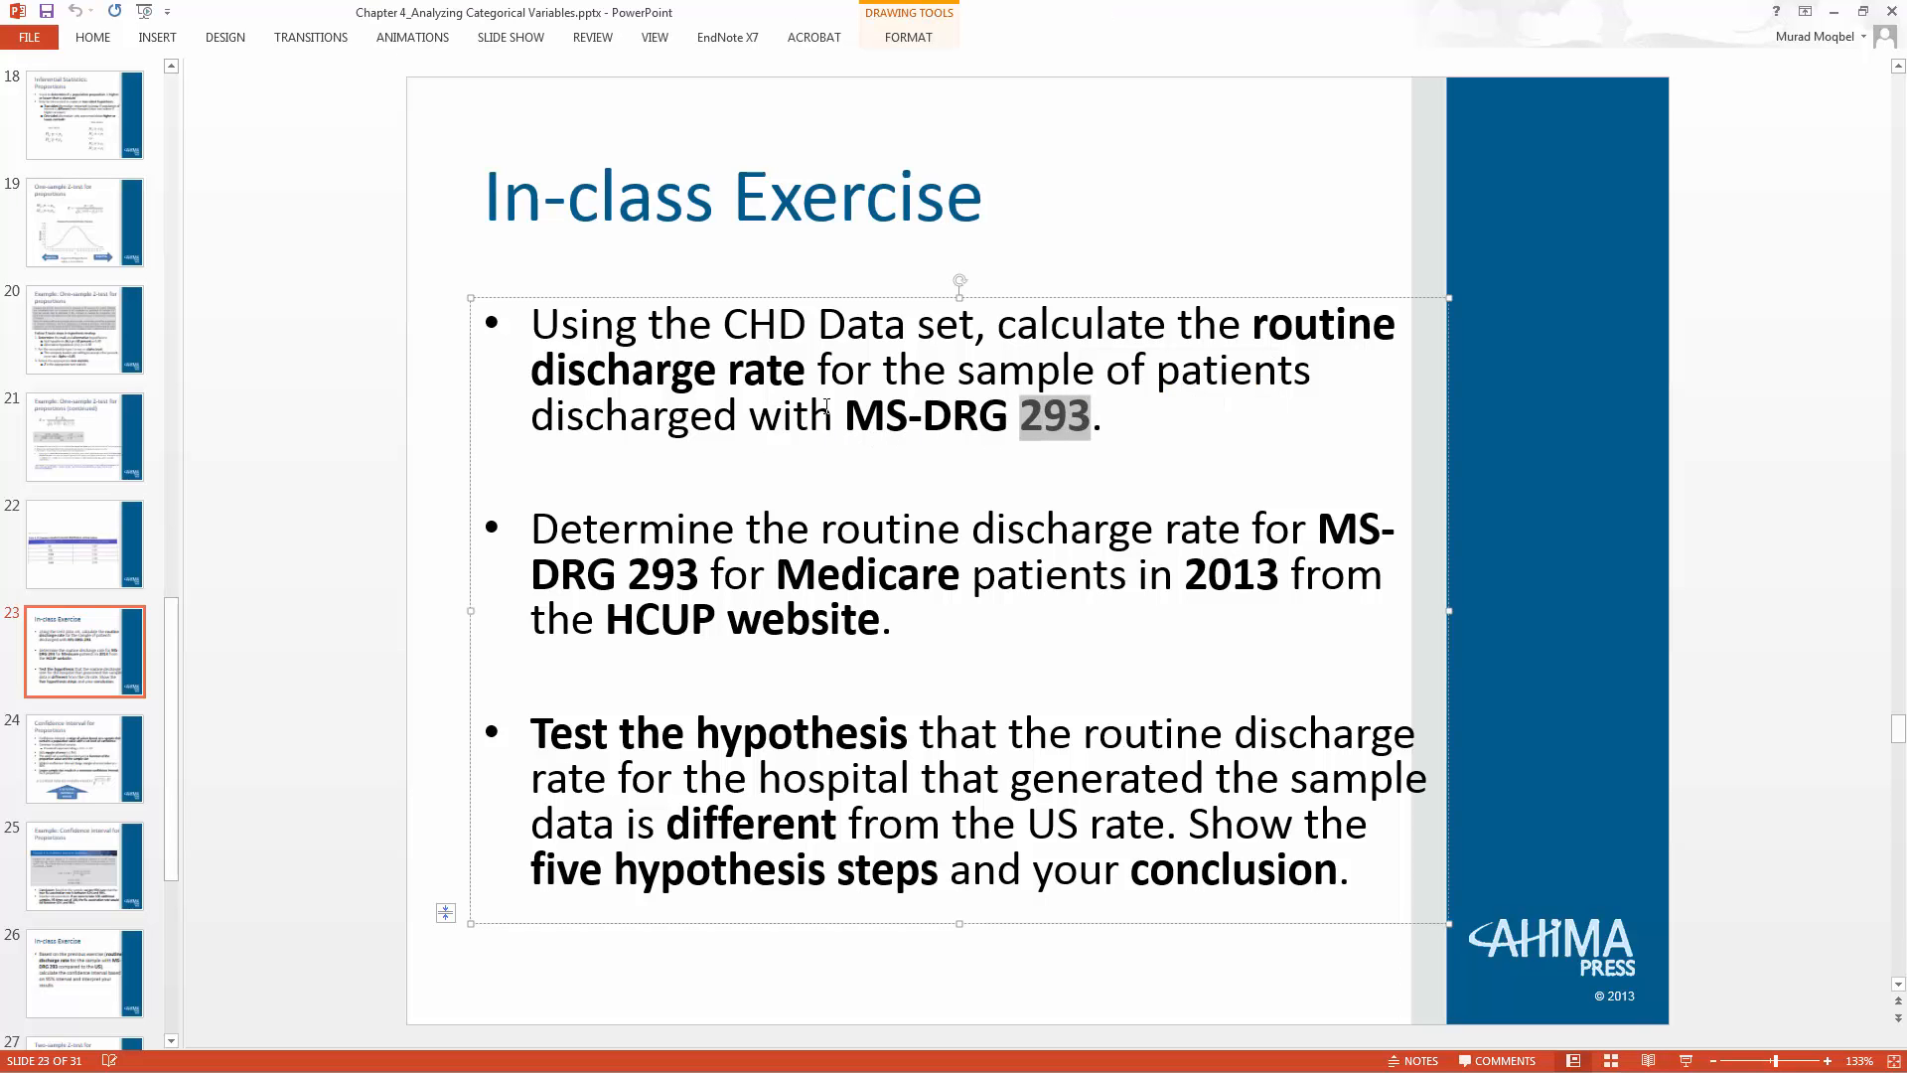
pyautogui.click(404, 342)
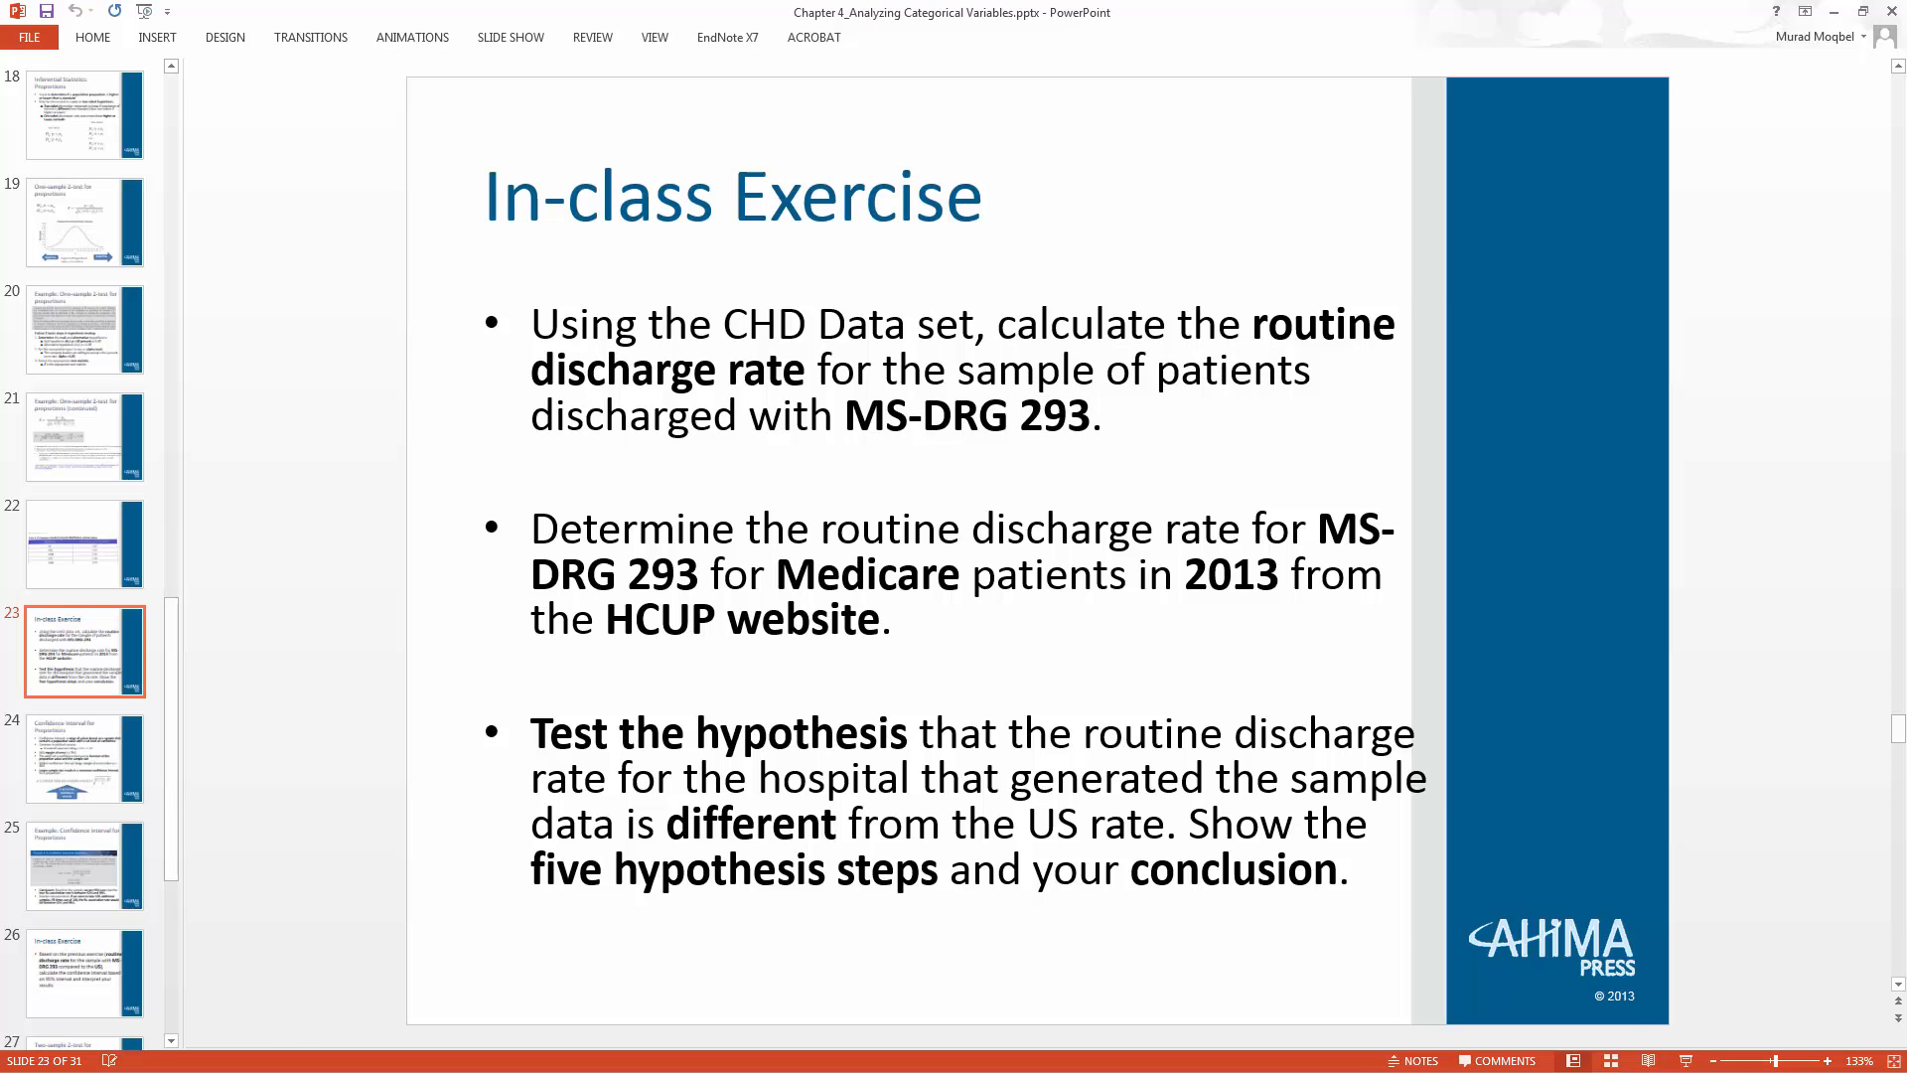
# Return to the Module 8 page in Chrome, download the CHF Data Excel file, and open its Data sheet.
pyautogui.hotkey('alt', 'Tab')
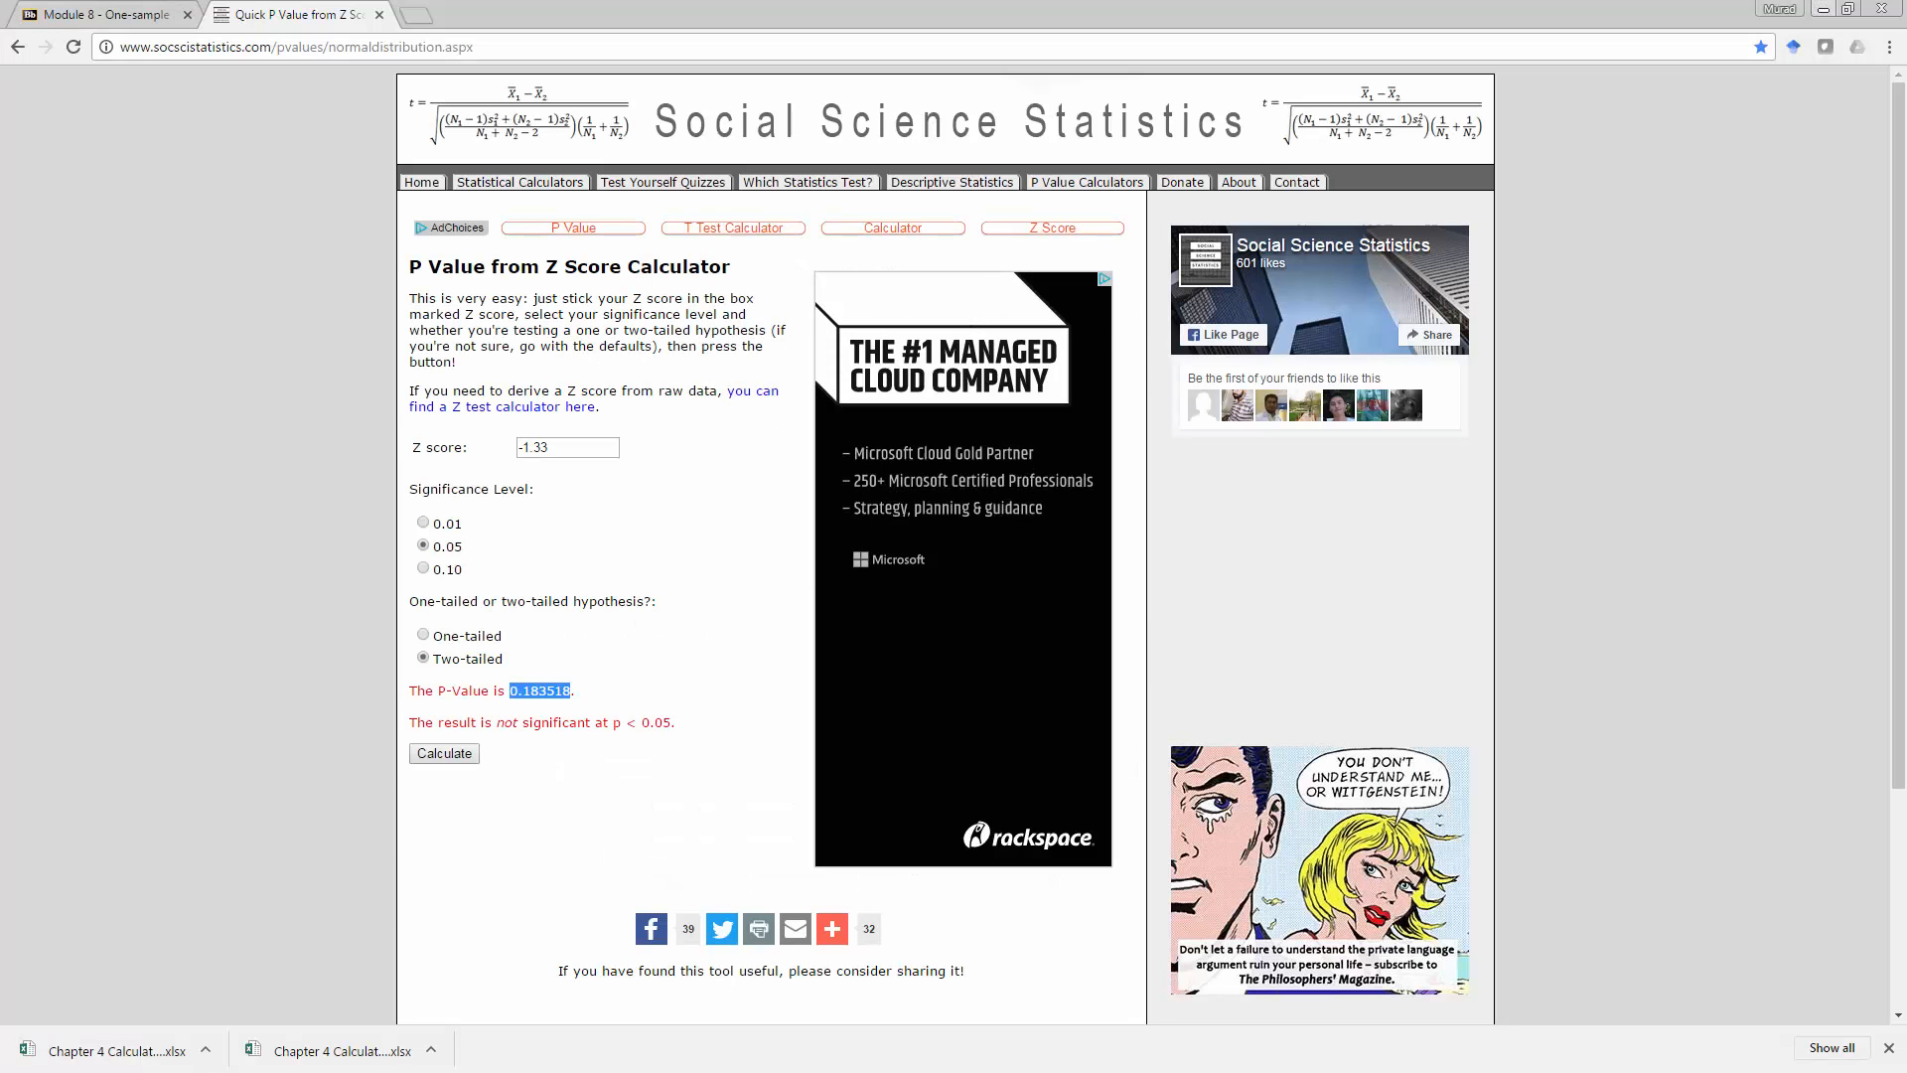
pyautogui.click(154, 12)
pyautogui.click(369, 536)
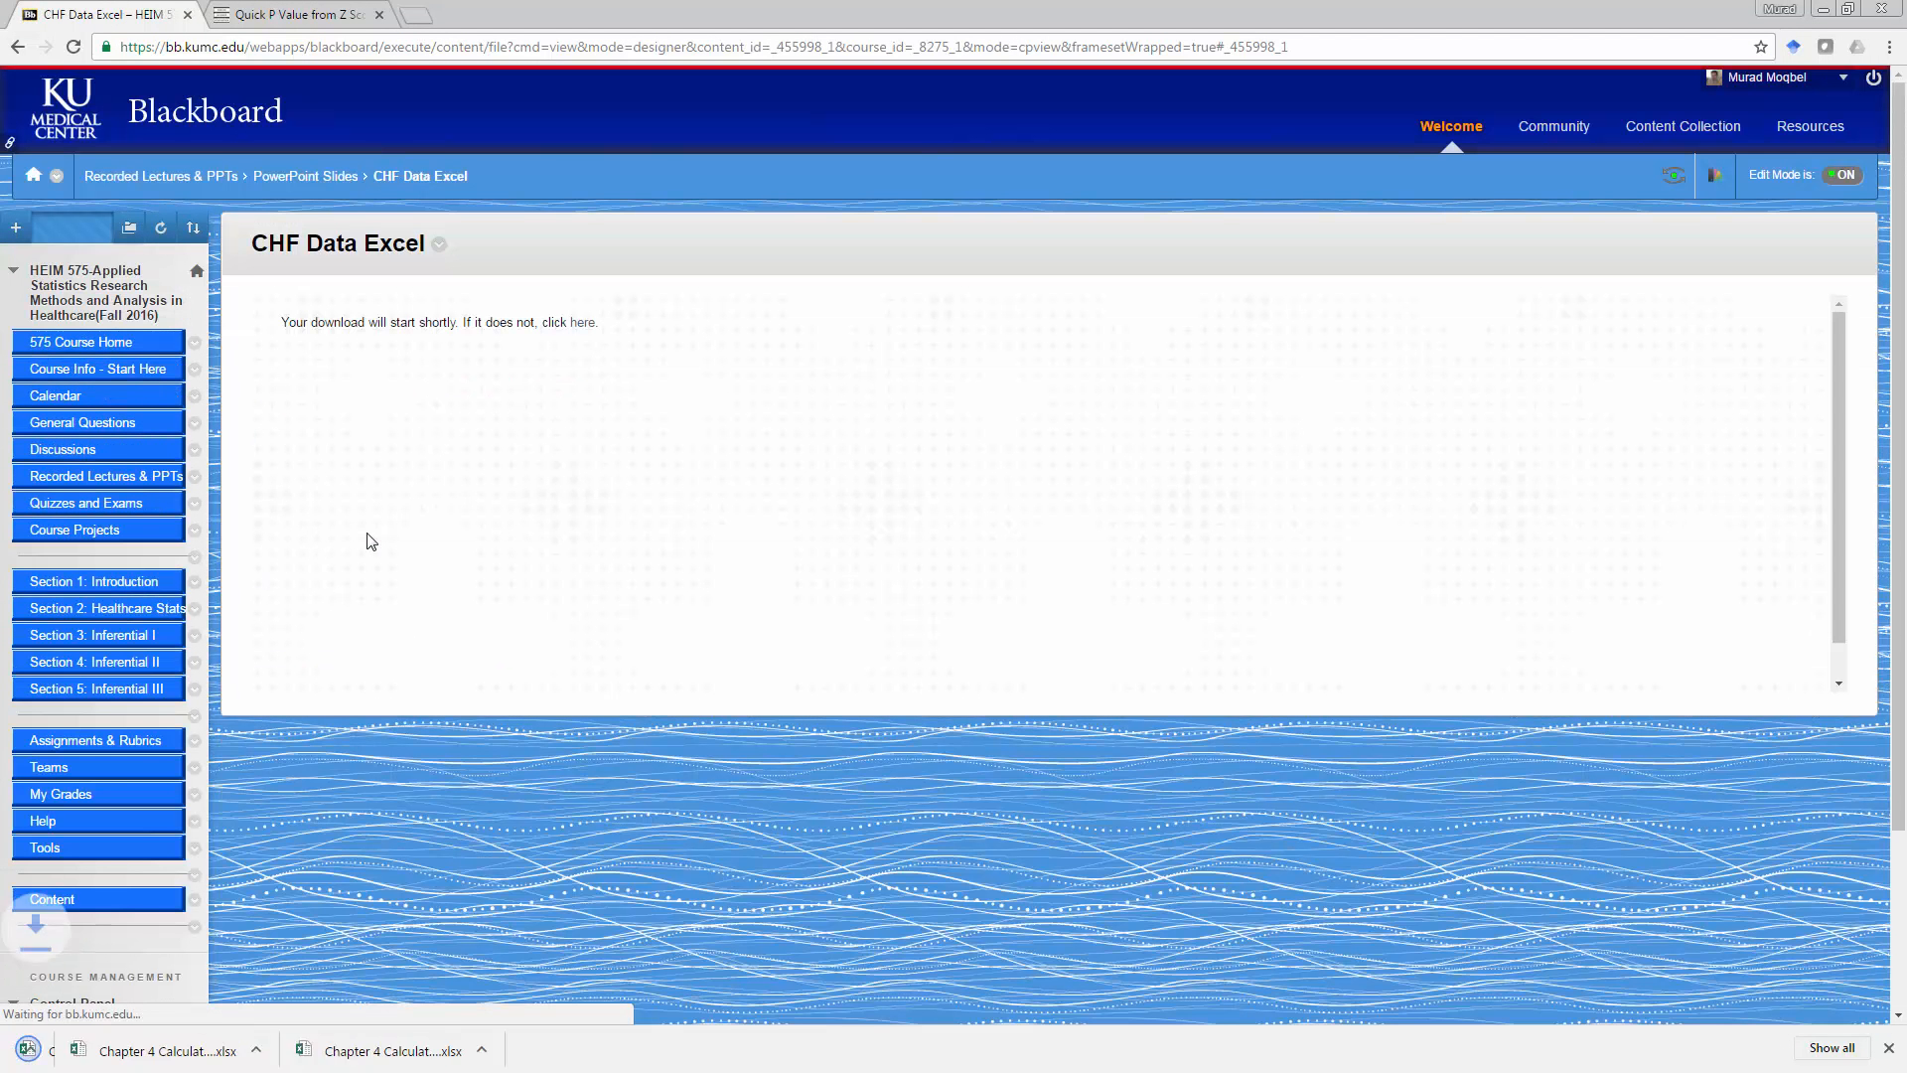
pyautogui.click(85, 1047)
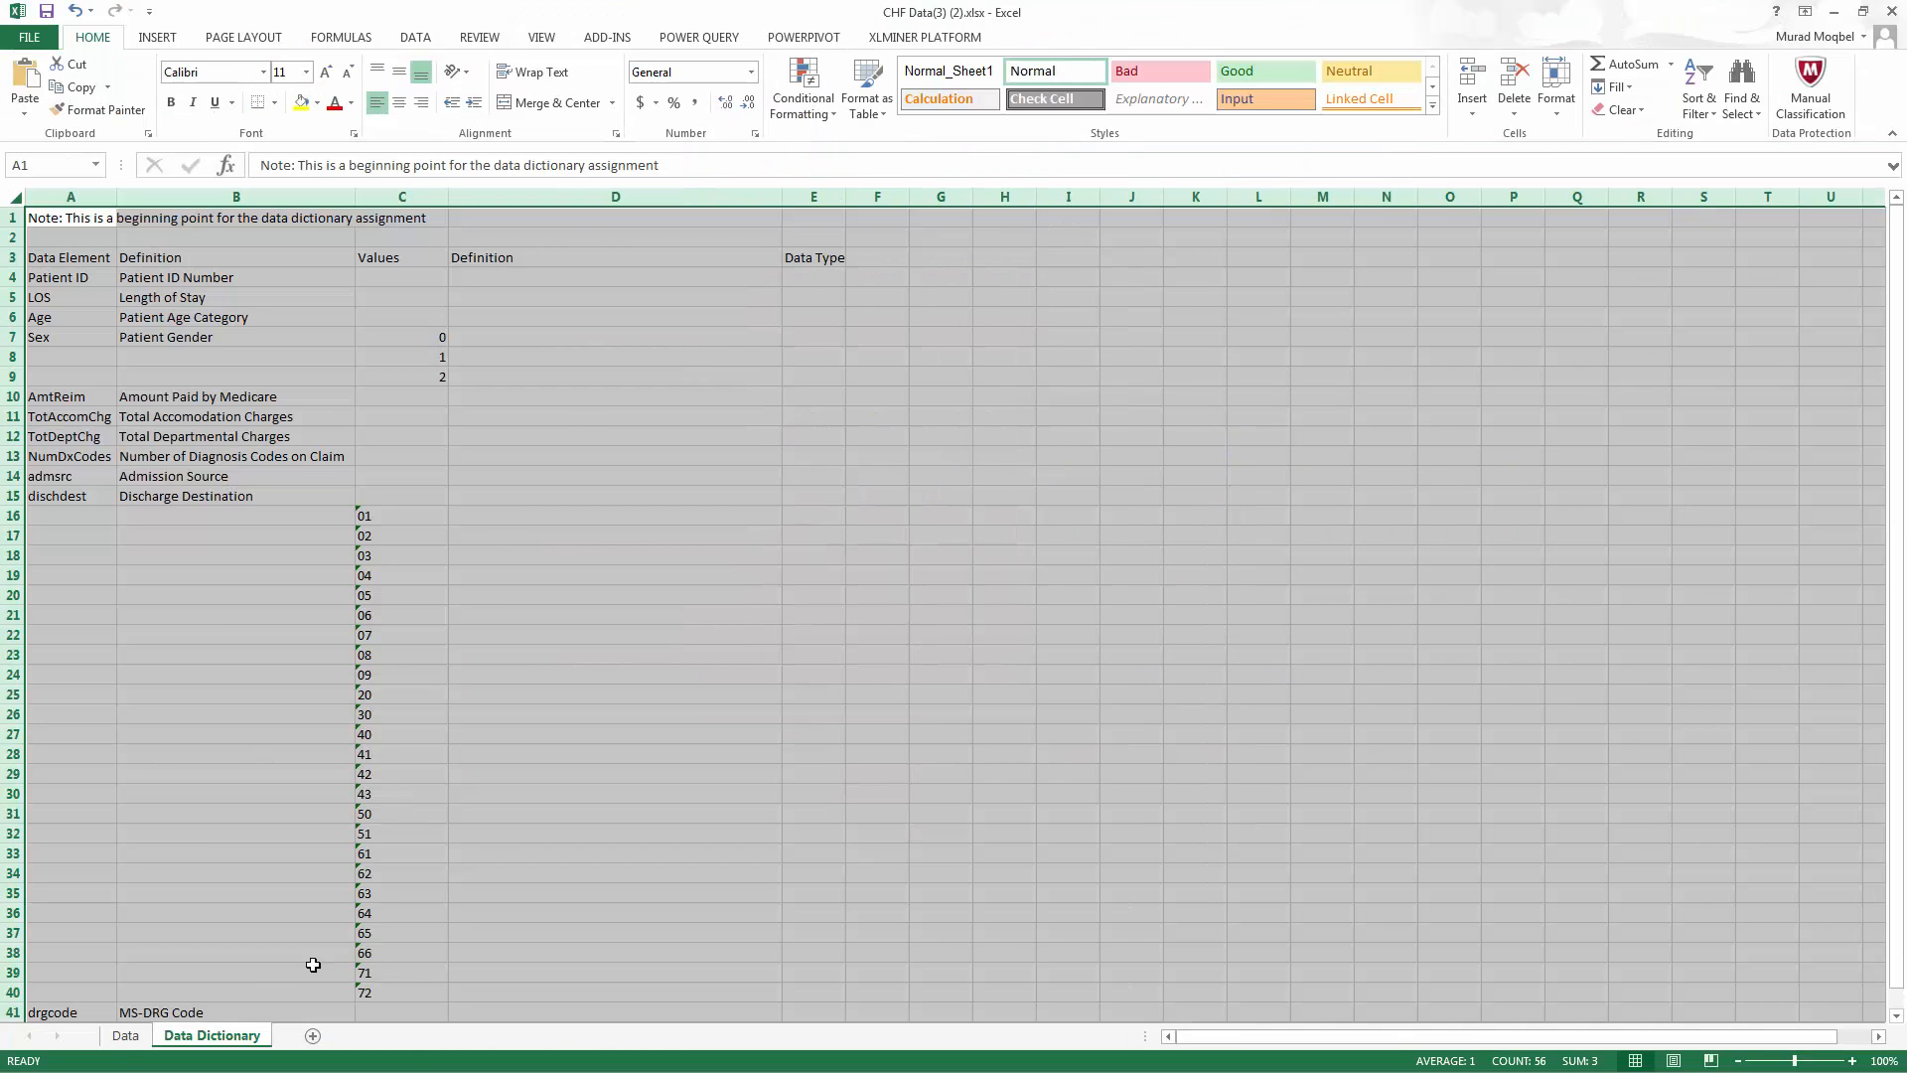
pyautogui.click(125, 1034)
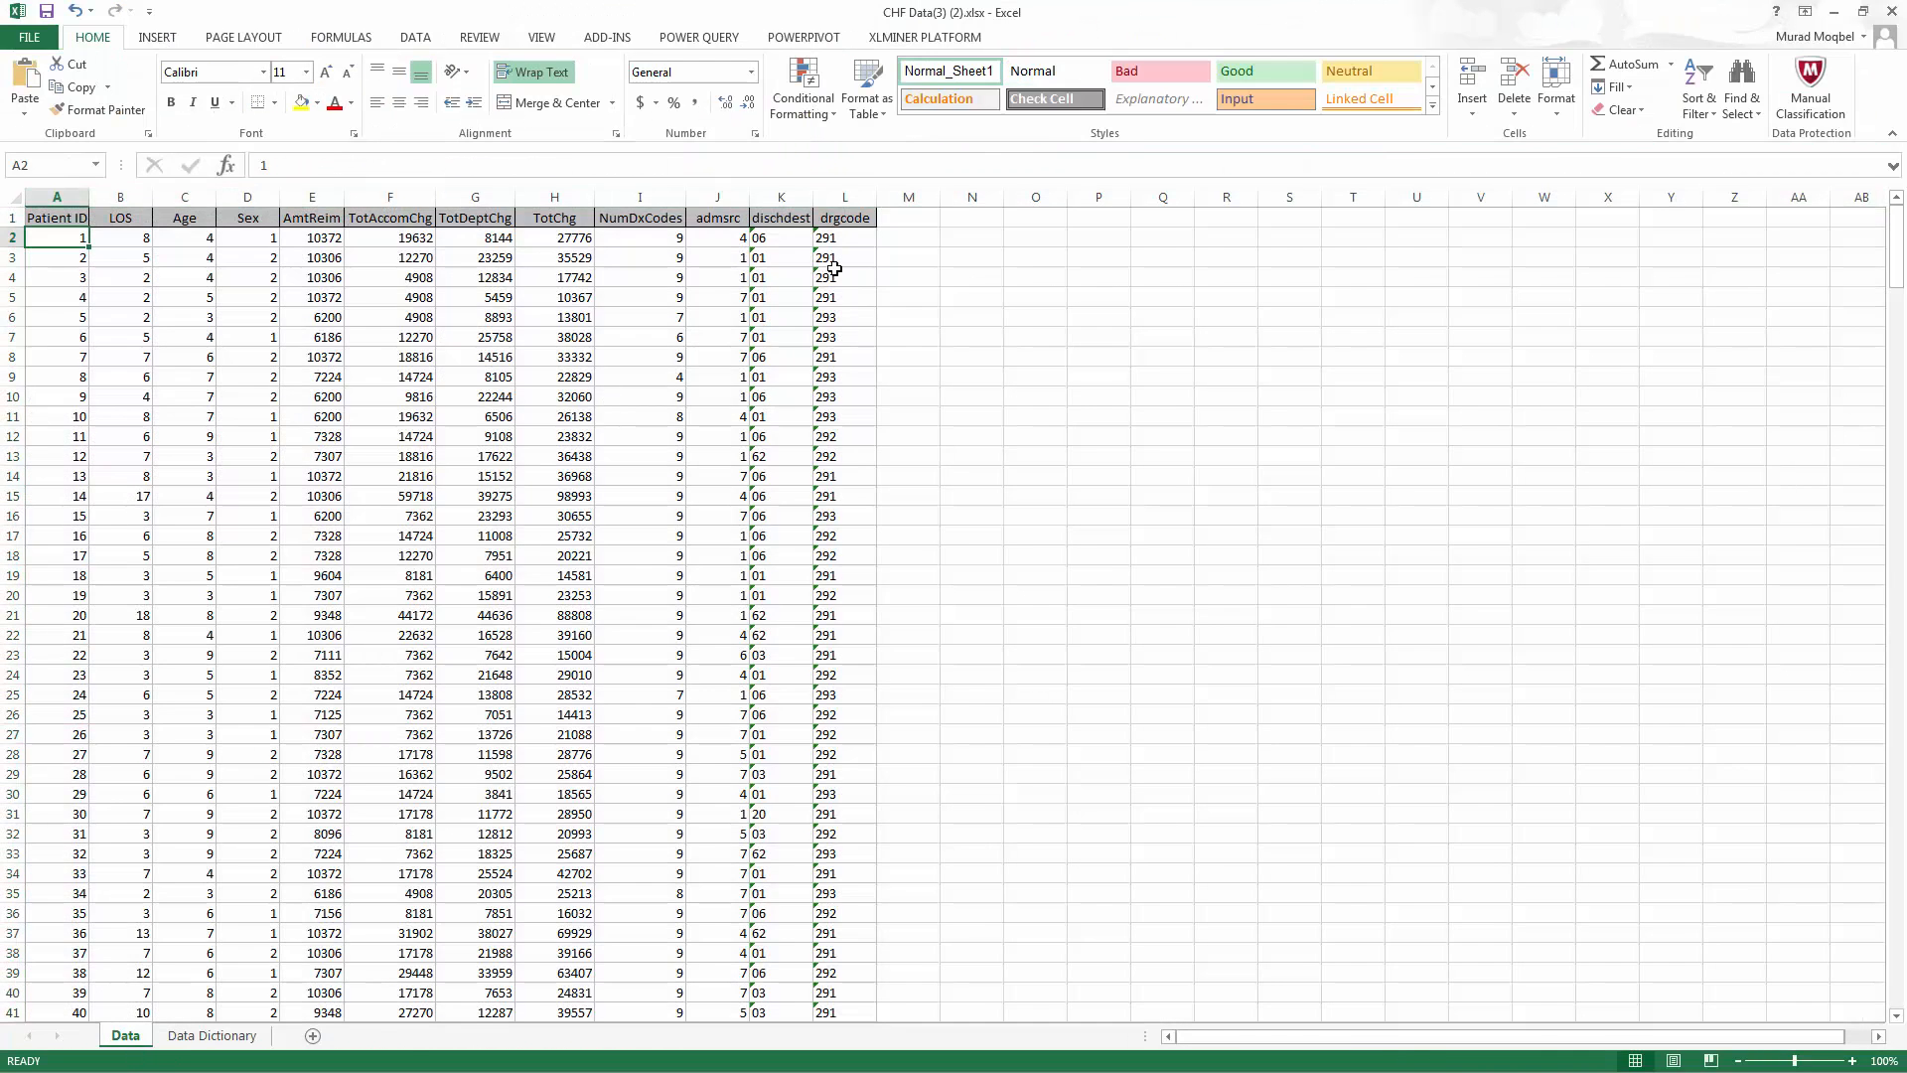
# Examine the discharge destination codes in the dischdest column of the Data sheet, alongside the drgcode column.
pyautogui.click(782, 242)
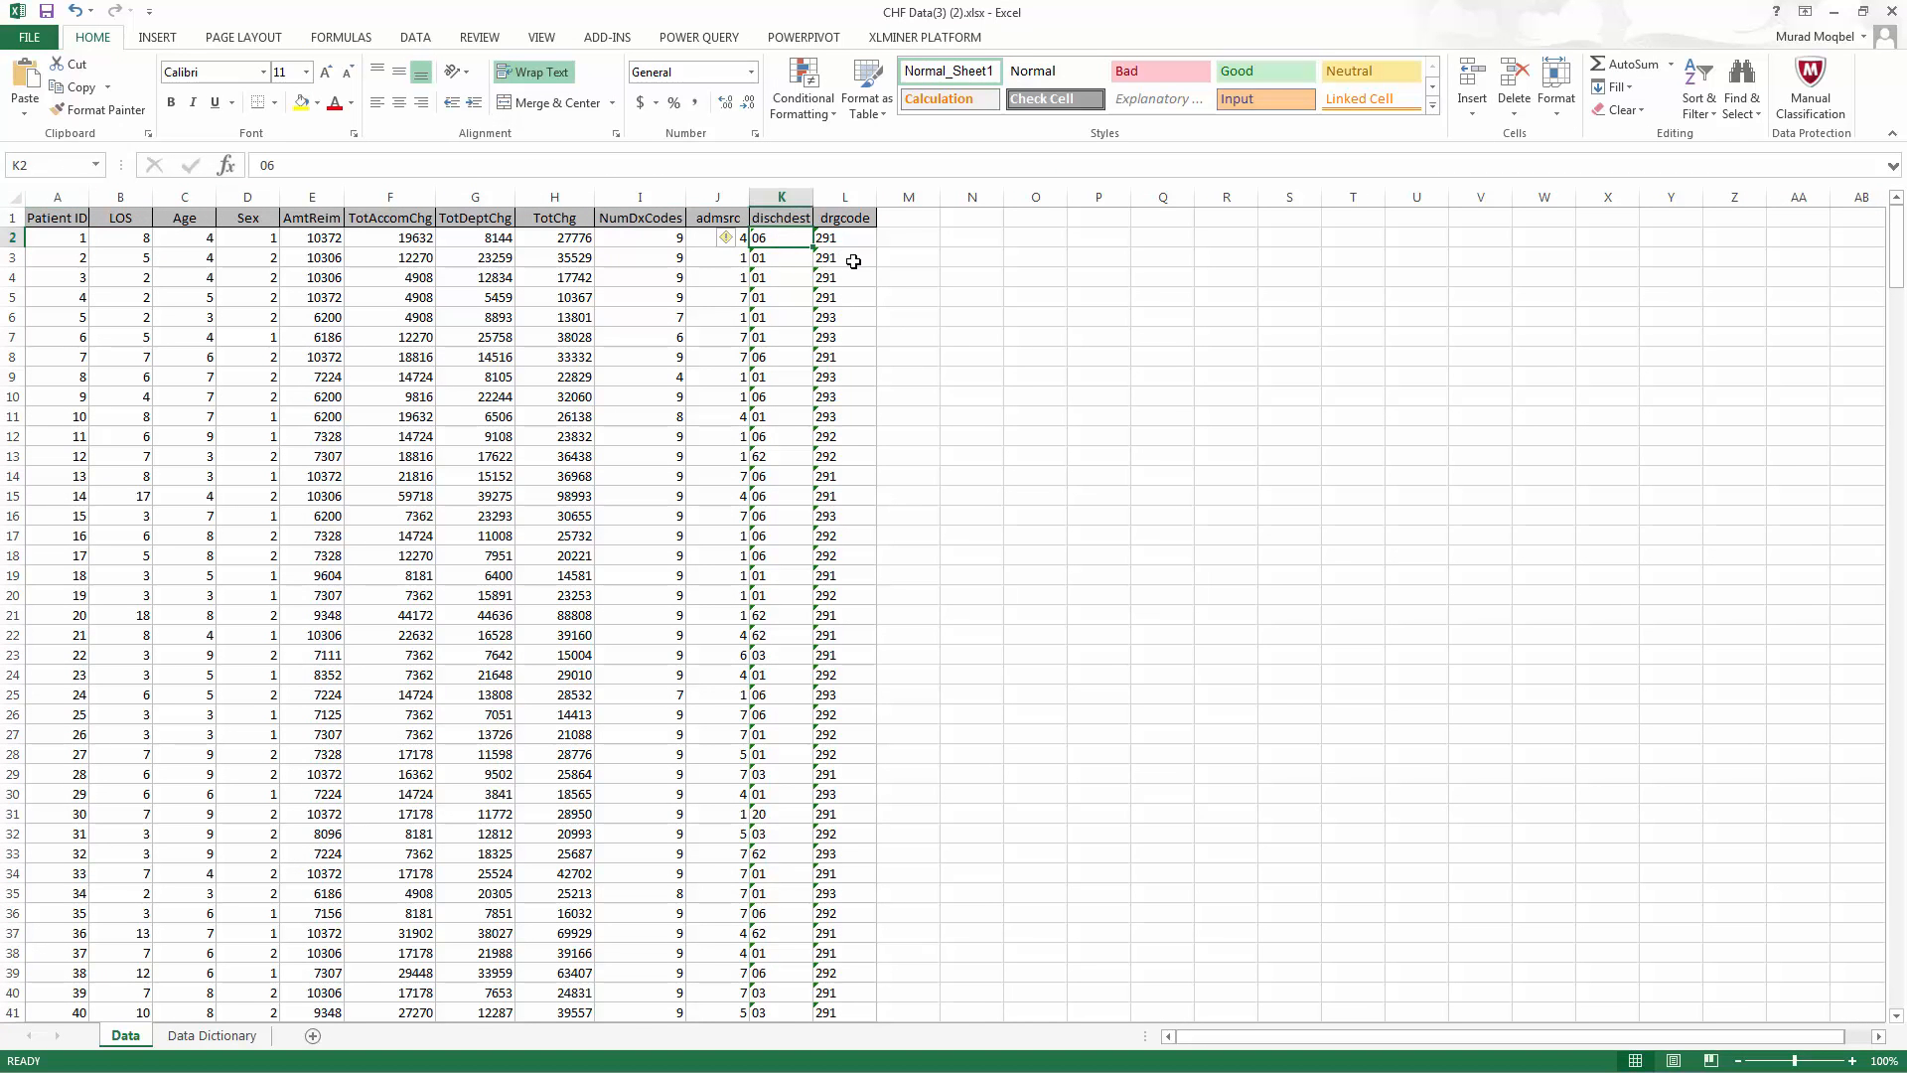
pyautogui.click(894, 238)
pyautogui.click(910, 218)
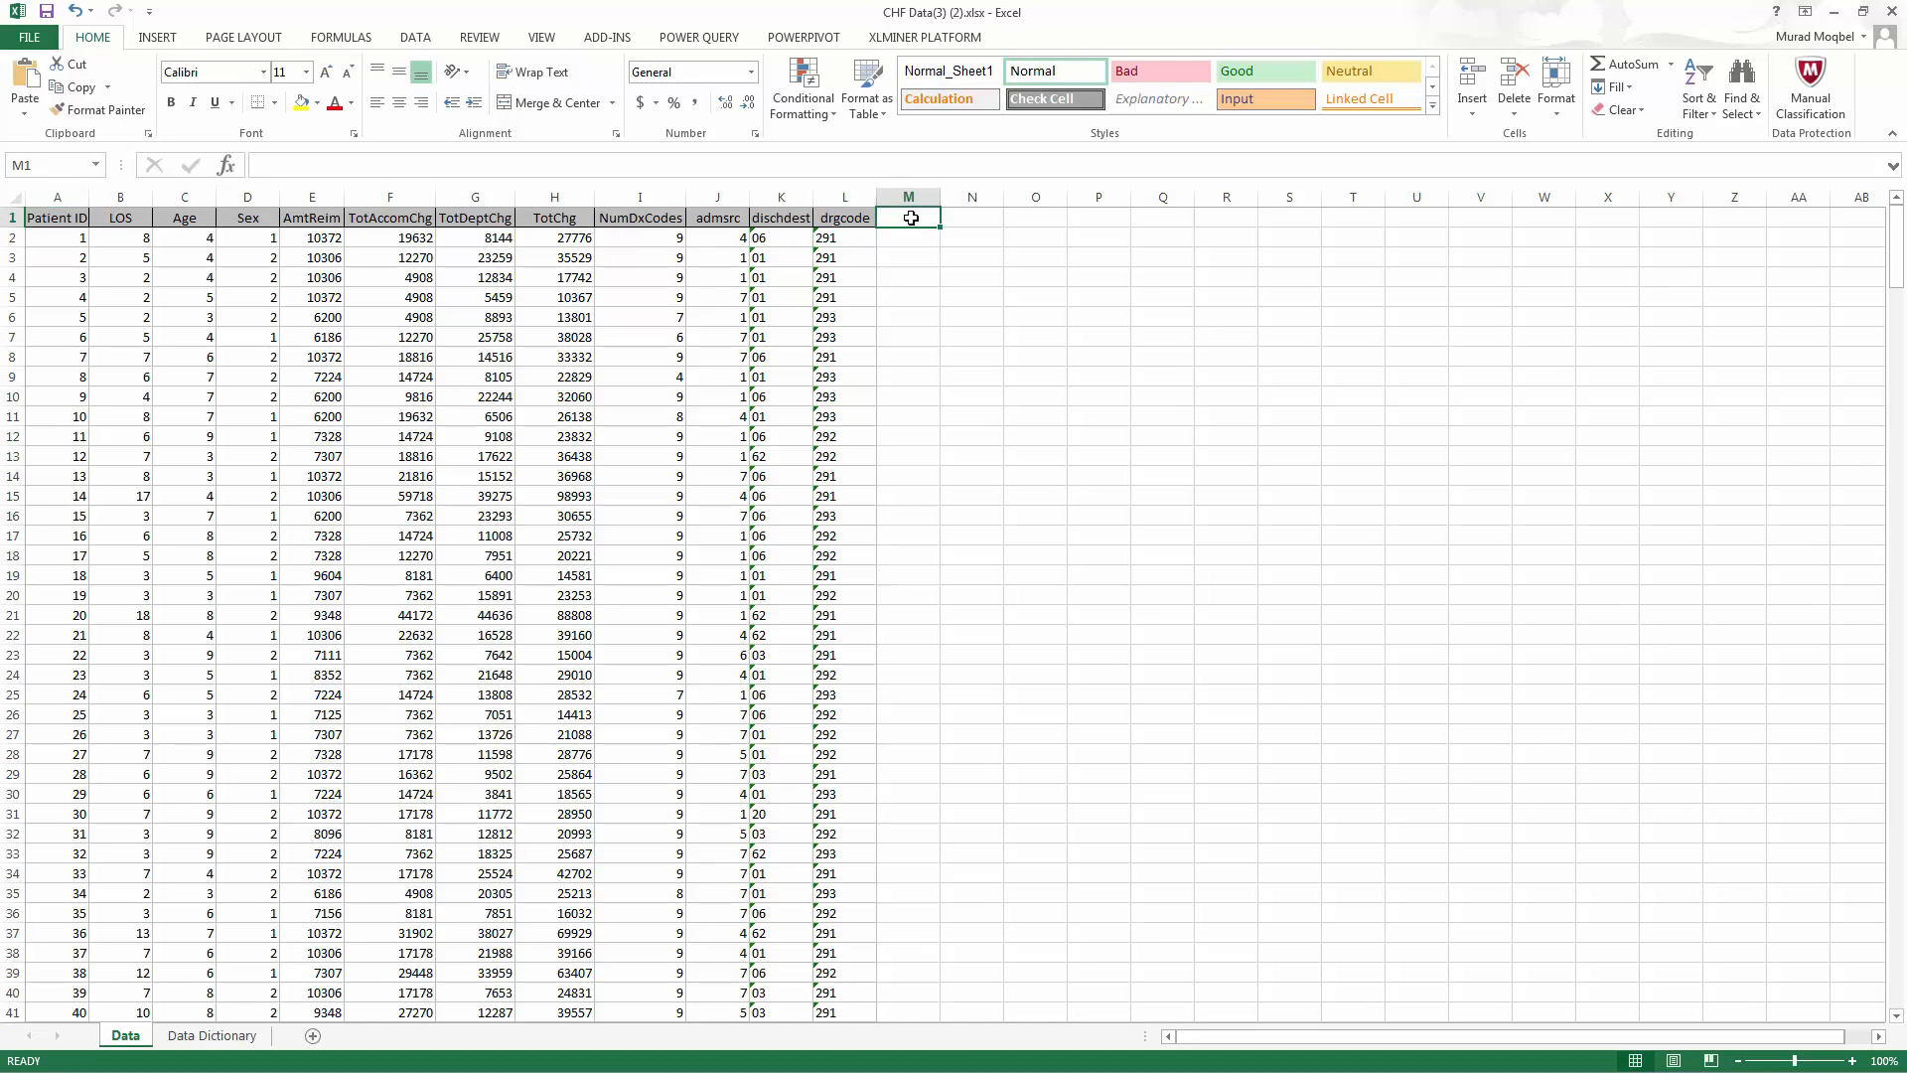
pyautogui.click(781, 222)
pyautogui.hotkey('ctrl', 'shift', 'Down')
pyautogui.click(777, 256)
pyautogui.click(773, 279)
pyautogui.click(764, 312)
pyautogui.click(762, 354)
pyautogui.click(763, 435)
pyautogui.click(768, 458)
pyautogui.click(775, 516)
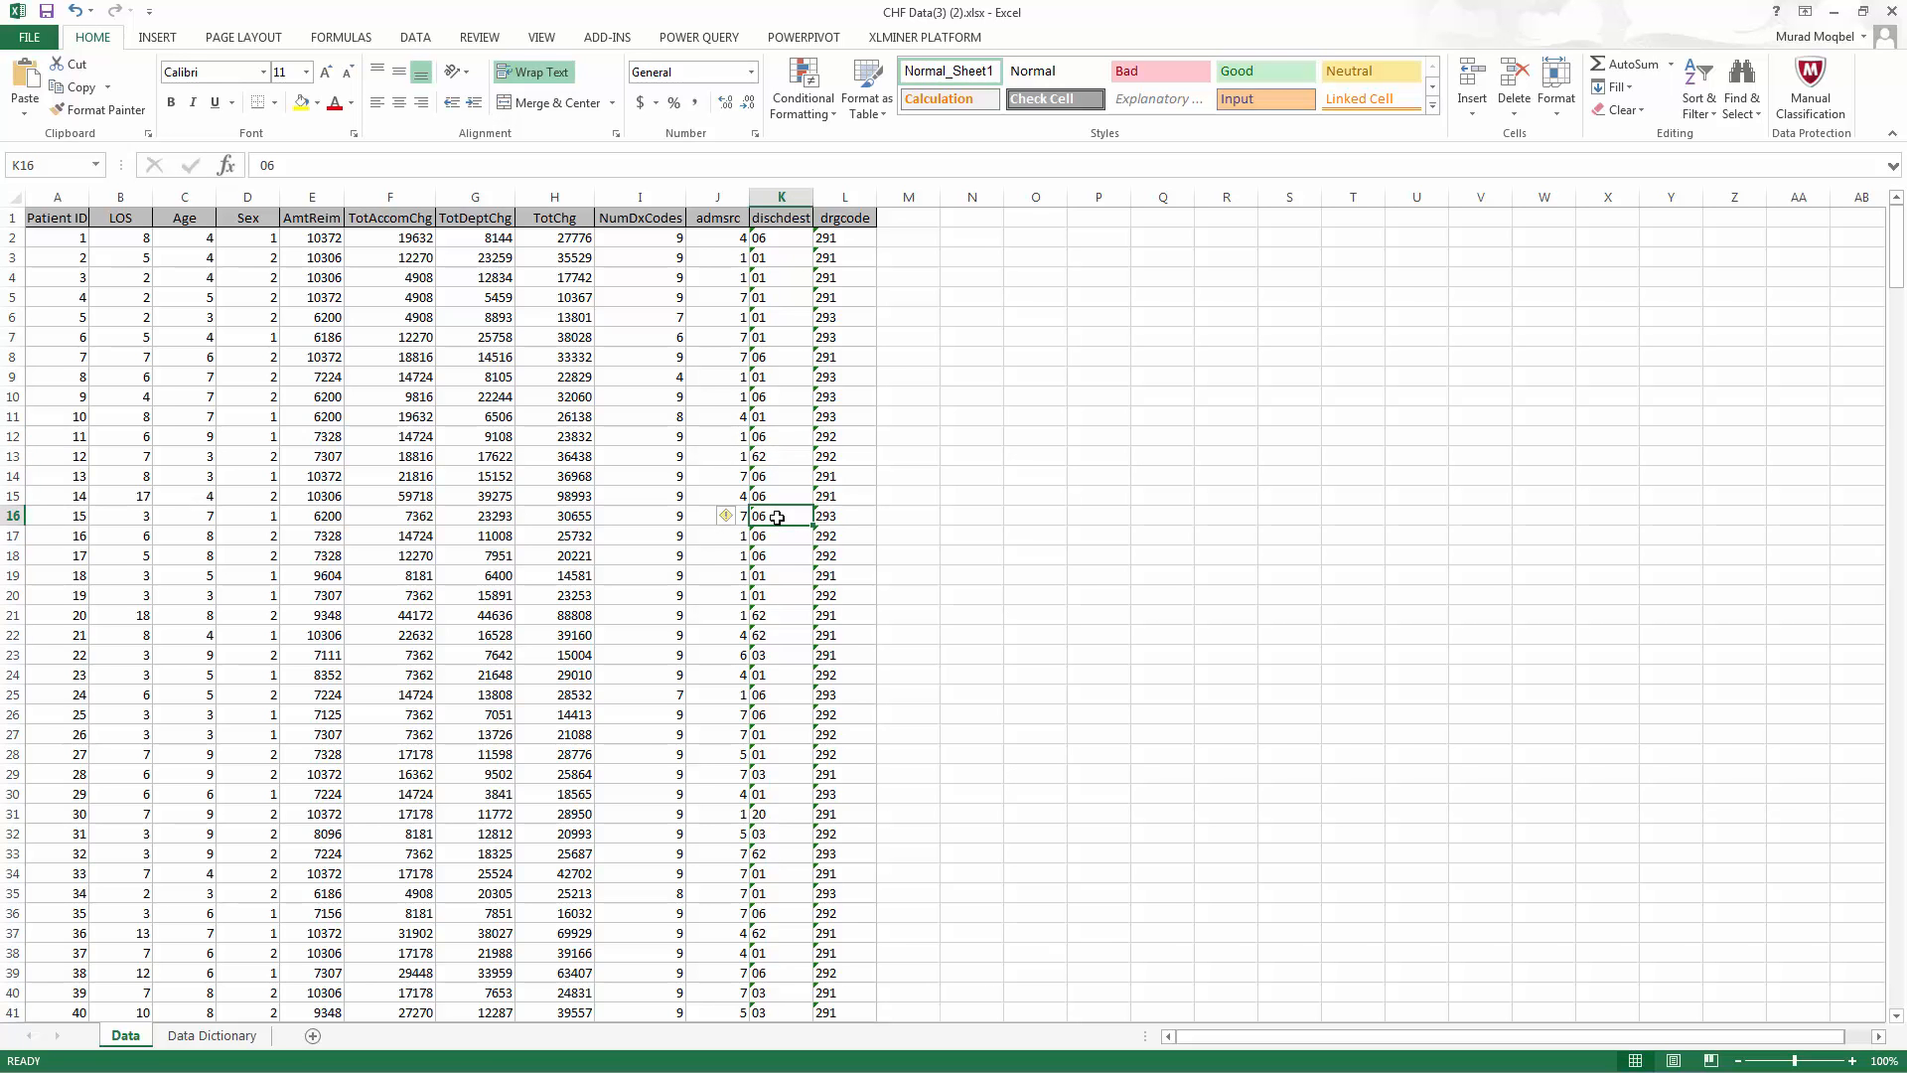
pyautogui.click(778, 245)
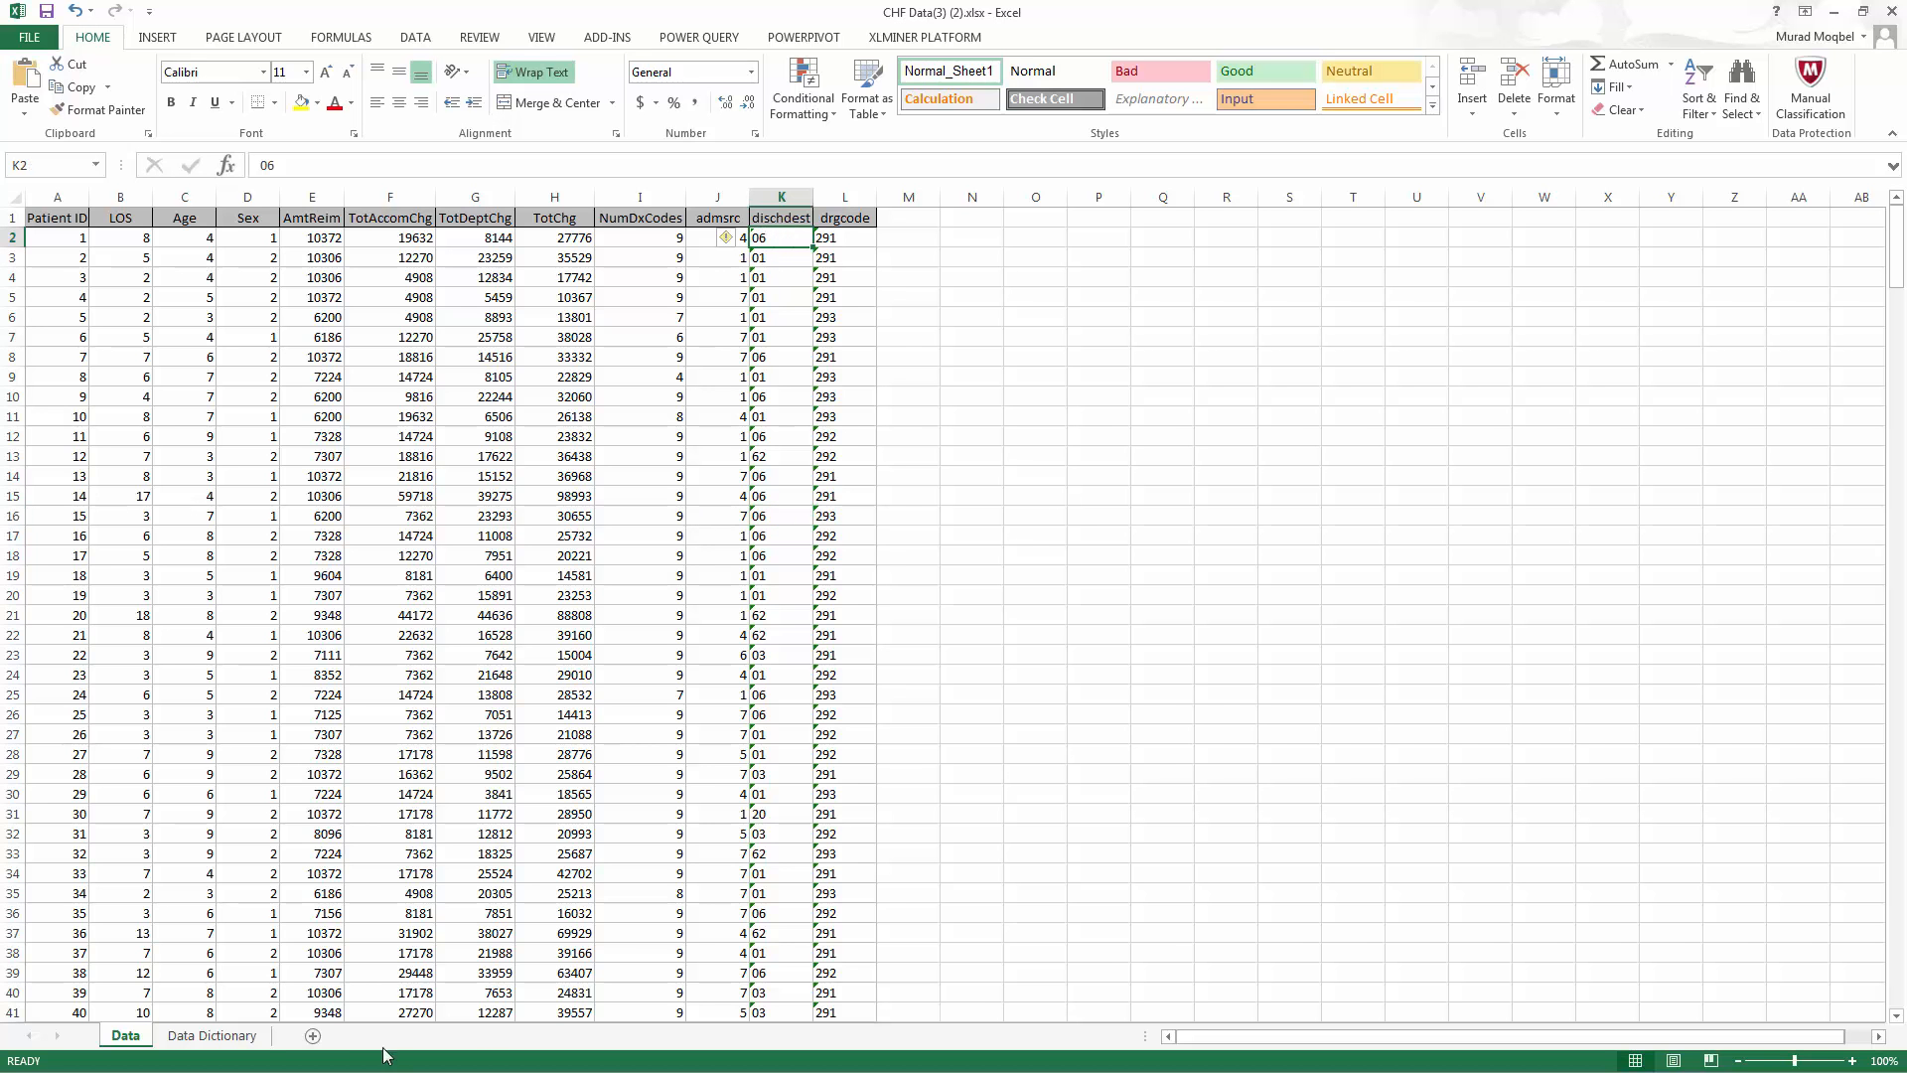
# Check the discharge destination codes on the Data Dictionary sheet against the Data sheet.
pyautogui.click(196, 1036)
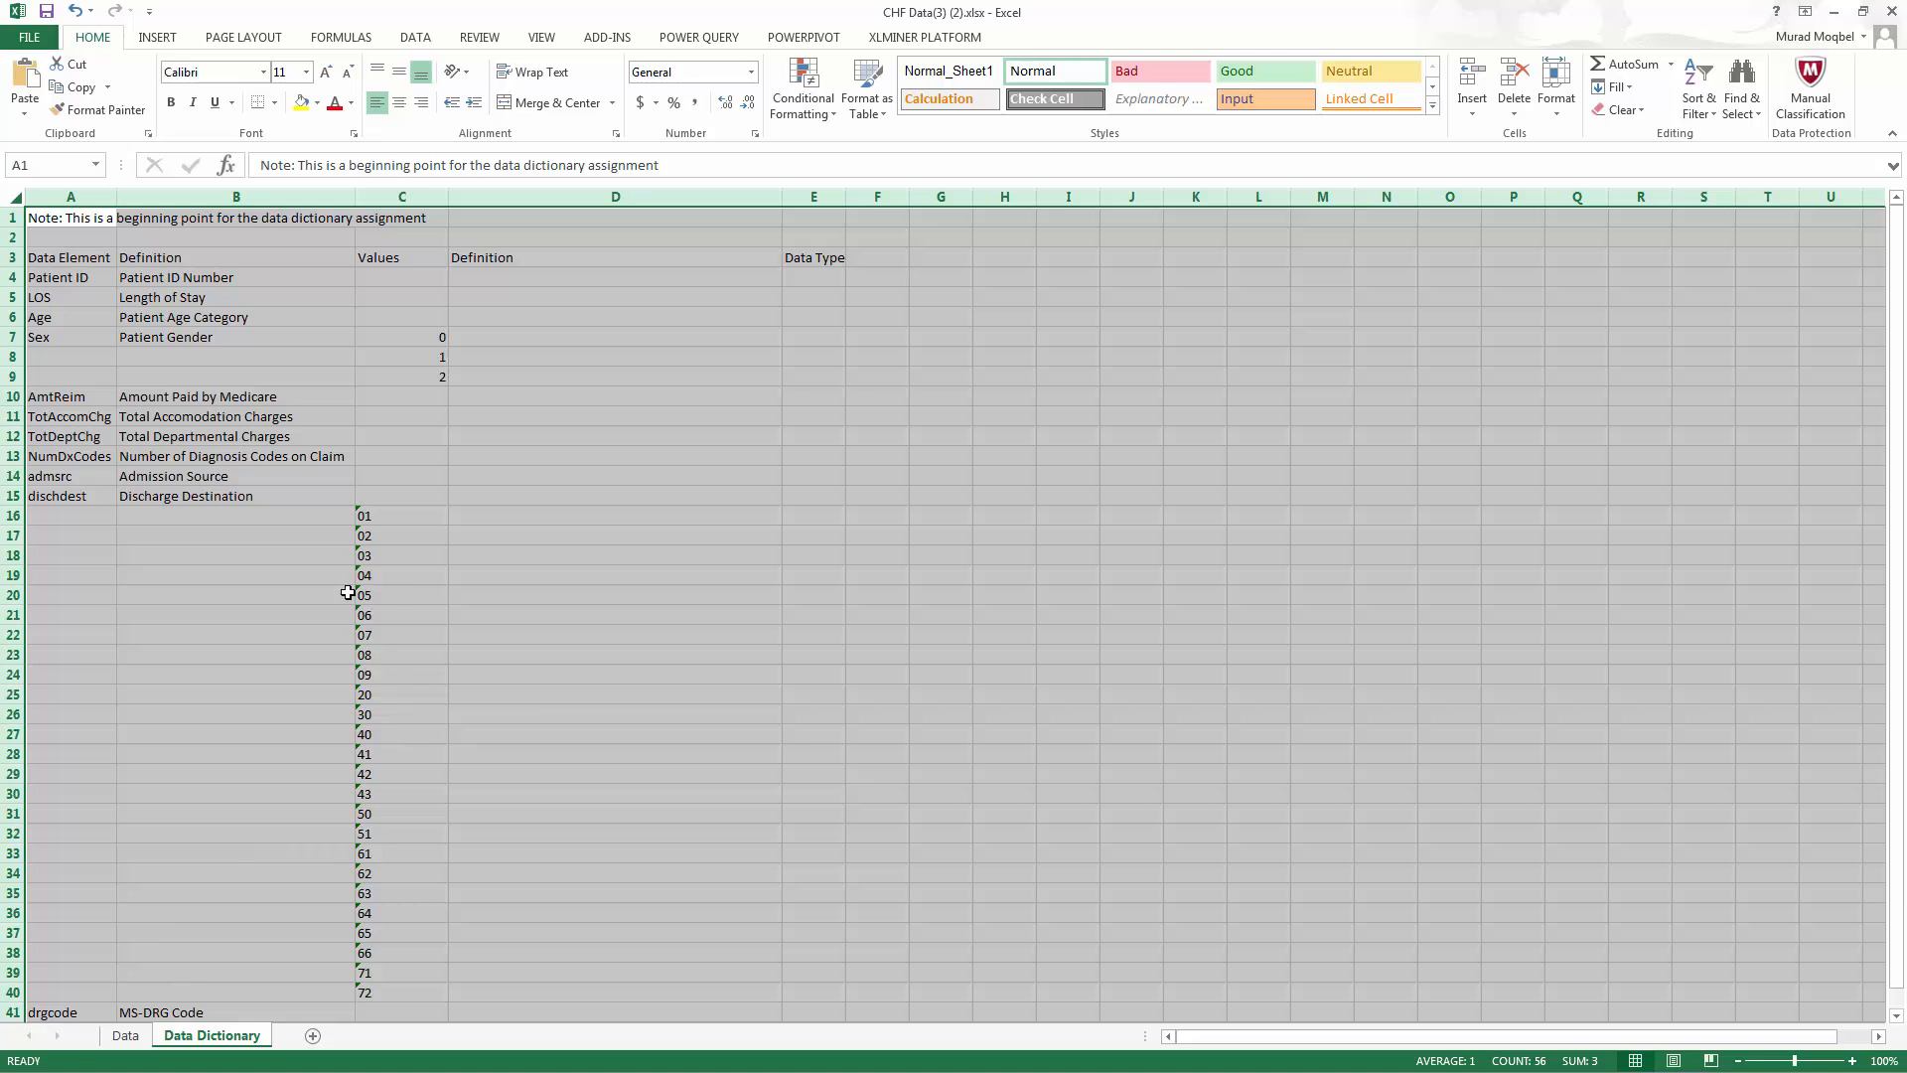
pyautogui.click(127, 1036)
pyautogui.click(199, 1035)
pyautogui.click(127, 1036)
pyautogui.click(689, 695)
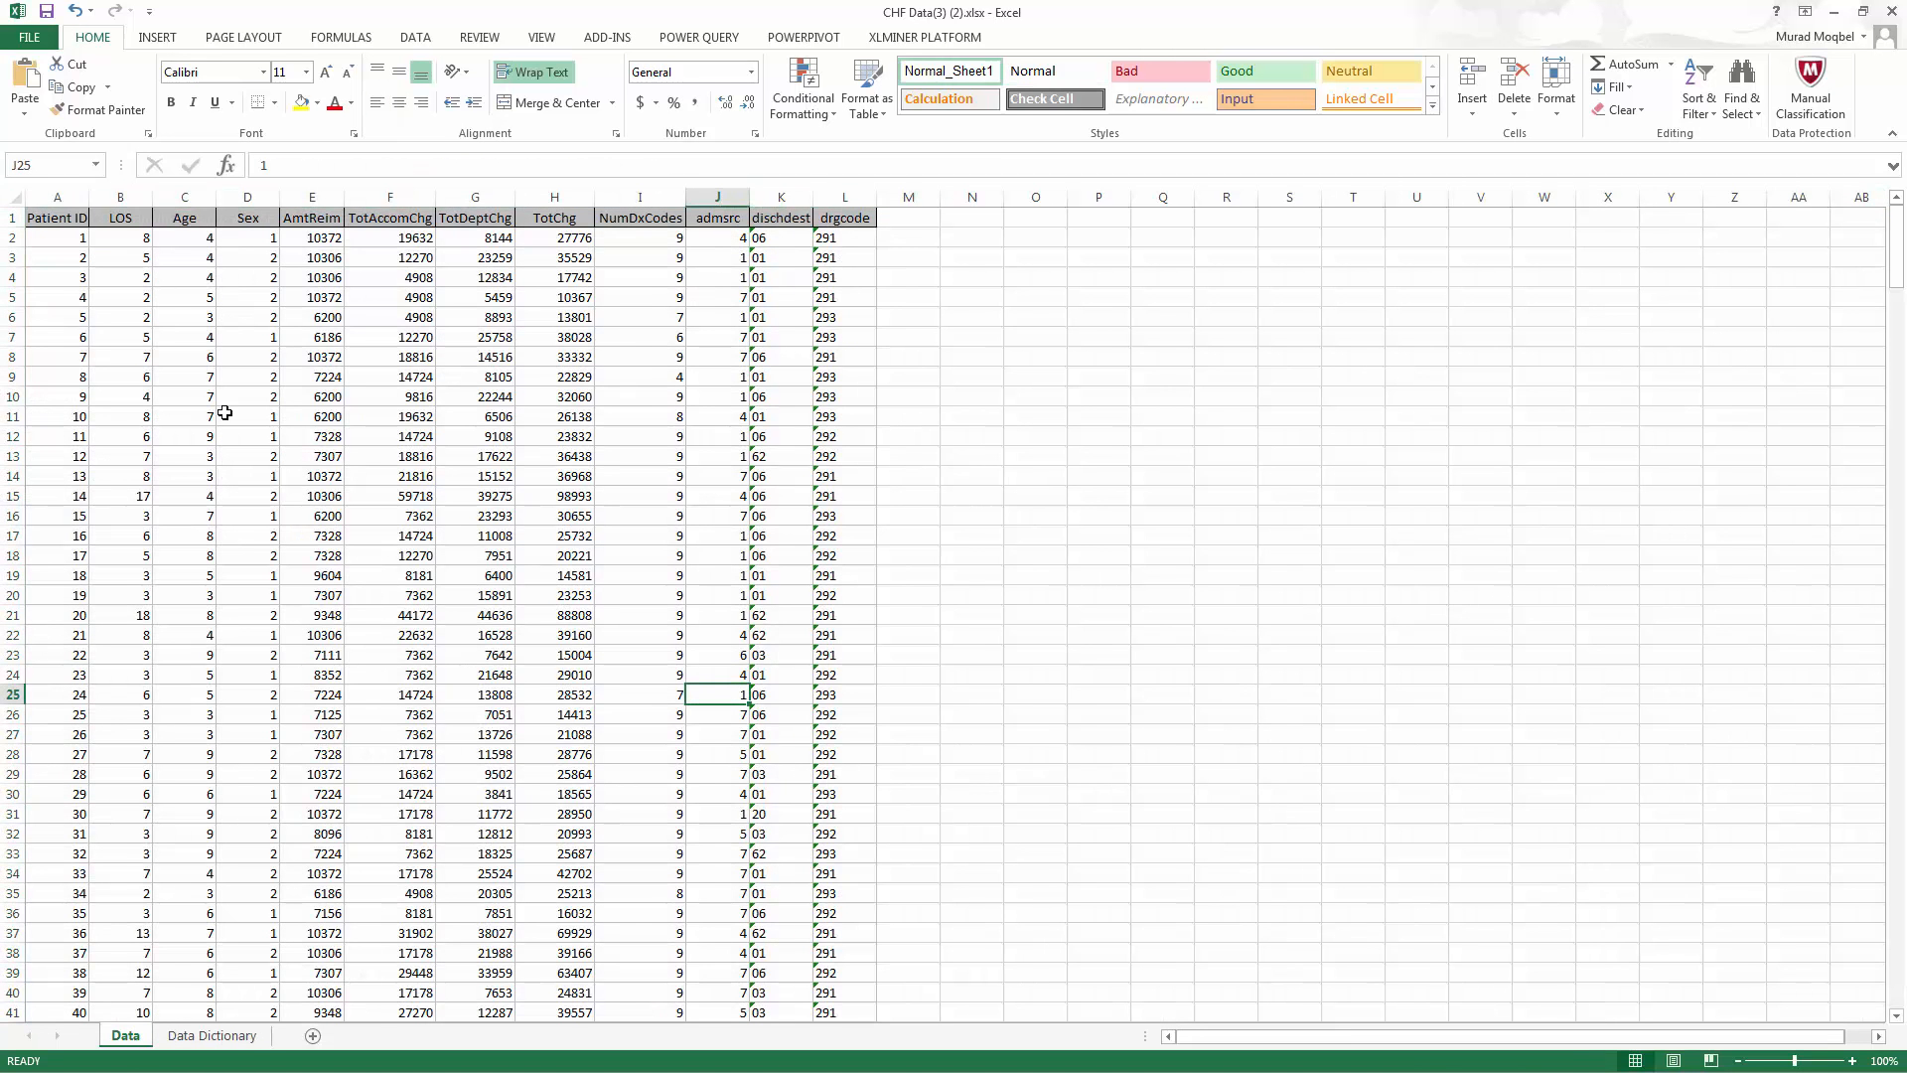
# Switch to Chrome, go back to the Module 8 page, and open the Data Documentation Link.
pyautogui.click(1835, 12)
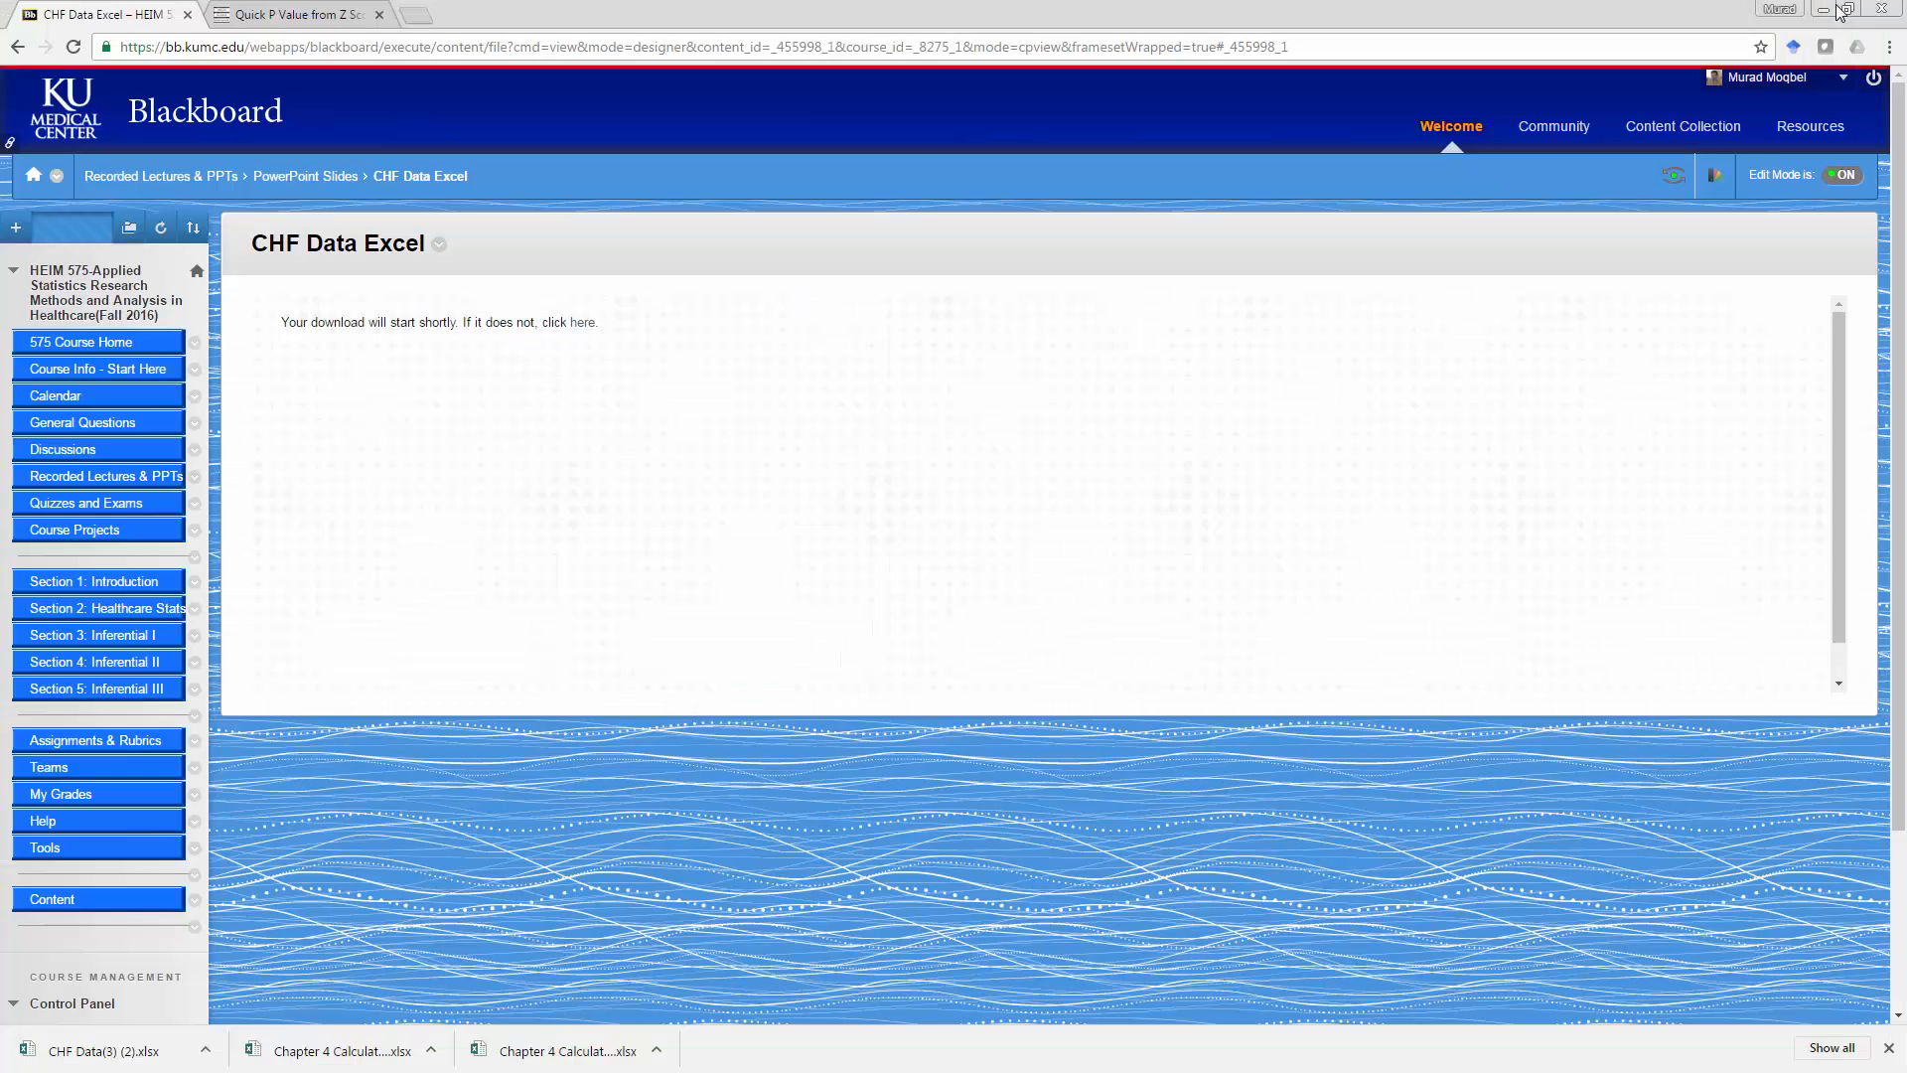
pyautogui.click(18, 46)
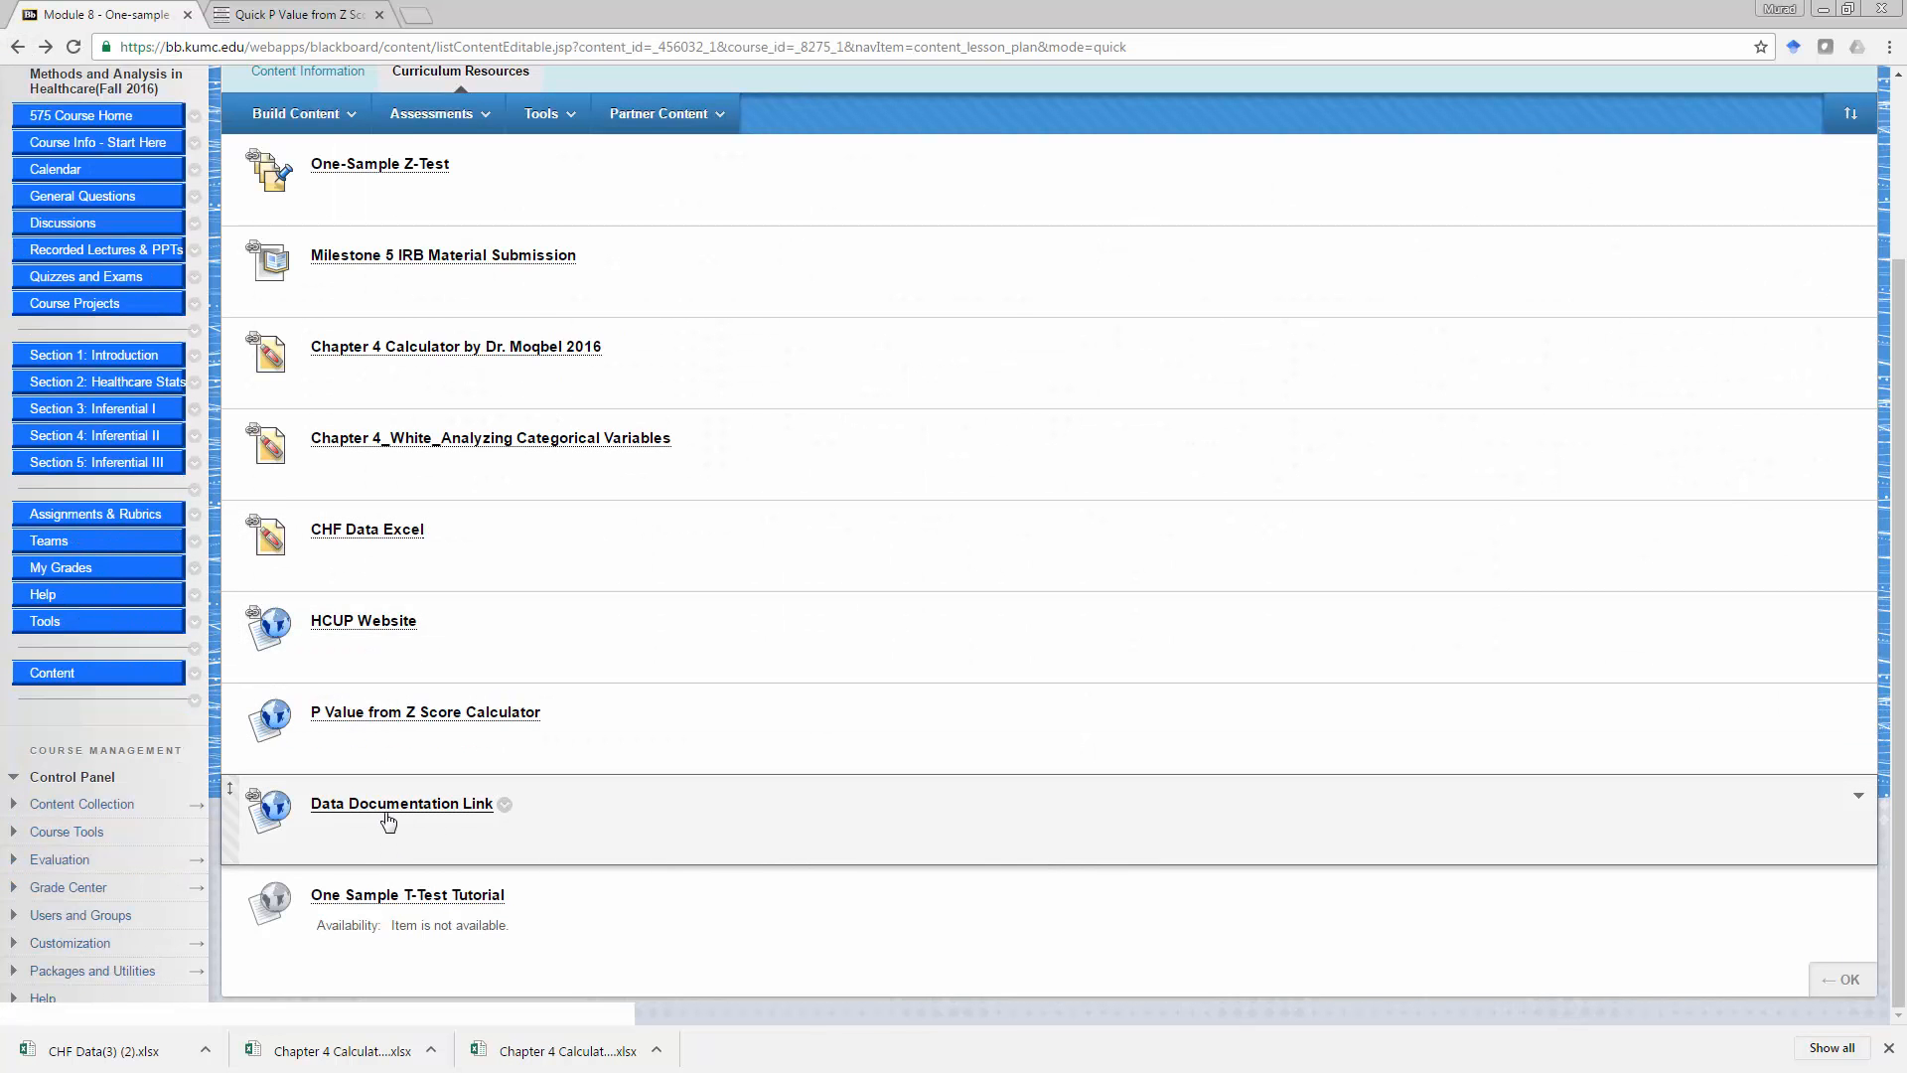
pyautogui.click(397, 811)
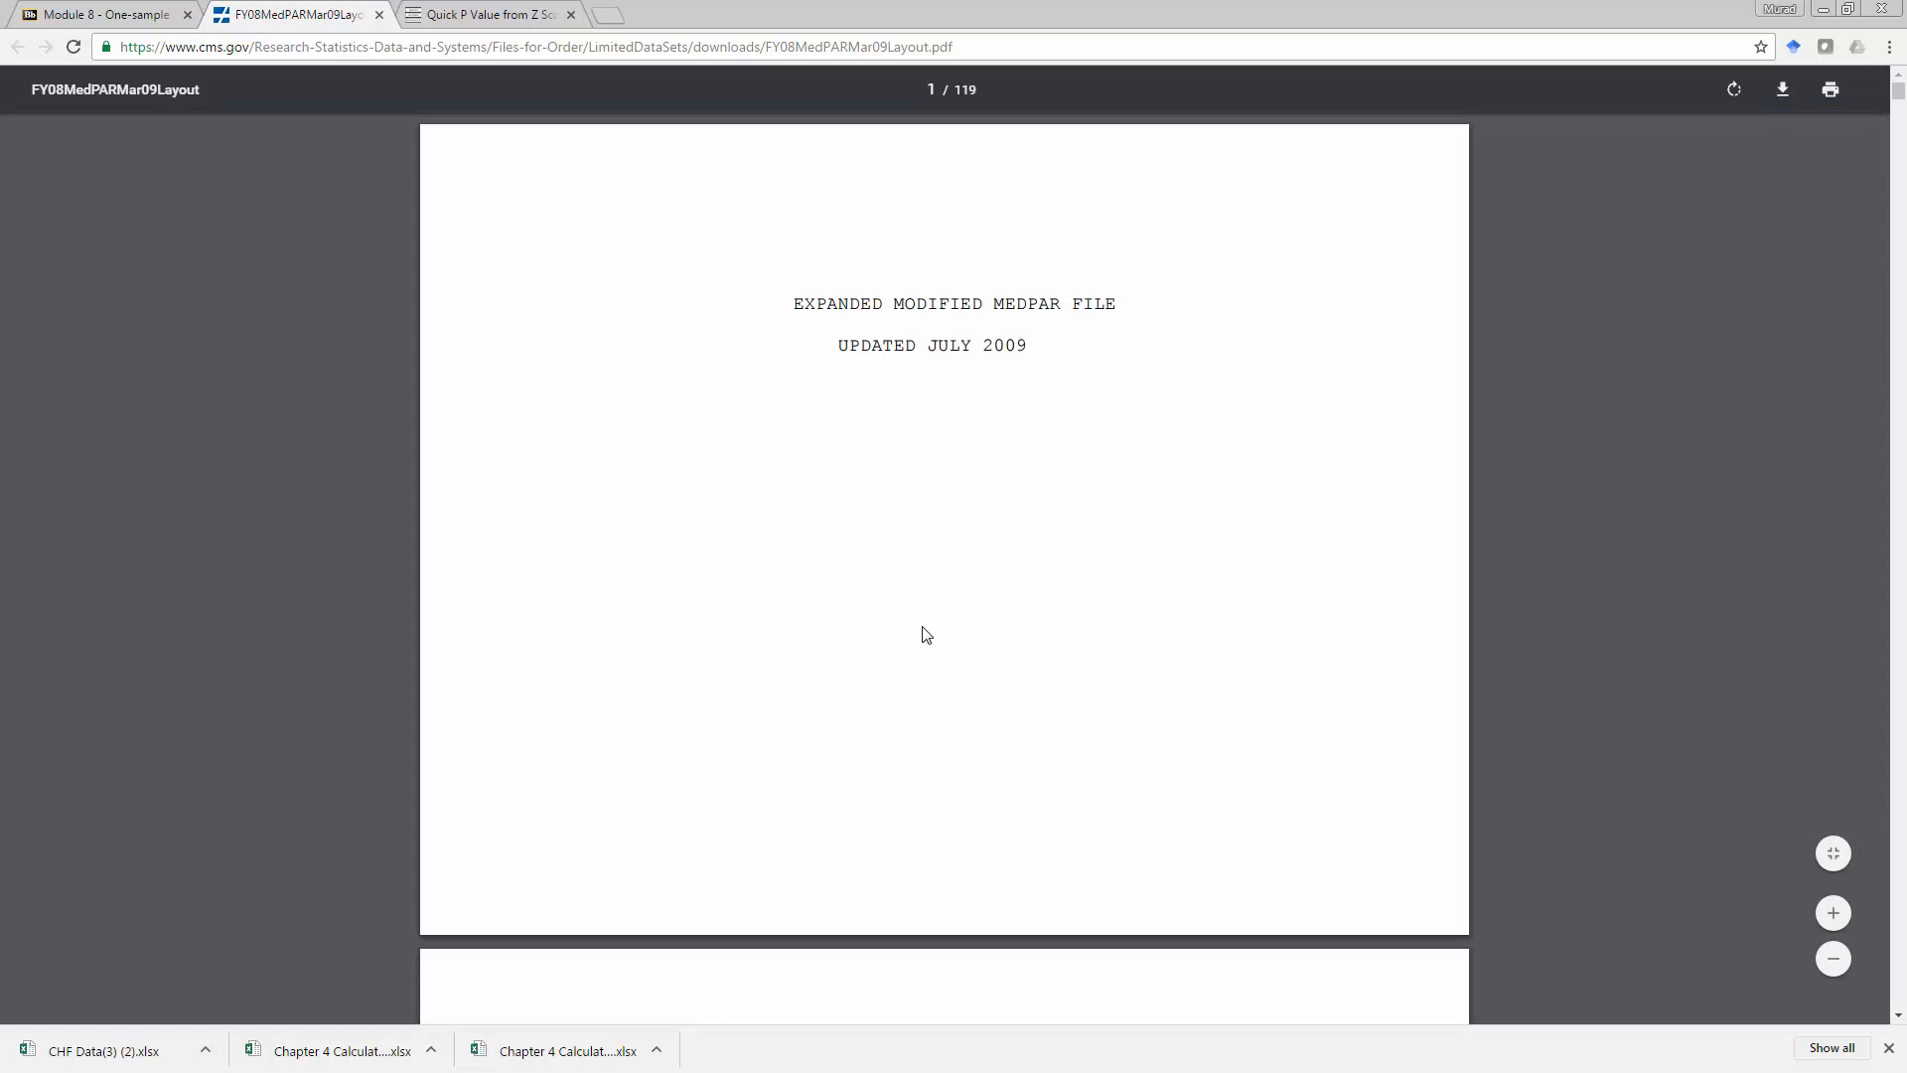
# Search the MedPAR layout PDF for "discharge de" up to the Discharge Destination coding scheme and highlight "routine charge" beside code 01.
pyautogui.hotkey('ctrl', 'f')
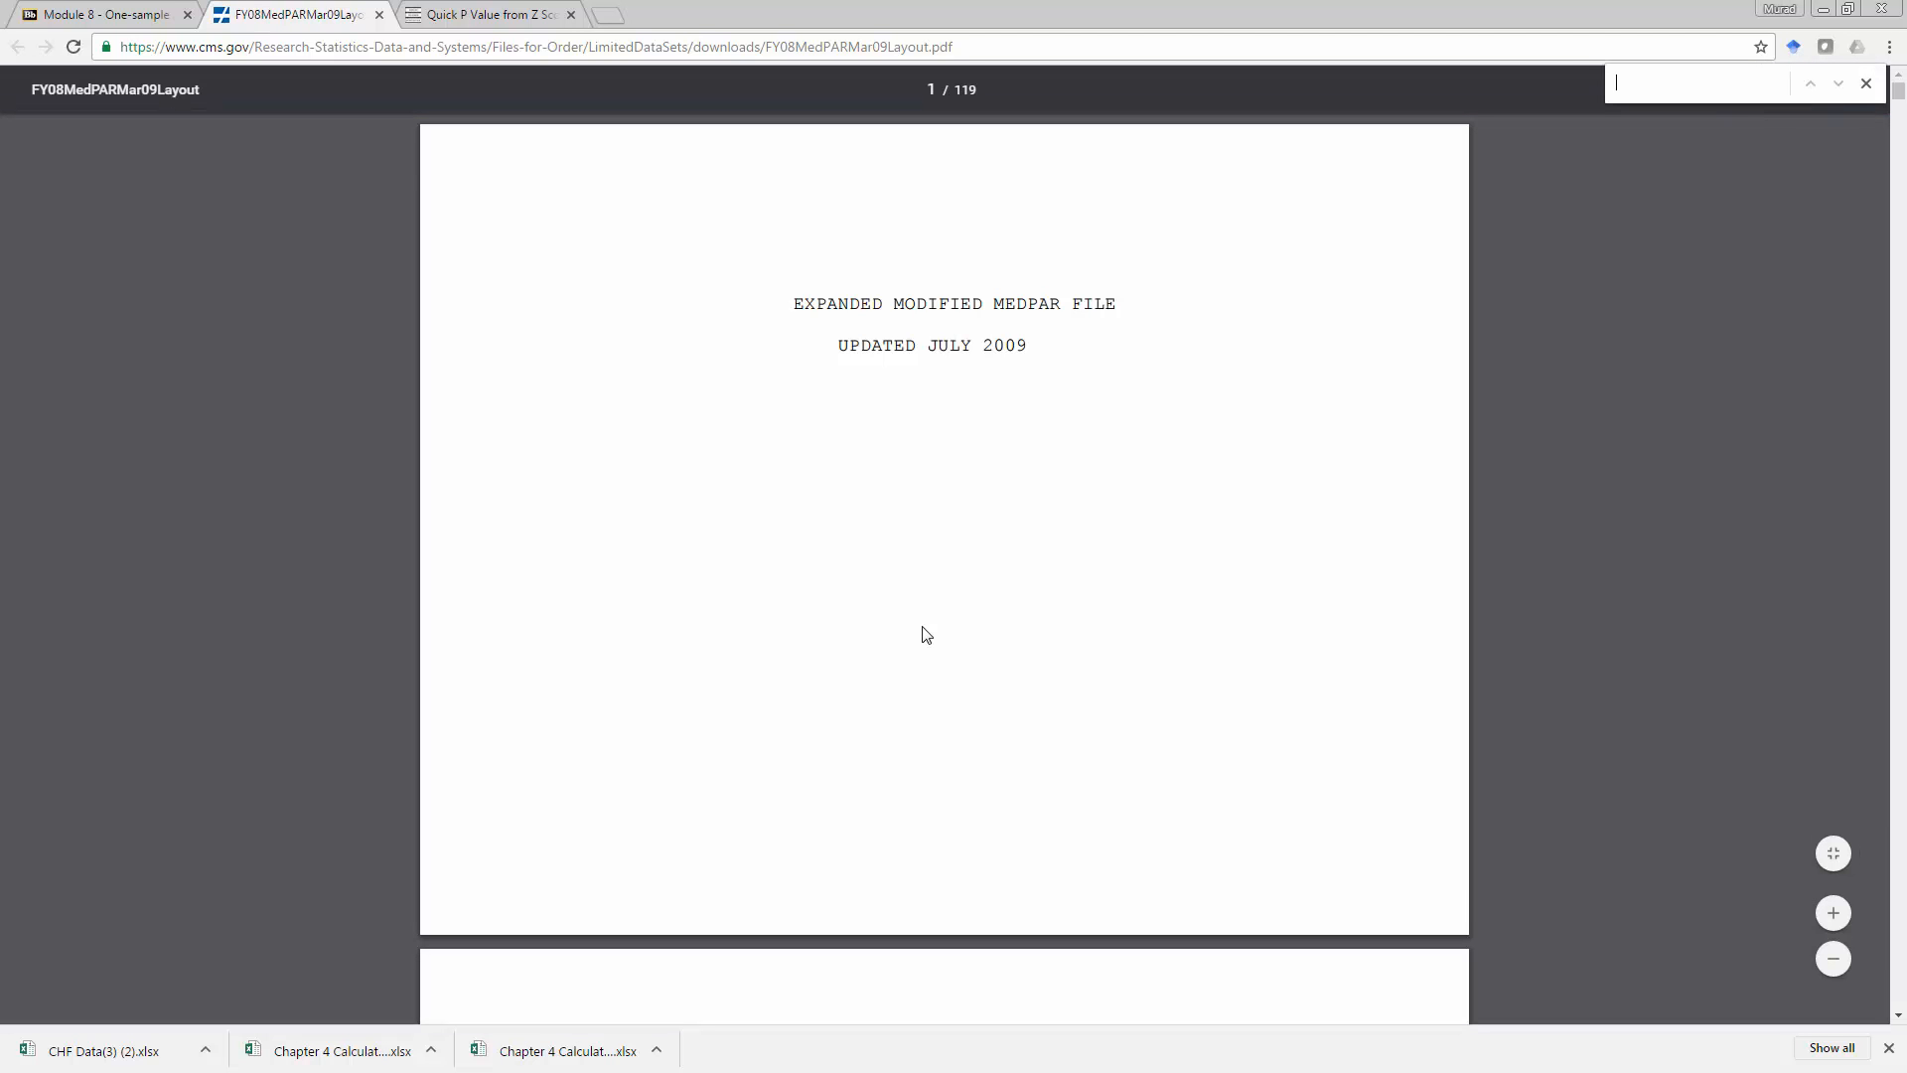
pyautogui.write('di')
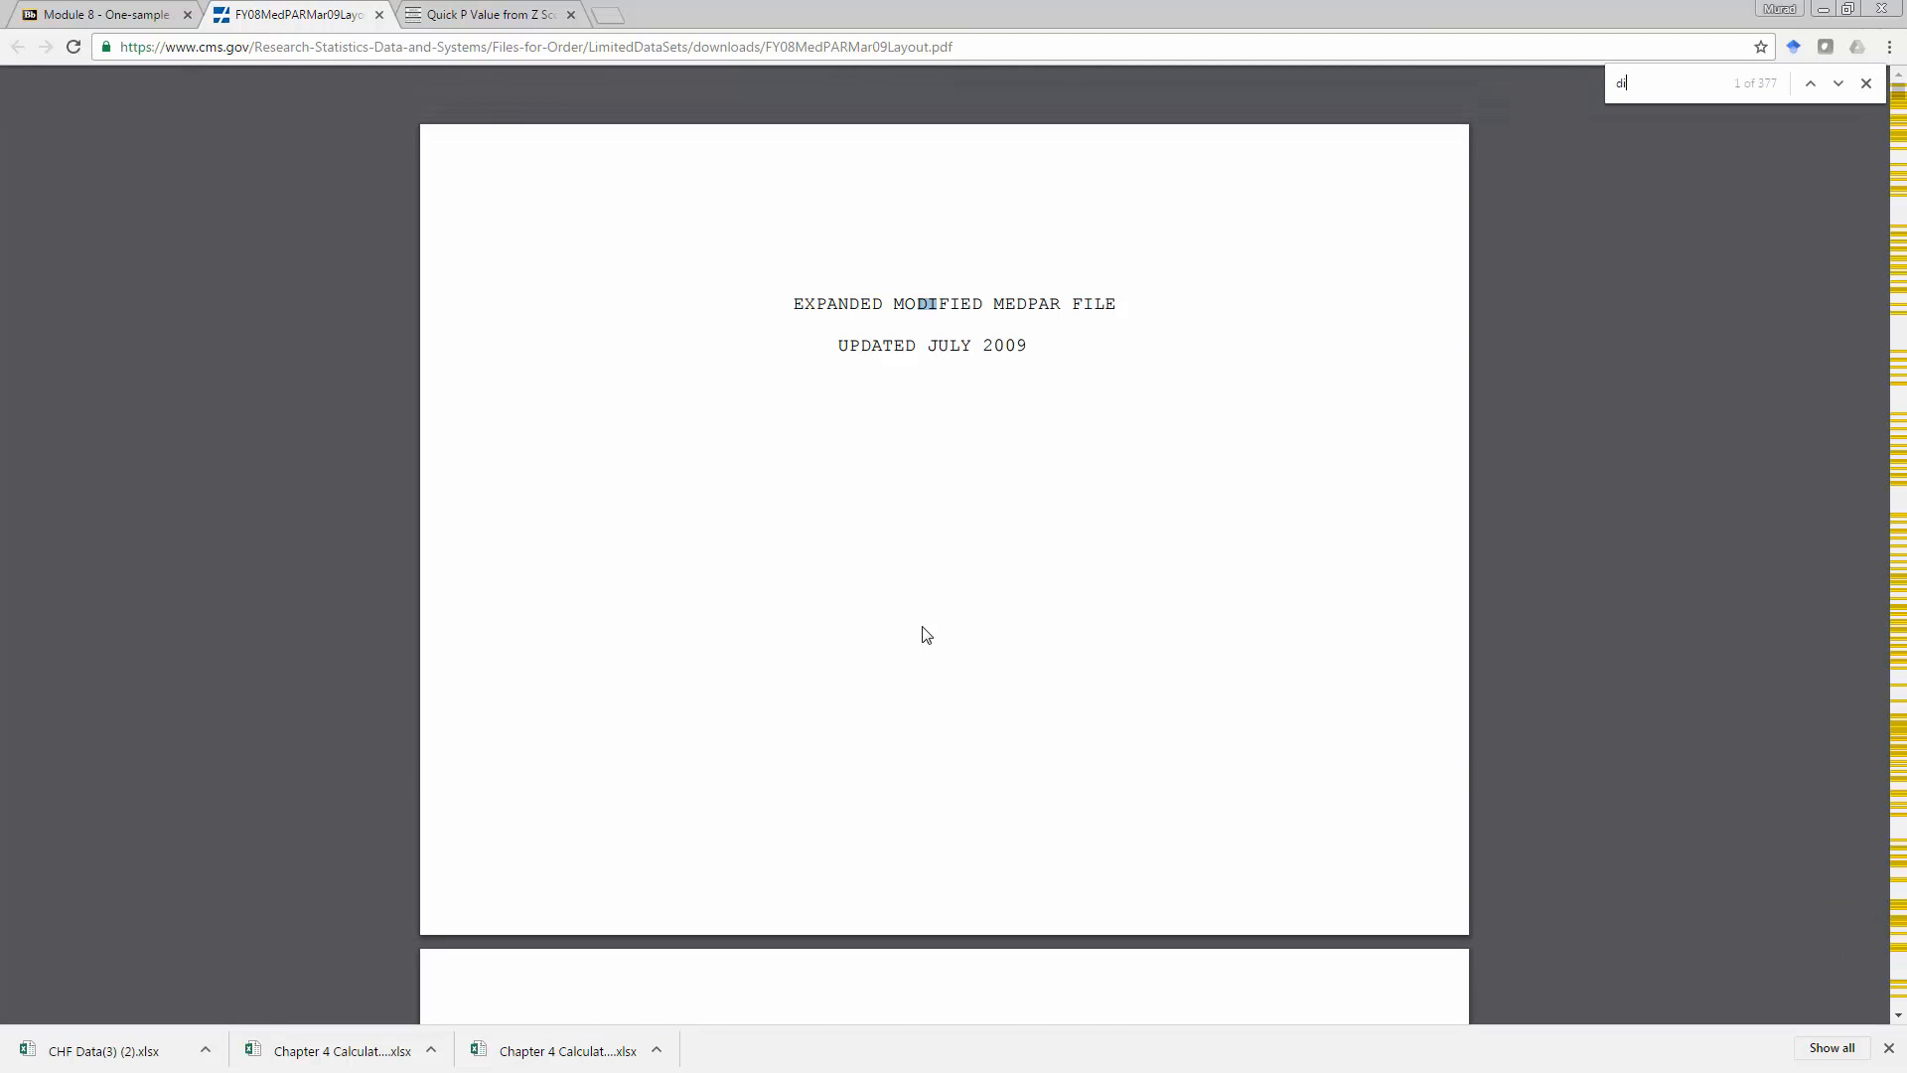
pyautogui.write('scharge ')
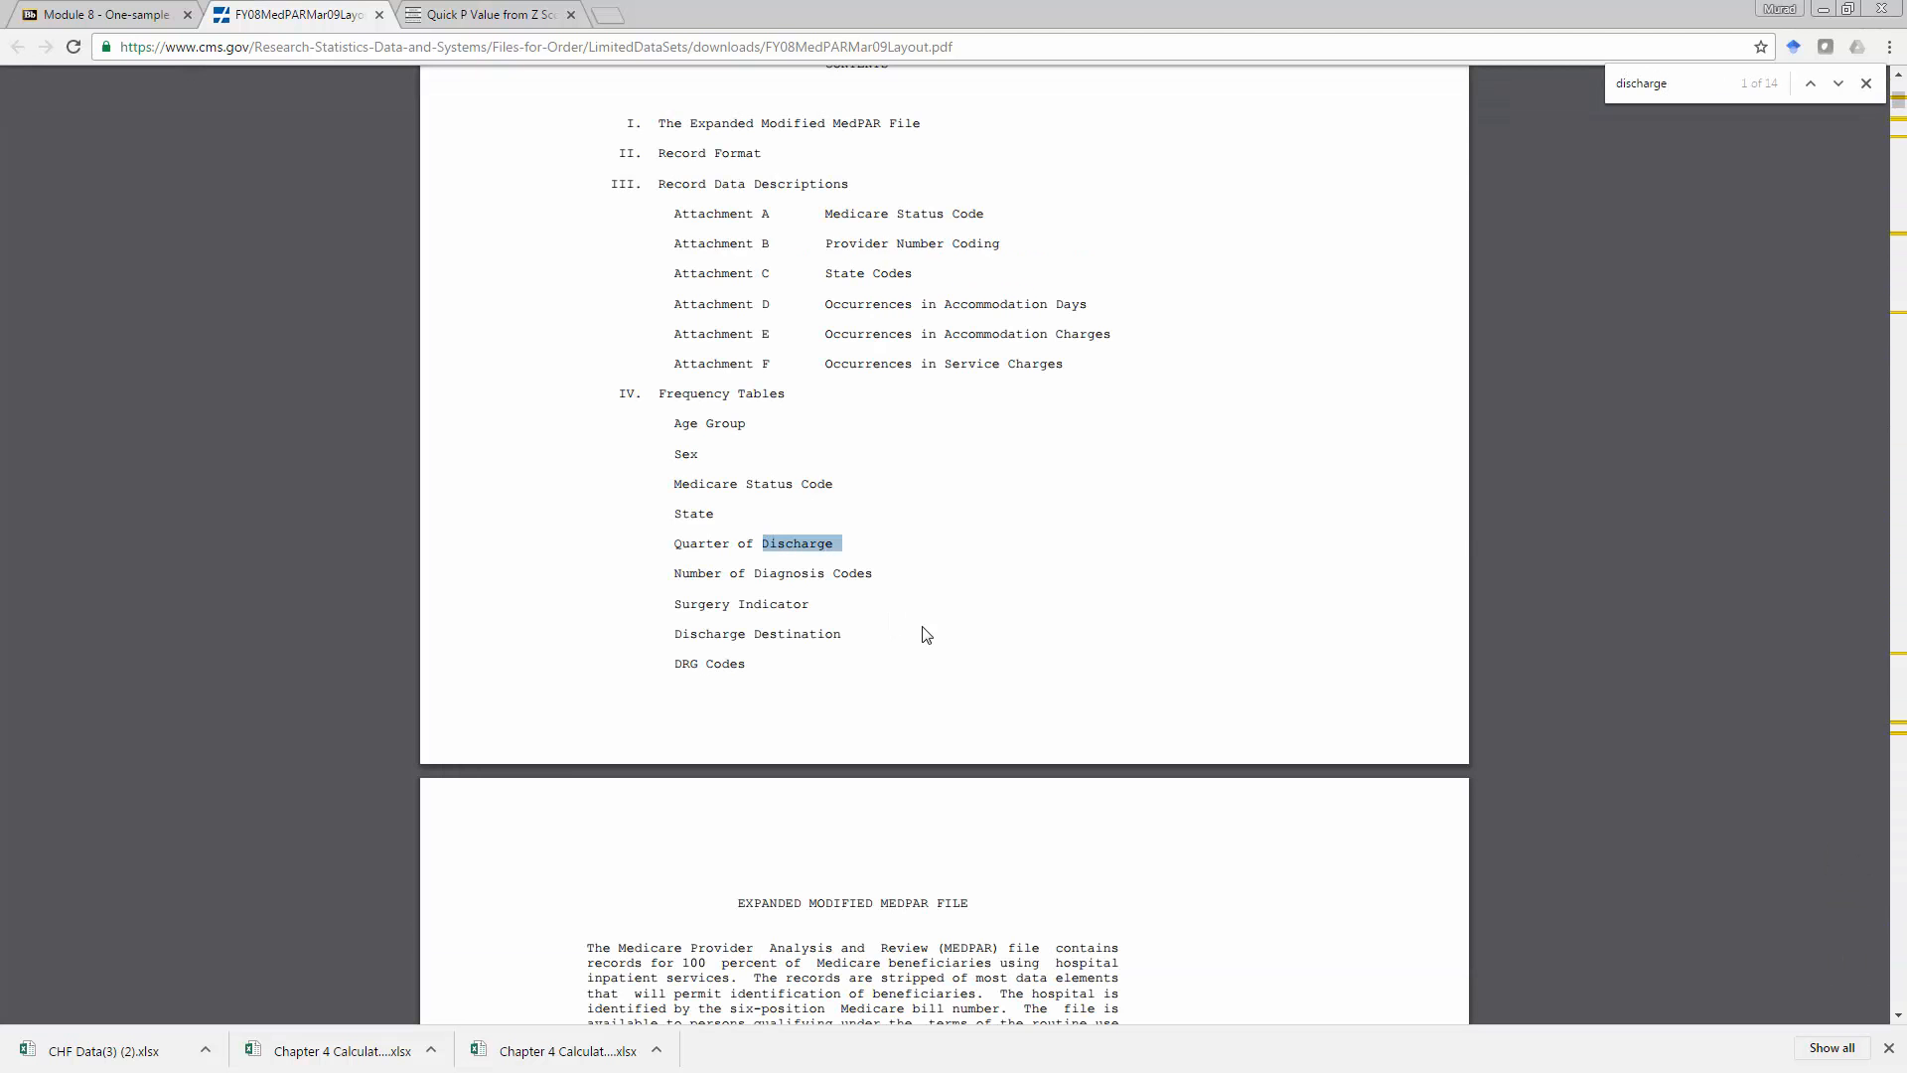
pyautogui.write('de')
pyautogui.press('Return')
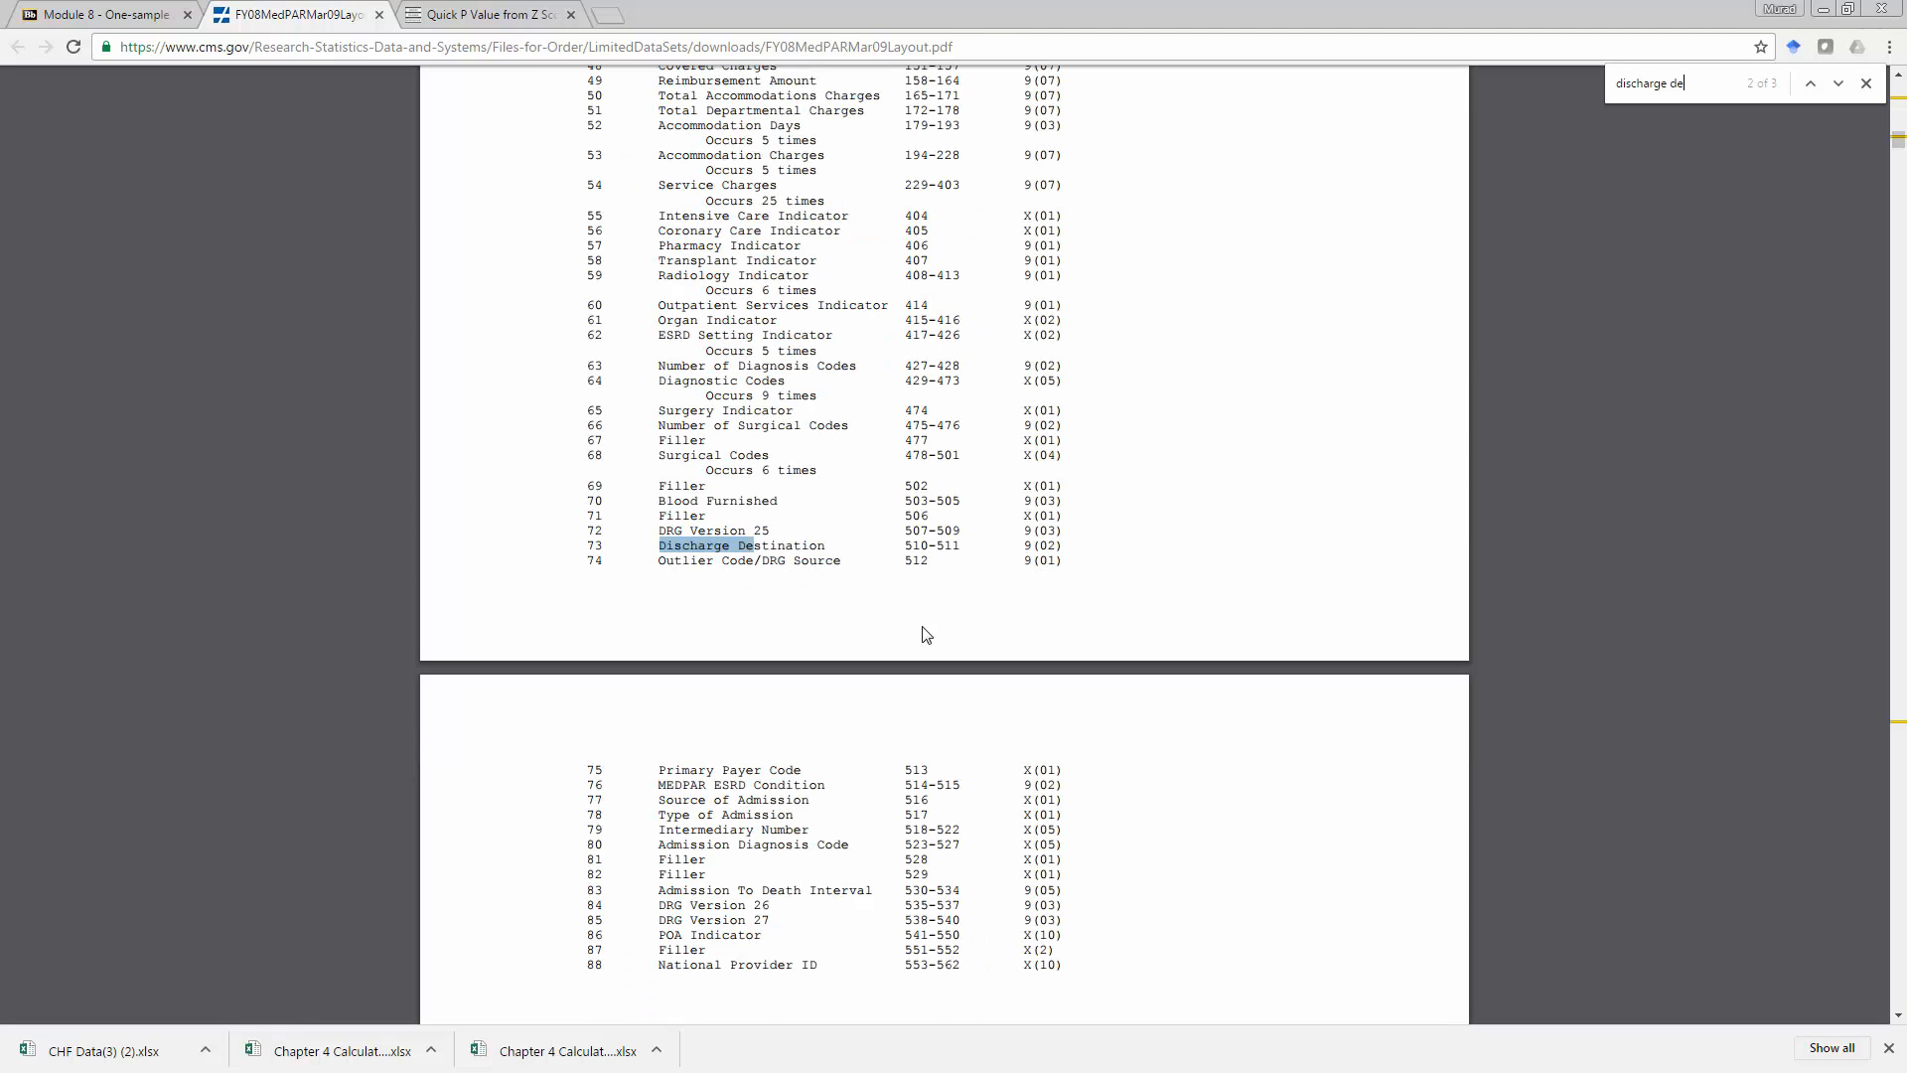
pyautogui.press('Return')
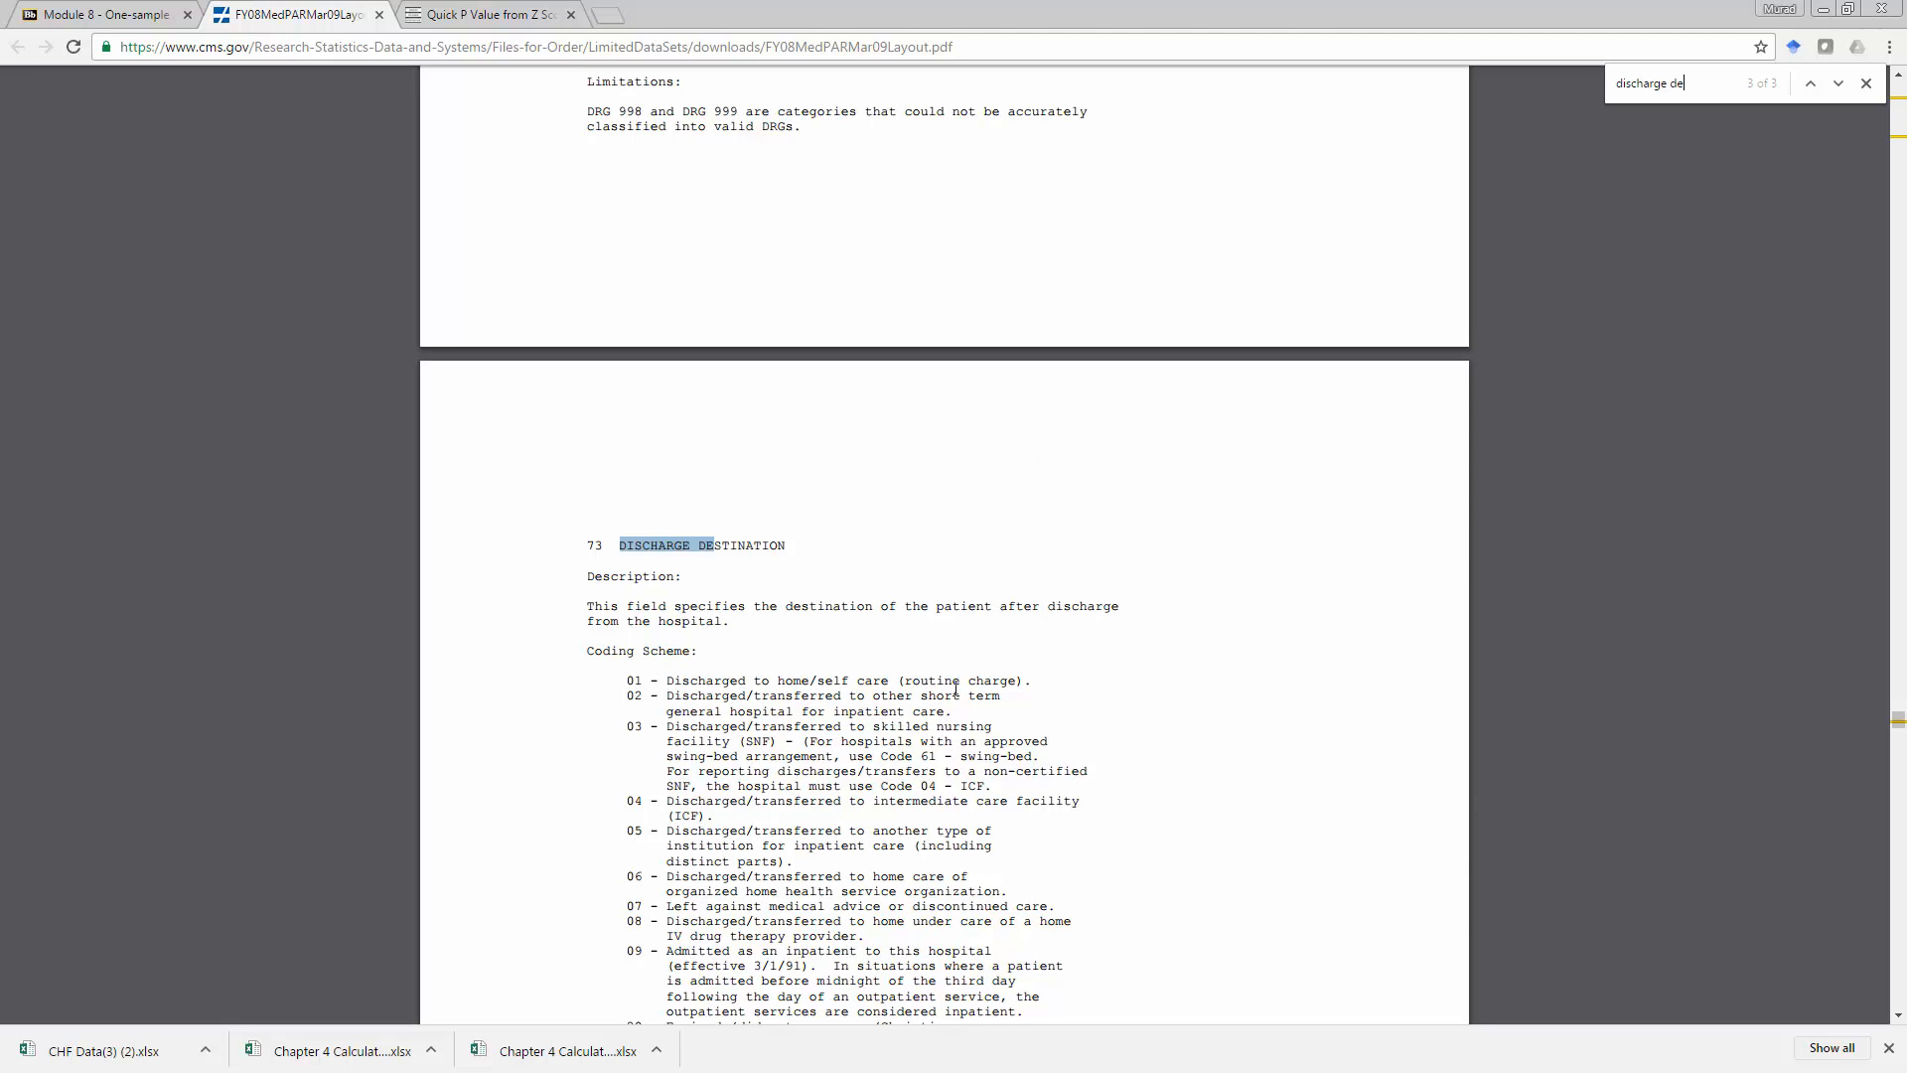
pyautogui.moveTo(1018, 681); pyautogui.dragTo(908, 677)
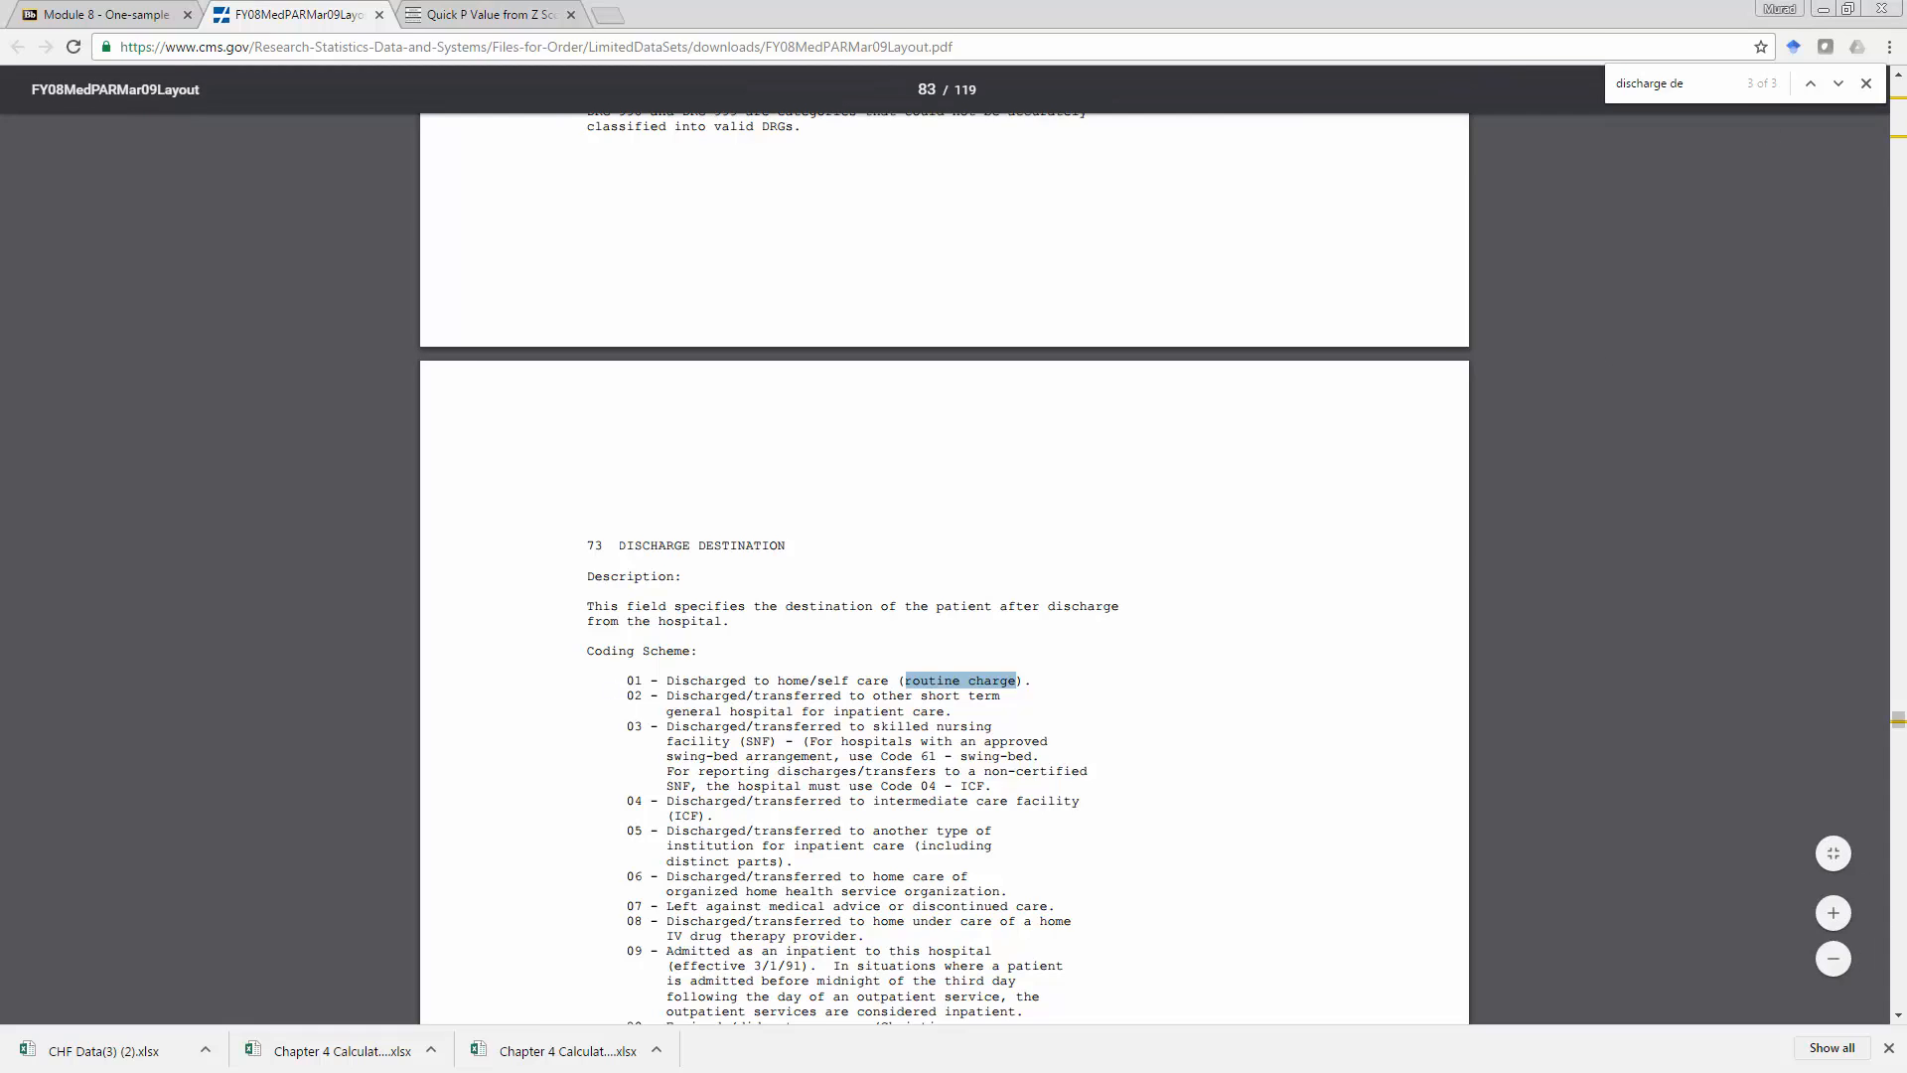
# Switch back to the CHF Data workbook, add the header RoutineDisch in M1, and fit column M to its content.
pyautogui.hotkey('alt', 'Tab')
pyautogui.click(914, 221)
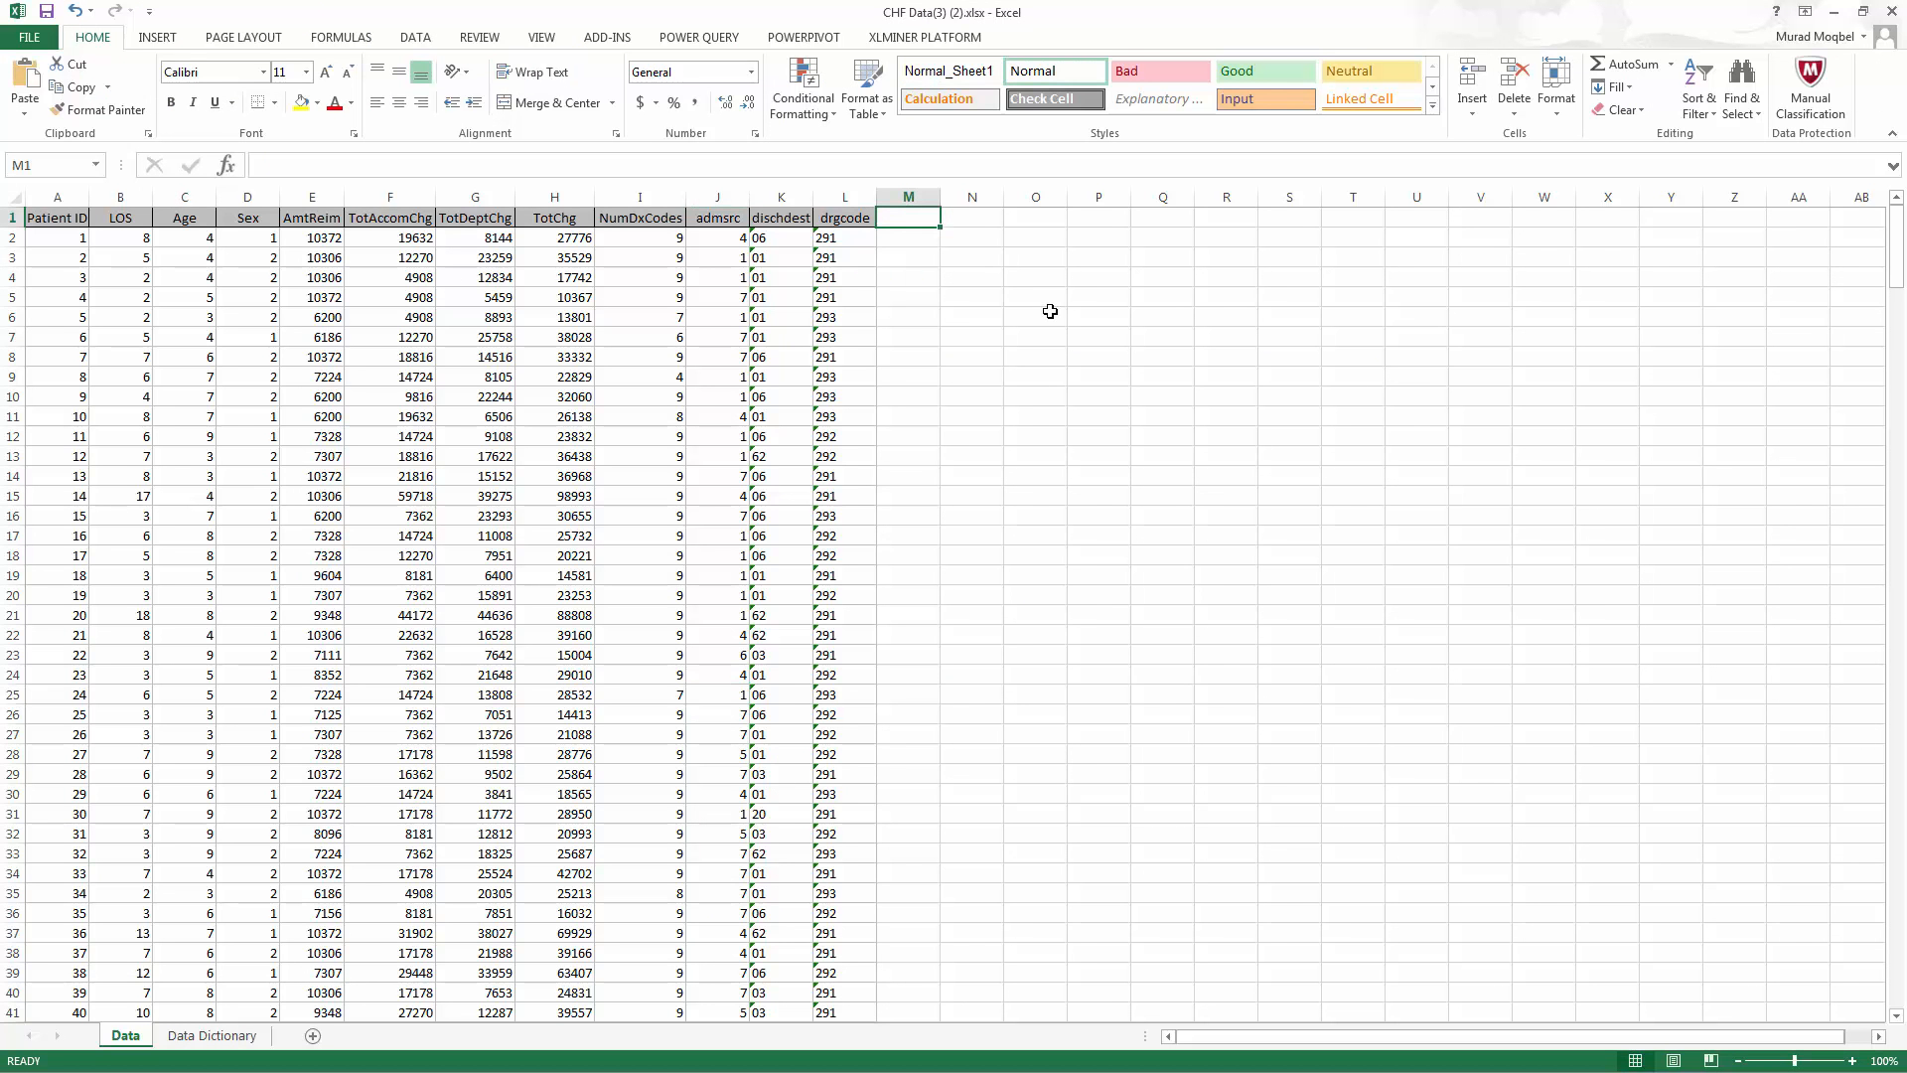
pyautogui.write('R')
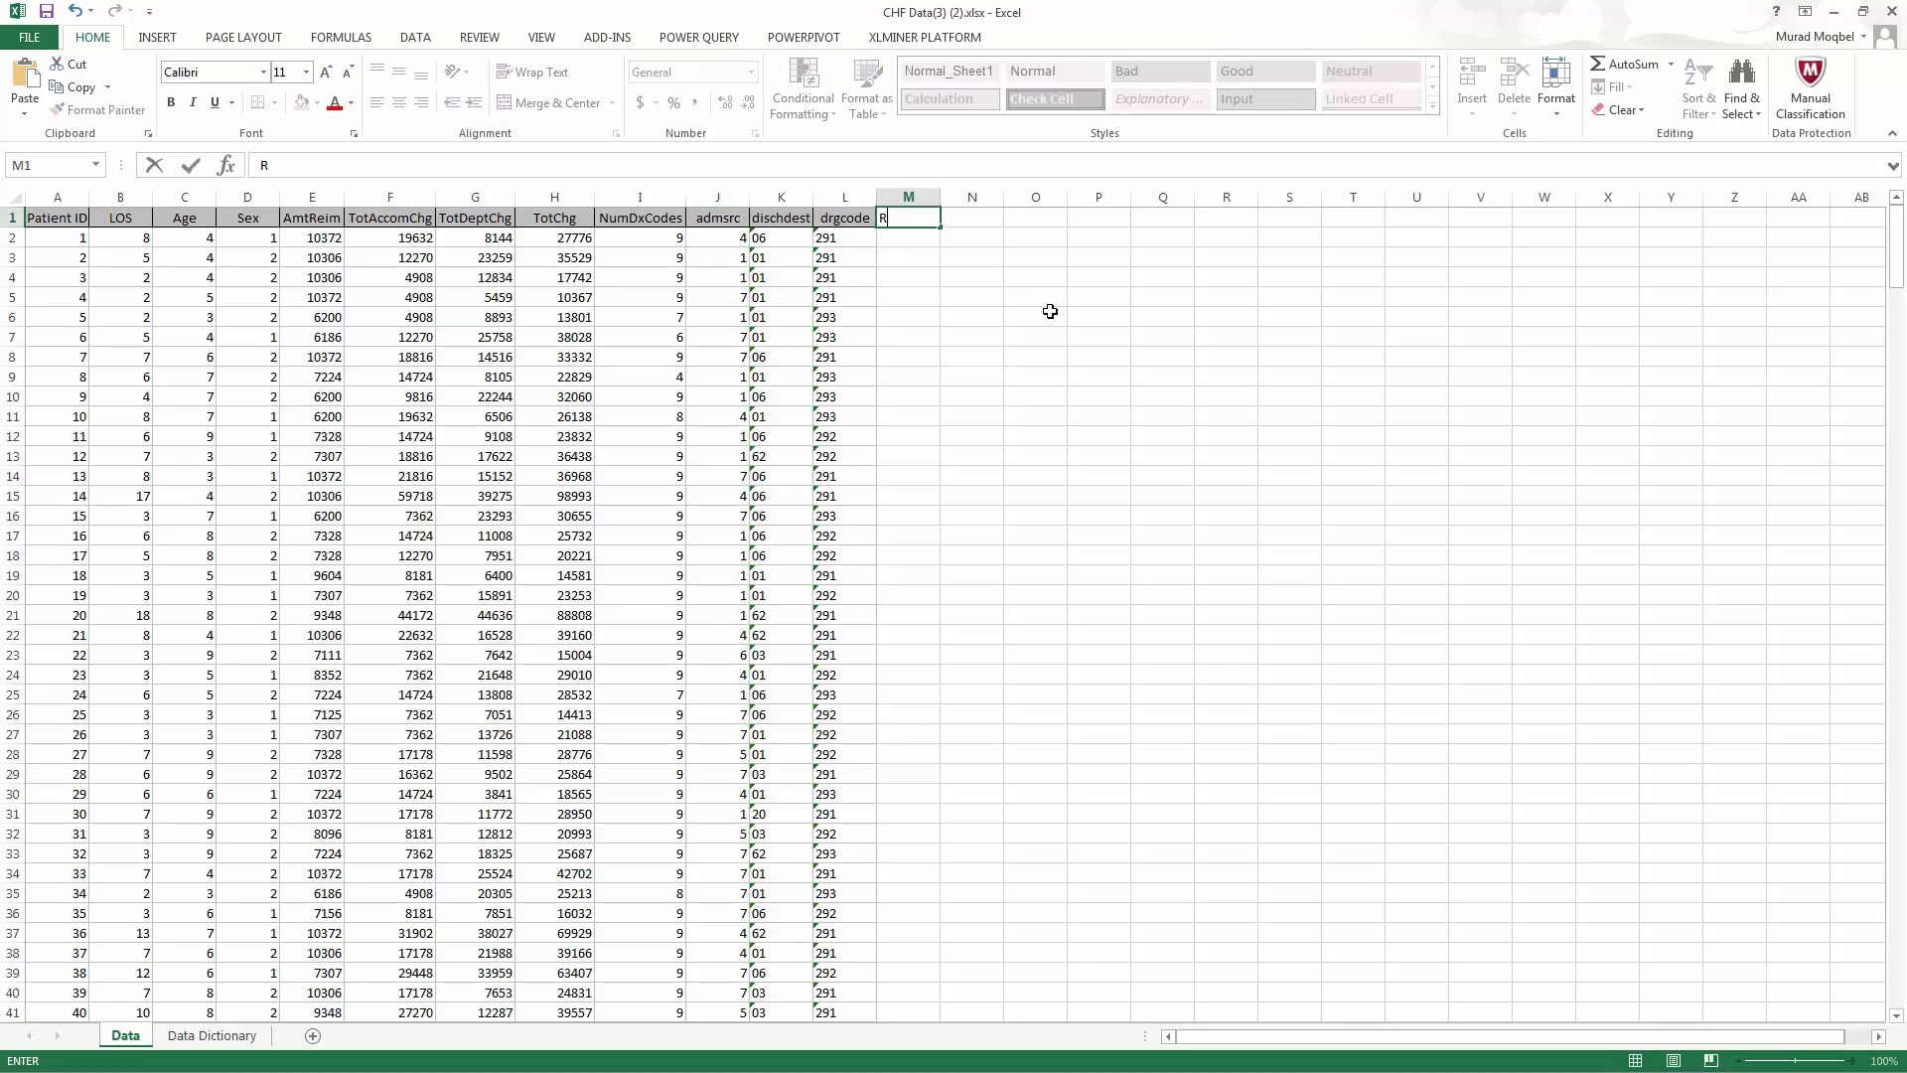
pyautogui.write('outineDisch')
pyautogui.click(926, 197)
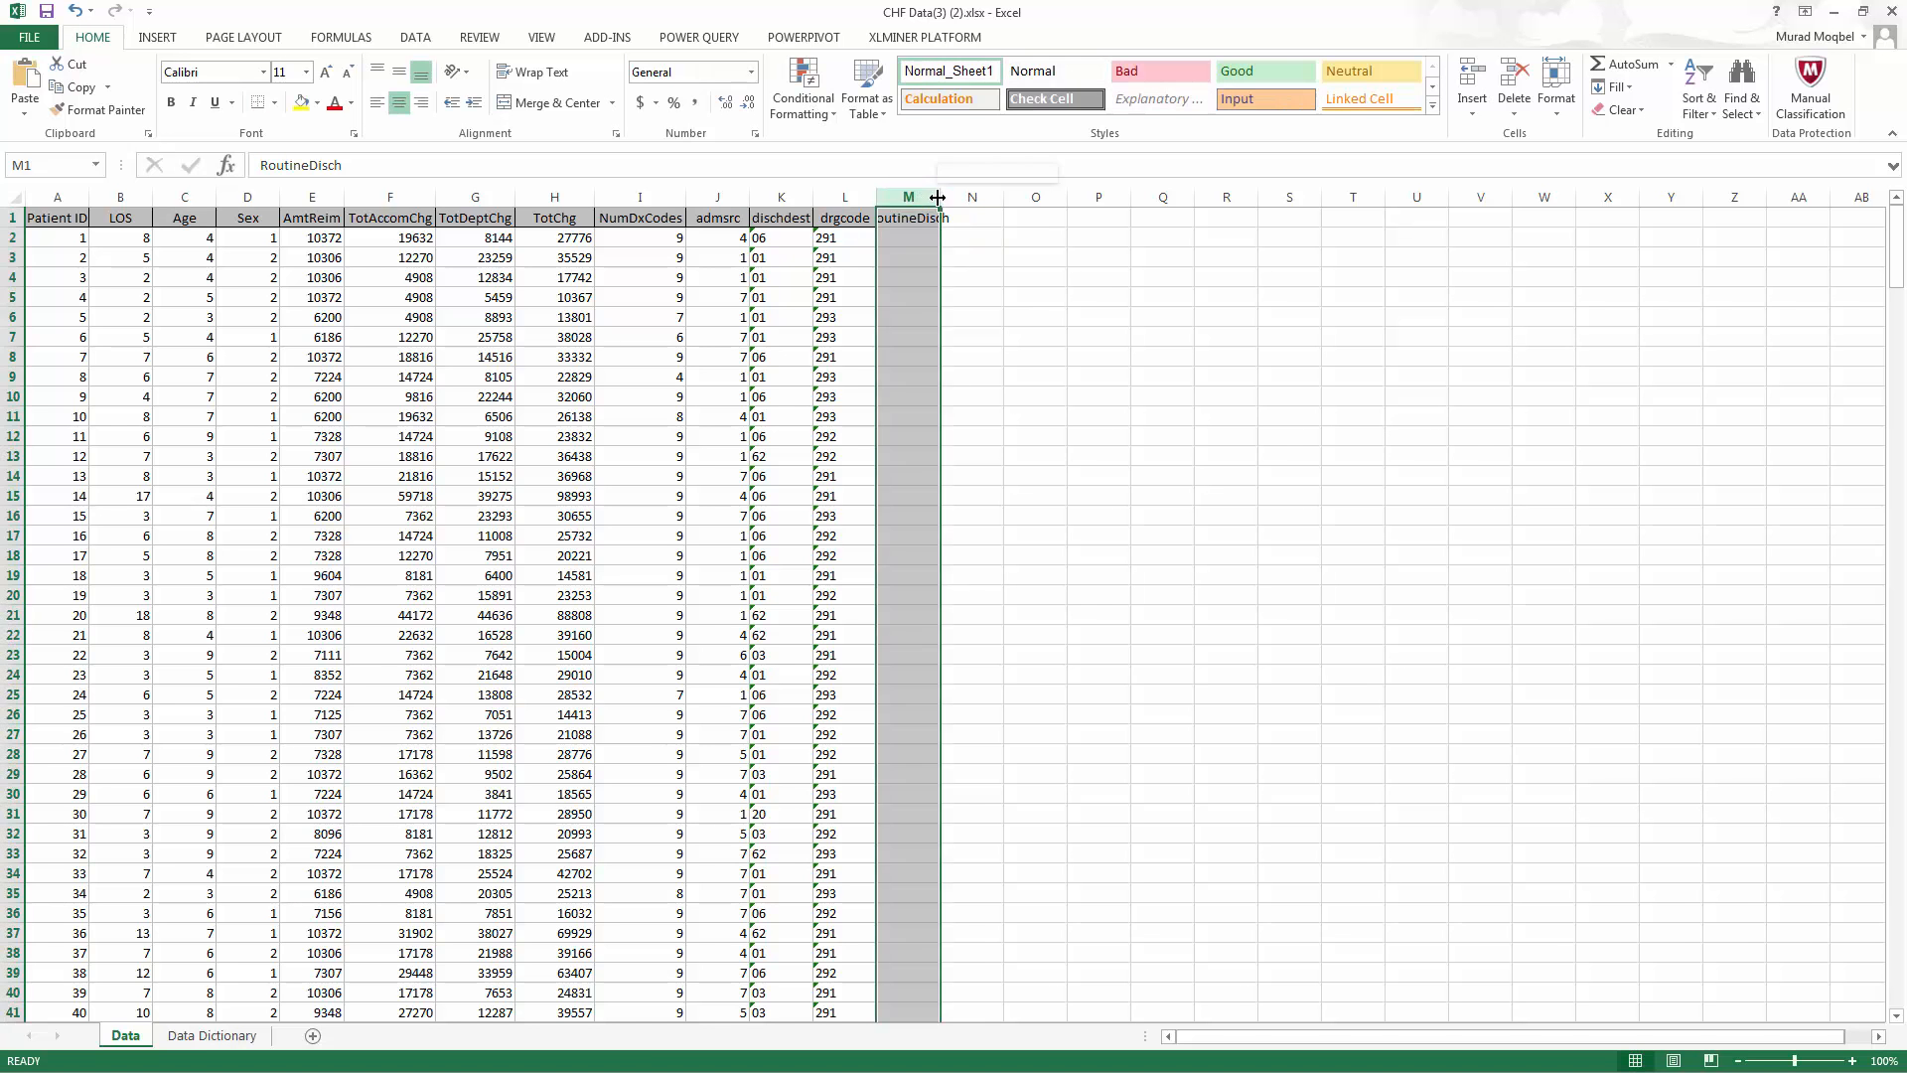
pyautogui.click(929, 236)
pyautogui.doubleClick(940, 197)
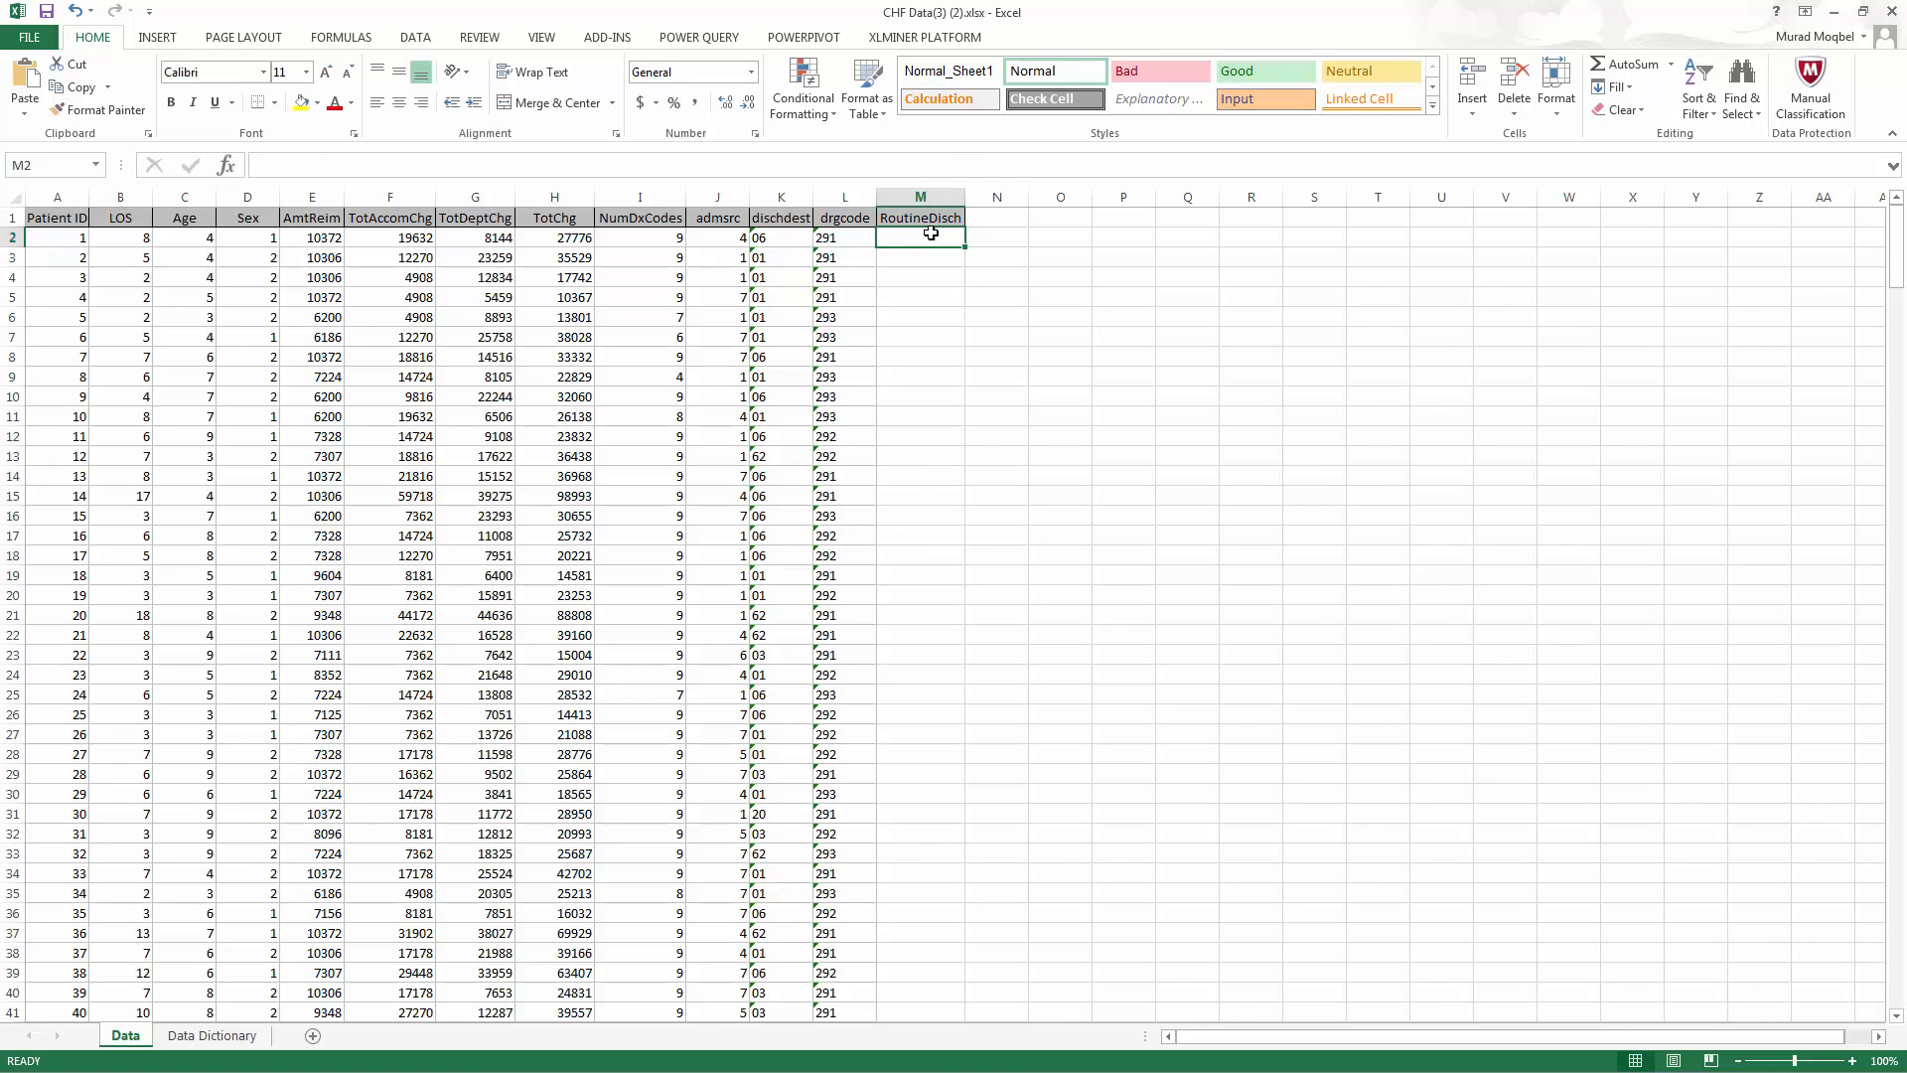
# Enter the formula =IF(K2="01",1,0) in M2 to flag routine discharges.
pyautogui.write('=')
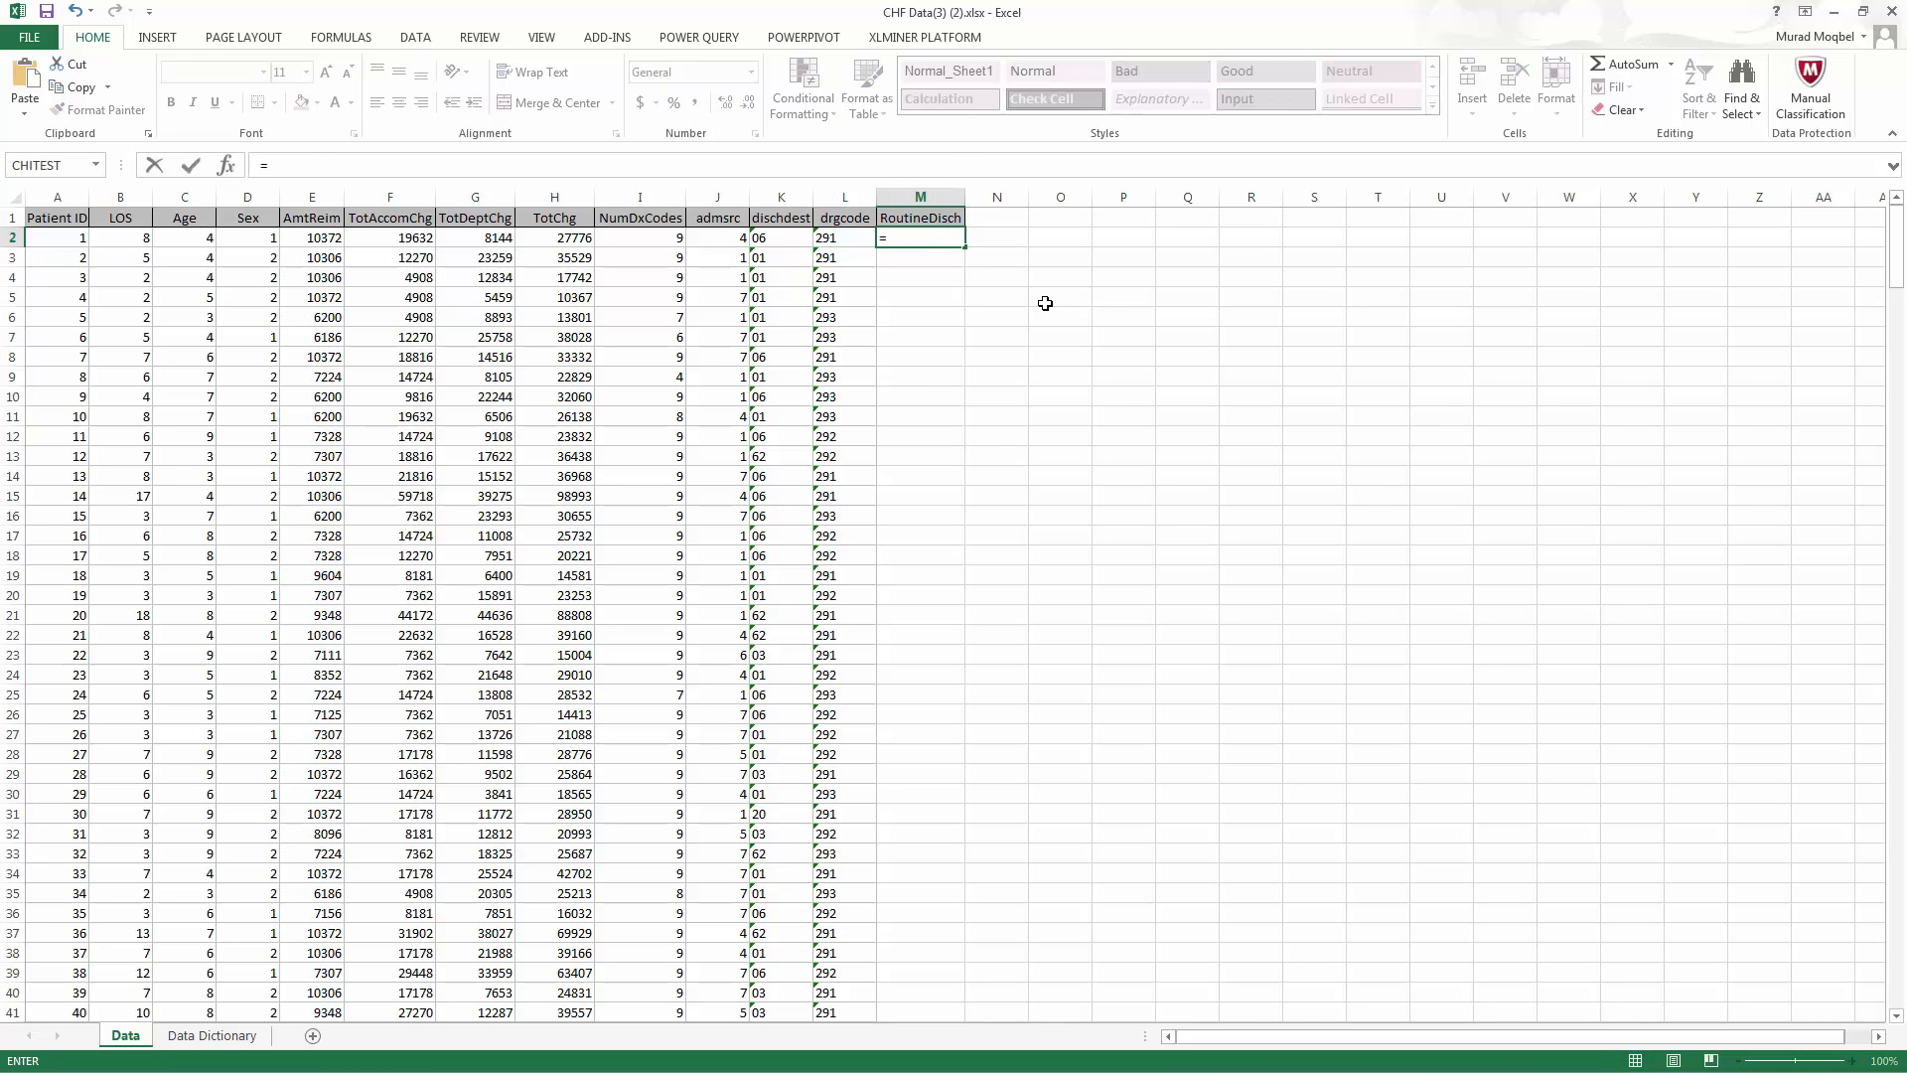
pyautogui.write('if')
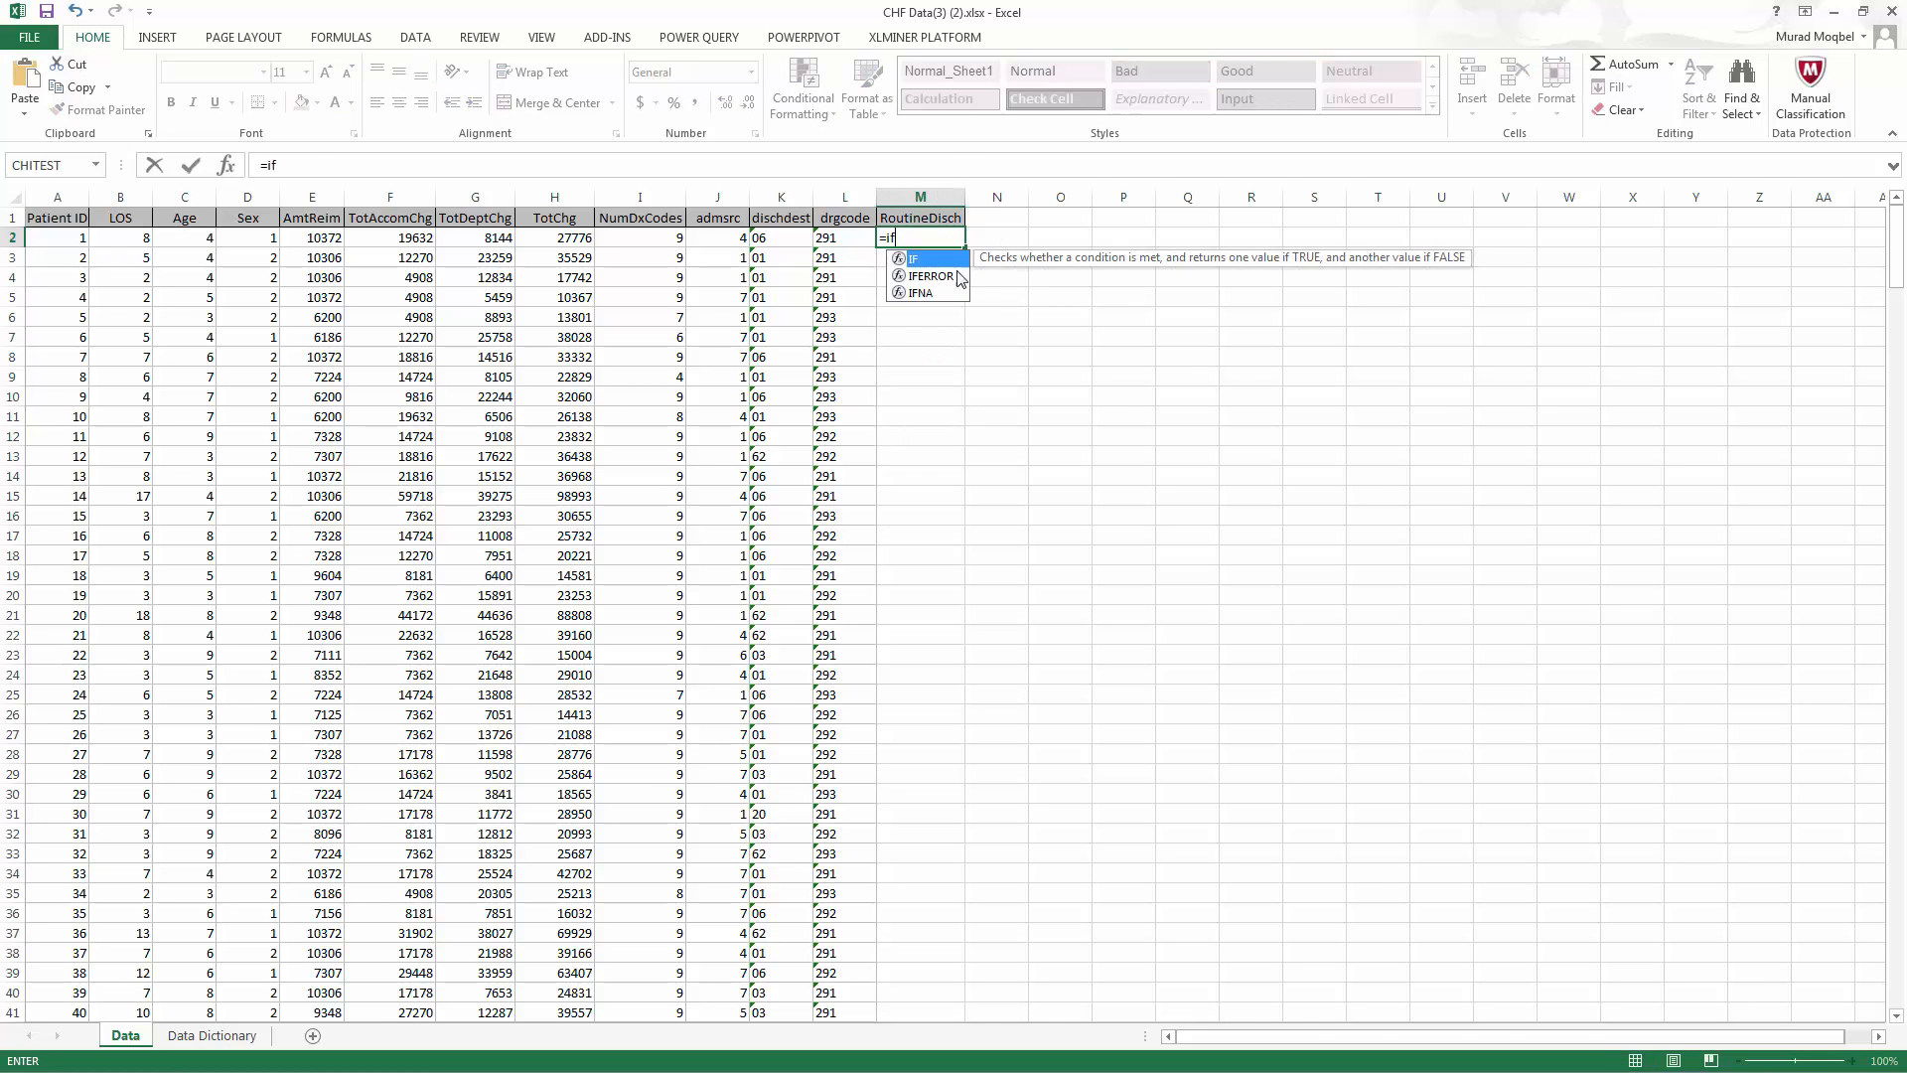
pyautogui.doubleClick(933, 260)
pyautogui.click(784, 239)
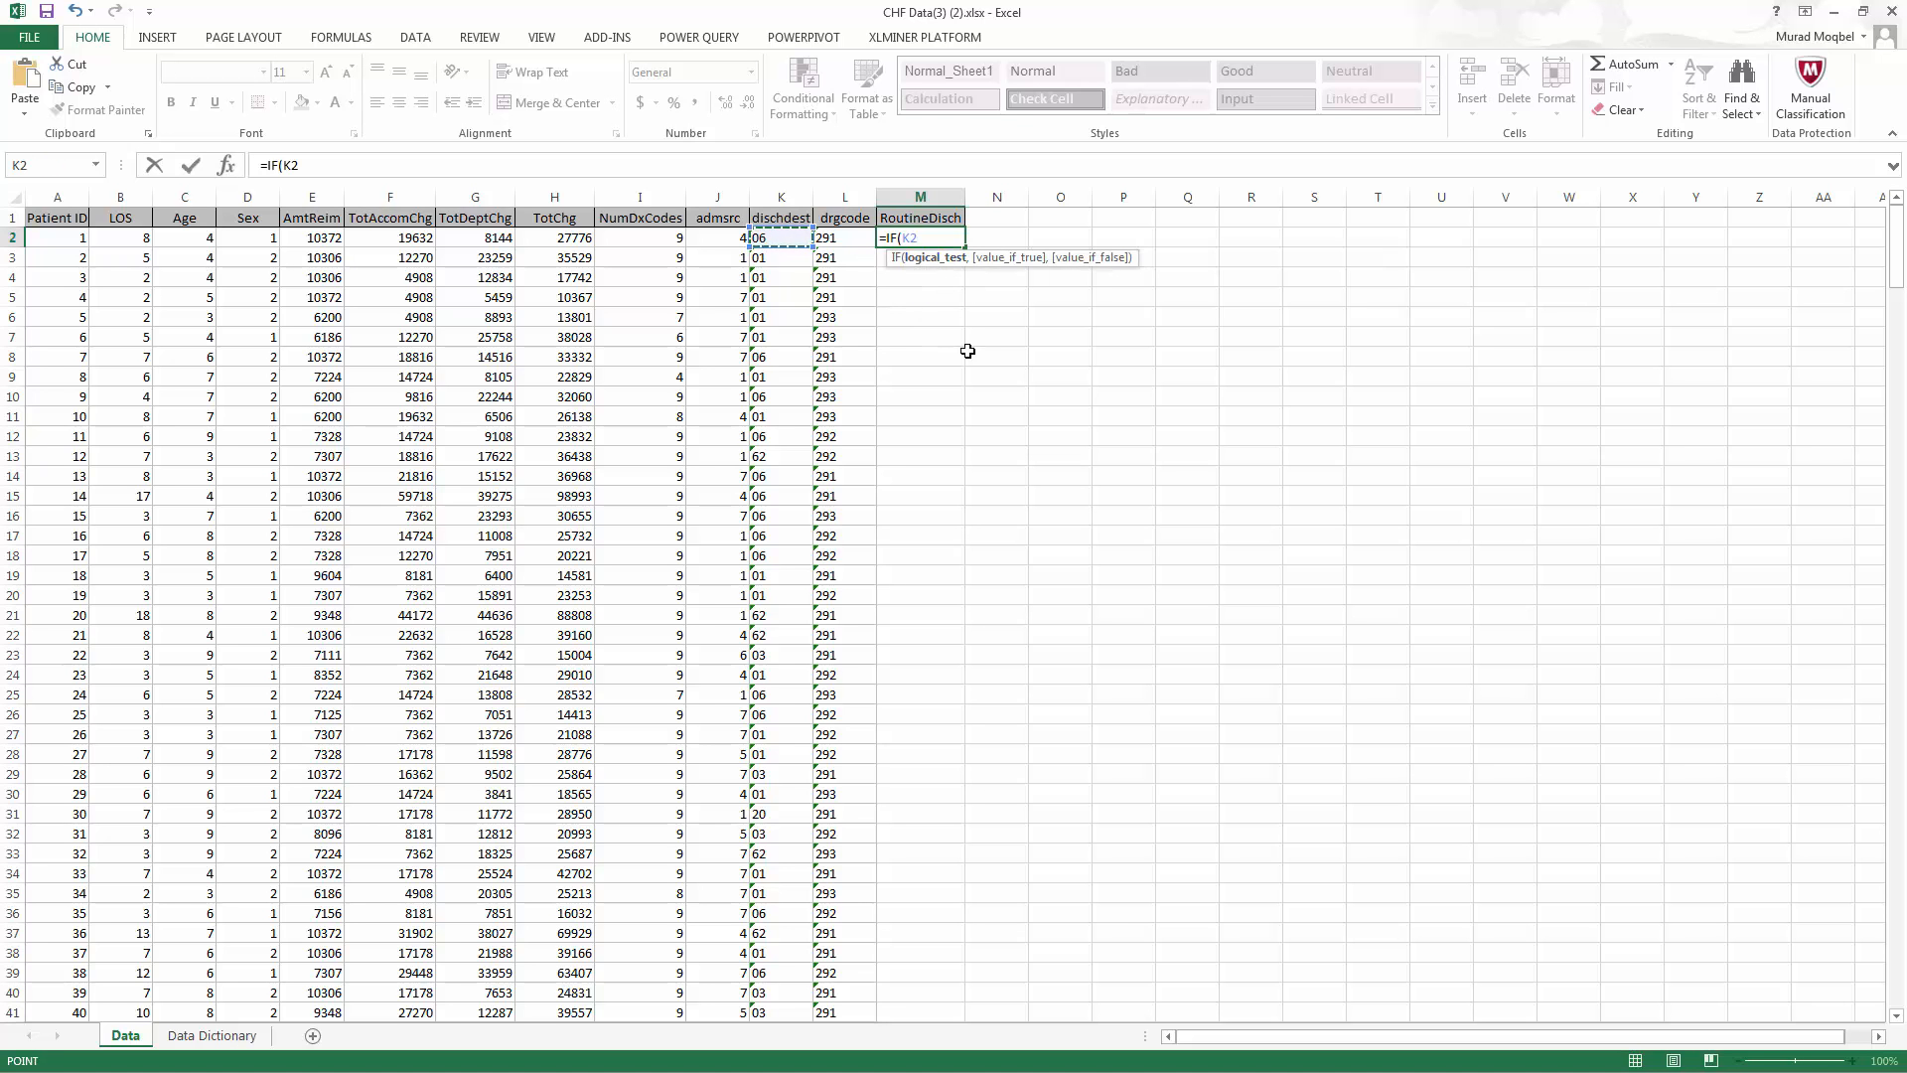
pyautogui.write('="01')
pyautogui.write(',')
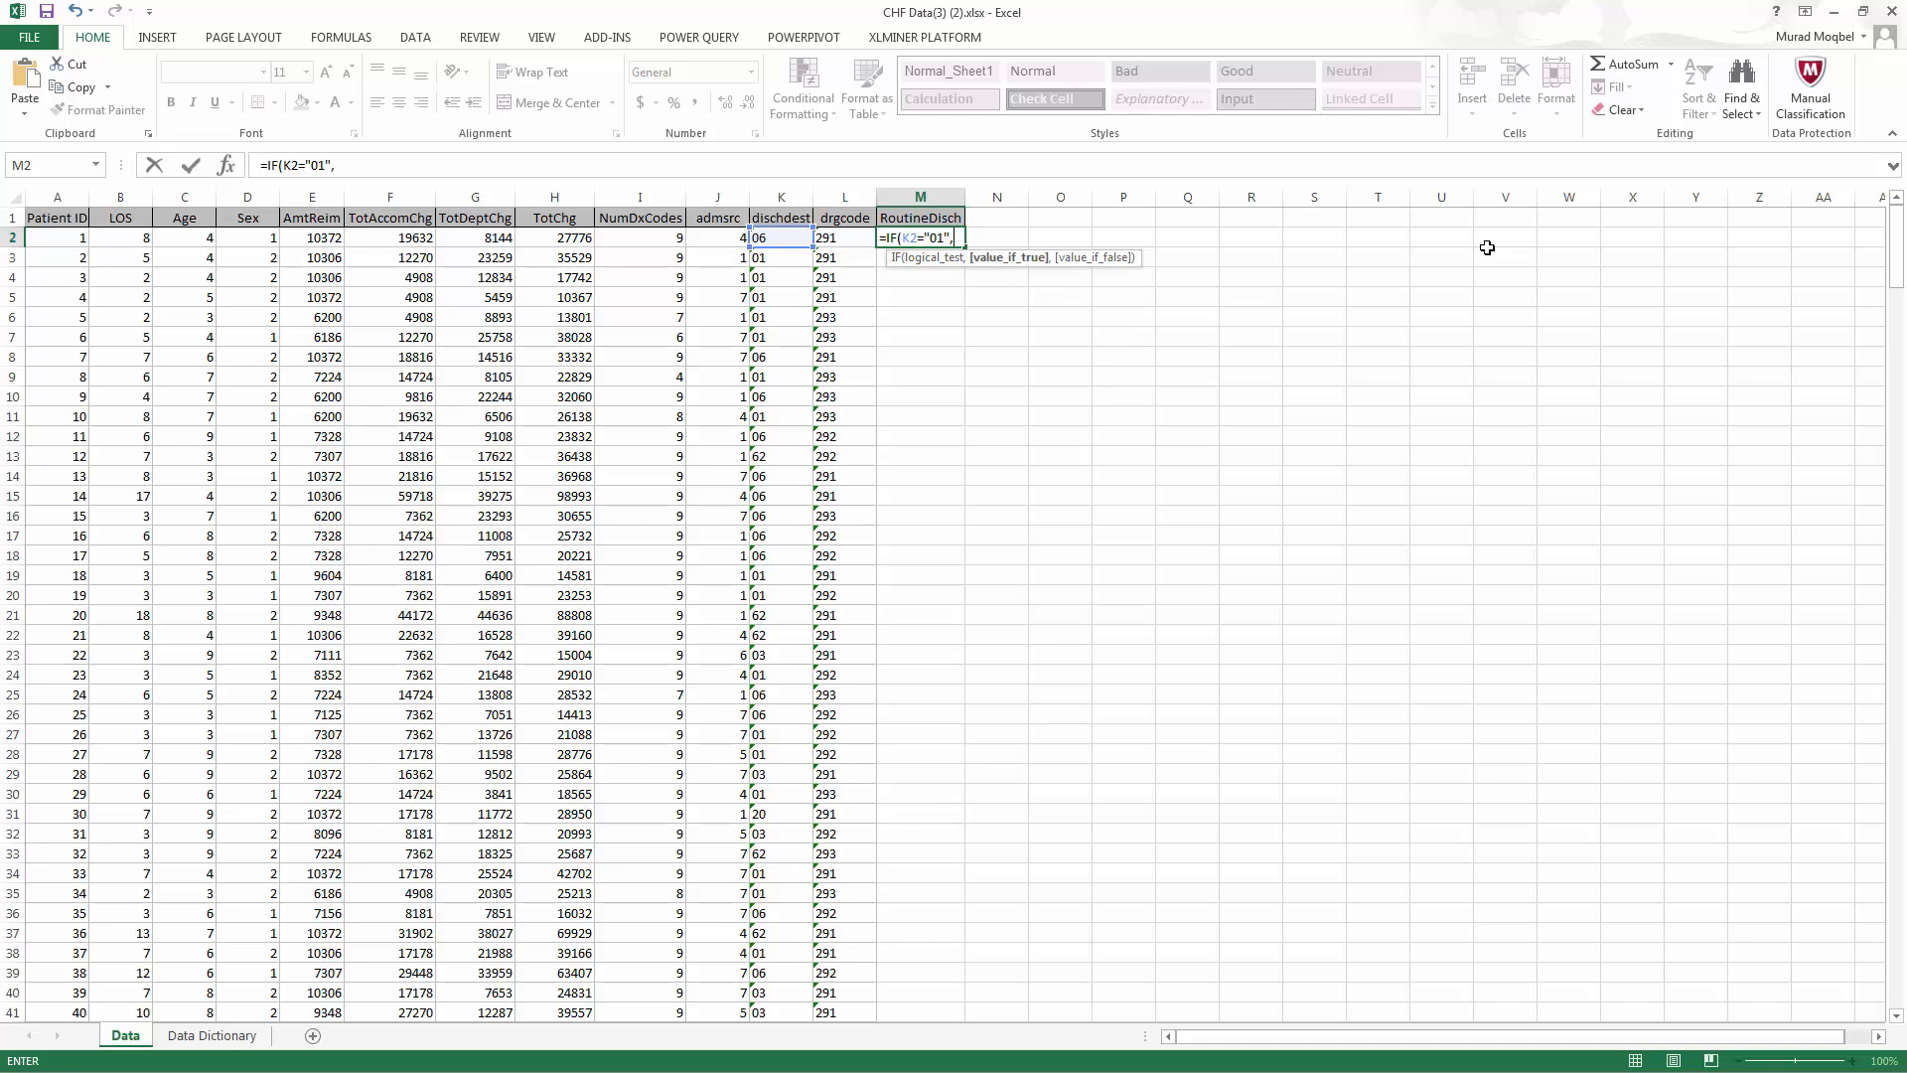
pyautogui.write('1,0)')
pyautogui.press('Return')
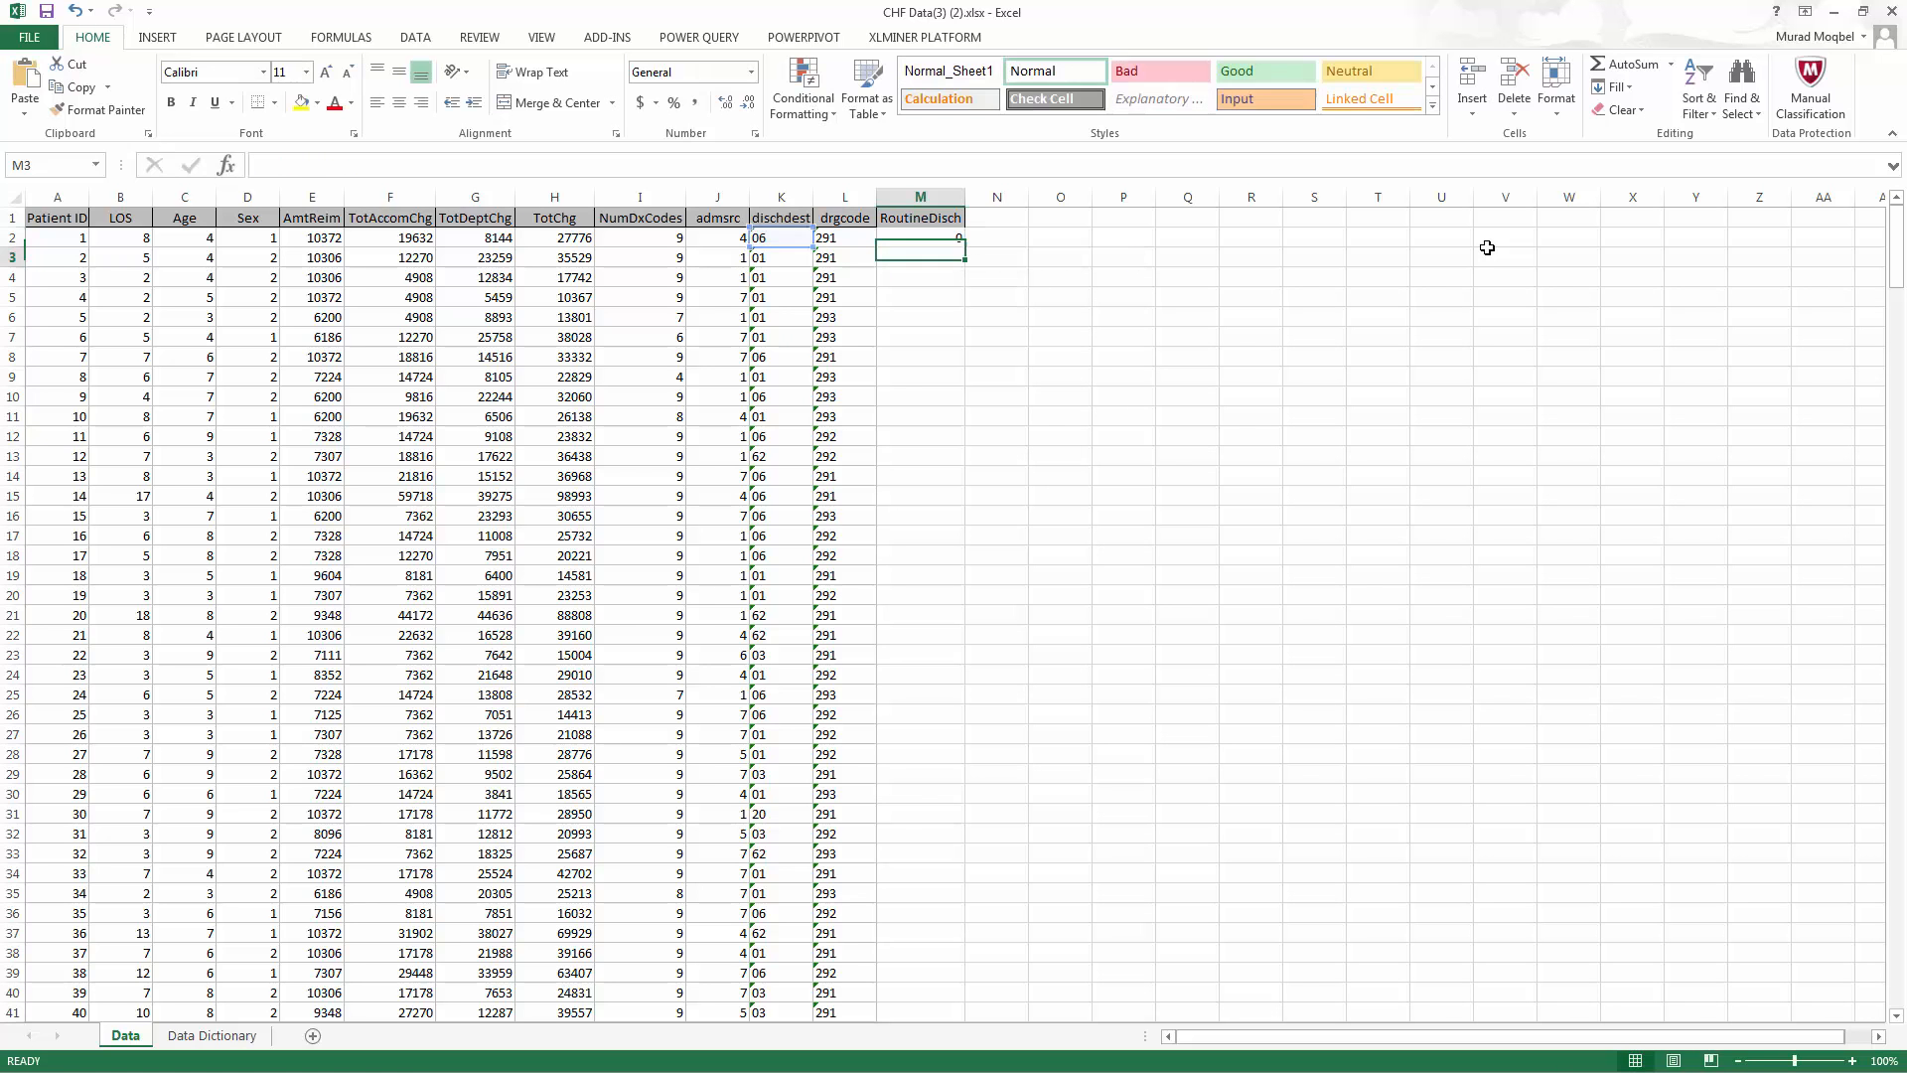
# Fill the M2 formula down the RoutineDisch column for all patient rows.
pyautogui.click(941, 237)
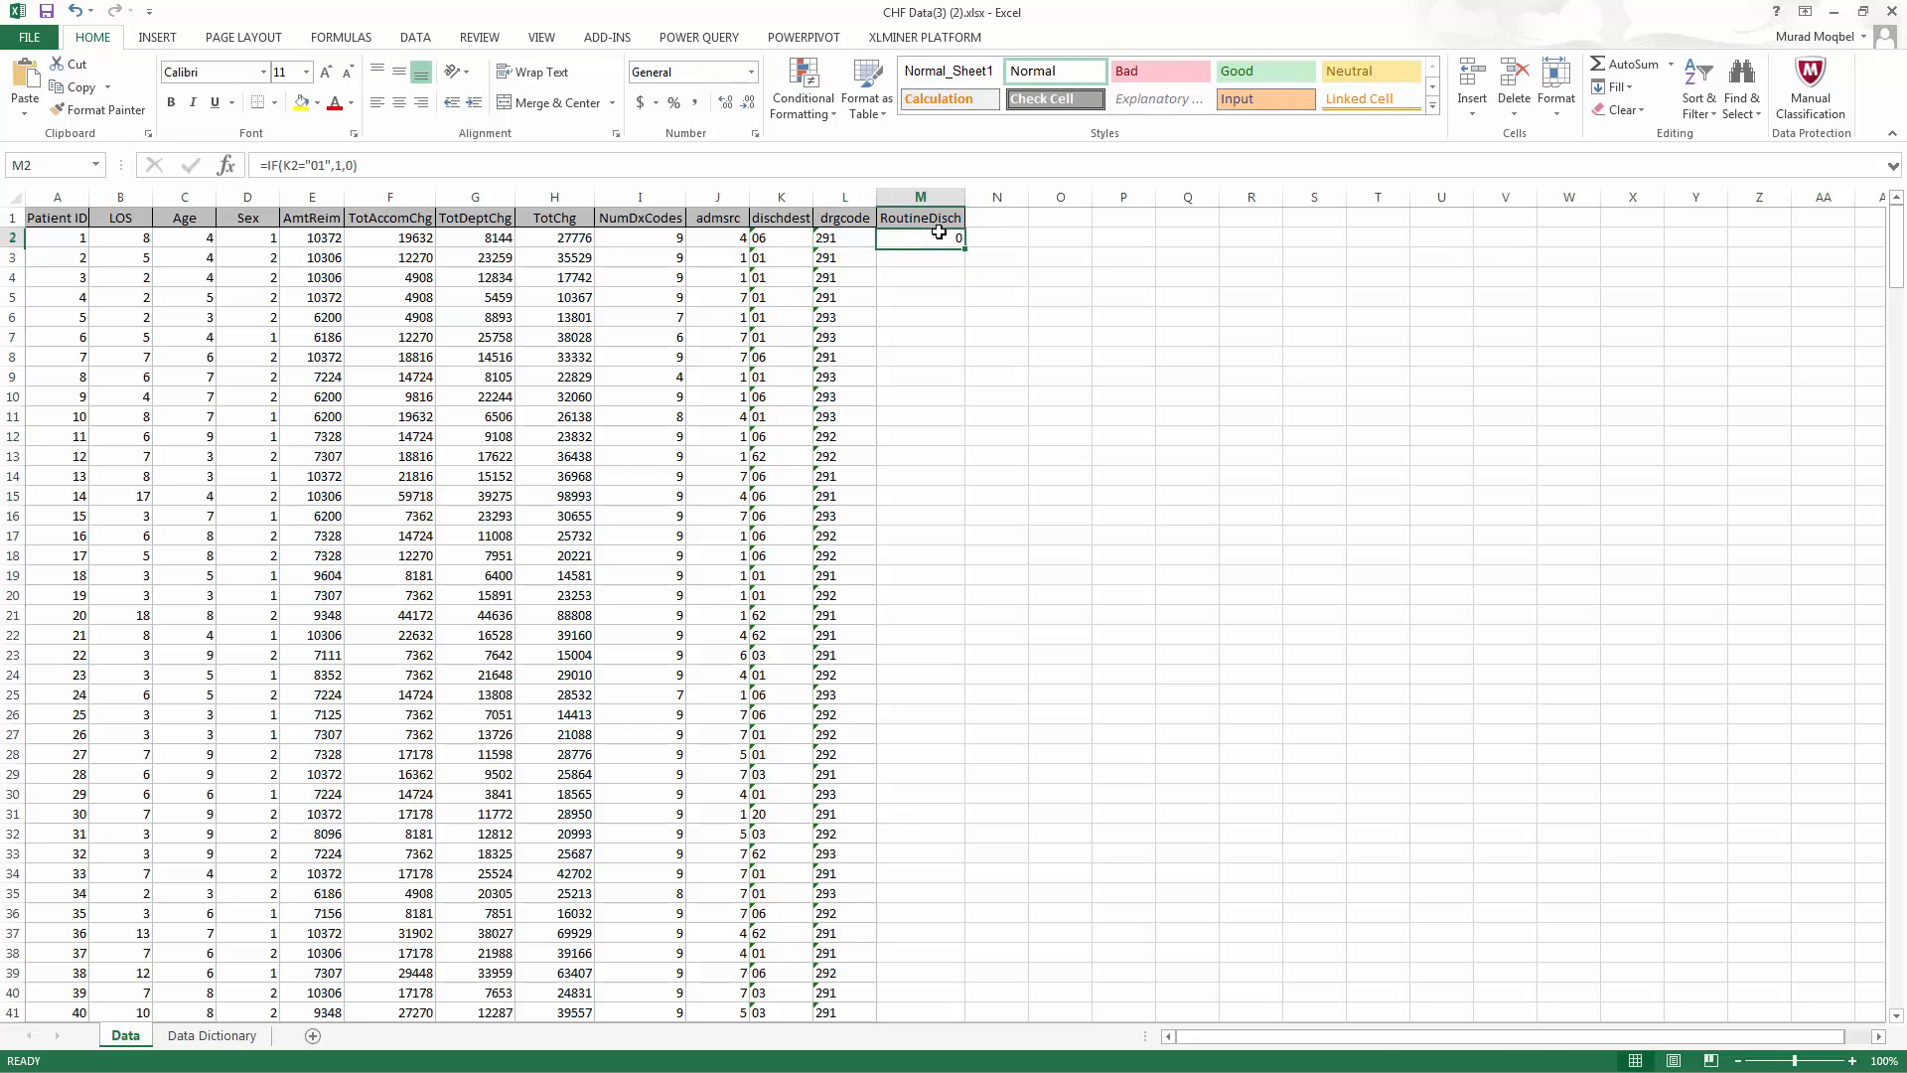
pyautogui.doubleClick(963, 248)
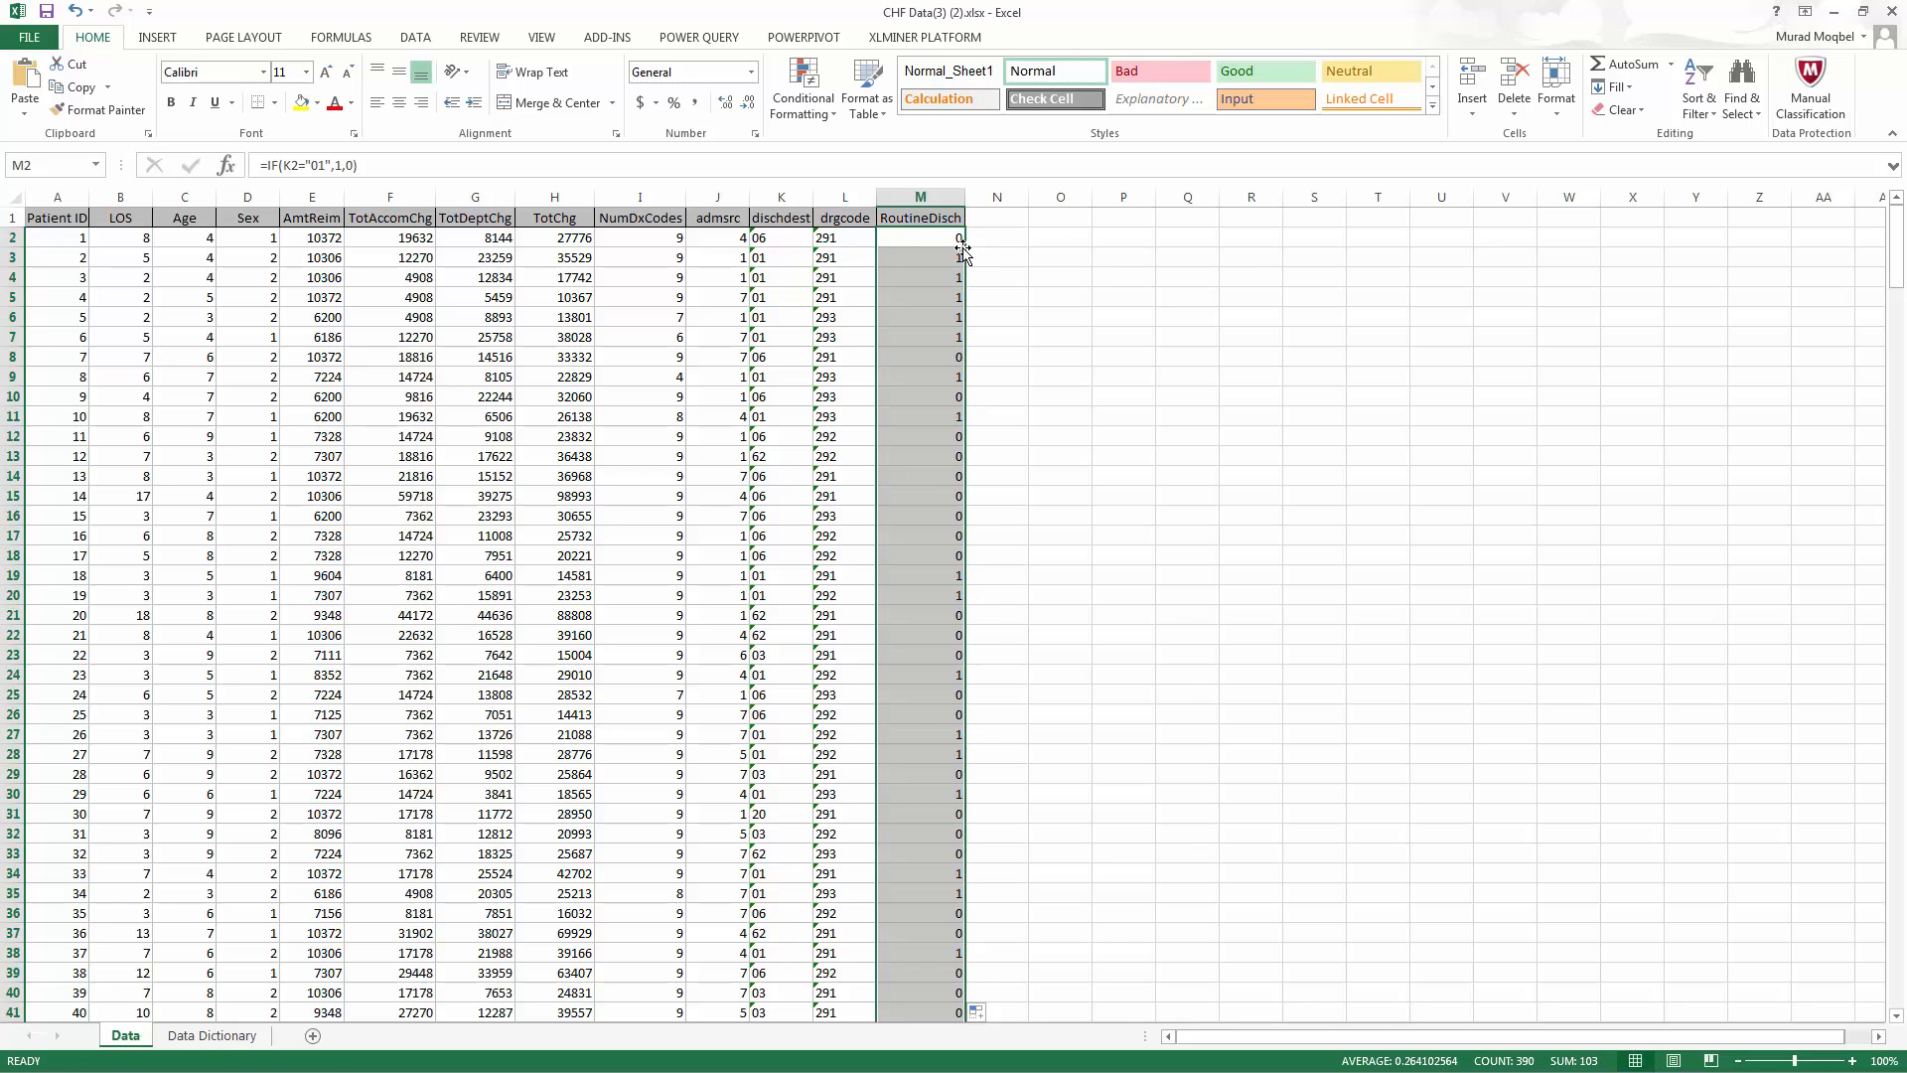
pyautogui.click(922, 258)
pyautogui.click(949, 237)
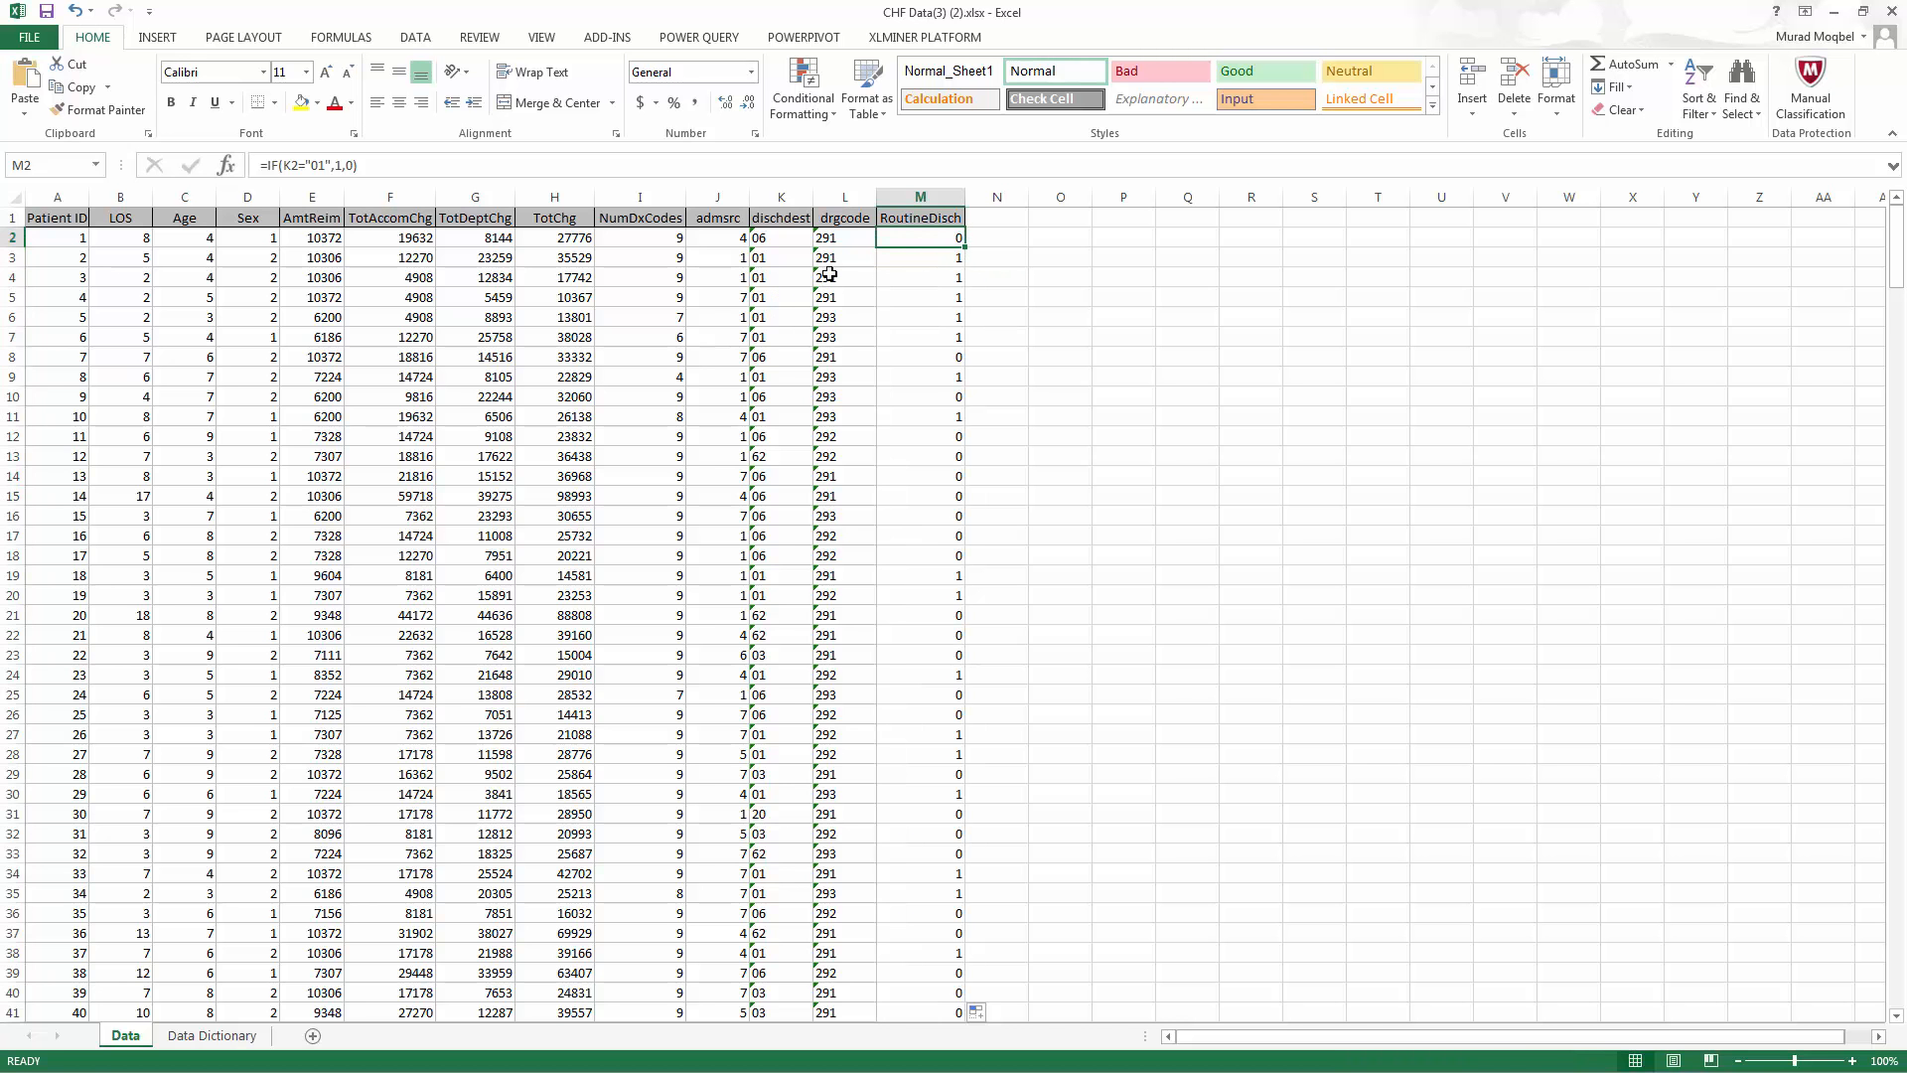
# Check the required MS-DRG code on the In-class Exercise slide in PowerPoint and return to the drgcode column in Excel.
pyautogui.hotkey('alt', 'Tab')
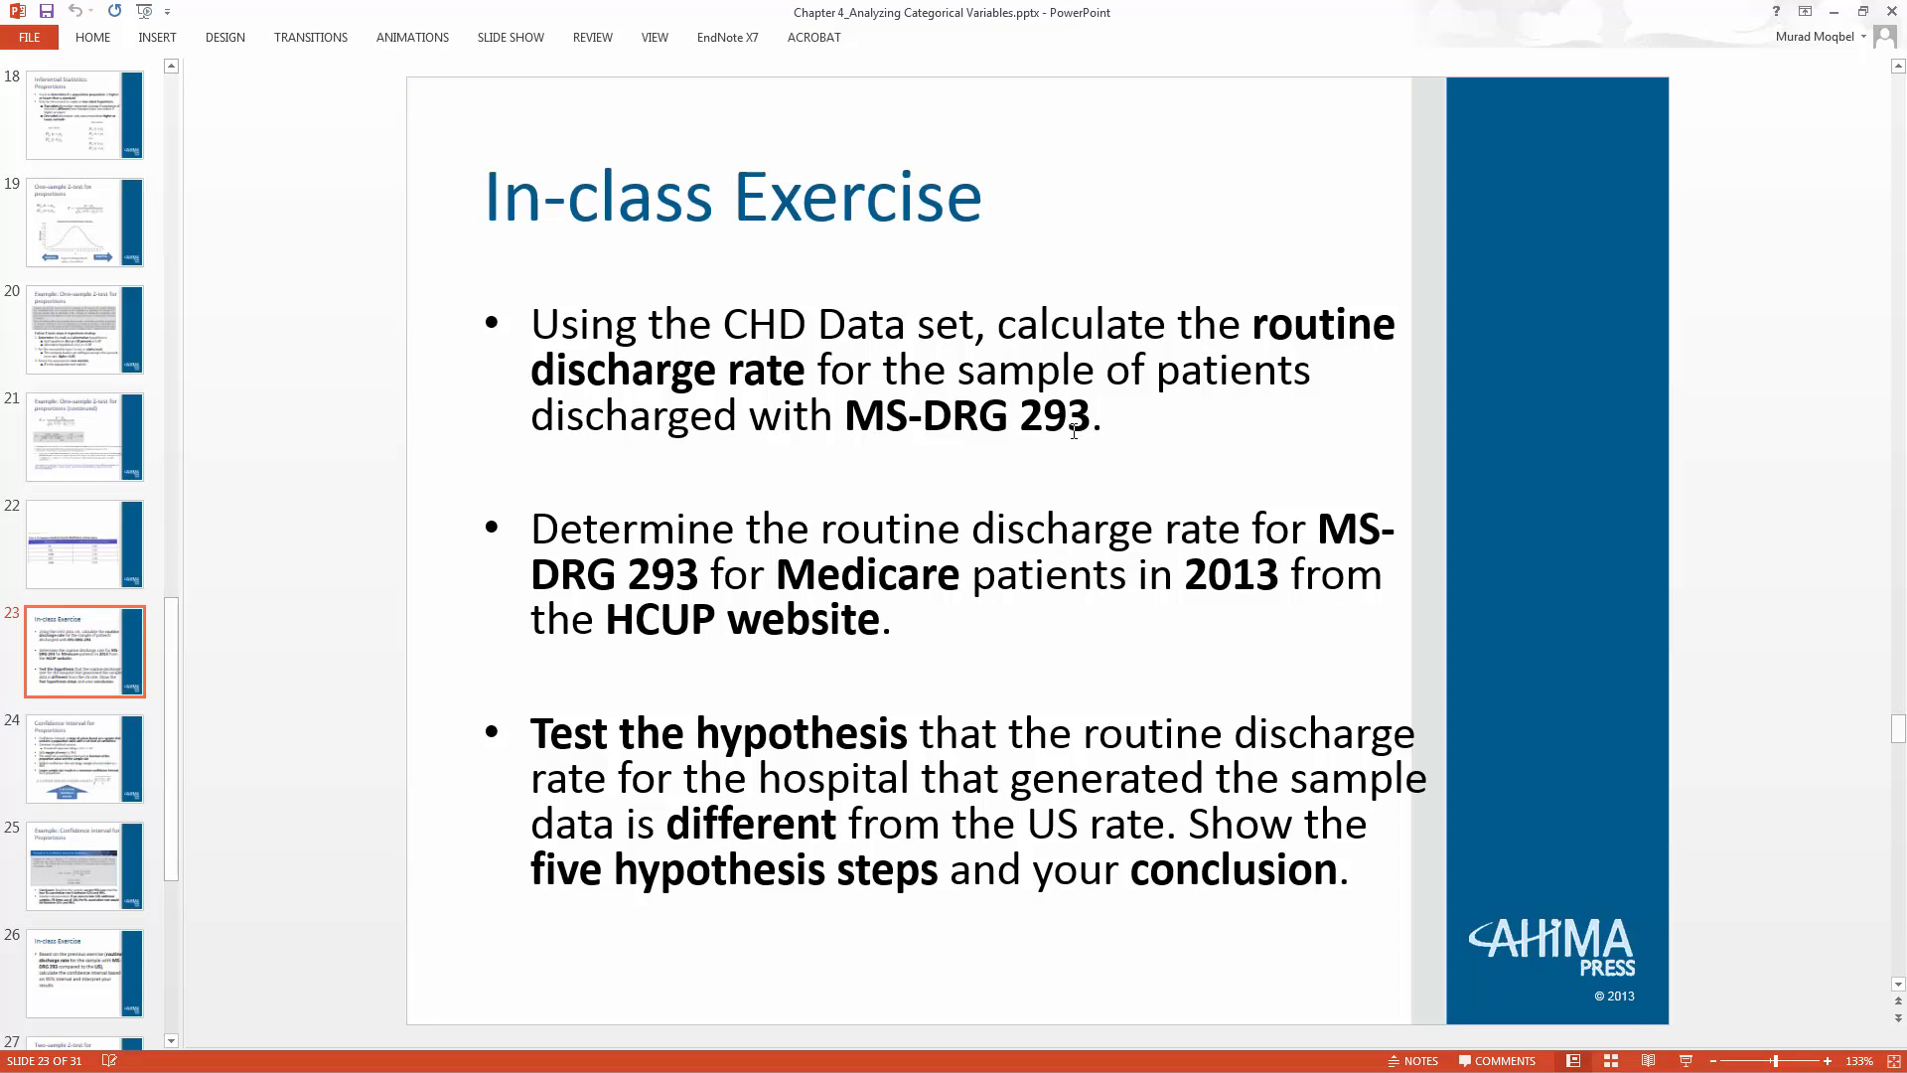
pyautogui.click(1834, 12)
pyautogui.click(831, 272)
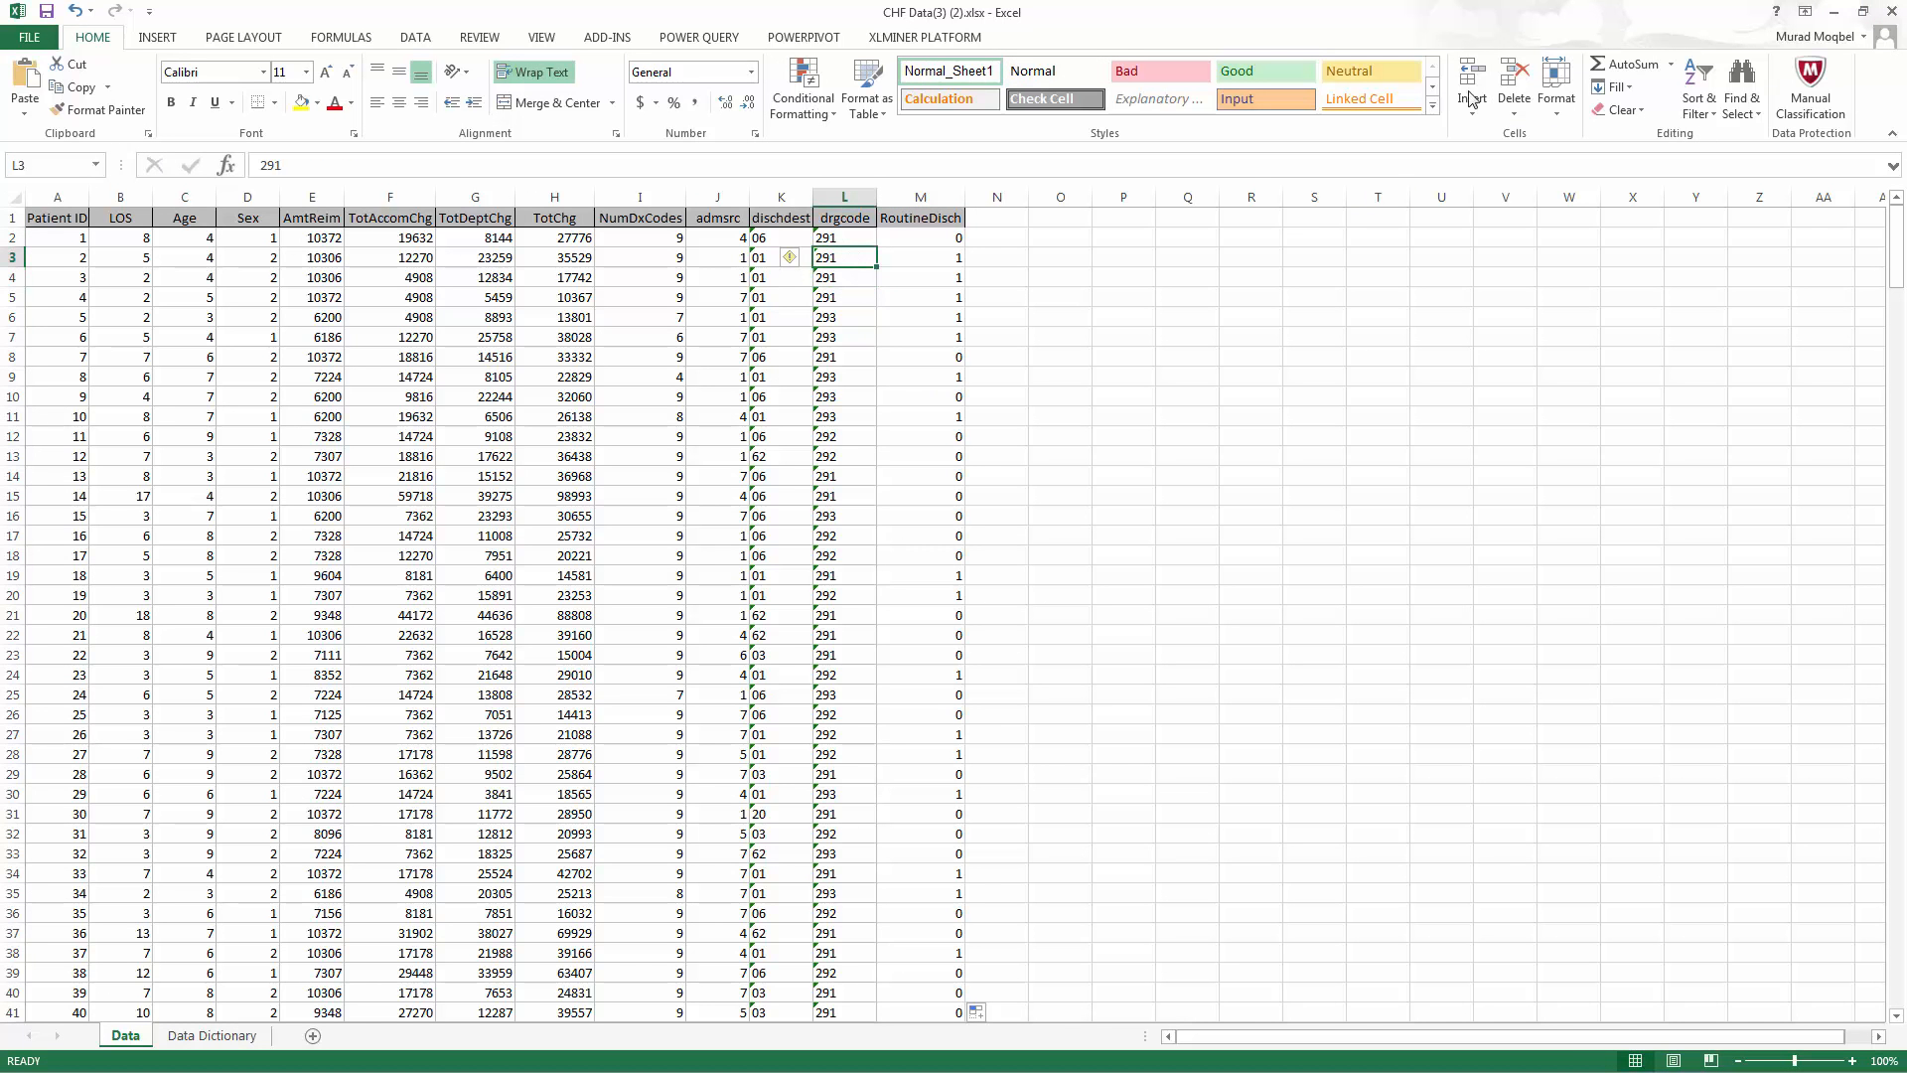
# Sort the data by the drgcode column from Z to A, expanding the selection to all columns.
pyautogui.click(843, 197)
pyautogui.click(1697, 100)
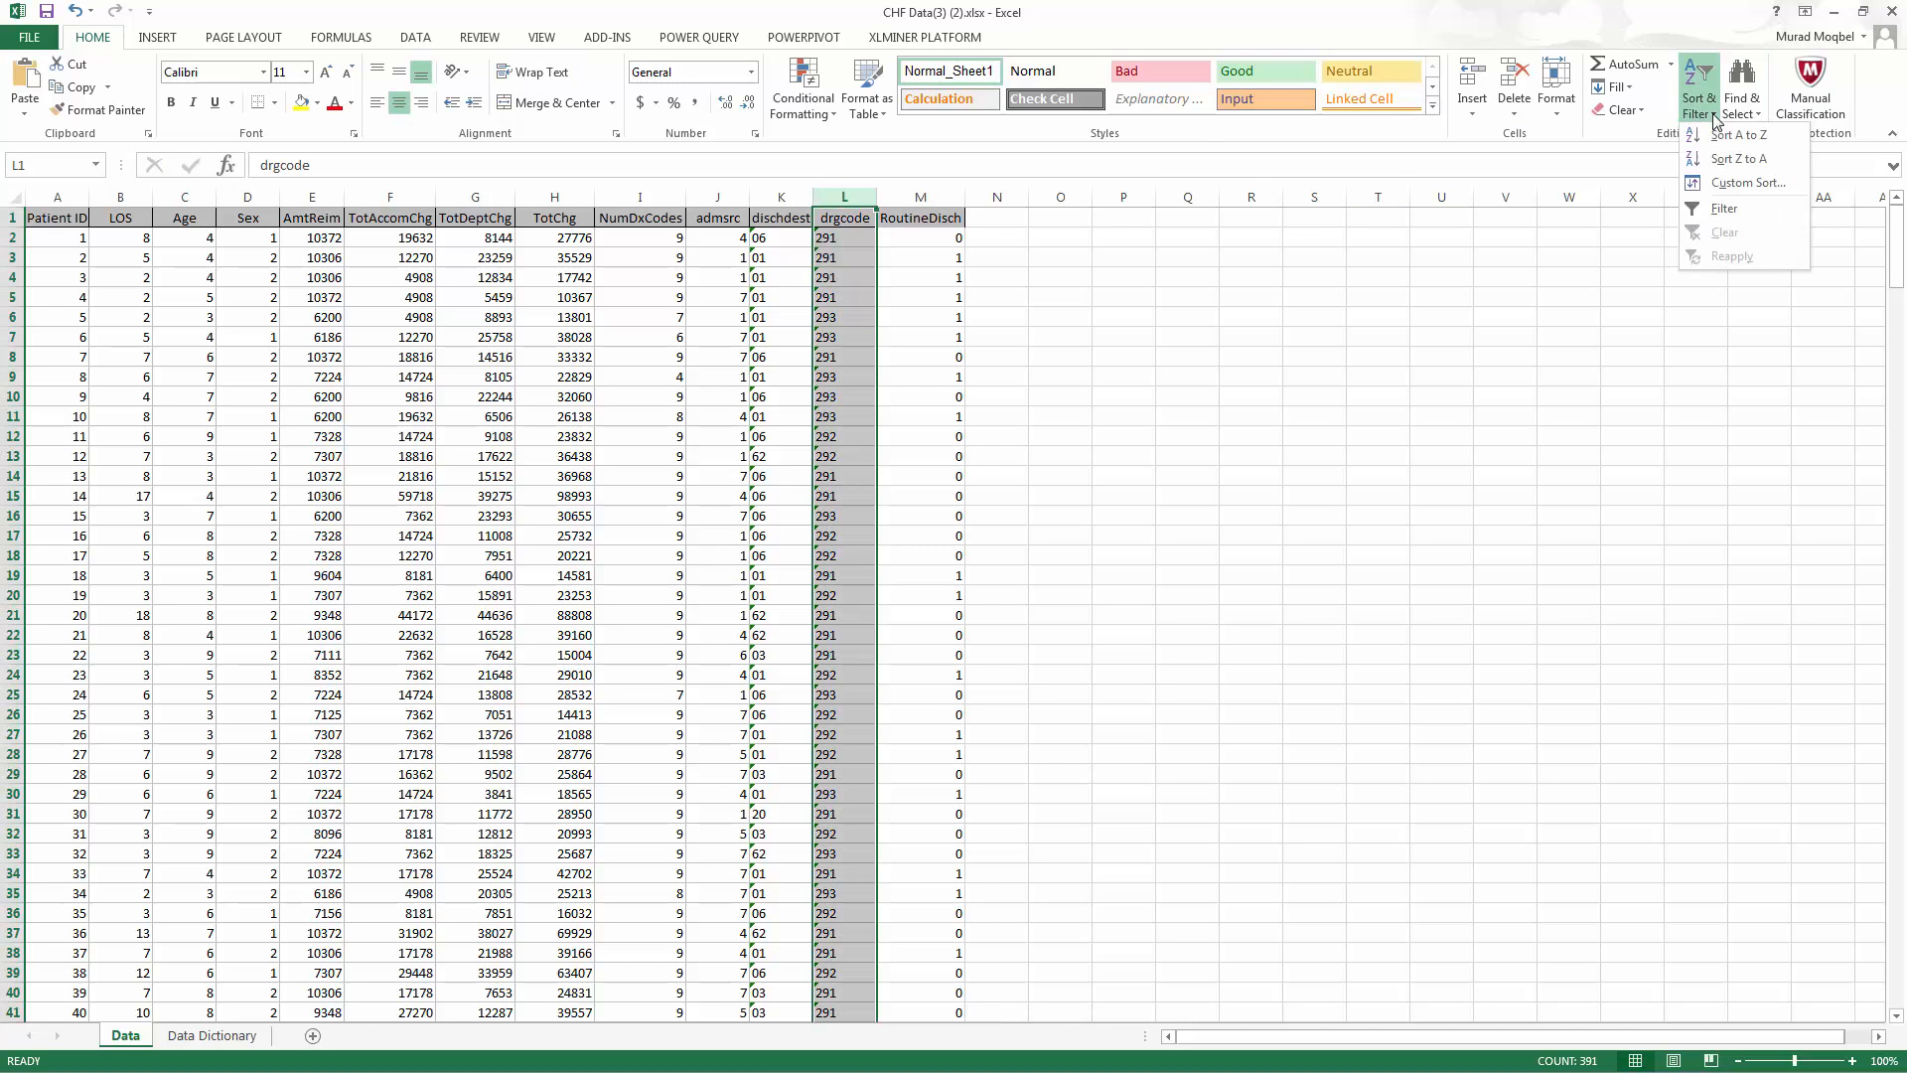
pyautogui.click(1743, 162)
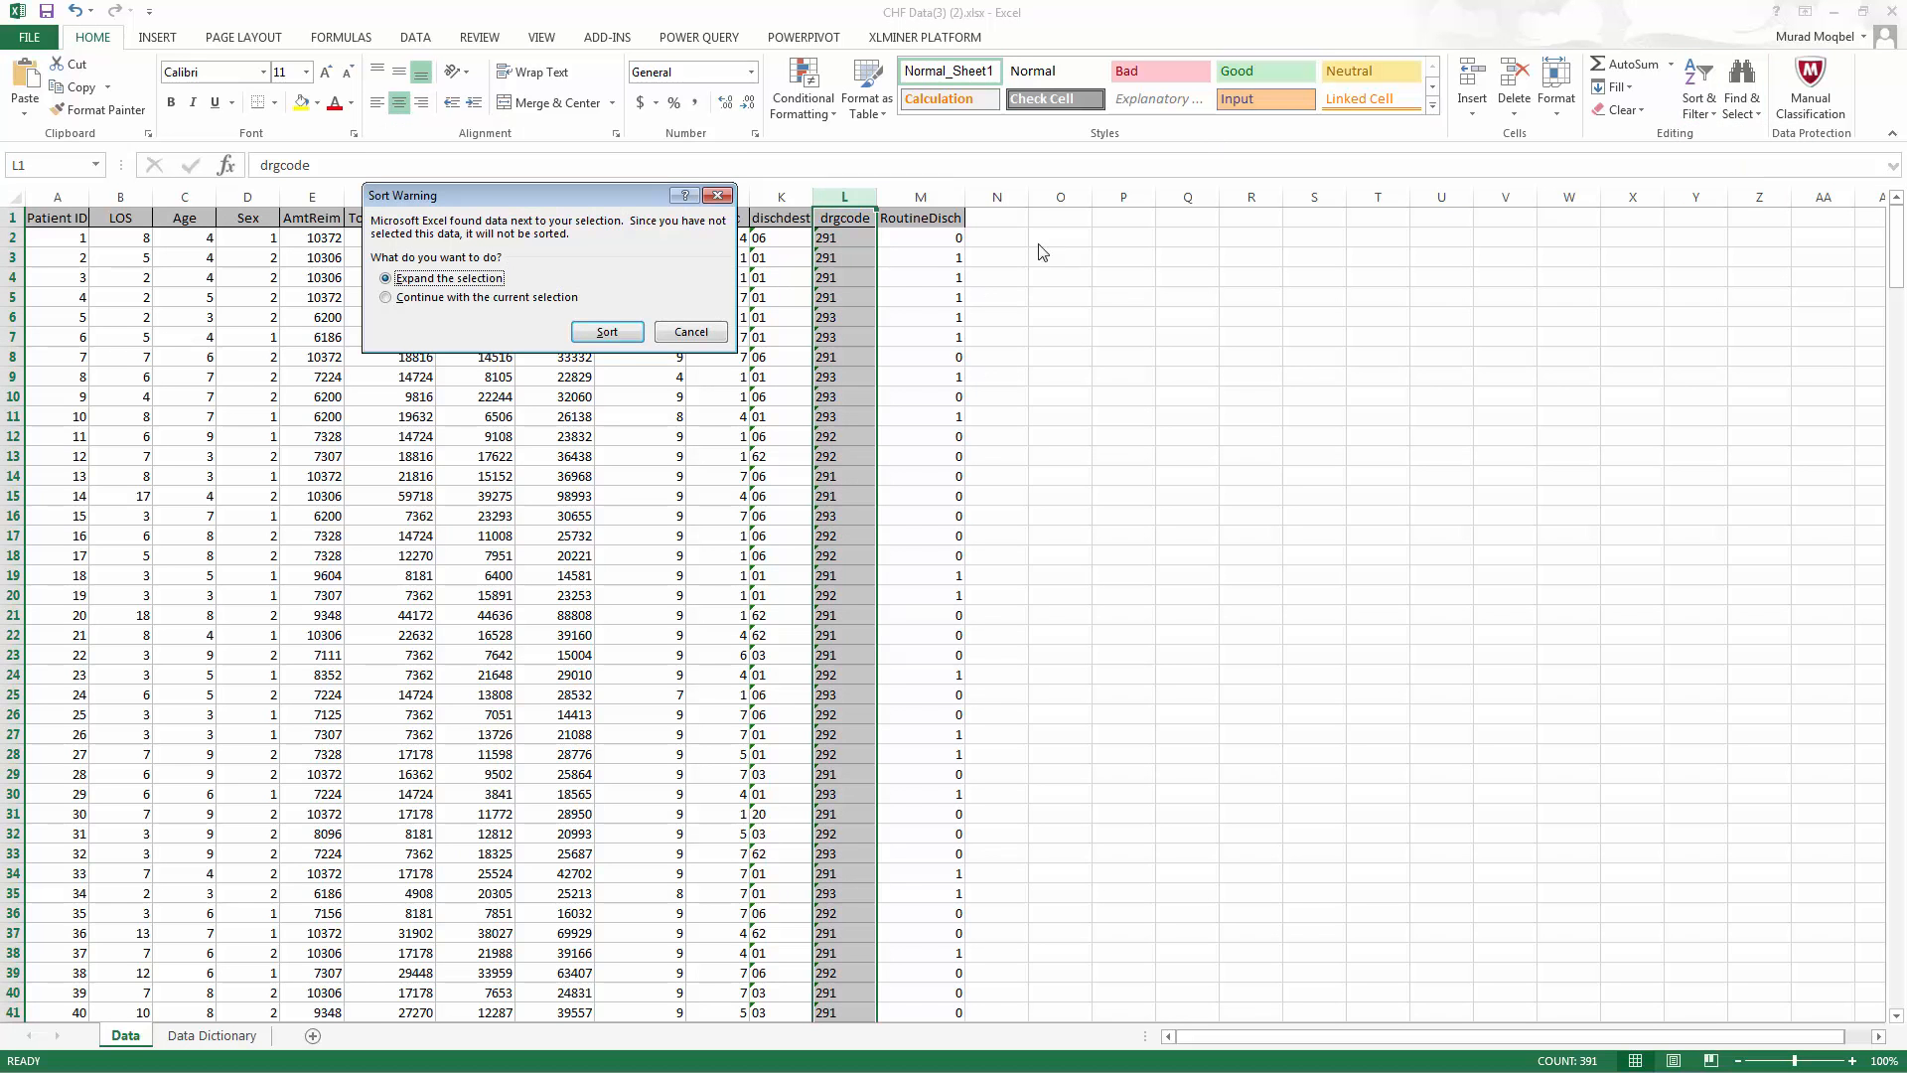
pyautogui.click(631, 334)
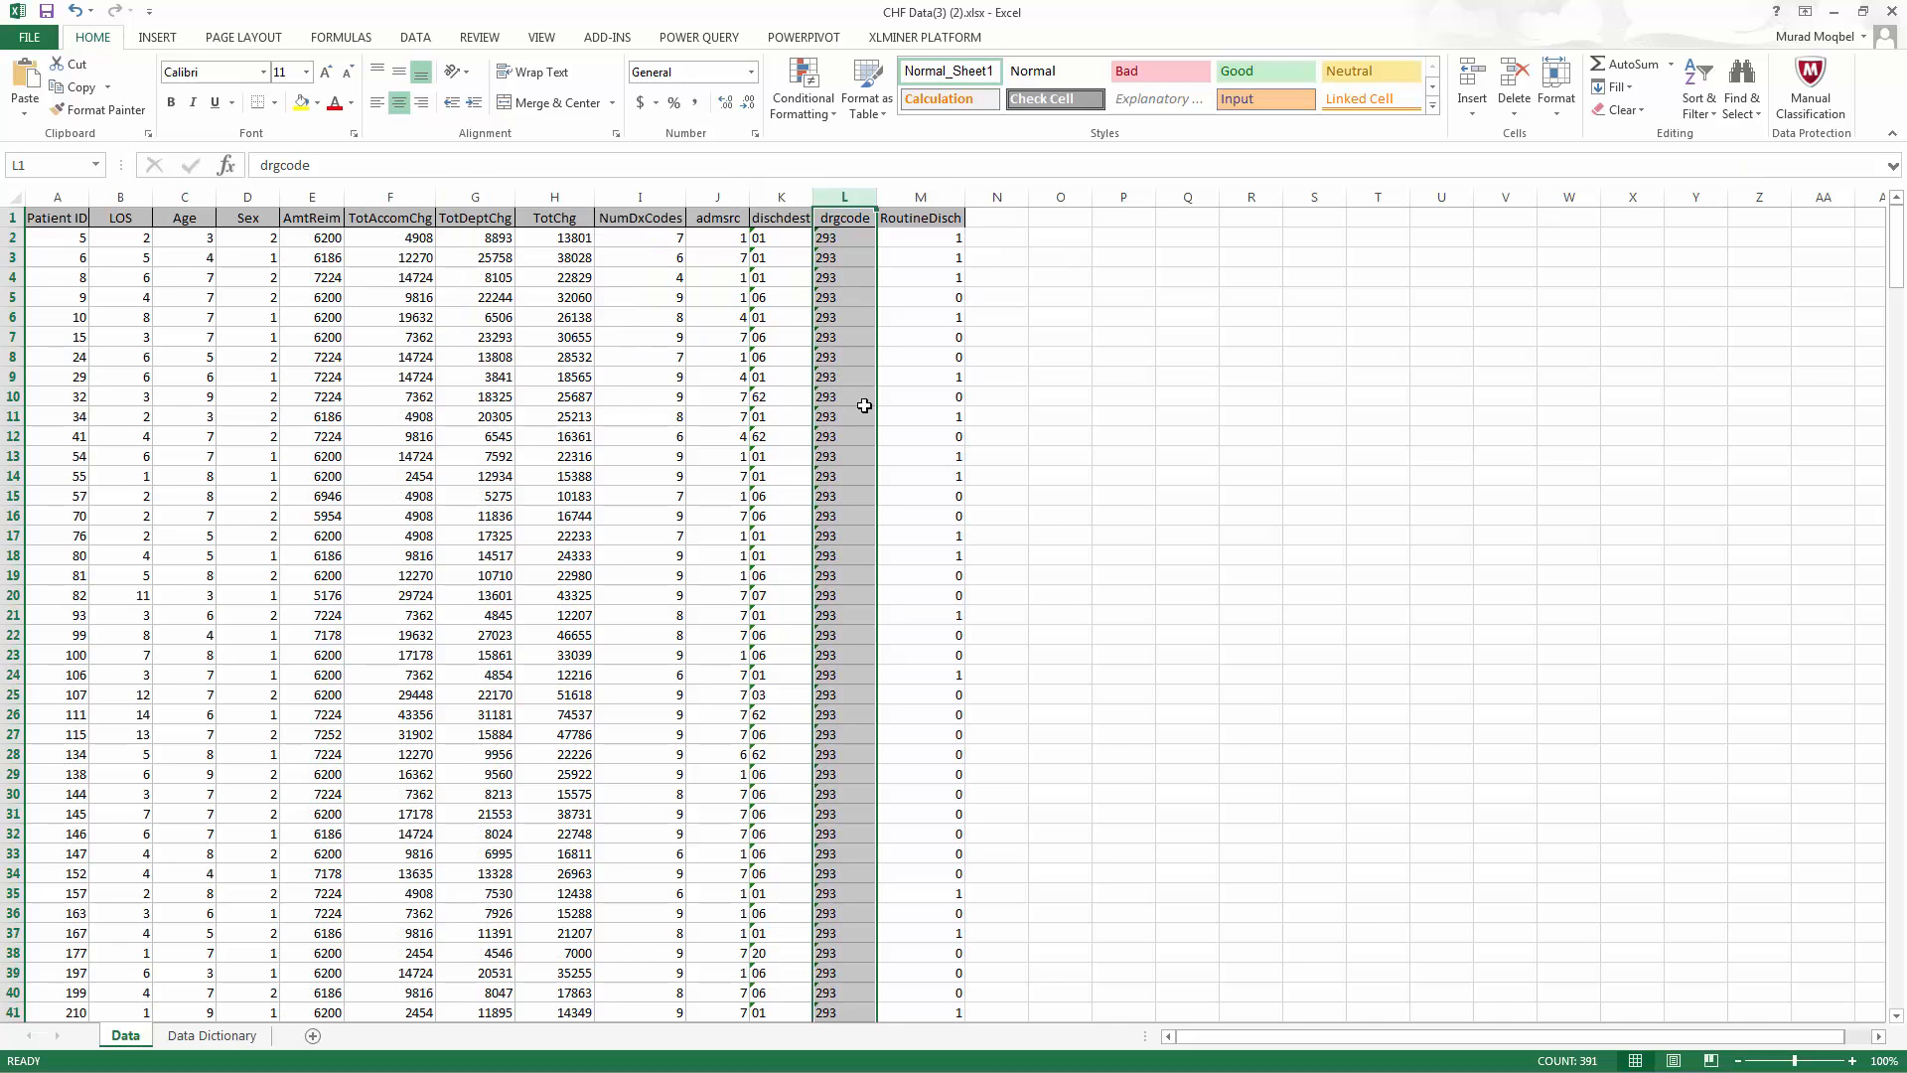
# Copy the header and all drgcode 293 rows (rows 1 to 82) into a new sheet and check the pasted rows.
pyautogui.scroll(-1, 834, 253)
pyautogui.scroll(1, 839, 247)
pyautogui.moveTo(13, 218); pyautogui.dragTo(116, 363)
pyautogui.hotkey('alt', 'Tab')
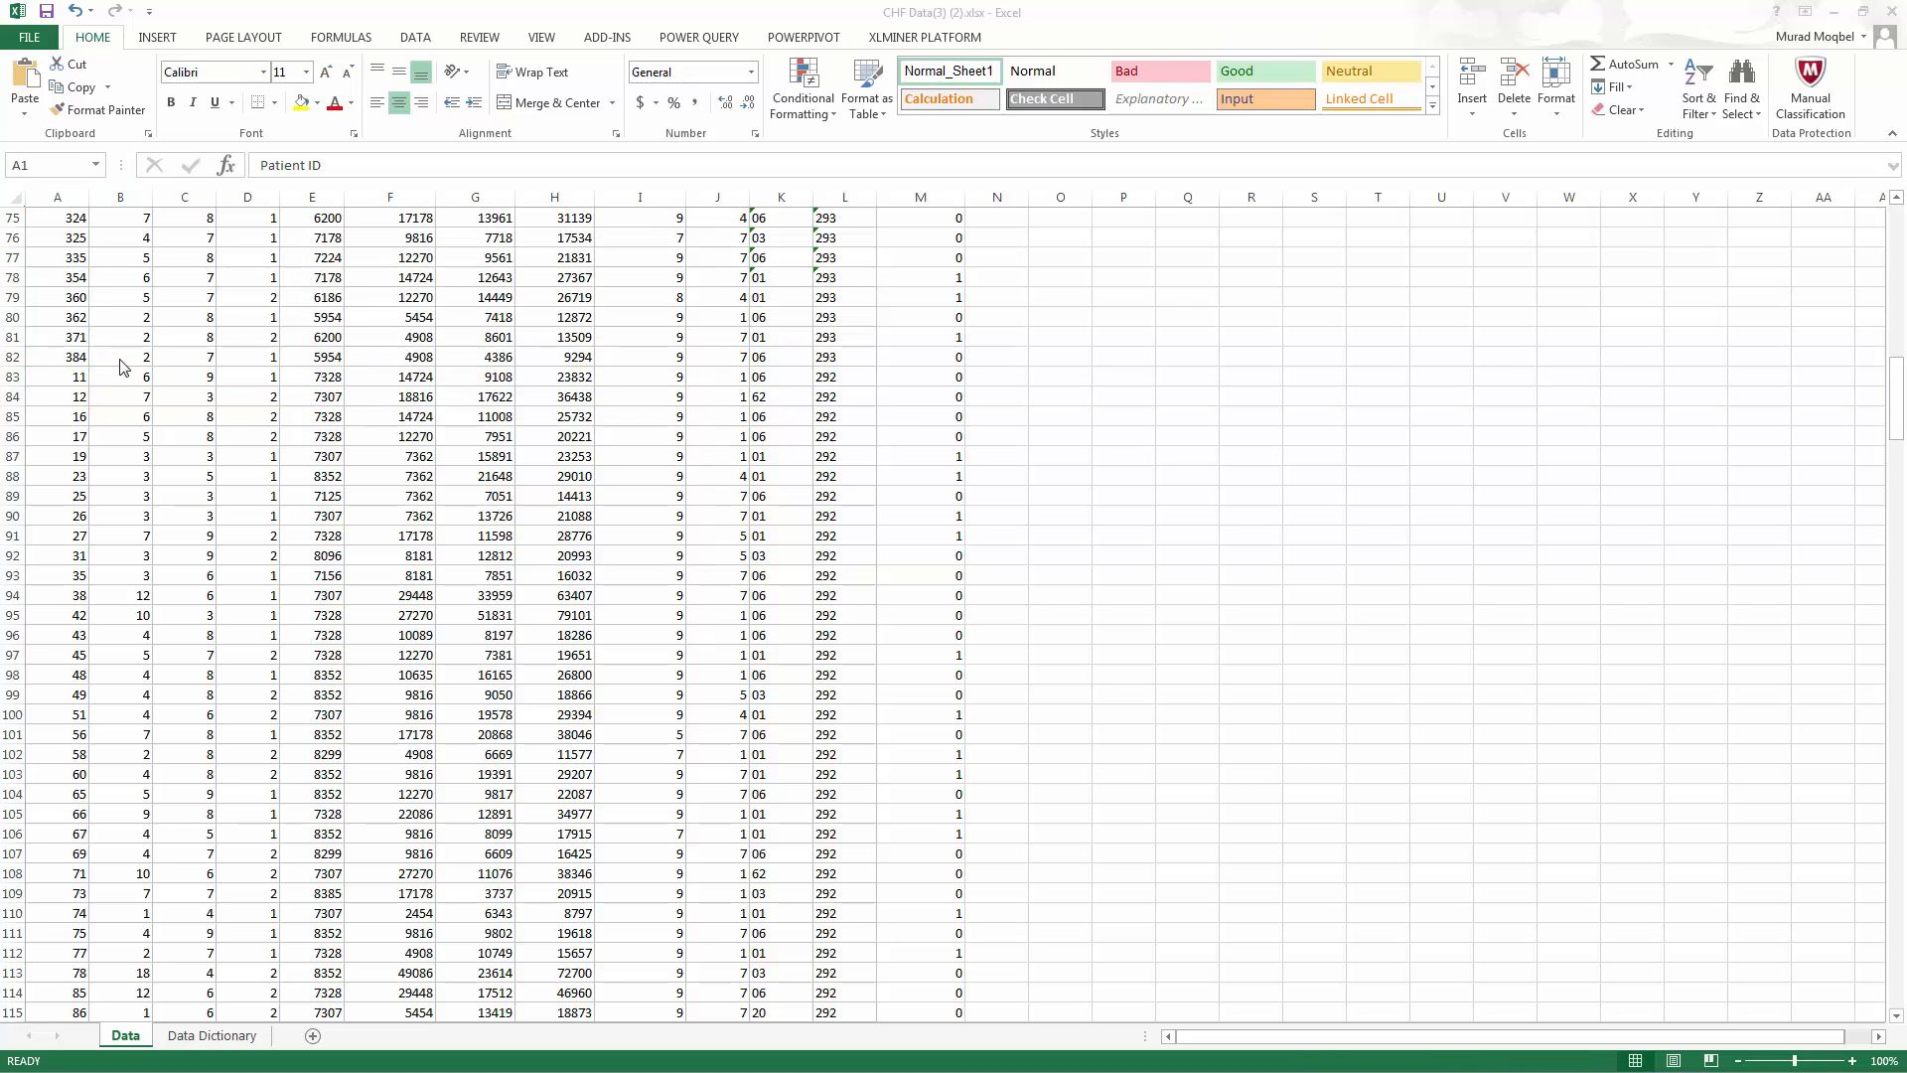
pyautogui.click(784, 402)
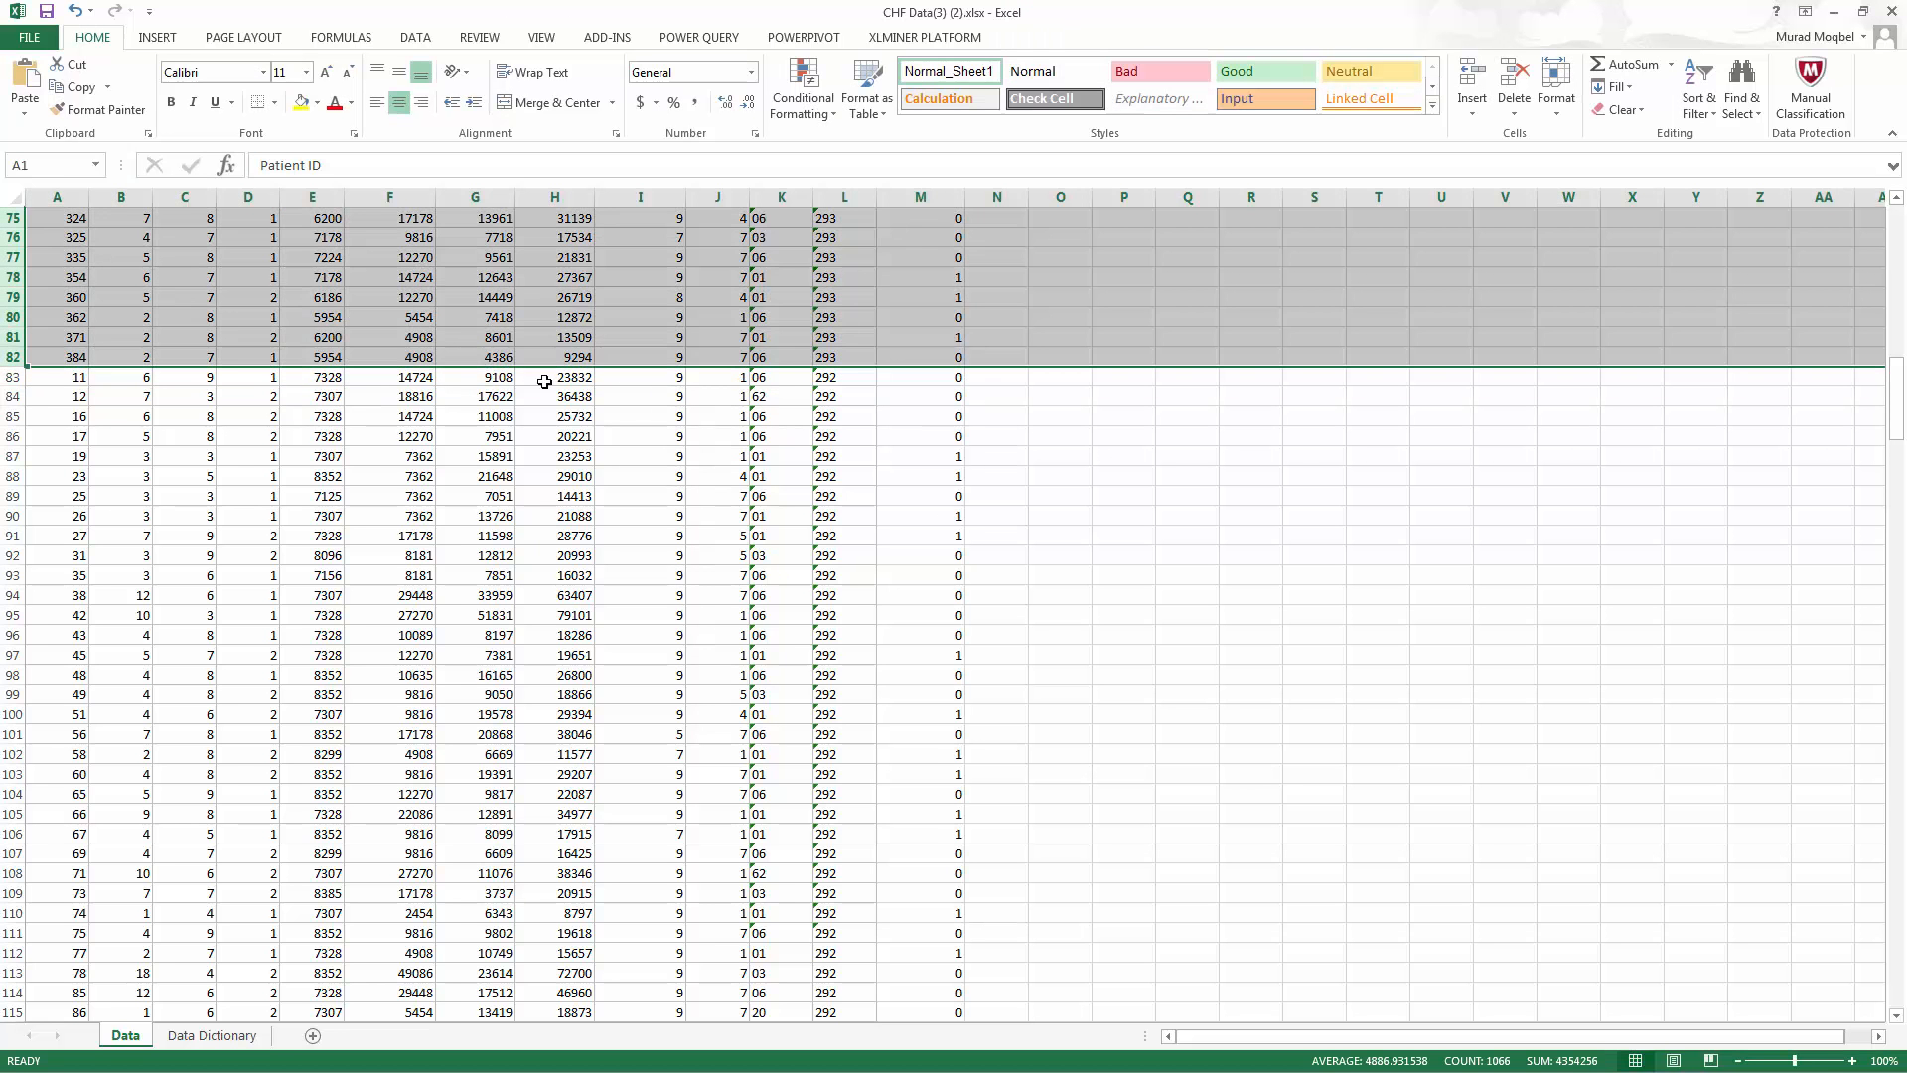
pyautogui.hotkey('ctrl', 'c')
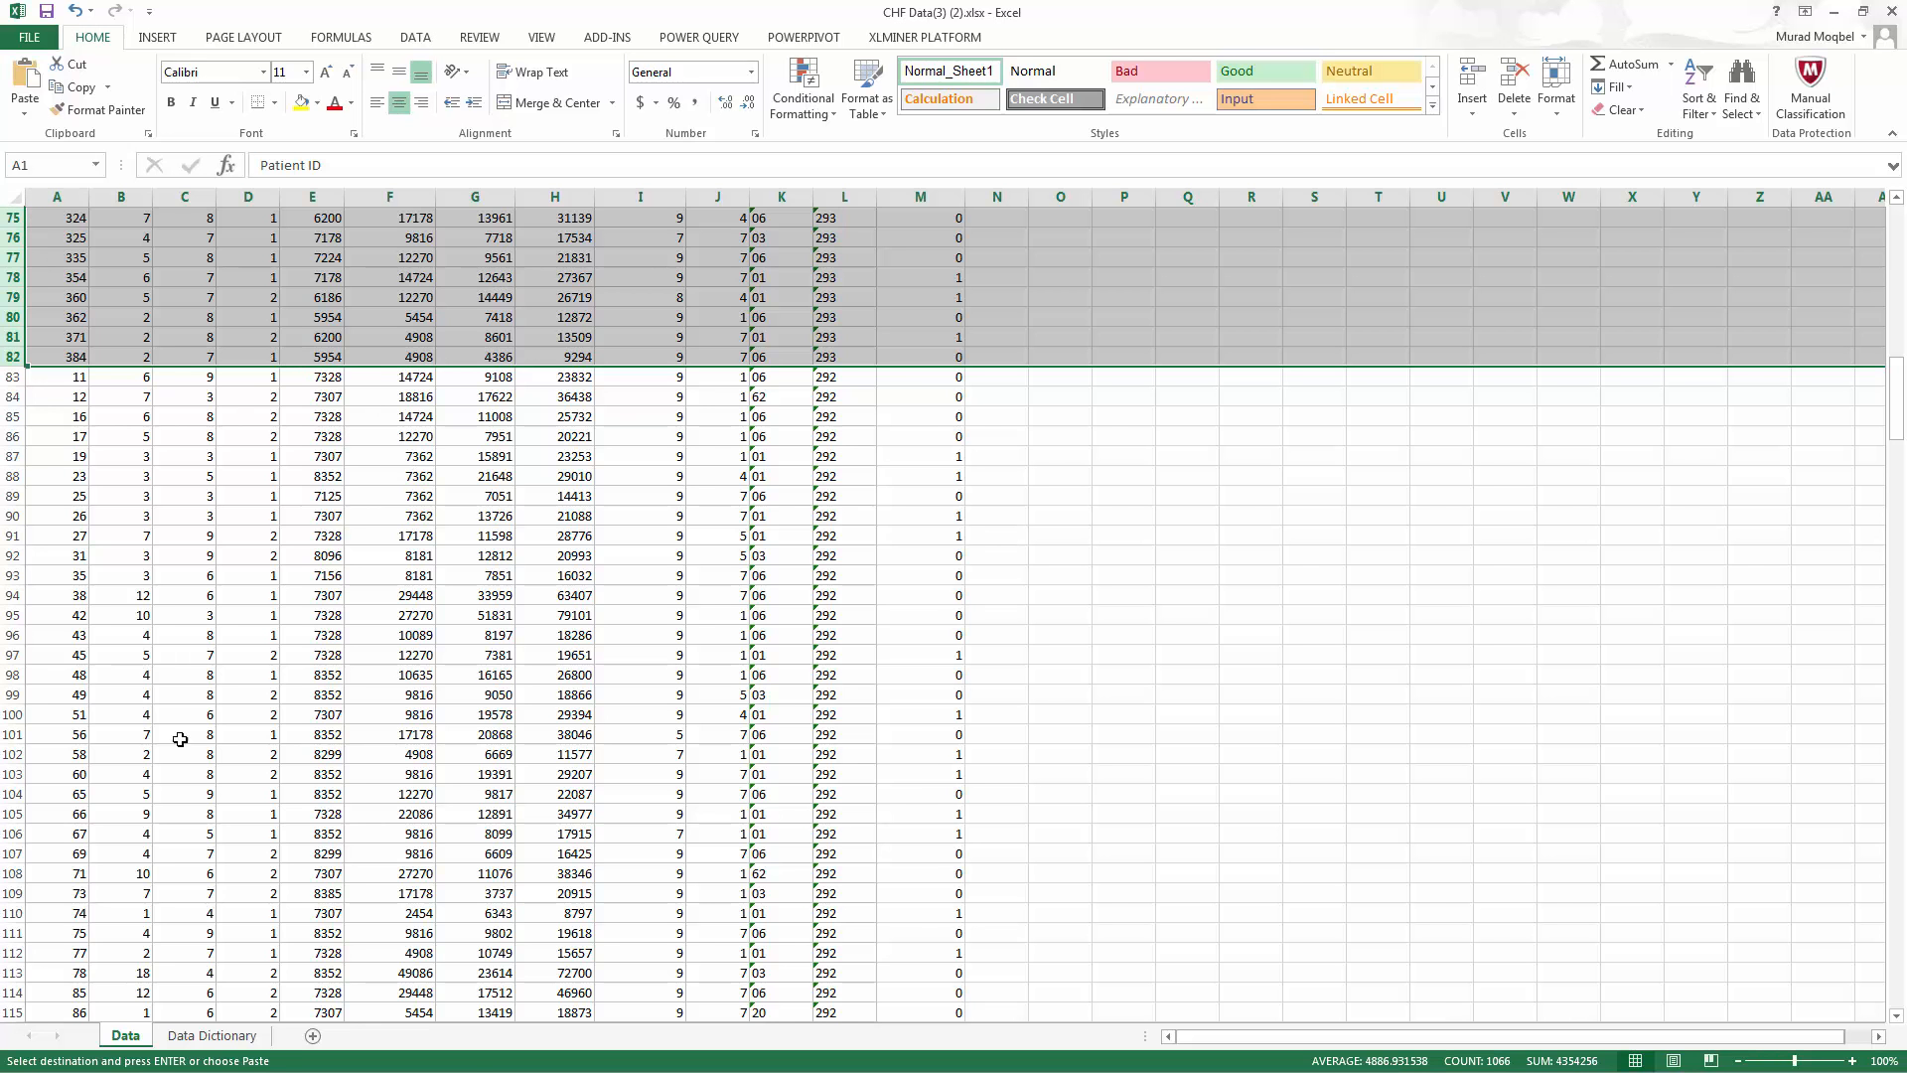
pyautogui.click(312, 1035)
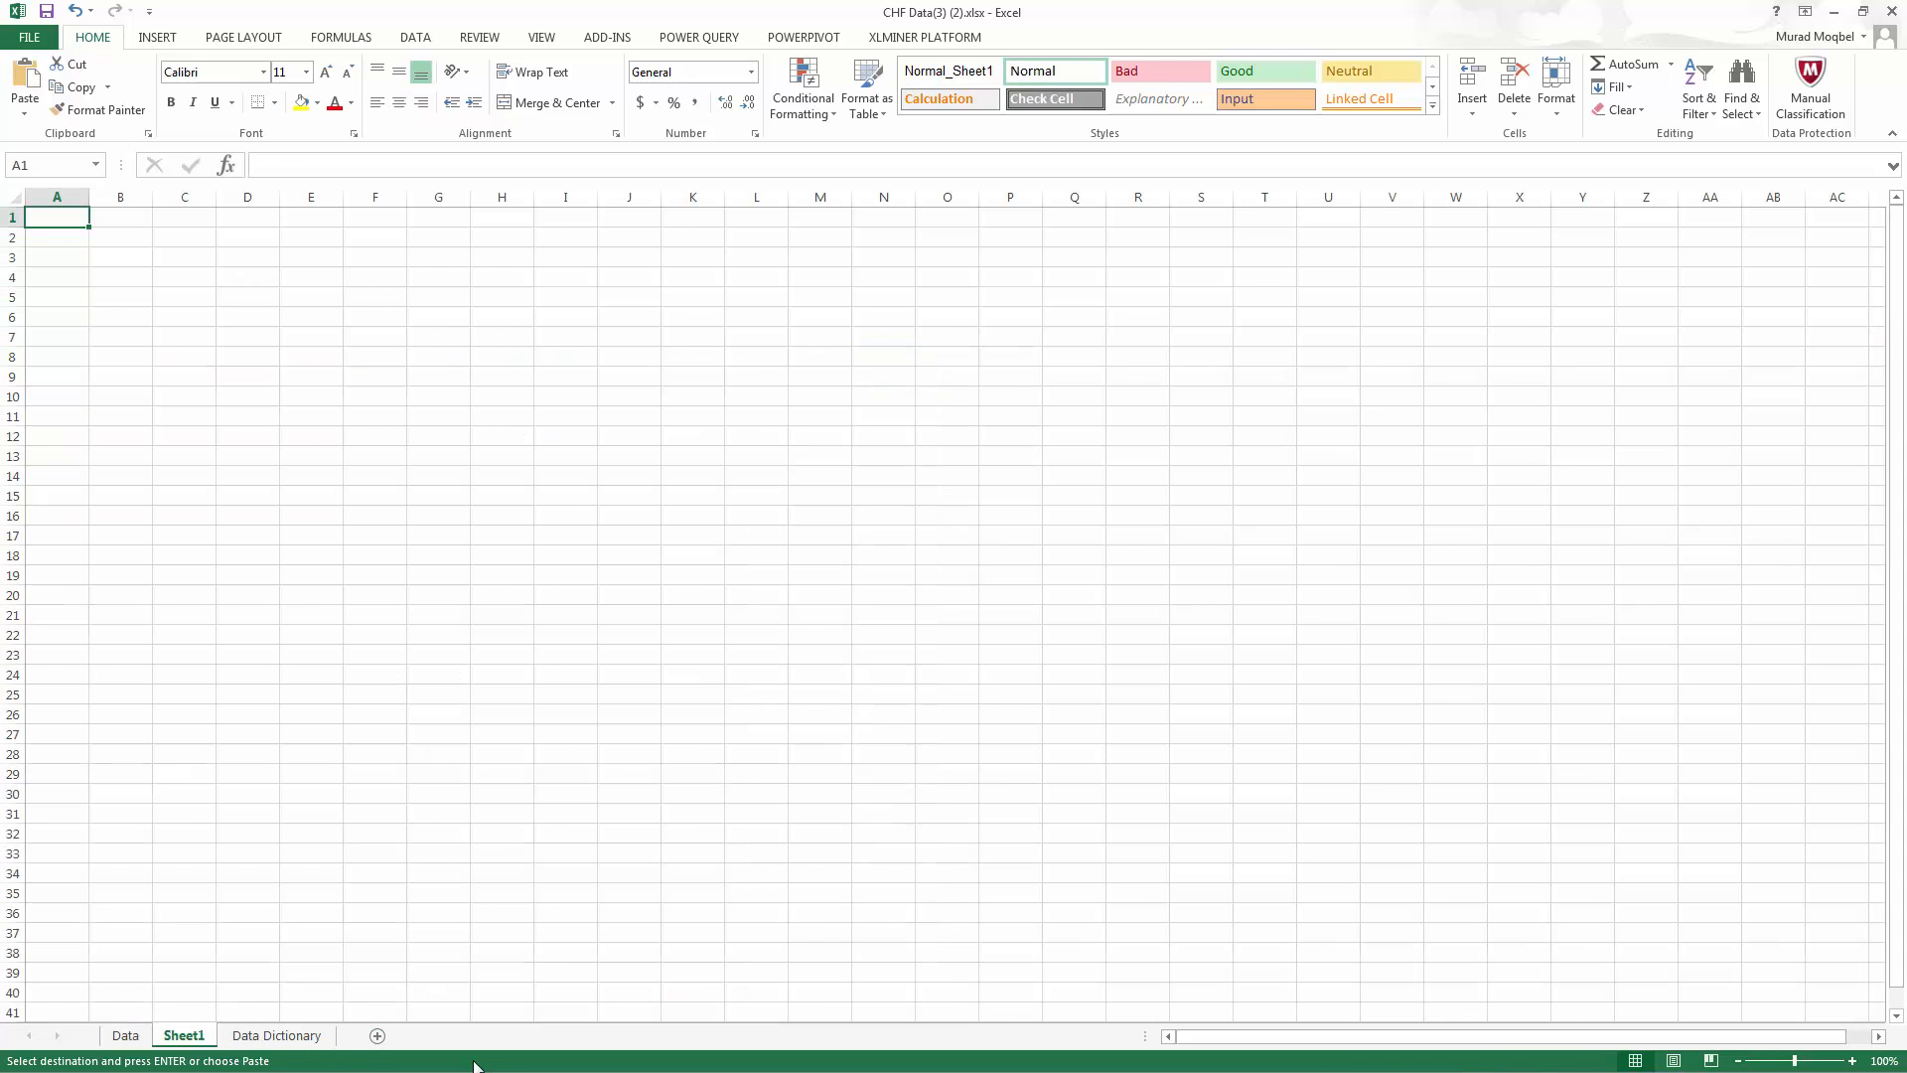
pyautogui.hotkey('ctrl', 'v')
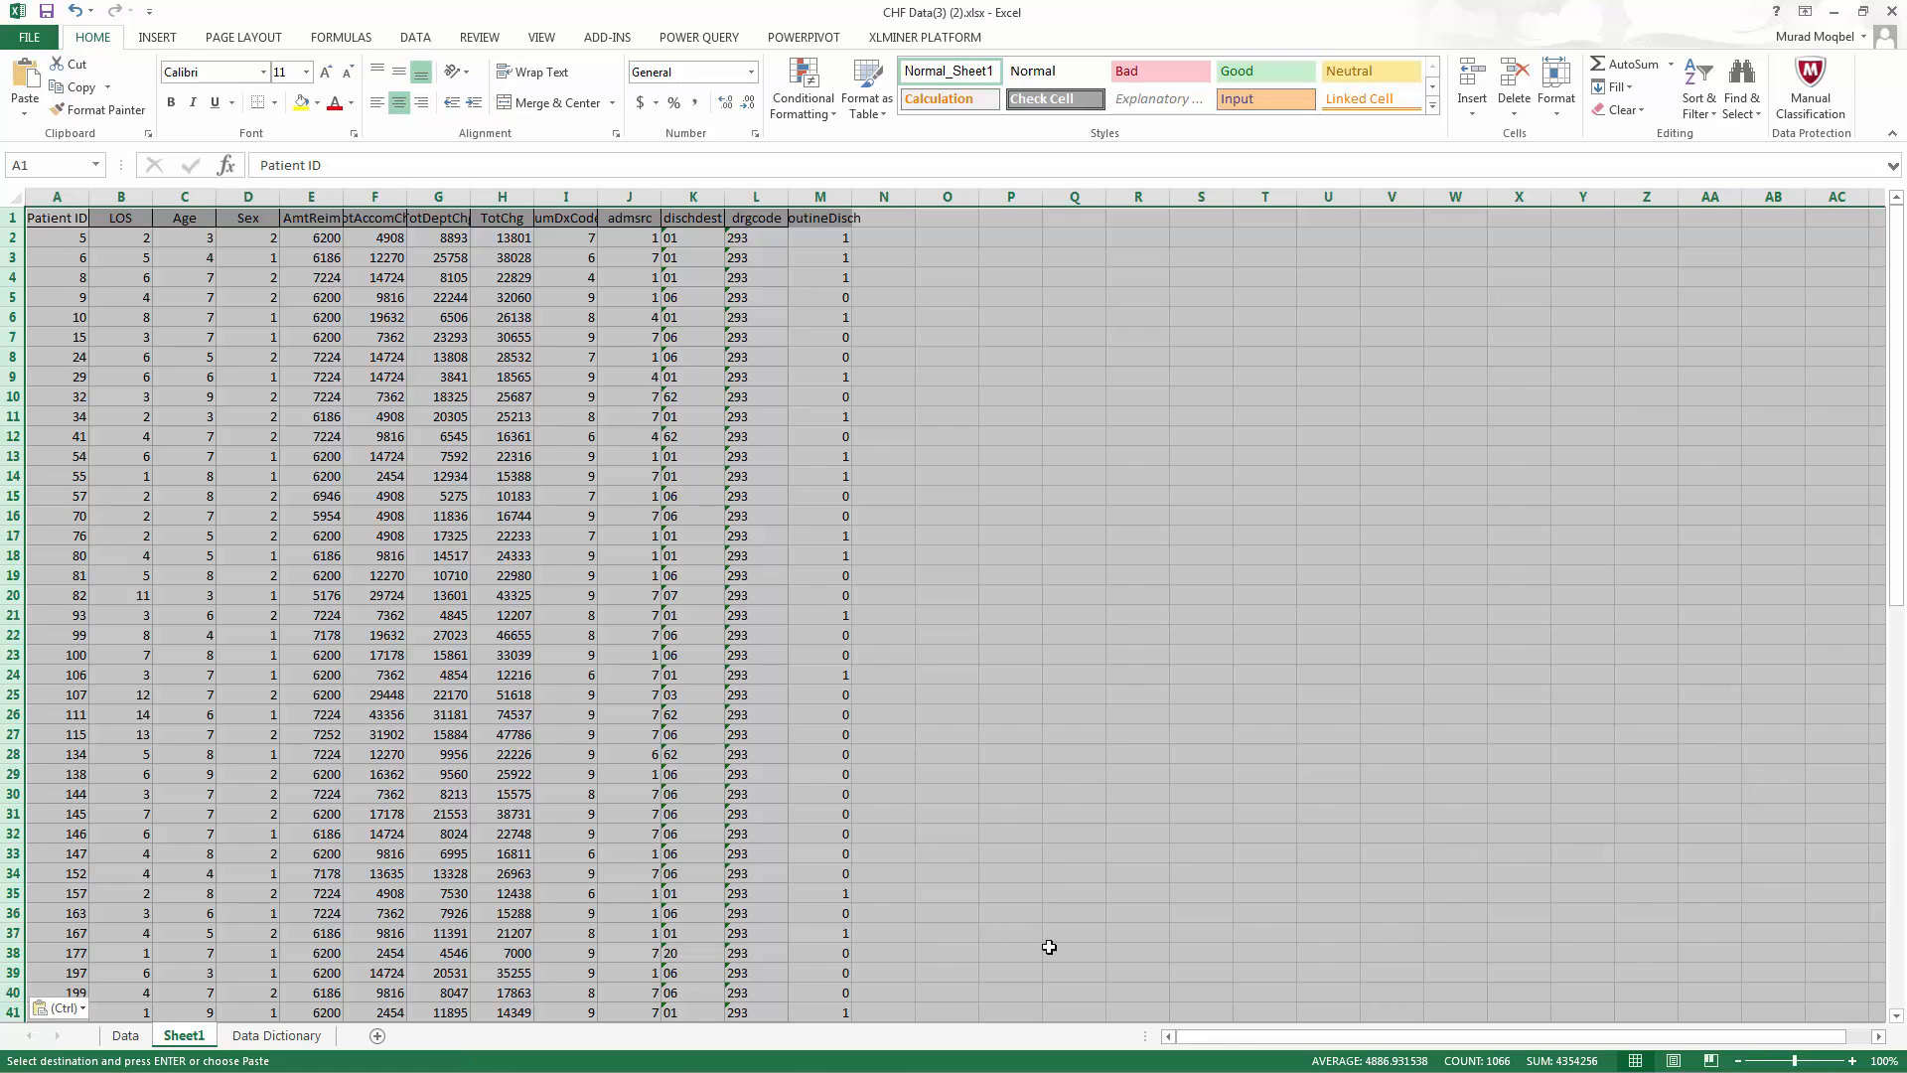
pyautogui.scroll(-20, 1106, 711)
pyautogui.scroll(8, 1113, 715)
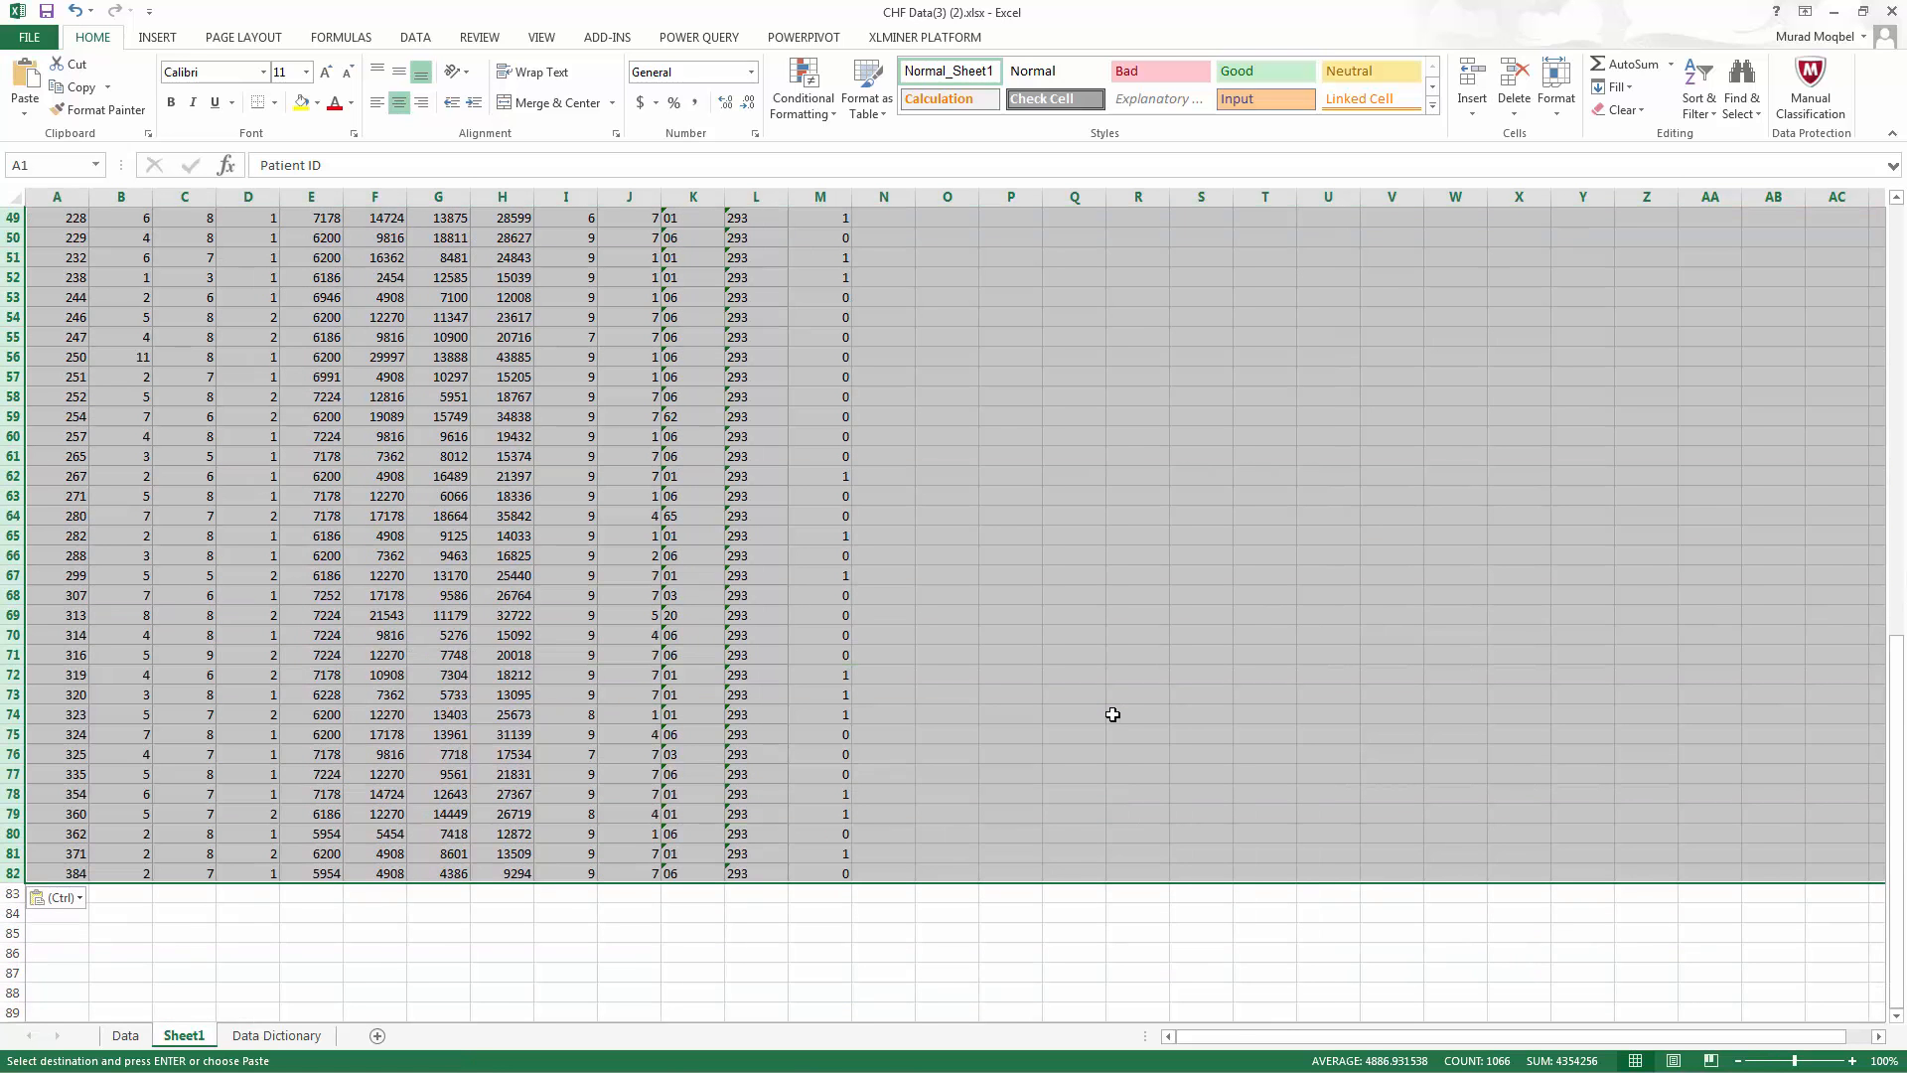
pyautogui.scroll(1, 1107, 718)
pyautogui.scroll(-3, 1105, 715)
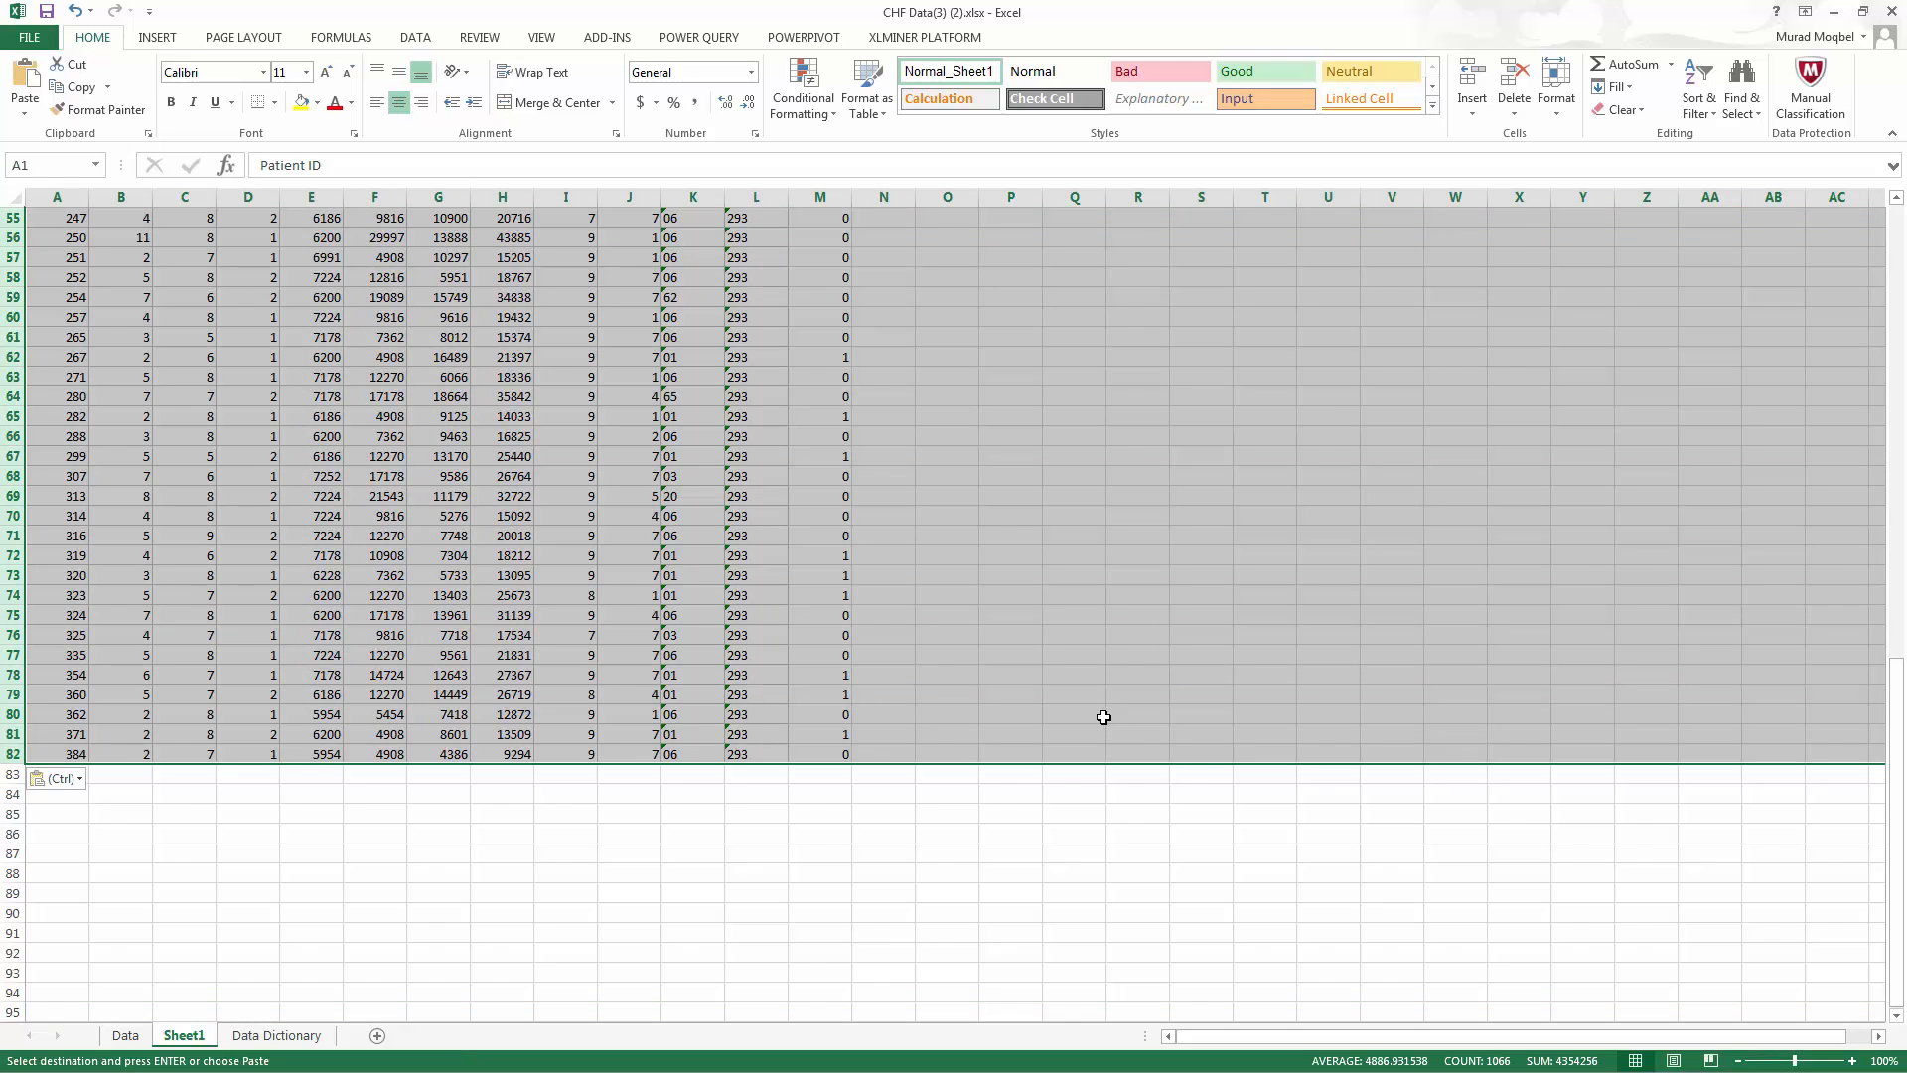
# Recheck the exercise slide in PowerPoint and create a PivotTable on a new worksheet from the drgcode 293 data on Sheet1 in Excel.
pyautogui.scroll(18, 1105, 715)
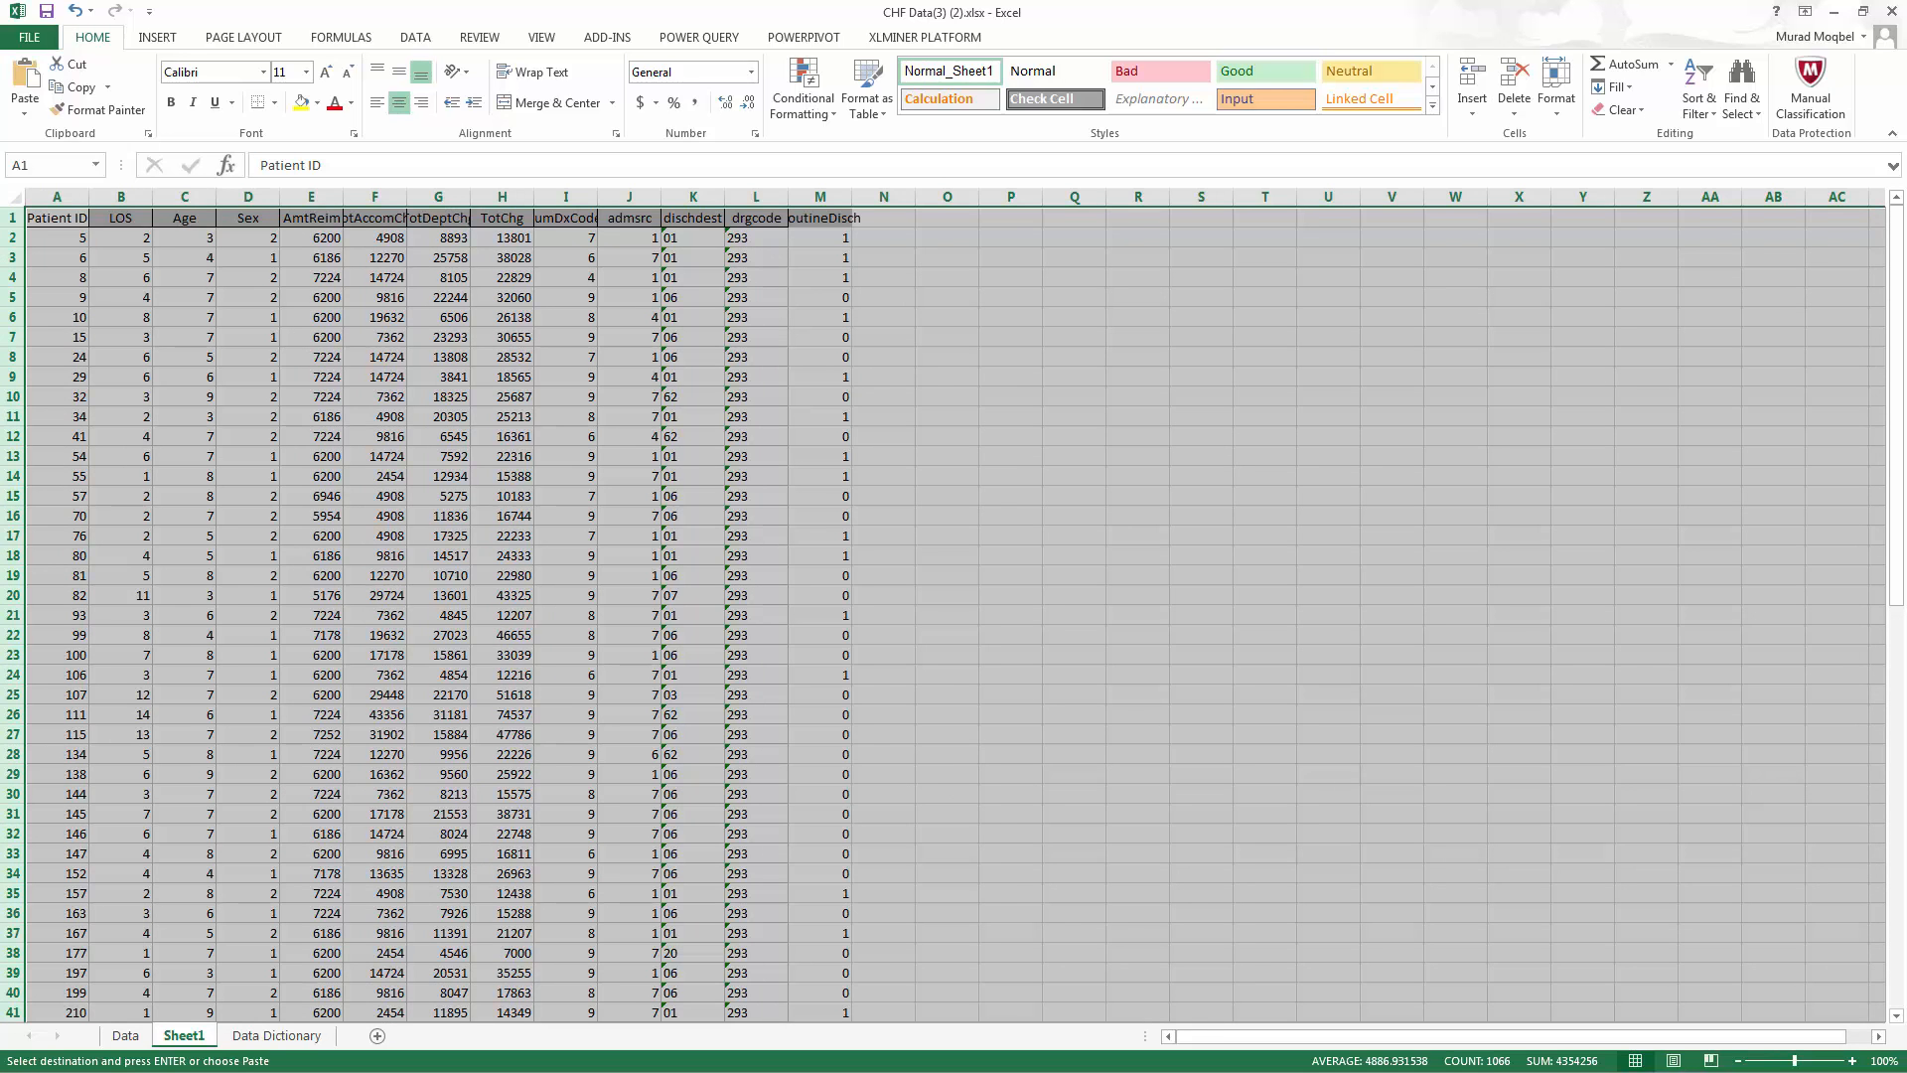
pyautogui.hotkey('alt', 'Tab')
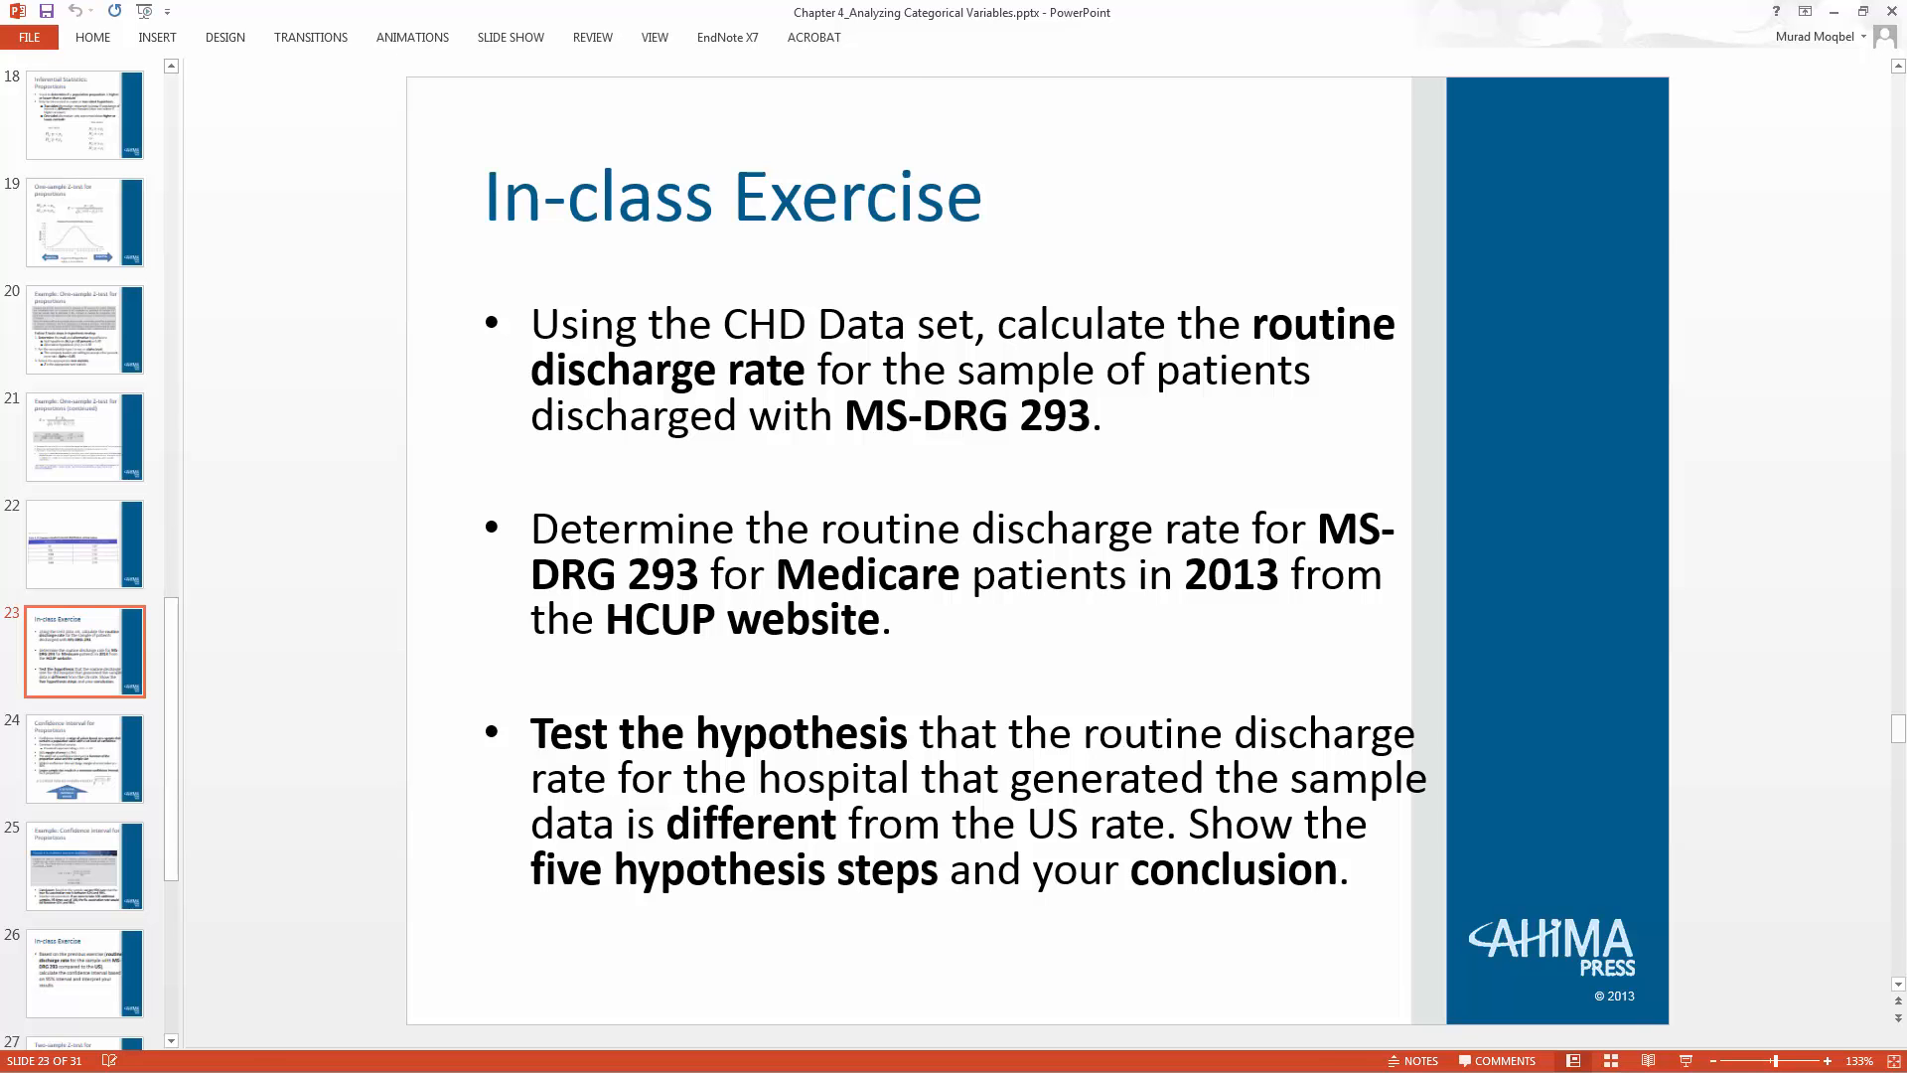
pyautogui.hotkey('alt', 'Tab')
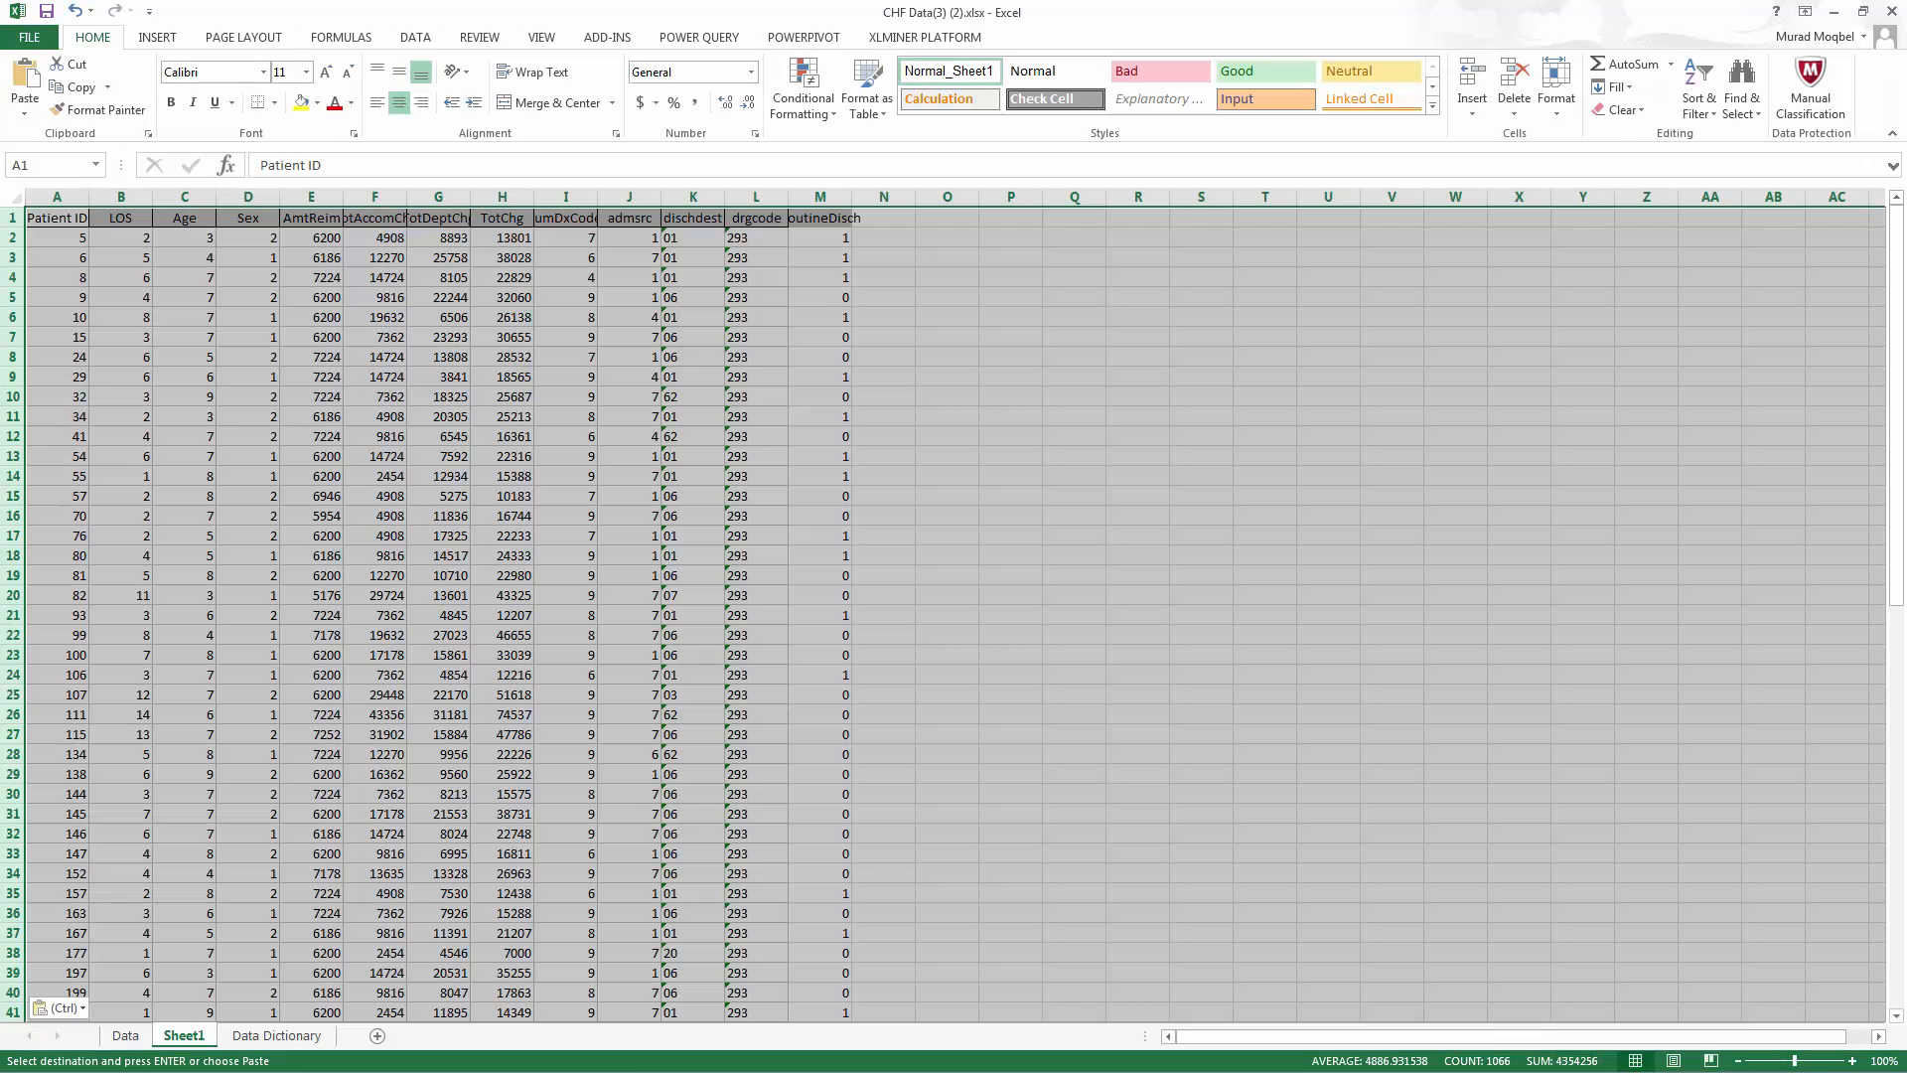
pyautogui.click(640, 337)
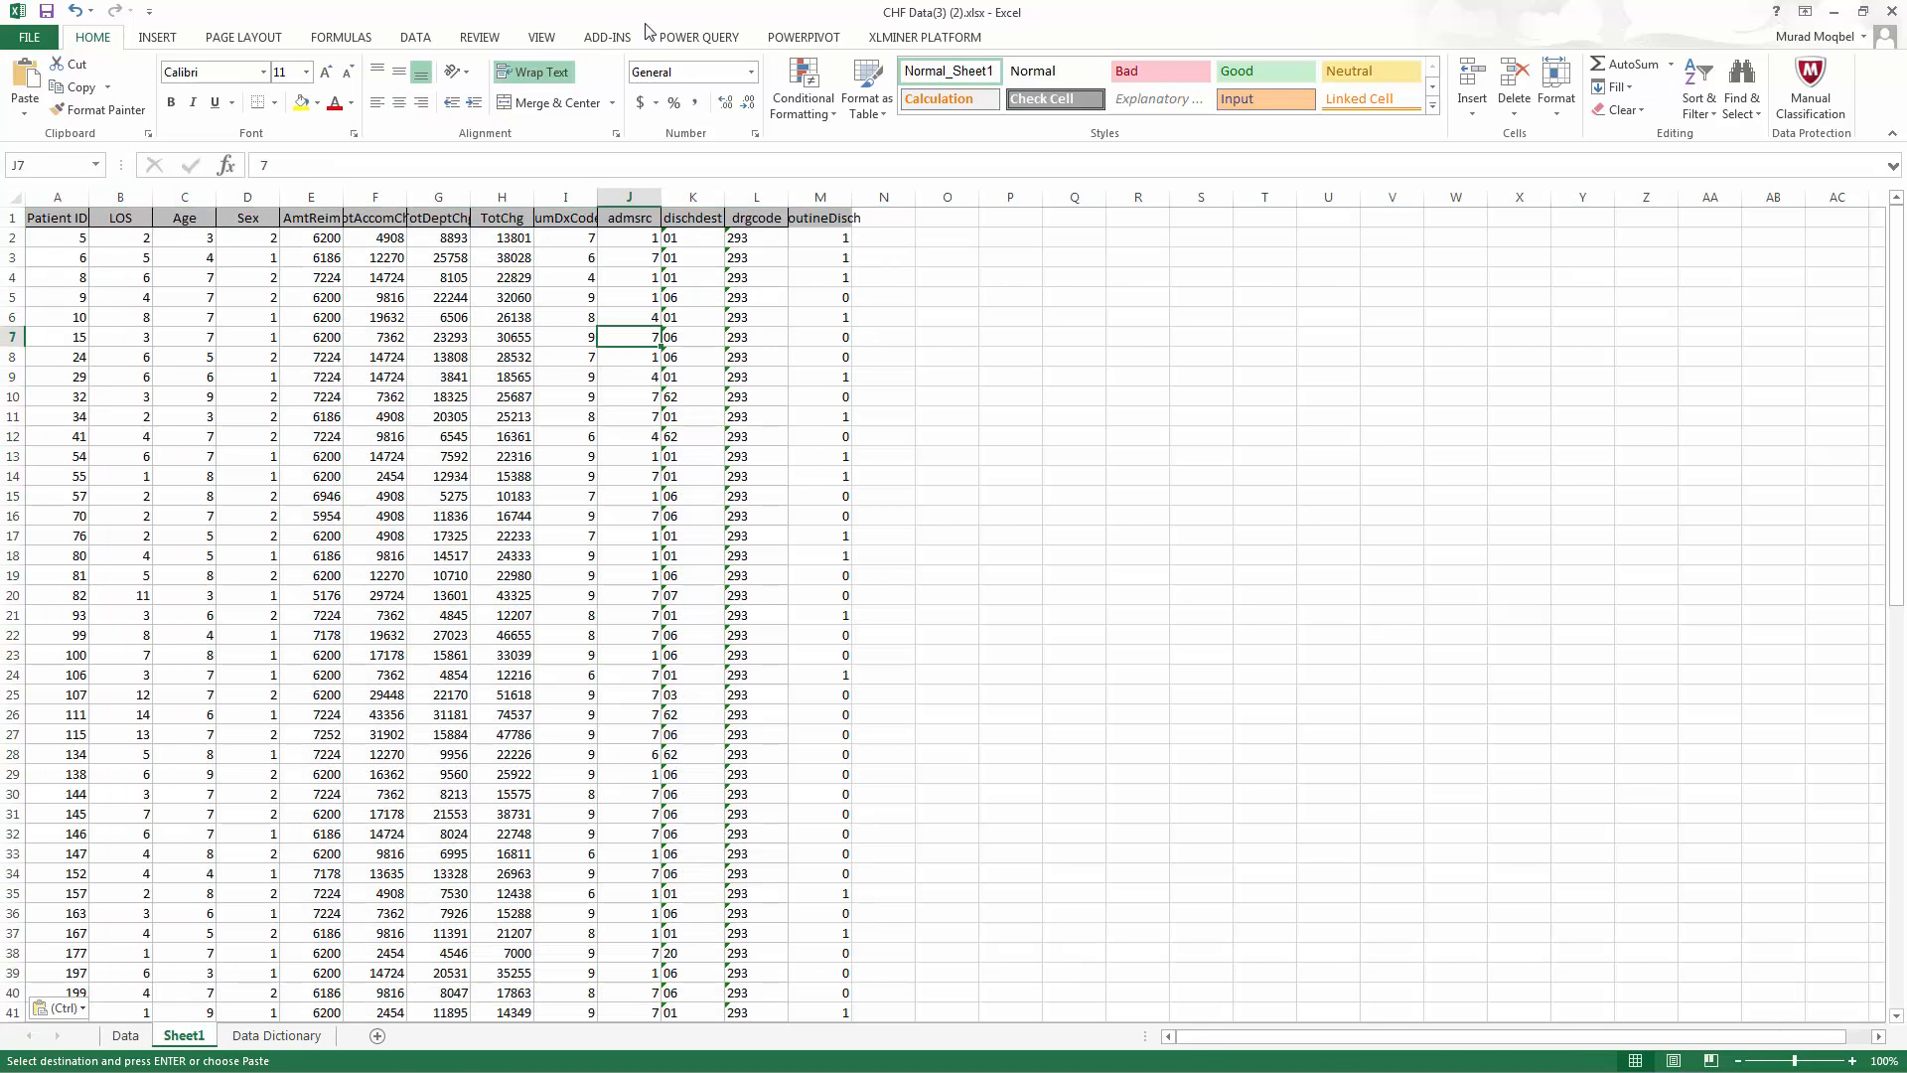
pyautogui.click(159, 37)
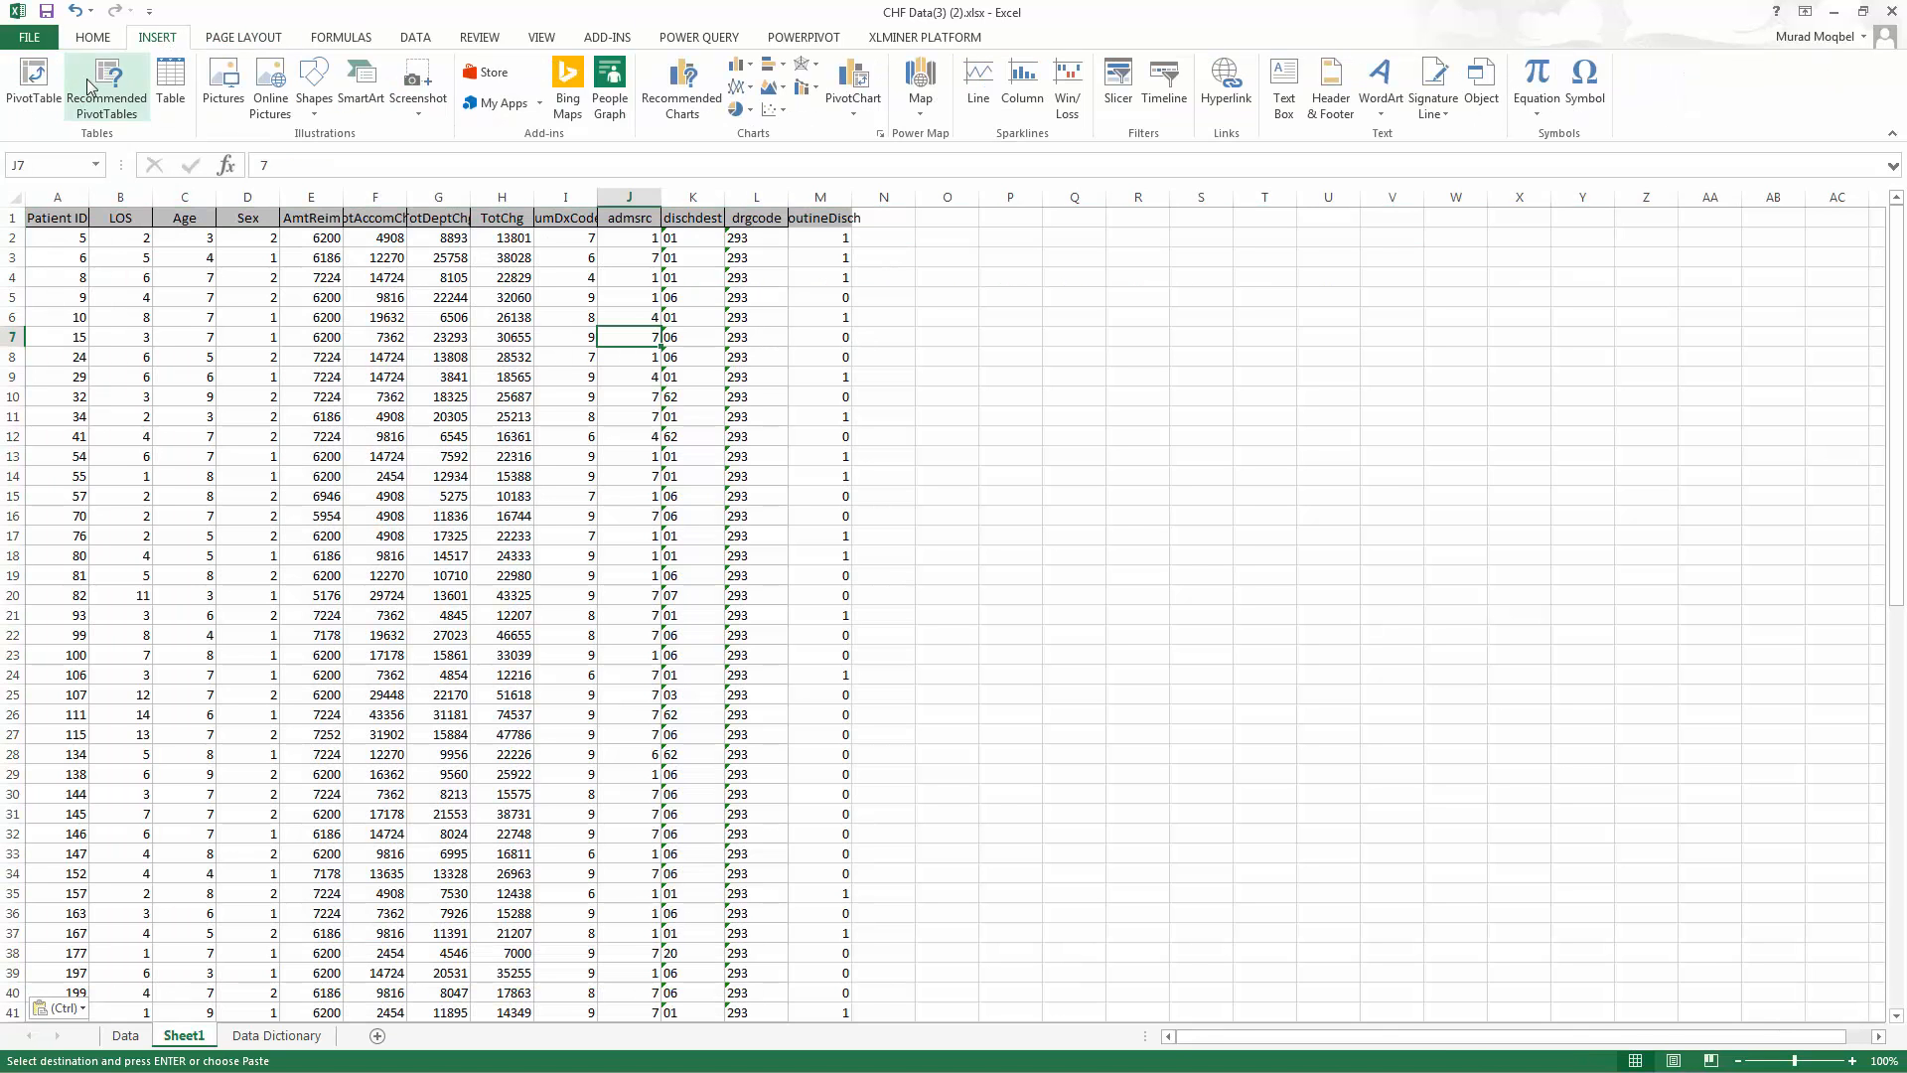
pyautogui.click(29, 80)
pyautogui.click(608, 404)
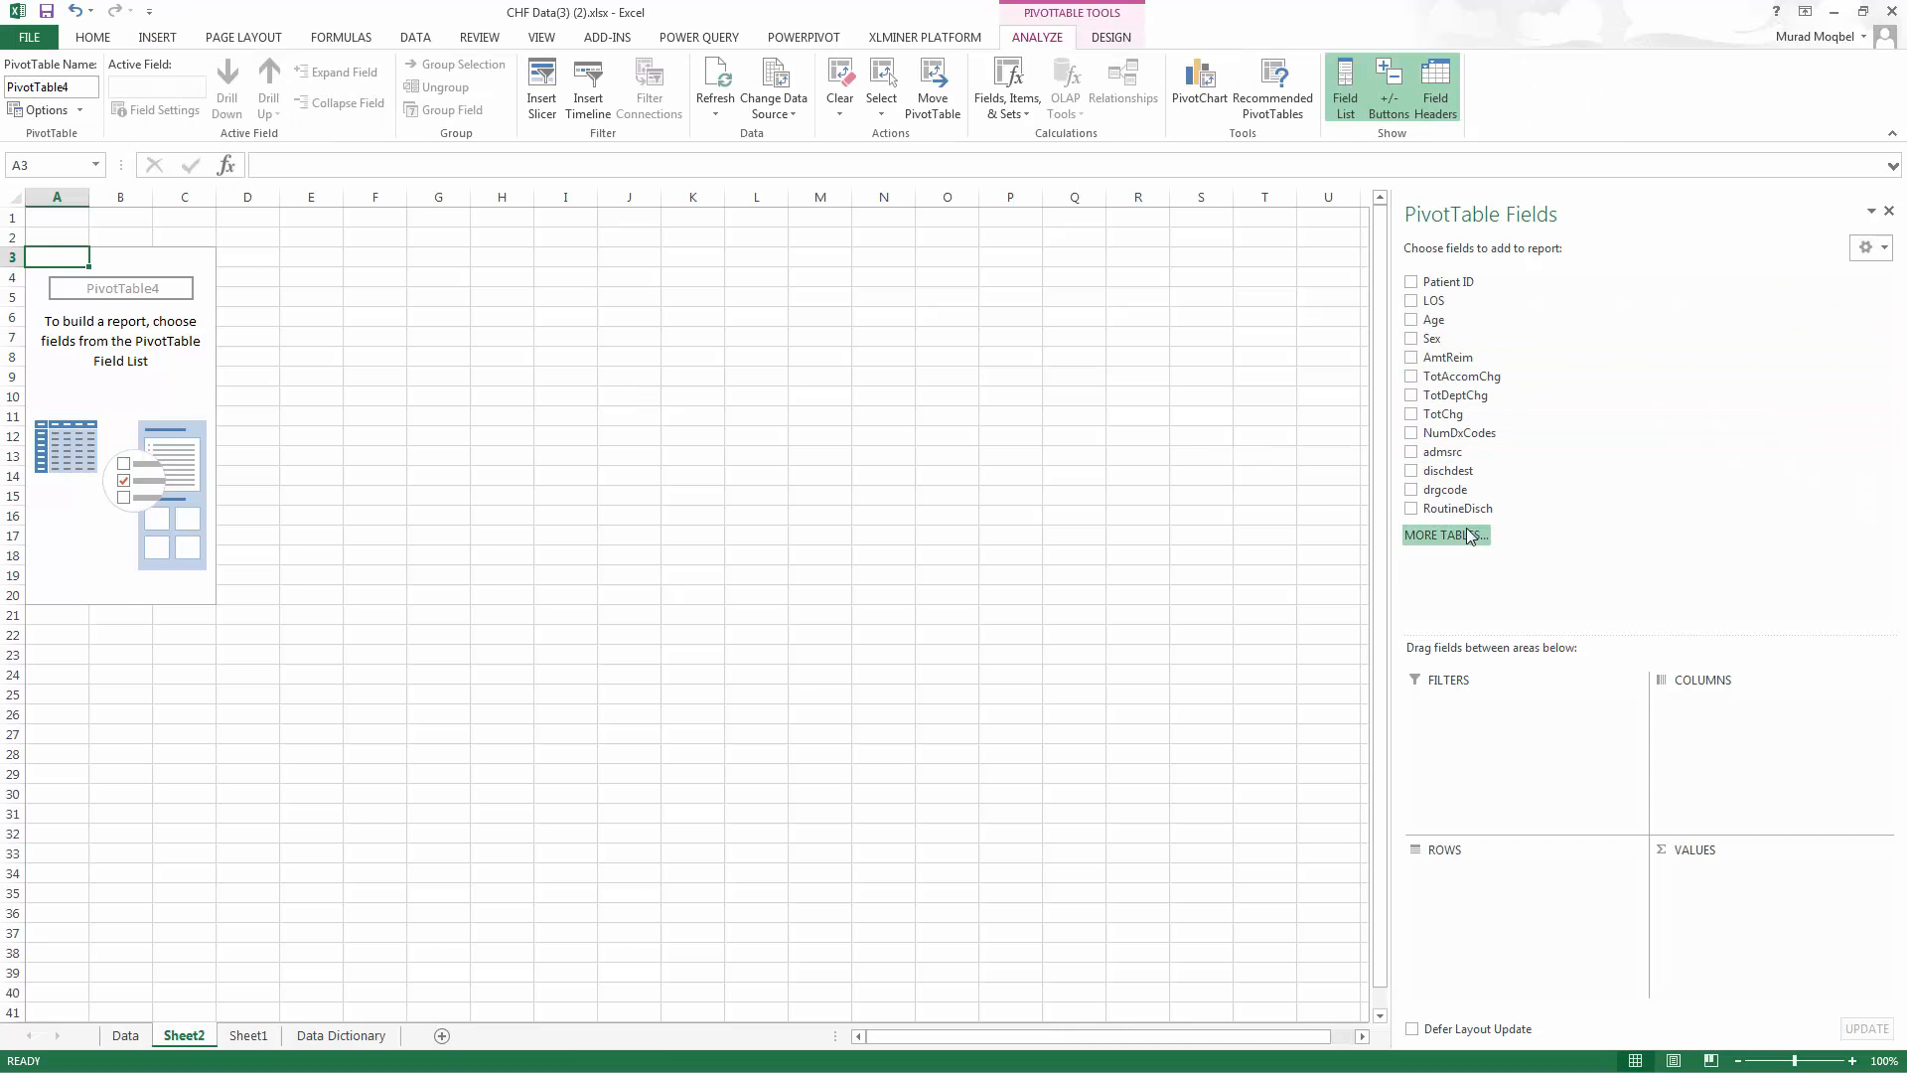
# Add RoutineDisch to the PivotTable values and summarize it by Average.
pyautogui.moveTo(1477, 509); pyautogui.dragTo(1722, 899)
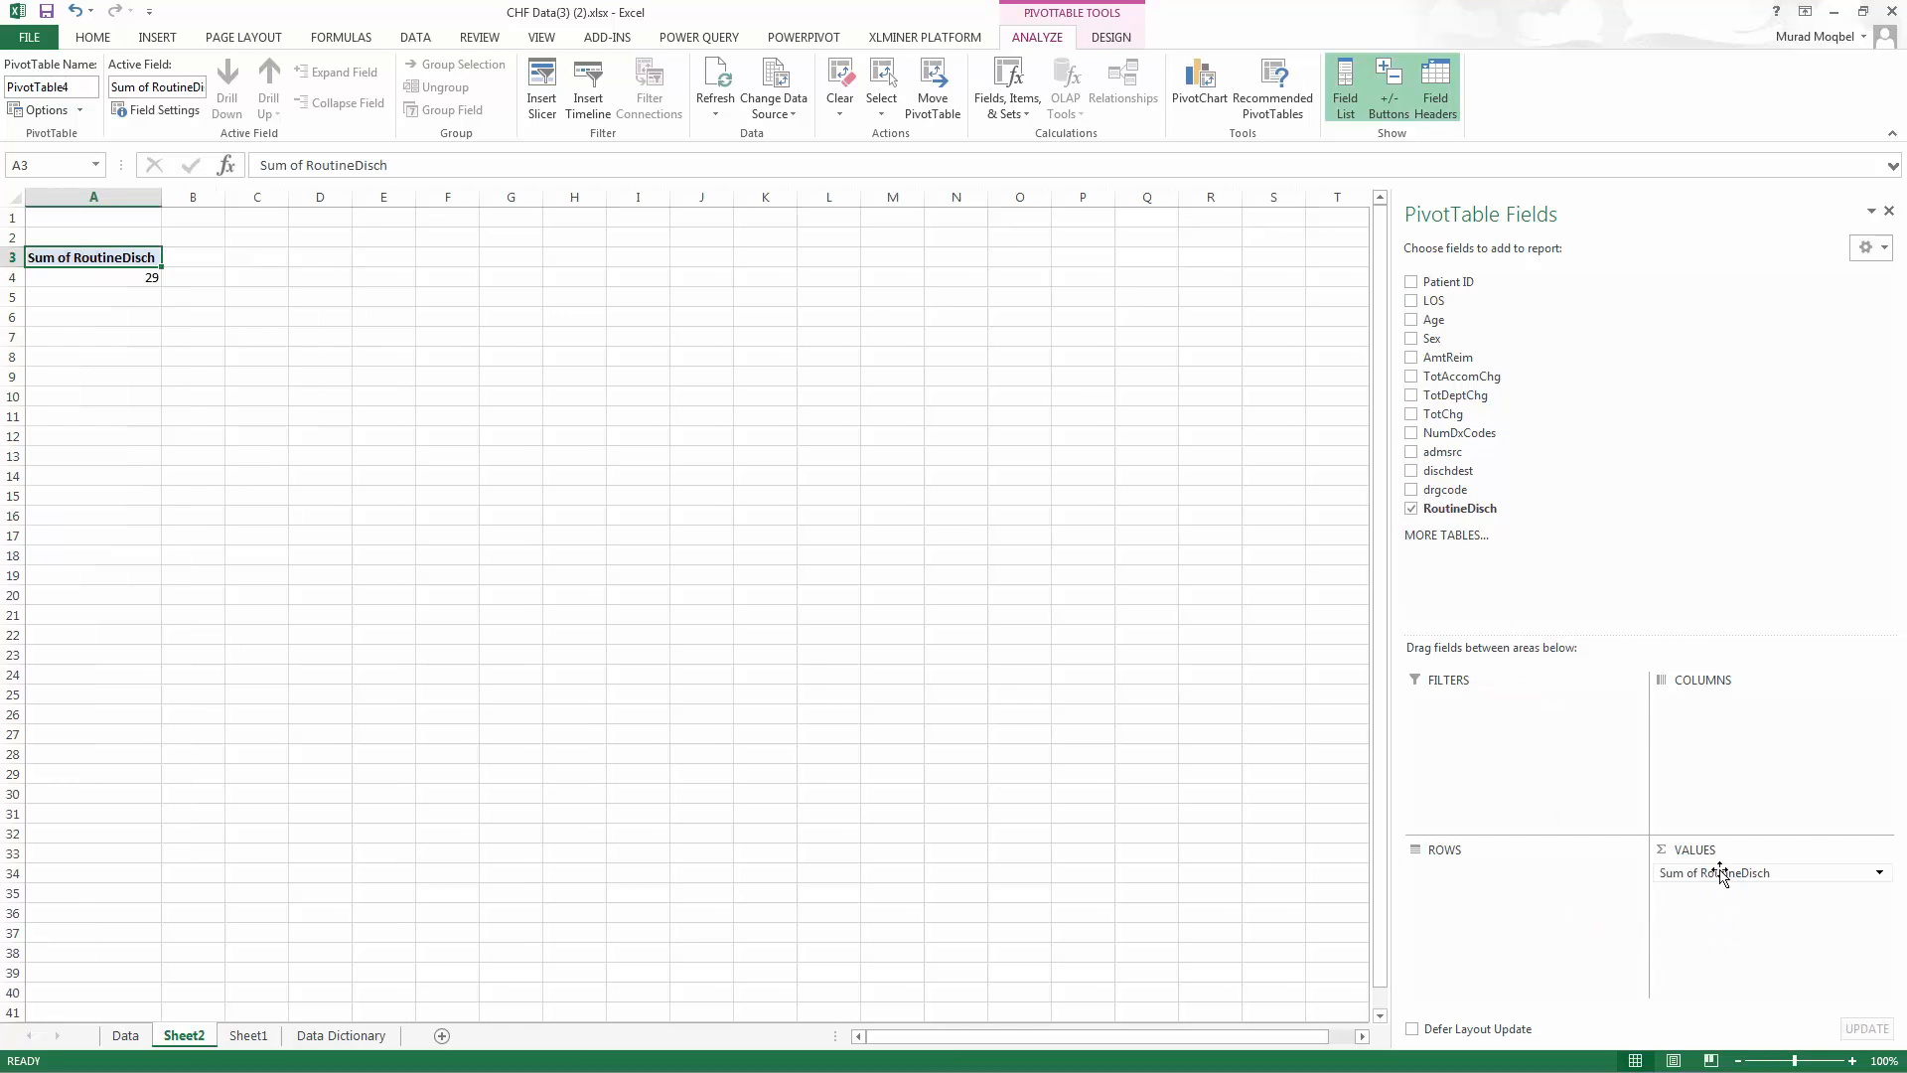
pyautogui.click(1717, 874)
pyautogui.click(1748, 850)
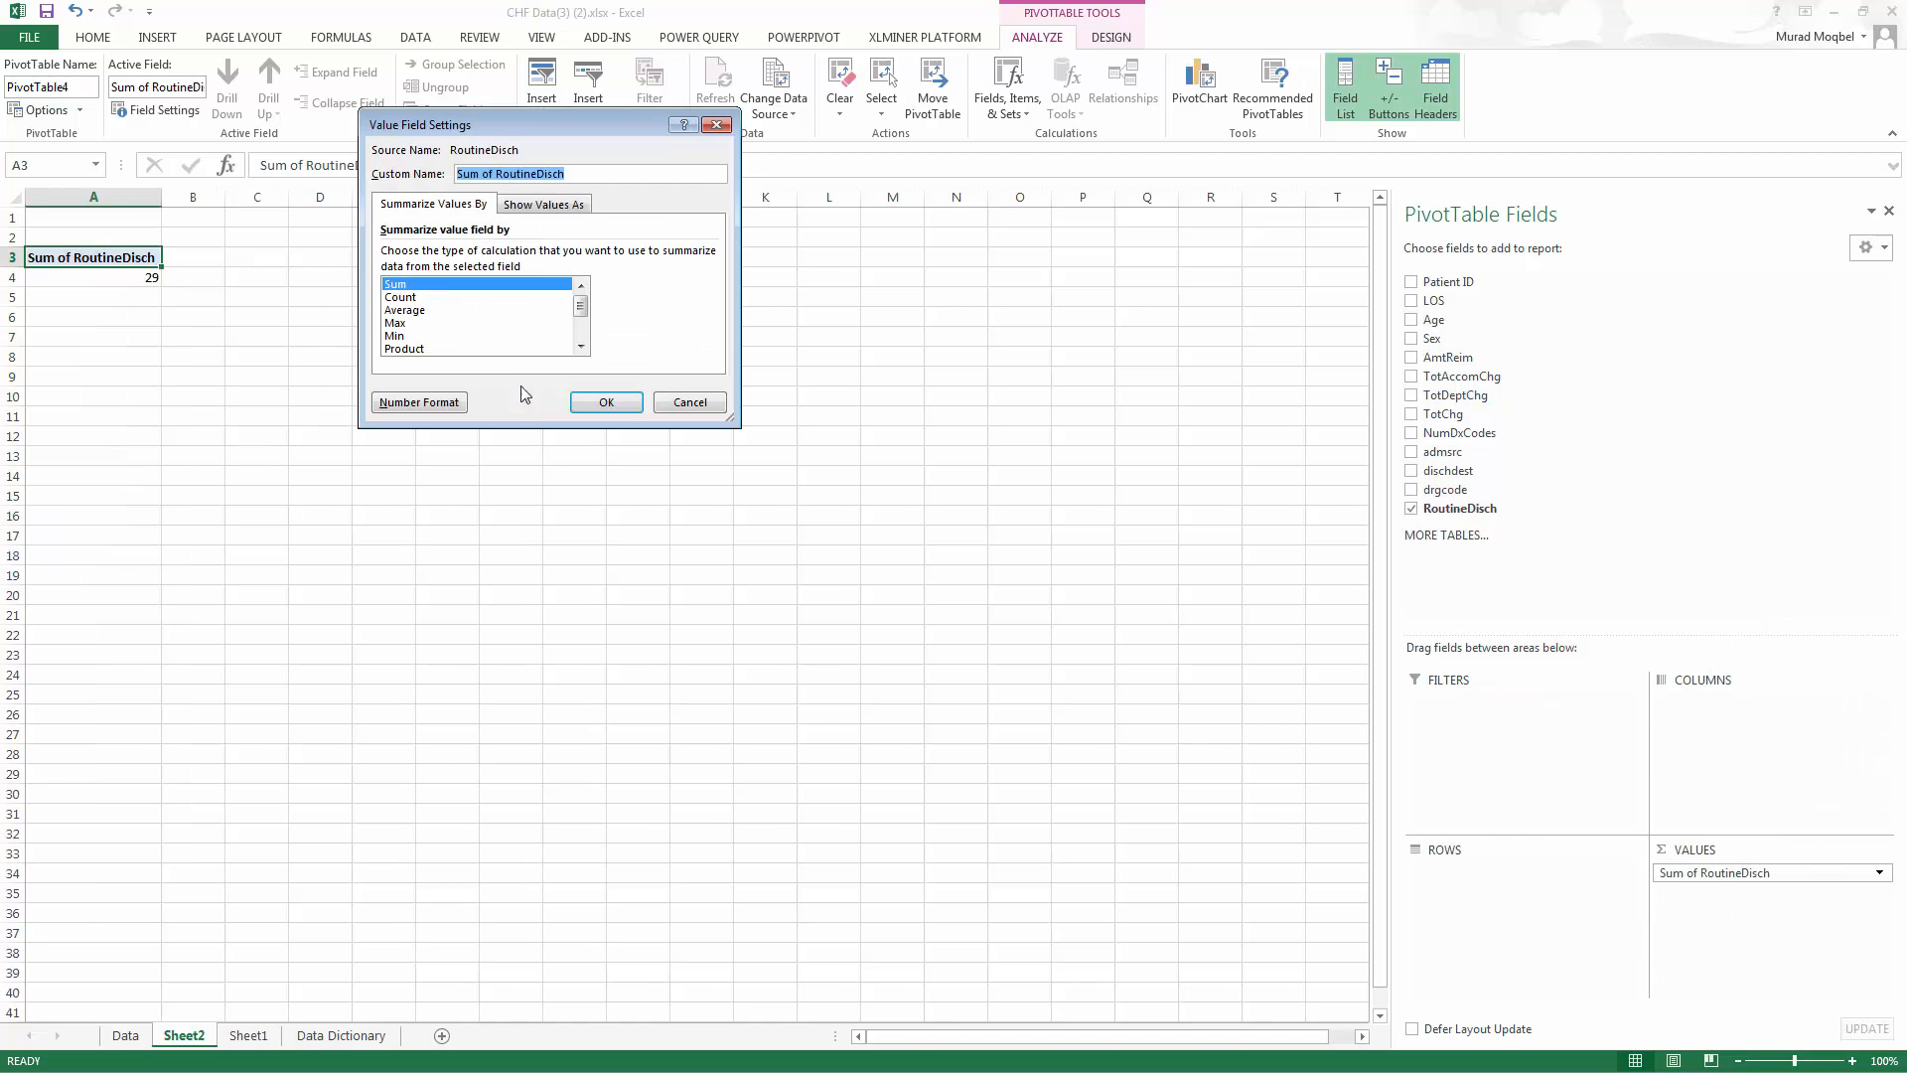
pyautogui.click(435, 311)
pyautogui.click(601, 400)
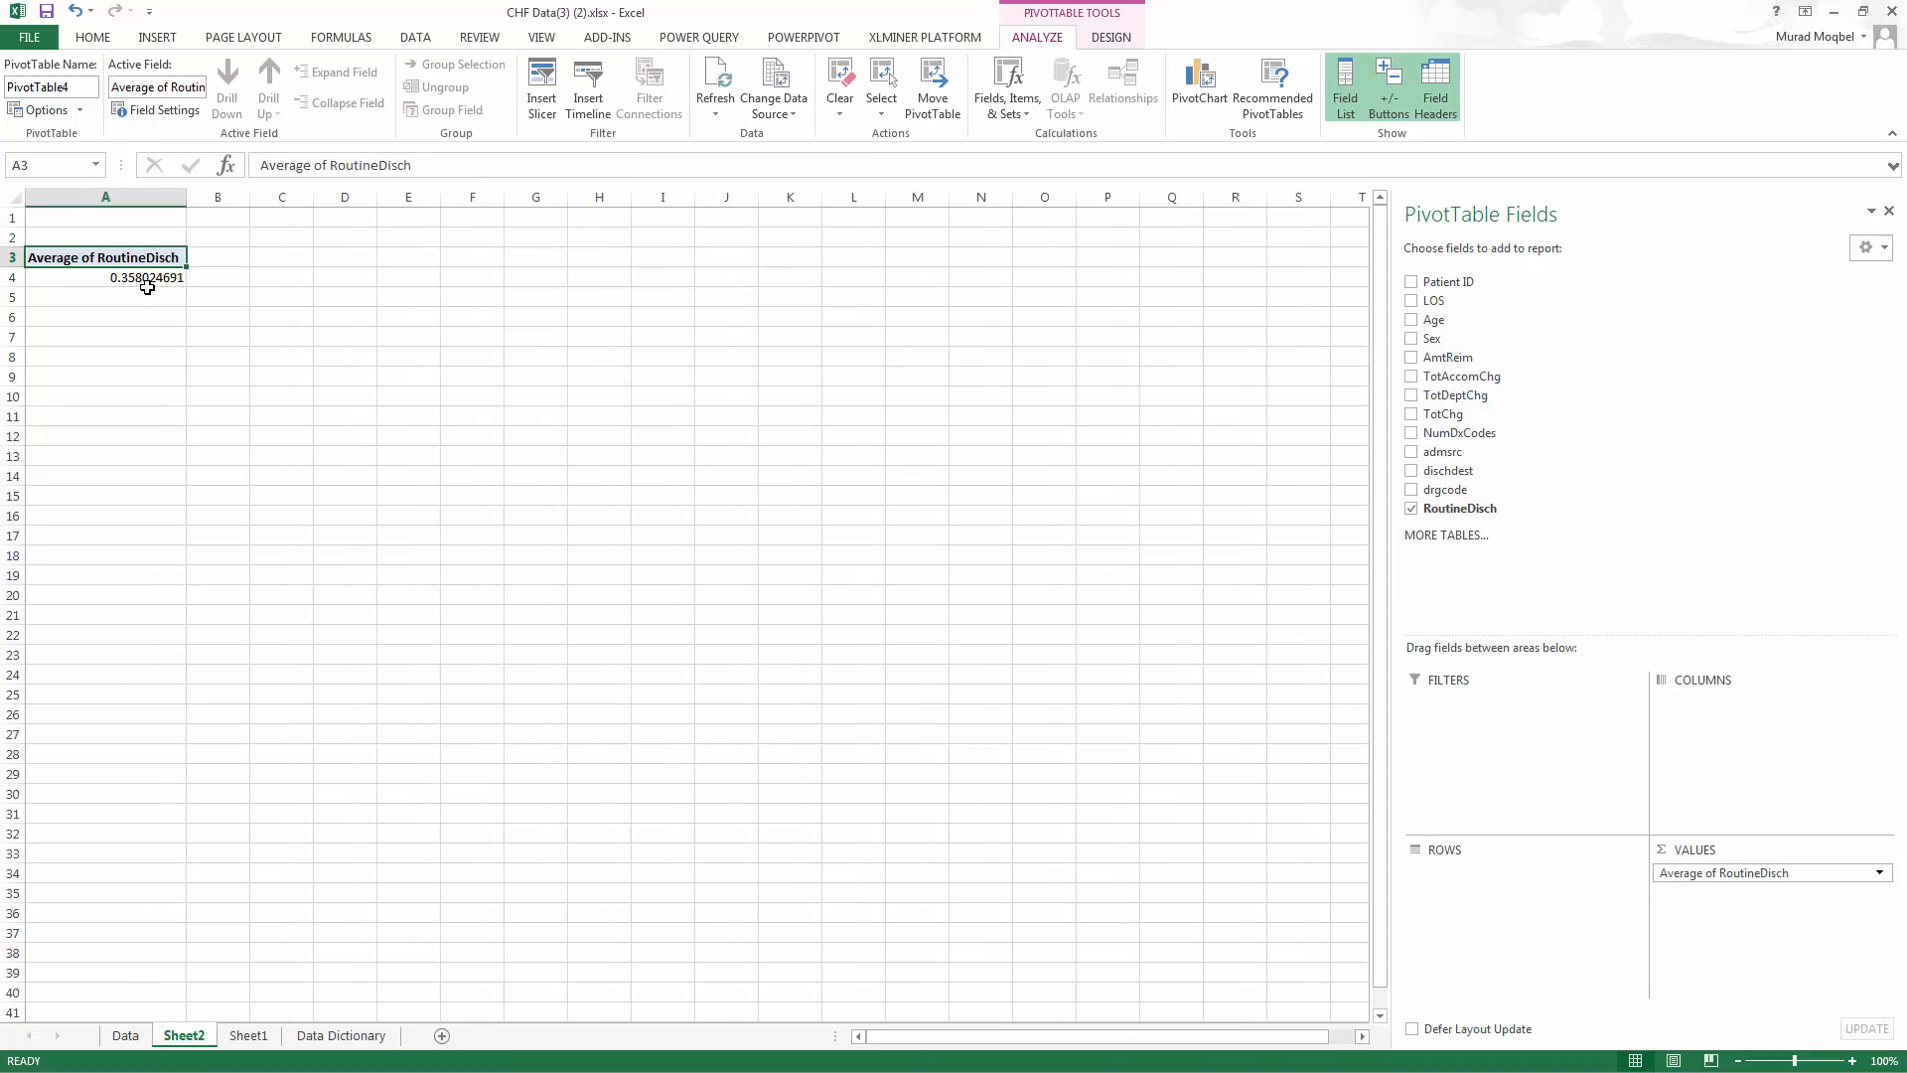
pyautogui.hotkey('alt', 'Tab')
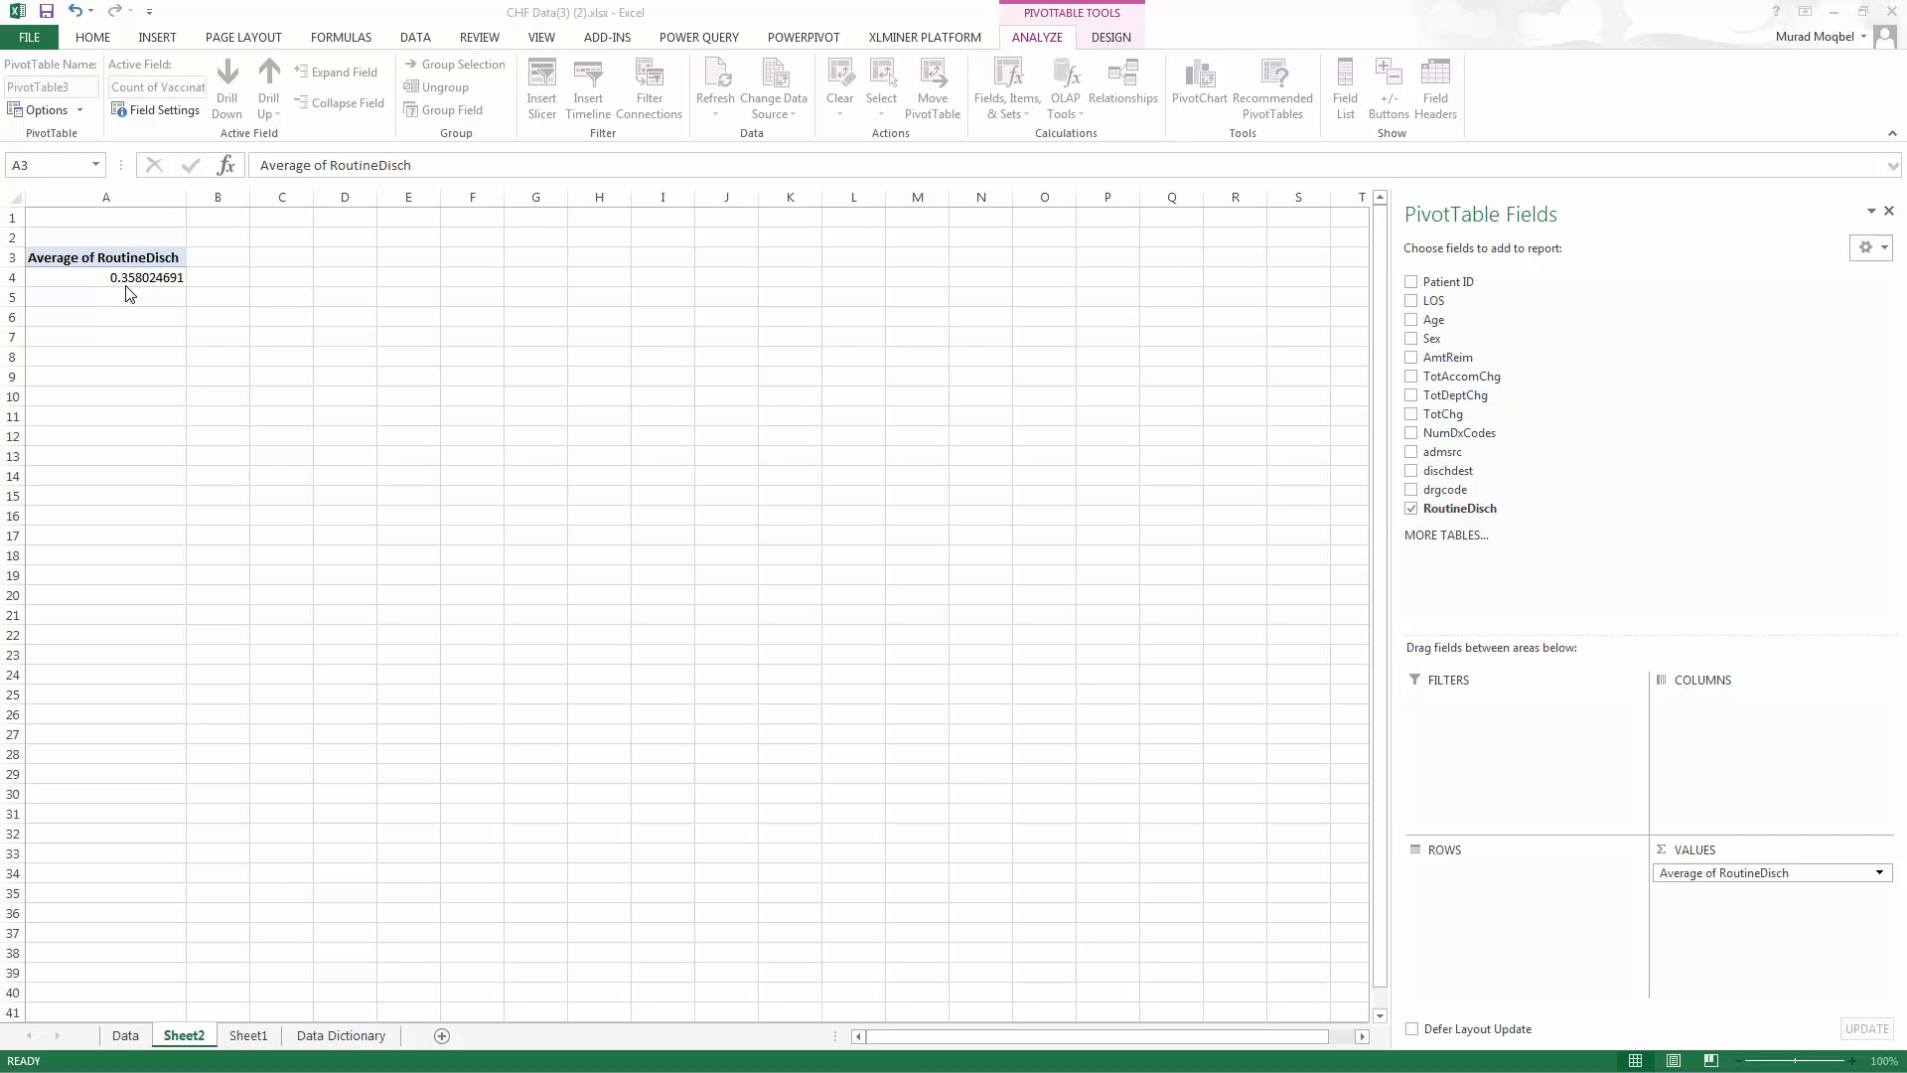
pyautogui.moveTo(1304, 34); pyautogui.dragTo(1904, 203)
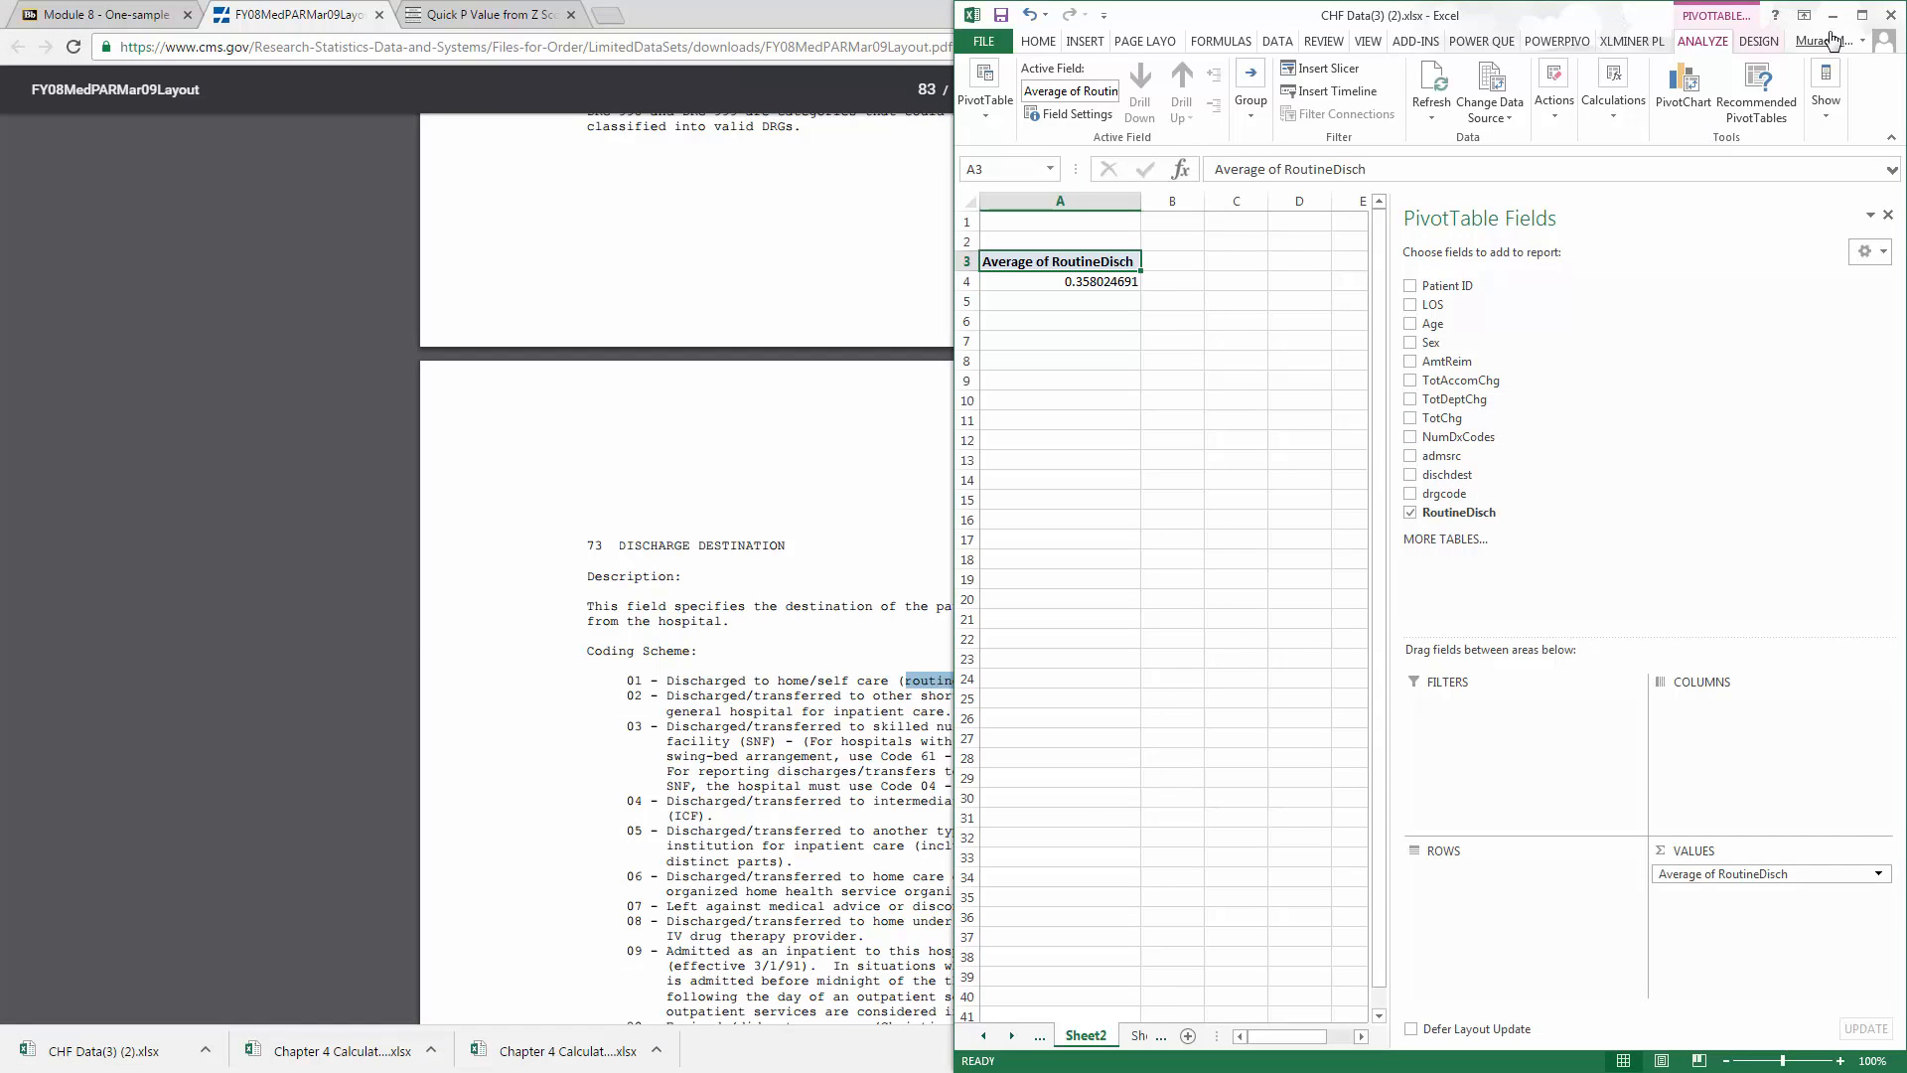
pyautogui.click(1862, 15)
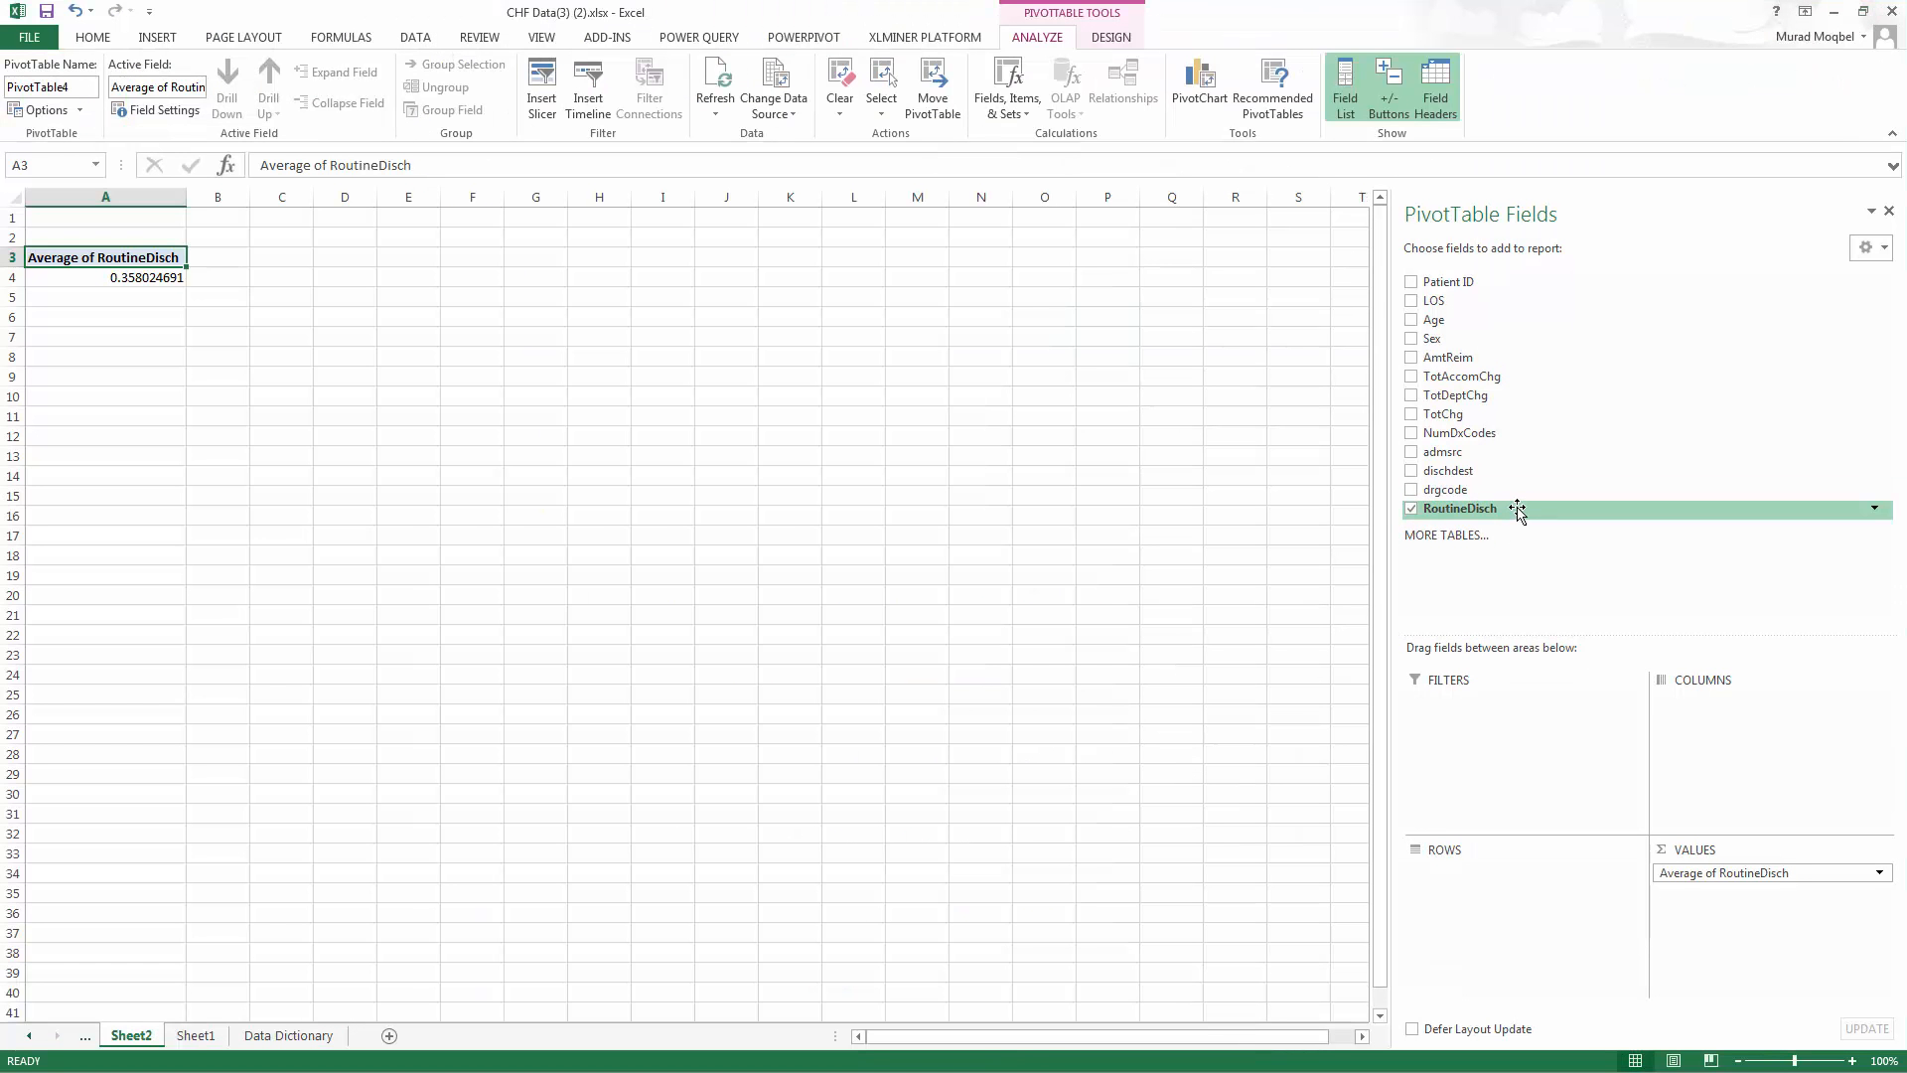
# Add RoutineDisch to the PivotTable values a second time and summarize it by Count.
pyautogui.moveTo(1517, 511); pyautogui.dragTo(1719, 928)
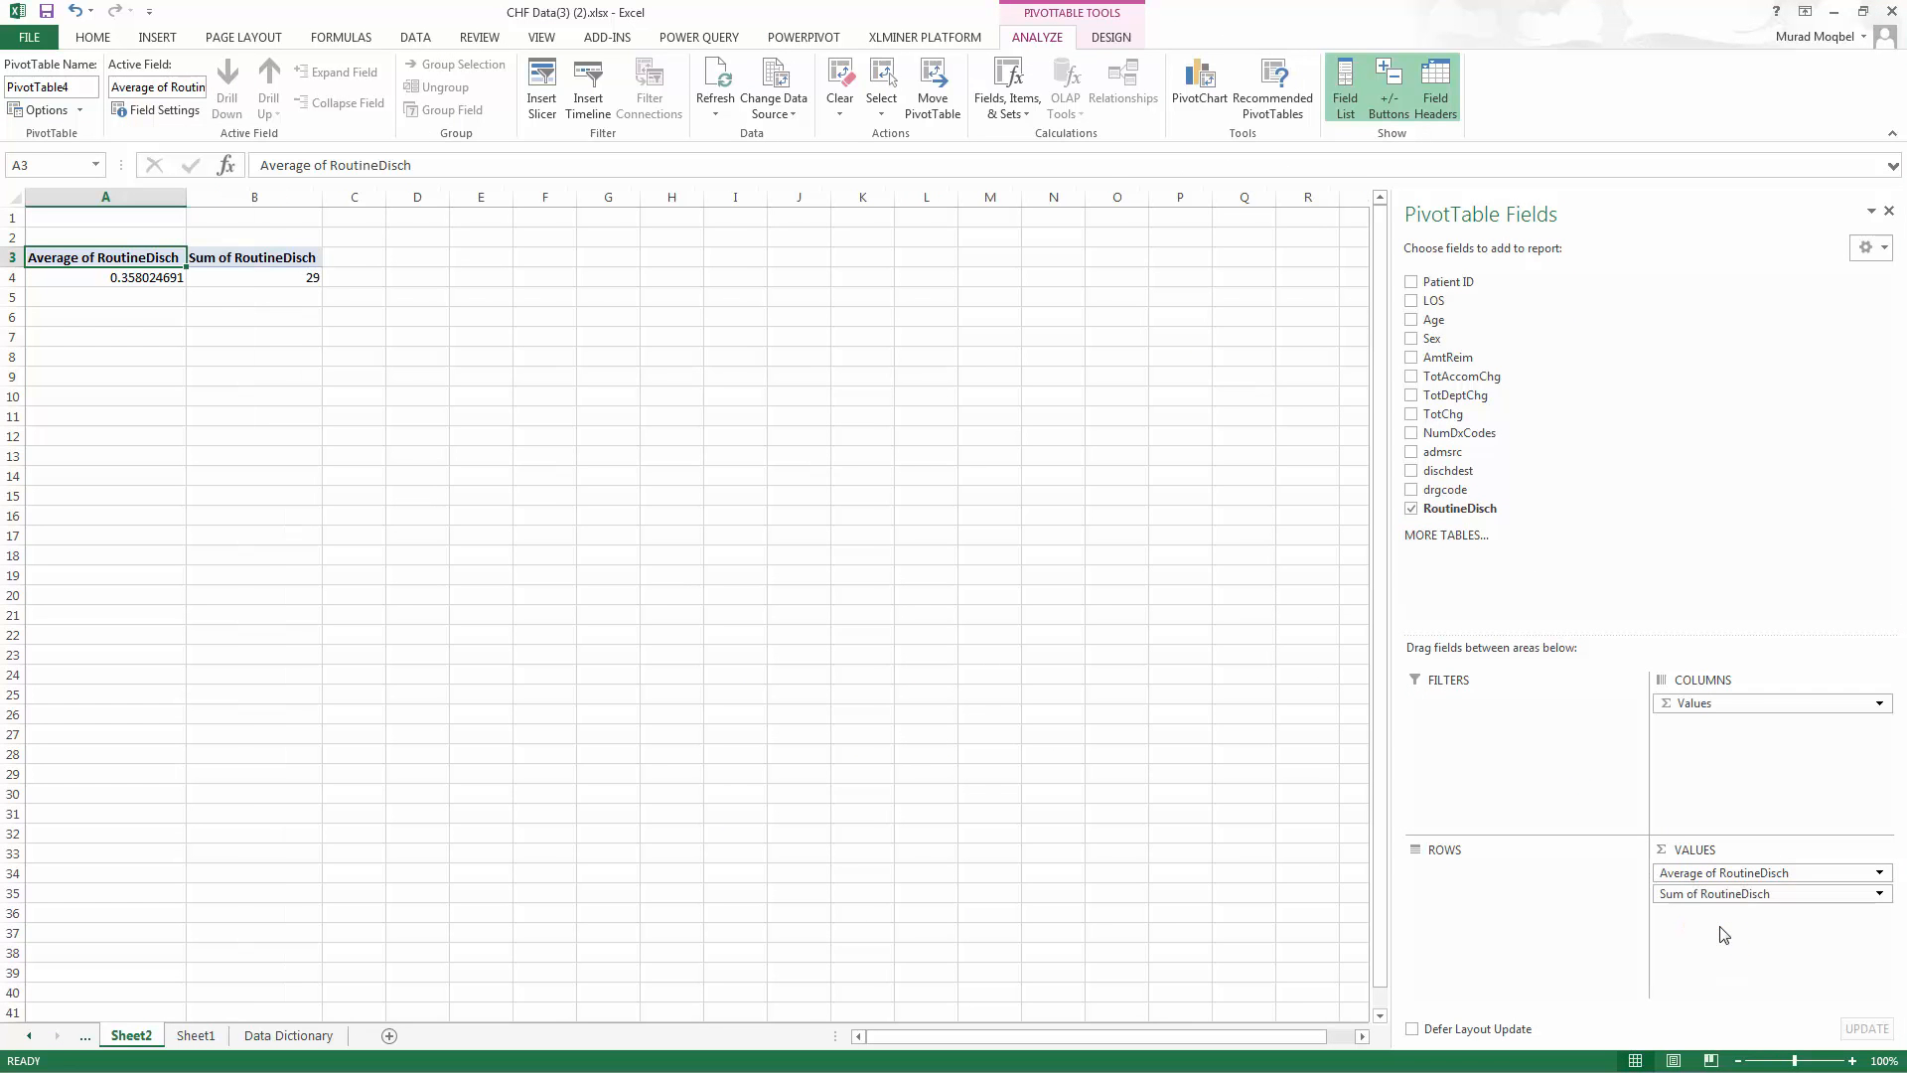
pyautogui.click(1720, 894)
pyautogui.click(1750, 871)
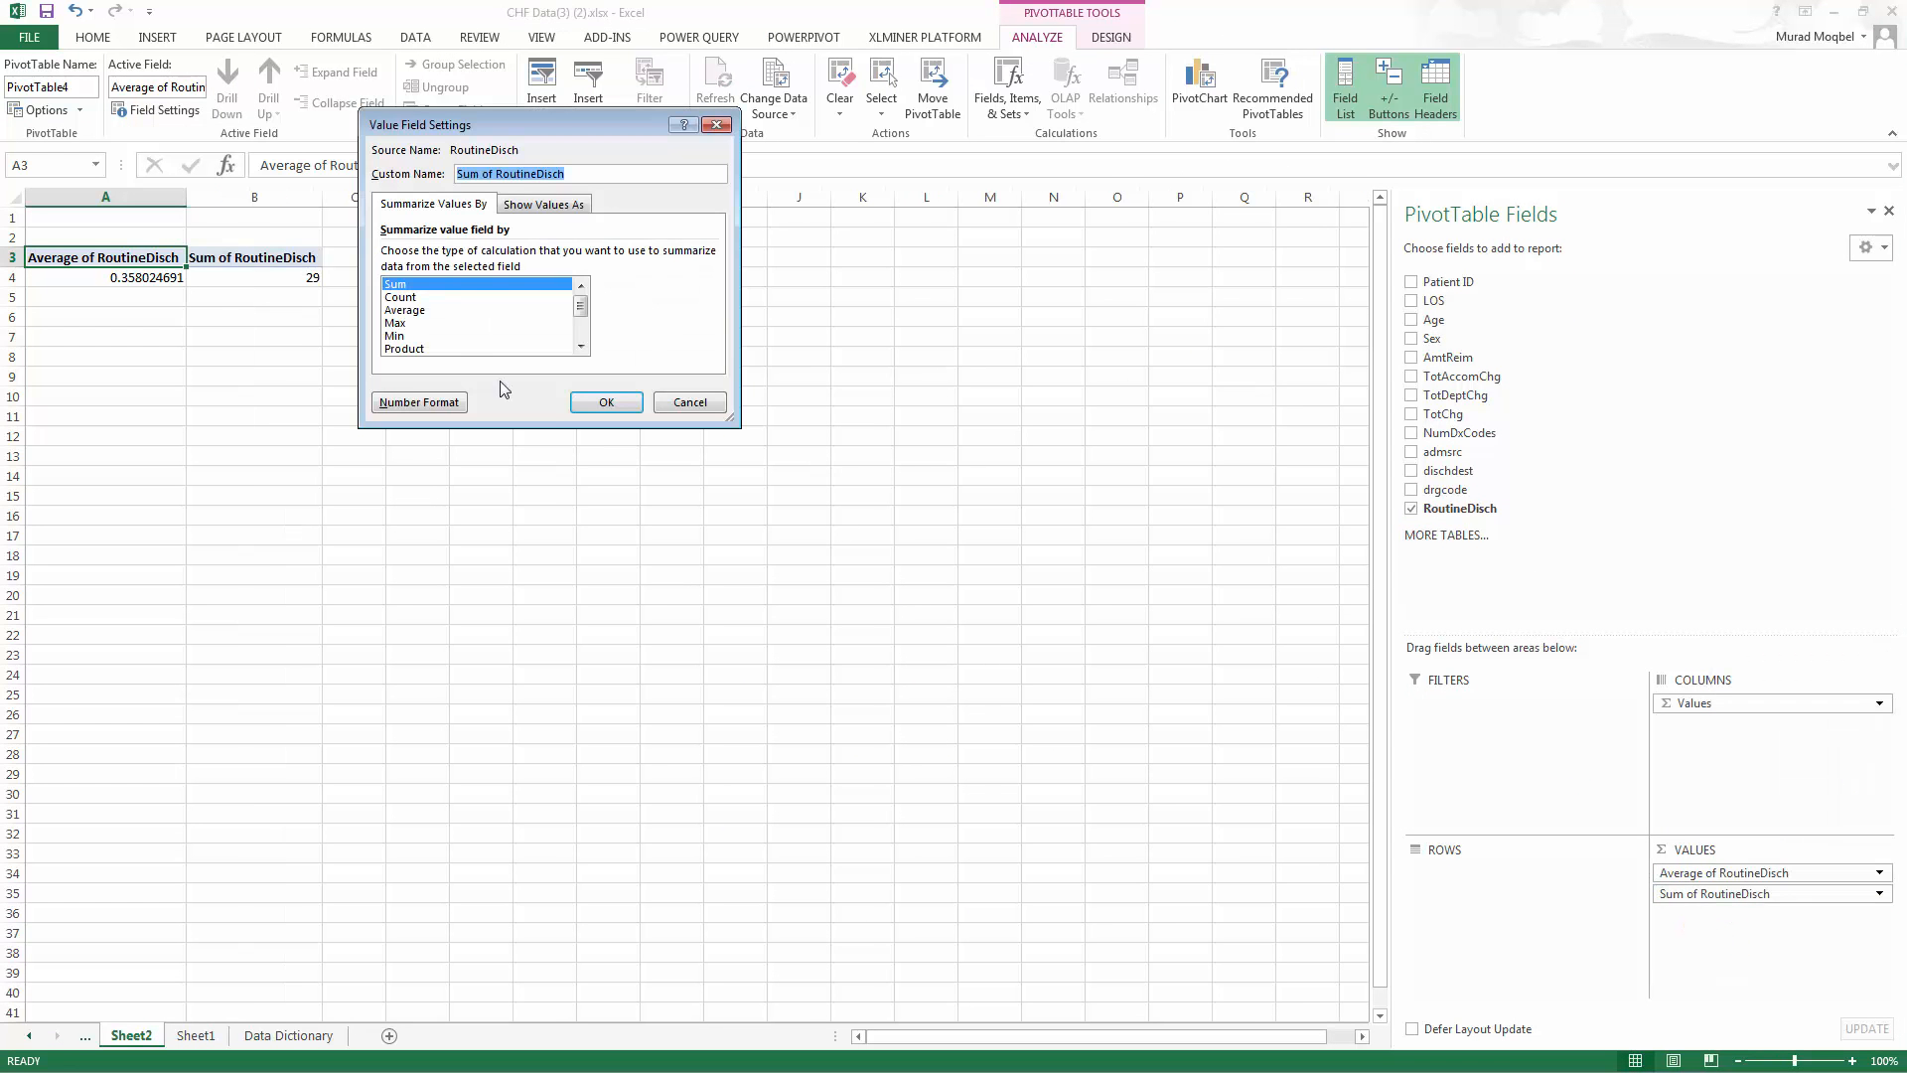
pyautogui.click(425, 298)
pyautogui.click(606, 401)
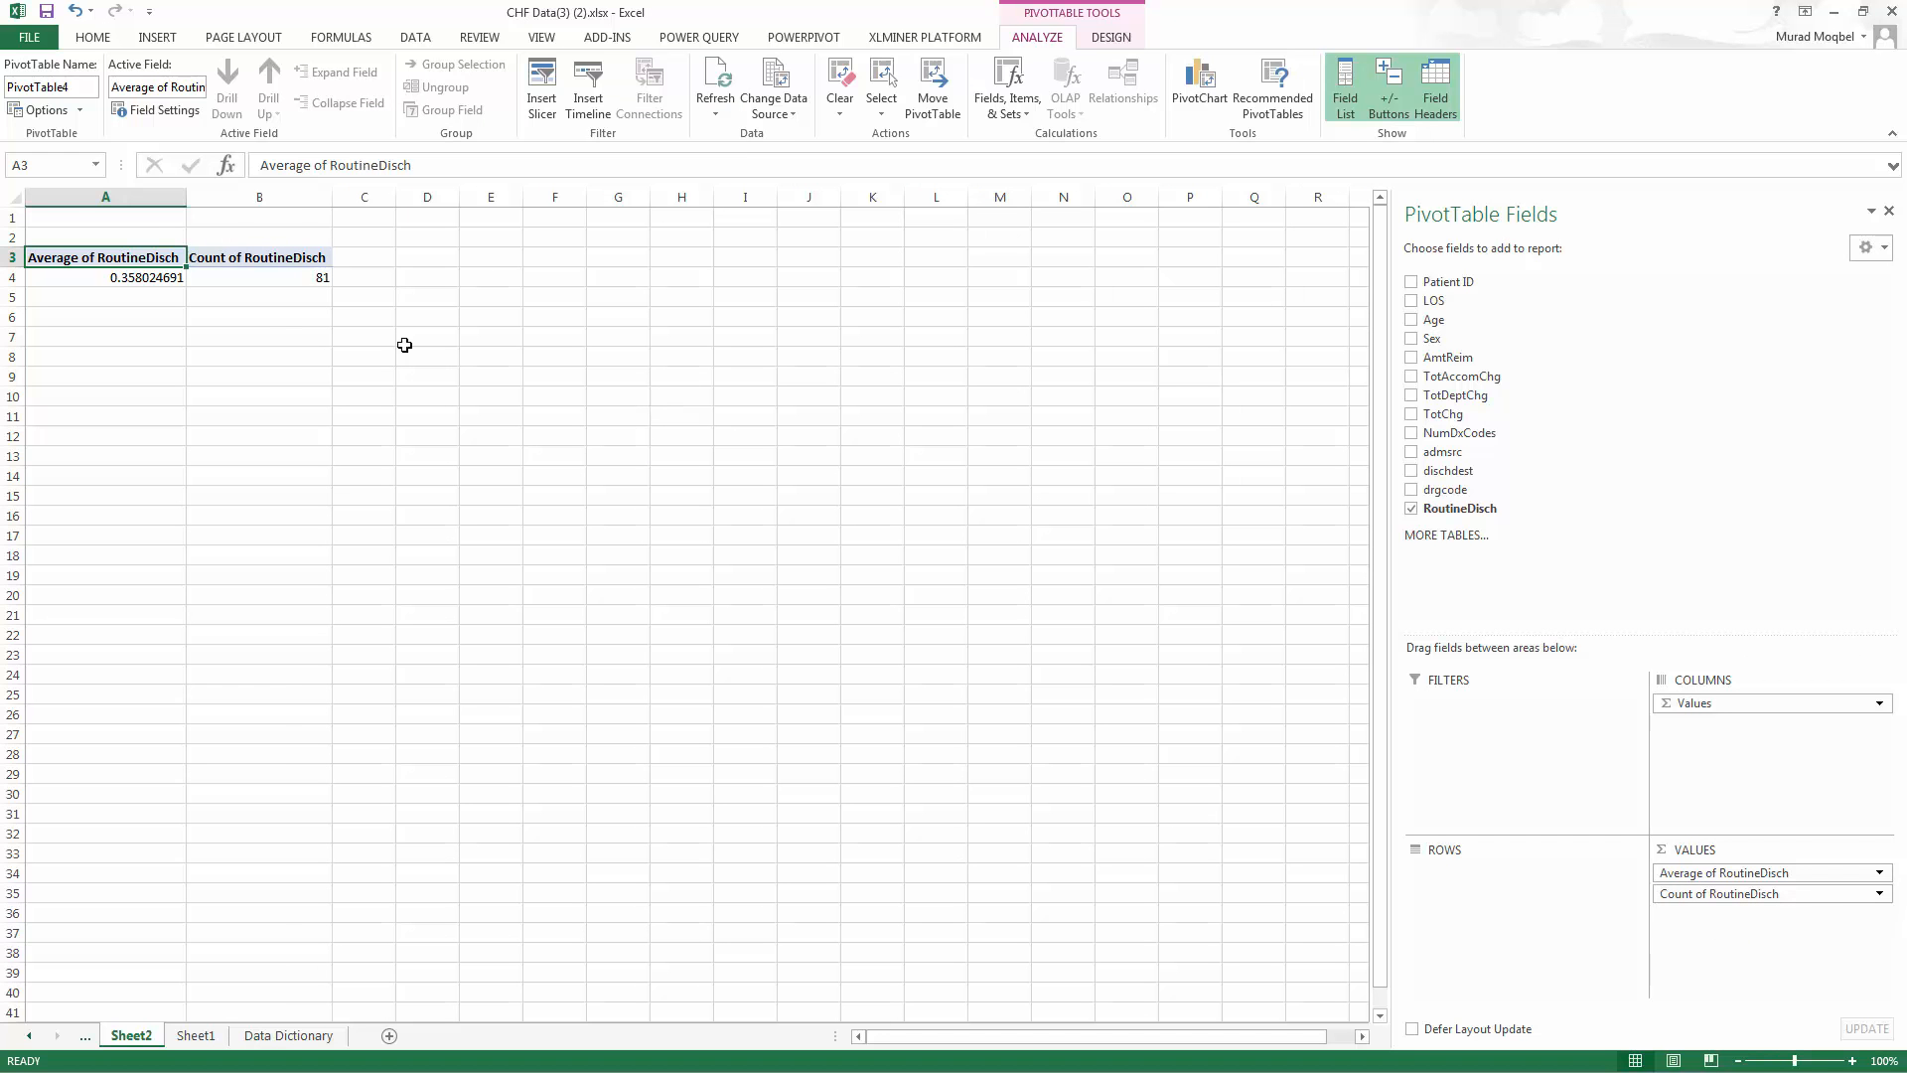
# Check the count and average of RoutineDisch in the PivotTable.
pyautogui.click(318, 279)
pyautogui.hotkey('alt', 'Tab')
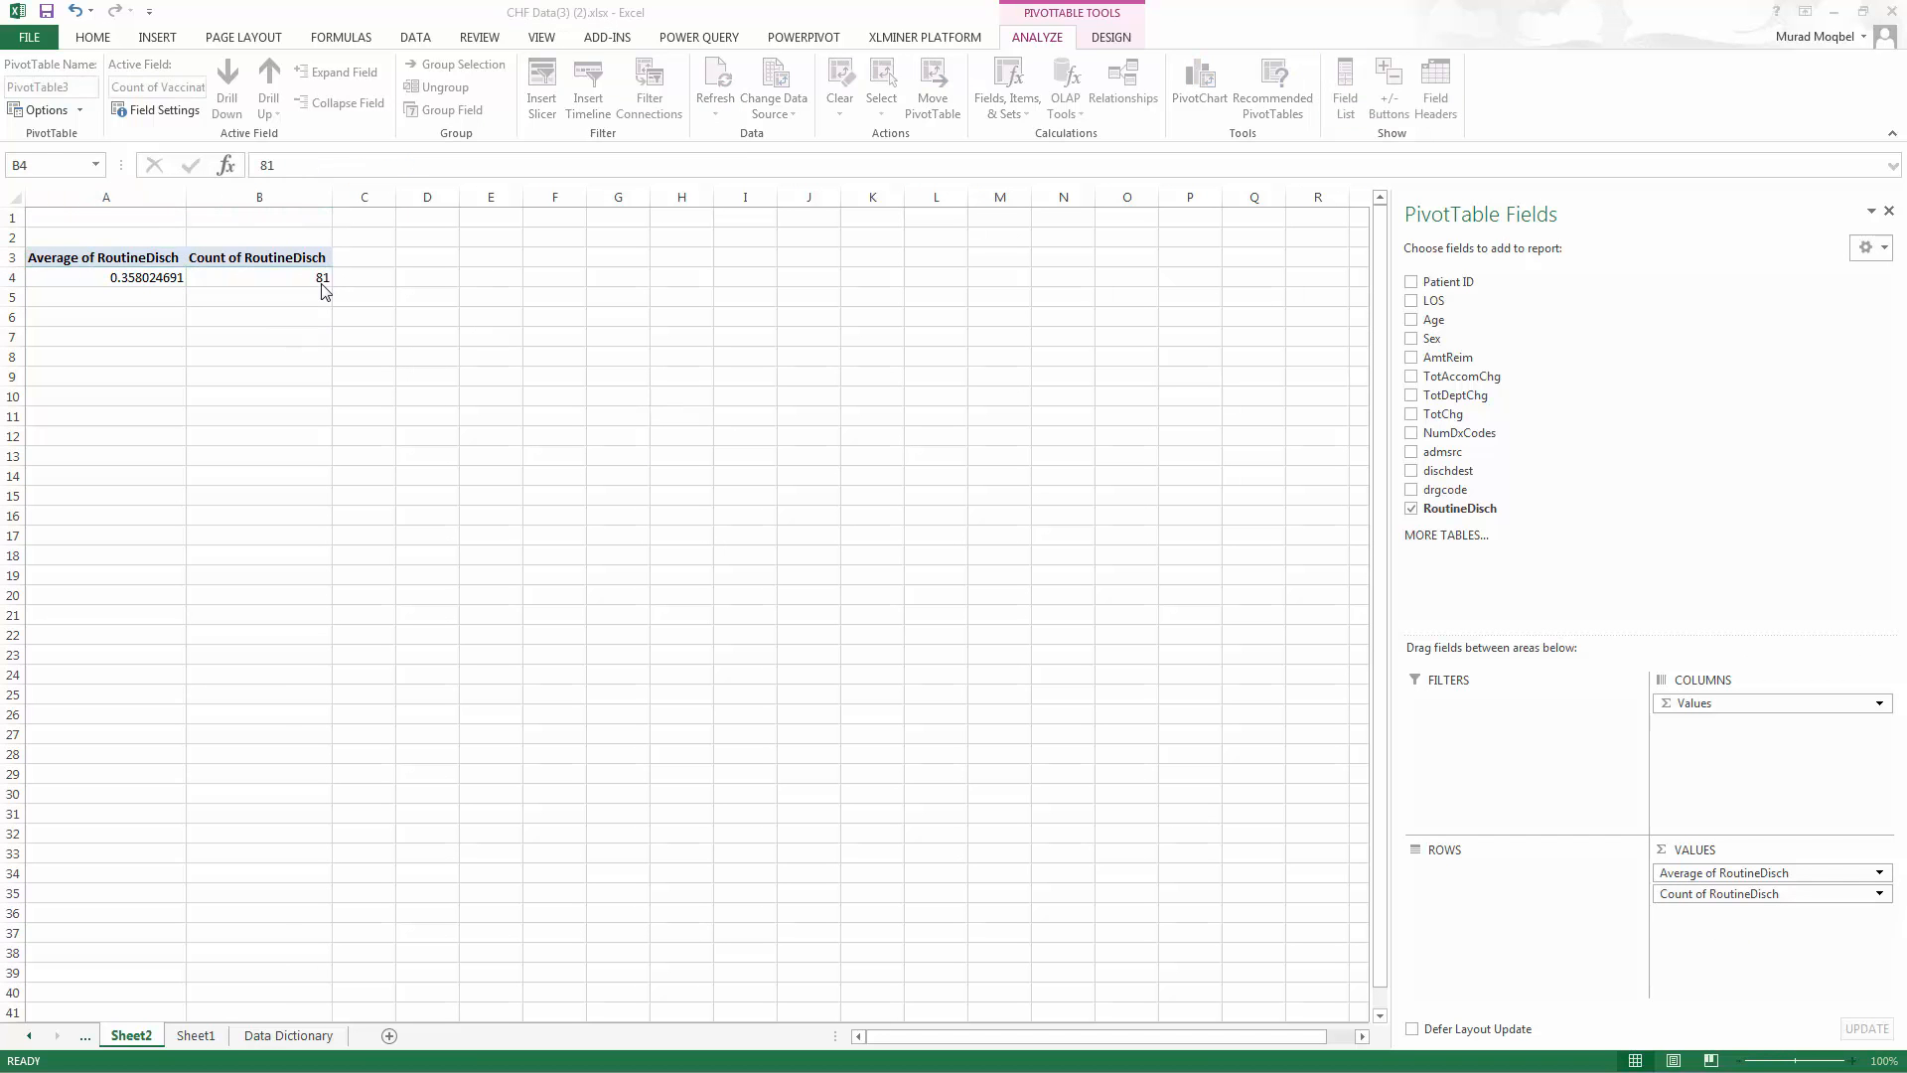
pyautogui.click(133, 282)
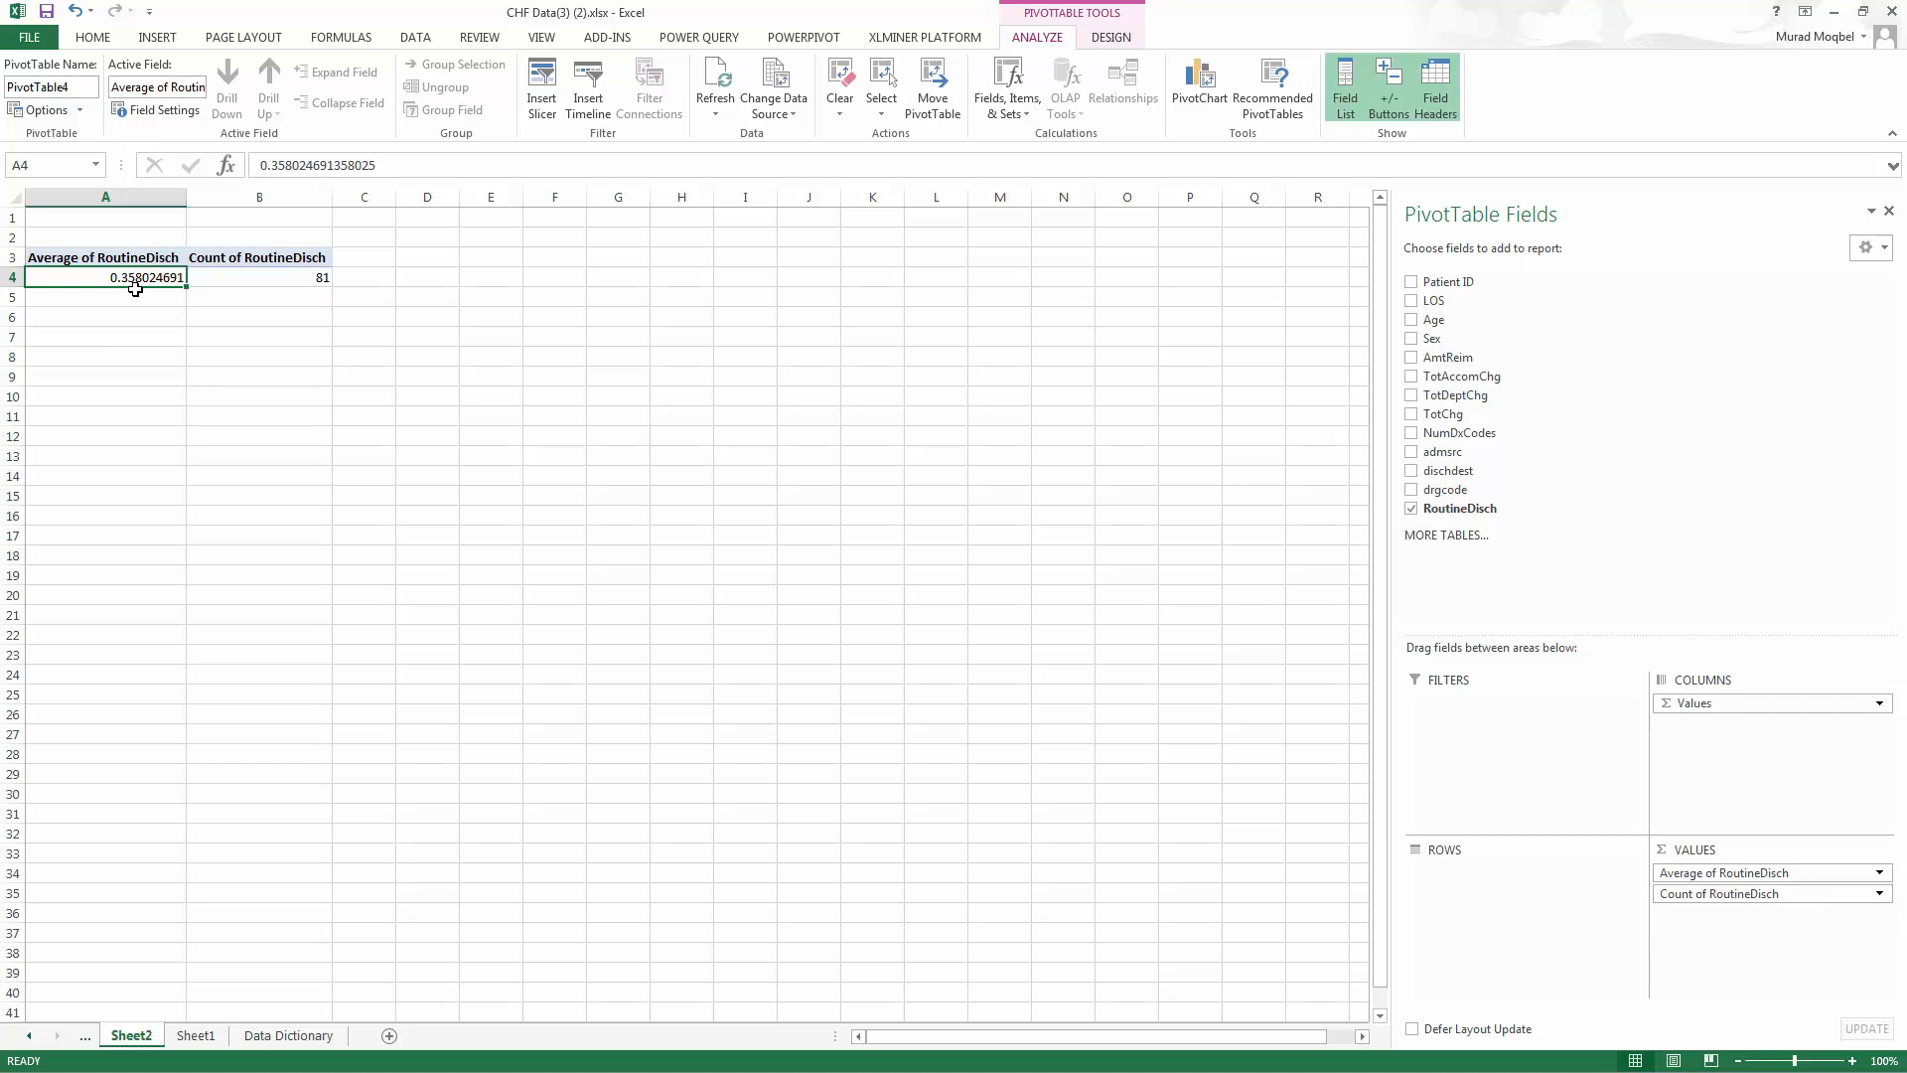
# Review the In-class Exercise instructions in PowerPoint and open the HCUP Website from the Module 8 course page in Chrome.
pyautogui.moveTo(1410, 20); pyautogui.dragTo(1905, 98)
pyautogui.click(701, 447)
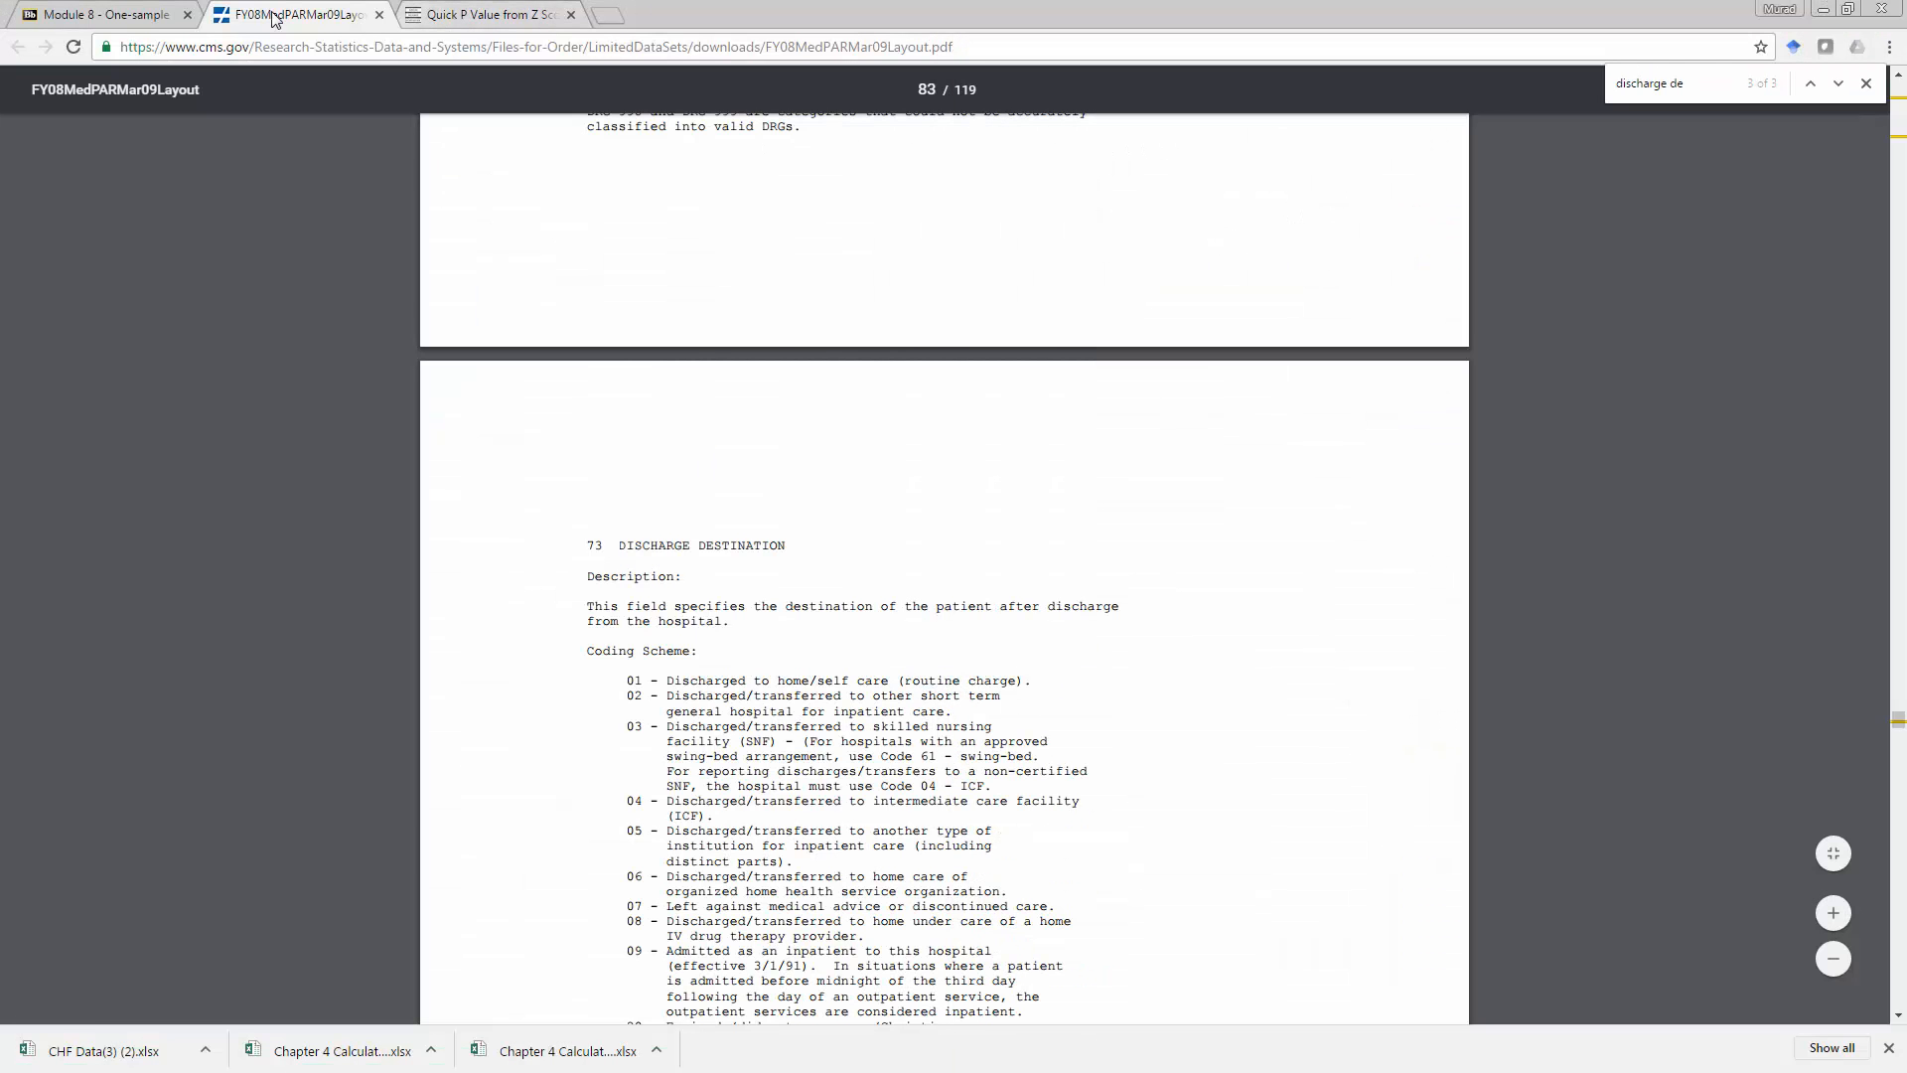
pyautogui.click(144, 17)
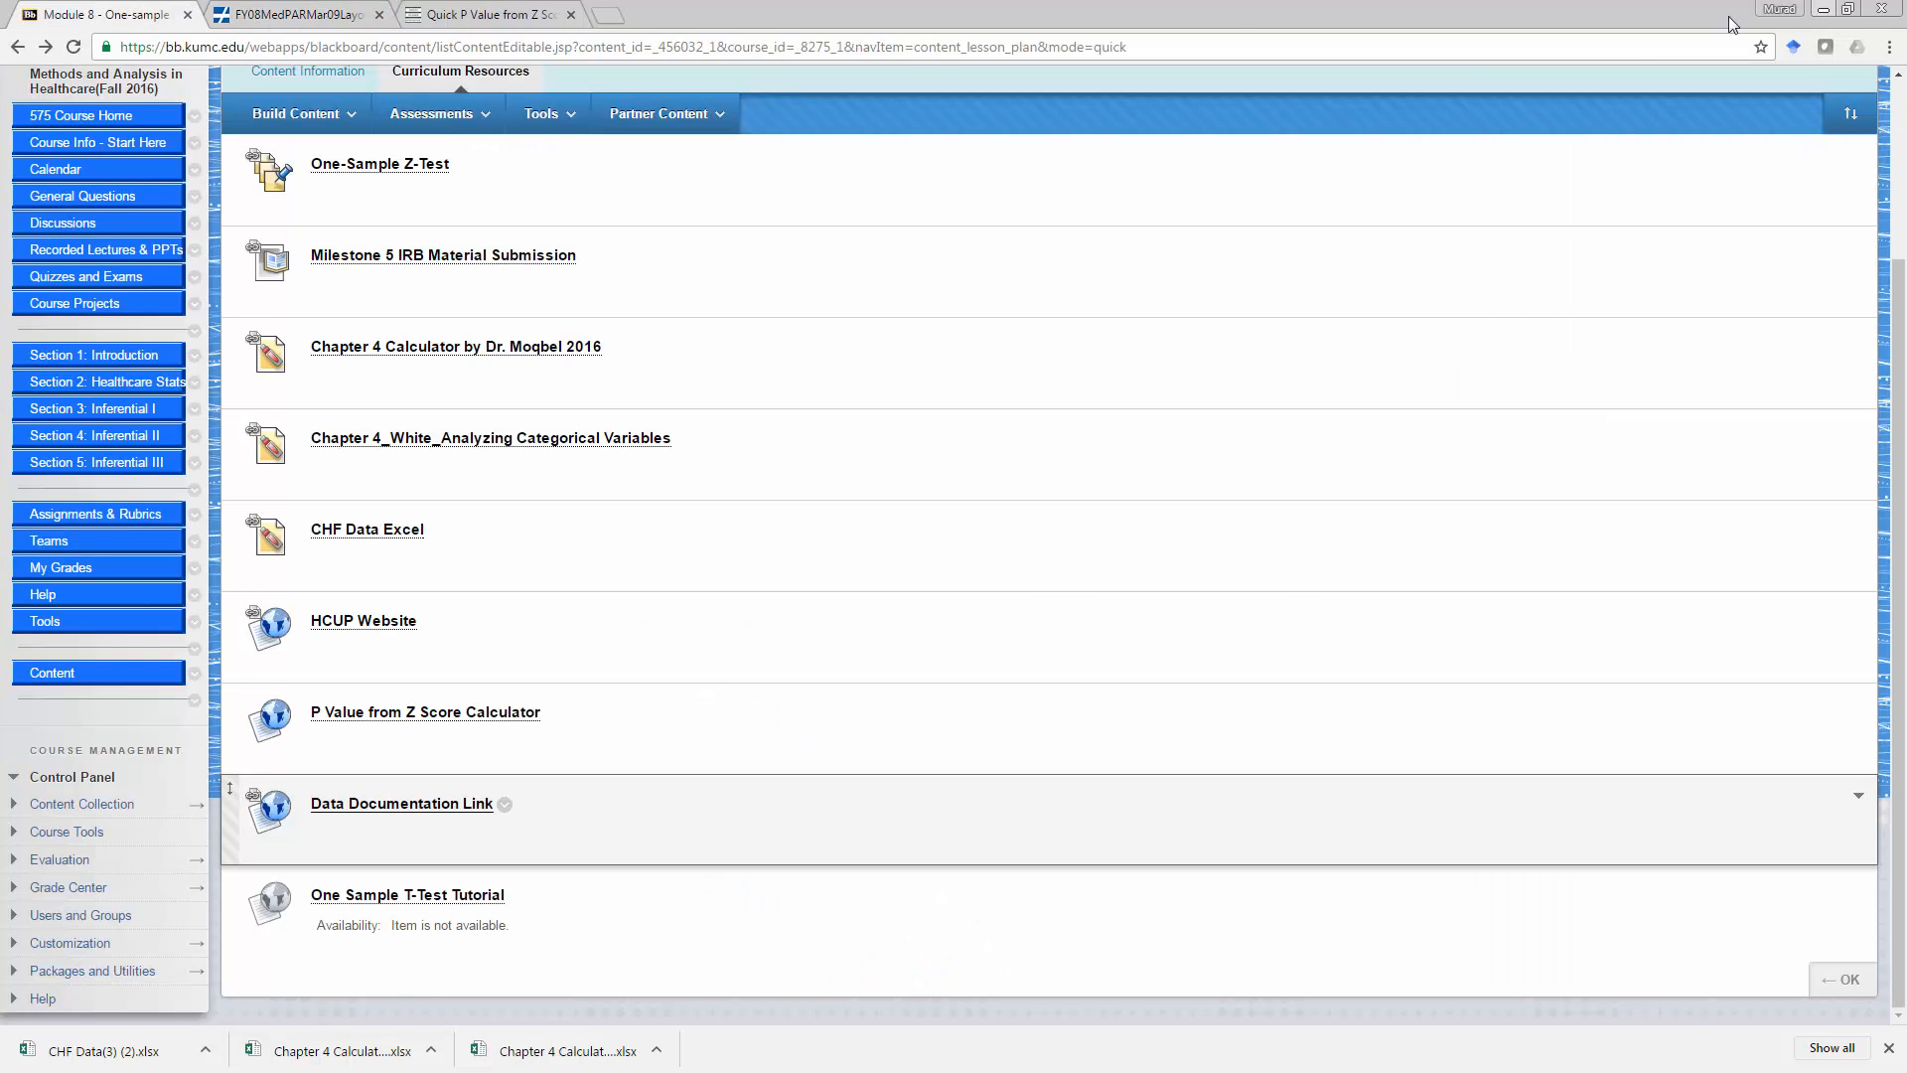
pyautogui.hotkey('alt', 'Tab')
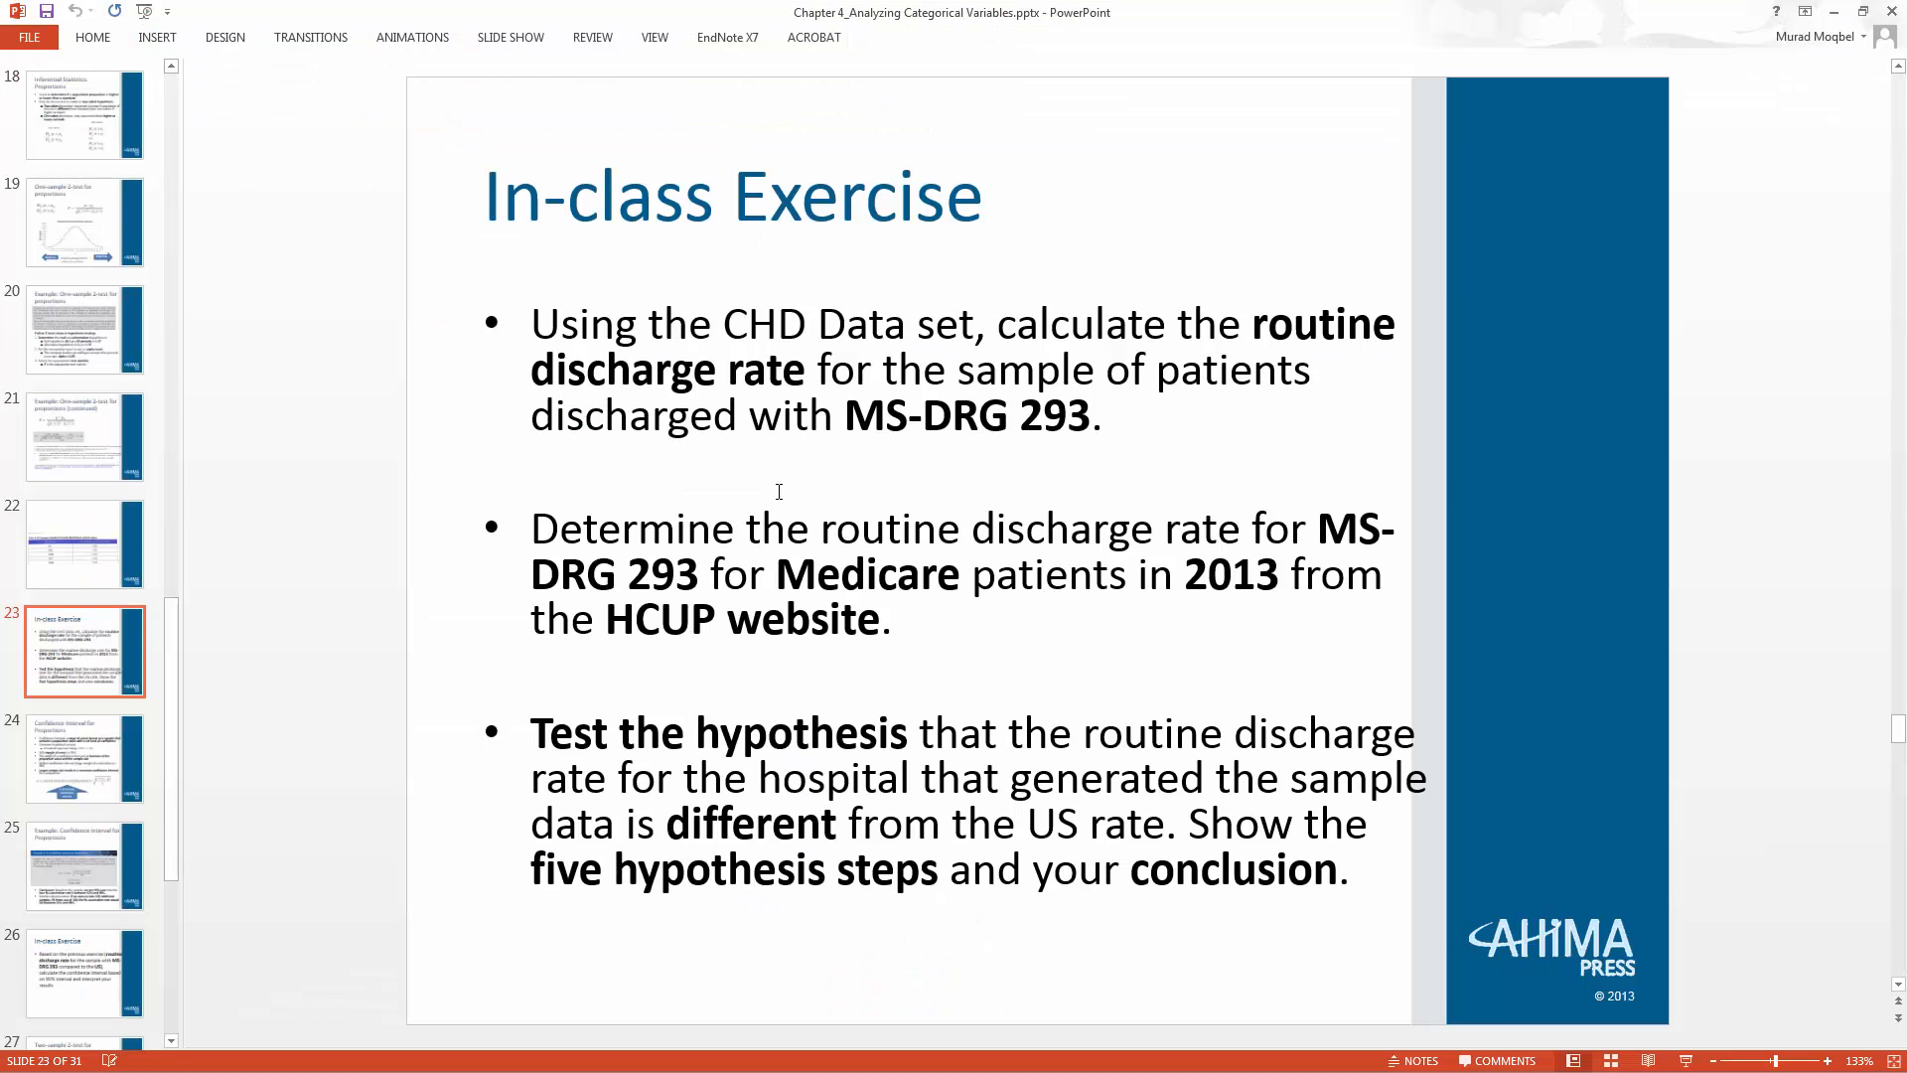
pyautogui.moveTo(1172, 409)
pyautogui.mouseDown()
pyautogui.moveTo(884, 369)
pyautogui.moveTo(532, 370)
pyautogui.moveTo(528, 338)
pyautogui.mouseUp()
pyautogui.click(367, 429)
pyautogui.click(1834, 10)
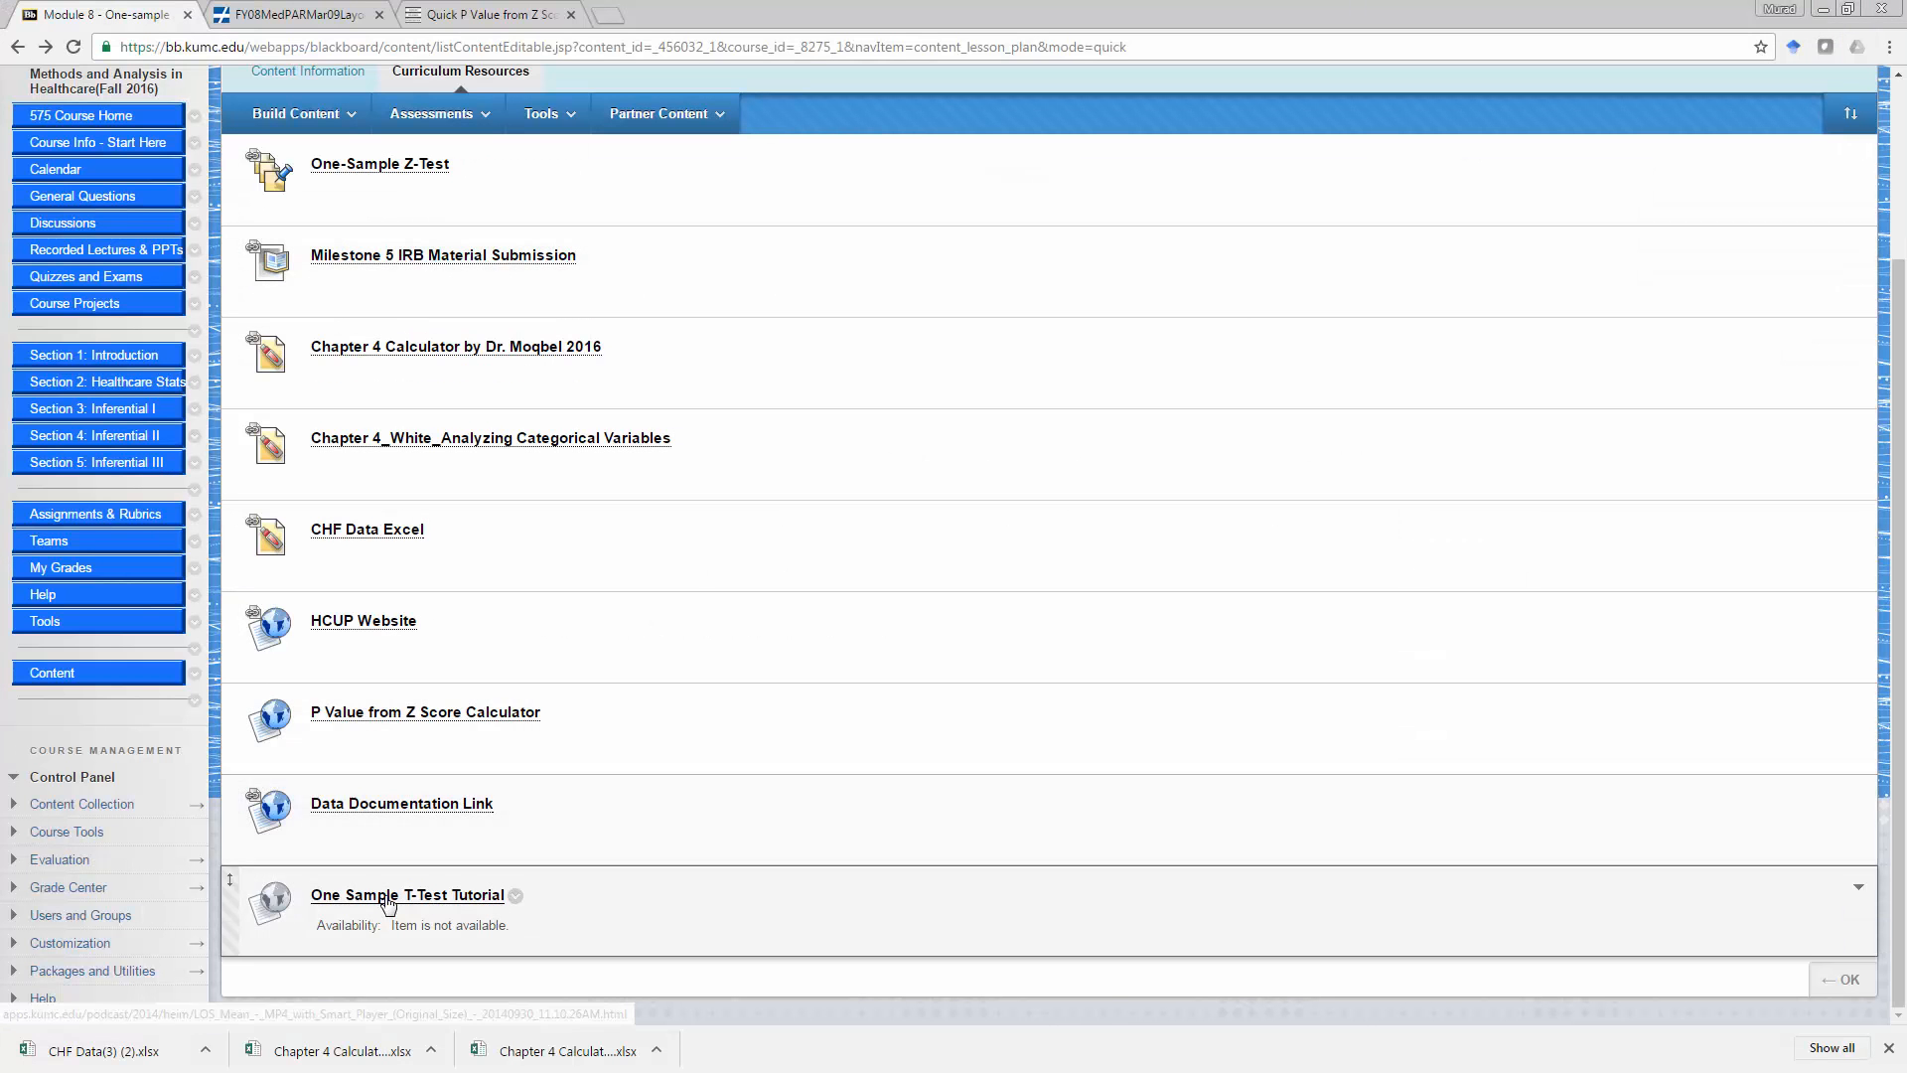
pyautogui.click(365, 621)
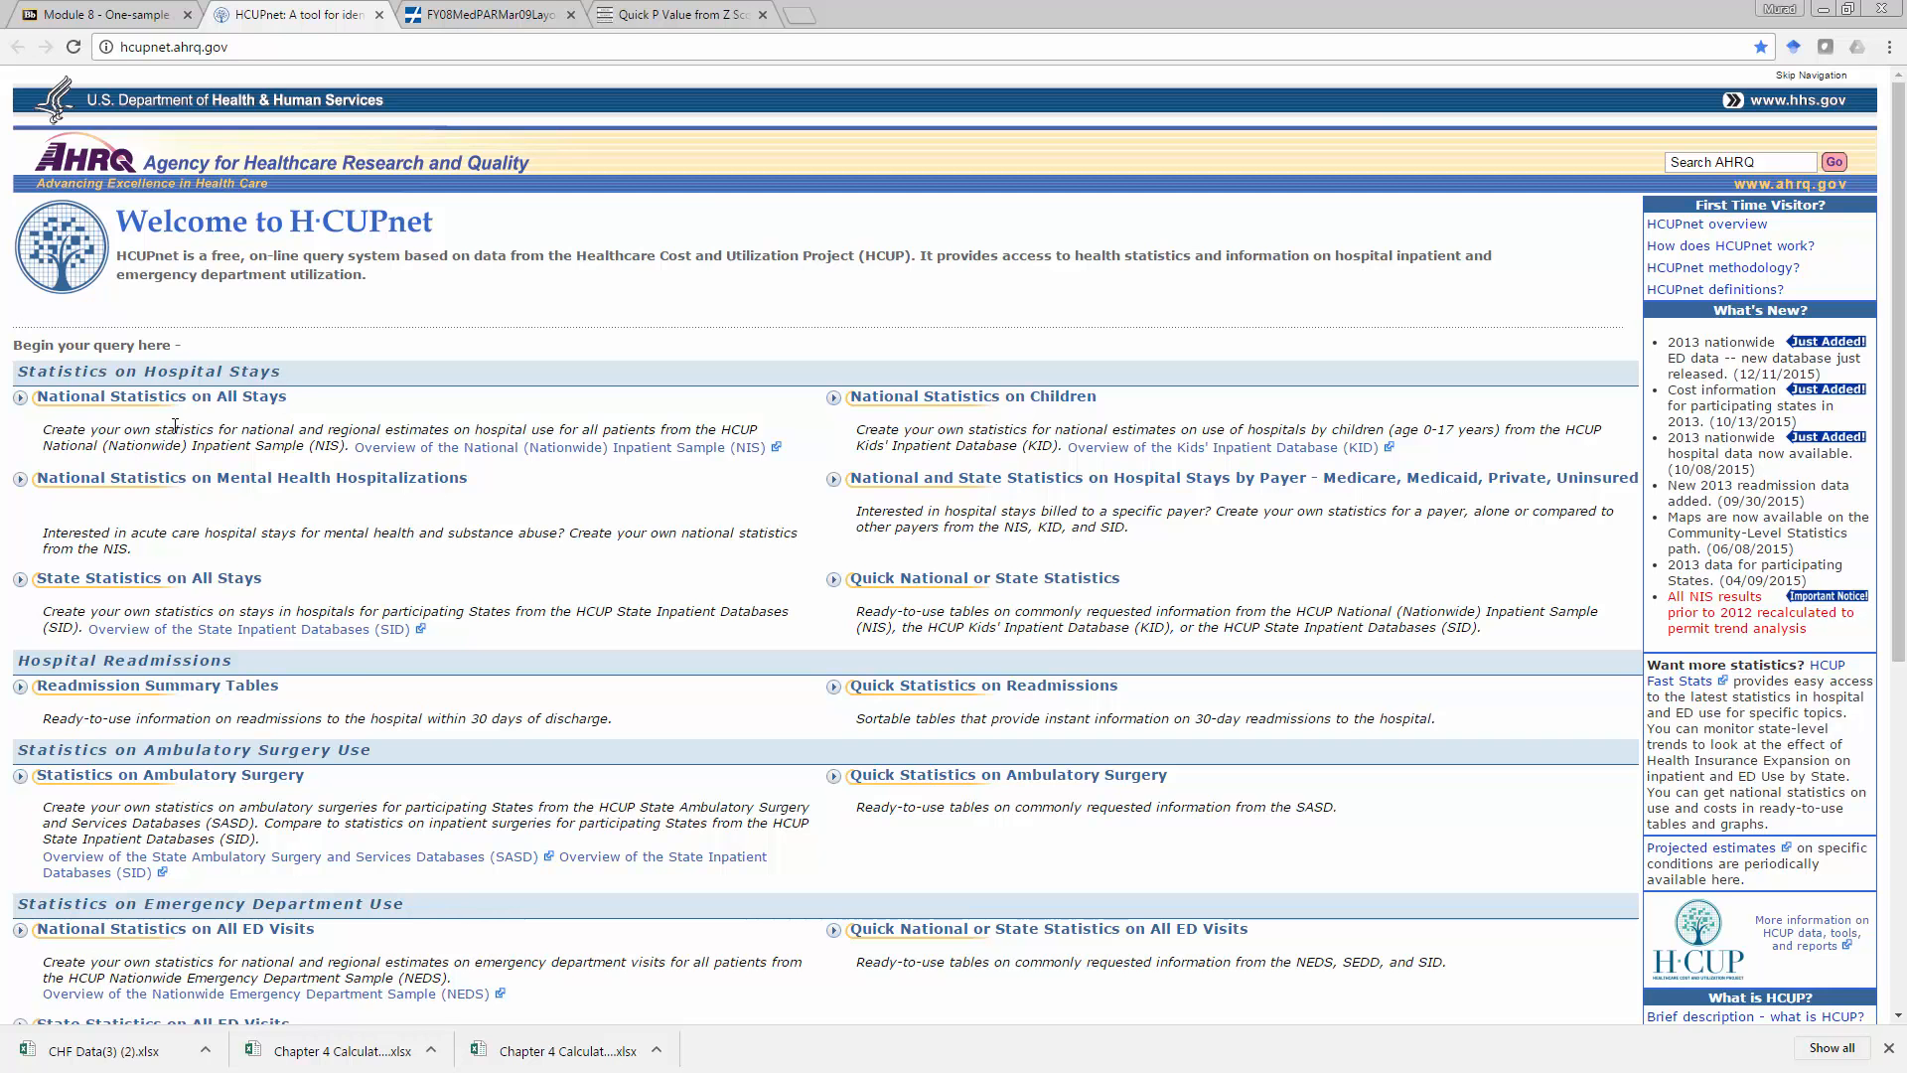
# Start an HCUPnet National Statistics on All Stays query as a researcher on specific diagnoses or procedures for 2013, checking the year on the exercise slide.
pyautogui.click(223, 401)
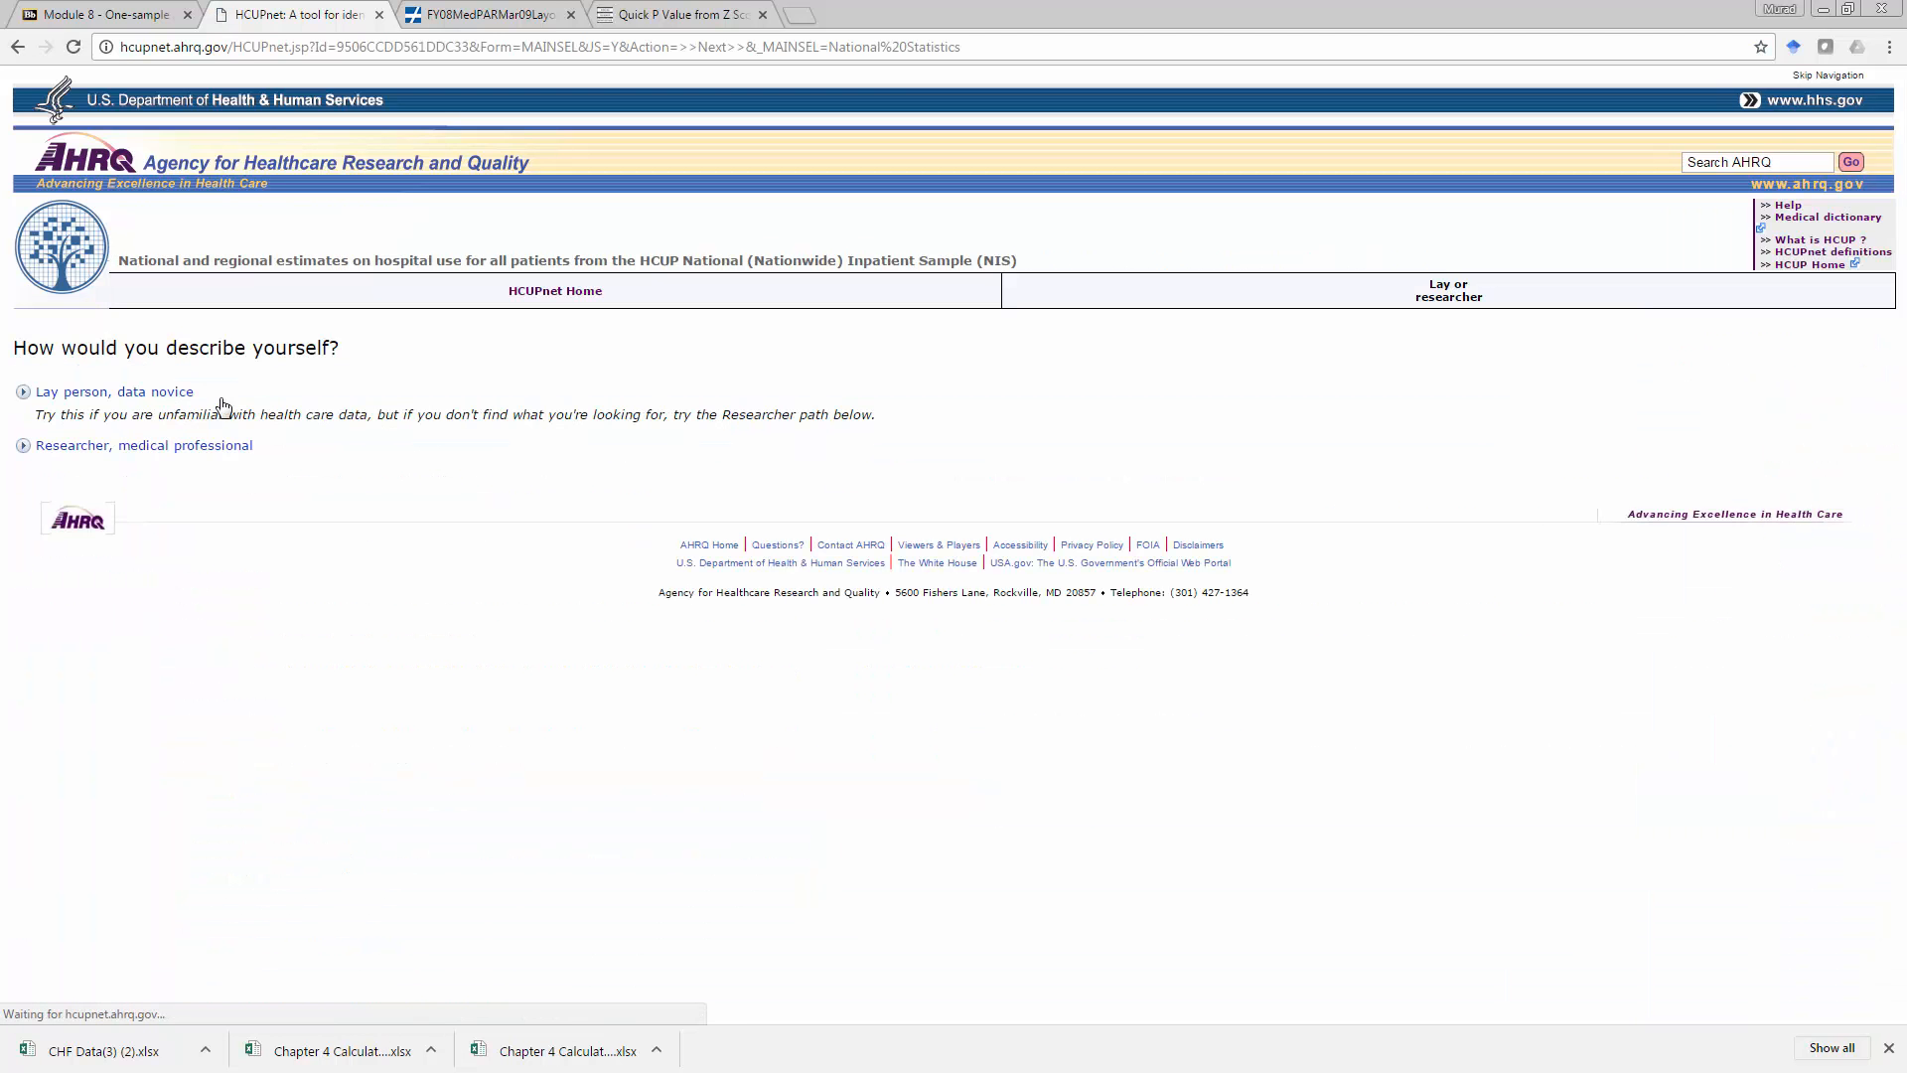
pyautogui.click(74, 446)
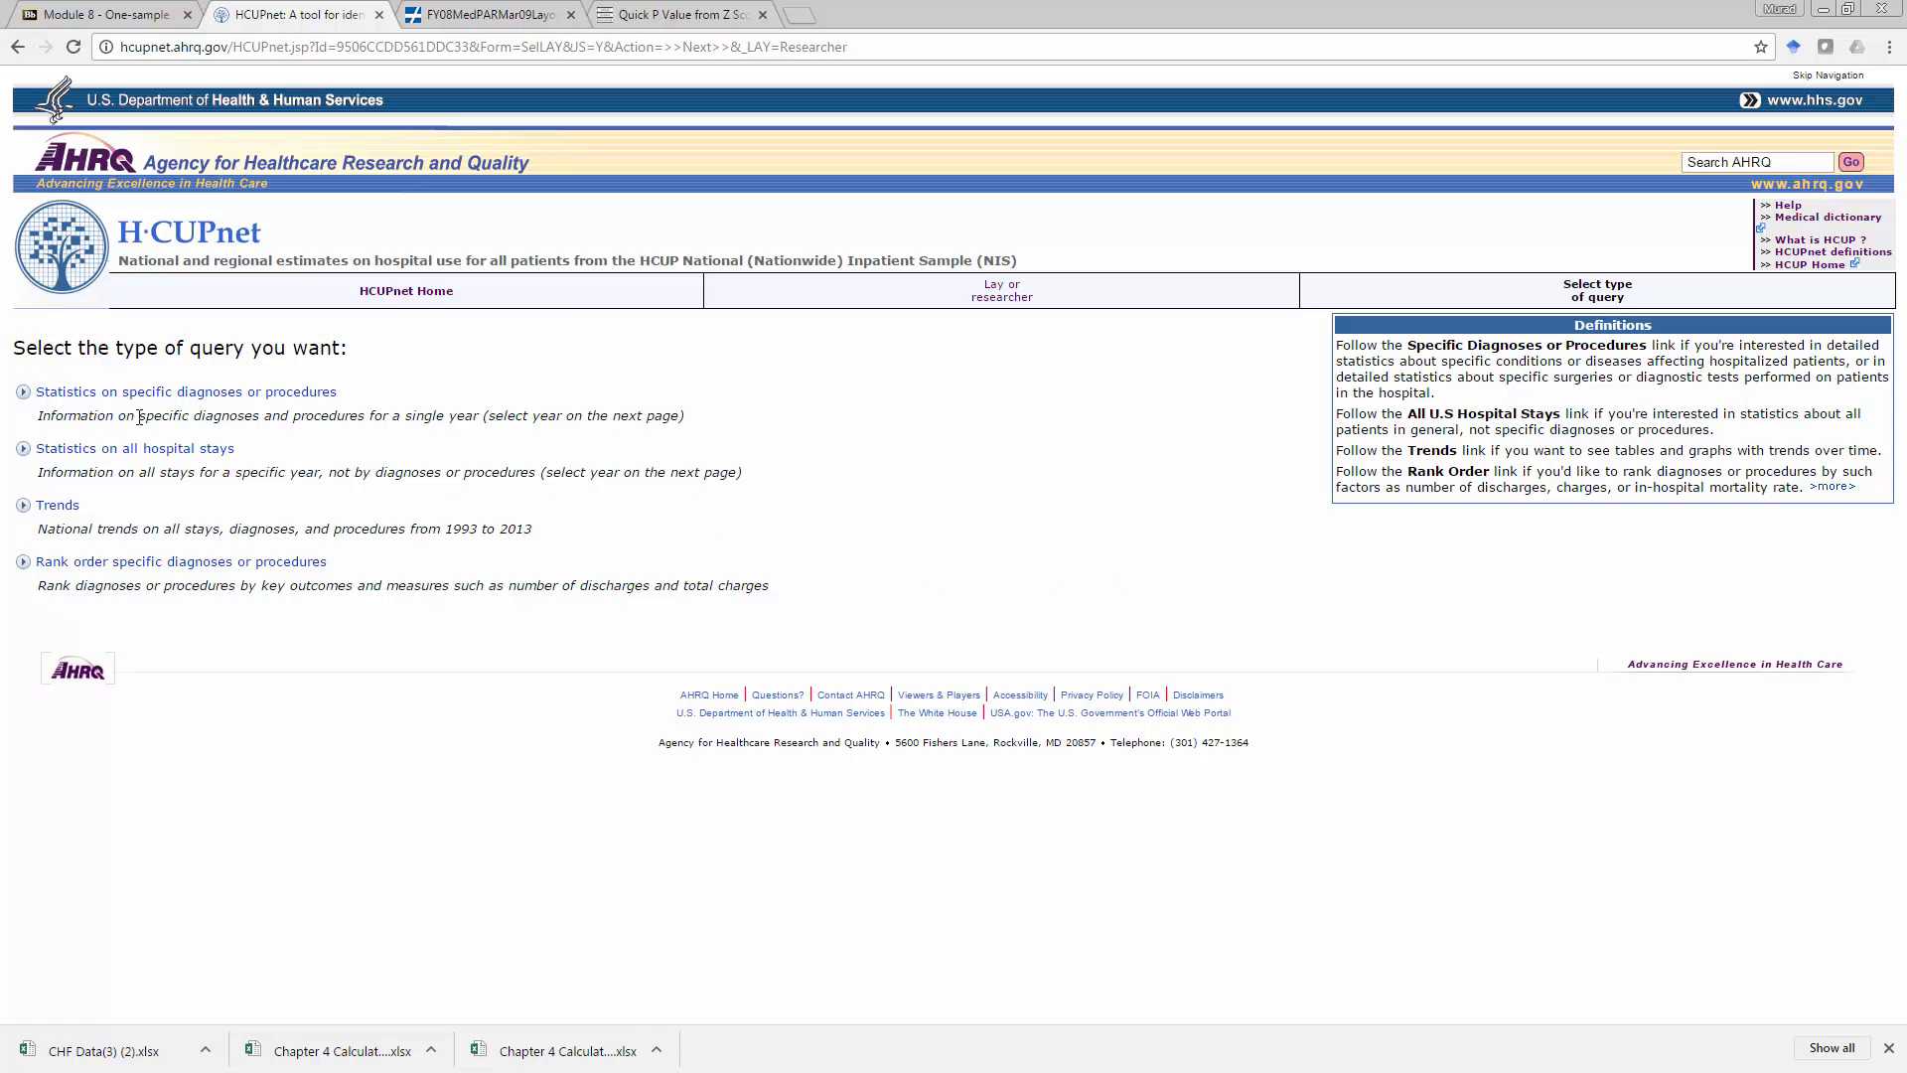
pyautogui.click(52, 395)
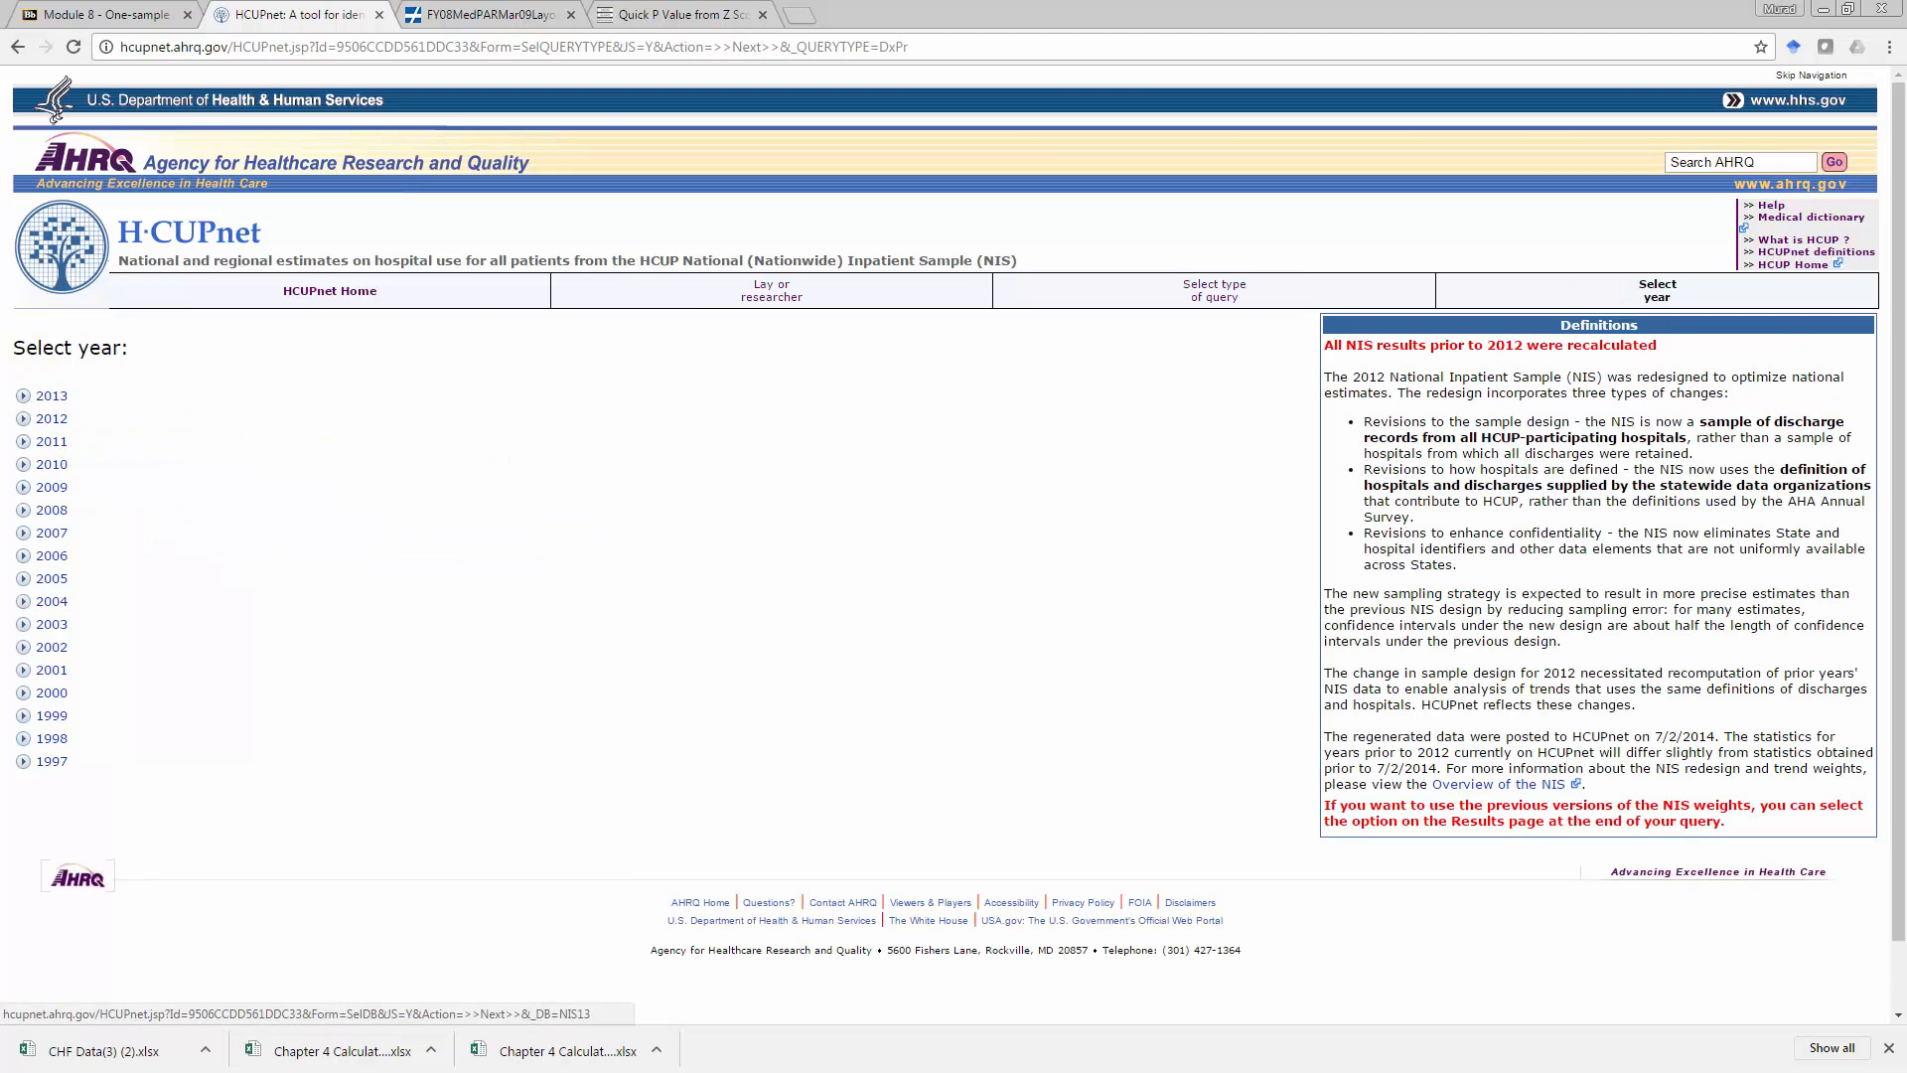
pyautogui.hotkey('alt', 'Tab')
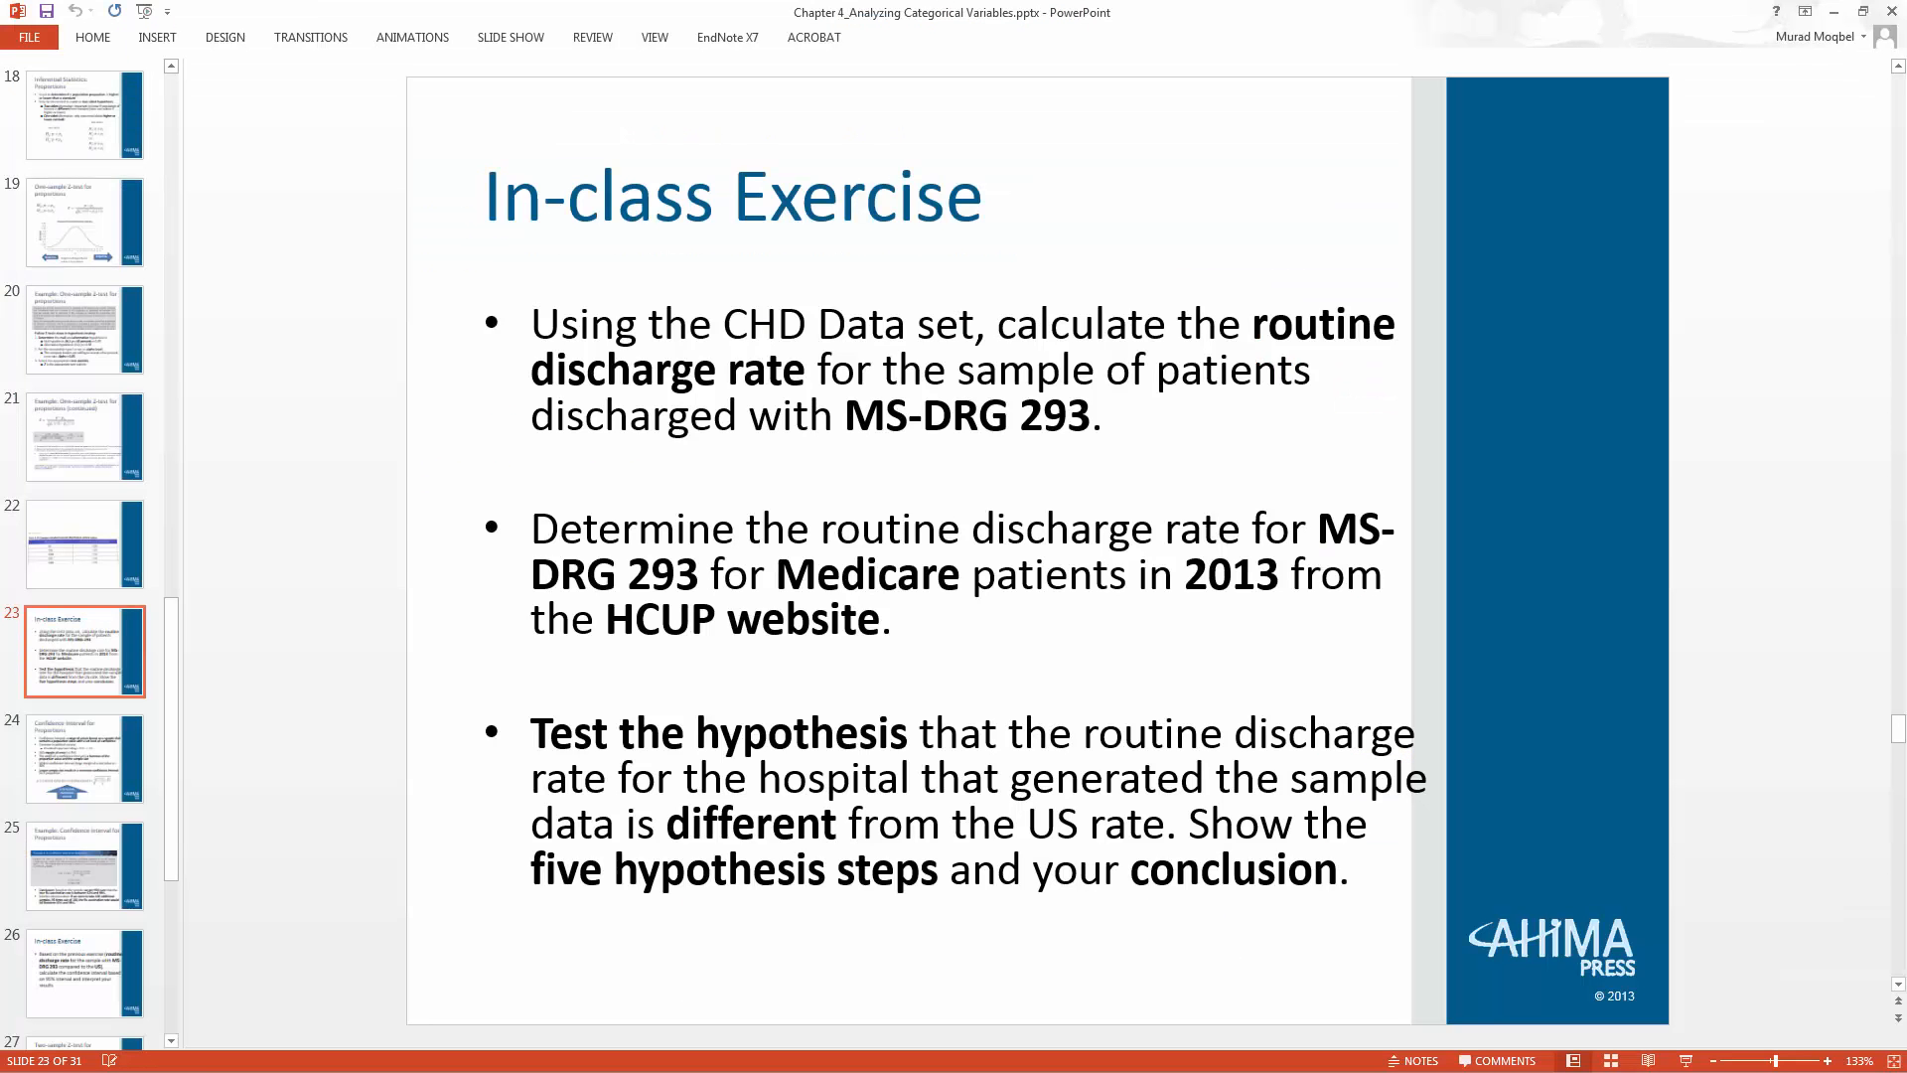
pyautogui.hotkey('alt', 'Tab')
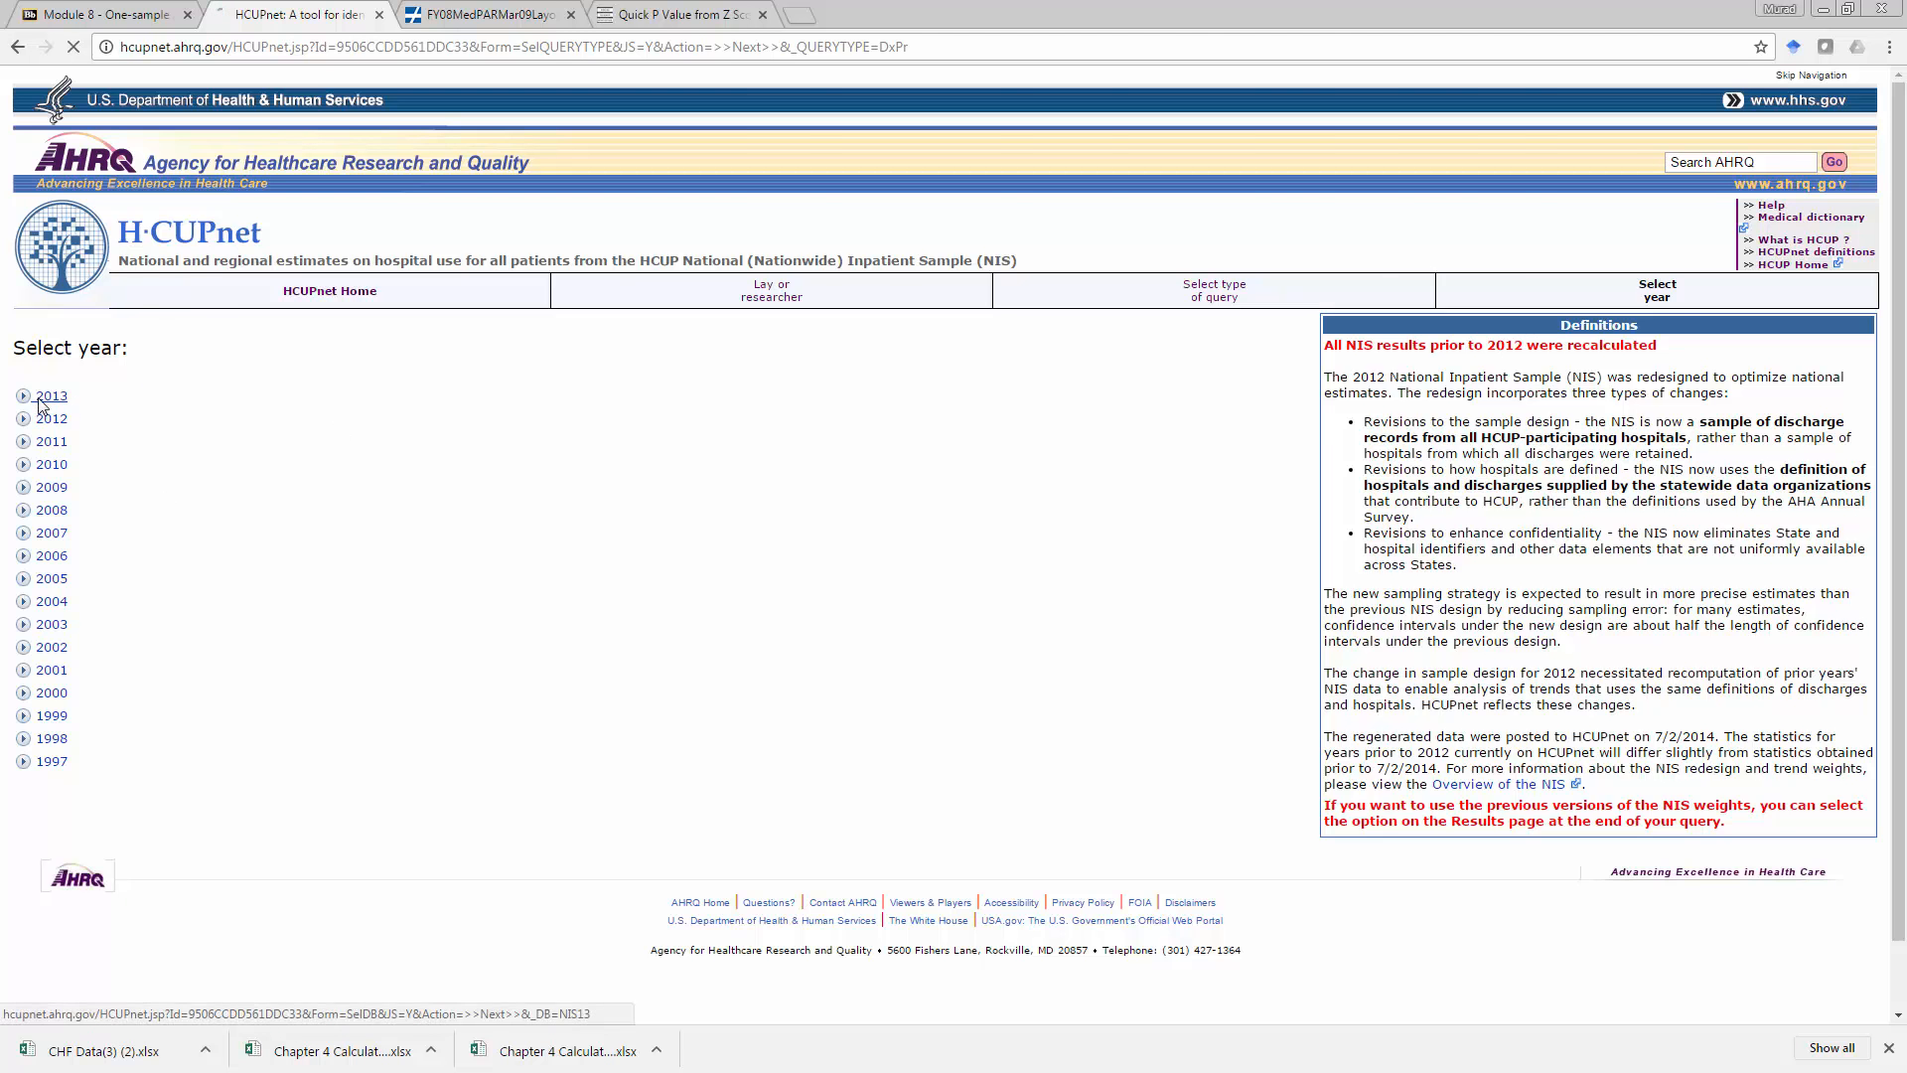
pyautogui.click(50, 398)
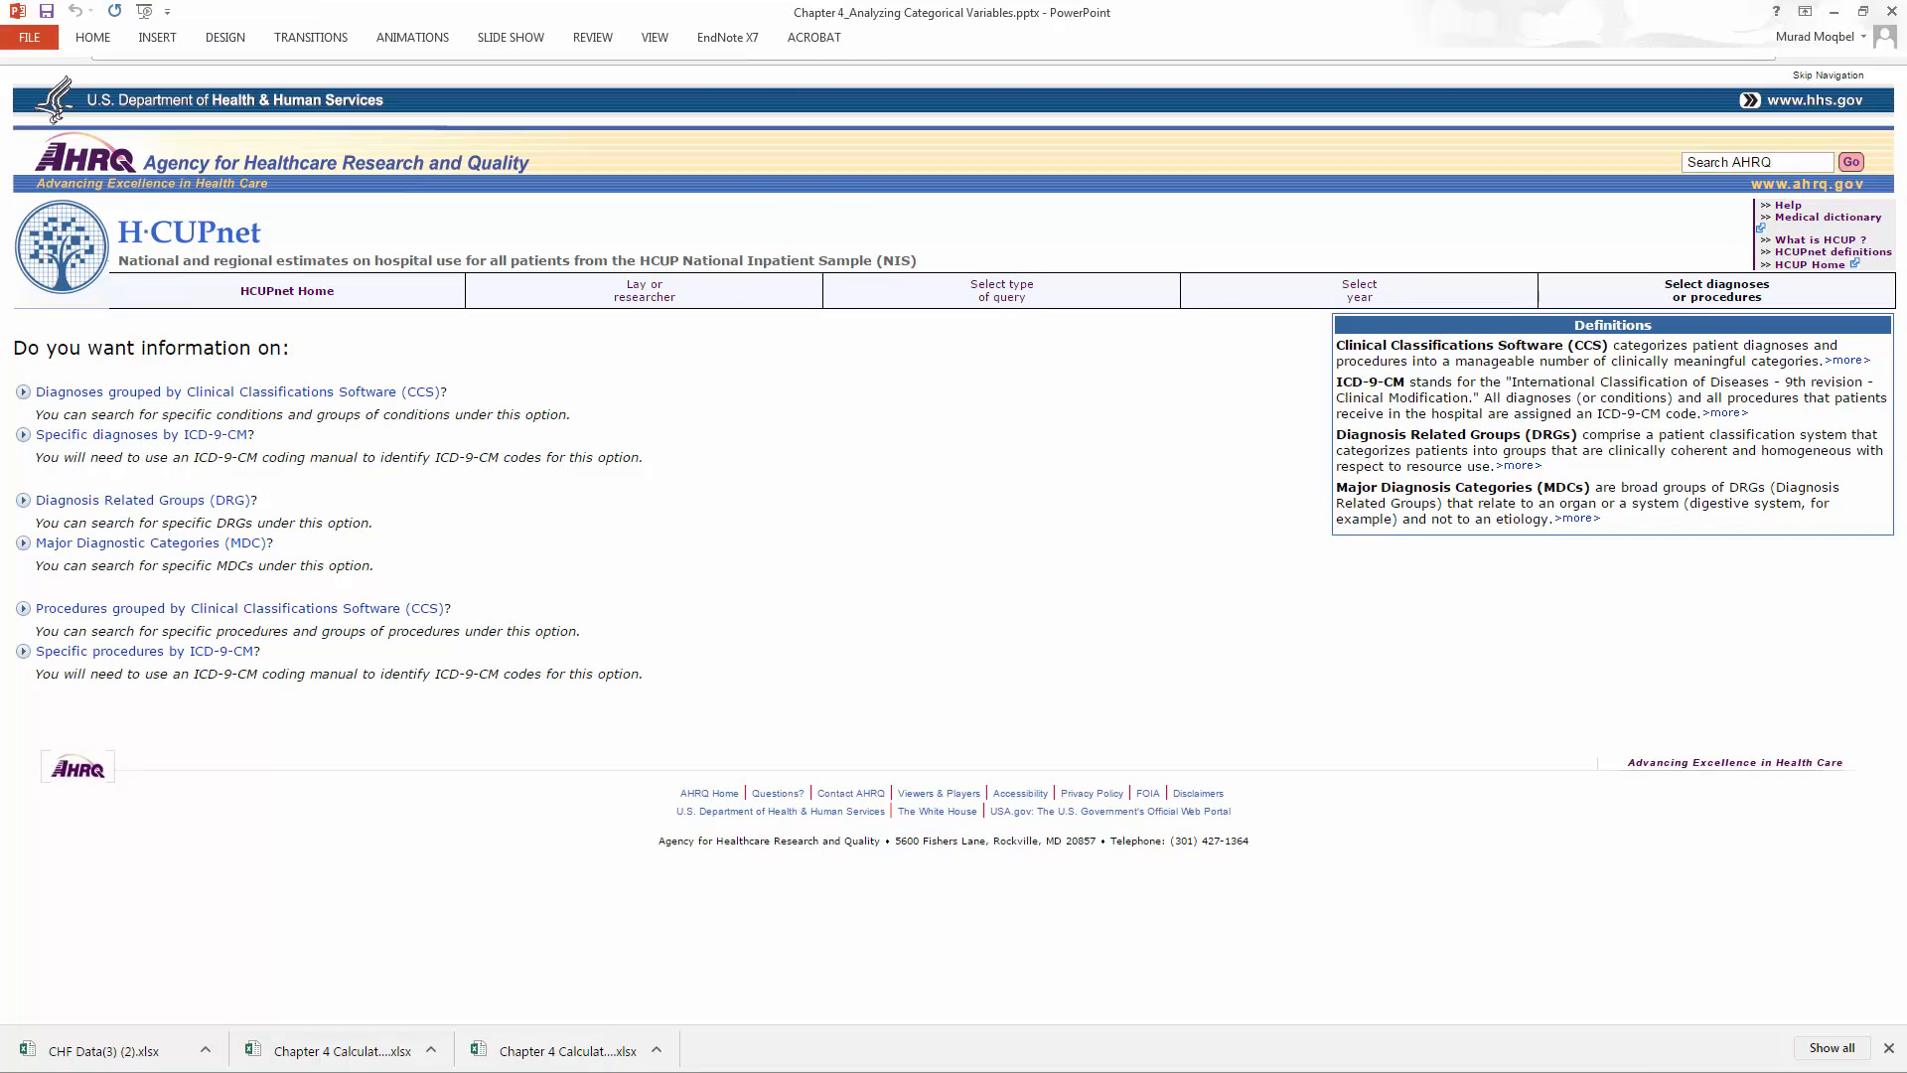
# Base the query on Diagnosis Related Groups (DRG), as the exercise slide requires, and include all discharges without restrictions.
pyautogui.hotkey('alt', 'Tab')
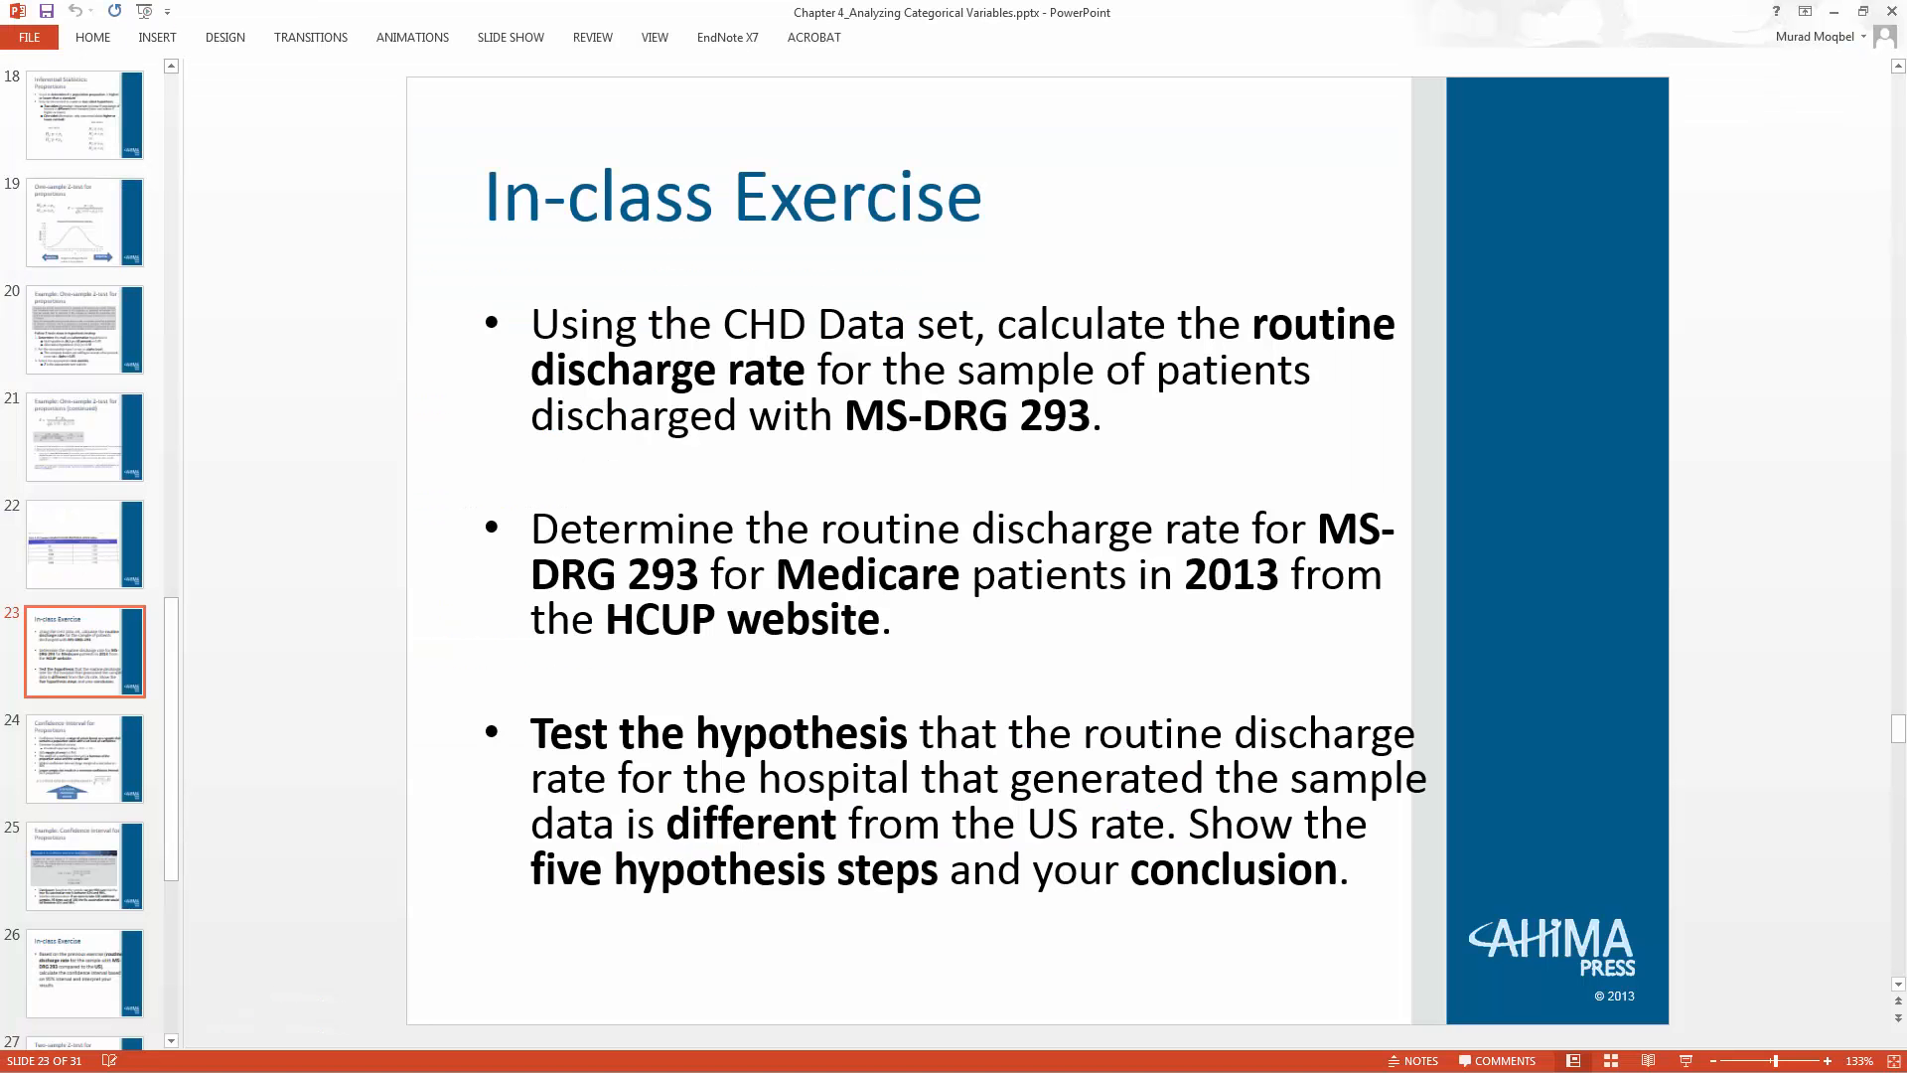
pyautogui.hotkey('alt', 'Tab')
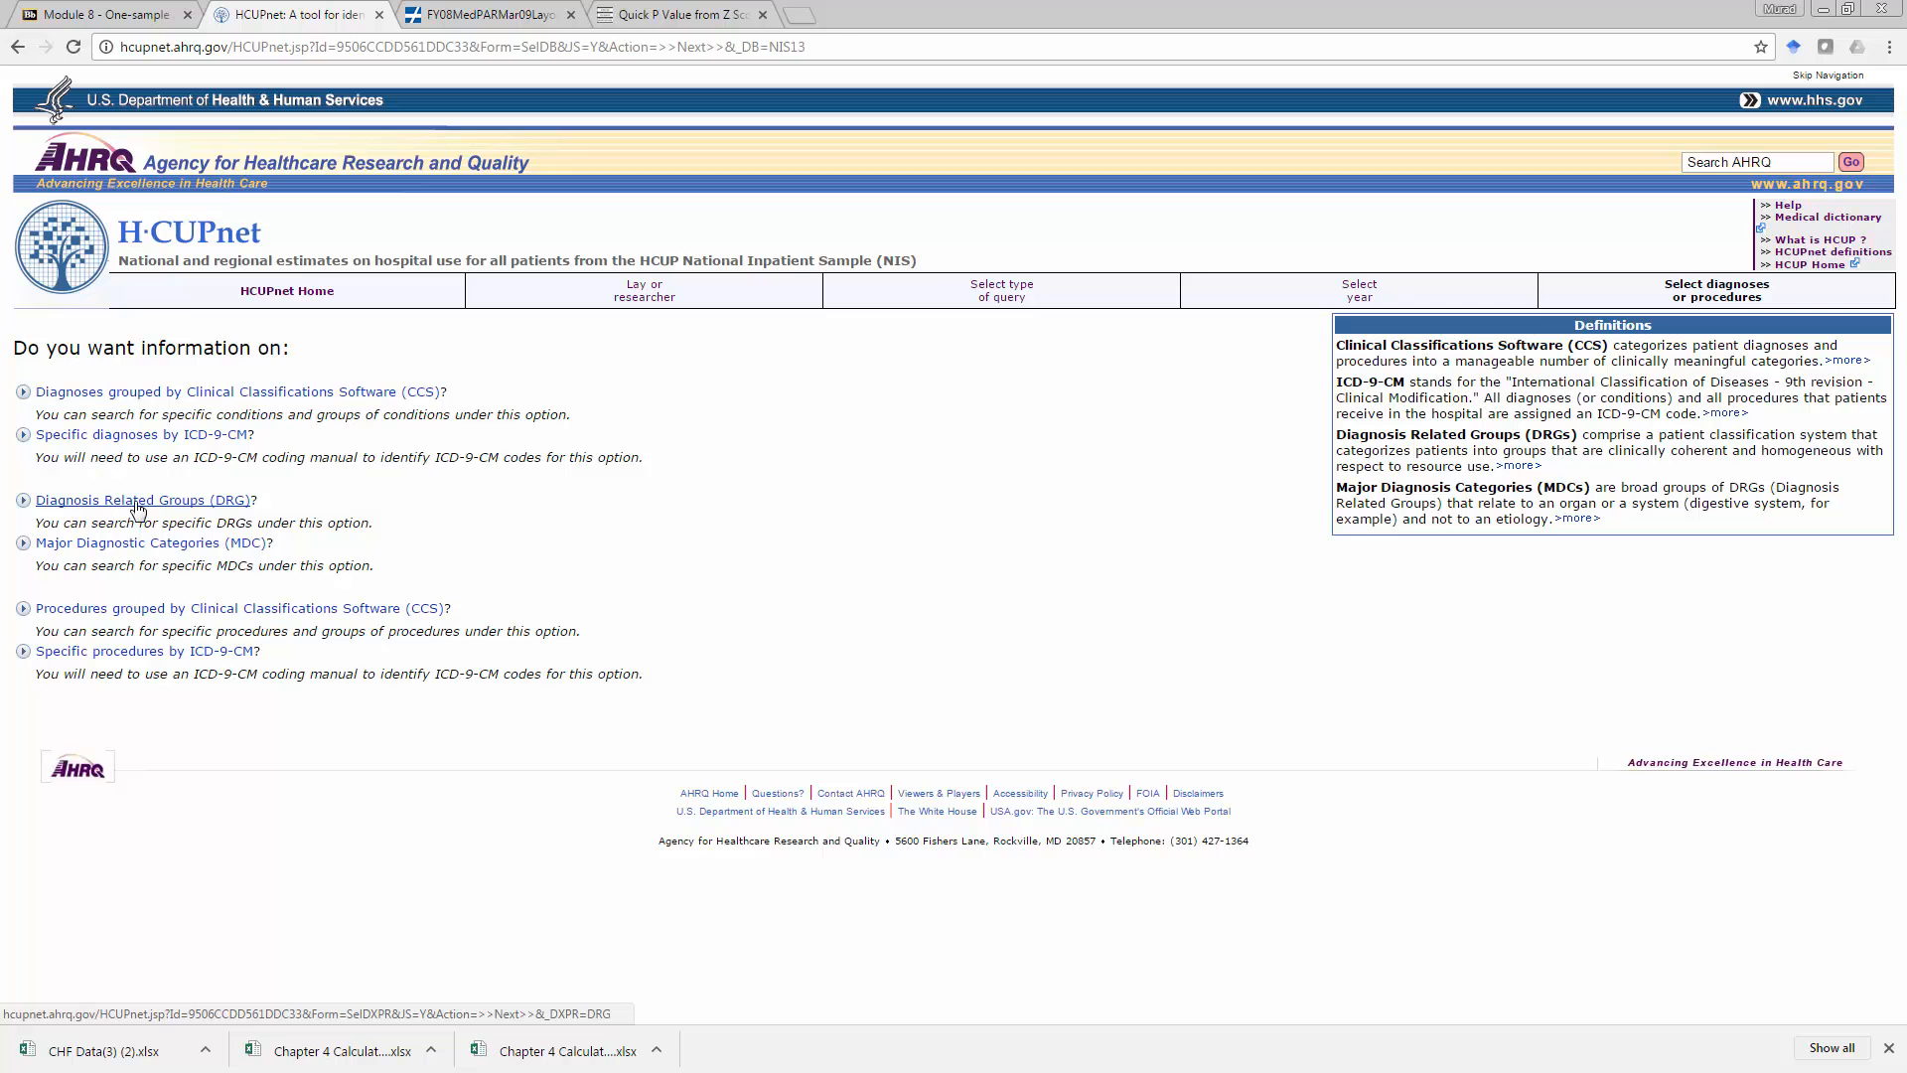
pyautogui.click(230, 505)
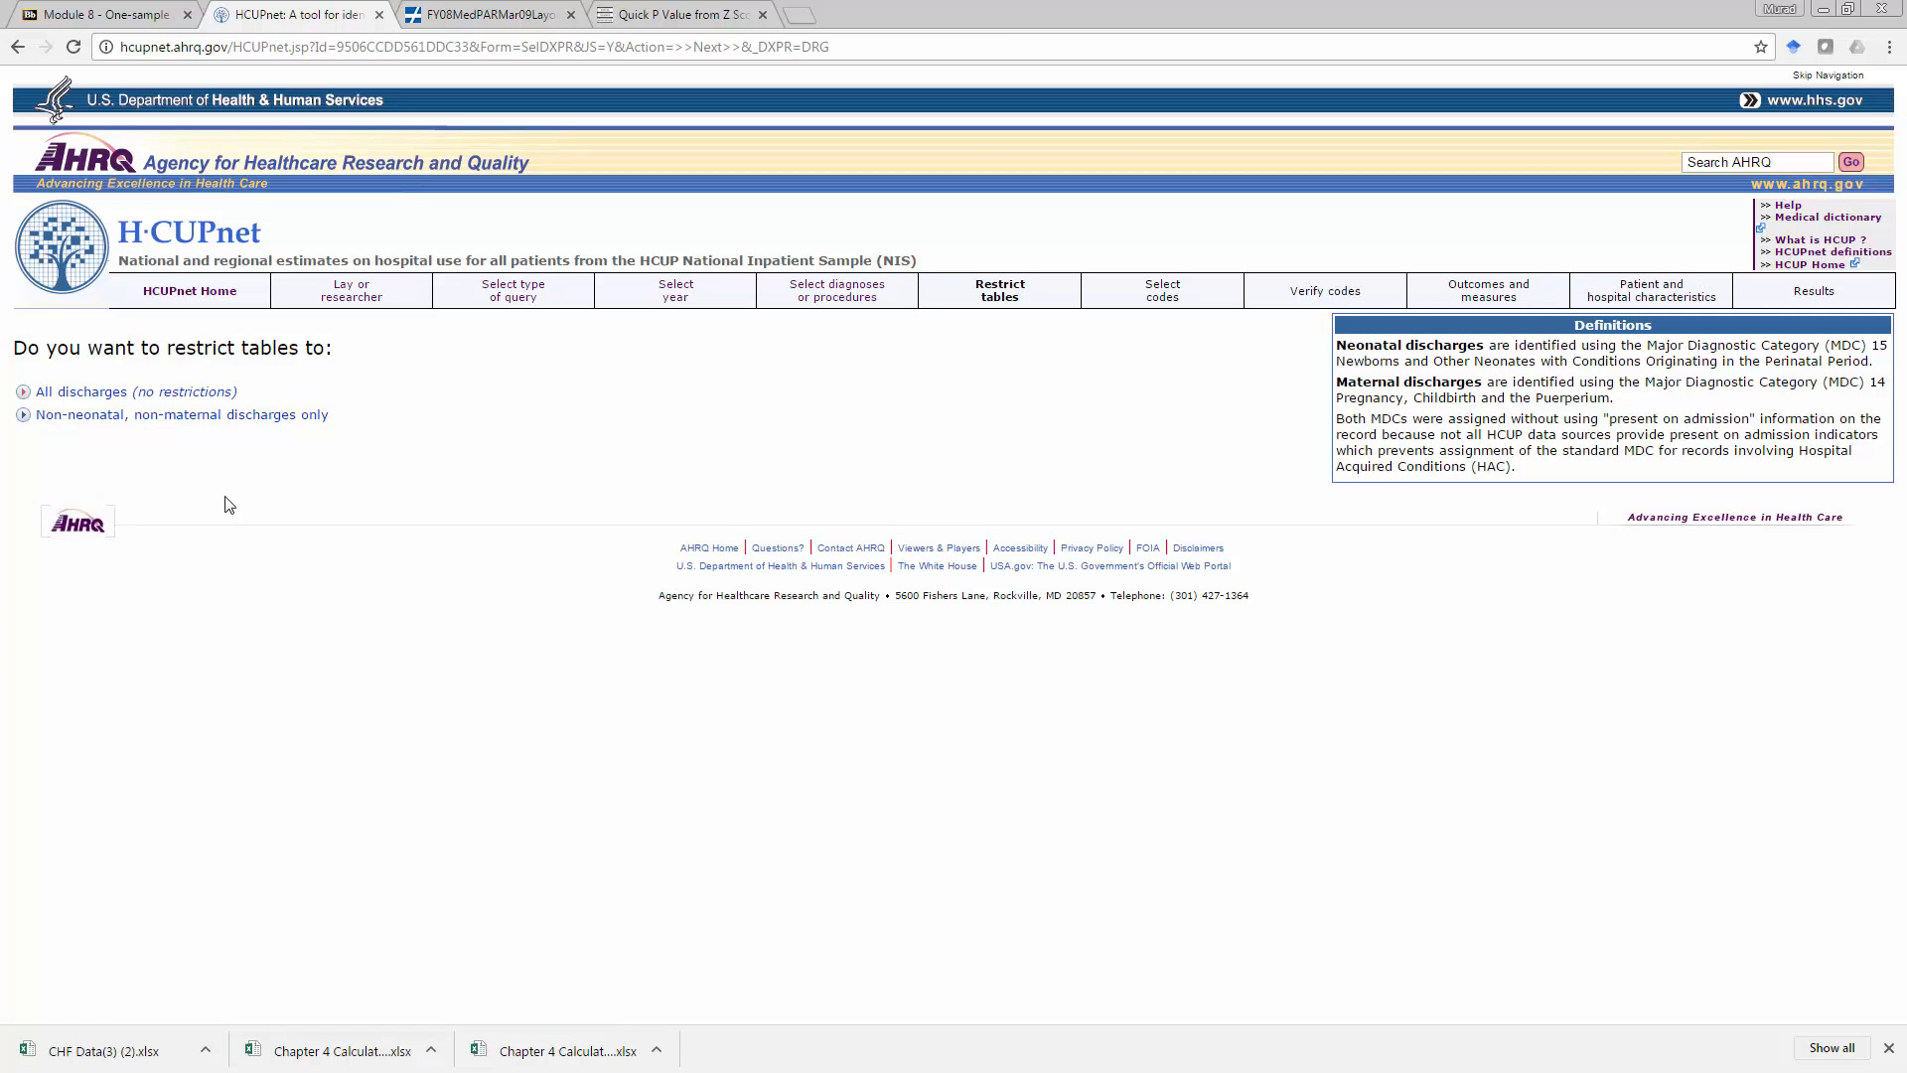
pyautogui.click(42, 393)
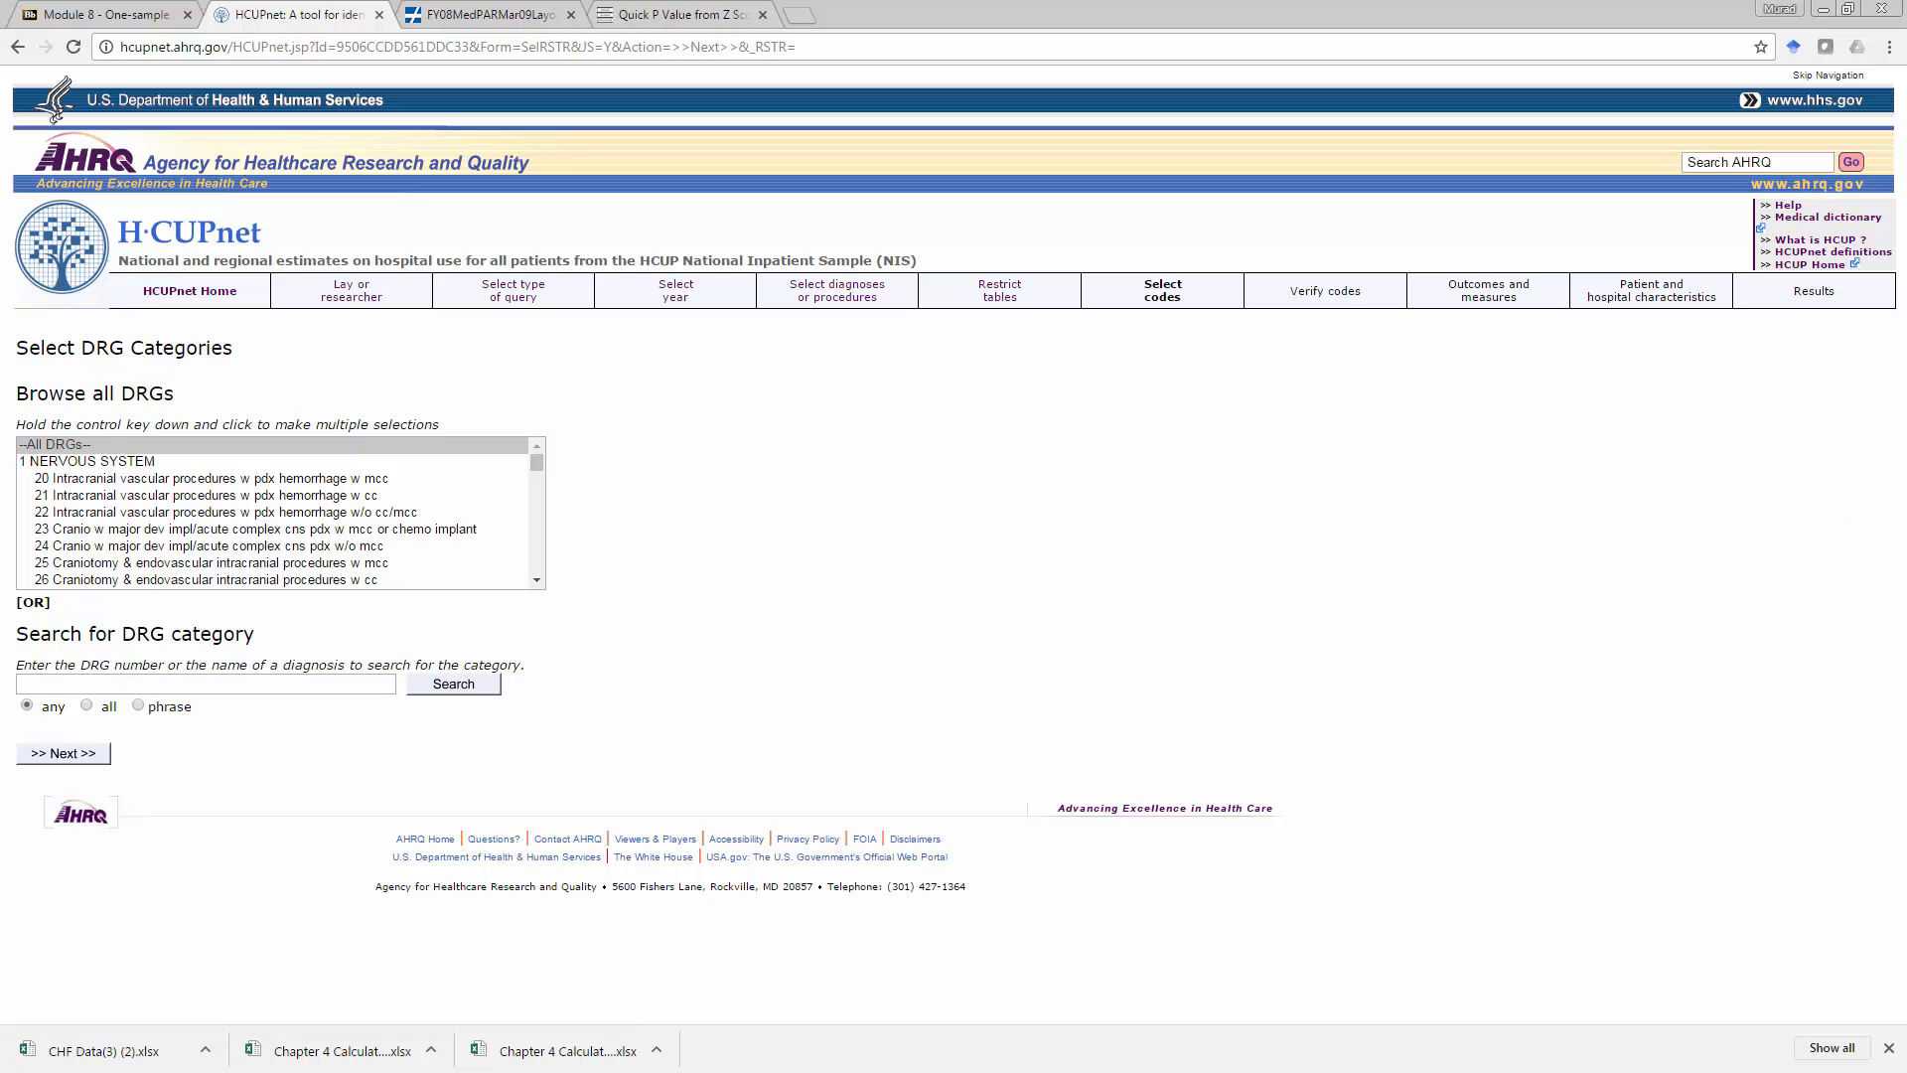
# Copy the DRG number 293 from the exercise slide in PowerPoint and return to the HCUPnet DRG category page in Chrome.
pyautogui.hotkey('alt', 'Tab')
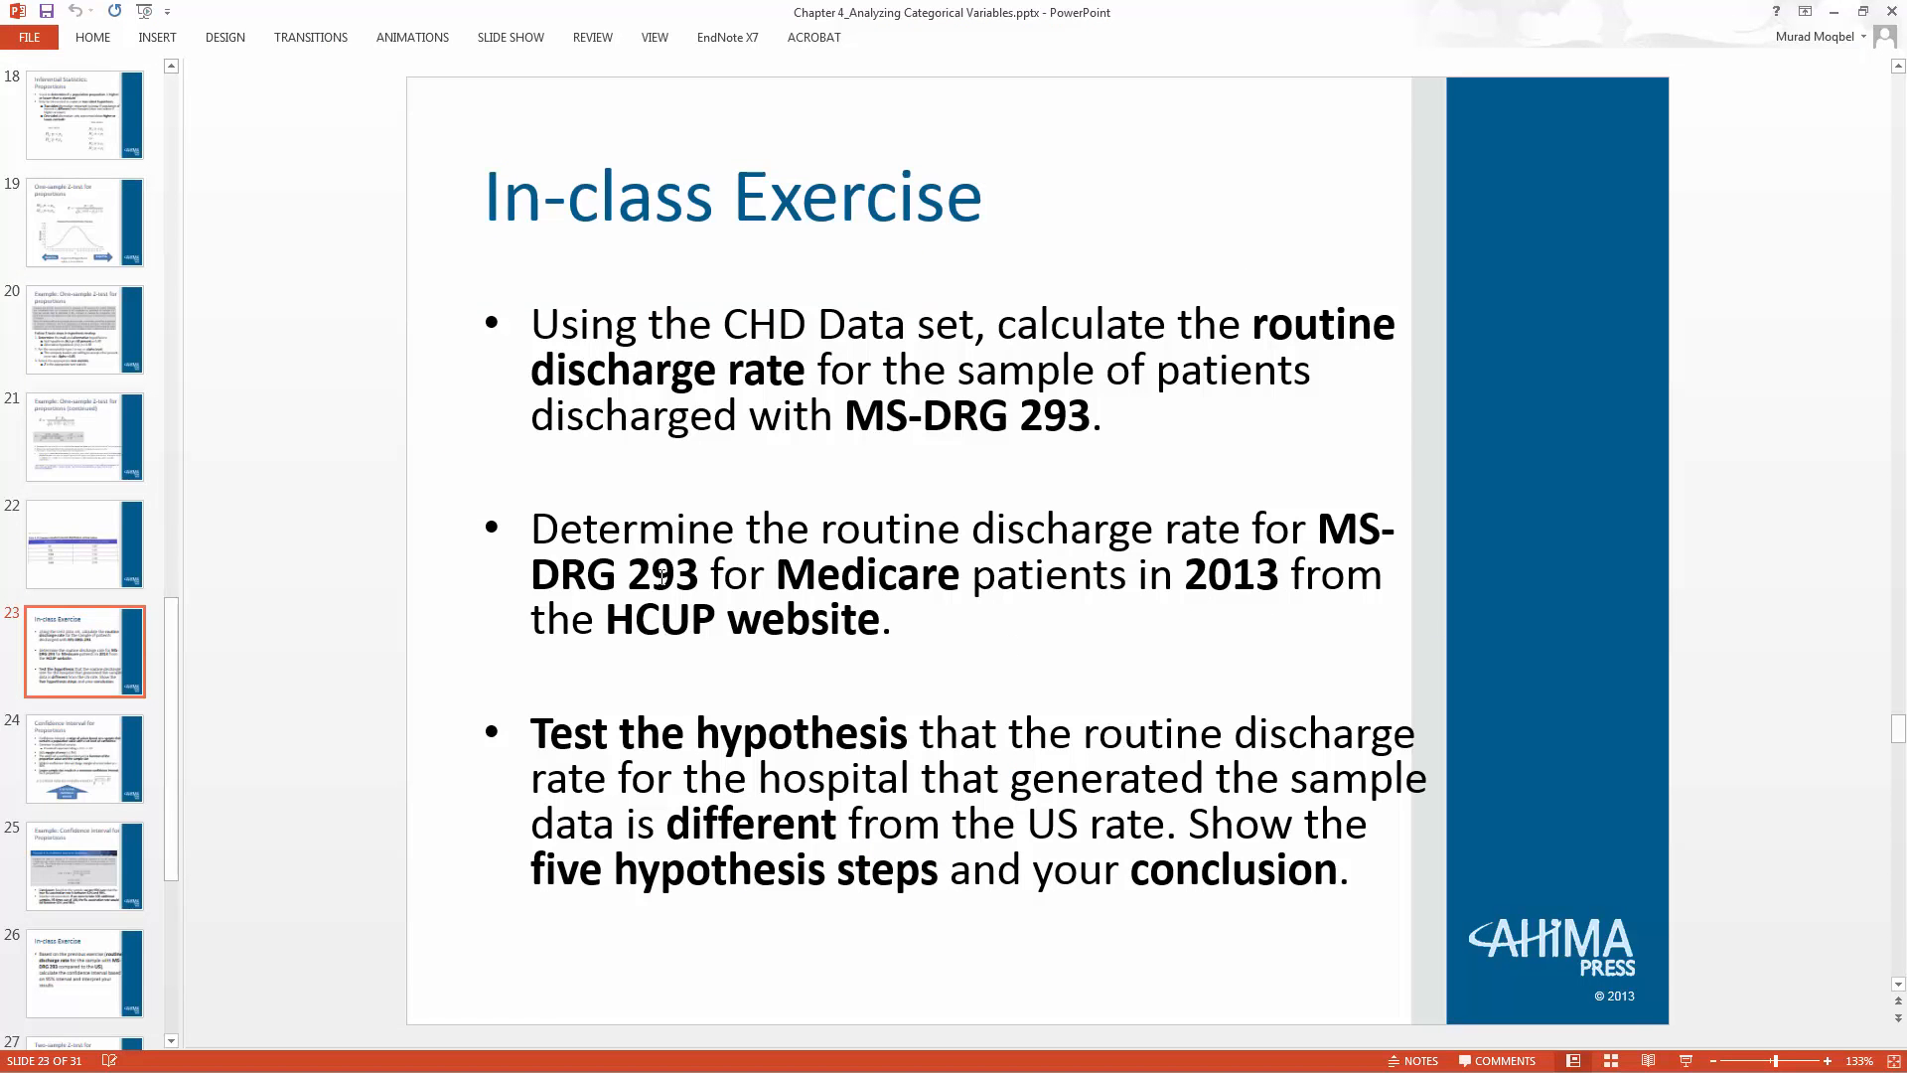
pyautogui.moveTo(640, 579); pyautogui.dragTo(698, 577)
pyautogui.hotkey('ctrl', 'c')
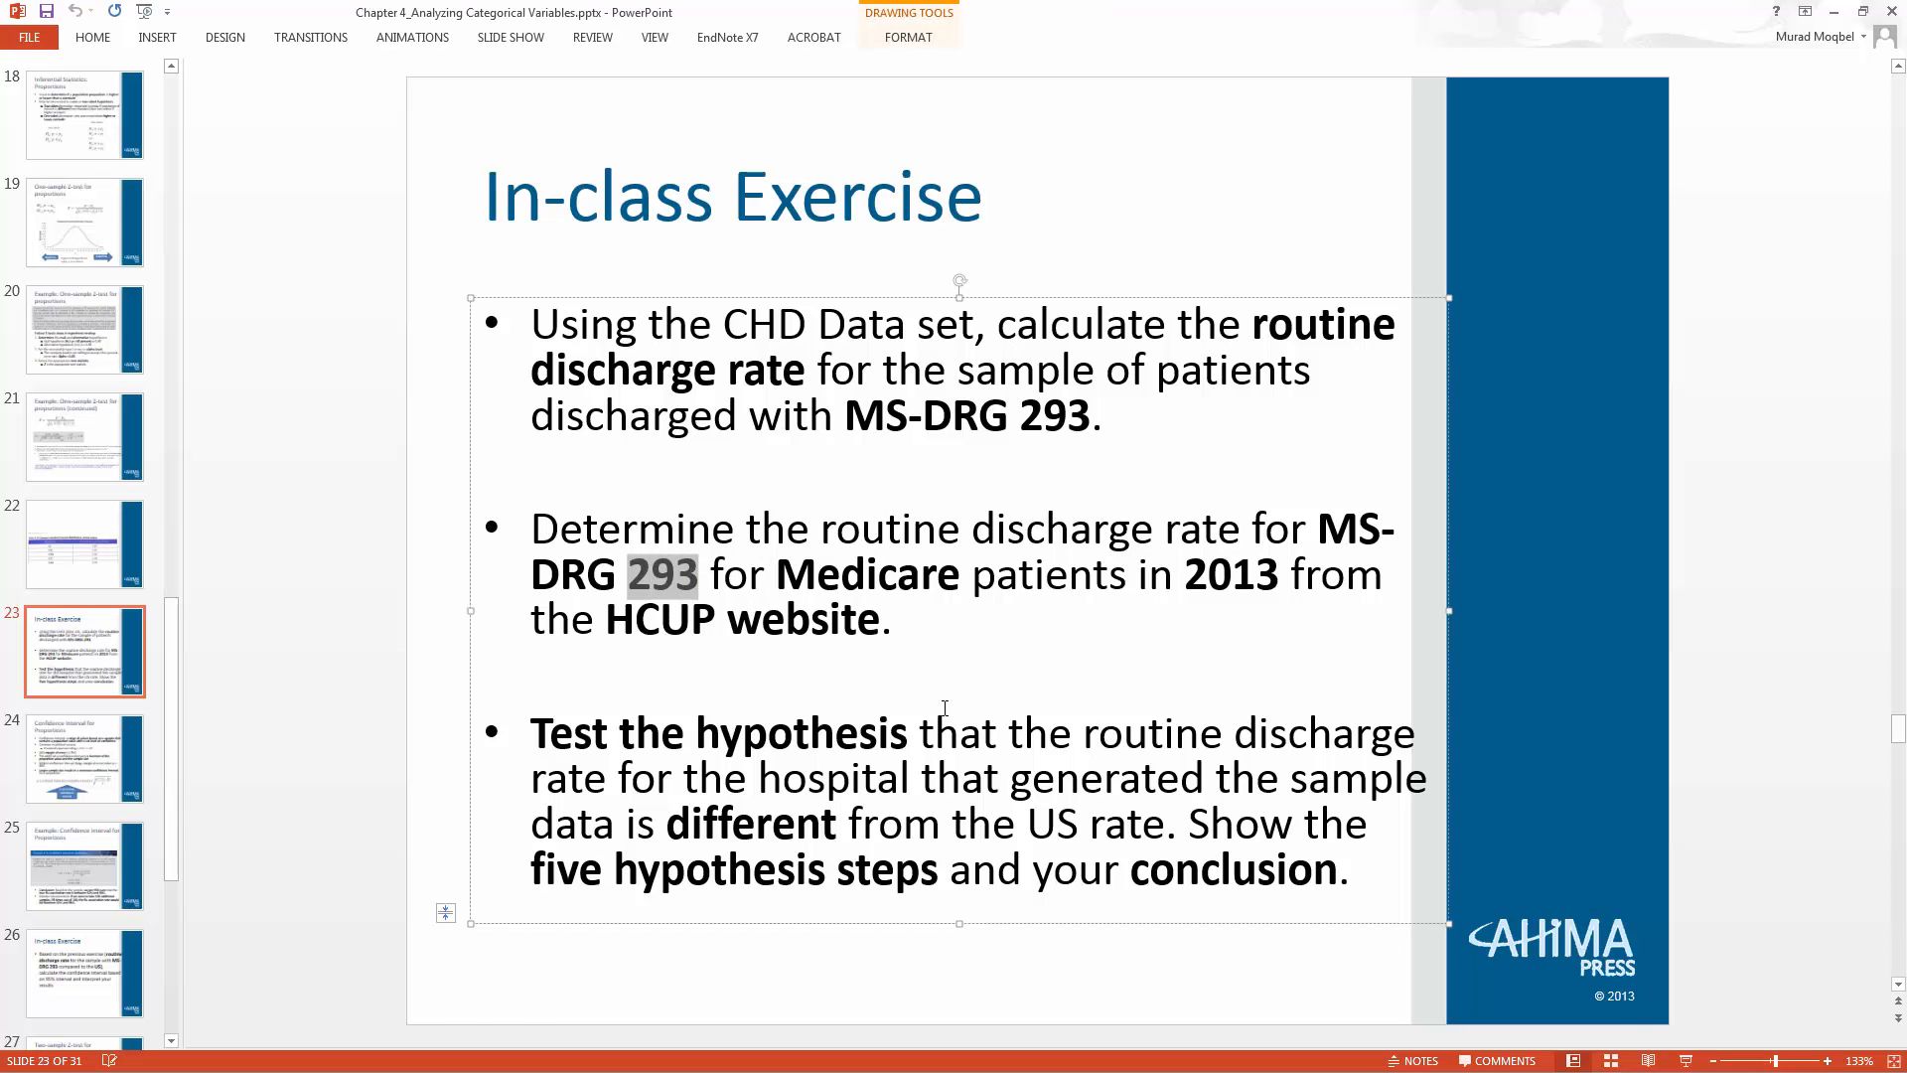
pyautogui.hotkey('alt', 'Tab')
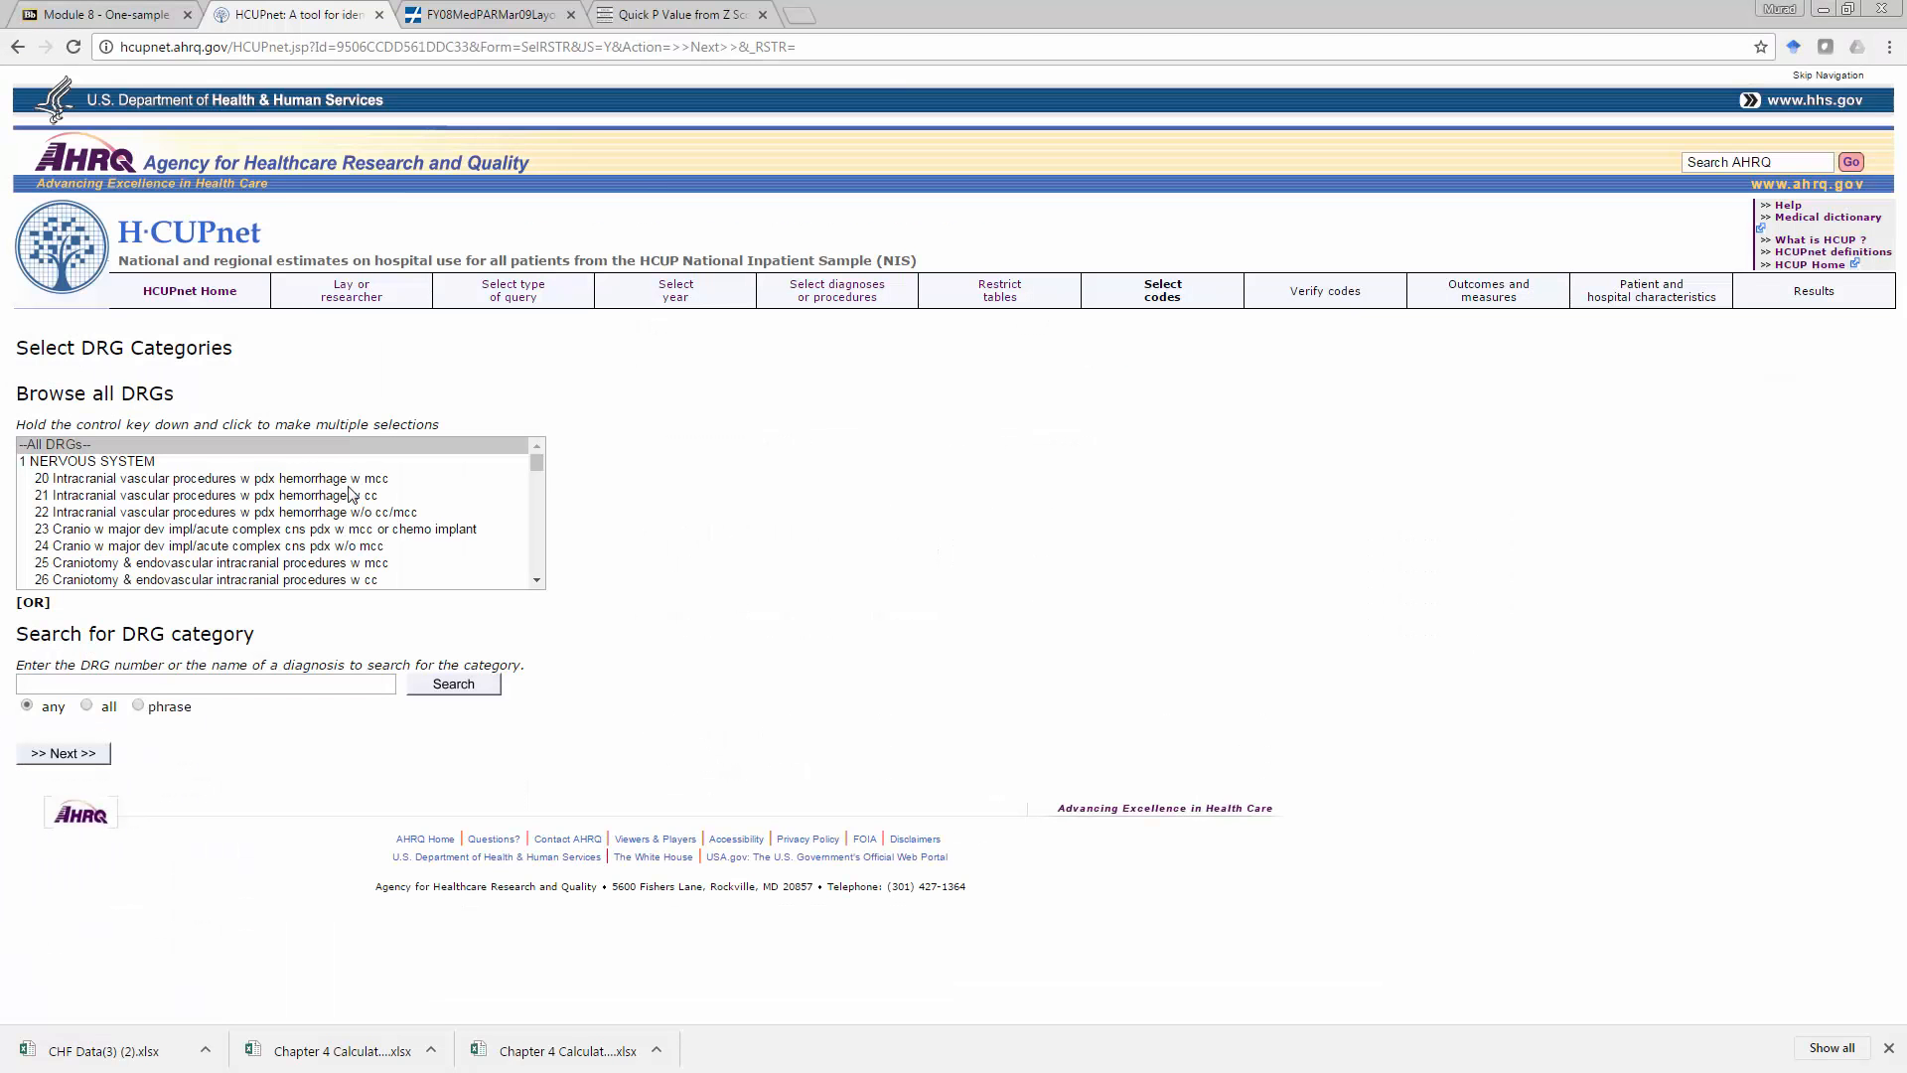
# Search the DRG categories for 293 and continue with 293 Heart failure & shock w/o cc/mcc as the selected group.
pyautogui.click(220, 683)
pyautogui.hotkey('ctrl', 'v')
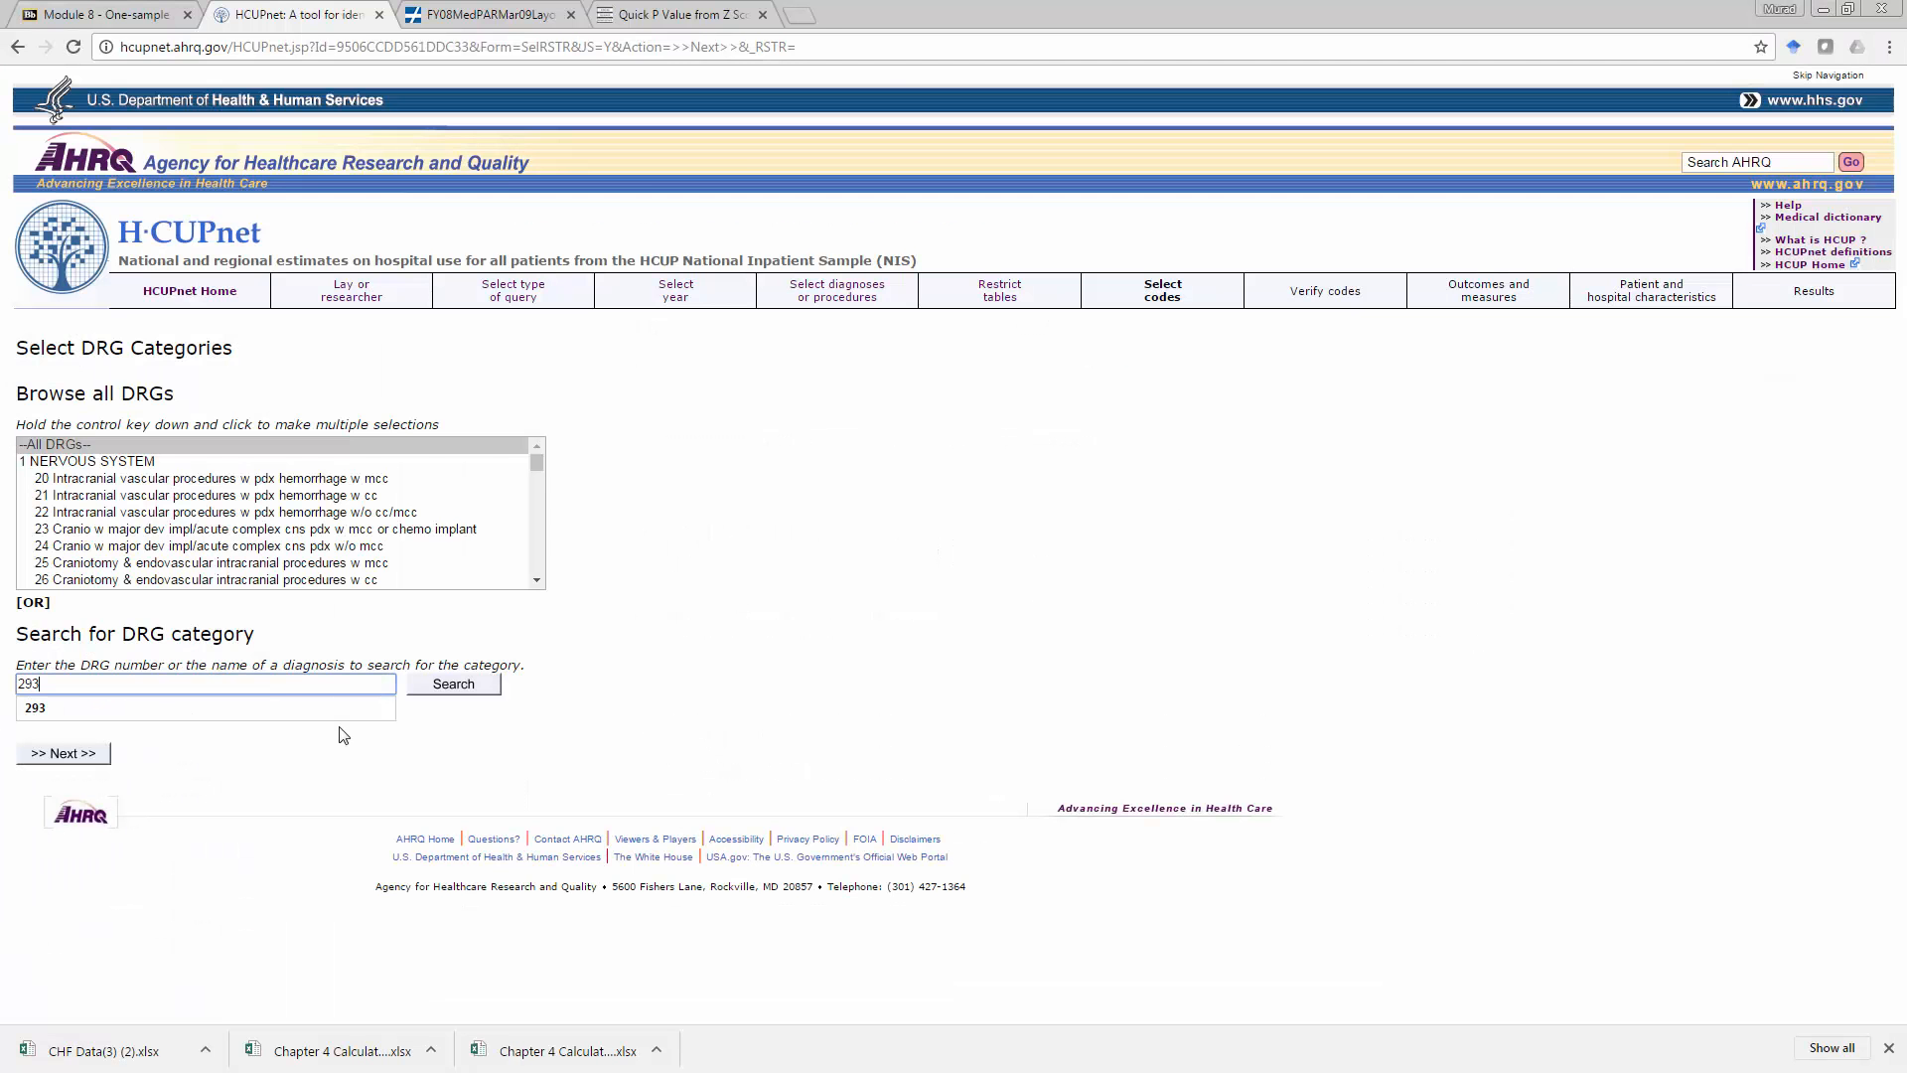
pyautogui.click(449, 685)
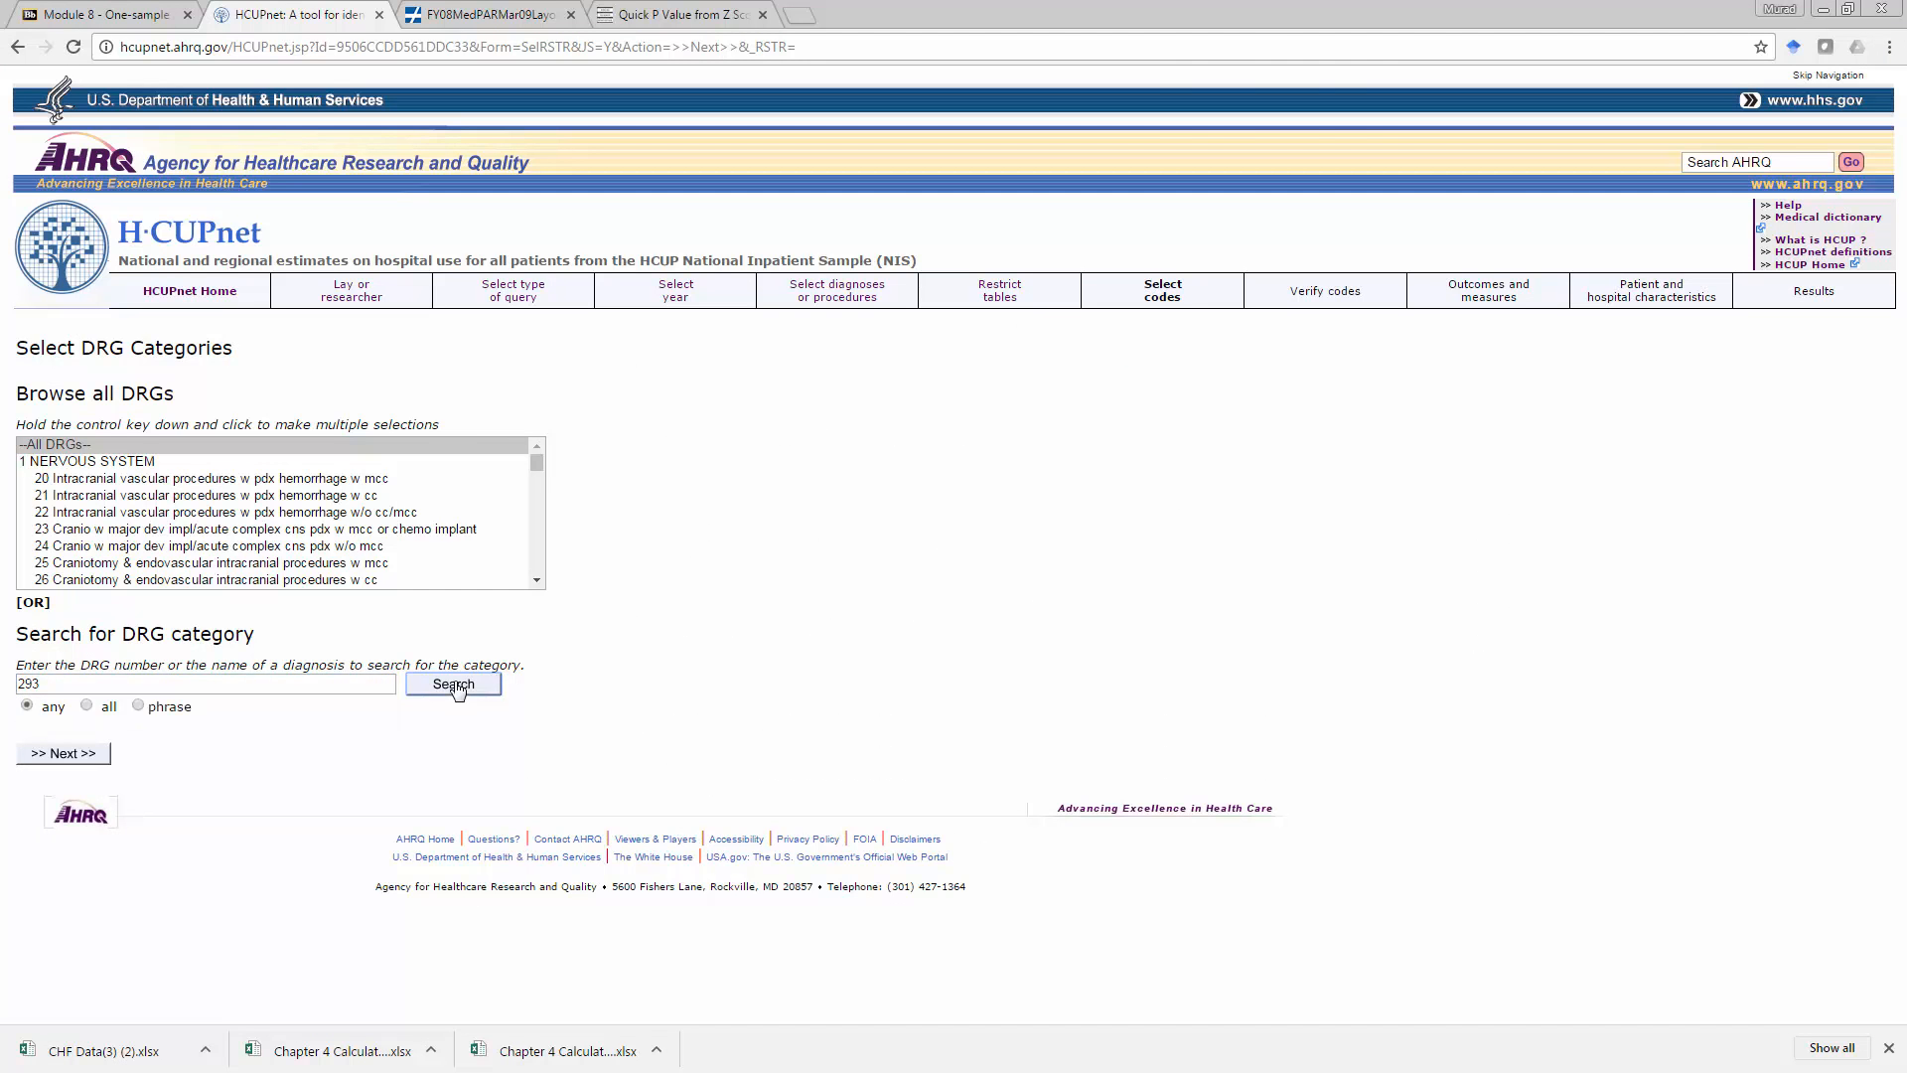
pyautogui.click(154, 452)
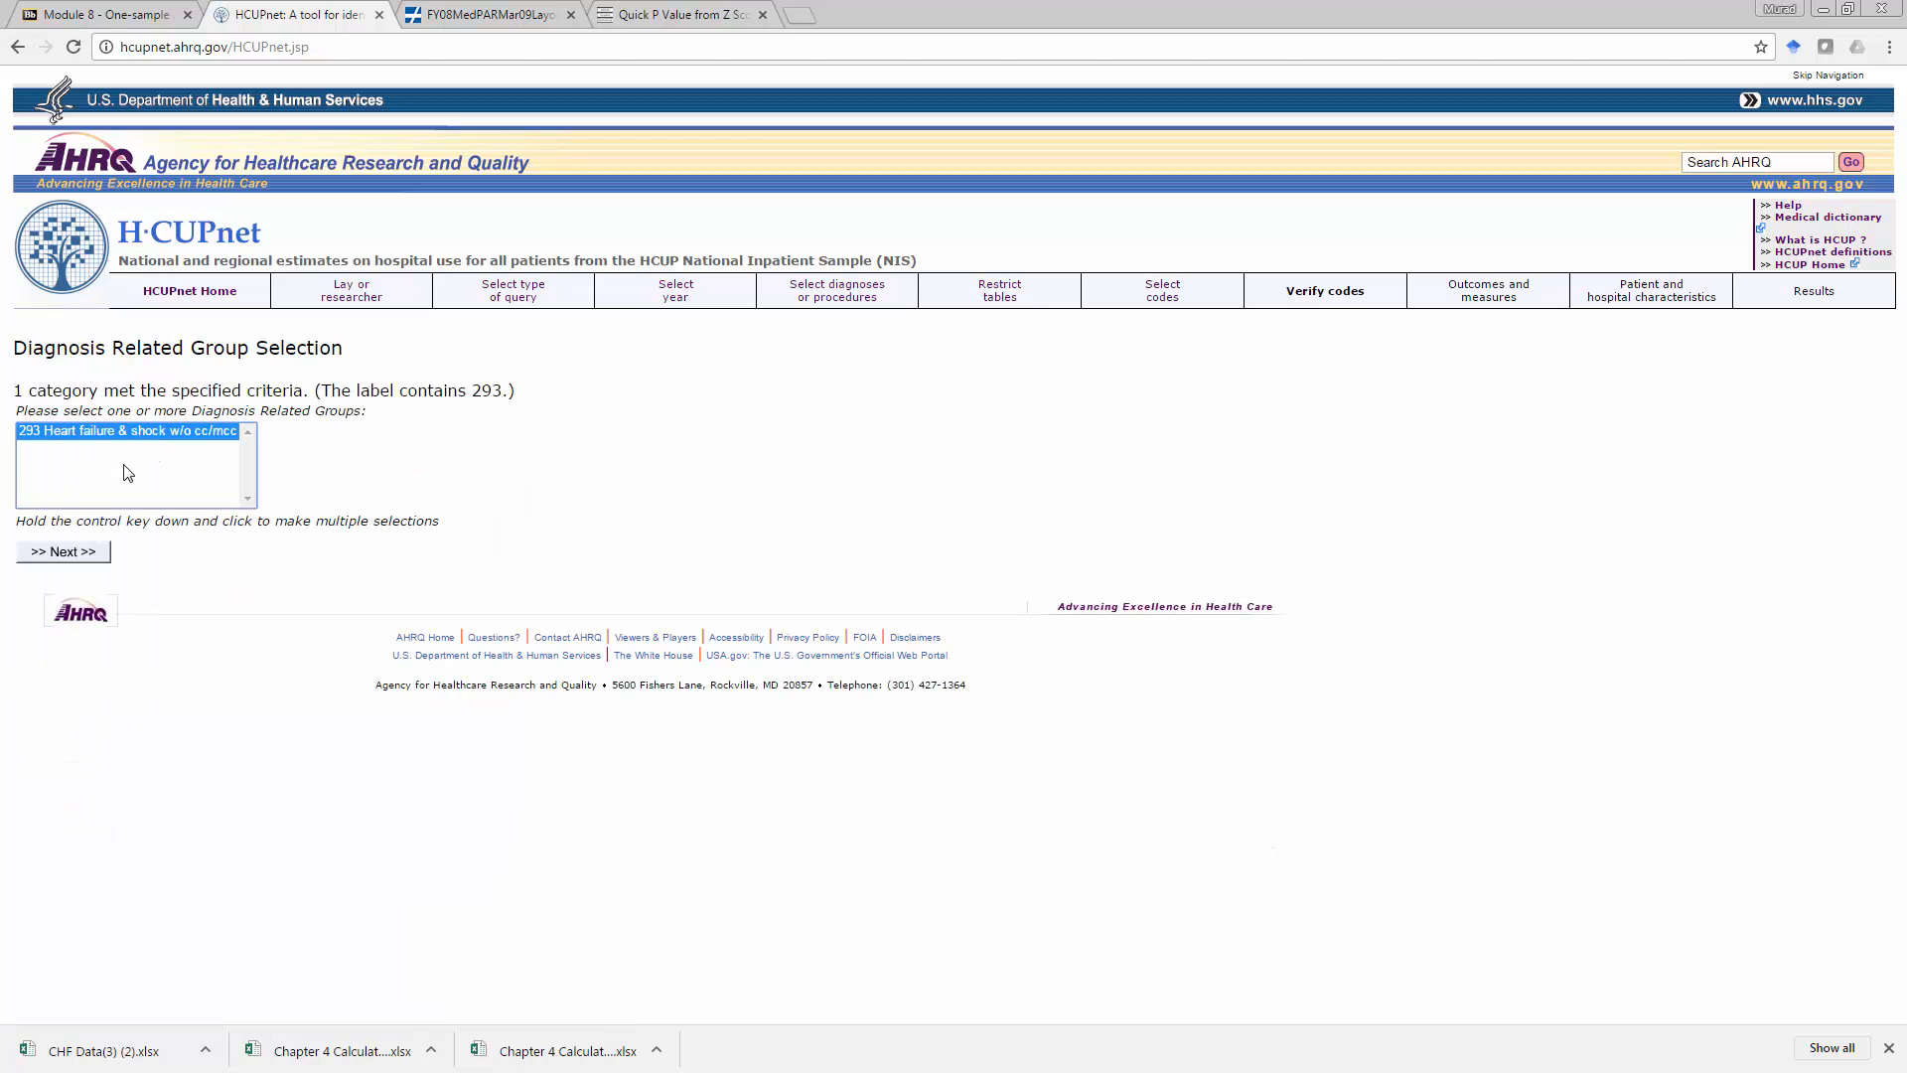
pyautogui.click(56, 556)
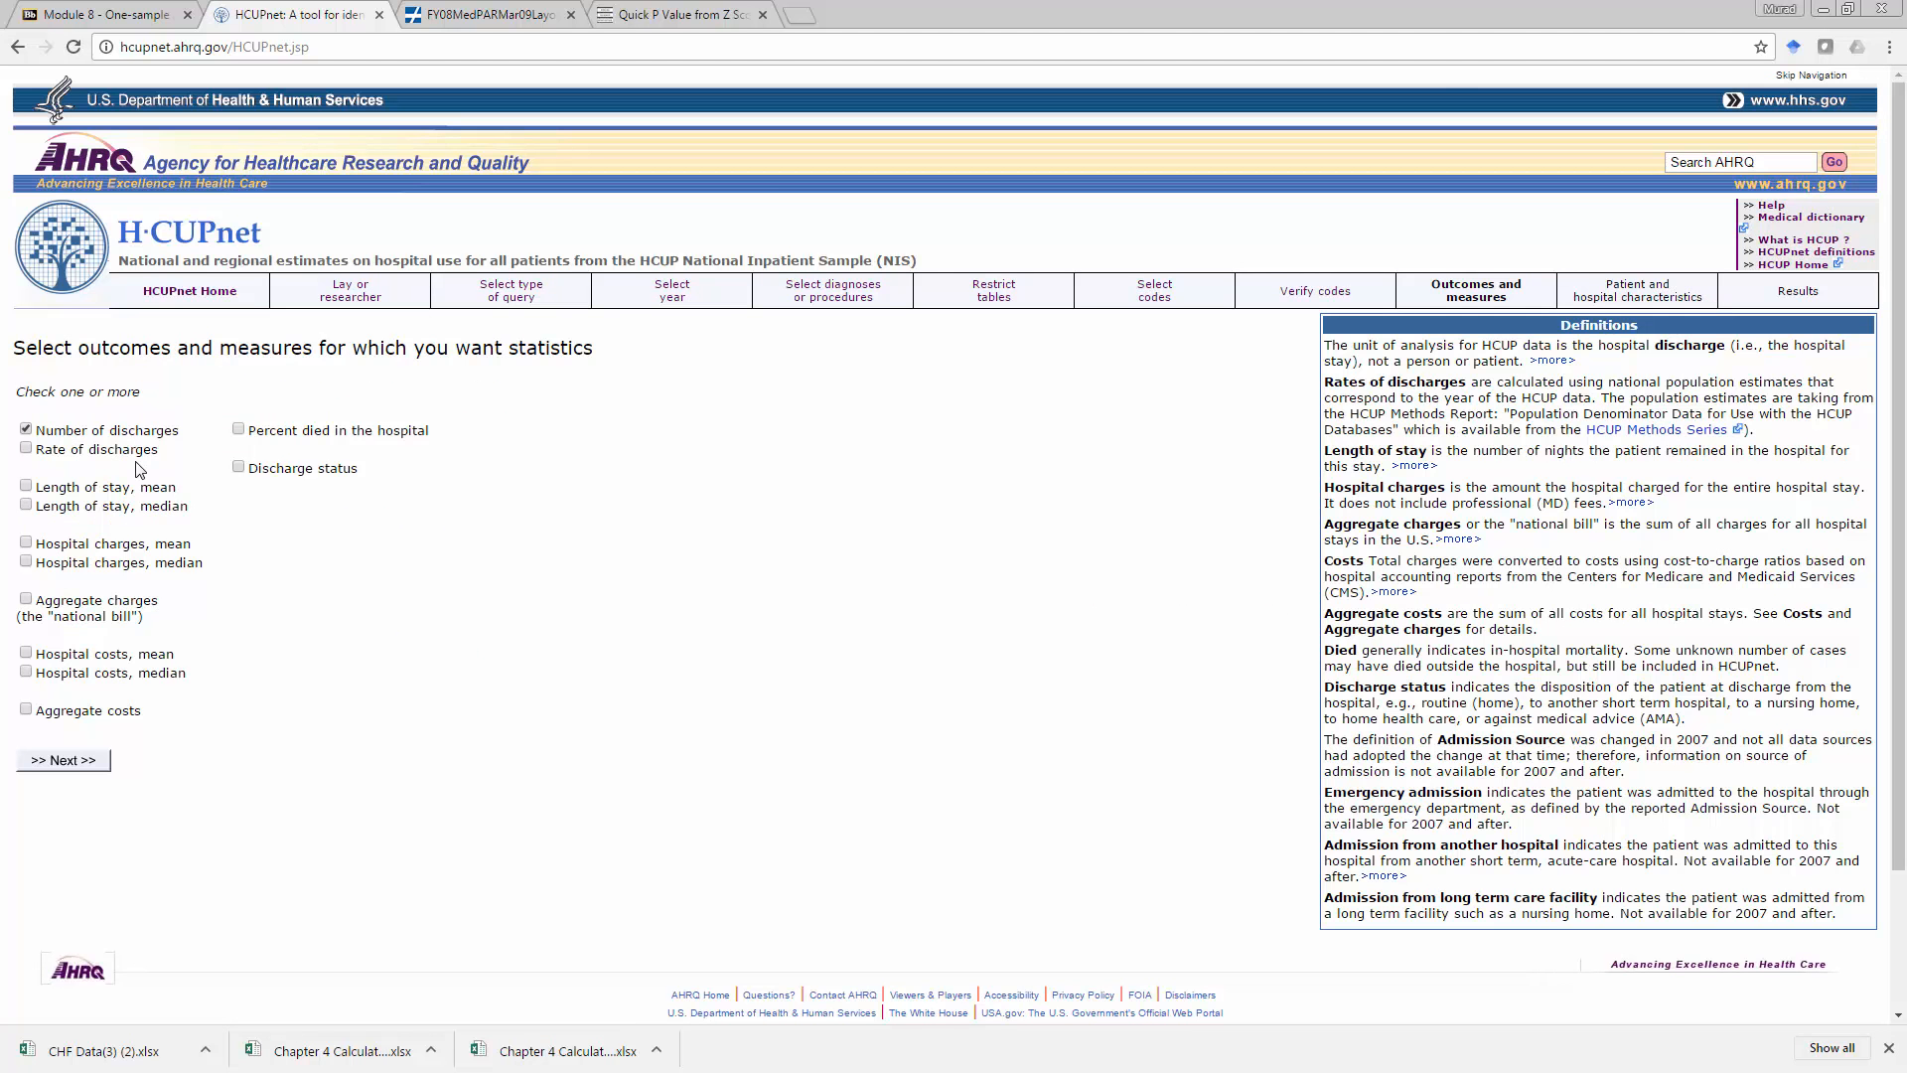
# Check the required patient group on the exercise slide in PowerPoint, then request Rate of discharges and Discharge status in HCUPnet in Chrome.
pyautogui.hotkey('alt', 'Tab')
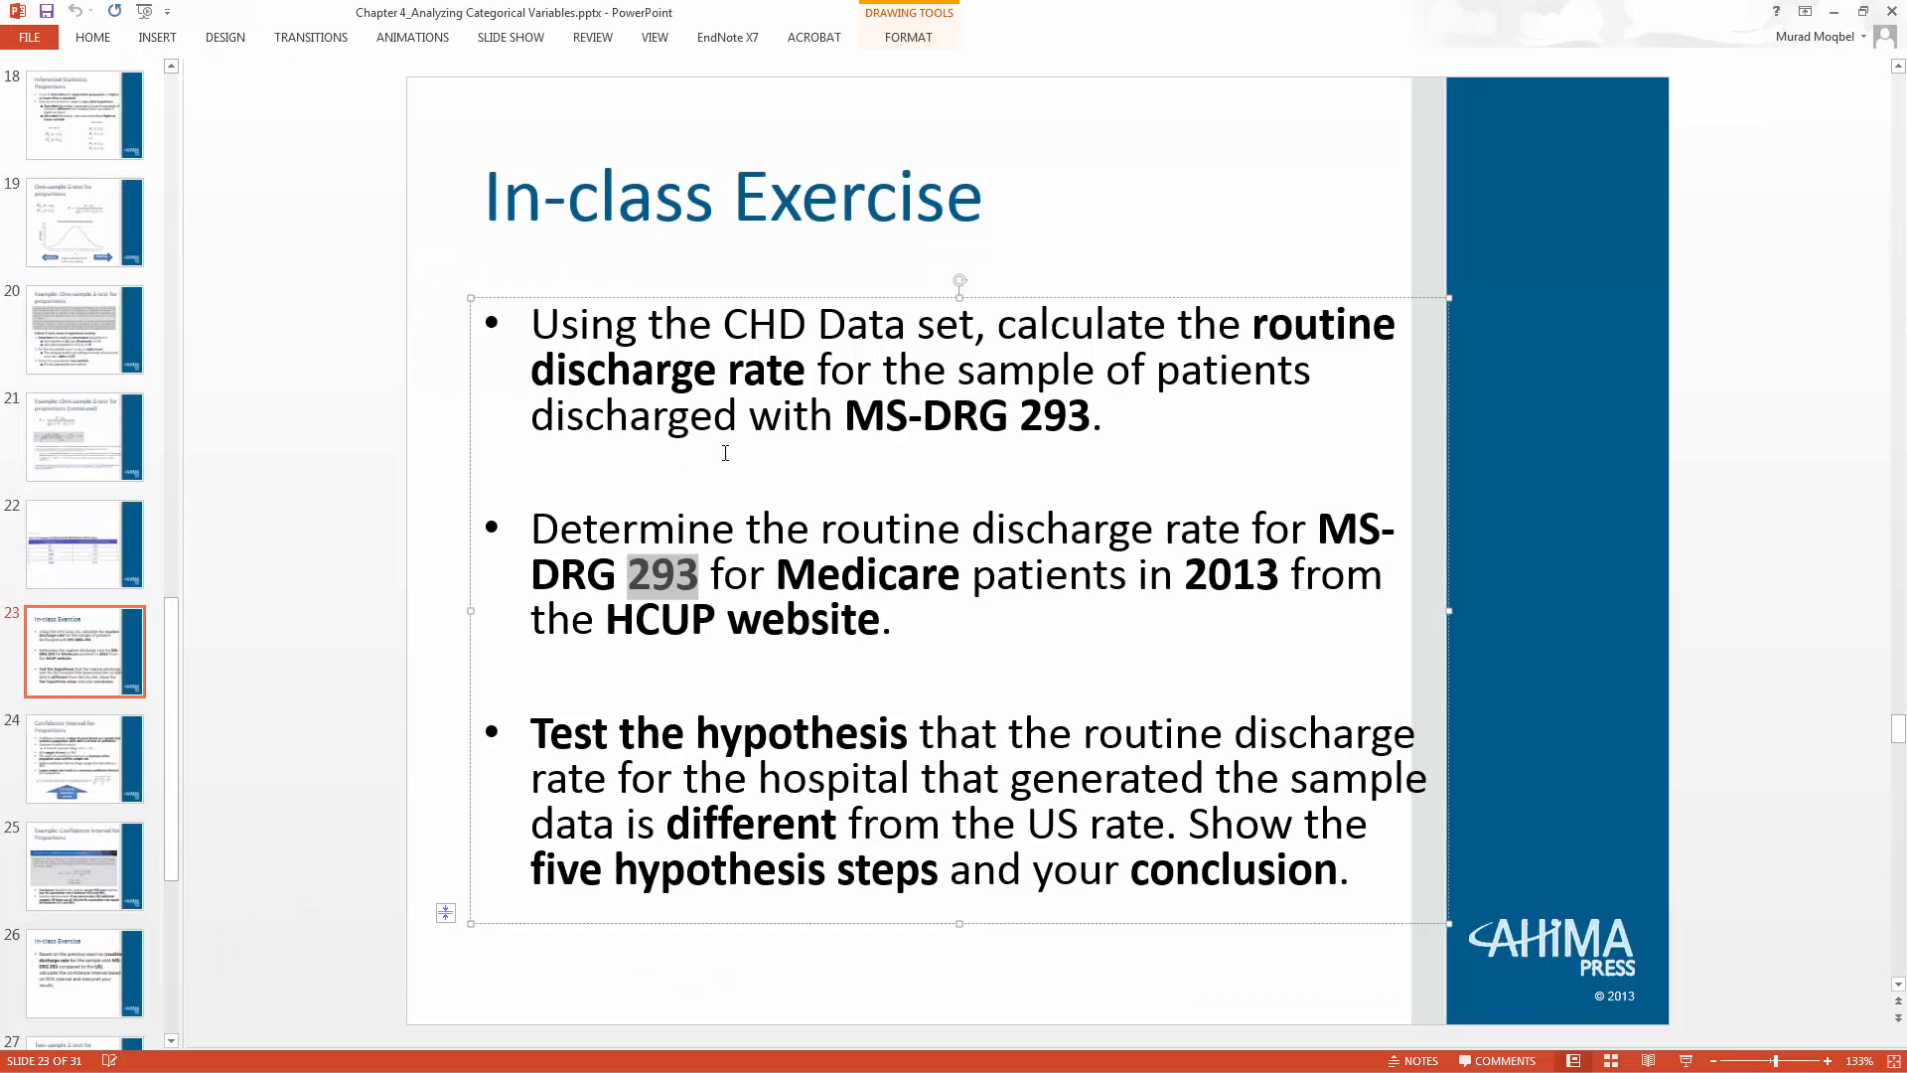
pyautogui.click(952, 574)
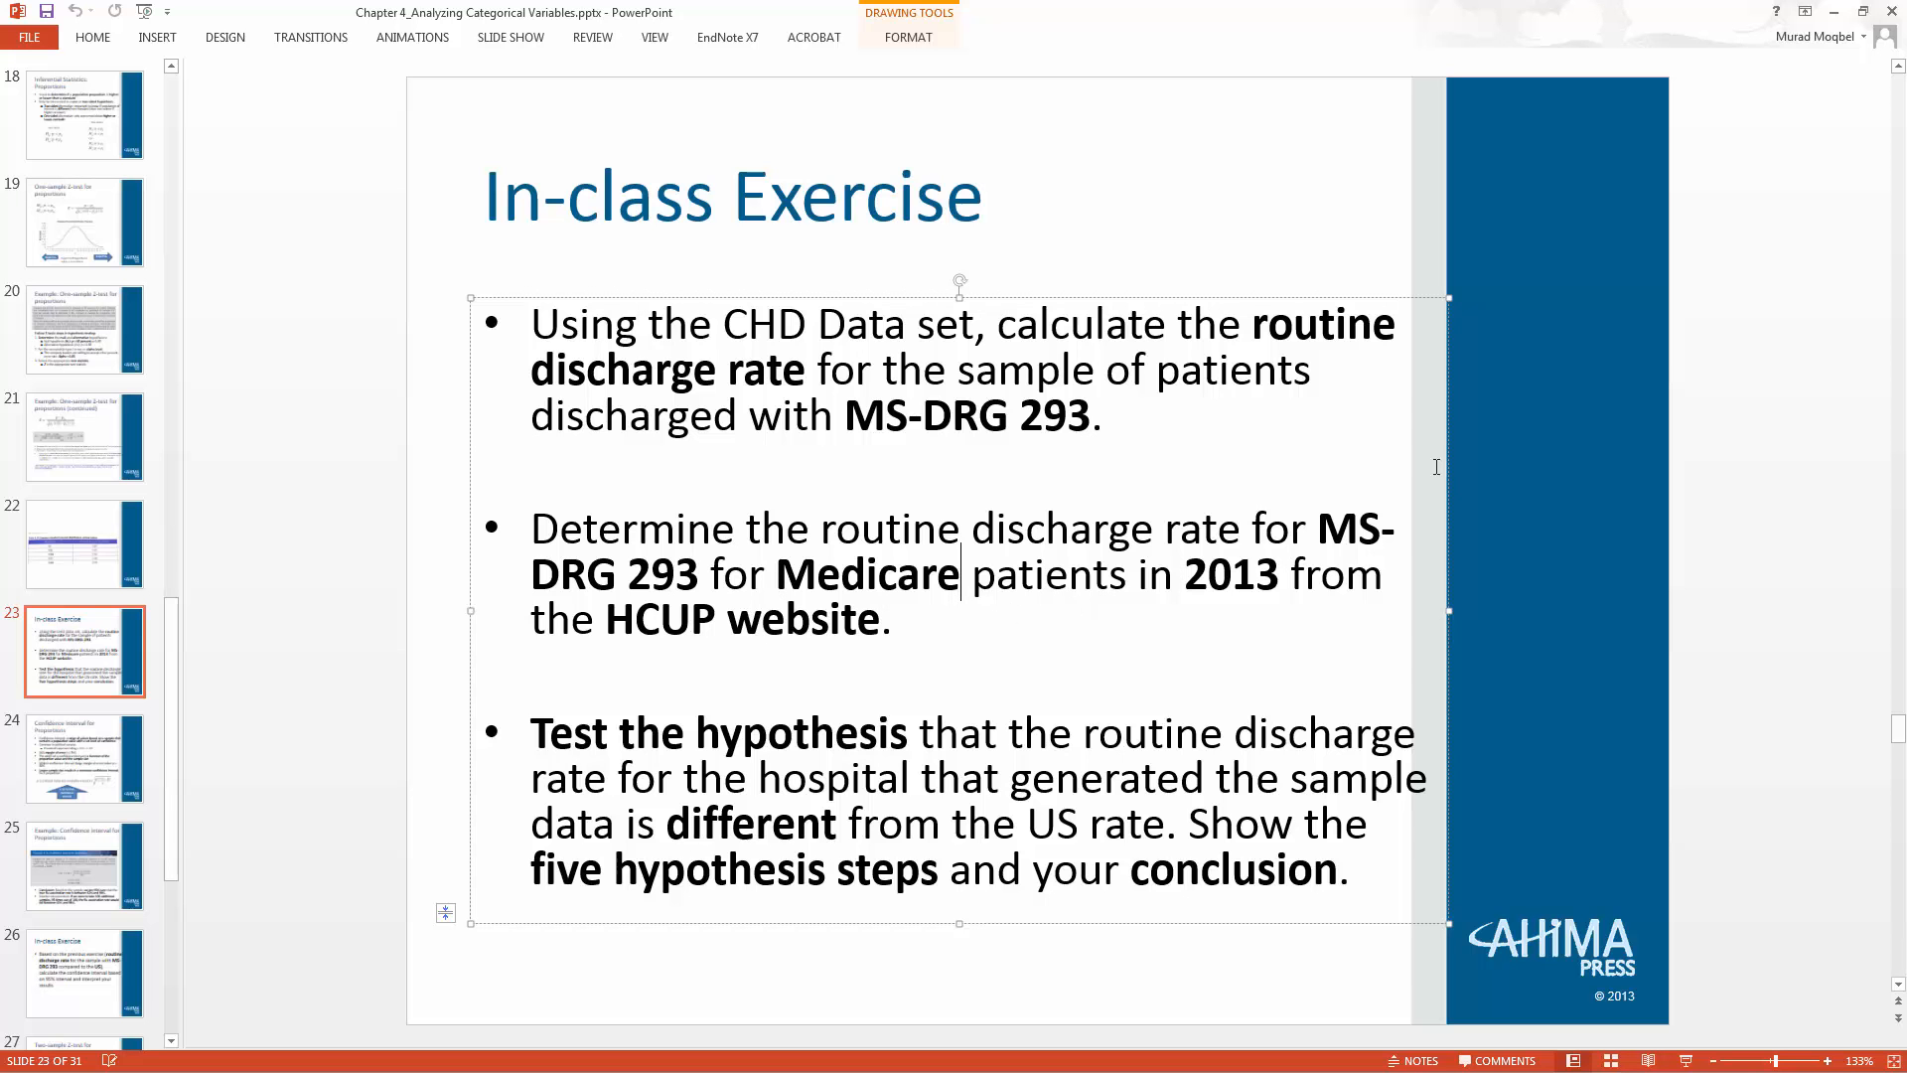
pyautogui.click(1832, 12)
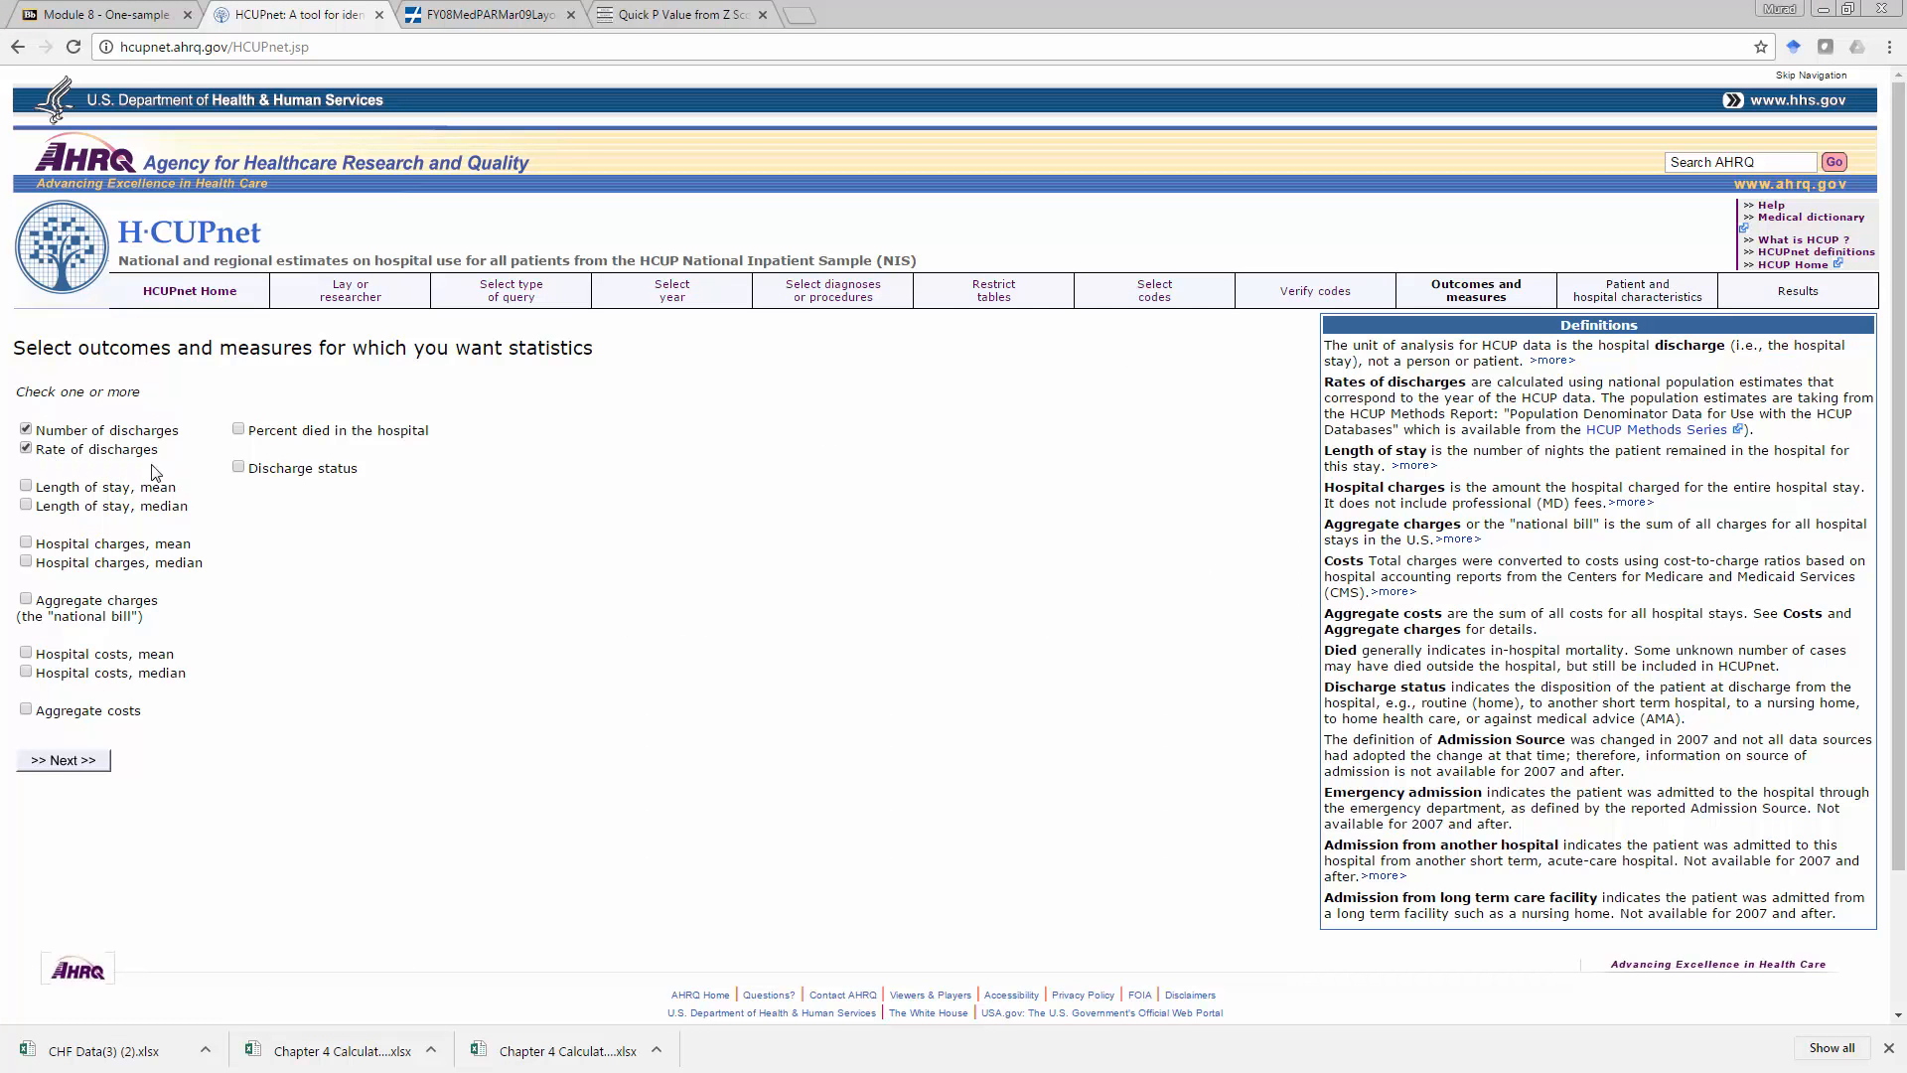
pyautogui.click(240, 470)
pyautogui.click(52, 763)
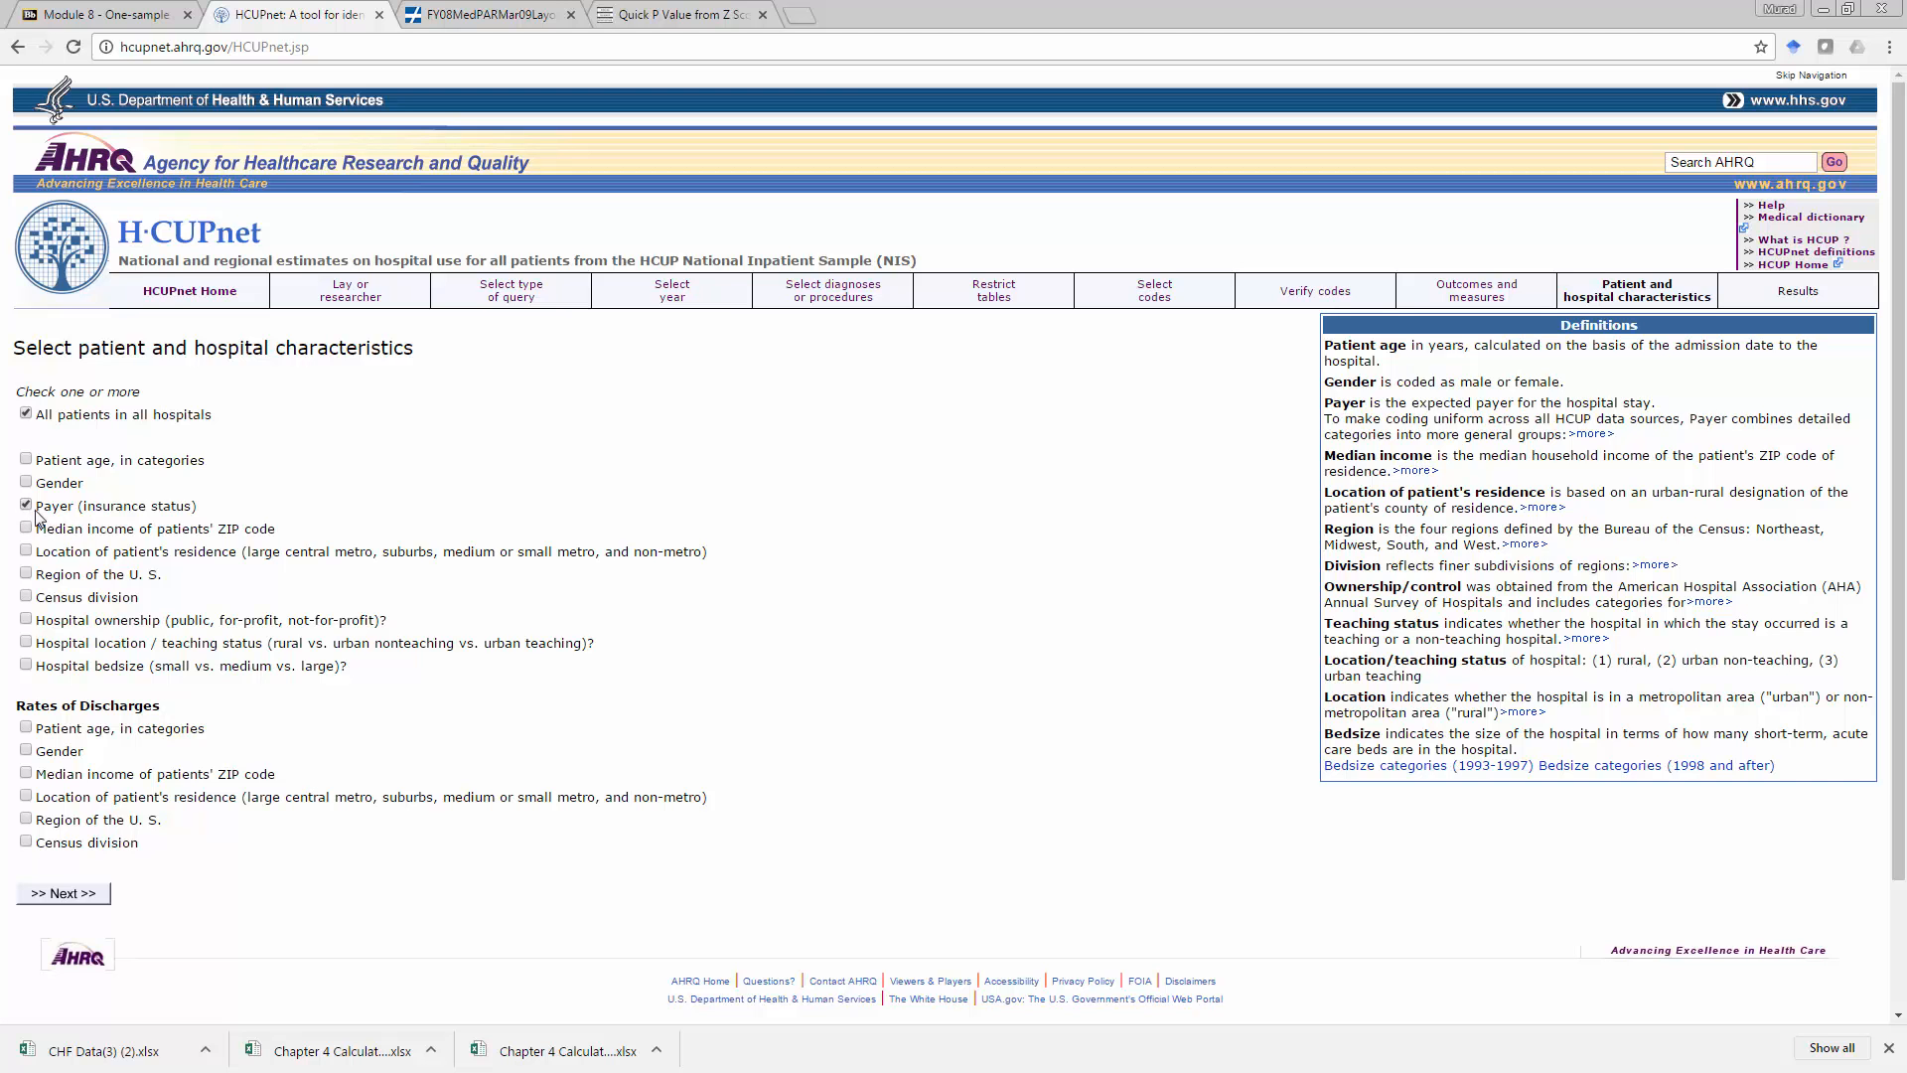
# Break the results down by Payer (insurance status) and accept the HCUPnet data use agreement.
pyautogui.click(52, 899)
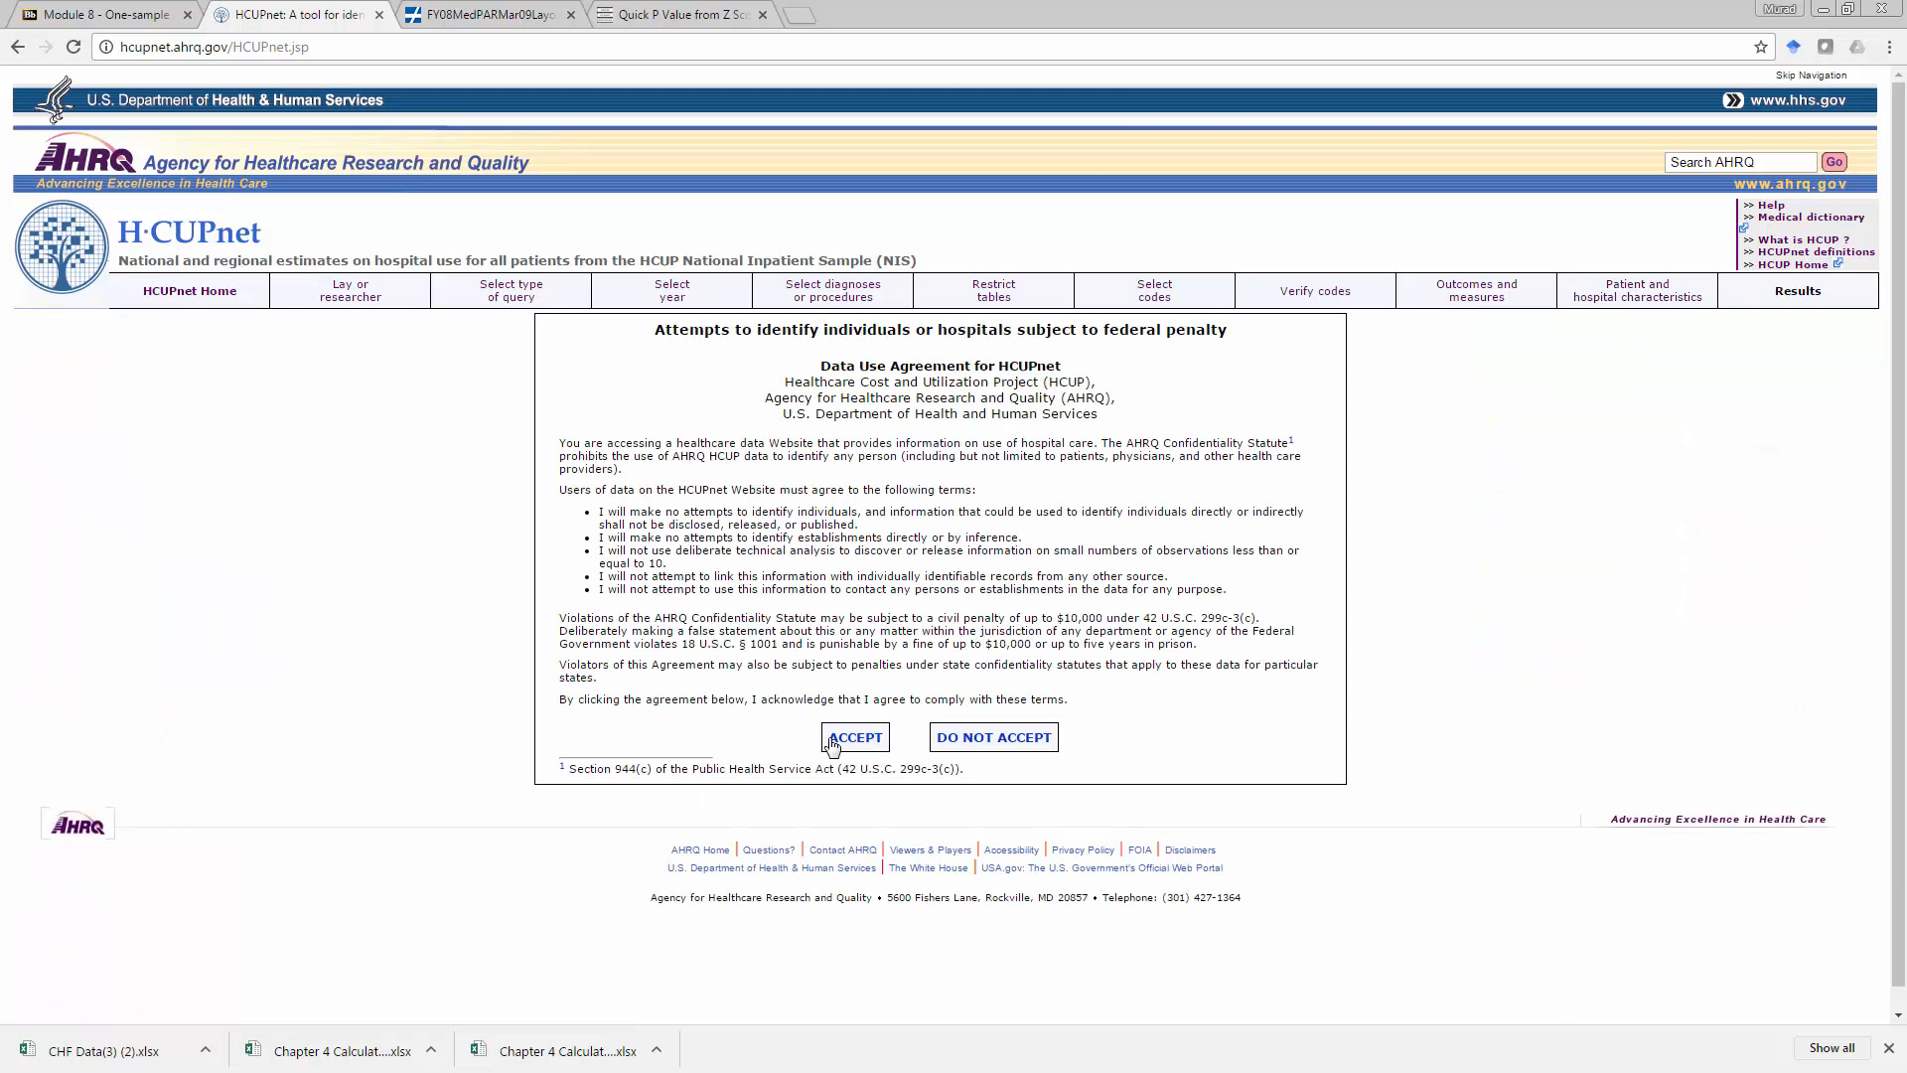
pyautogui.click(854, 737)
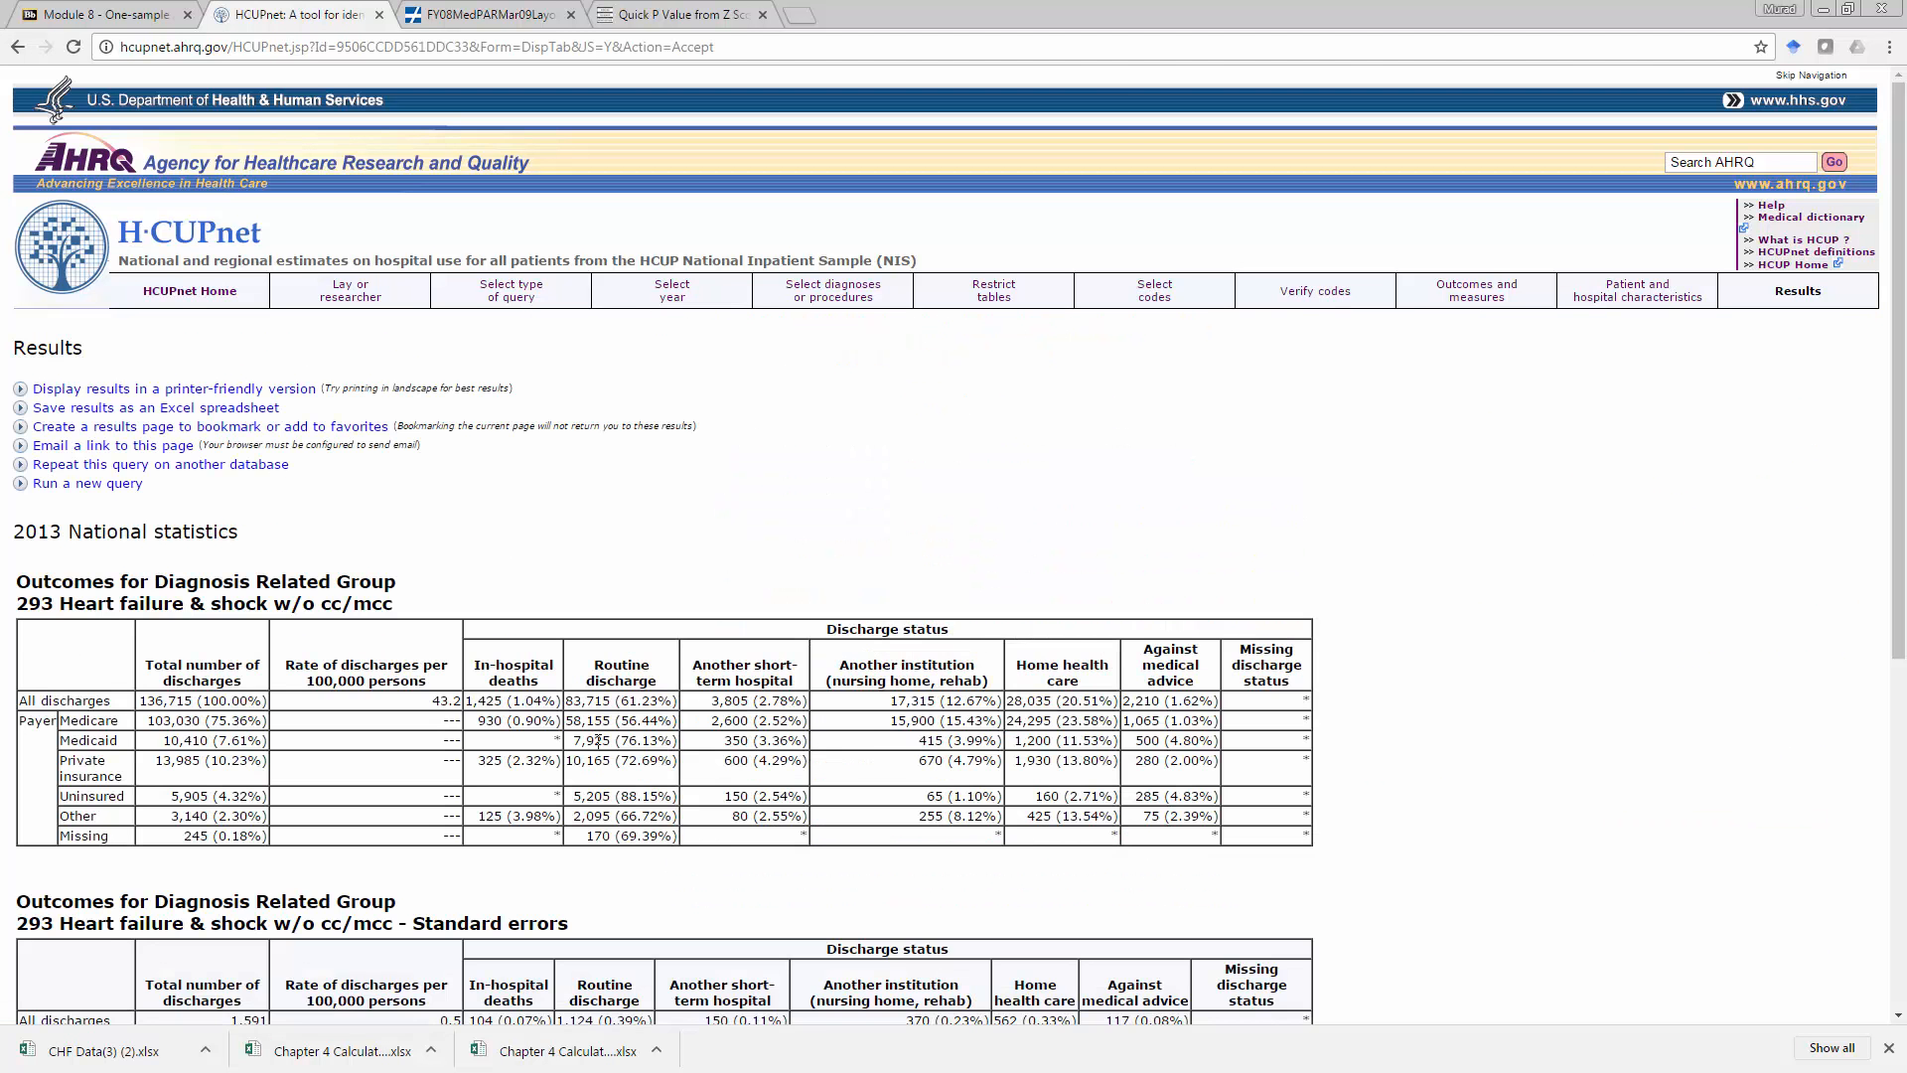
# Examine the 2013 national statistics tables for DRG 293, distinguishing the outcomes table from the one titled Standard errors.
pyautogui.scroll(-4, 603, 733)
pyautogui.scroll(2, 592, 749)
pyautogui.scroll(-1, 592, 749)
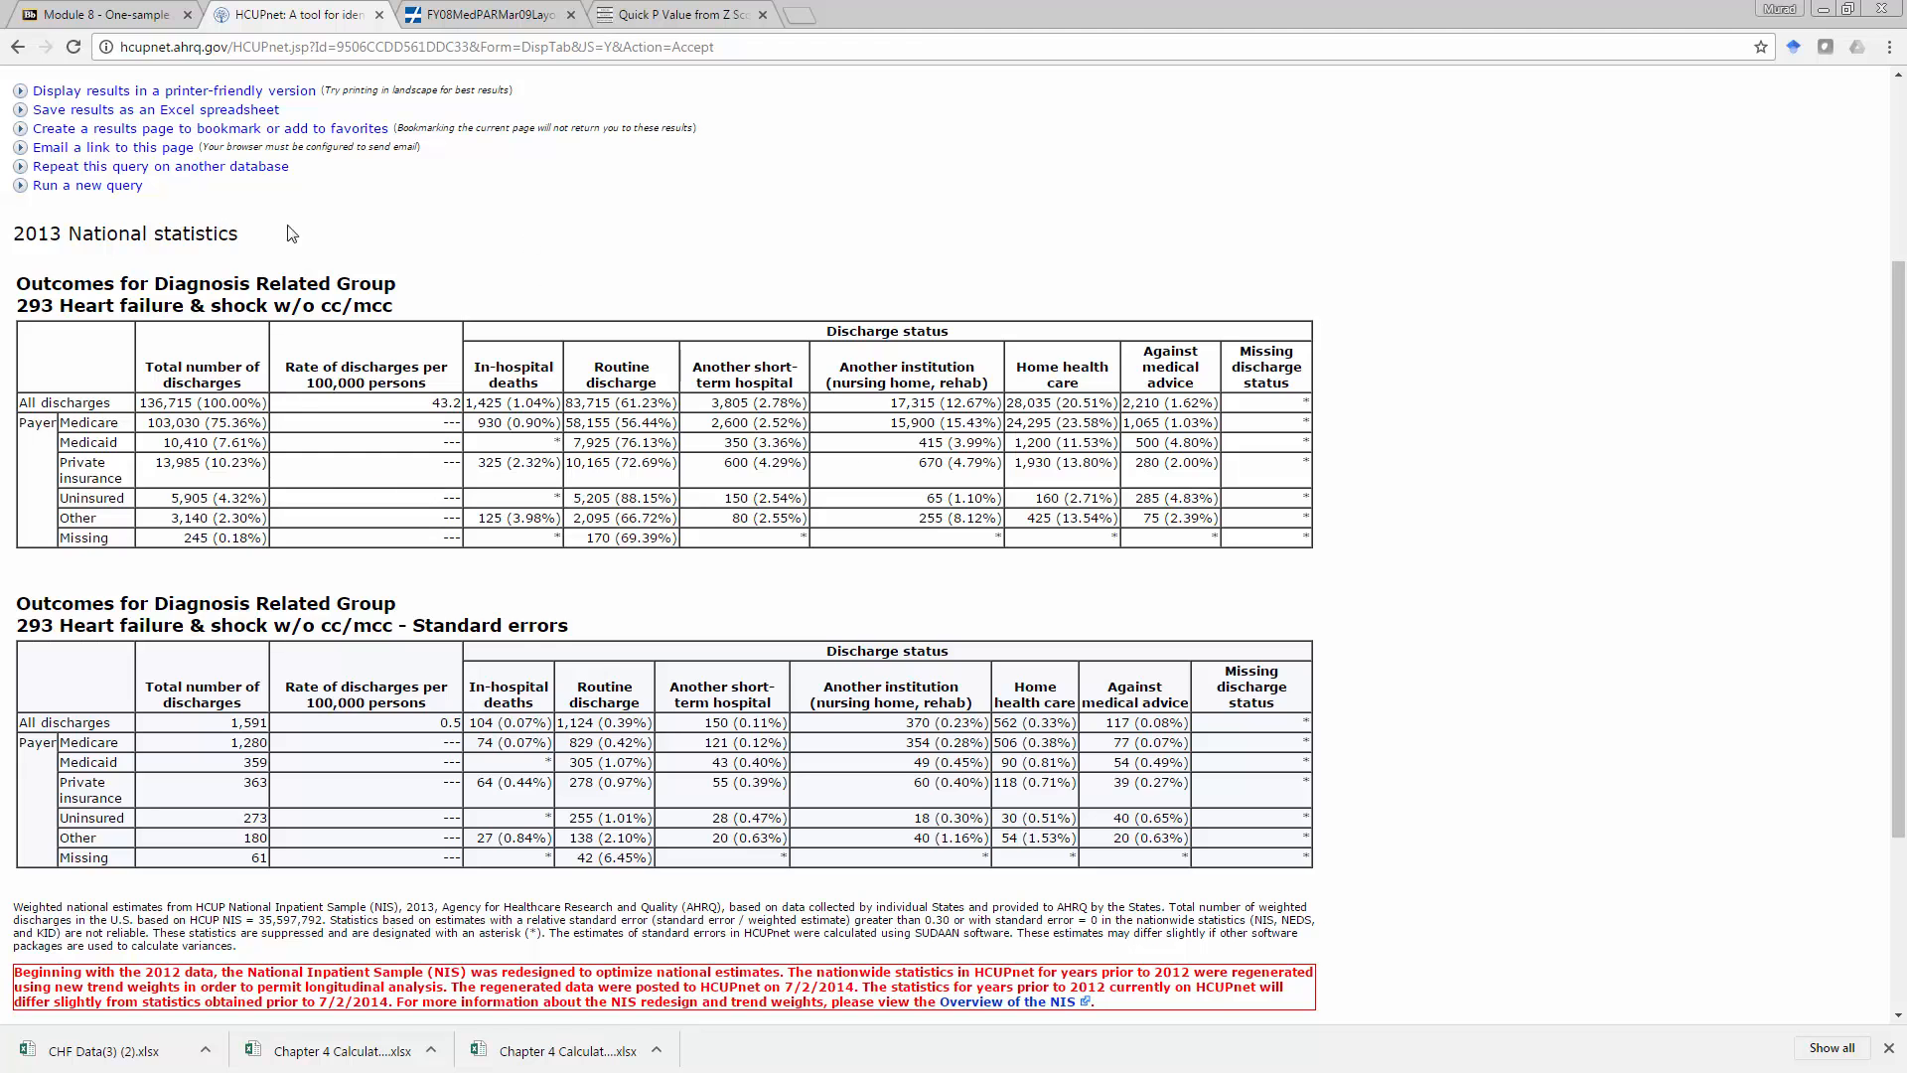
pyautogui.moveTo(569, 627); pyautogui.dragTo(416, 628)
pyautogui.click(434, 632)
pyautogui.moveTo(571, 628); pyautogui.dragTo(415, 639)
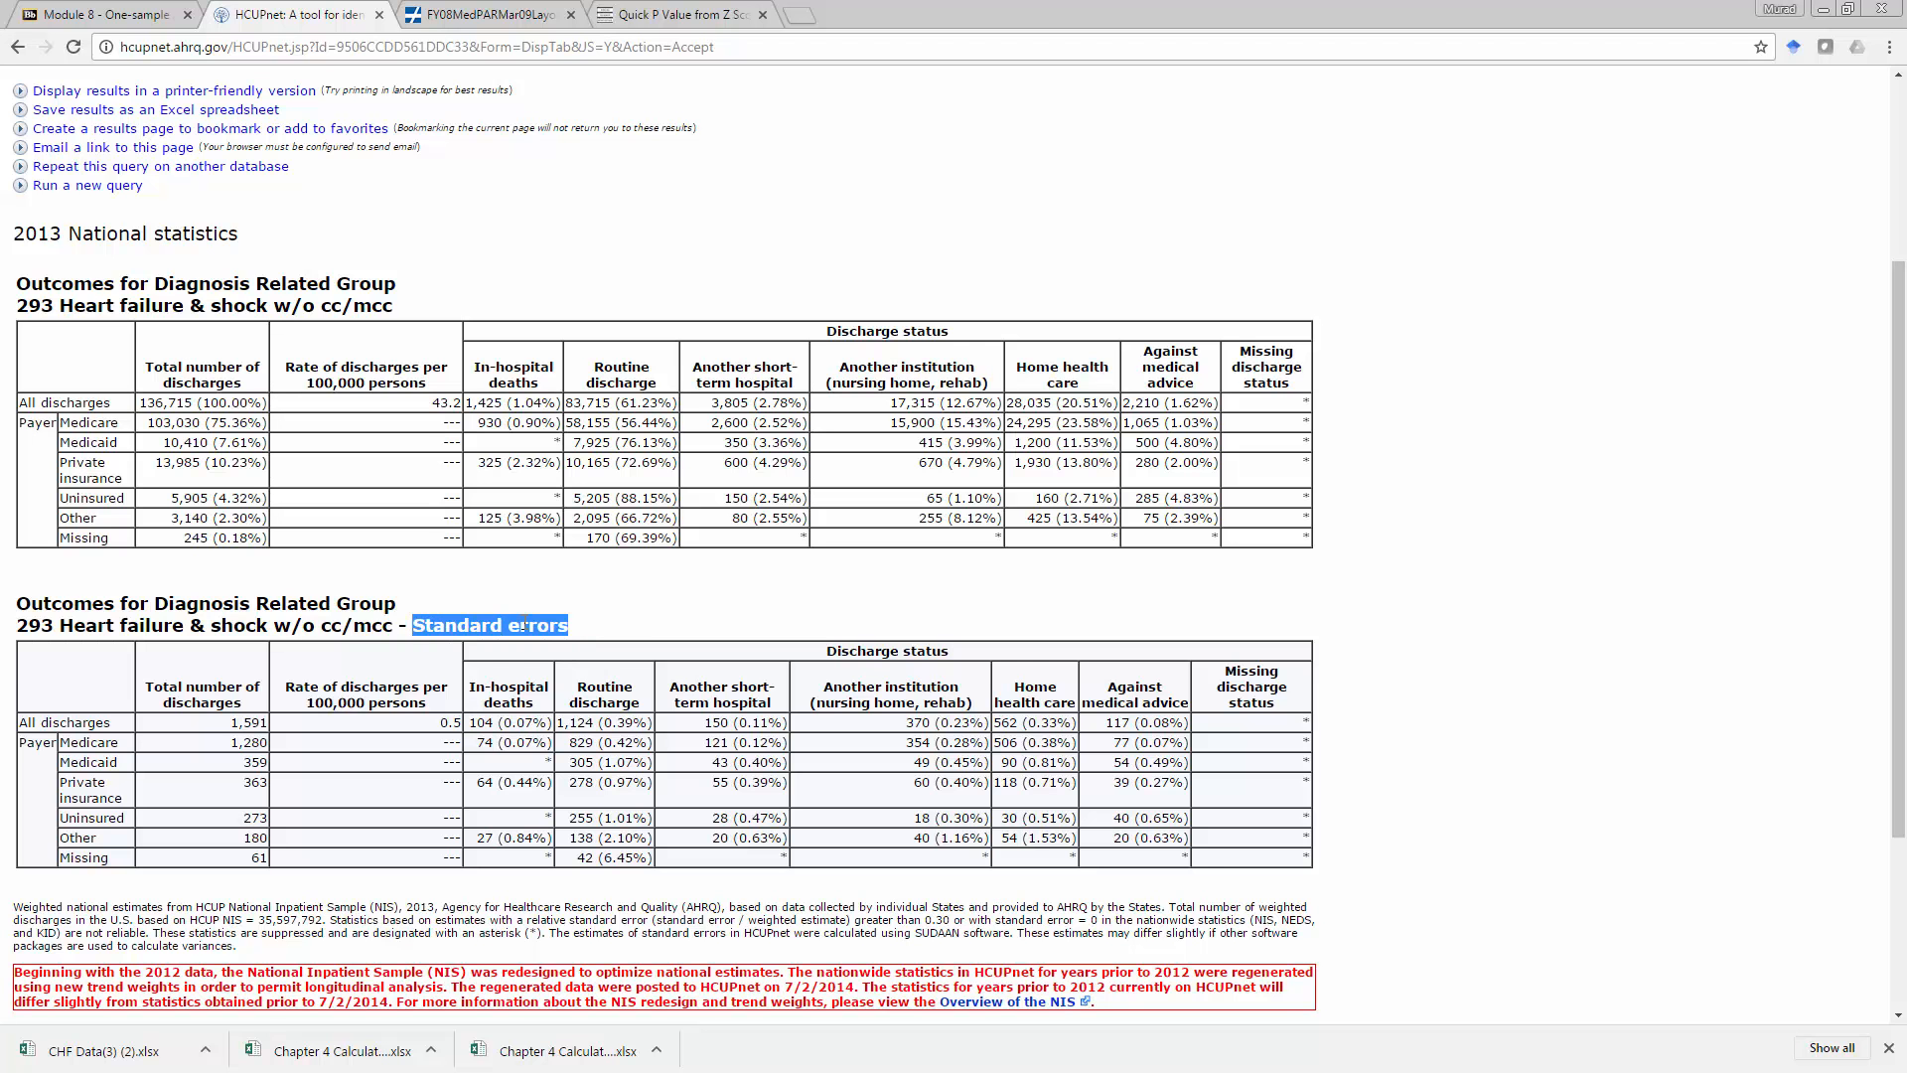
pyautogui.click(609, 637)
pyautogui.moveTo(578, 631); pyautogui.dragTo(409, 637)
pyautogui.click(503, 630)
pyautogui.scroll(2, 527, 616)
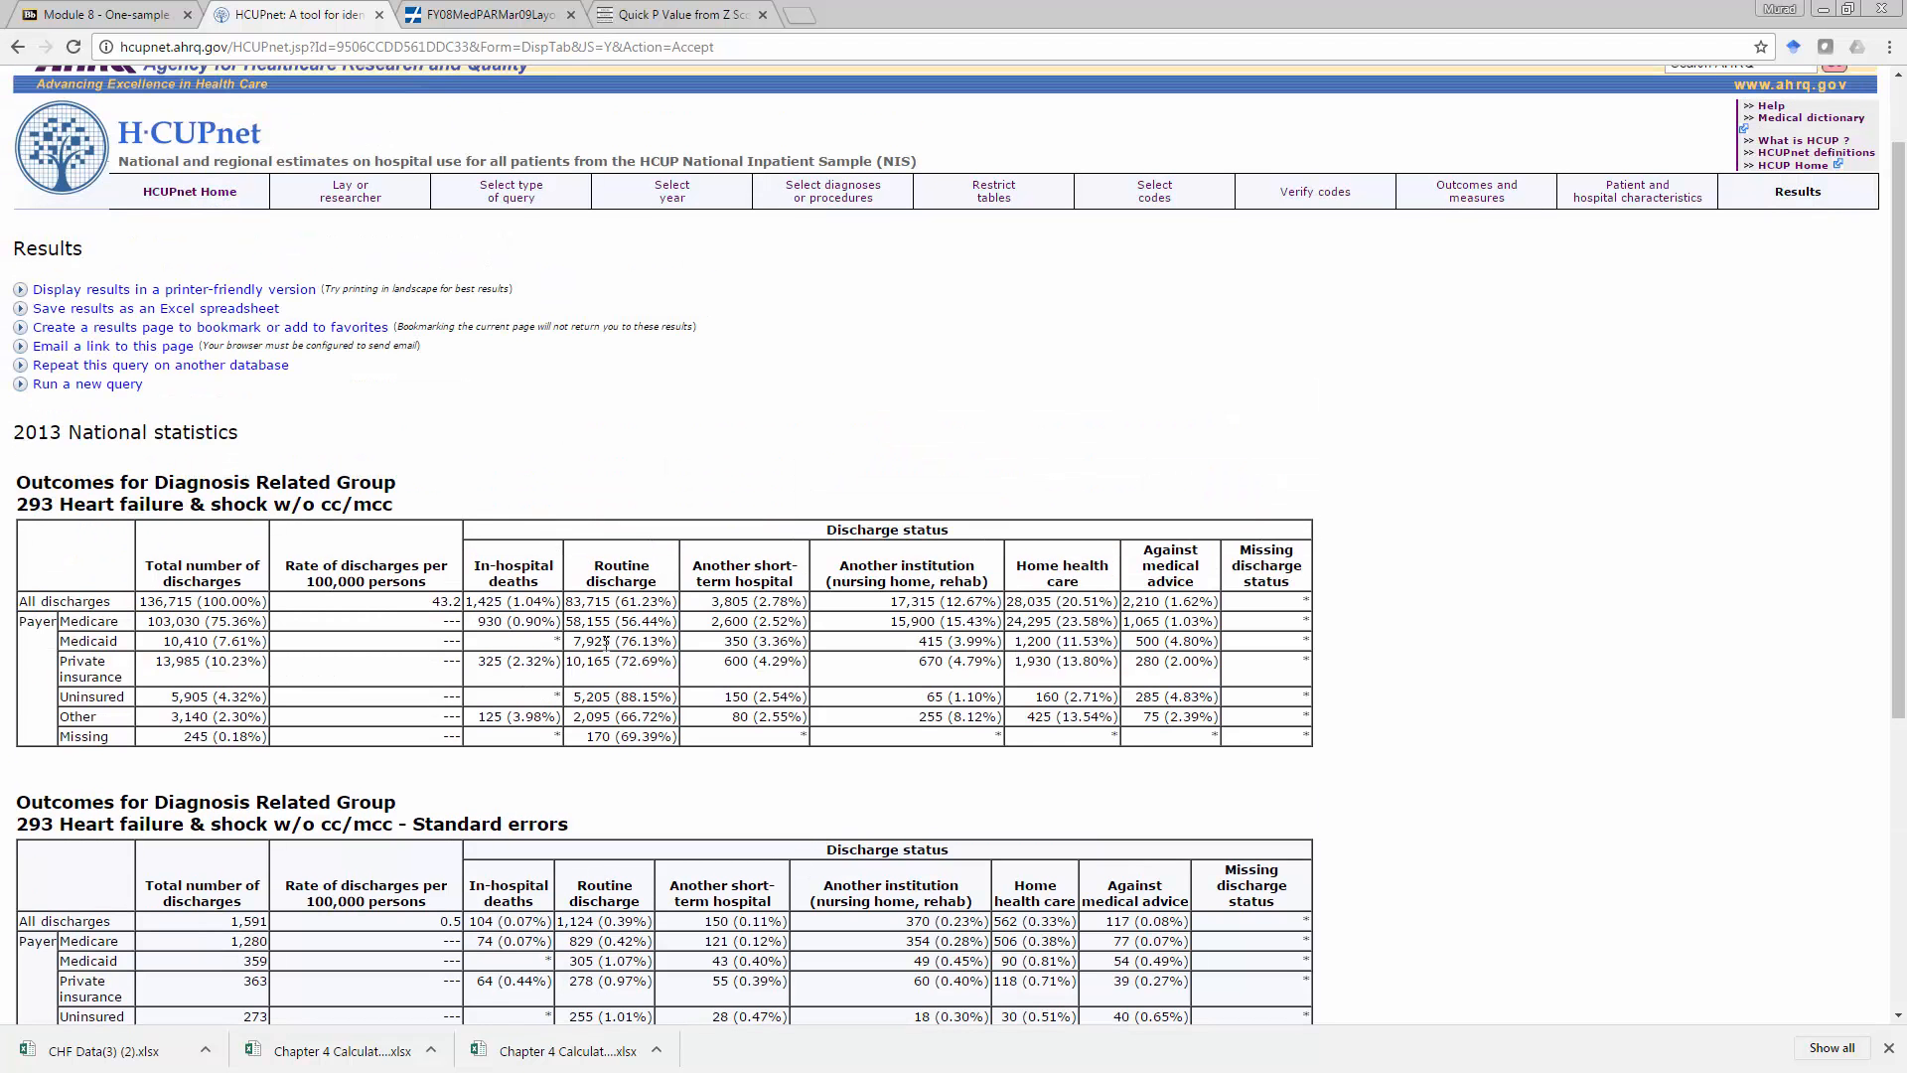
# Highlight the Medicare row of the outcomes table from its payer label through the routine discharge figure.
pyautogui.moveTo(624, 620); pyautogui.dragTo(675, 621)
pyautogui.click(654, 633)
pyautogui.moveTo(65, 619); pyautogui.dragTo(682, 622)
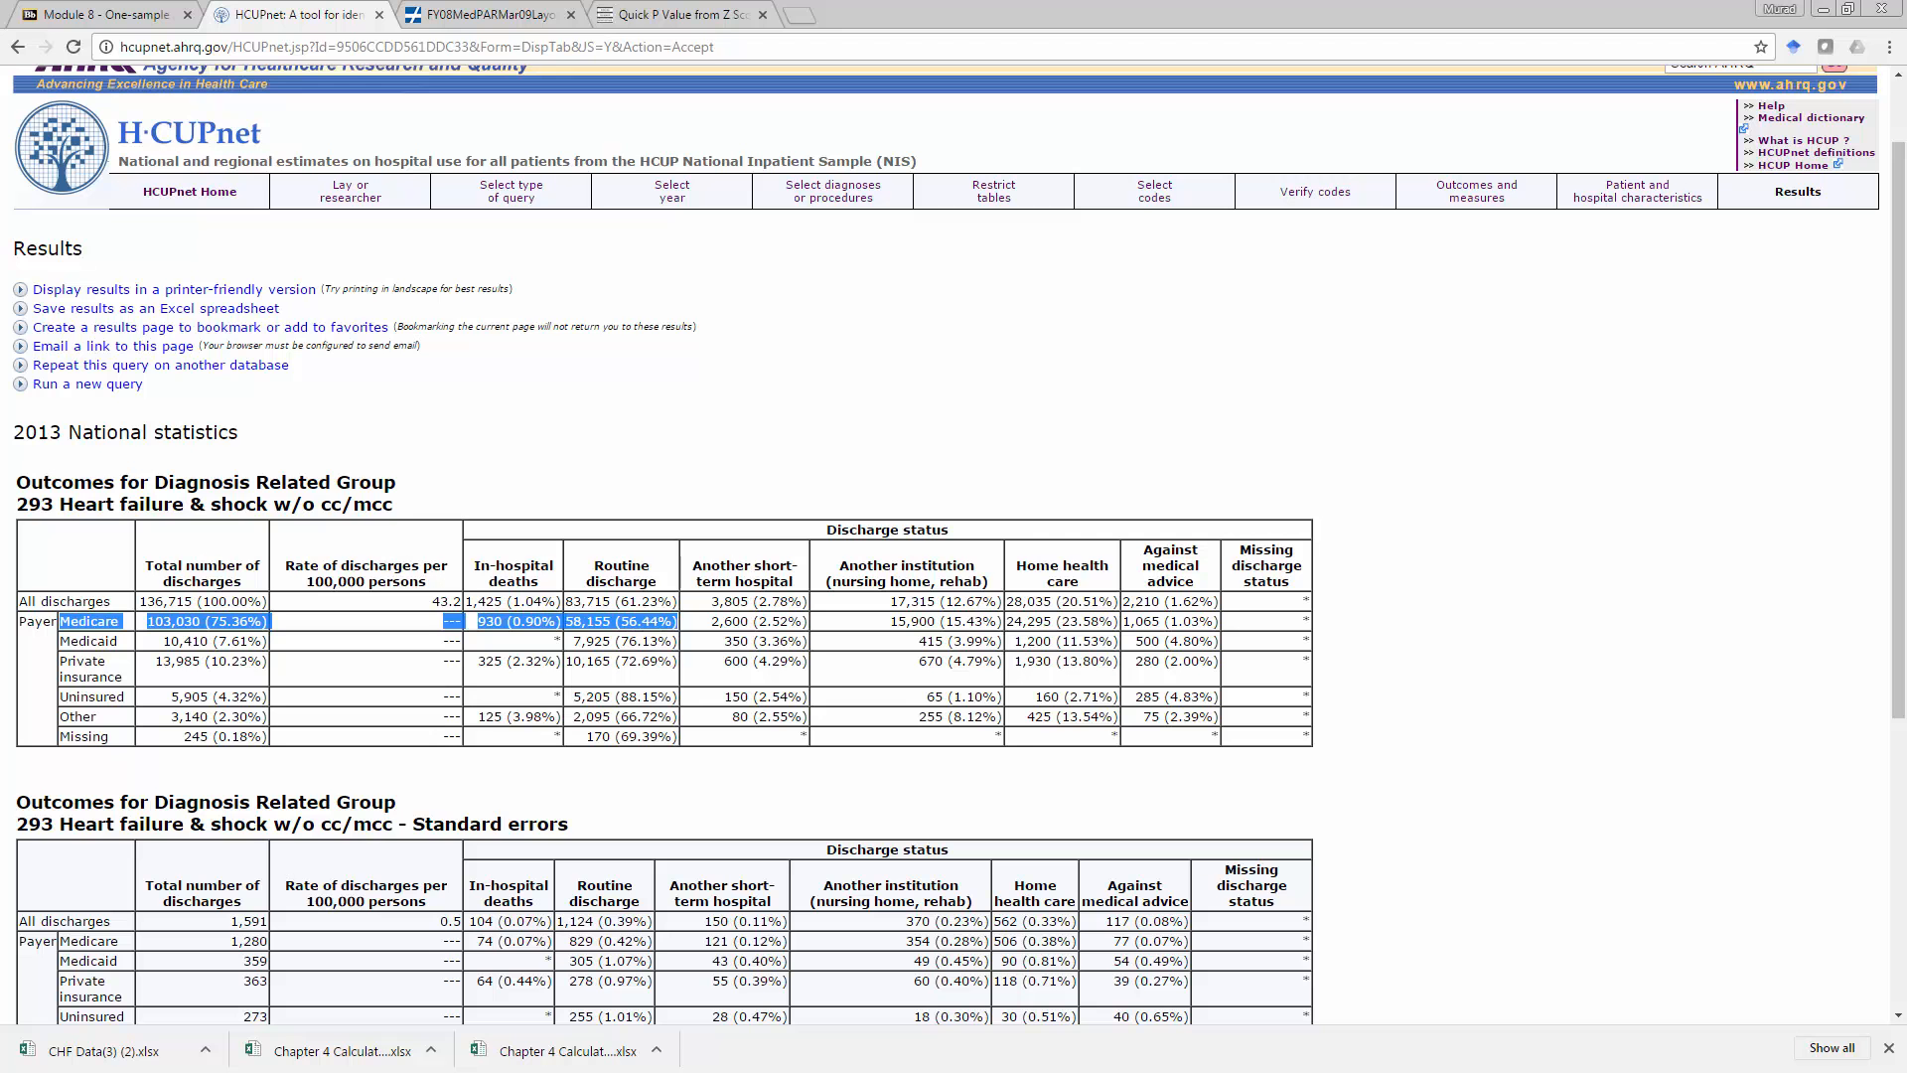
# Return to the In-class Exercise slide in PowerPoint and review the routine discharge rate tasks.
pyautogui.hotkey('alt', 'Tab')
pyautogui.hotkey('alt', 'Tab')
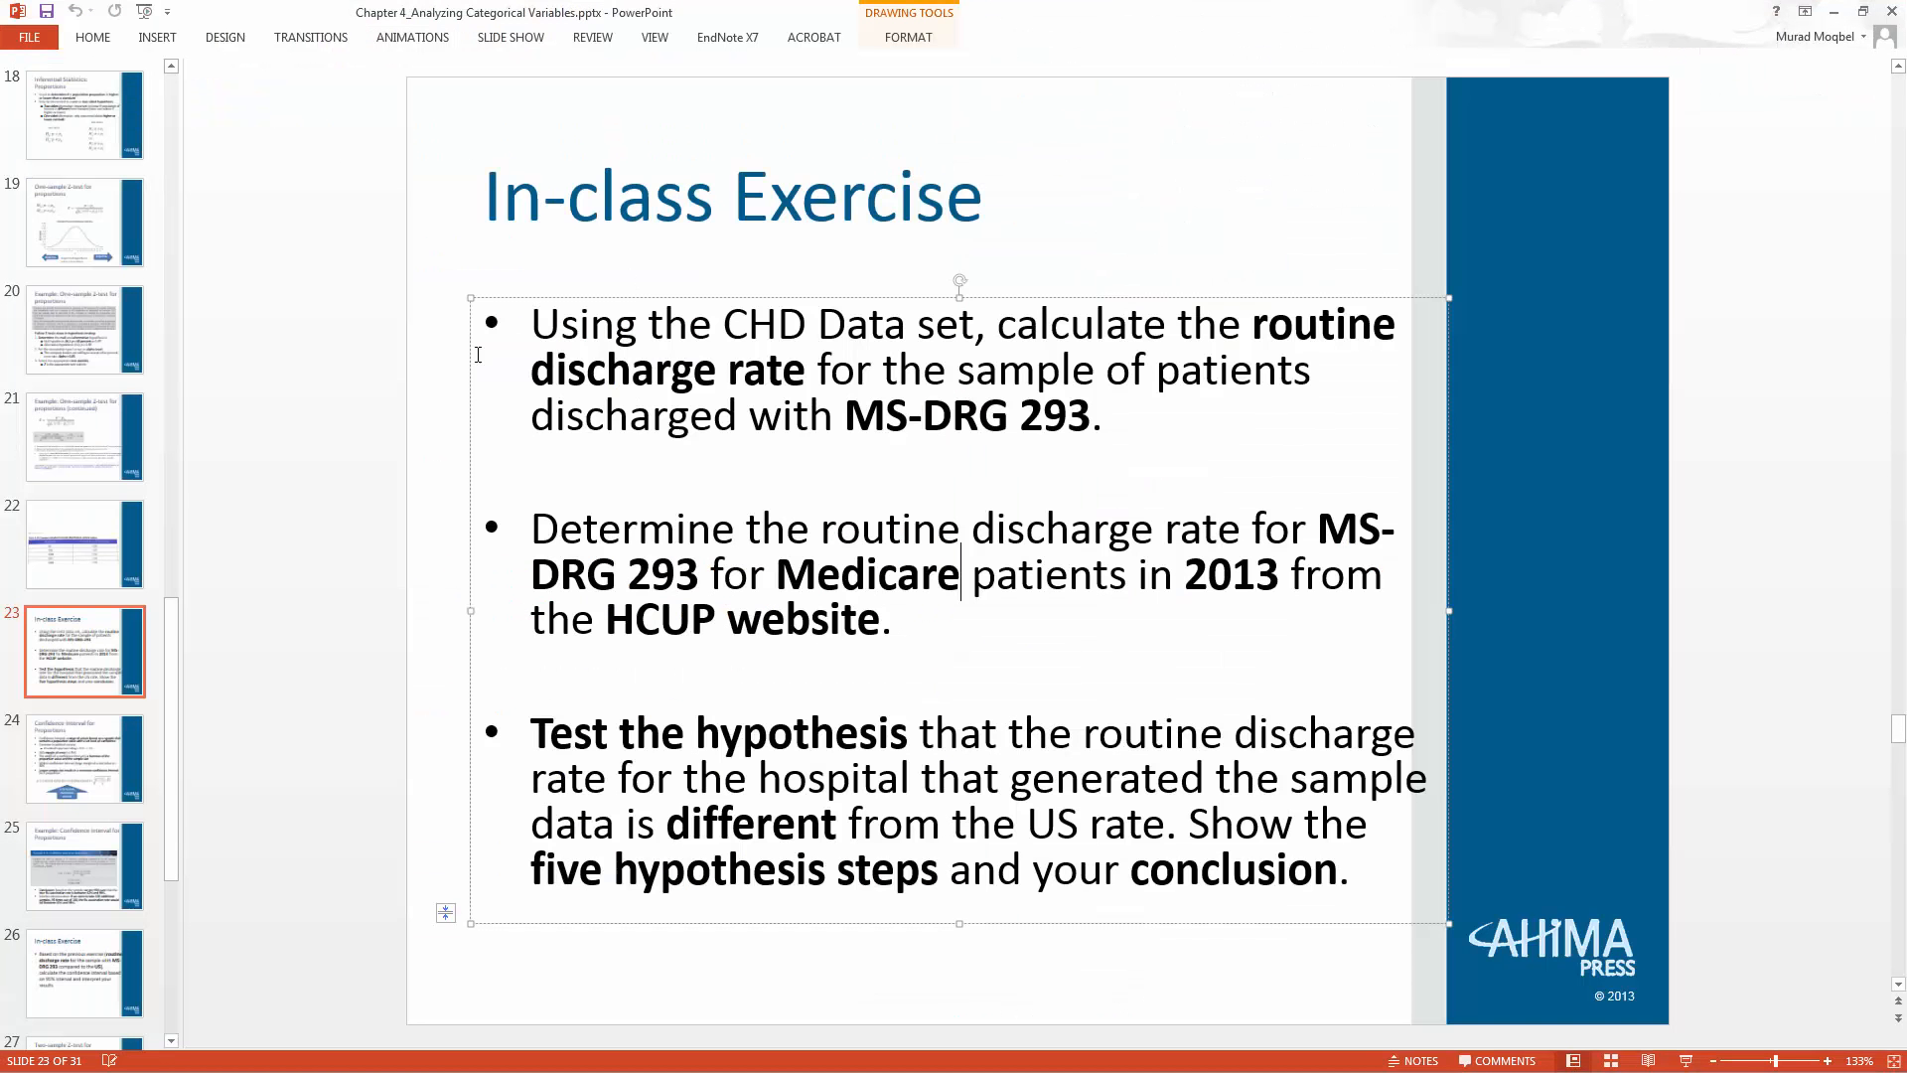
pyautogui.click(533, 326)
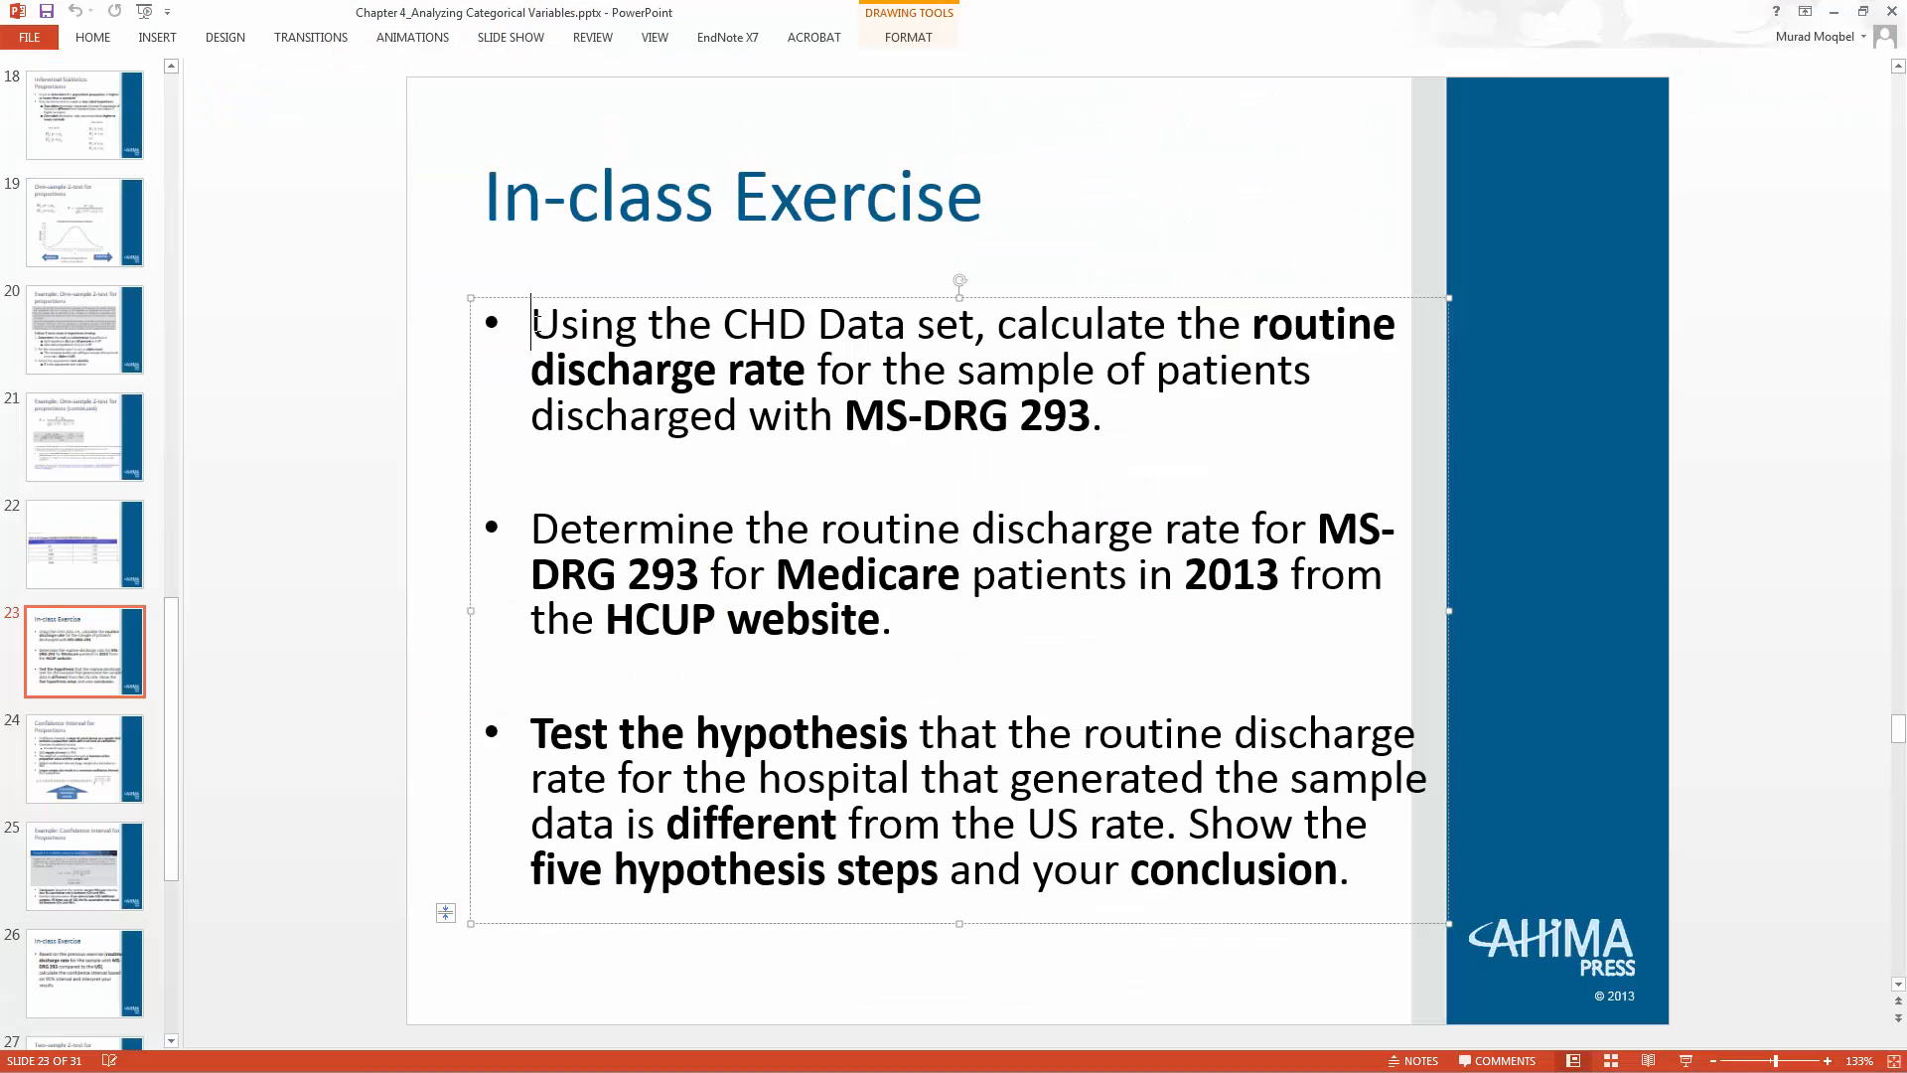
pyautogui.click(543, 539)
pyautogui.click(361, 527)
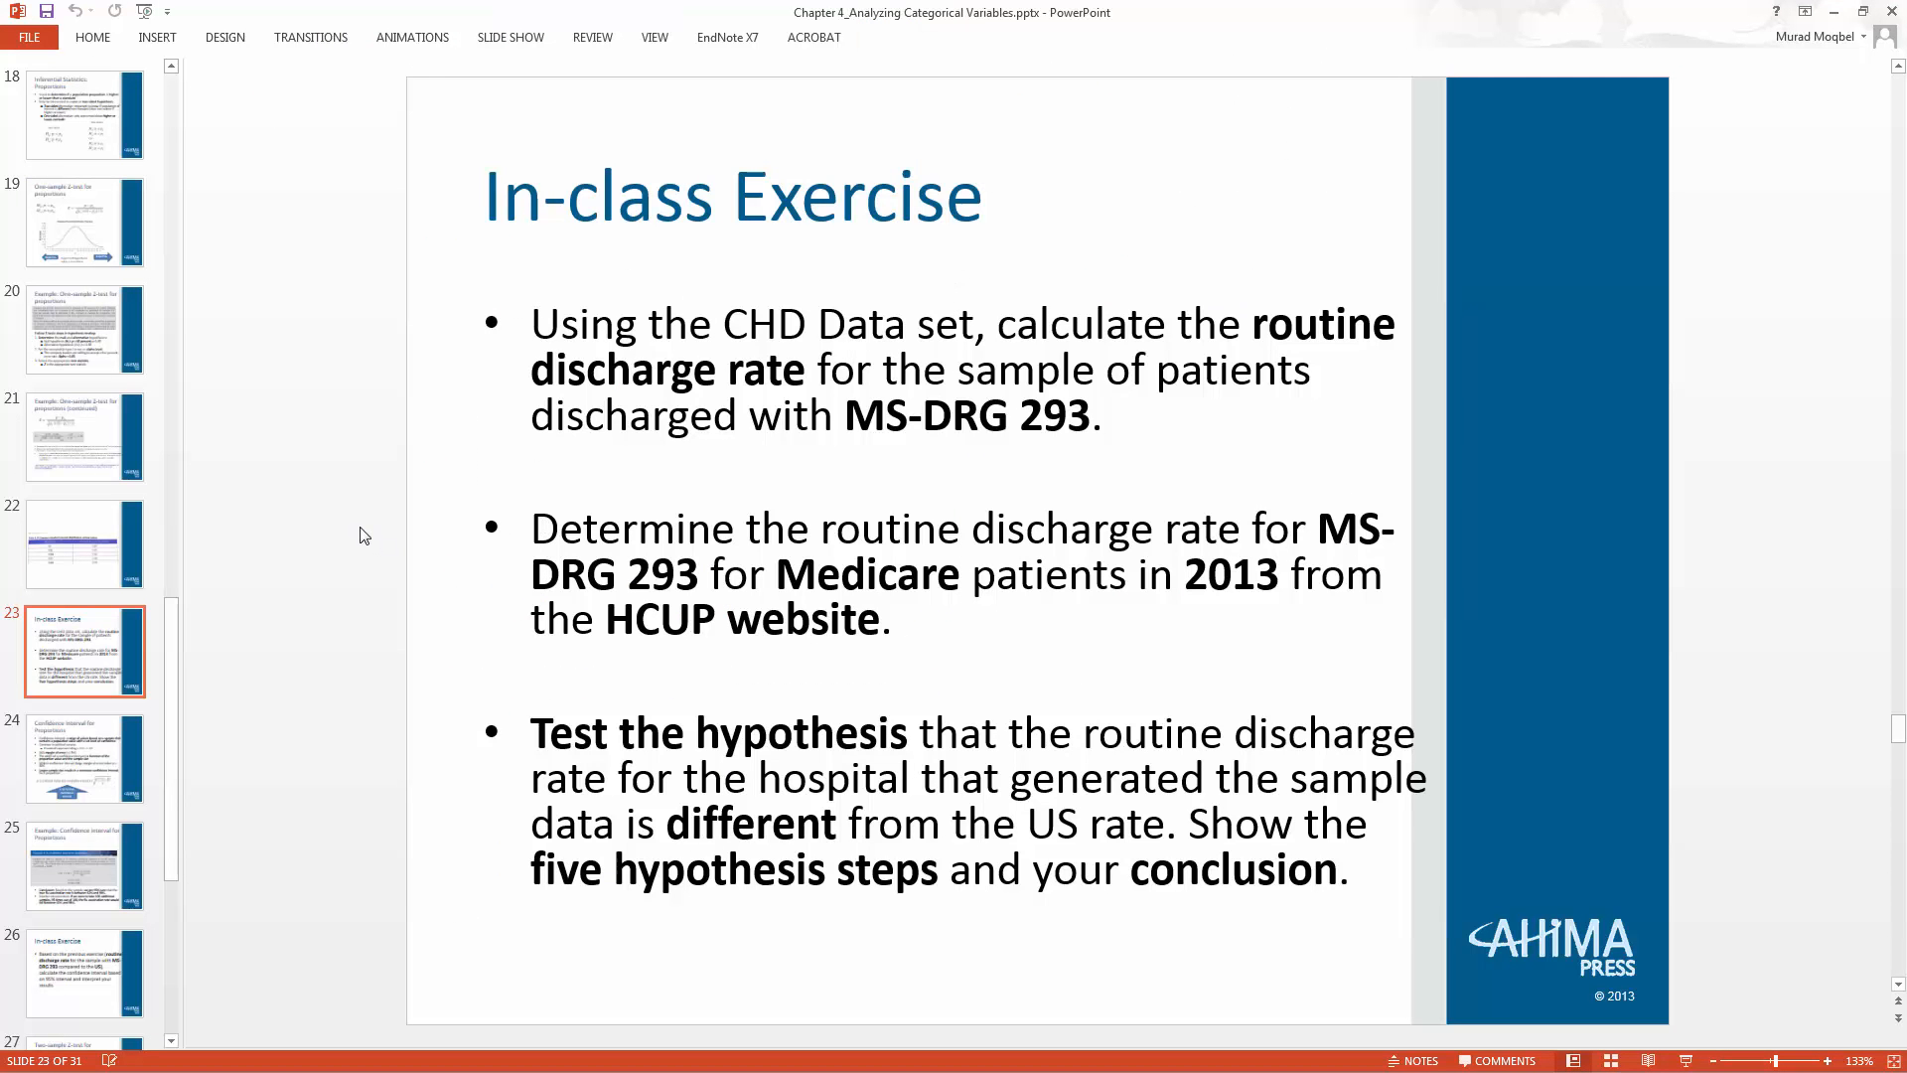
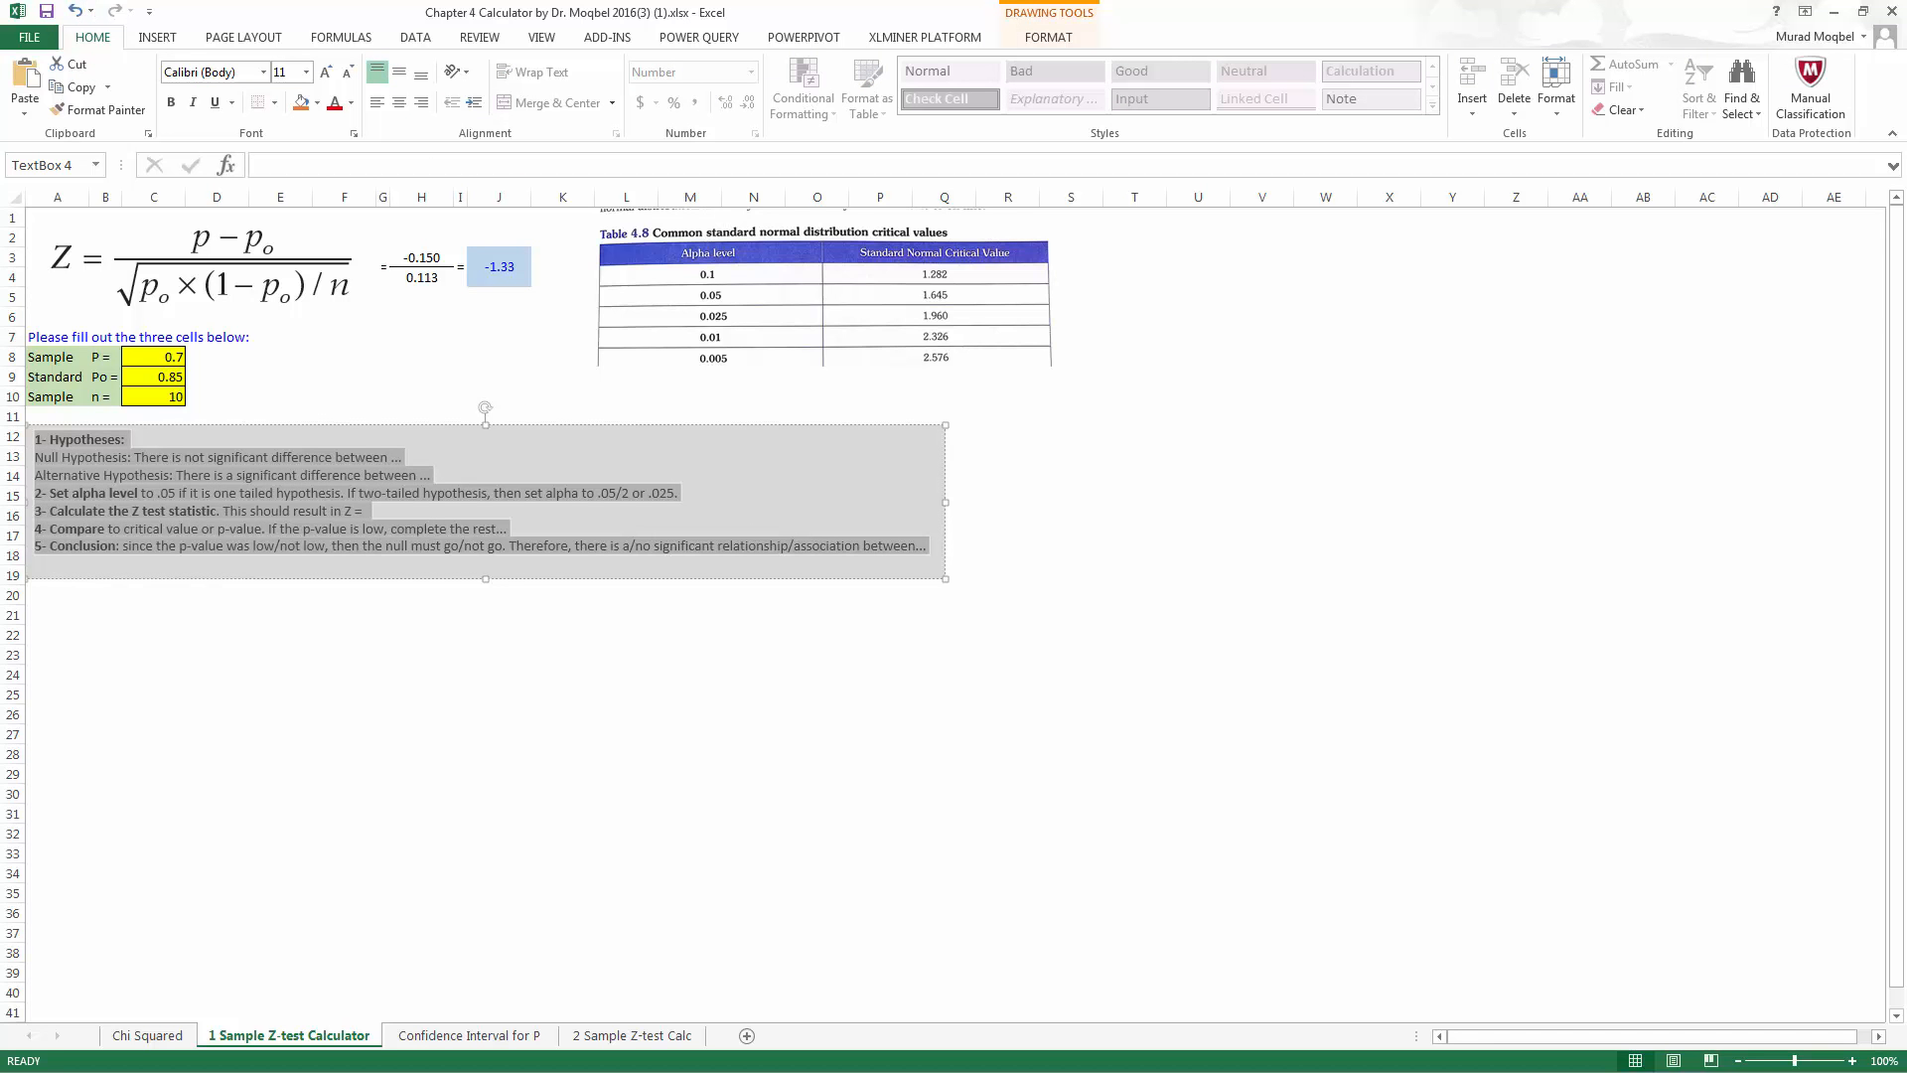
# Paste the five-step hypothesis template from the 1 Sample Z-test Calculator sheet into the blank Word document.
pyautogui.hotkey('alt', 'Tab')
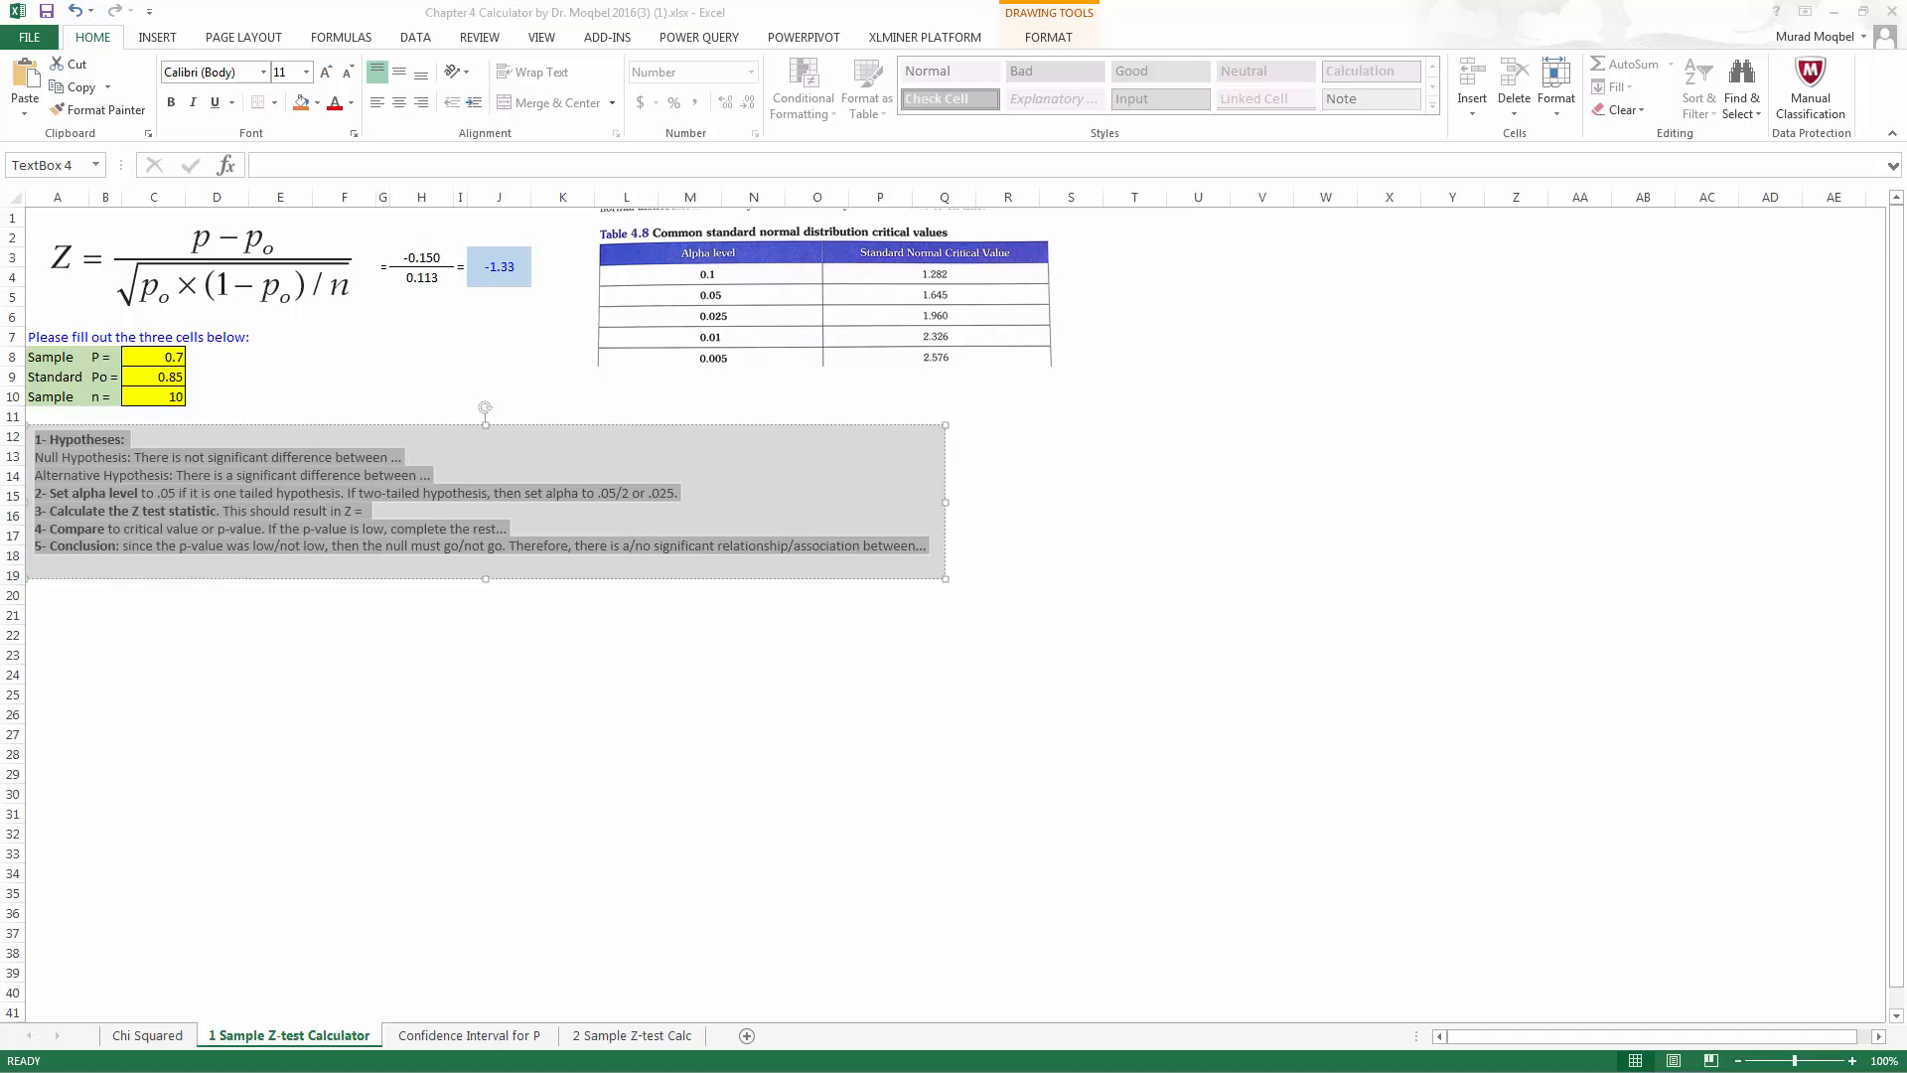
pyautogui.moveTo(451, 10); pyautogui.dragTo(1069, 0)
pyautogui.write('1- Hypotheses: Null Hypothesis: There is not significant difference between ... Alternative Hypothesis: There is a significant difference between ... 2- Set alpha level to .05 if it is one tailed hypothesis. If two-tailed hypothesis, then set alpha to .05/2 or .025. 3- Calculate the Z test statistic. This should result in Z = 4- Compare to critical value or p-value. If the p-value is low, complete the rest... 5- Conclusion: since the p-value was low/not low, then the null must go/not go. Therefore, there is a/no significant relationship/association between...')
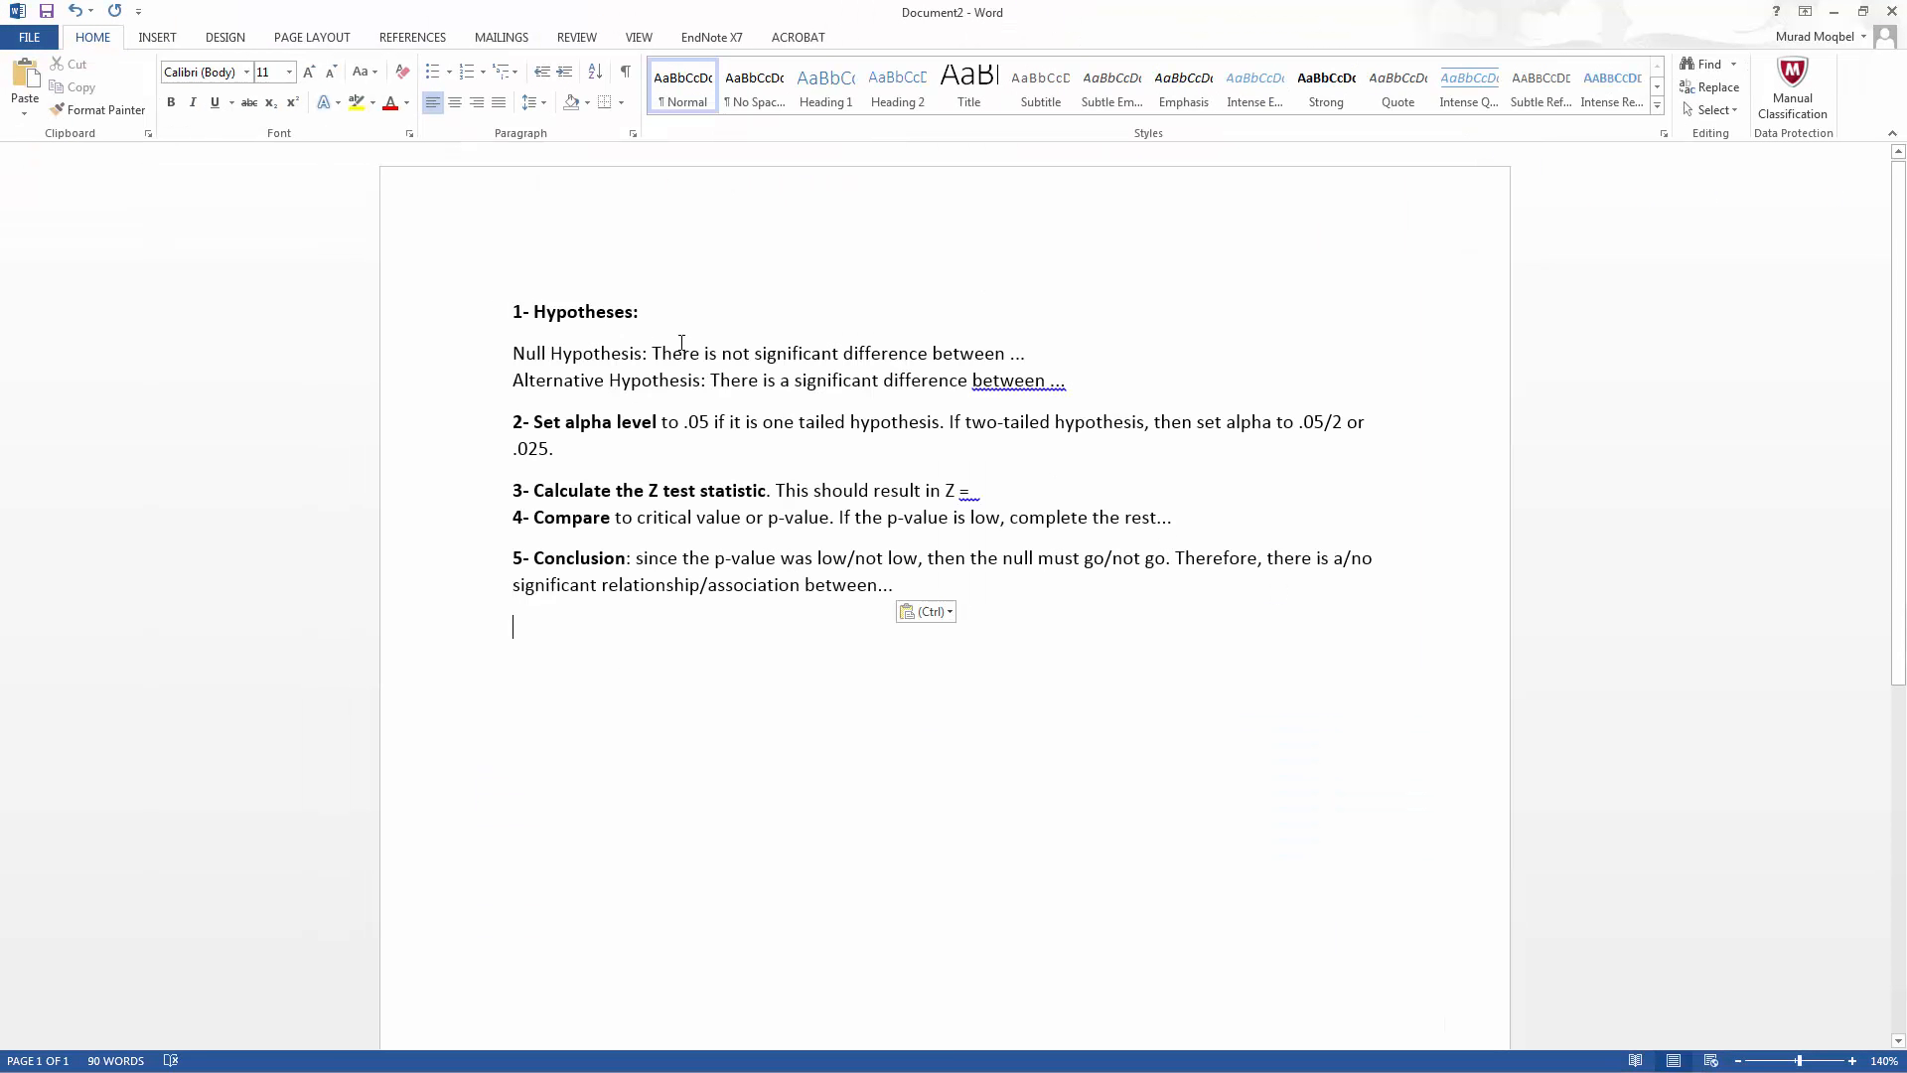
# Complete the null hypothesis as "There is no significant difference between routine discharge rate for the sample and routine discharge rate for the standard. H0: p =".
pyautogui.click(750, 354)
pyautogui.press('BackSpace')
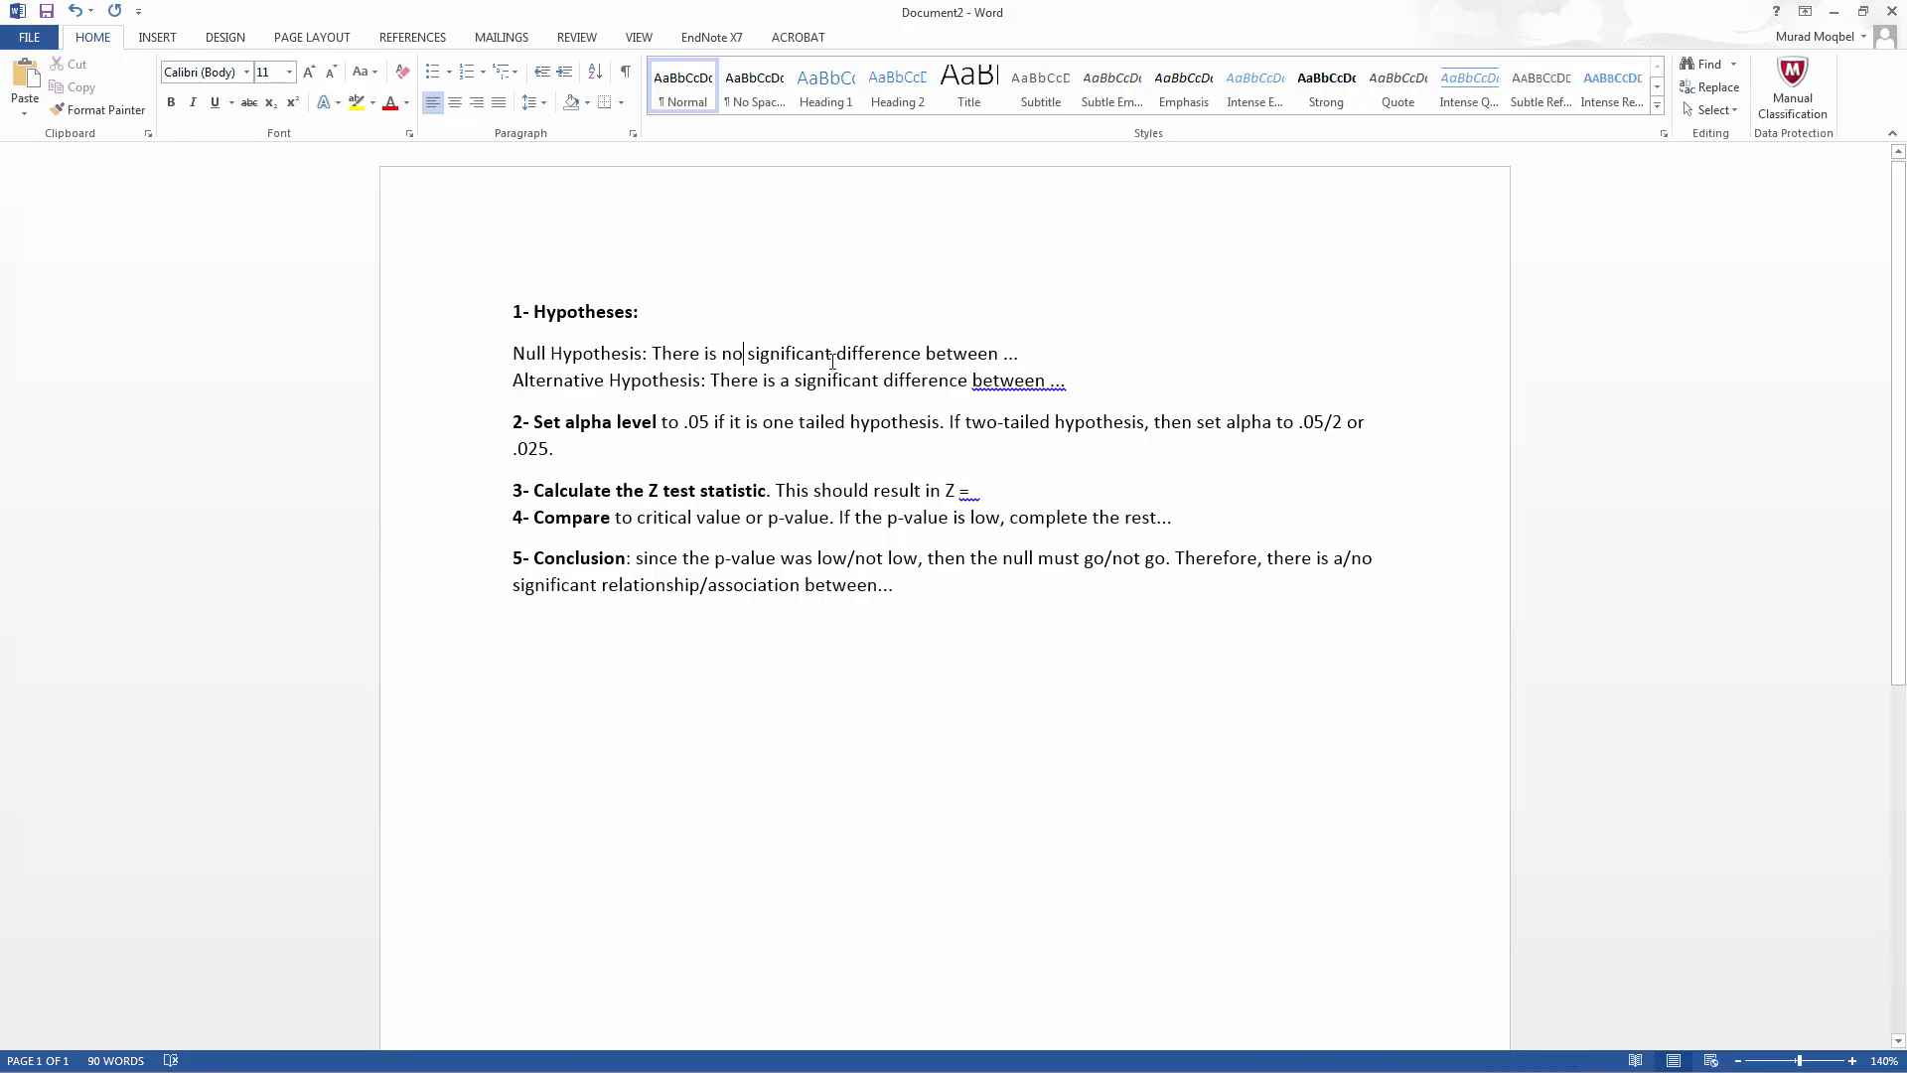
pyautogui.moveTo(1018, 356); pyautogui.dragTo(1006, 357)
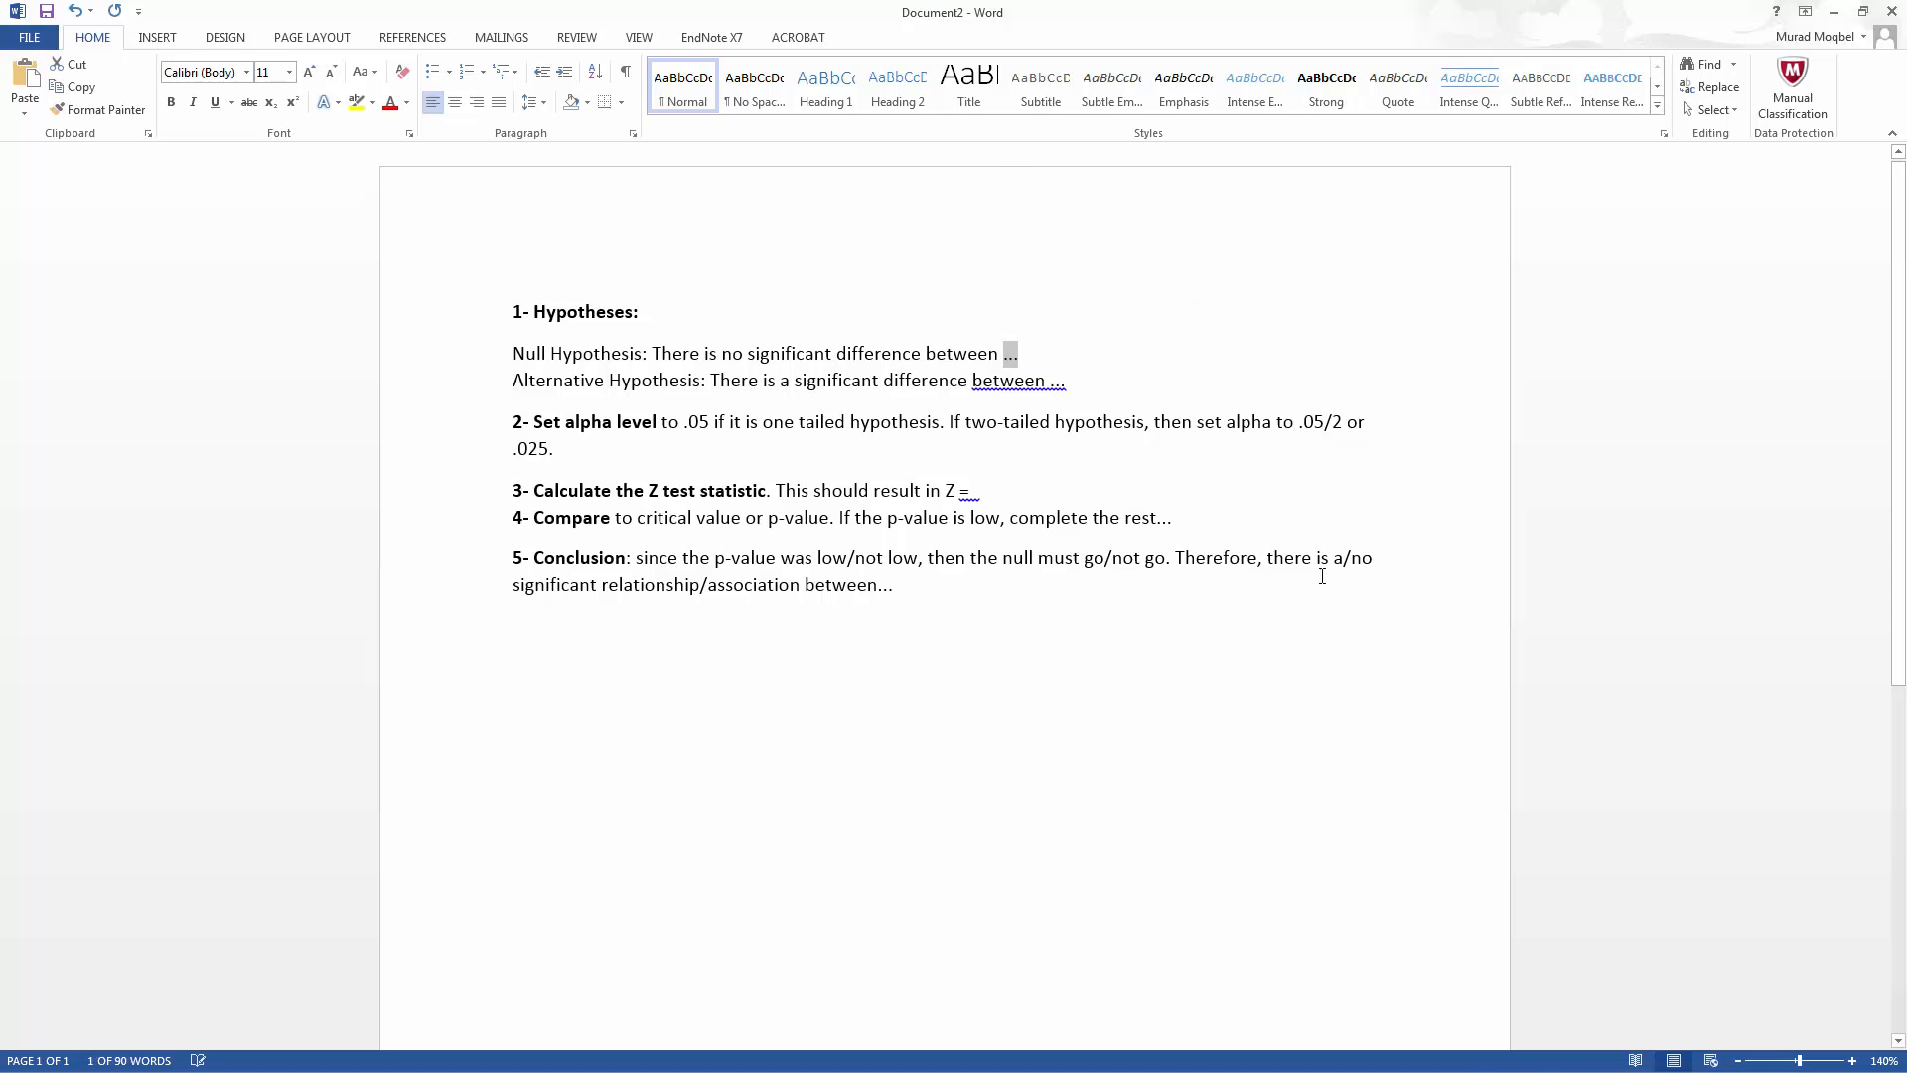
pyautogui.write('routine ')
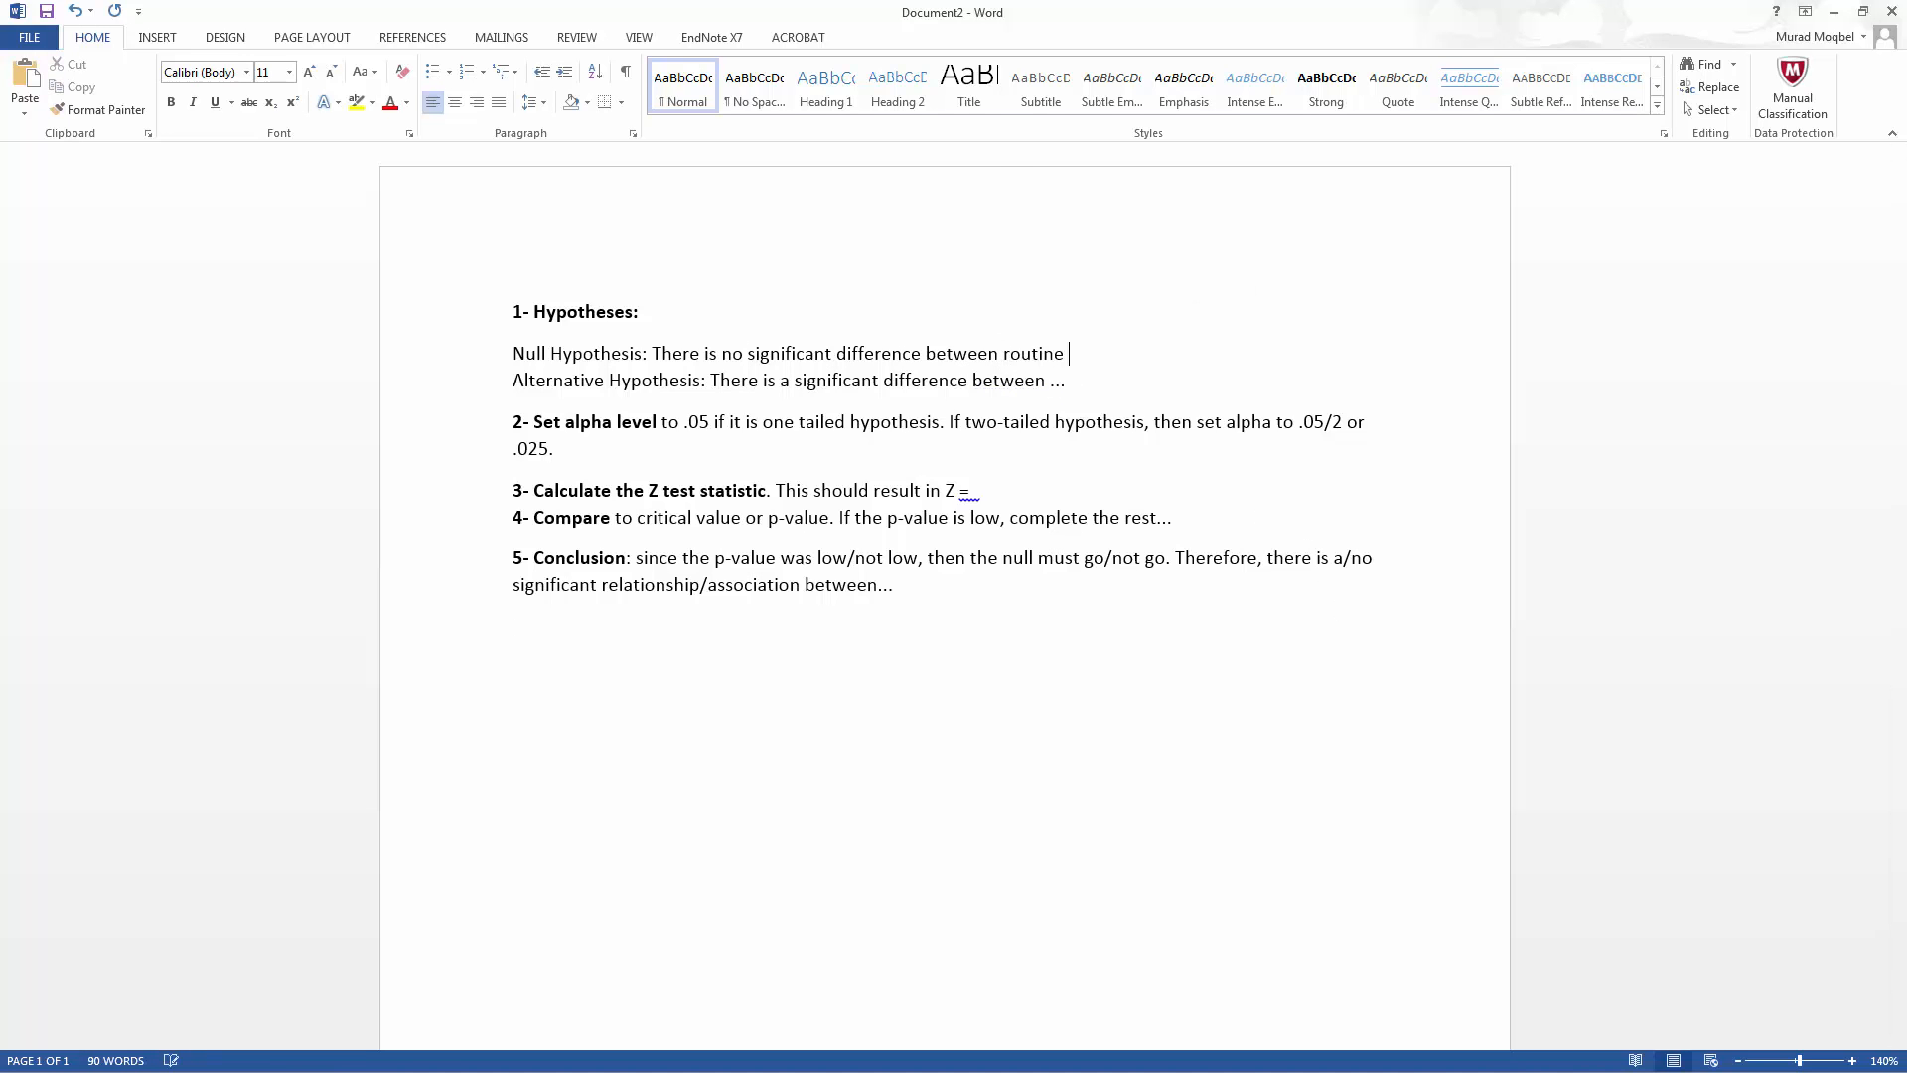
pyautogui.write('discharge rate for the same')
pyautogui.press('BackSpace')
pyautogui.press('BackSpace')
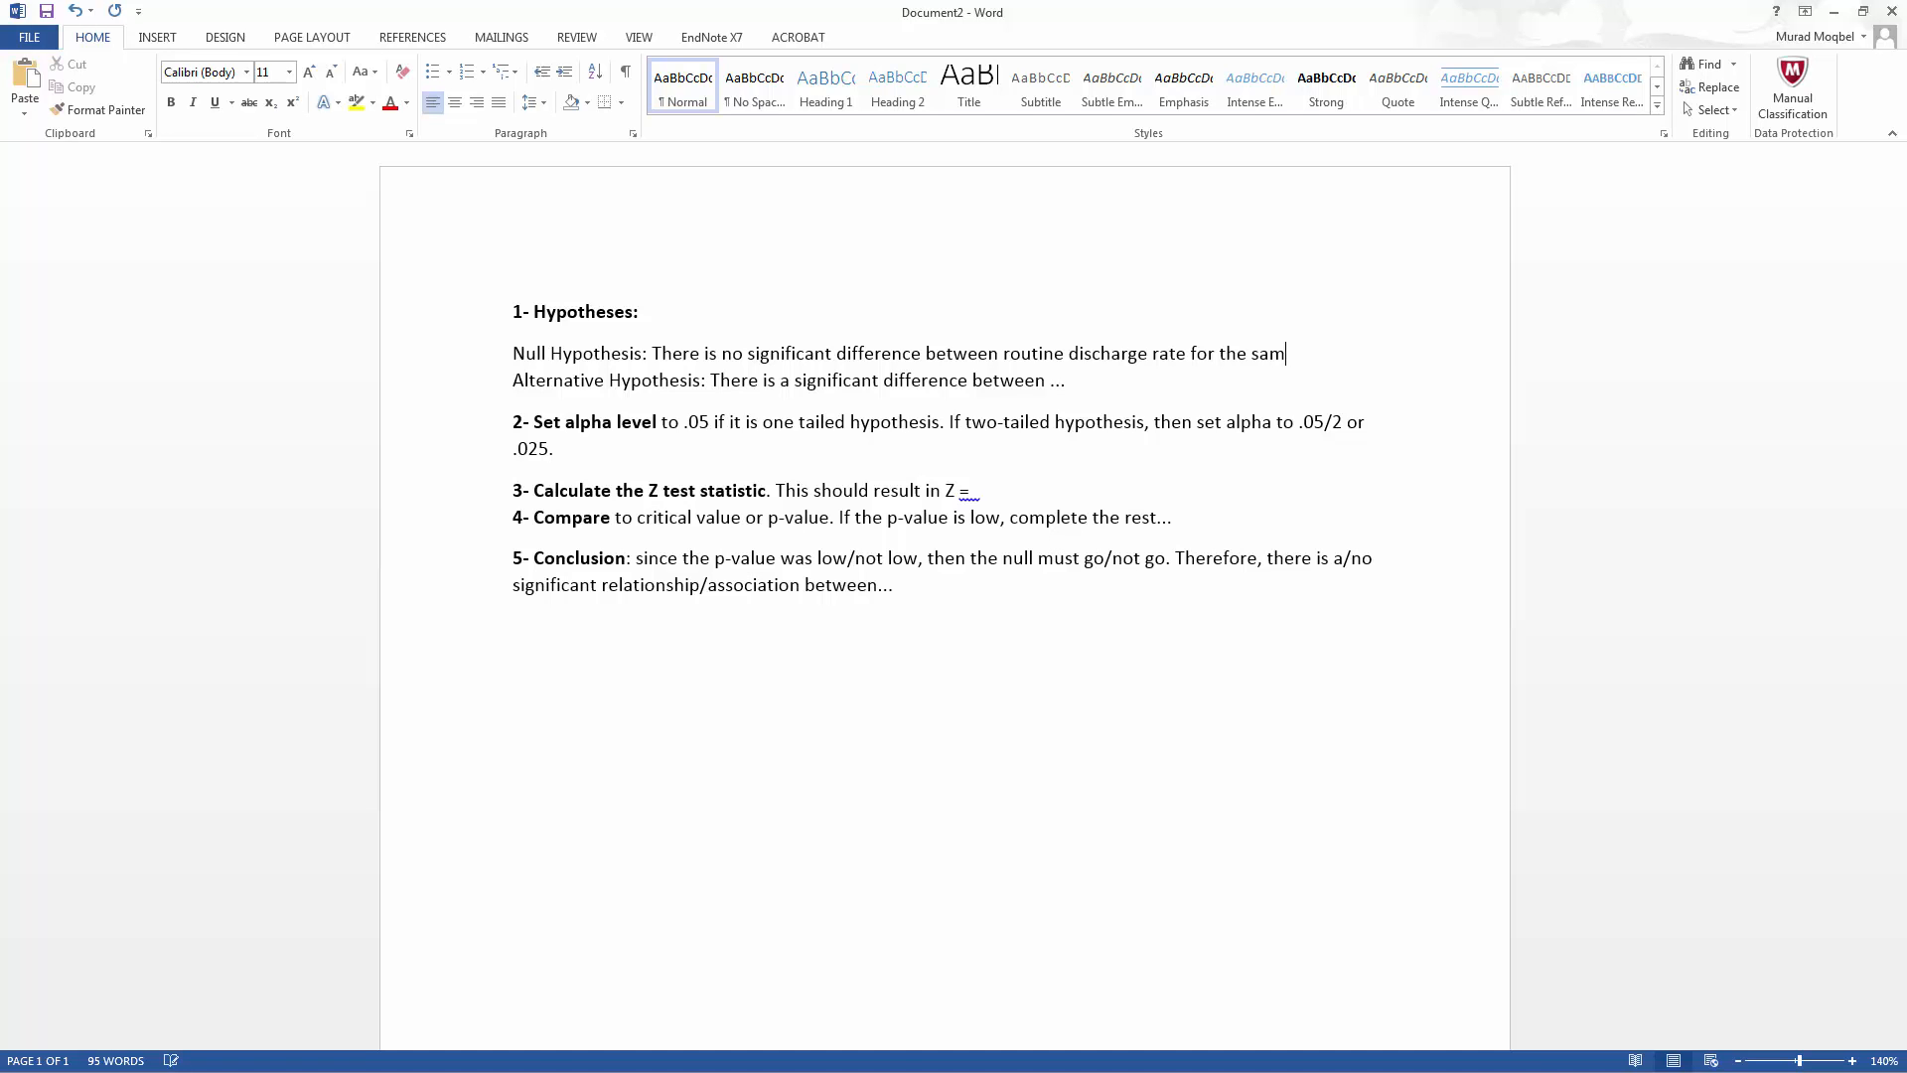
pyautogui.write('ple and routine s')
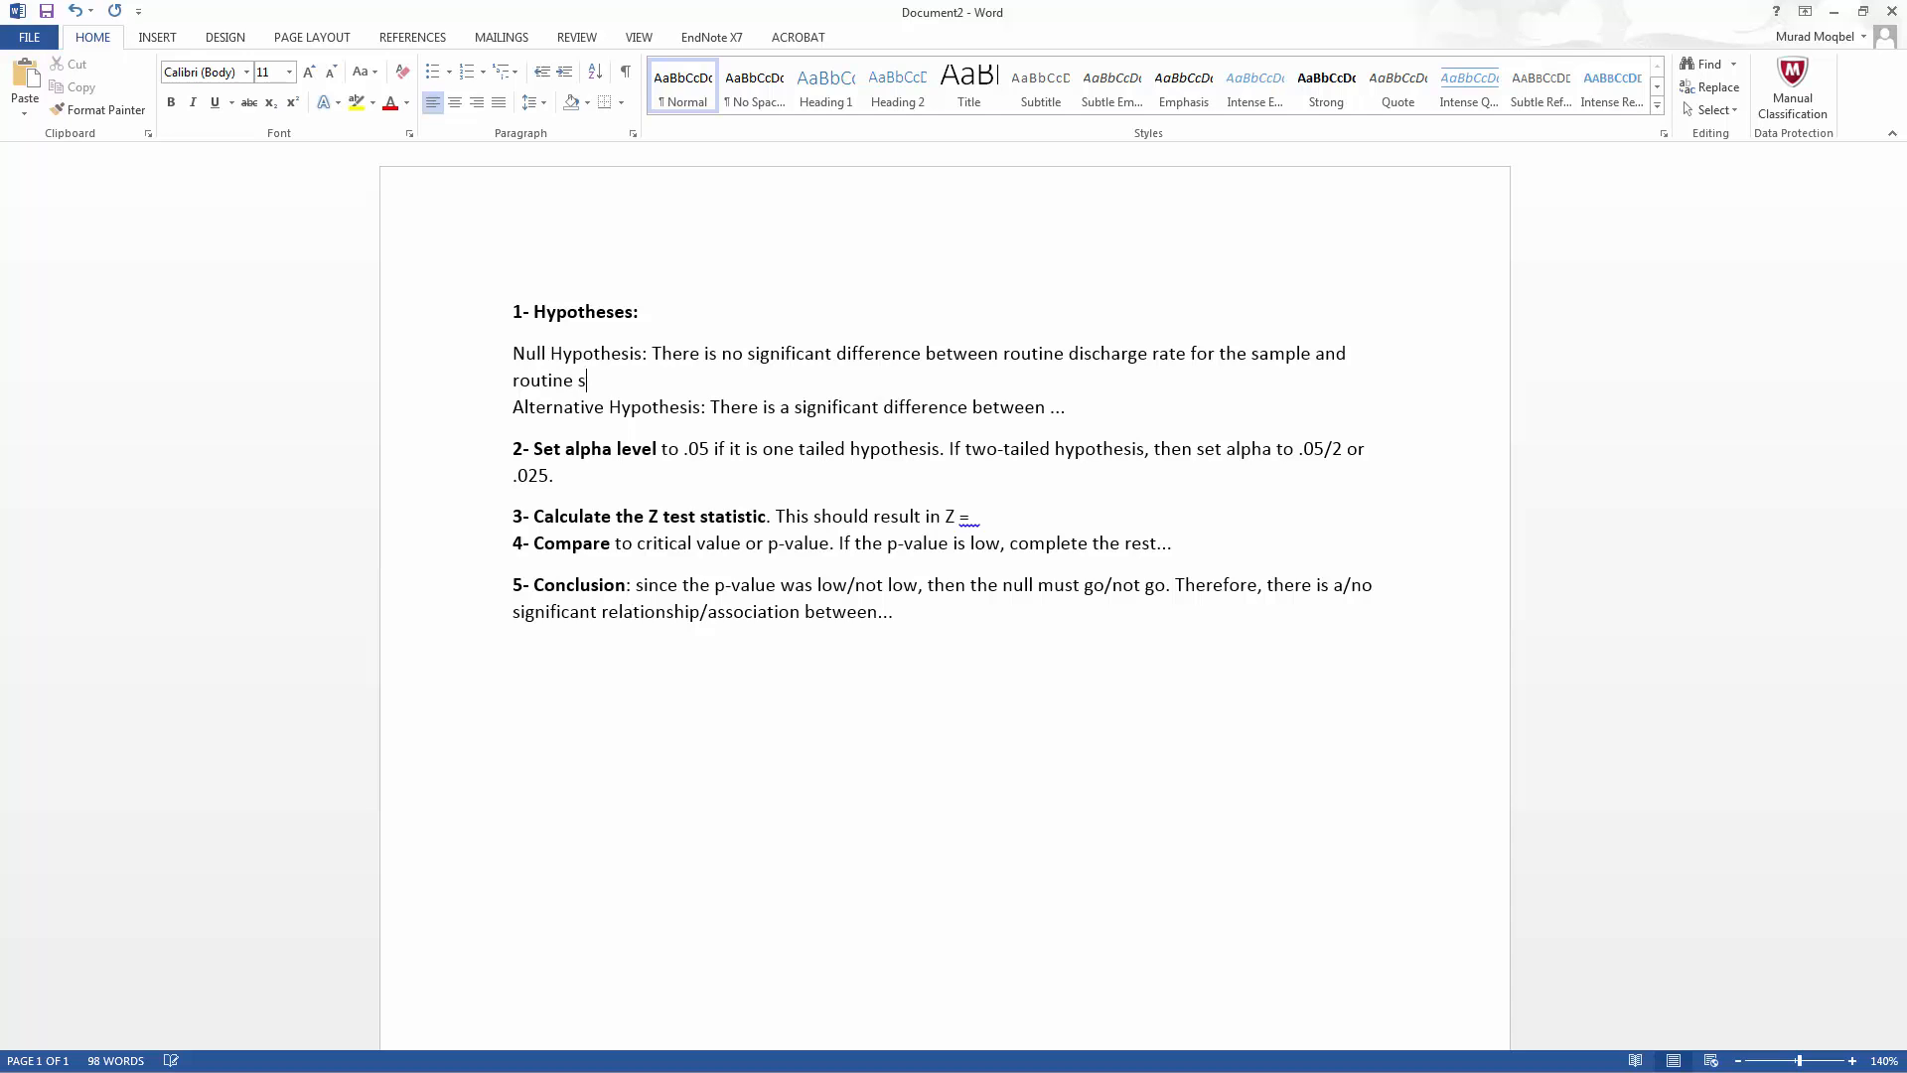
pyautogui.press('BackSpace')
pyautogui.write('discharge rate for the ')
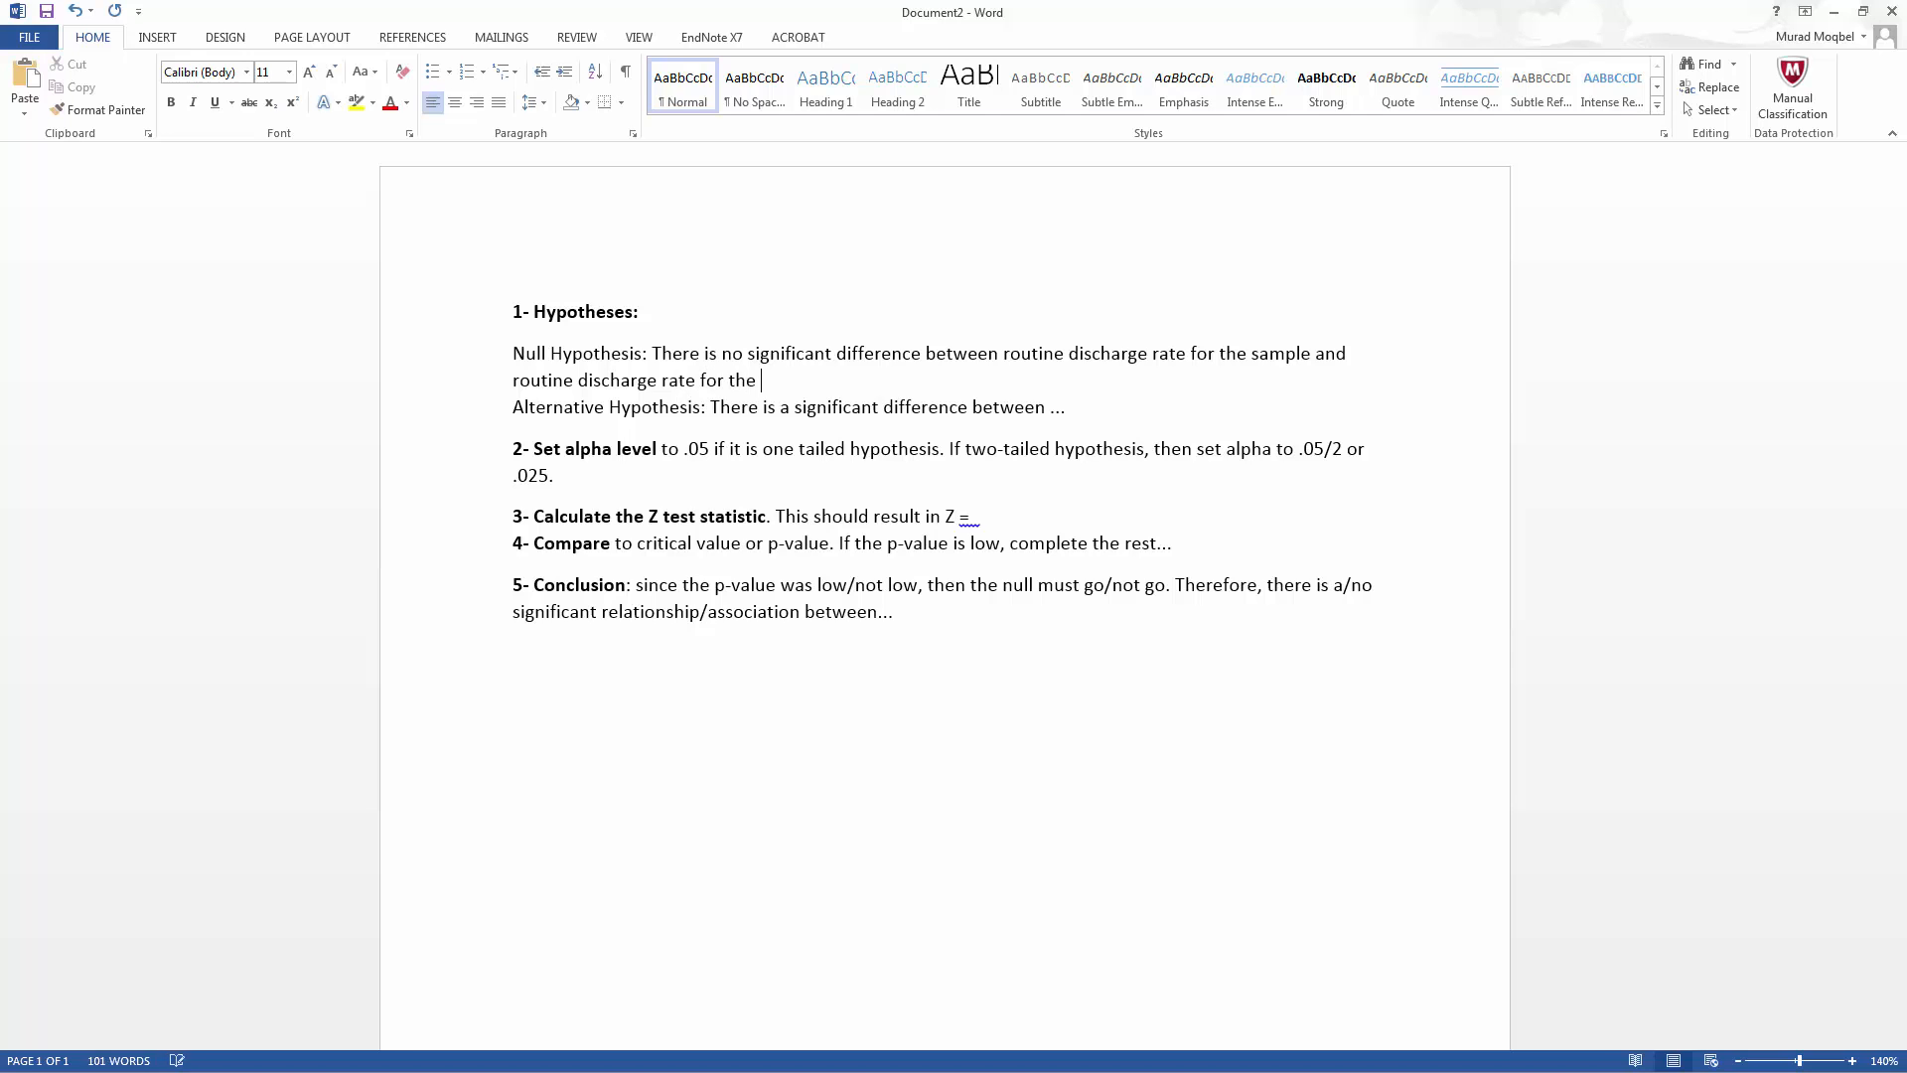
pyautogui.write('standard. H0: p =')
# Take the Medicare routine discharge percentage from HCUPnet in Chrome and enter it as p = .5644 in the null hypothesis in Word.
pyautogui.moveTo(925, 13); pyautogui.dragTo(0, 567)
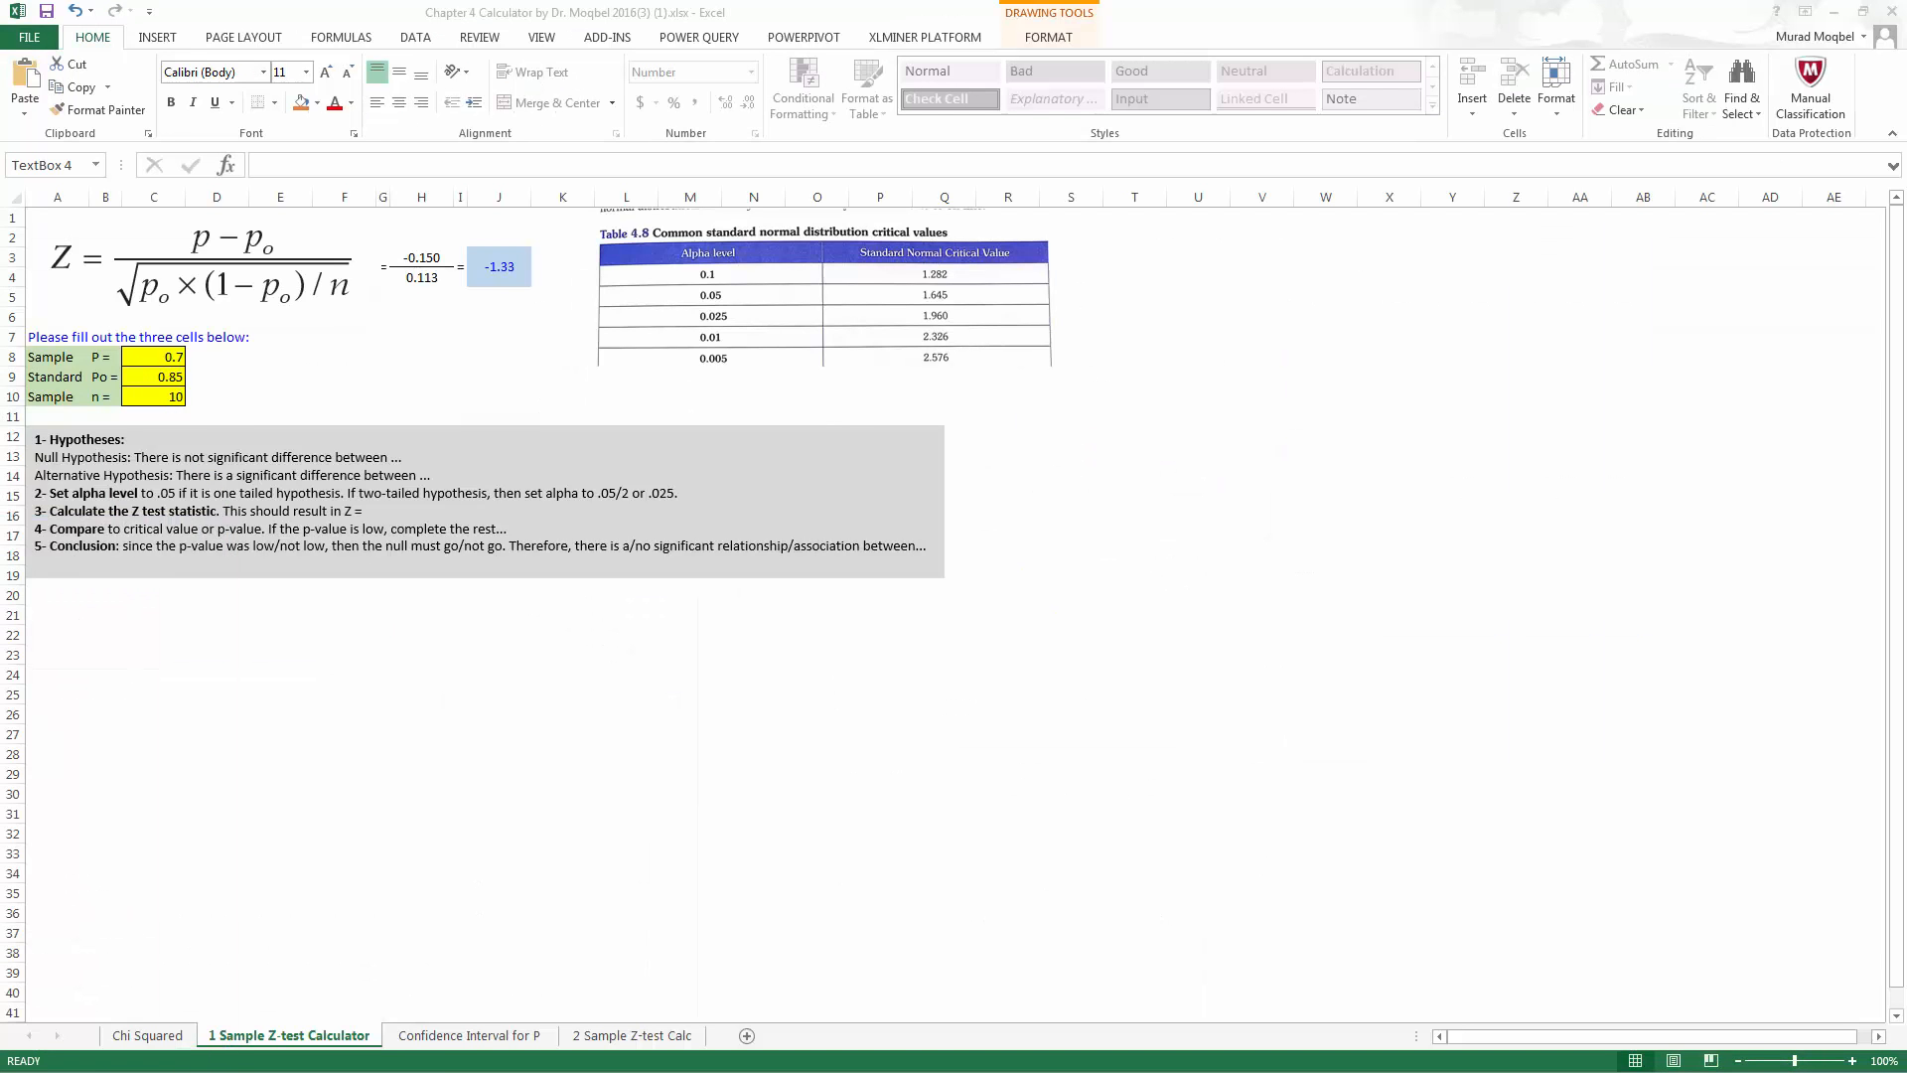
pyautogui.hotkey('alt', 'Tab')
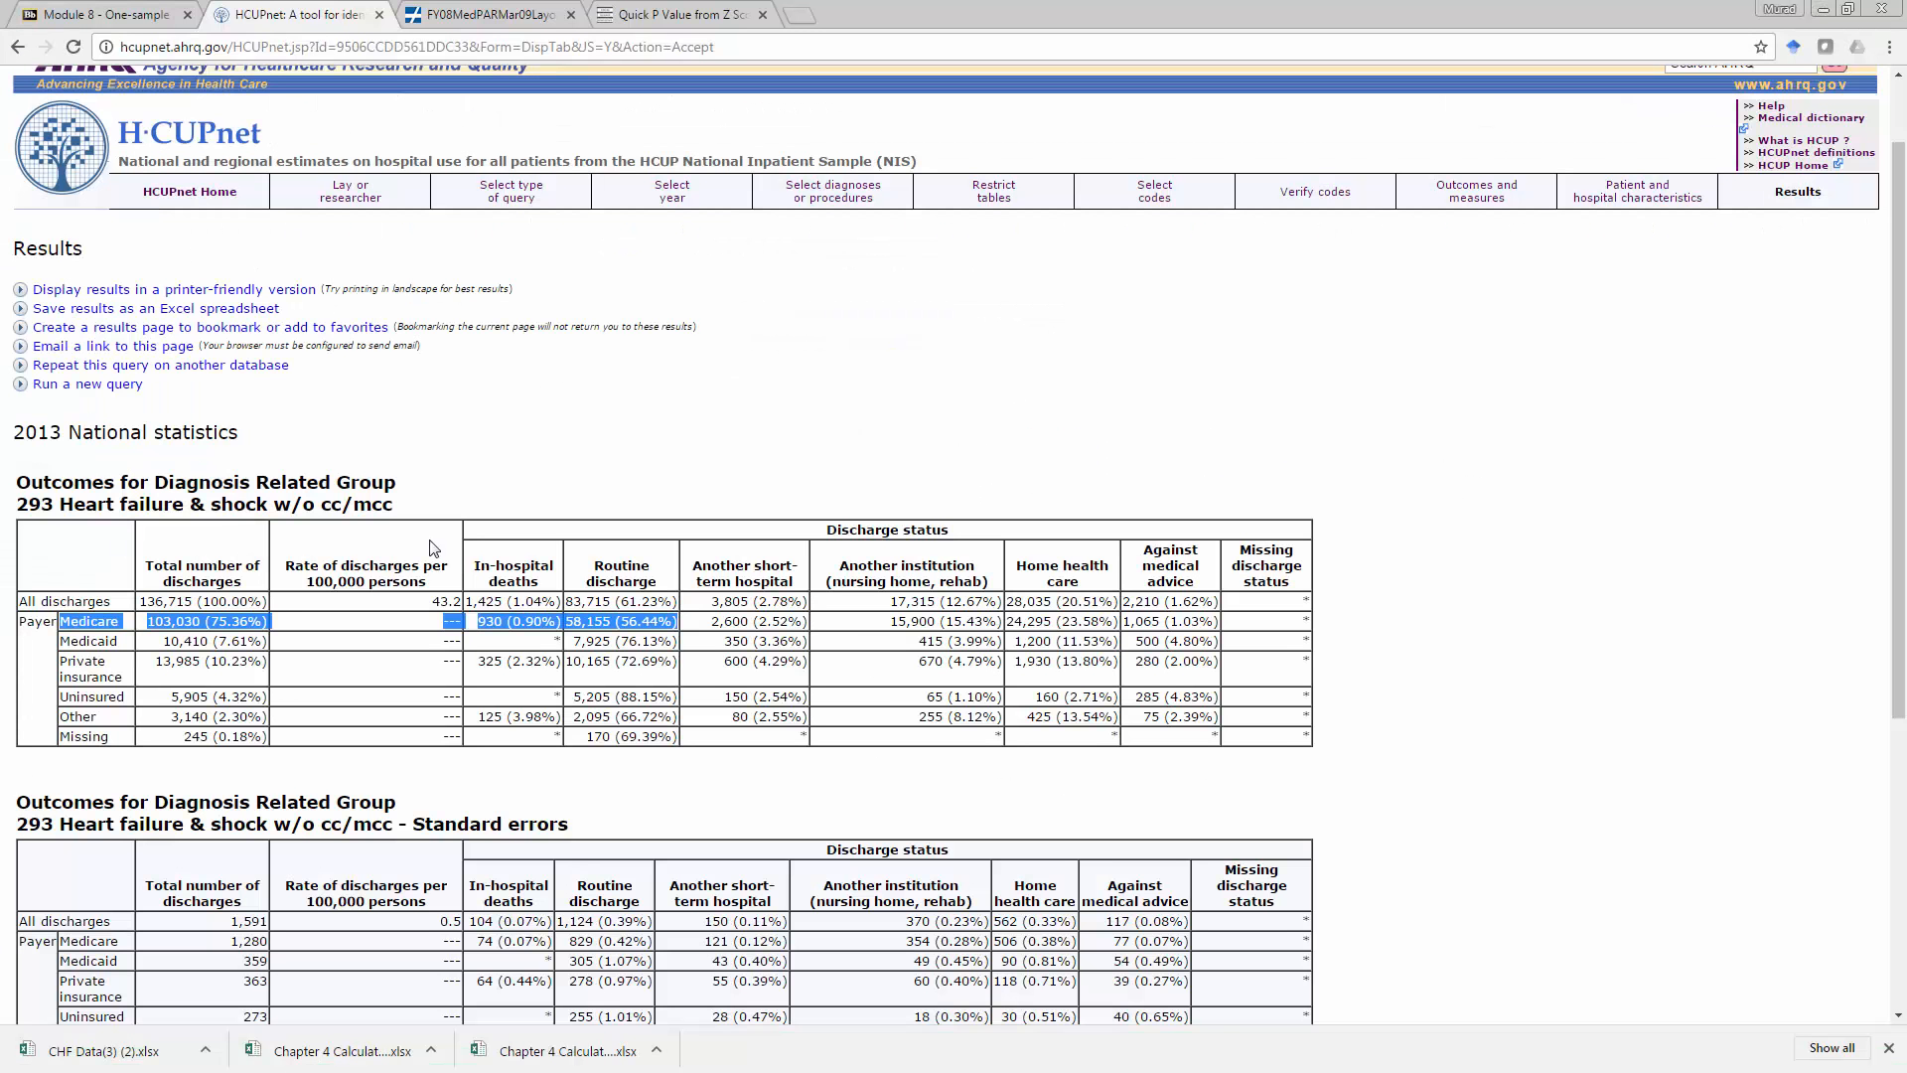
pyautogui.click(625, 622)
pyautogui.moveTo(625, 621); pyautogui.dragTo(657, 622)
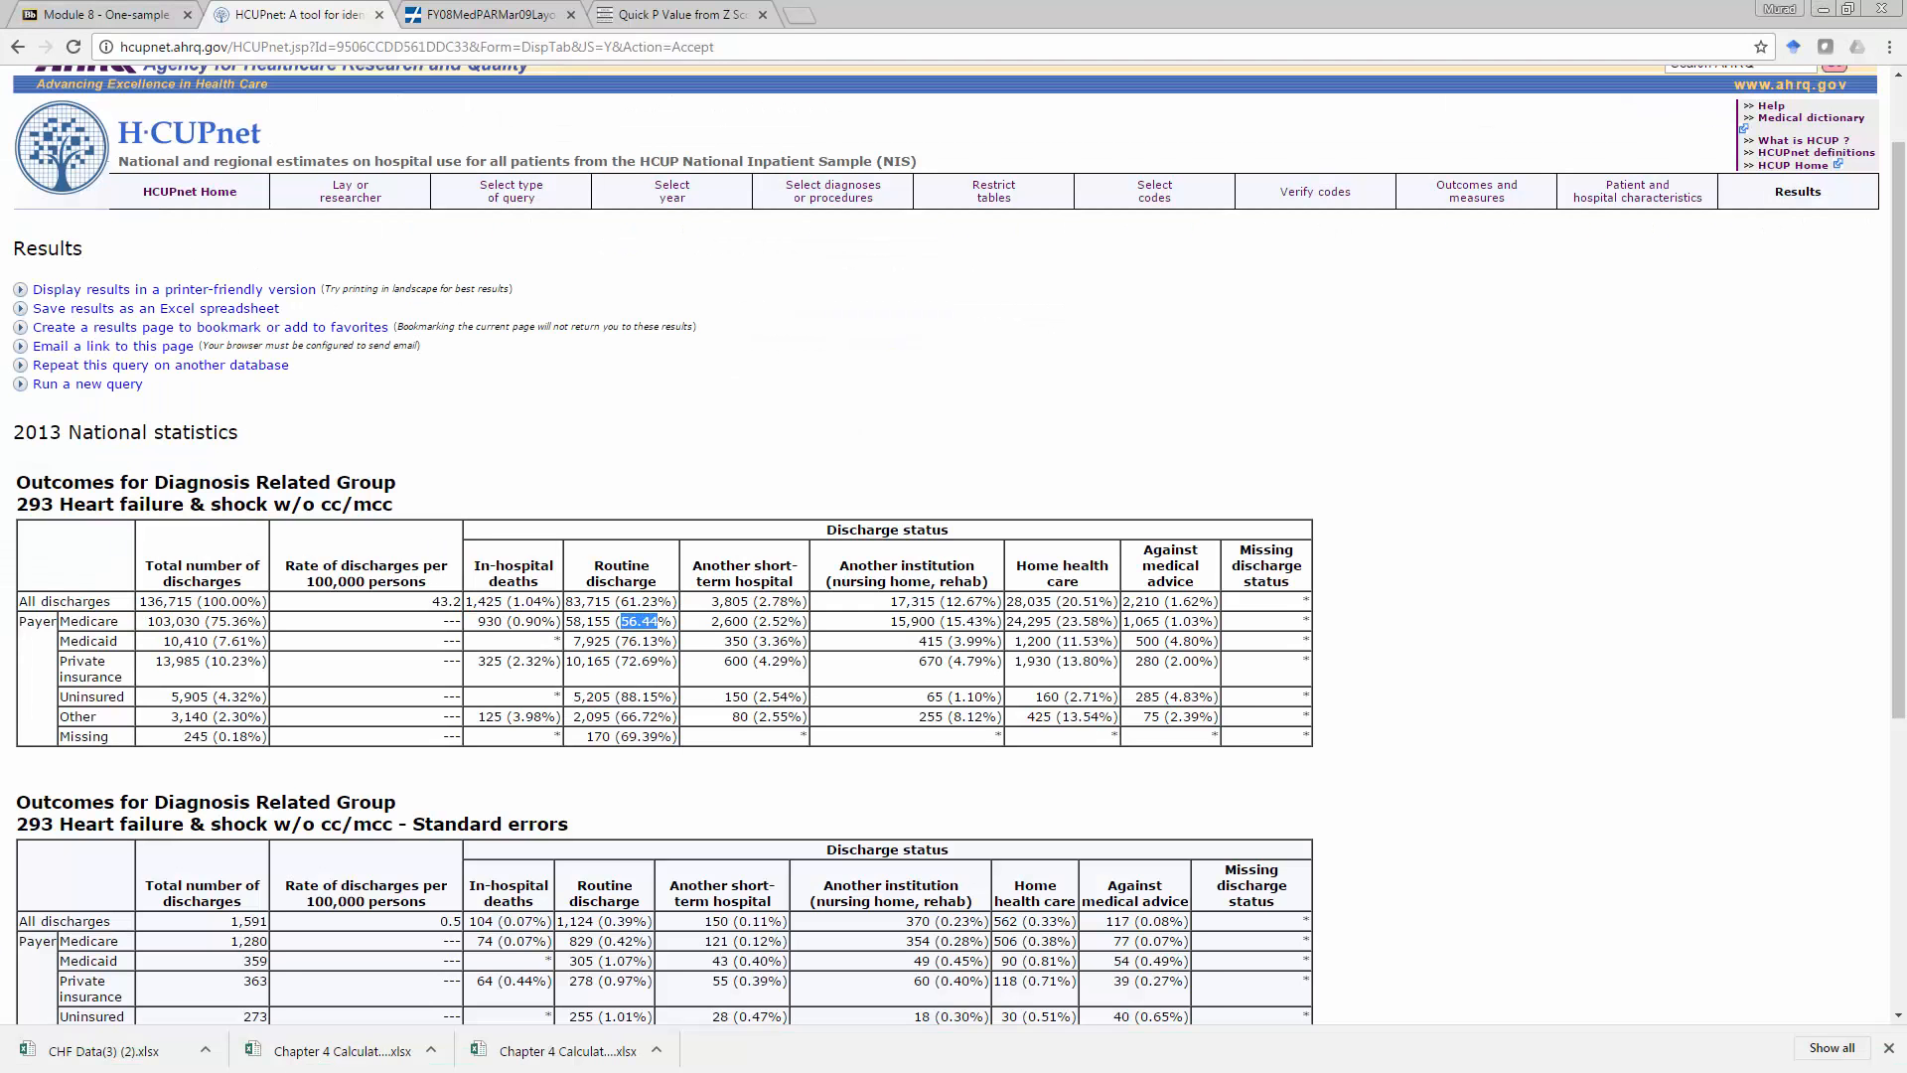
pyautogui.hotkey('alt', 'Tab')
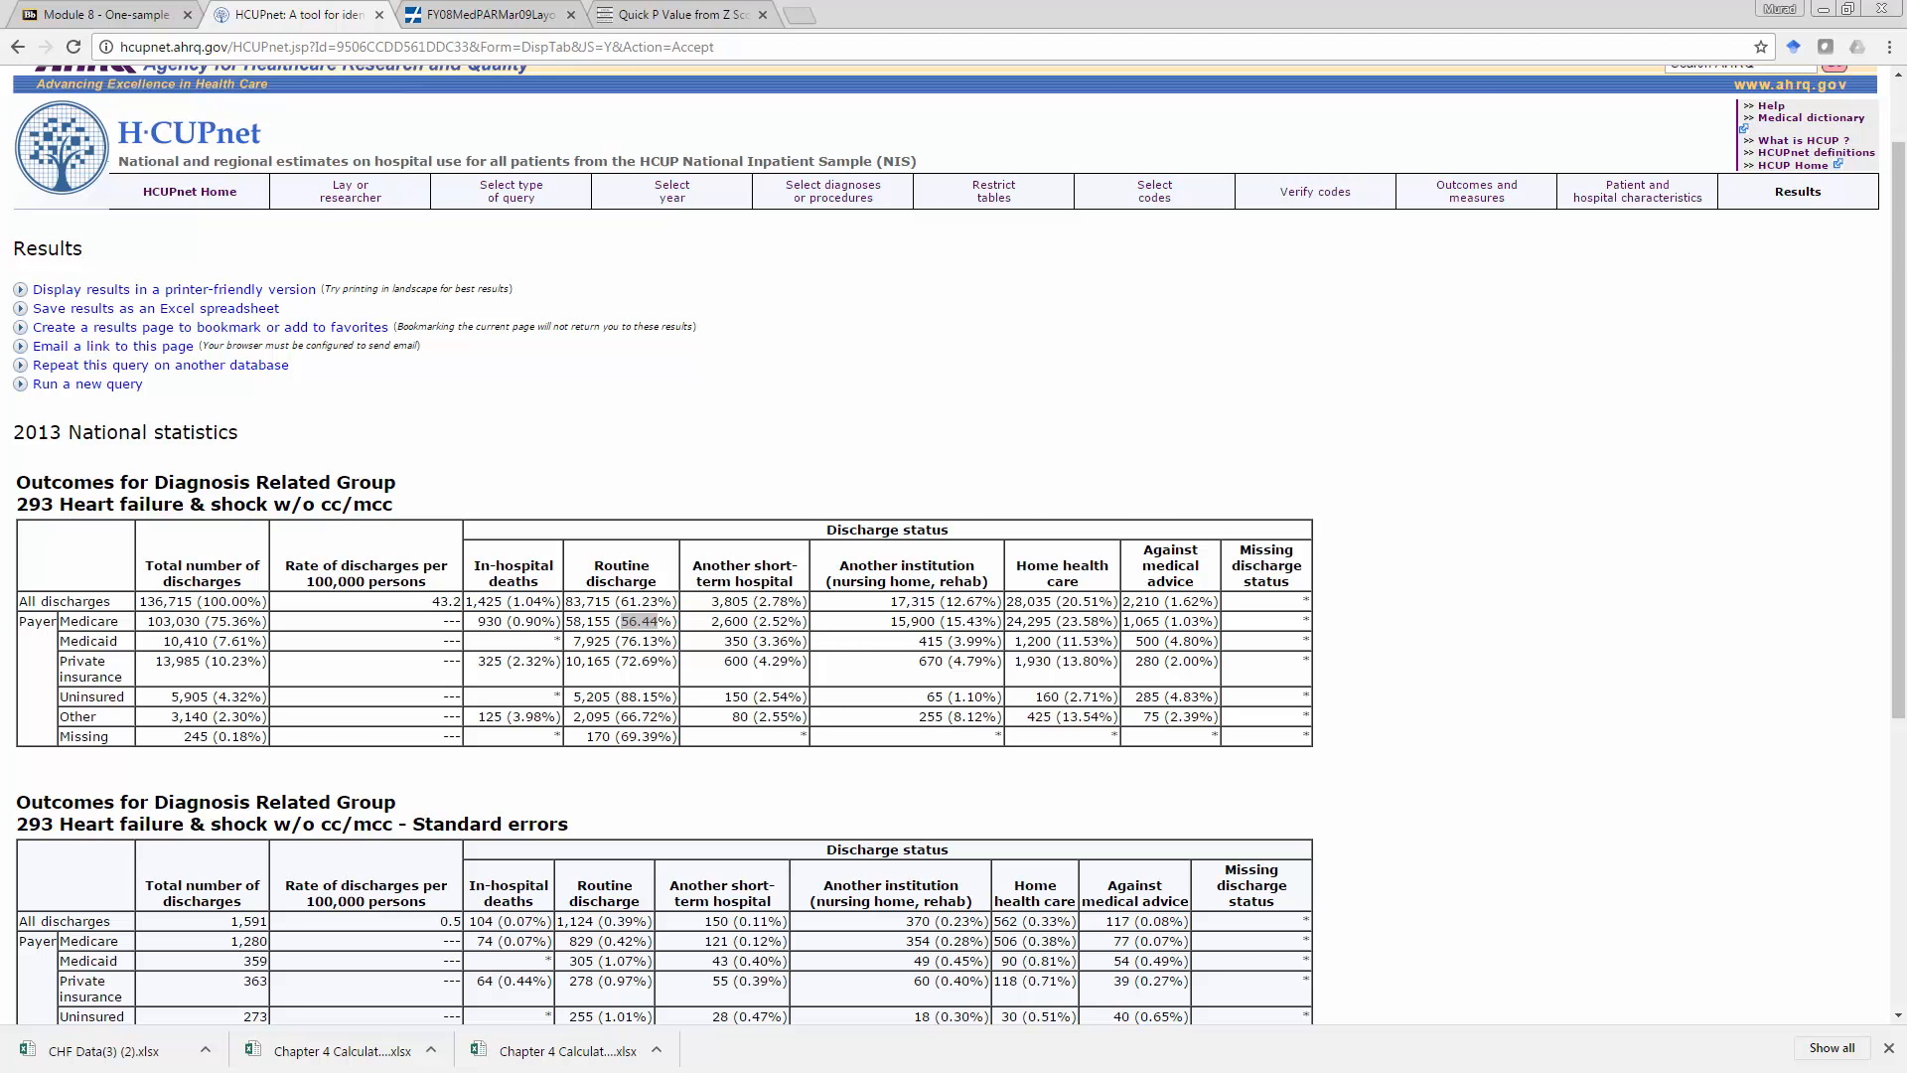
pyautogui.hotkey('alt', 'Tab')
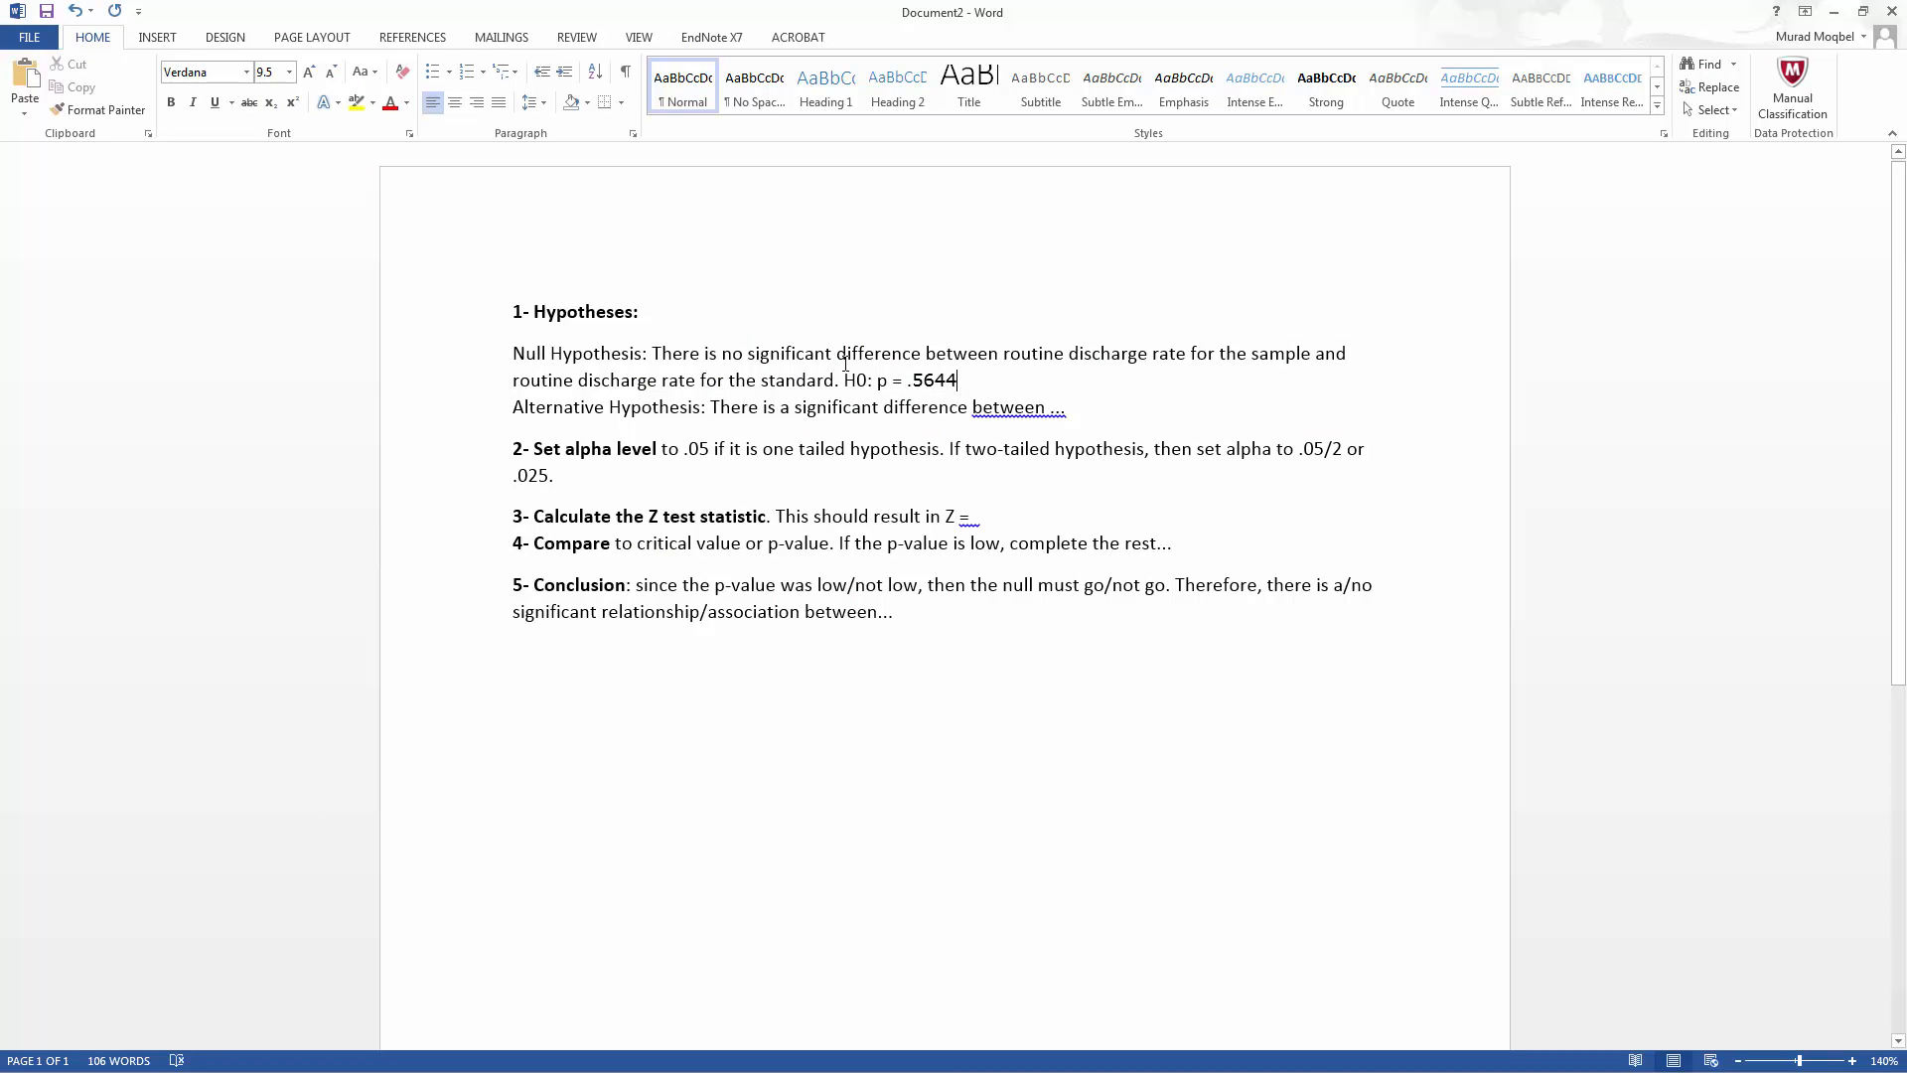
# Copy the null hypothesis wording from "routine discharge rate" through p = .5644 and replace the alternative hypothesis's ellipsis with it.
pyautogui.moveTo(953, 379); pyautogui.dragTo(1001, 353)
pyautogui.hotkey('ctrl', 'c')
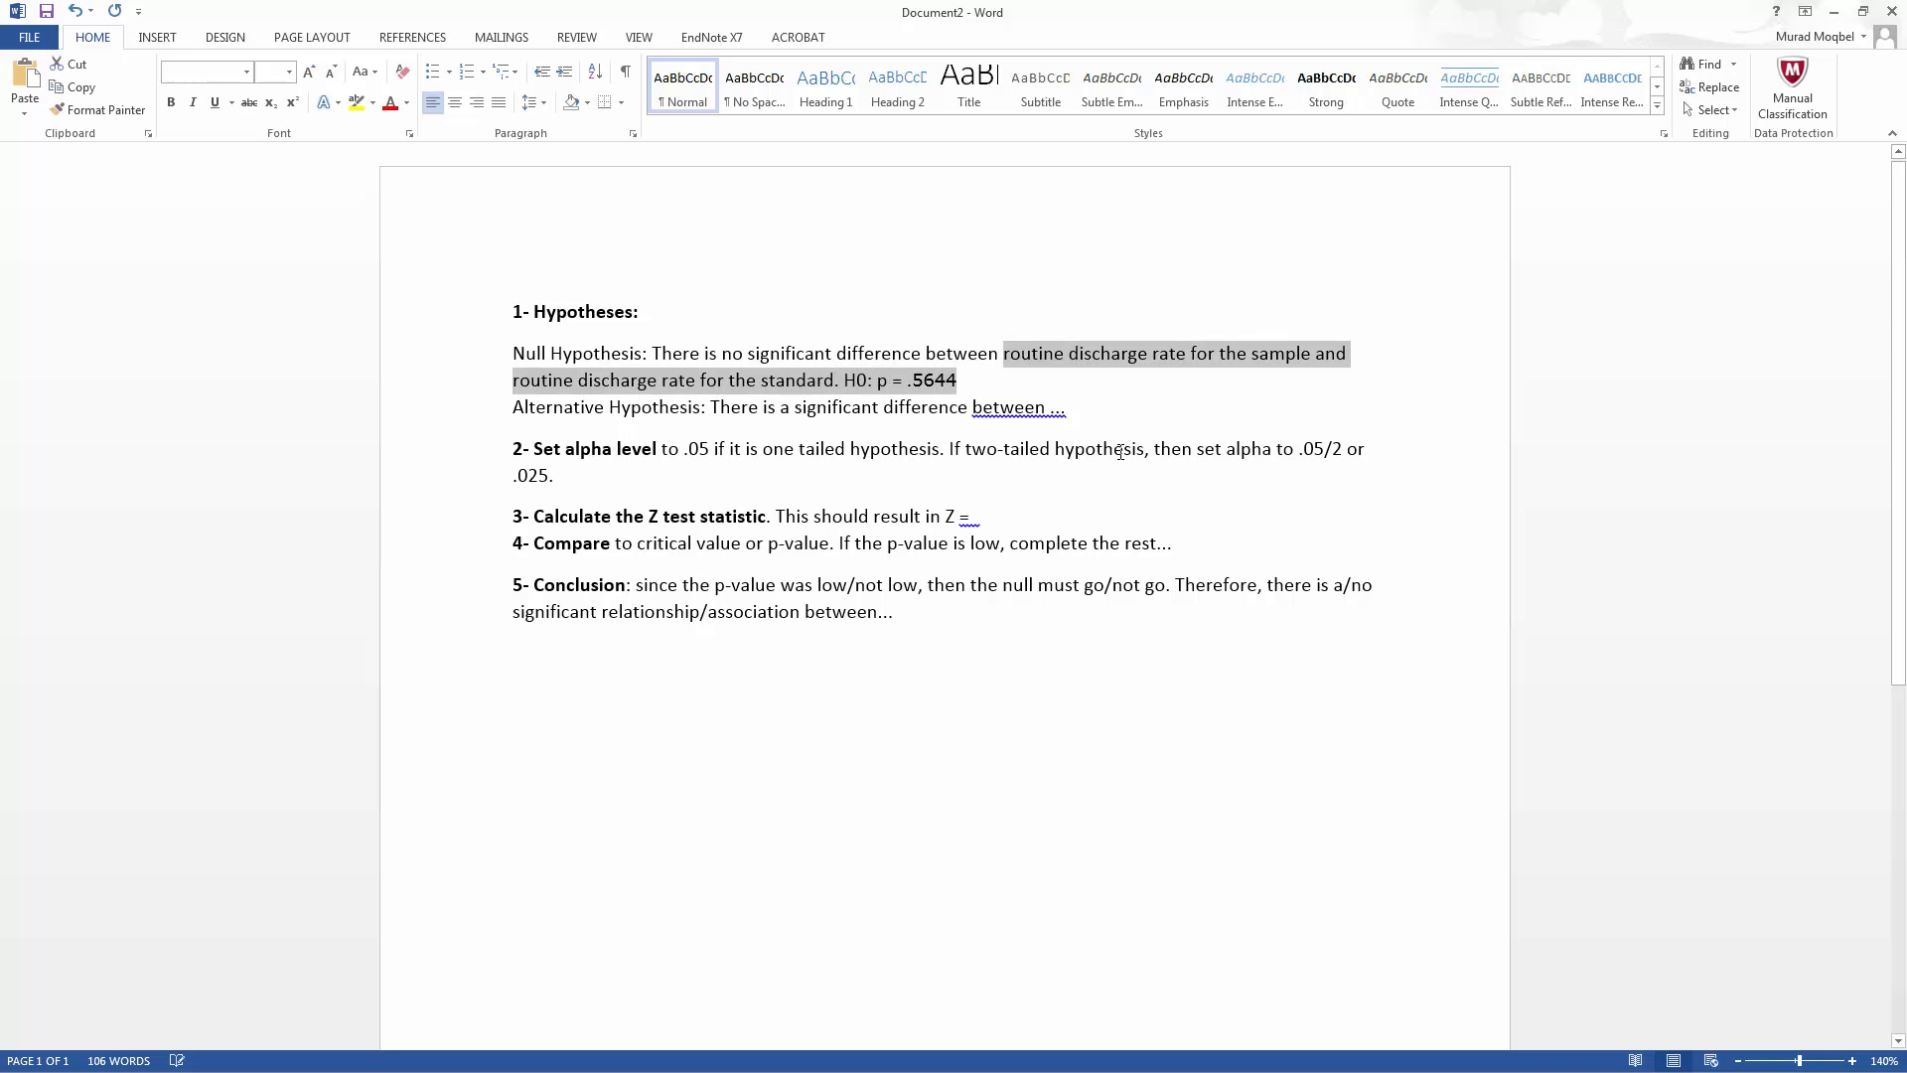
pyautogui.moveTo(1073, 407); pyautogui.dragTo(1047, 407)
pyautogui.press('BackSpace')
pyautogui.hotkey('ctrl', 'v')
# Change the alternative hypothesis notation to read Ha: p <> .5644.
pyautogui.click(904, 439)
pyautogui.press('BackSpace')
pyautogui.write('a')
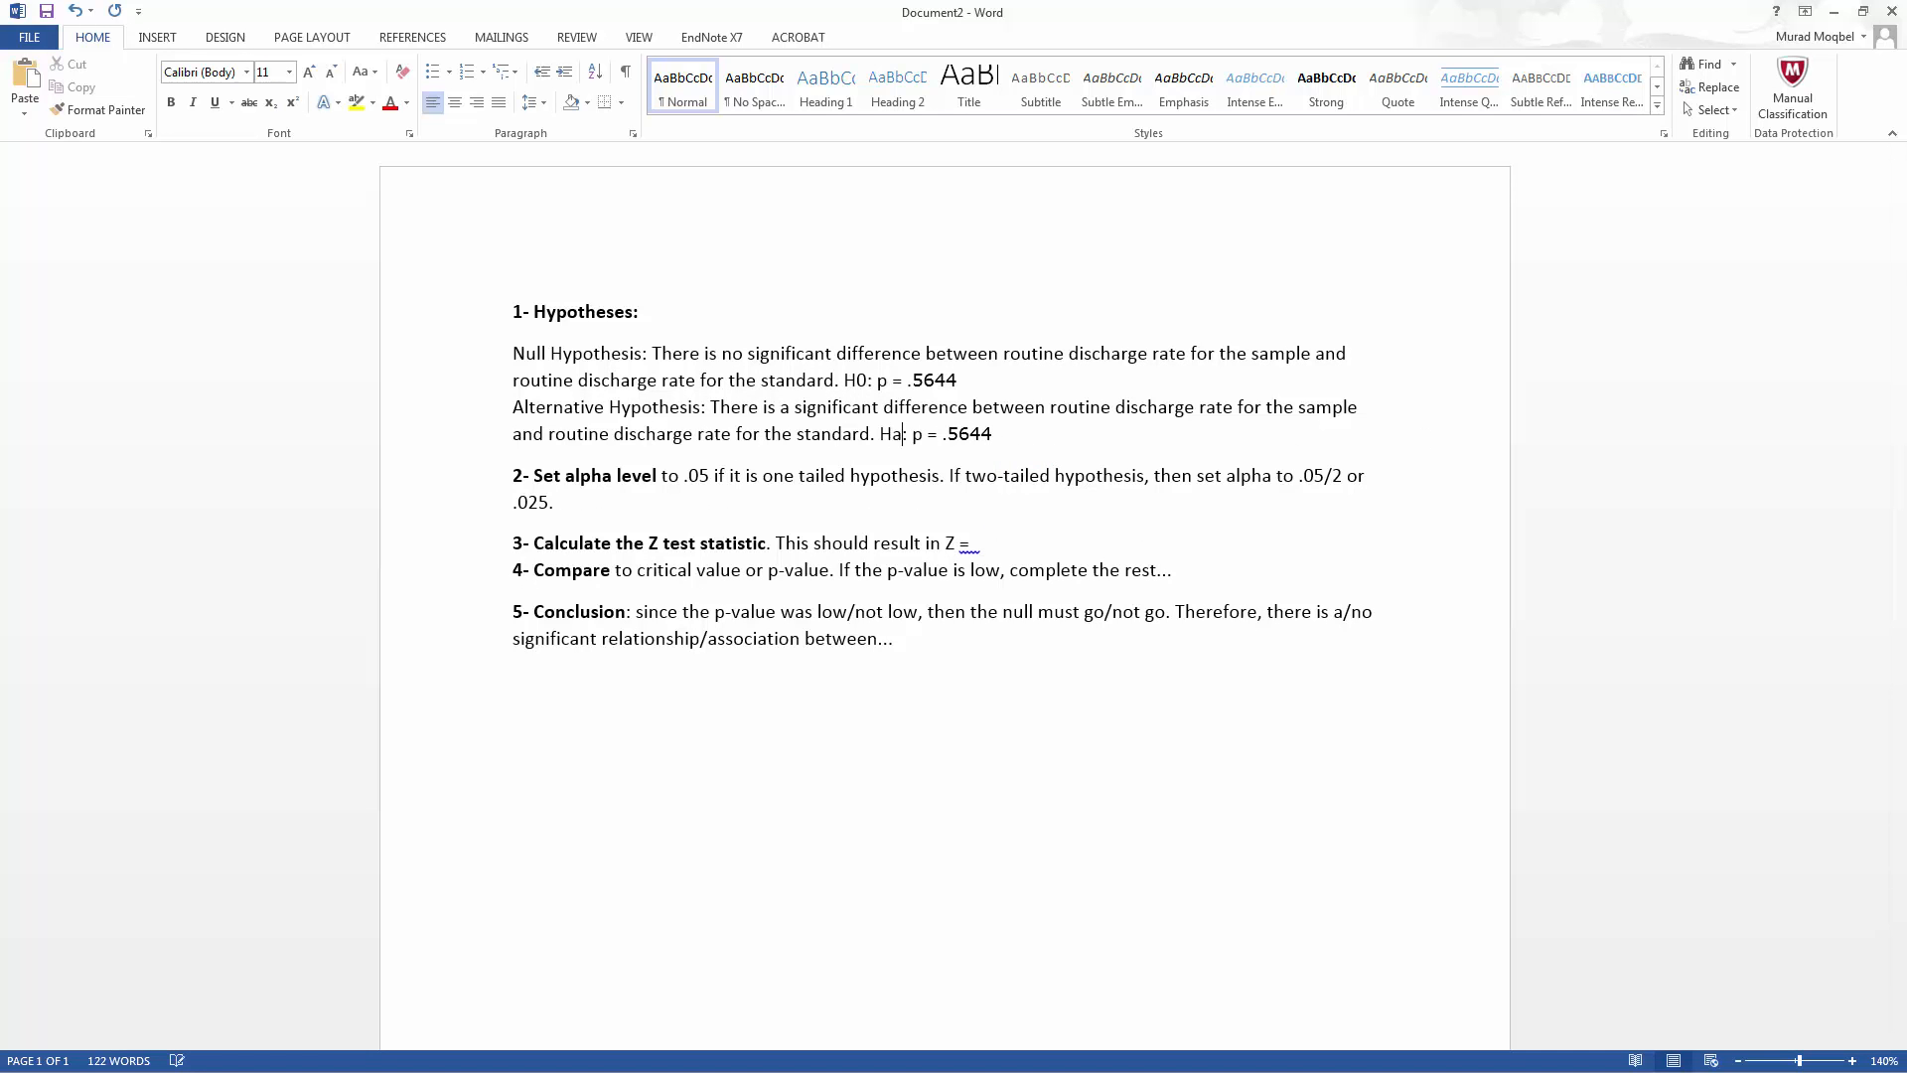
pyautogui.doubleClick(933, 437)
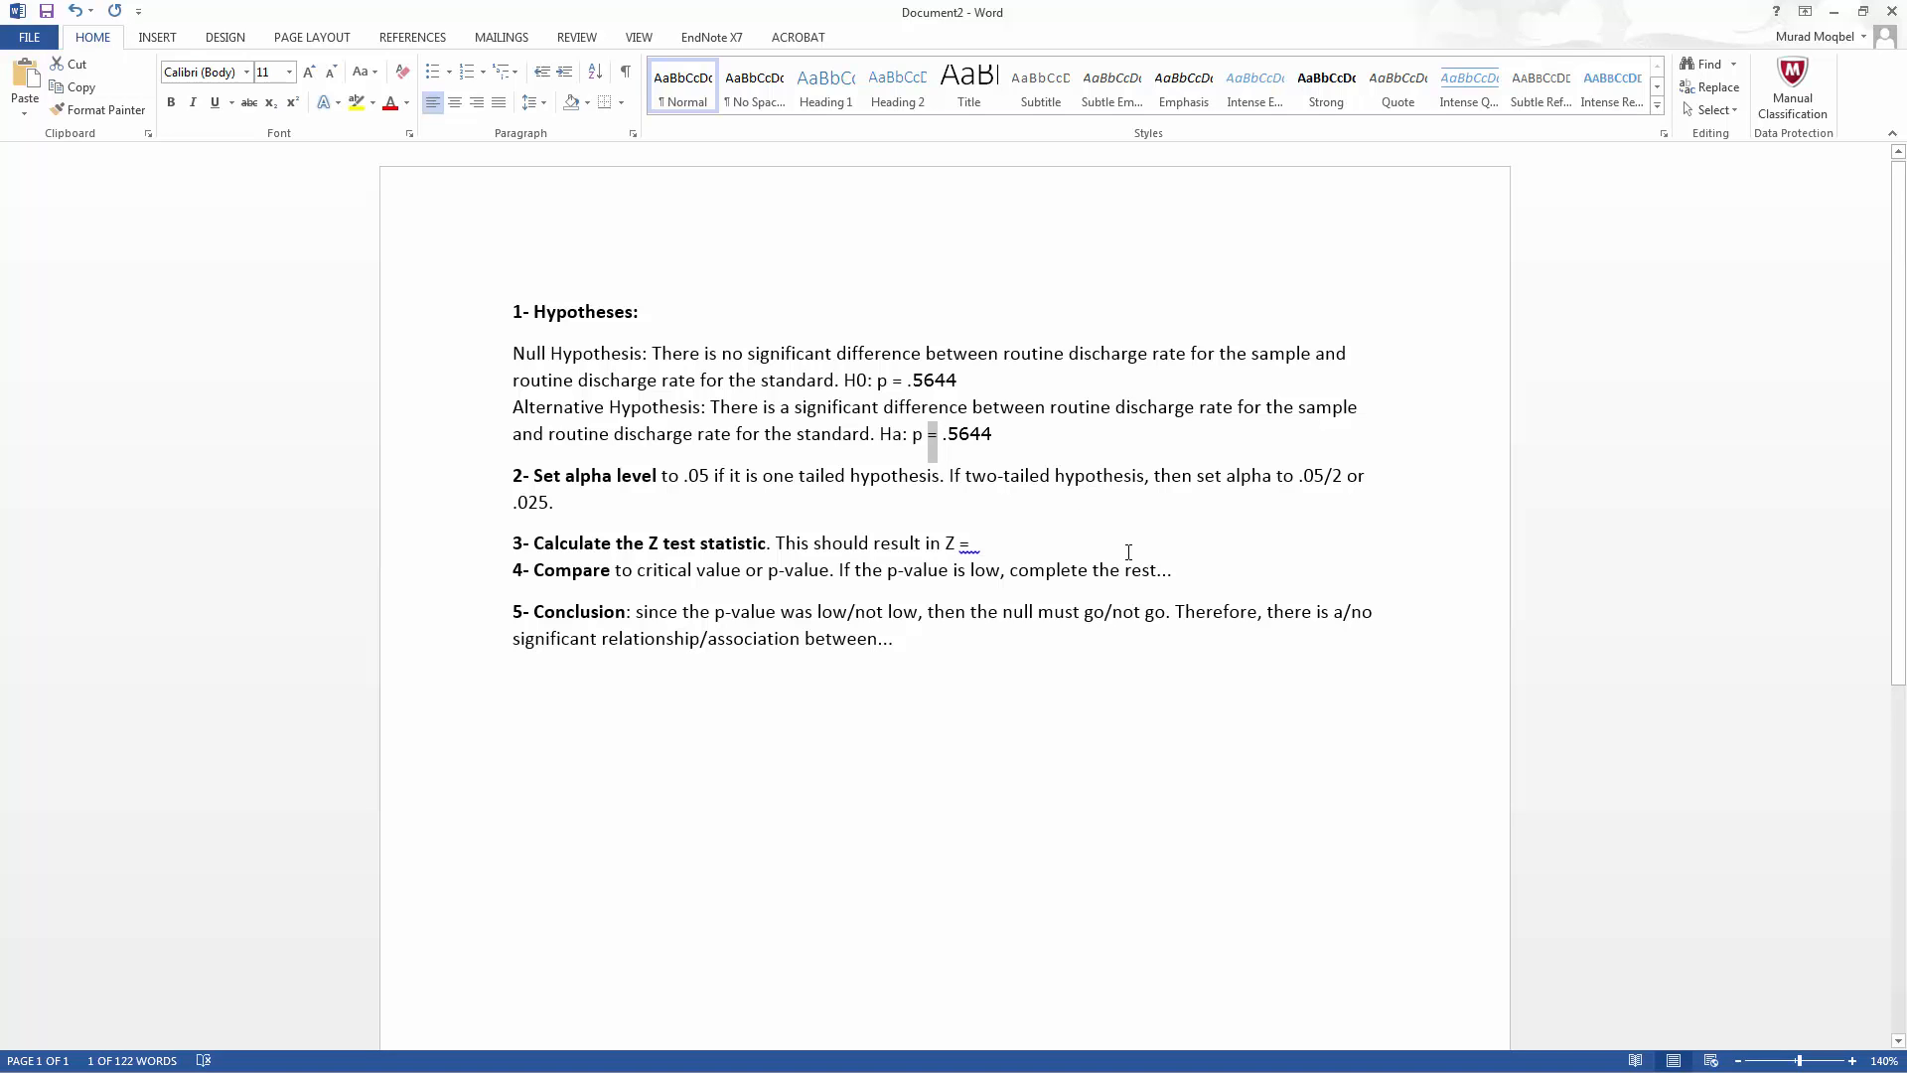
pyautogui.write('<>')
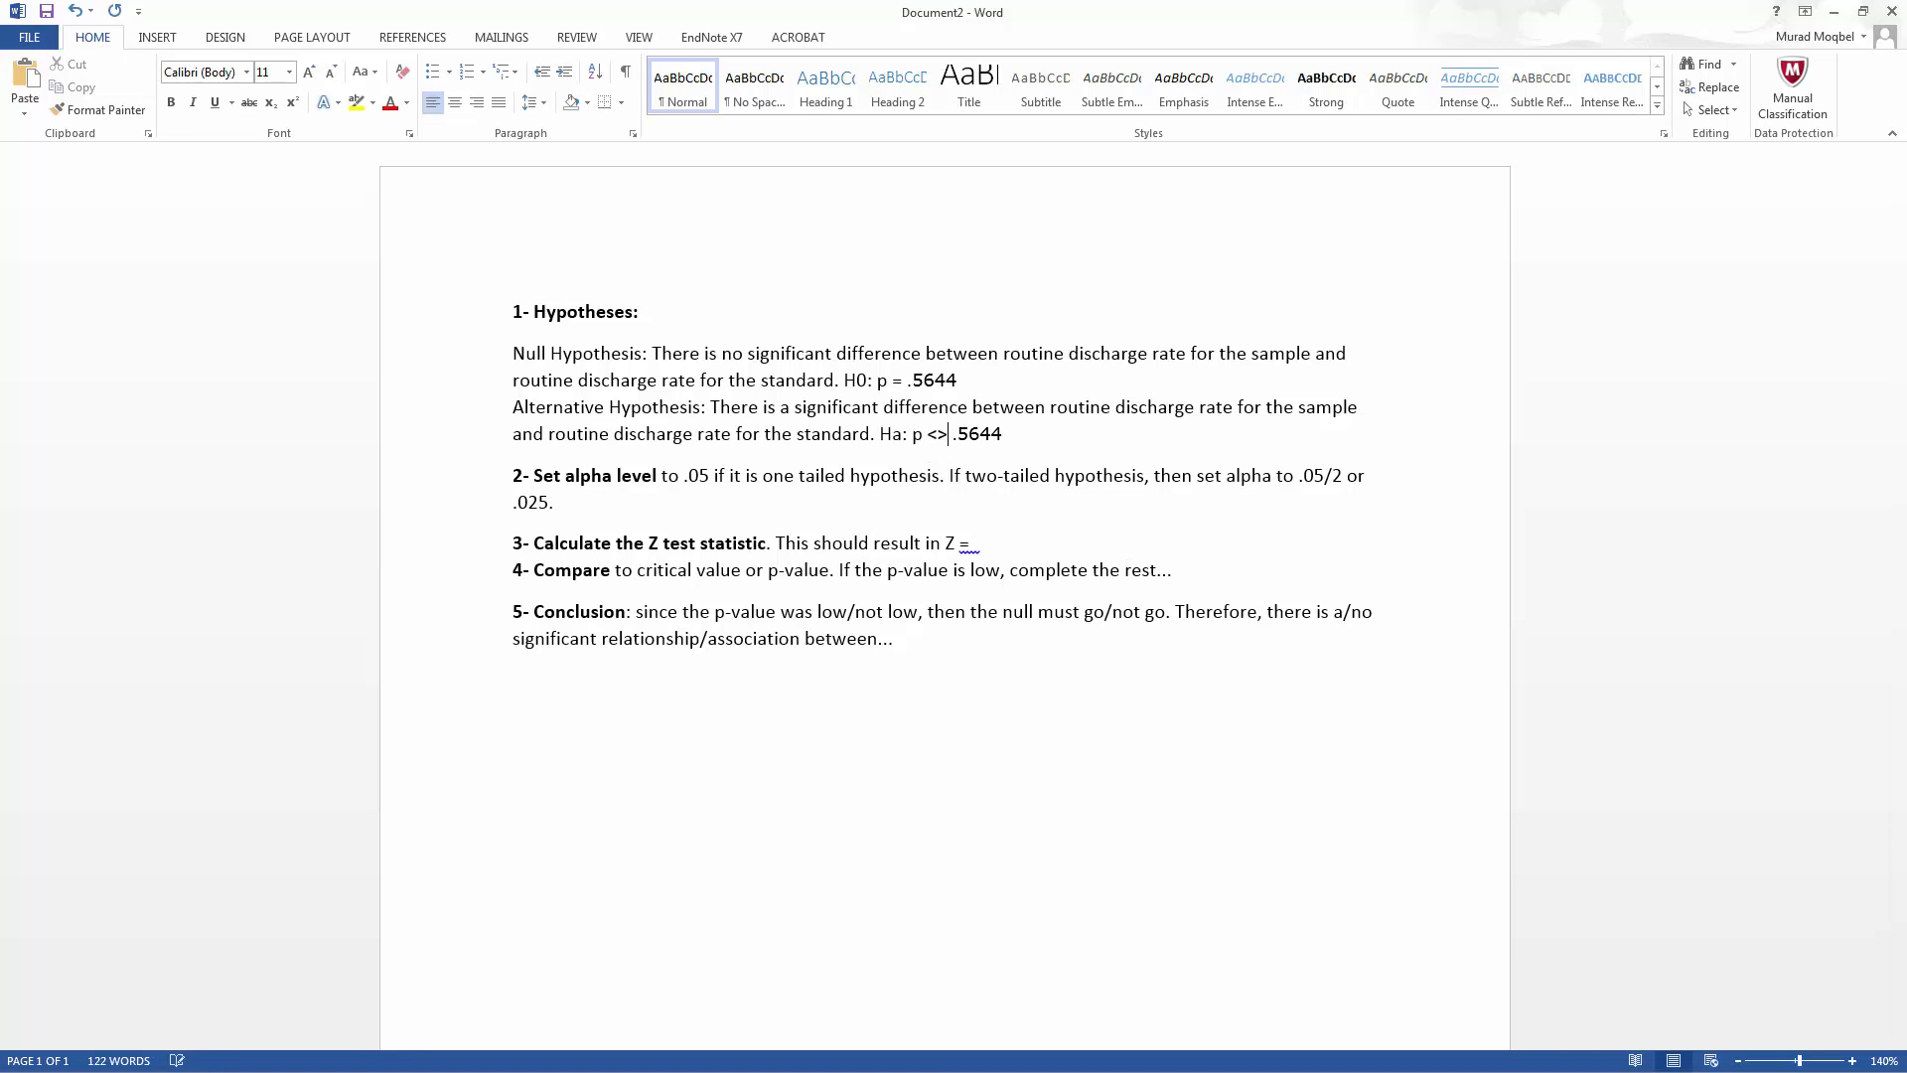
# Review the completed hypotheses and the alpha level guidance for one- and two-tailed tests in the Word document.
pyautogui.click(1021, 438)
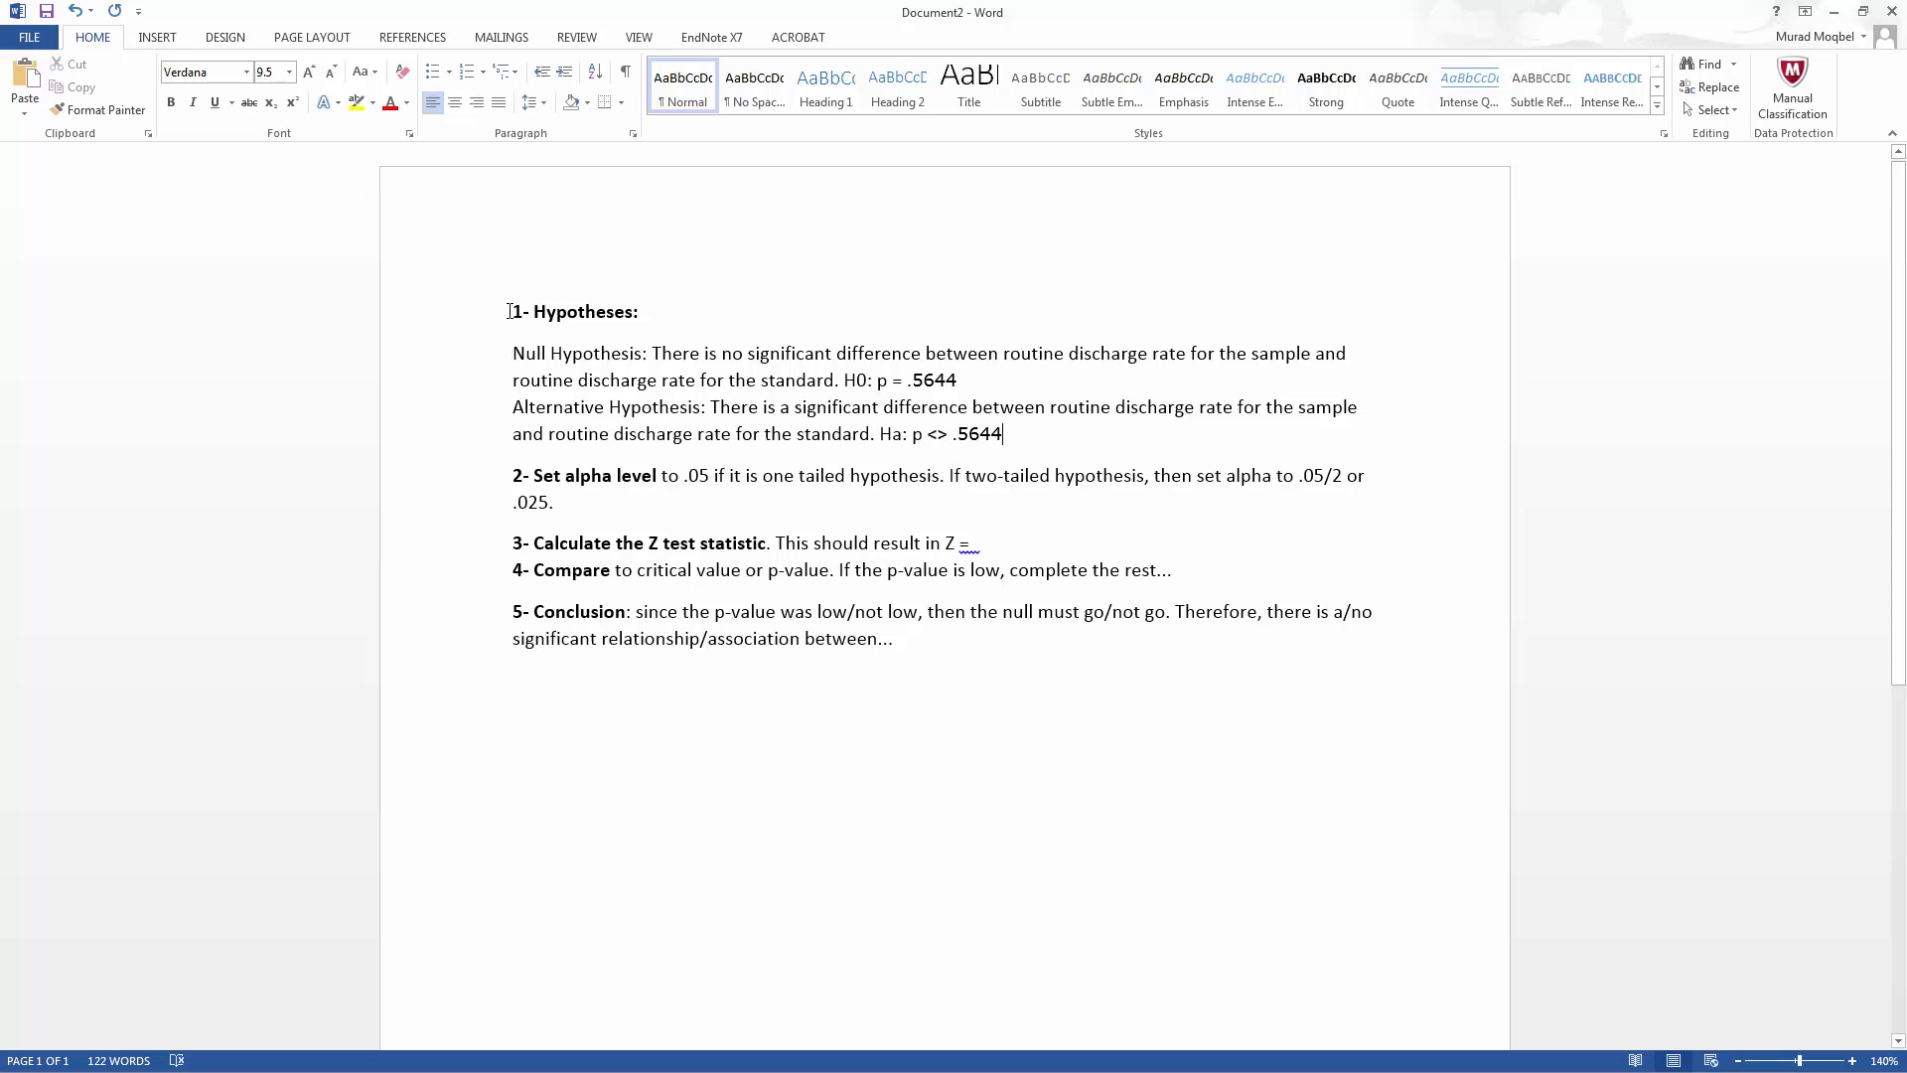
pyautogui.moveTo(510, 312); pyautogui.dragTo(1051, 435)
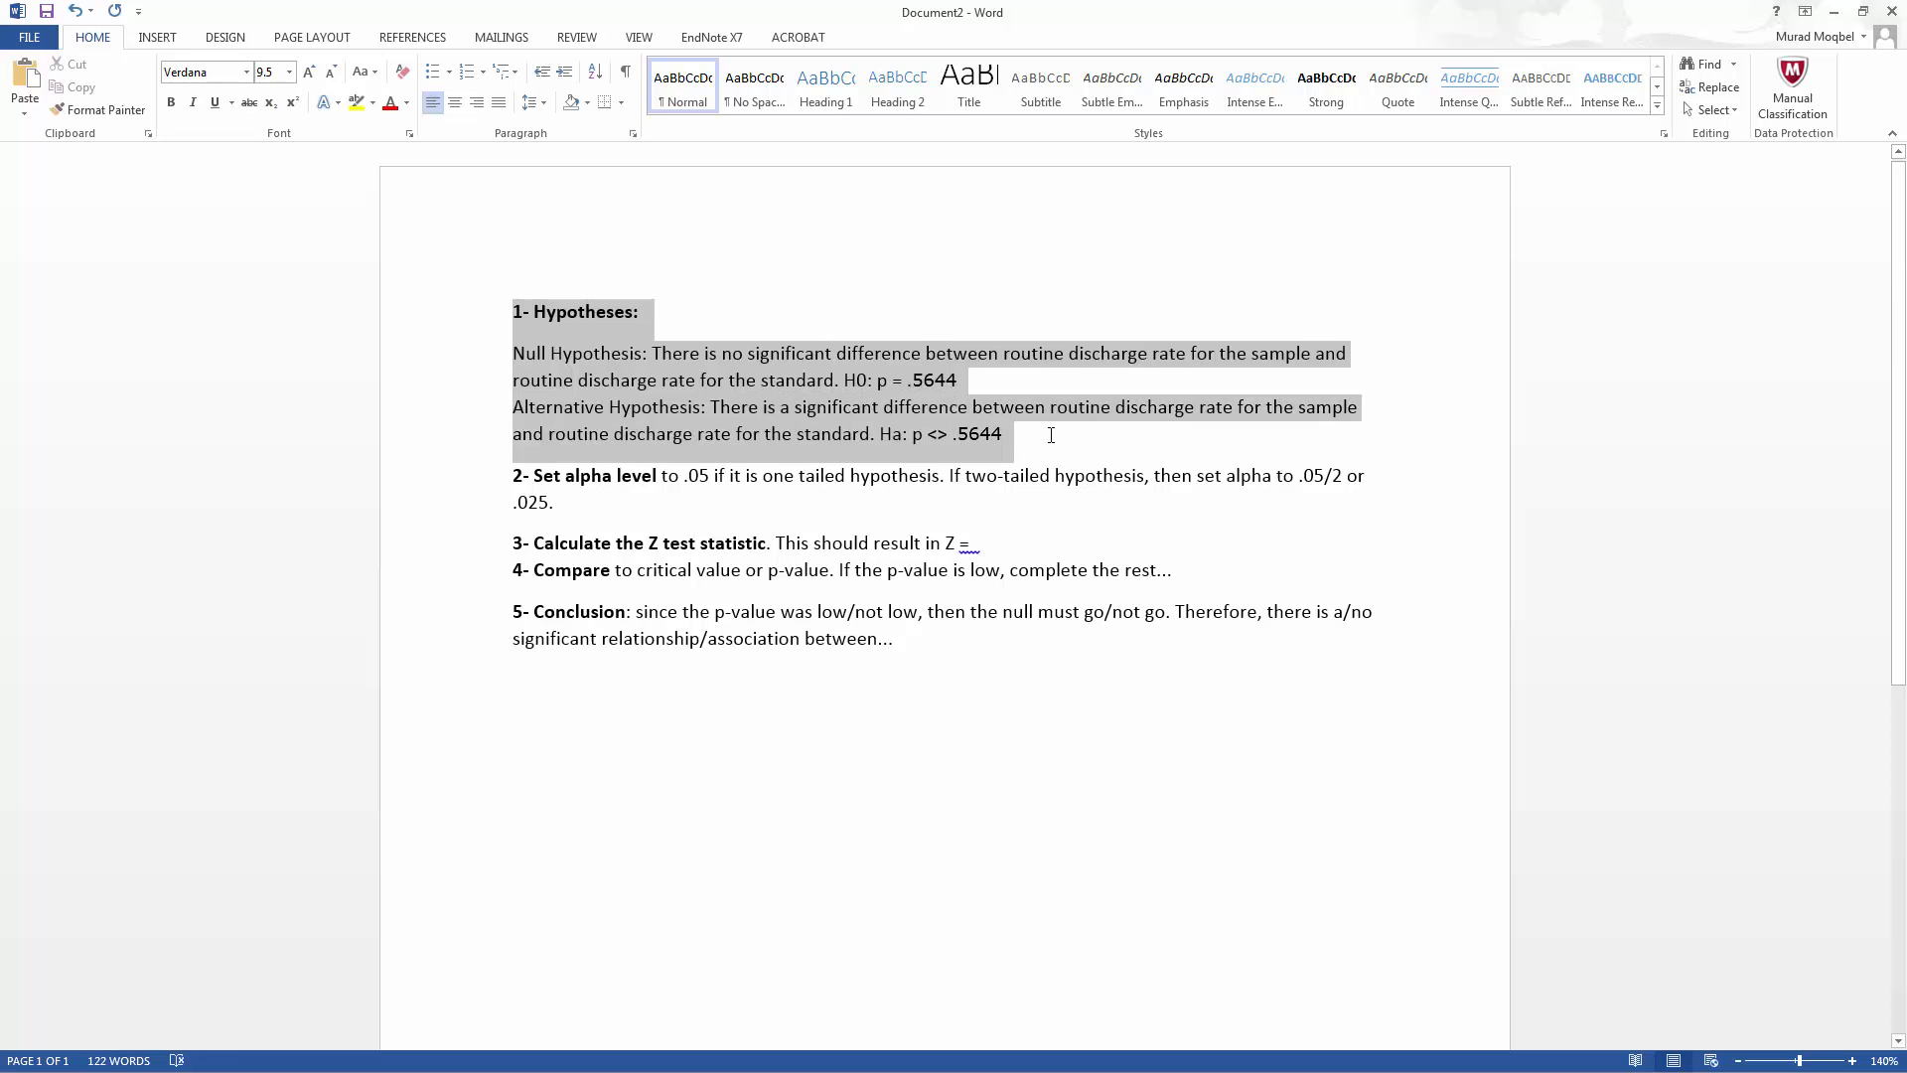
pyautogui.click(674, 439)
pyautogui.moveTo(711, 475); pyautogui.dragTo(685, 477)
pyautogui.click(821, 501)
pyautogui.scroll(-3, 625, 421)
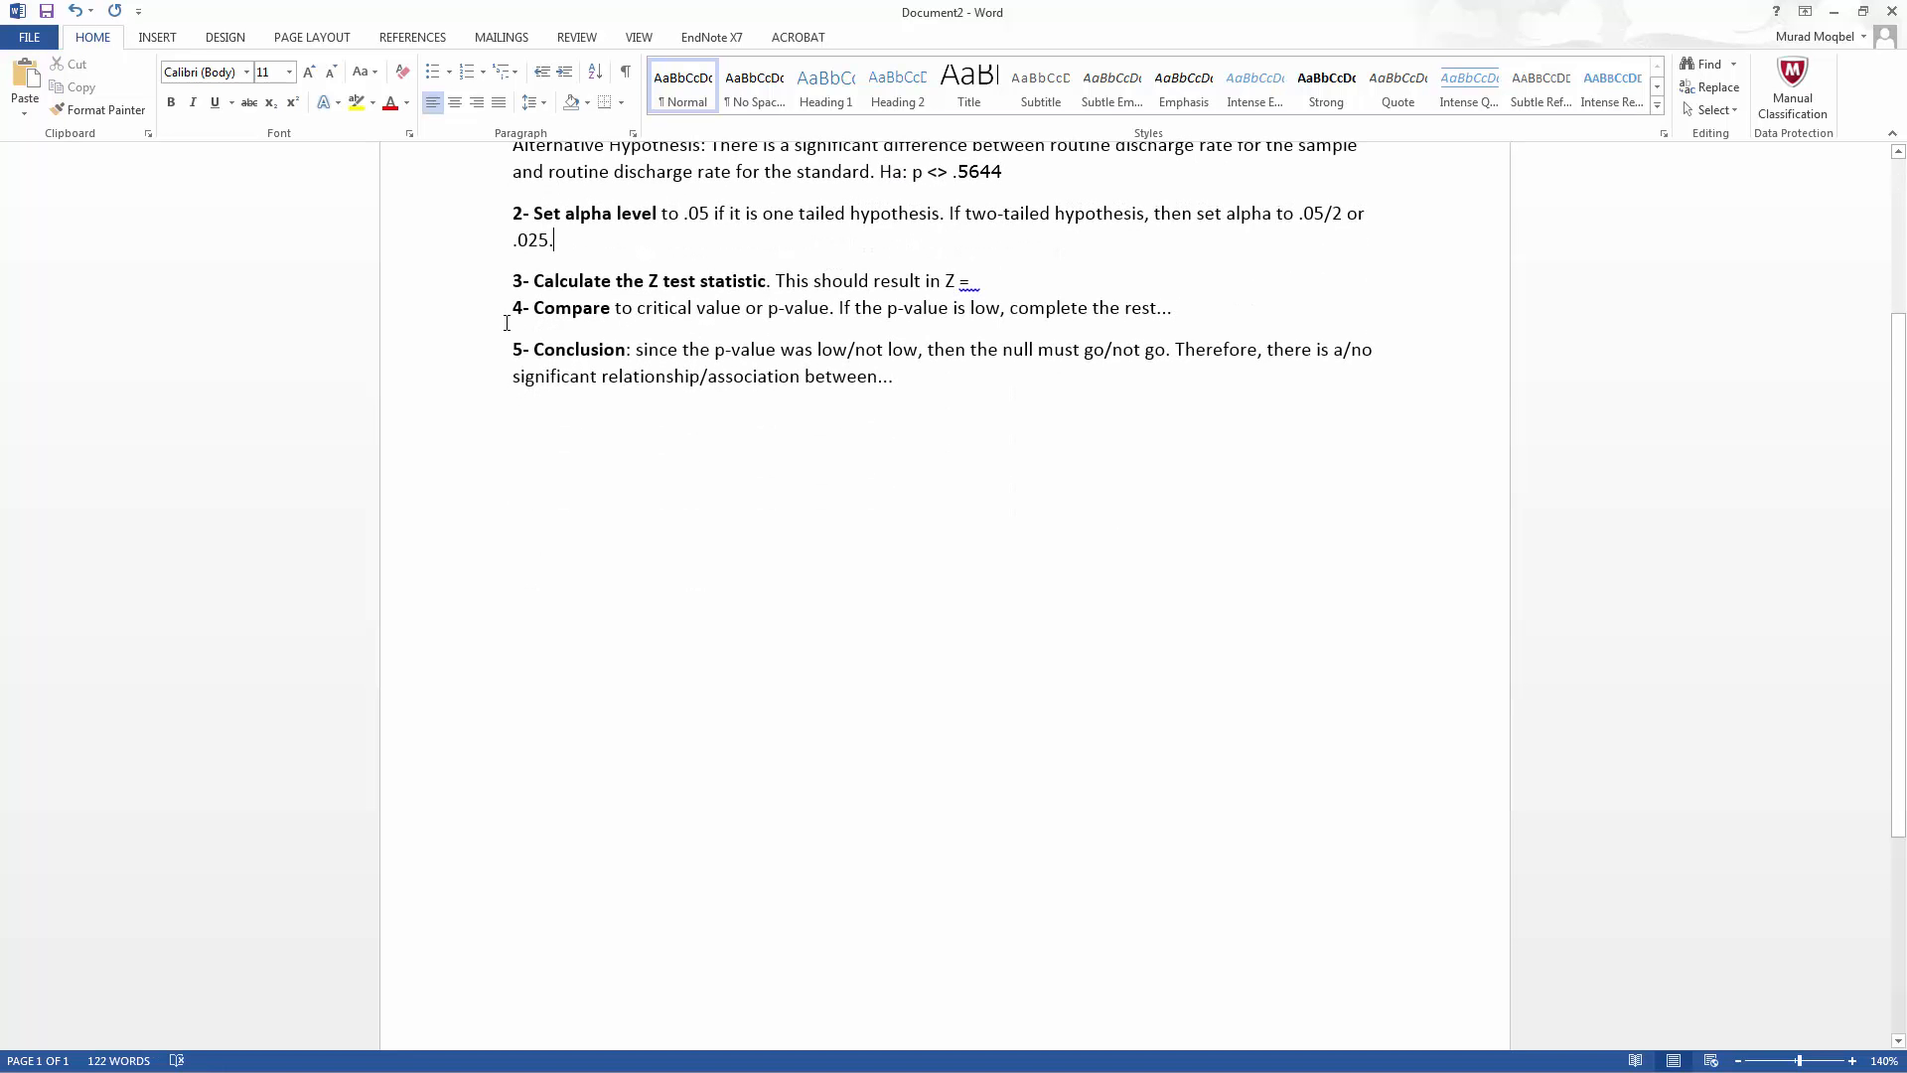
pyautogui.scroll(1, 524, 324)
pyautogui.scroll(-2, 523, 324)
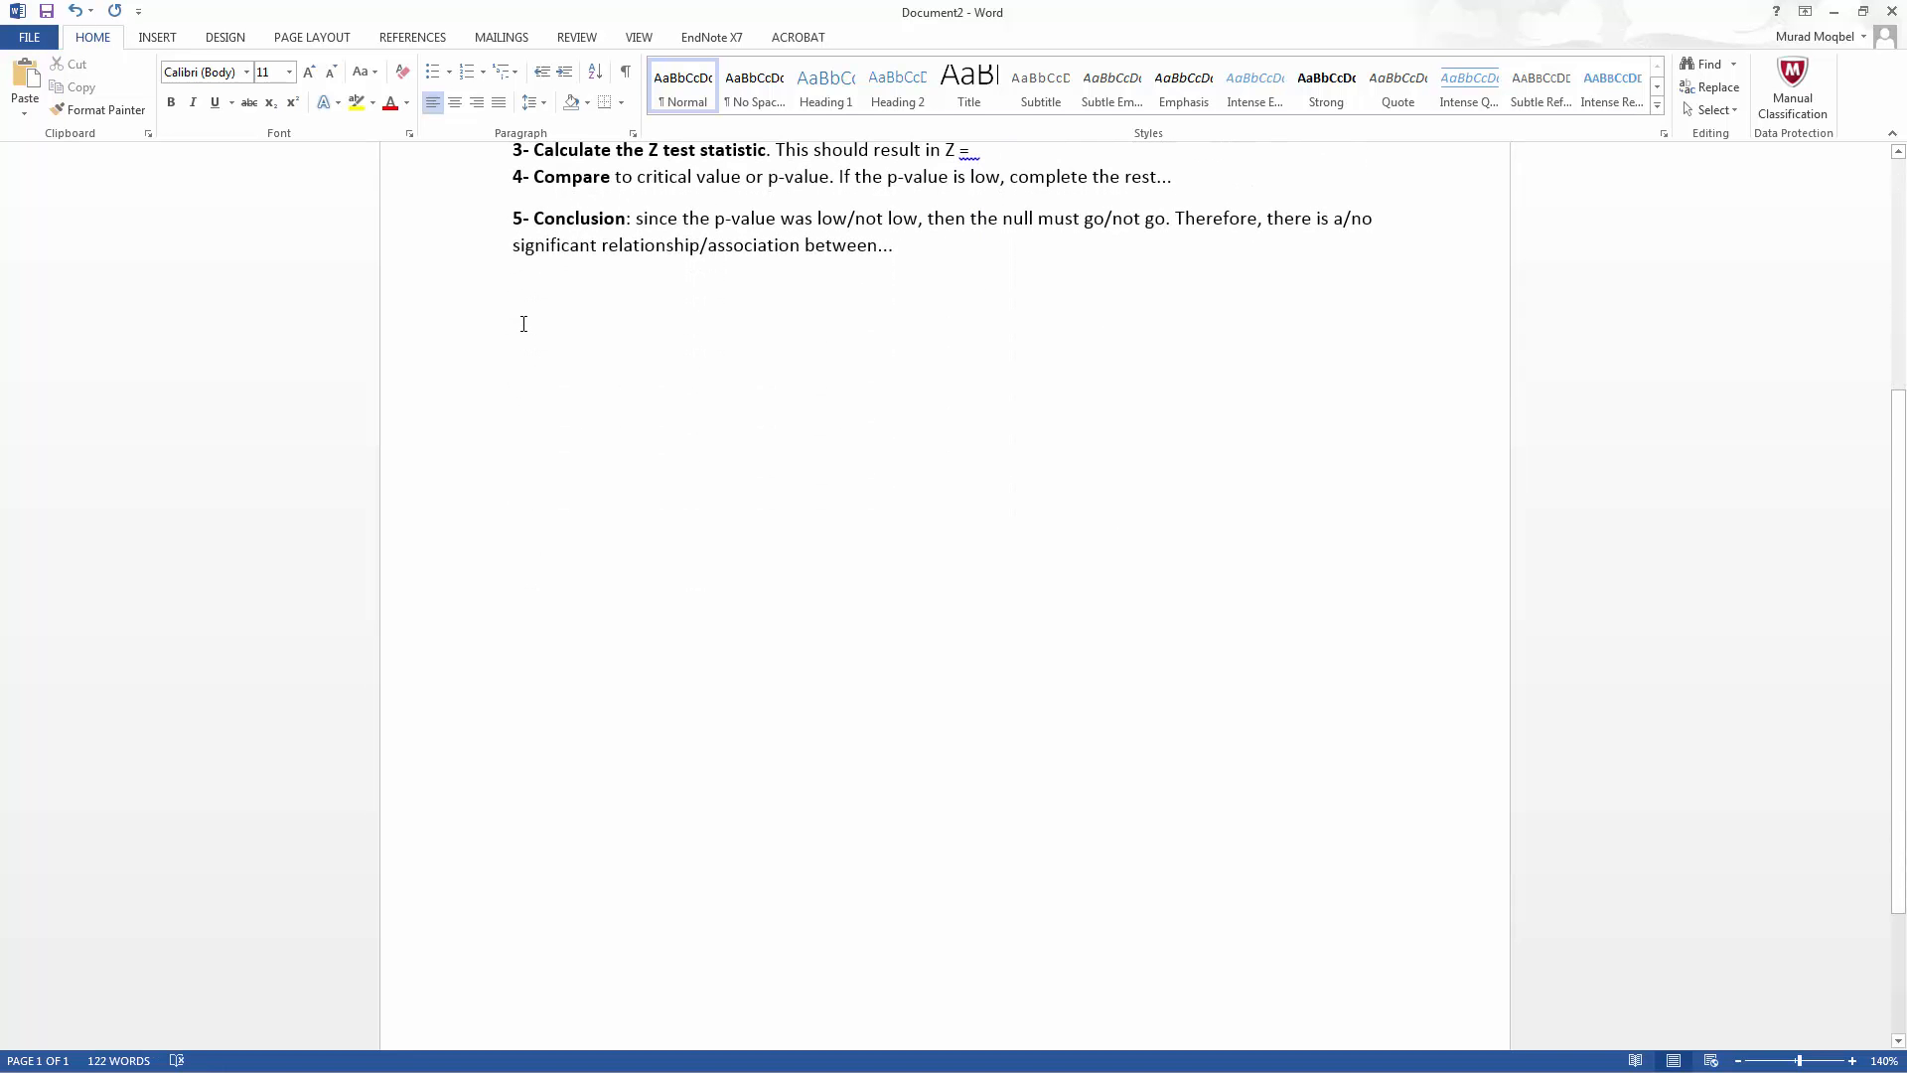
pyautogui.scroll(4, 537, 331)
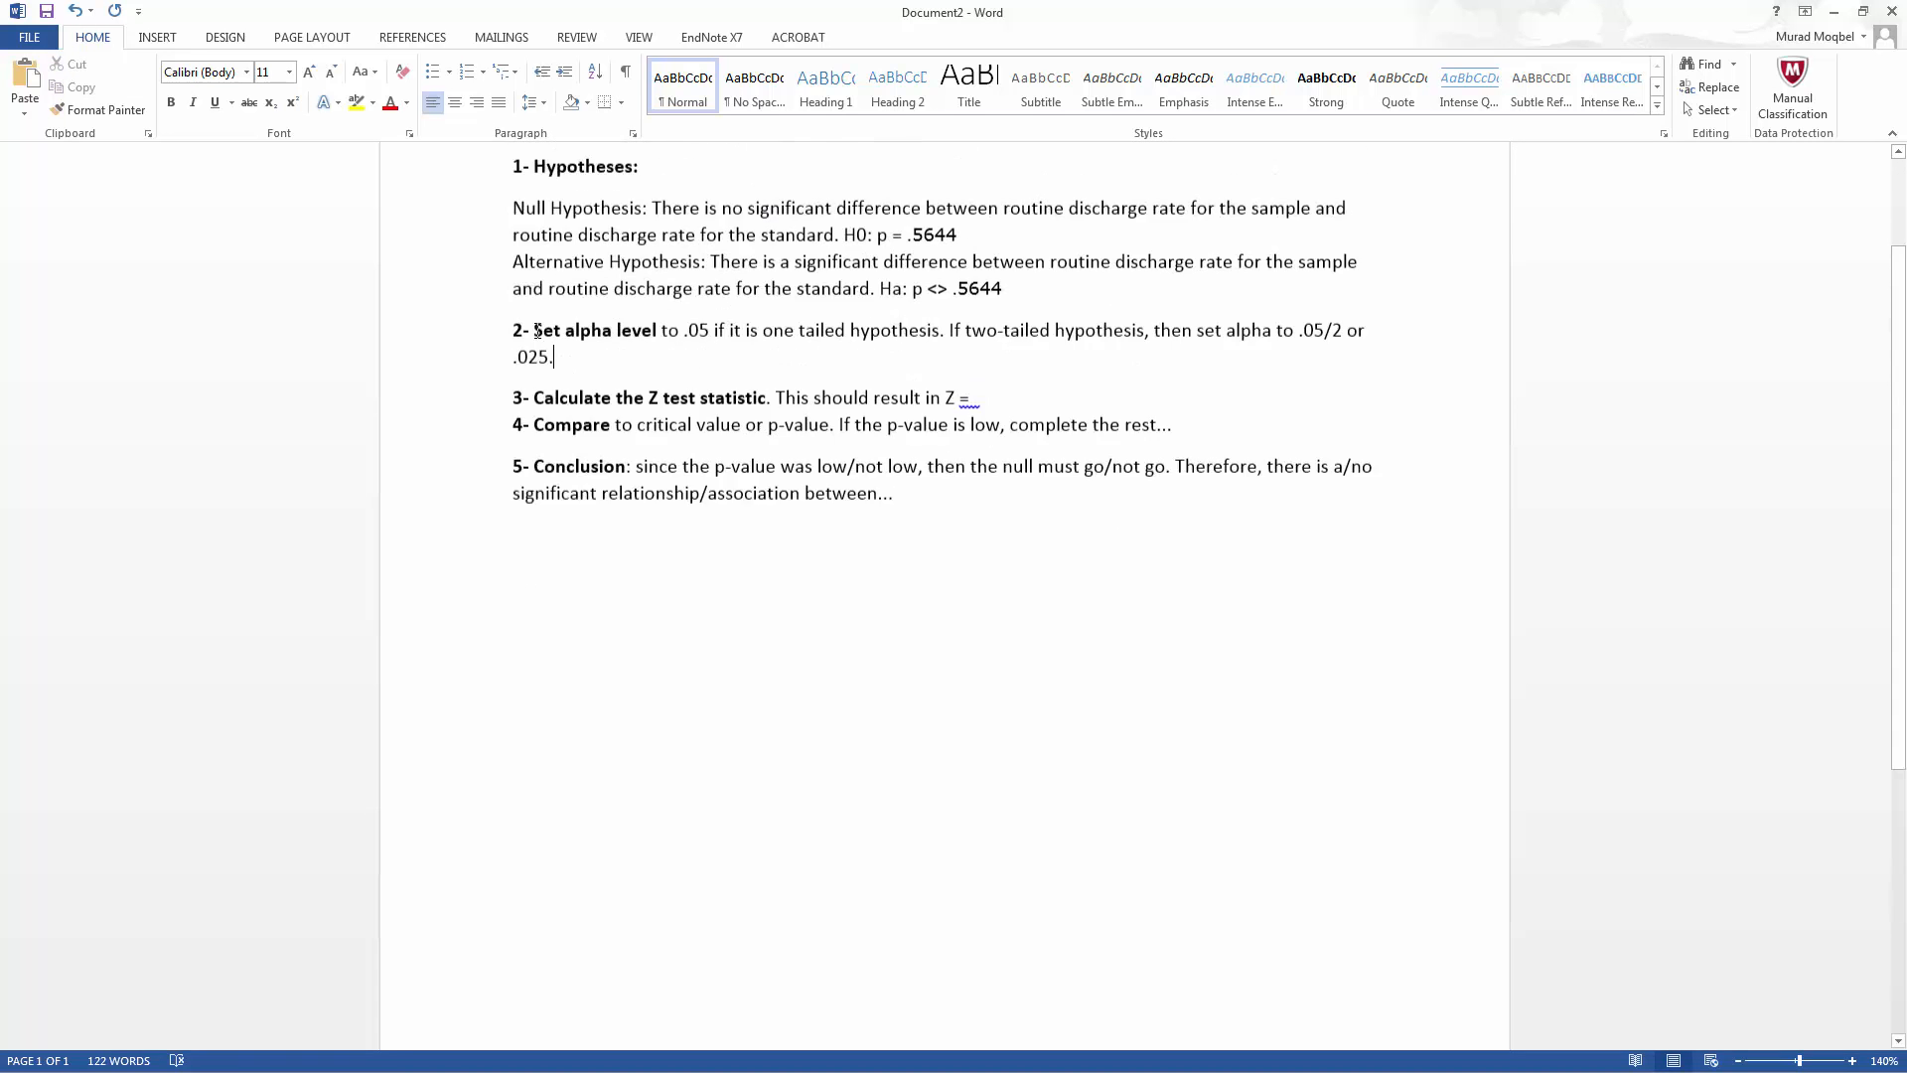
# Switch to the Chapter 4 Calculator workbook in Excel, dock it to half the screen, and select the Sample P cell.
pyautogui.hotkey('alt', 'Tab')
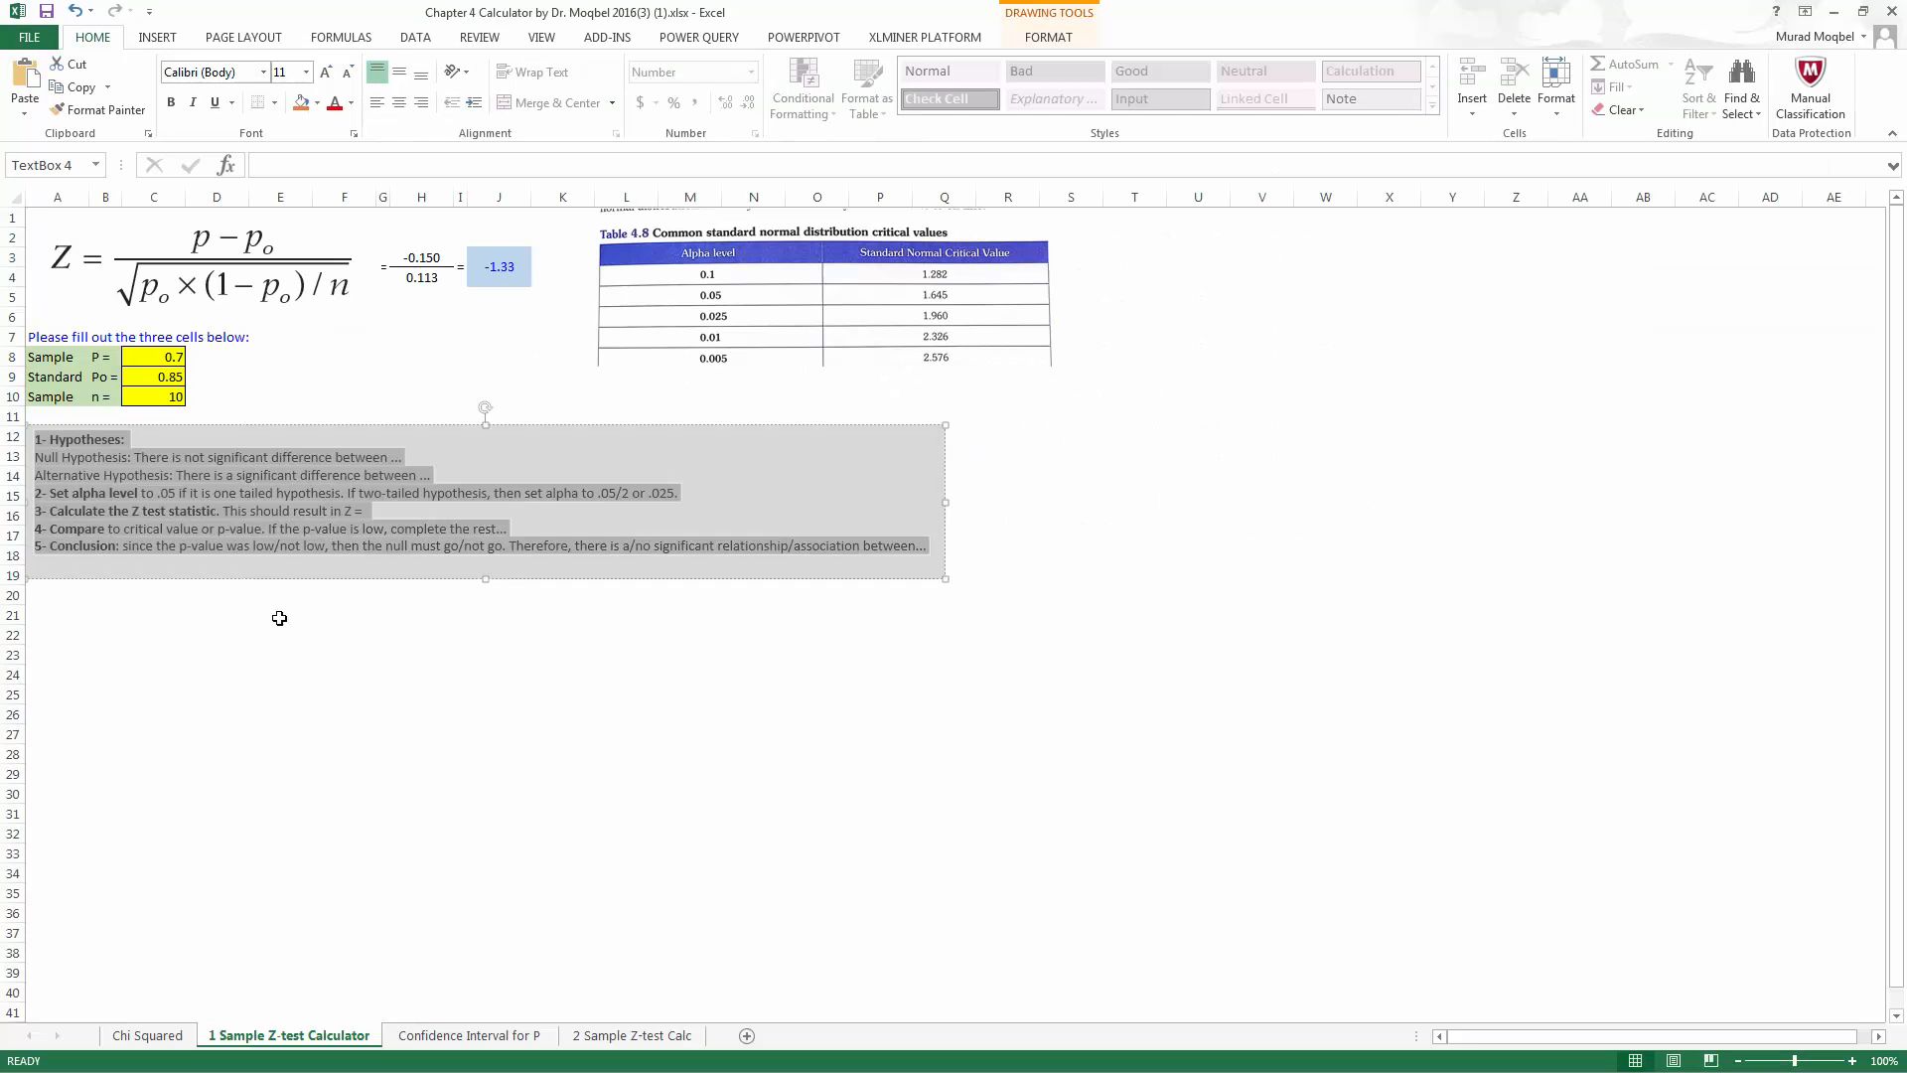
pyautogui.moveTo(1351, 21); pyautogui.dragTo(1902, 198)
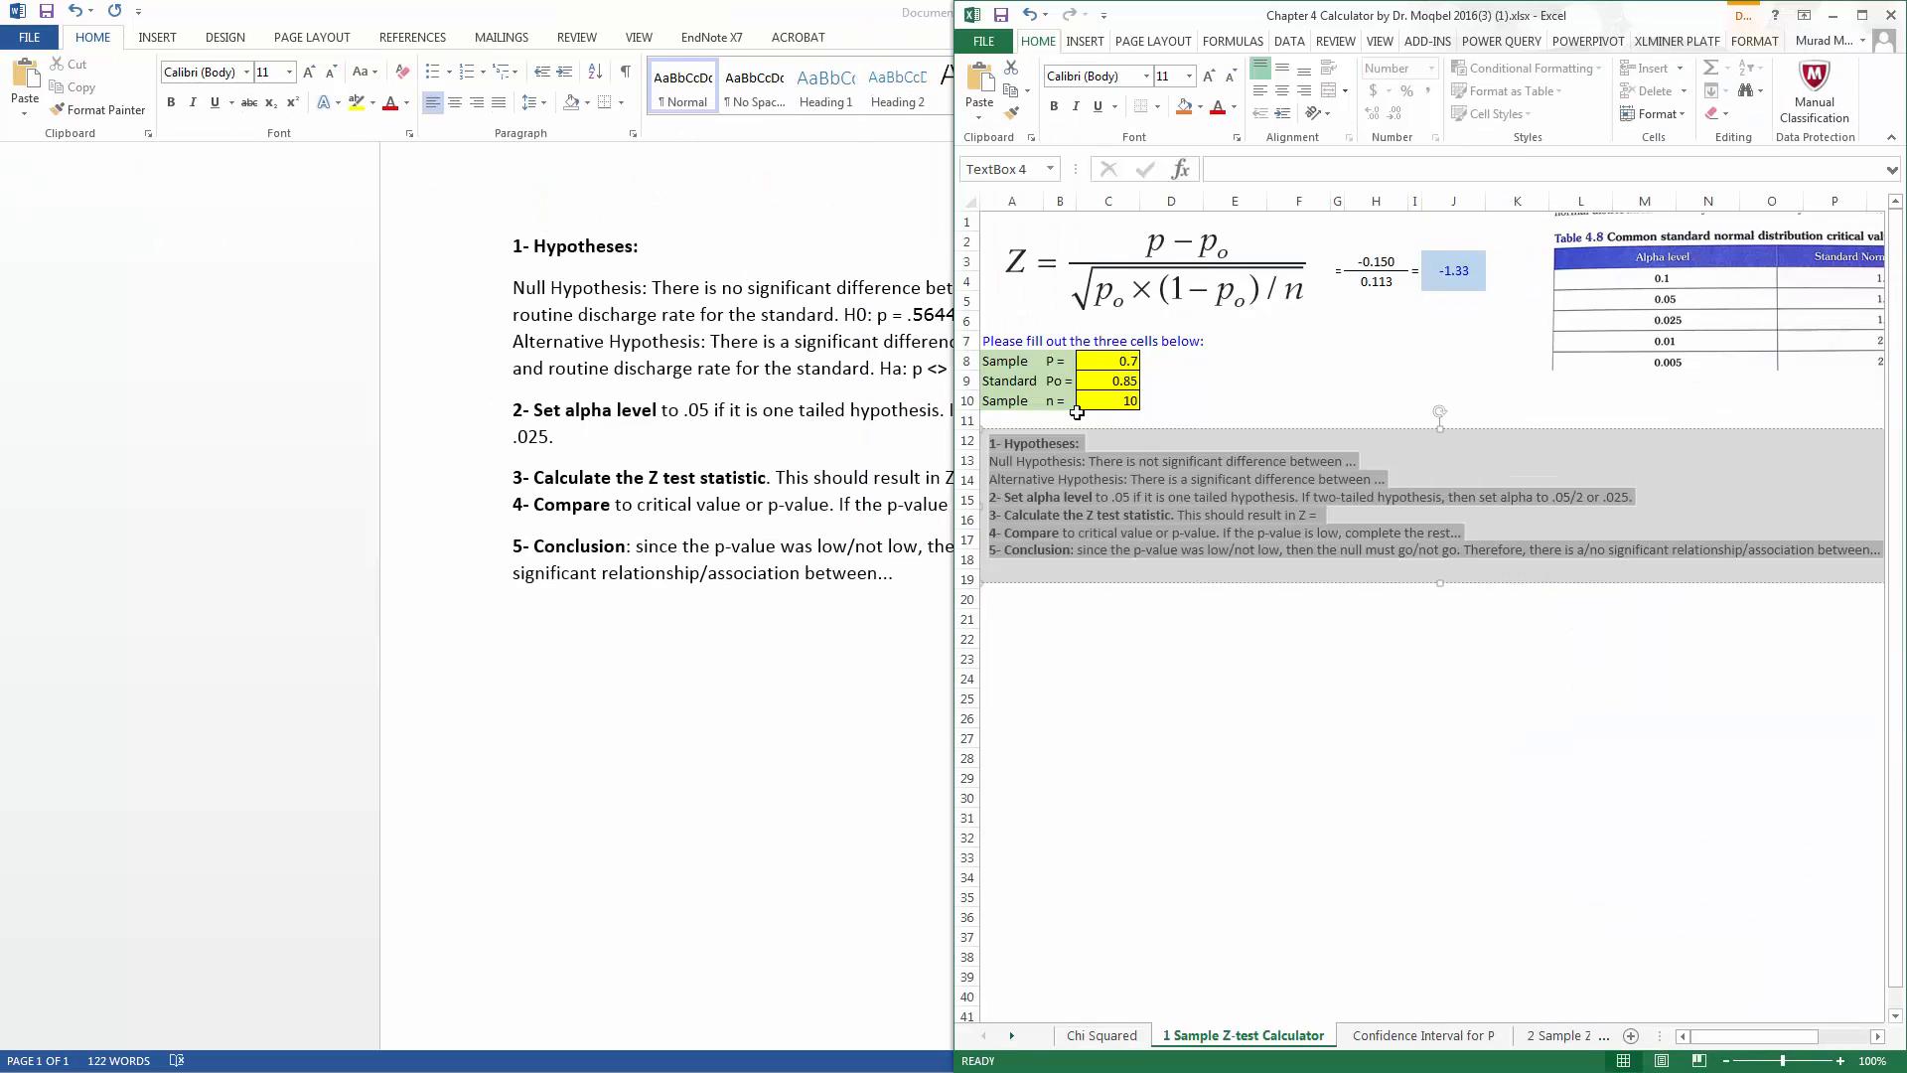
pyautogui.click(1124, 361)
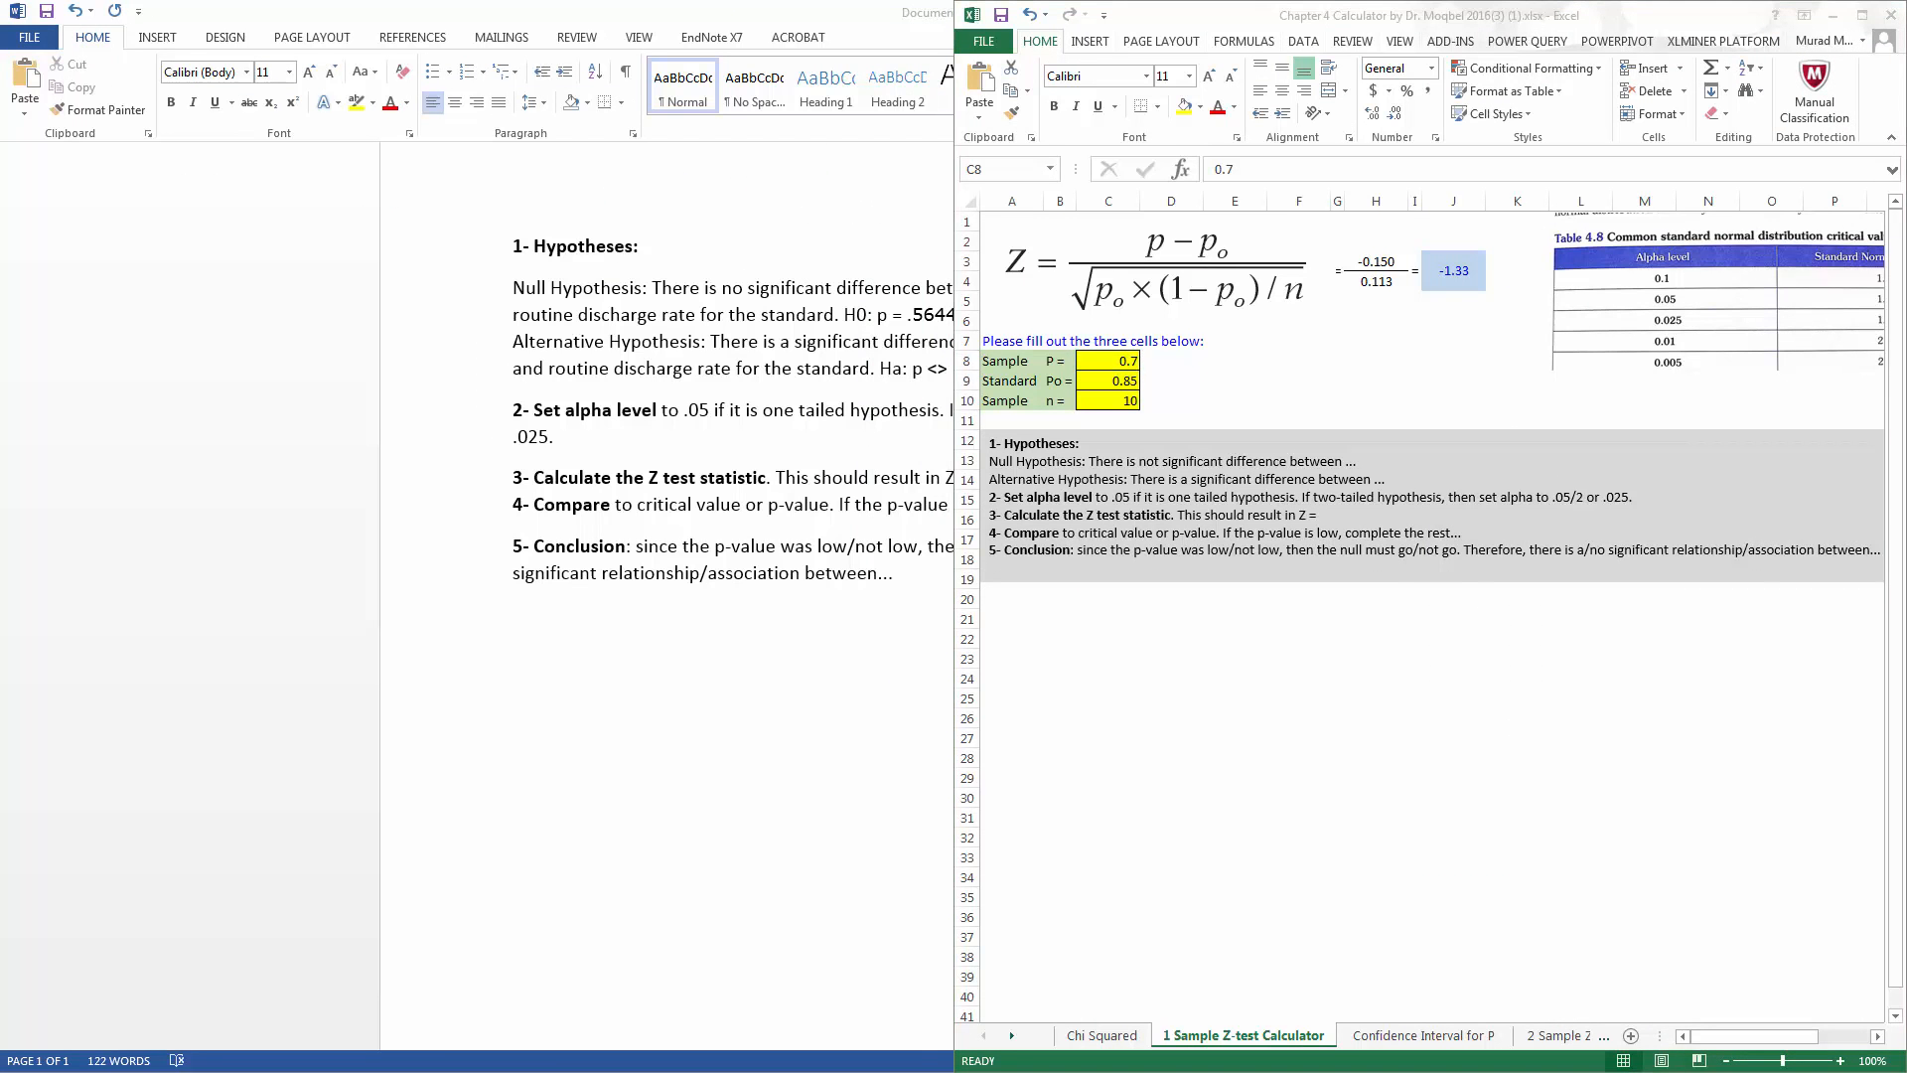
# Switch to the CHF Data workbook and highlight the average and count of RoutineDisch values in yellow.
pyautogui.hotkey('alt', 'Tab')
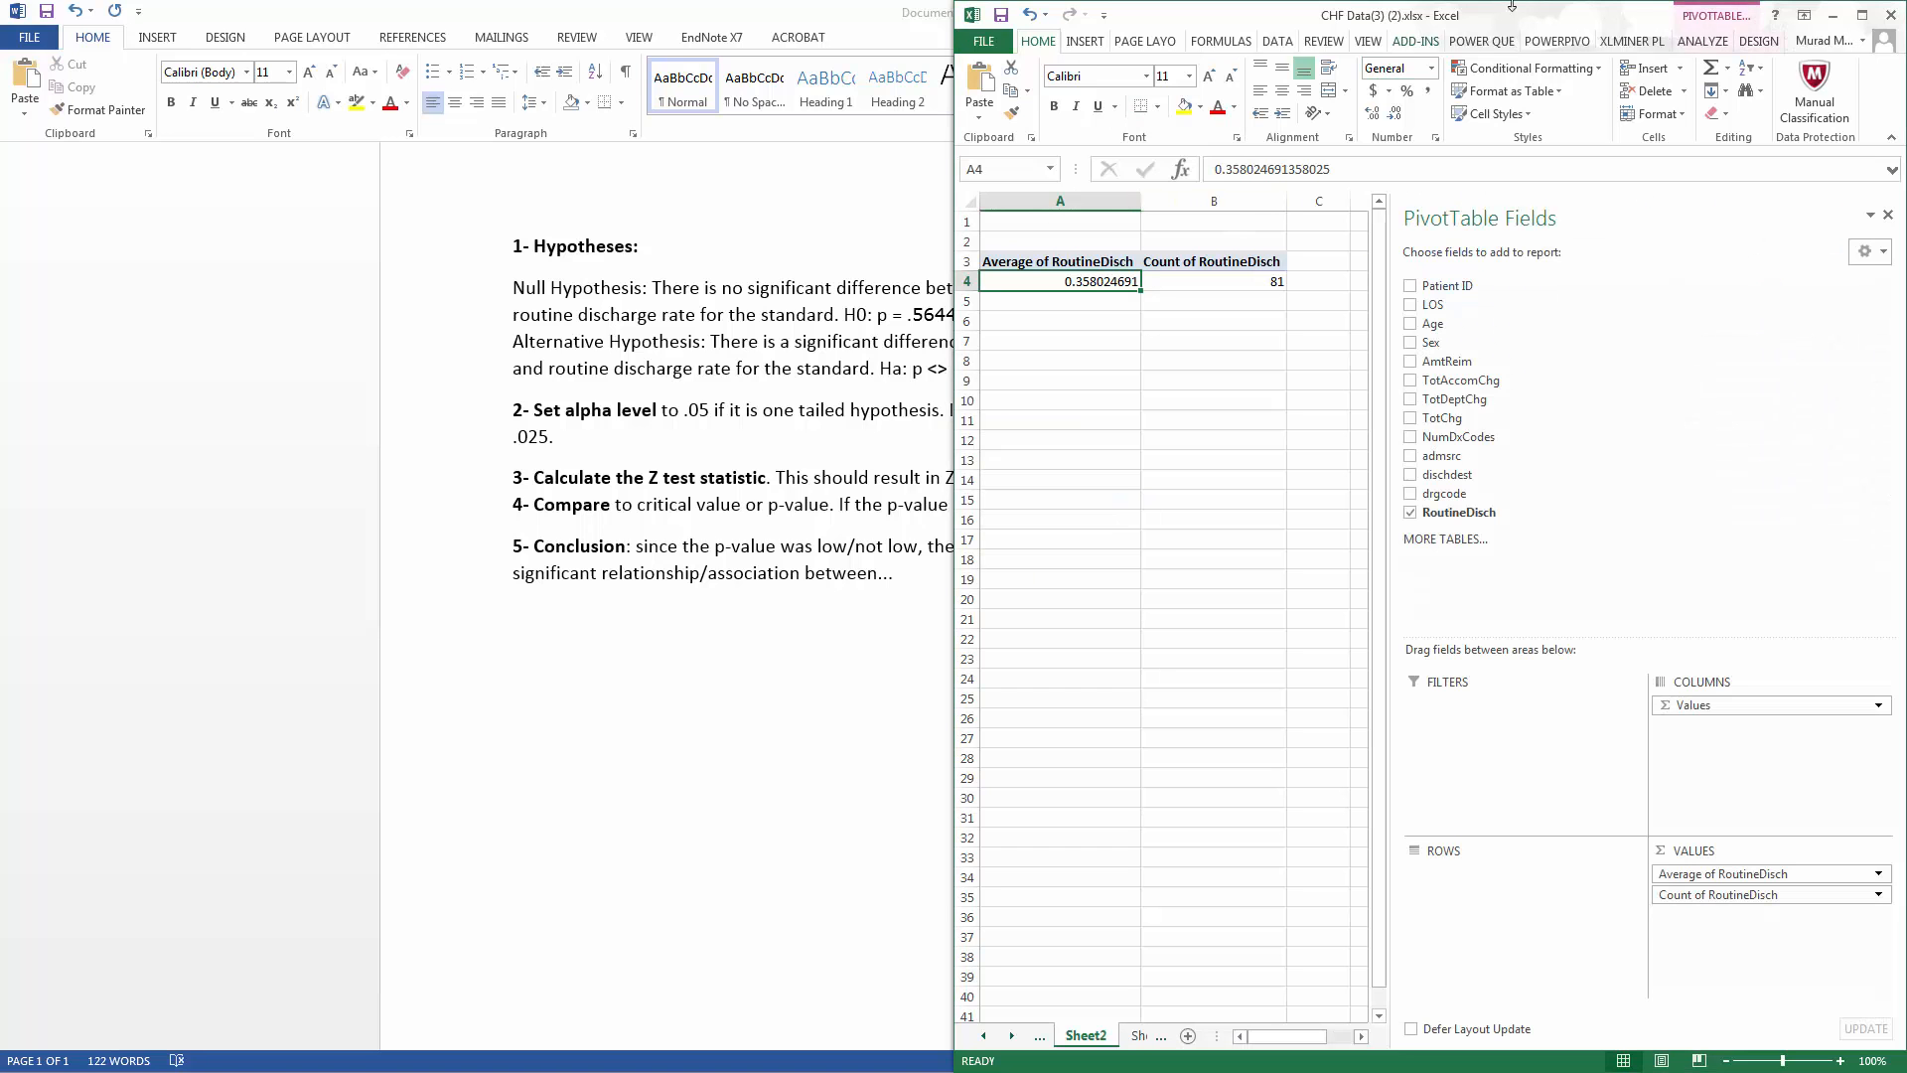
pyautogui.click(1183, 106)
pyautogui.click(1217, 281)
pyautogui.click(1183, 106)
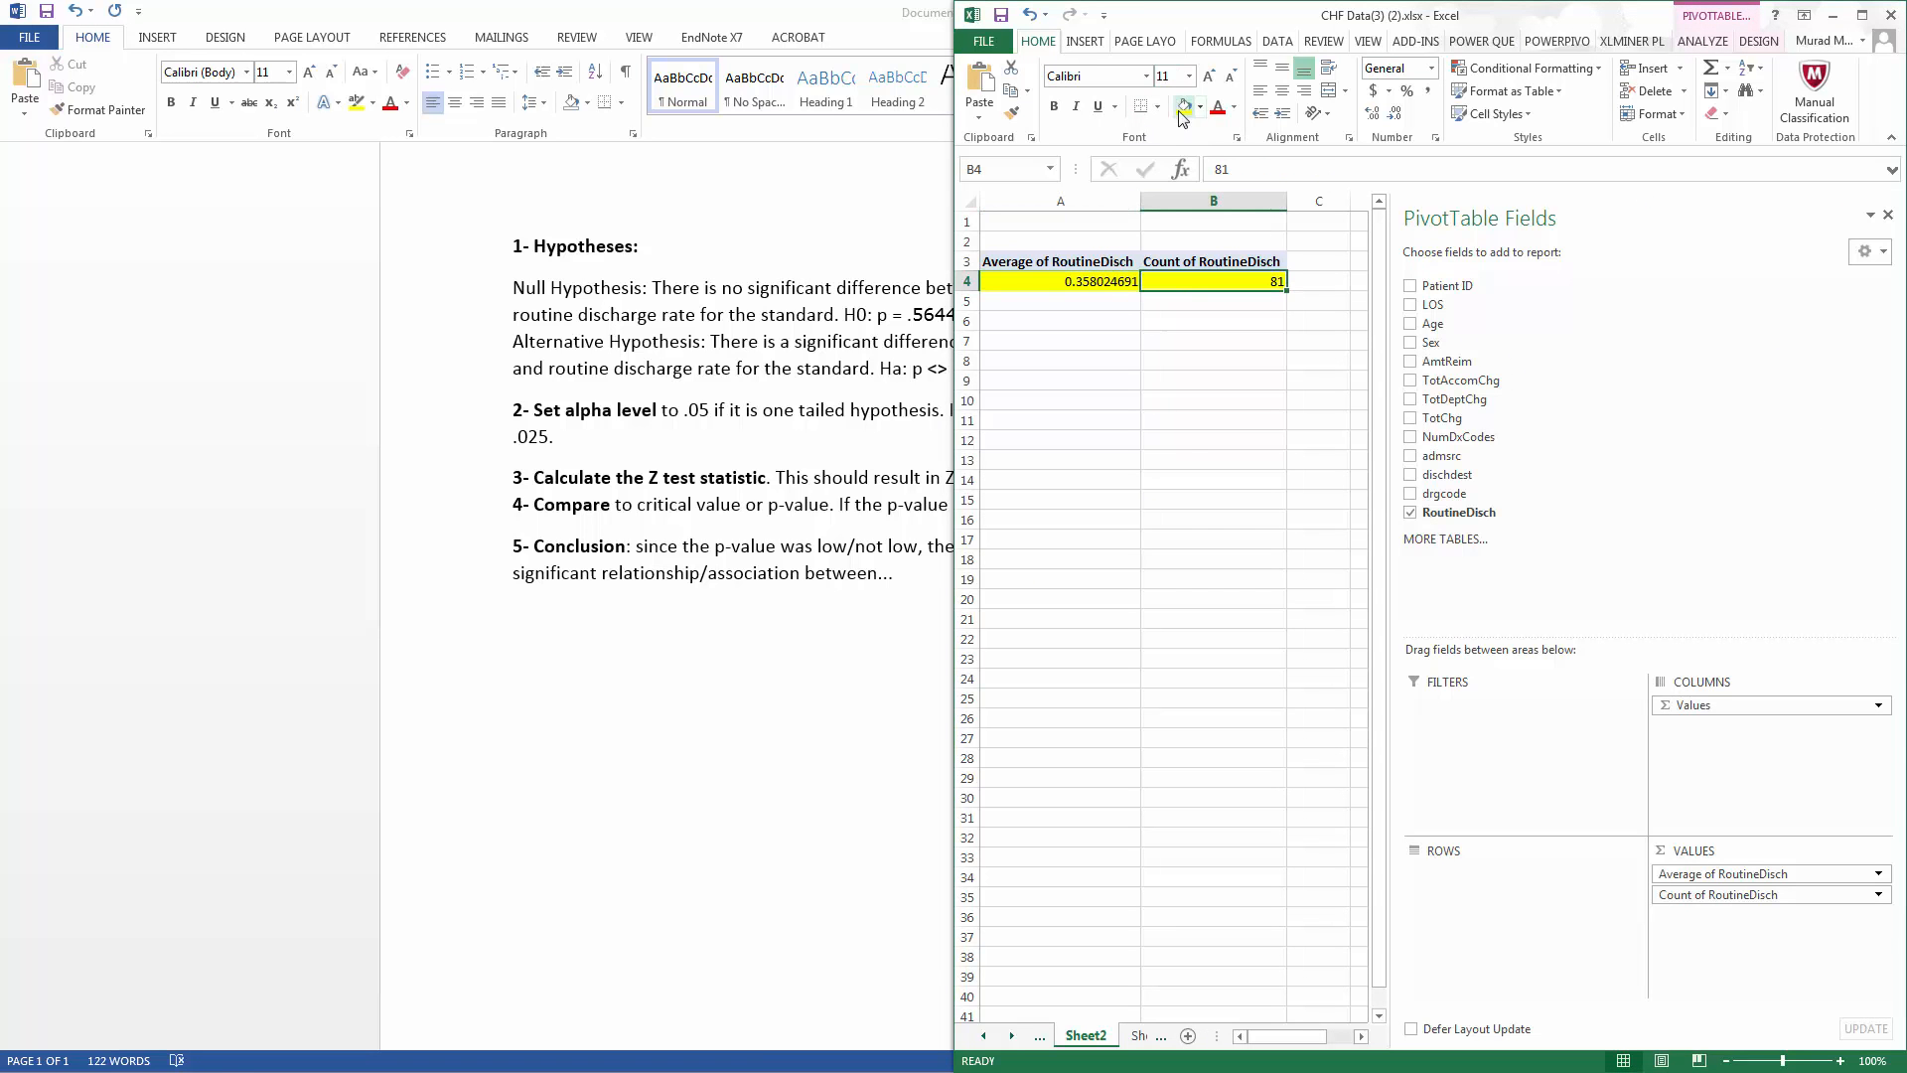
pyautogui.click(1082, 284)
pyautogui.click(1224, 171)
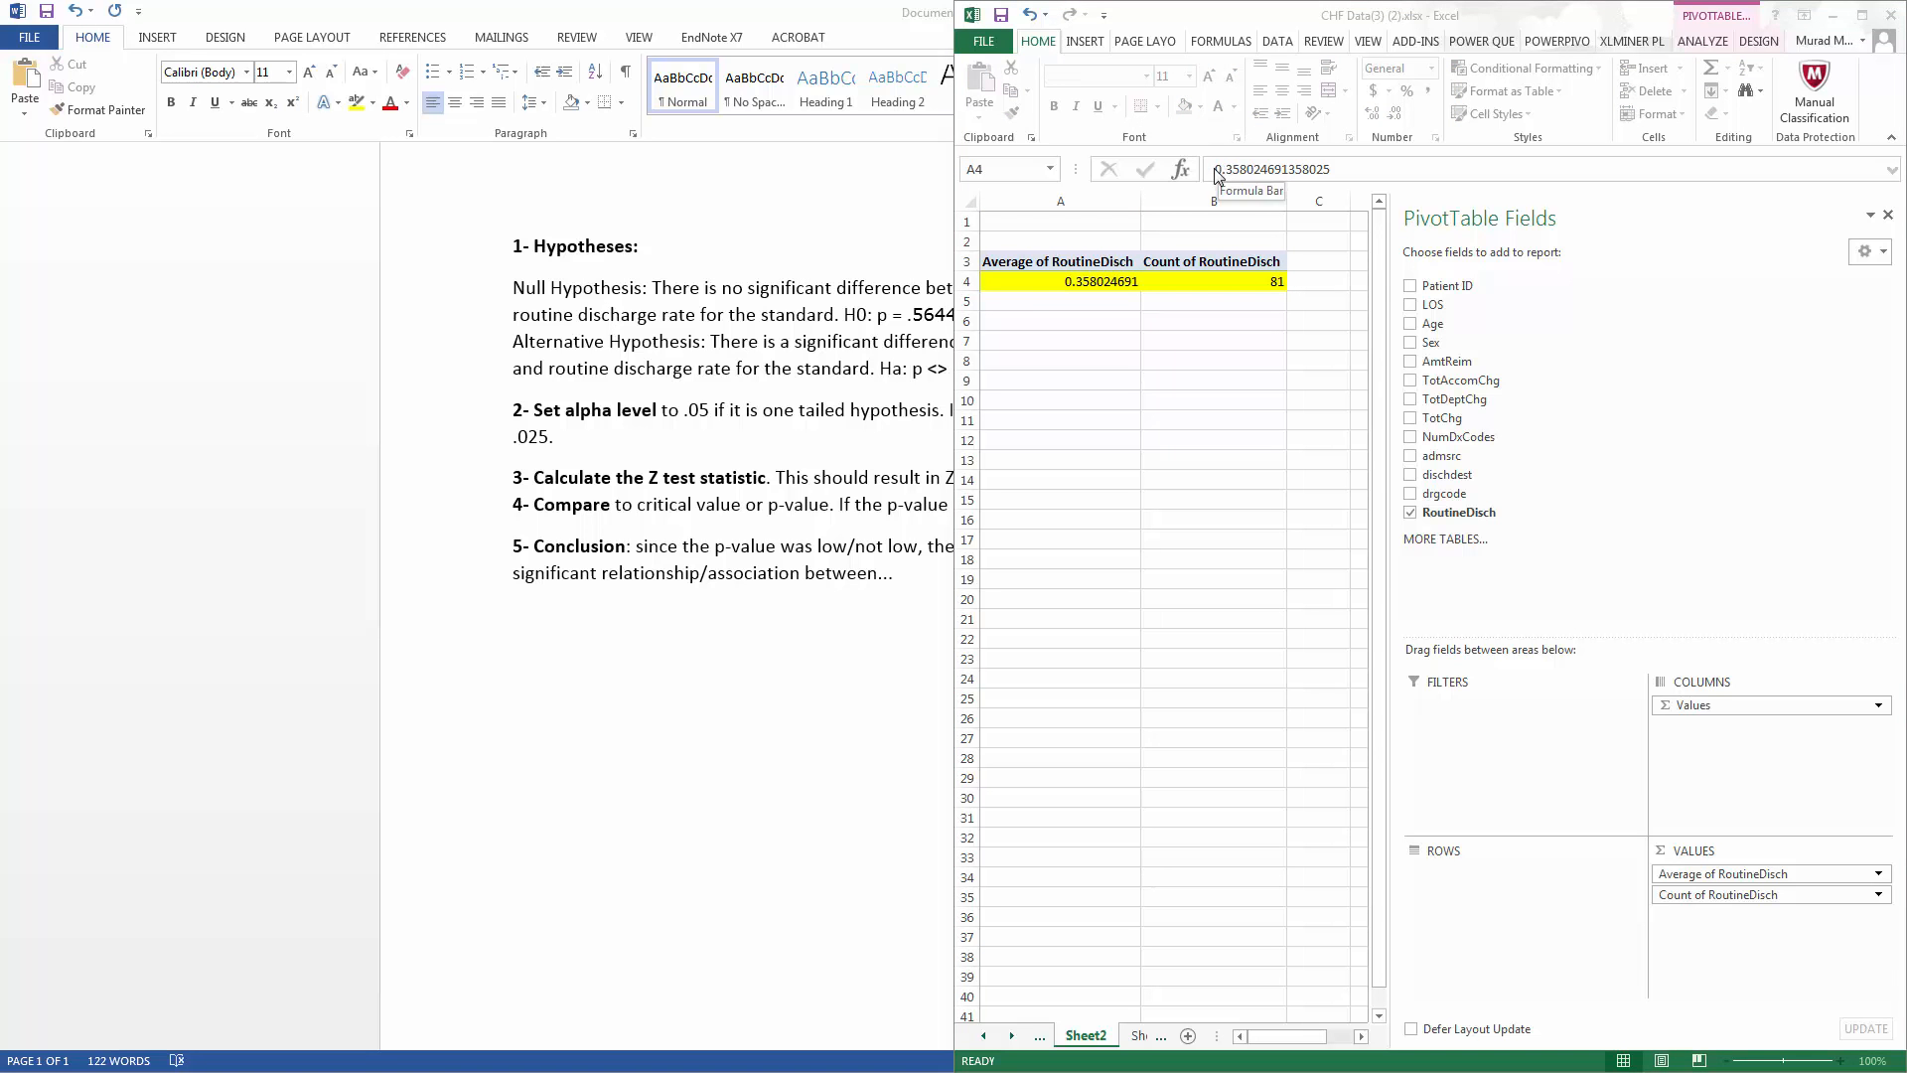
# Arrange the Chapter 4 Calculator side by side with the CHF Data workbook and enter .358 as Sample P.
pyautogui.click(824, 644)
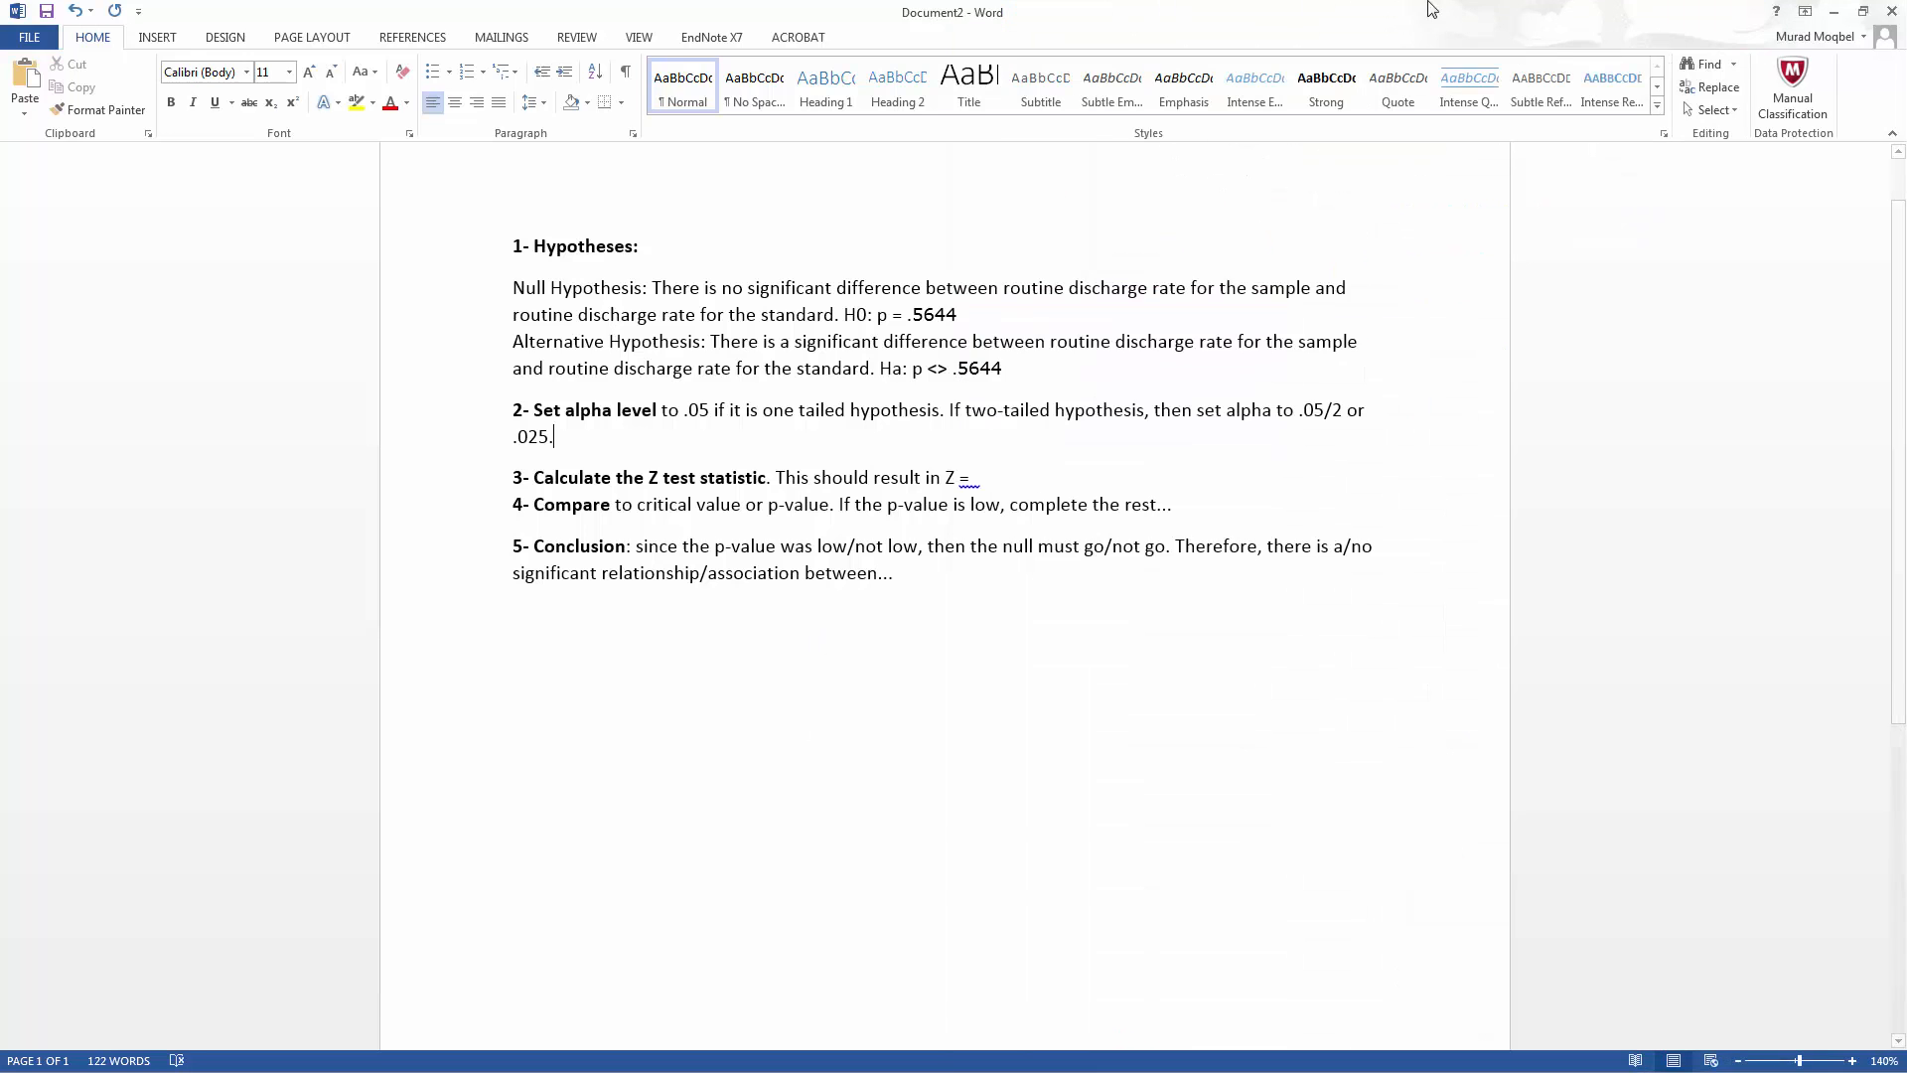
pyautogui.click(1833, 14)
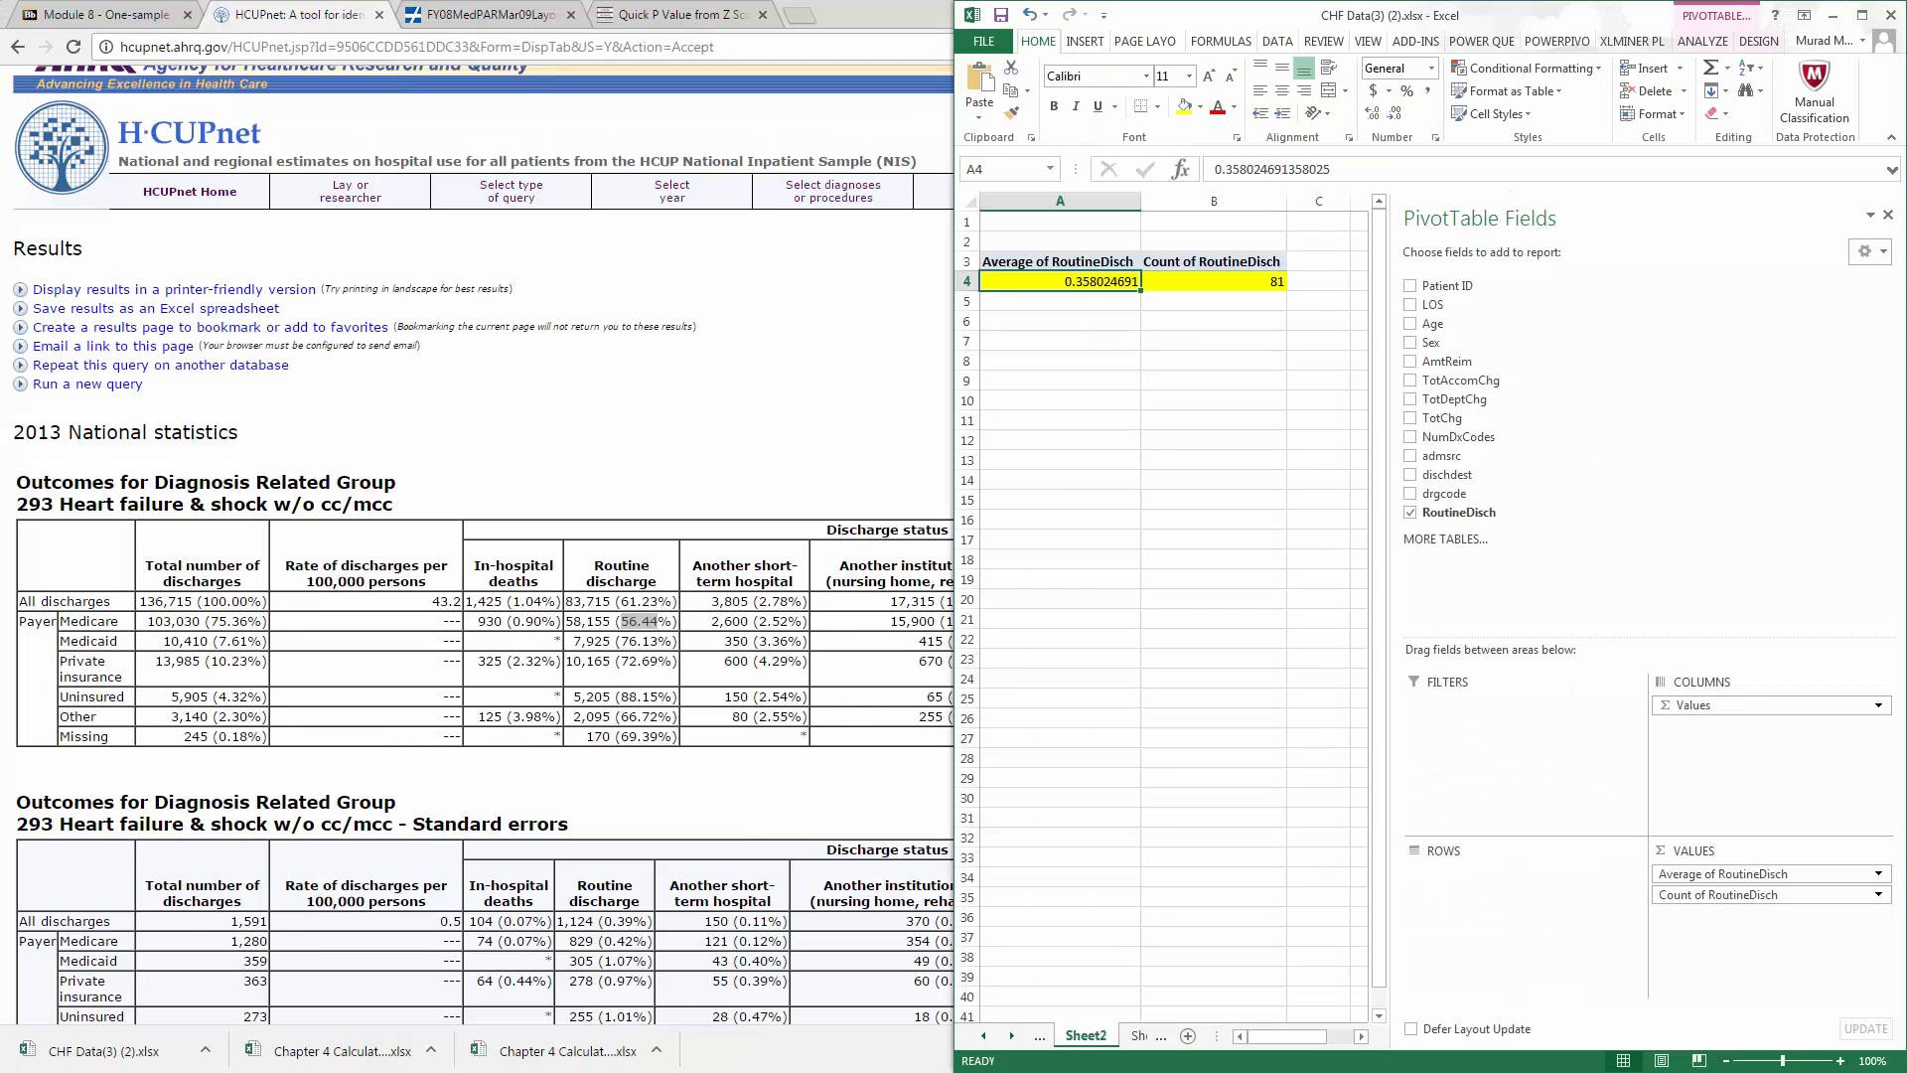
pyautogui.hotkey('alt', 'Tab')
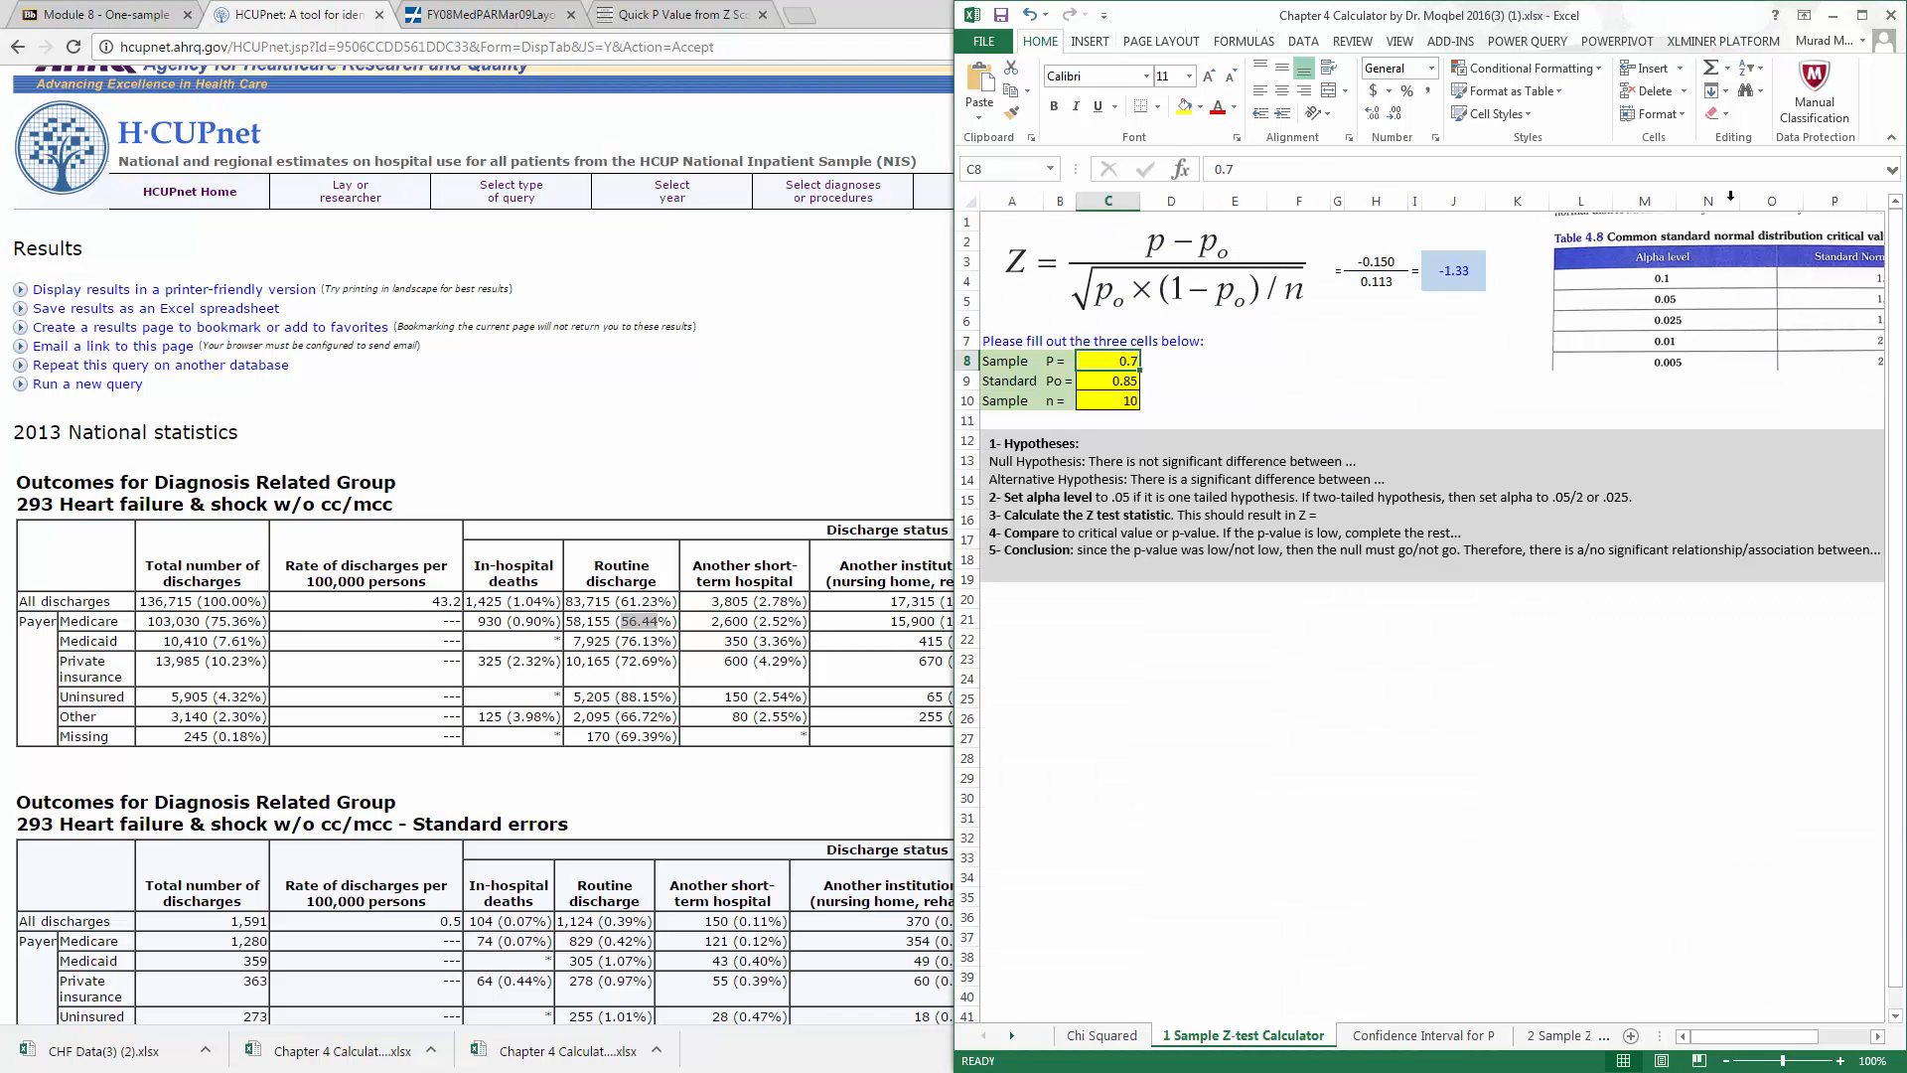
pyautogui.moveTo(1684, 5); pyautogui.dragTo(679, 2)
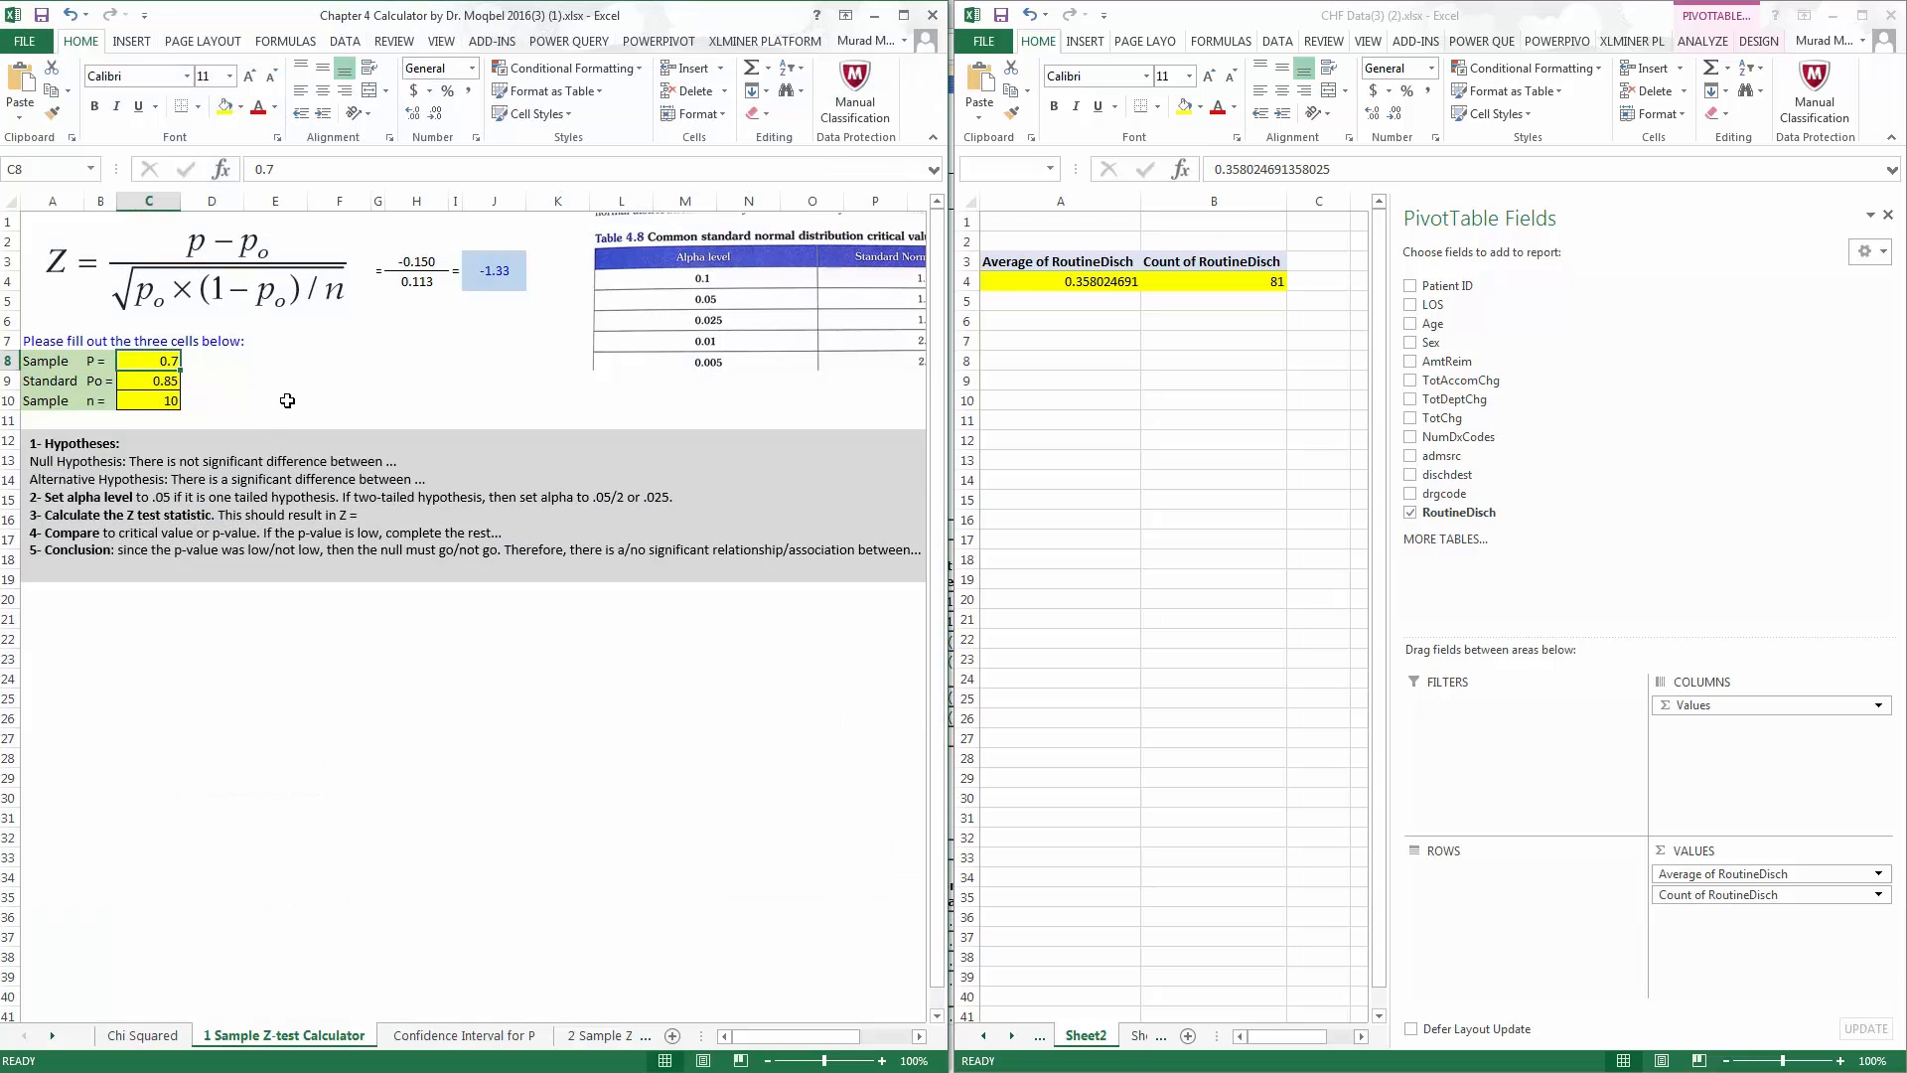
pyautogui.write('.3')
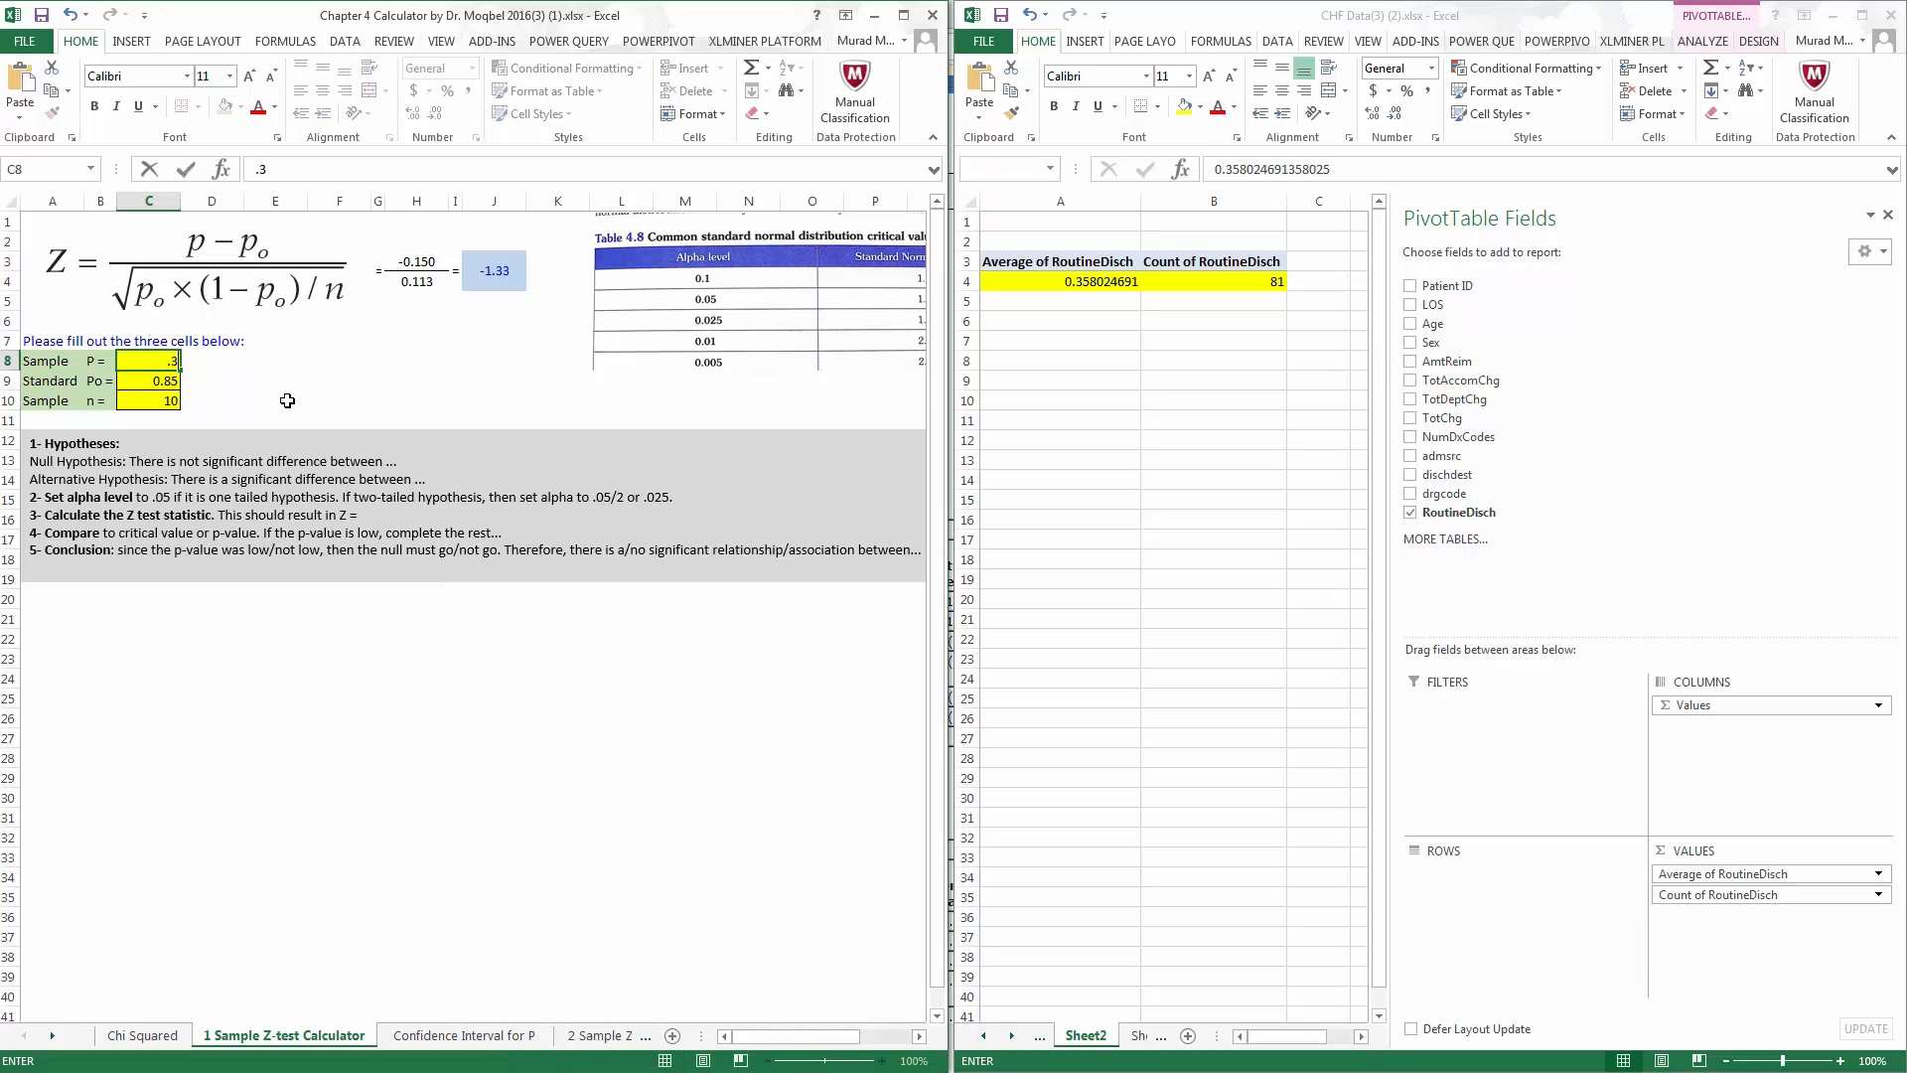
pyautogui.write('58')
pyautogui.press('Return')
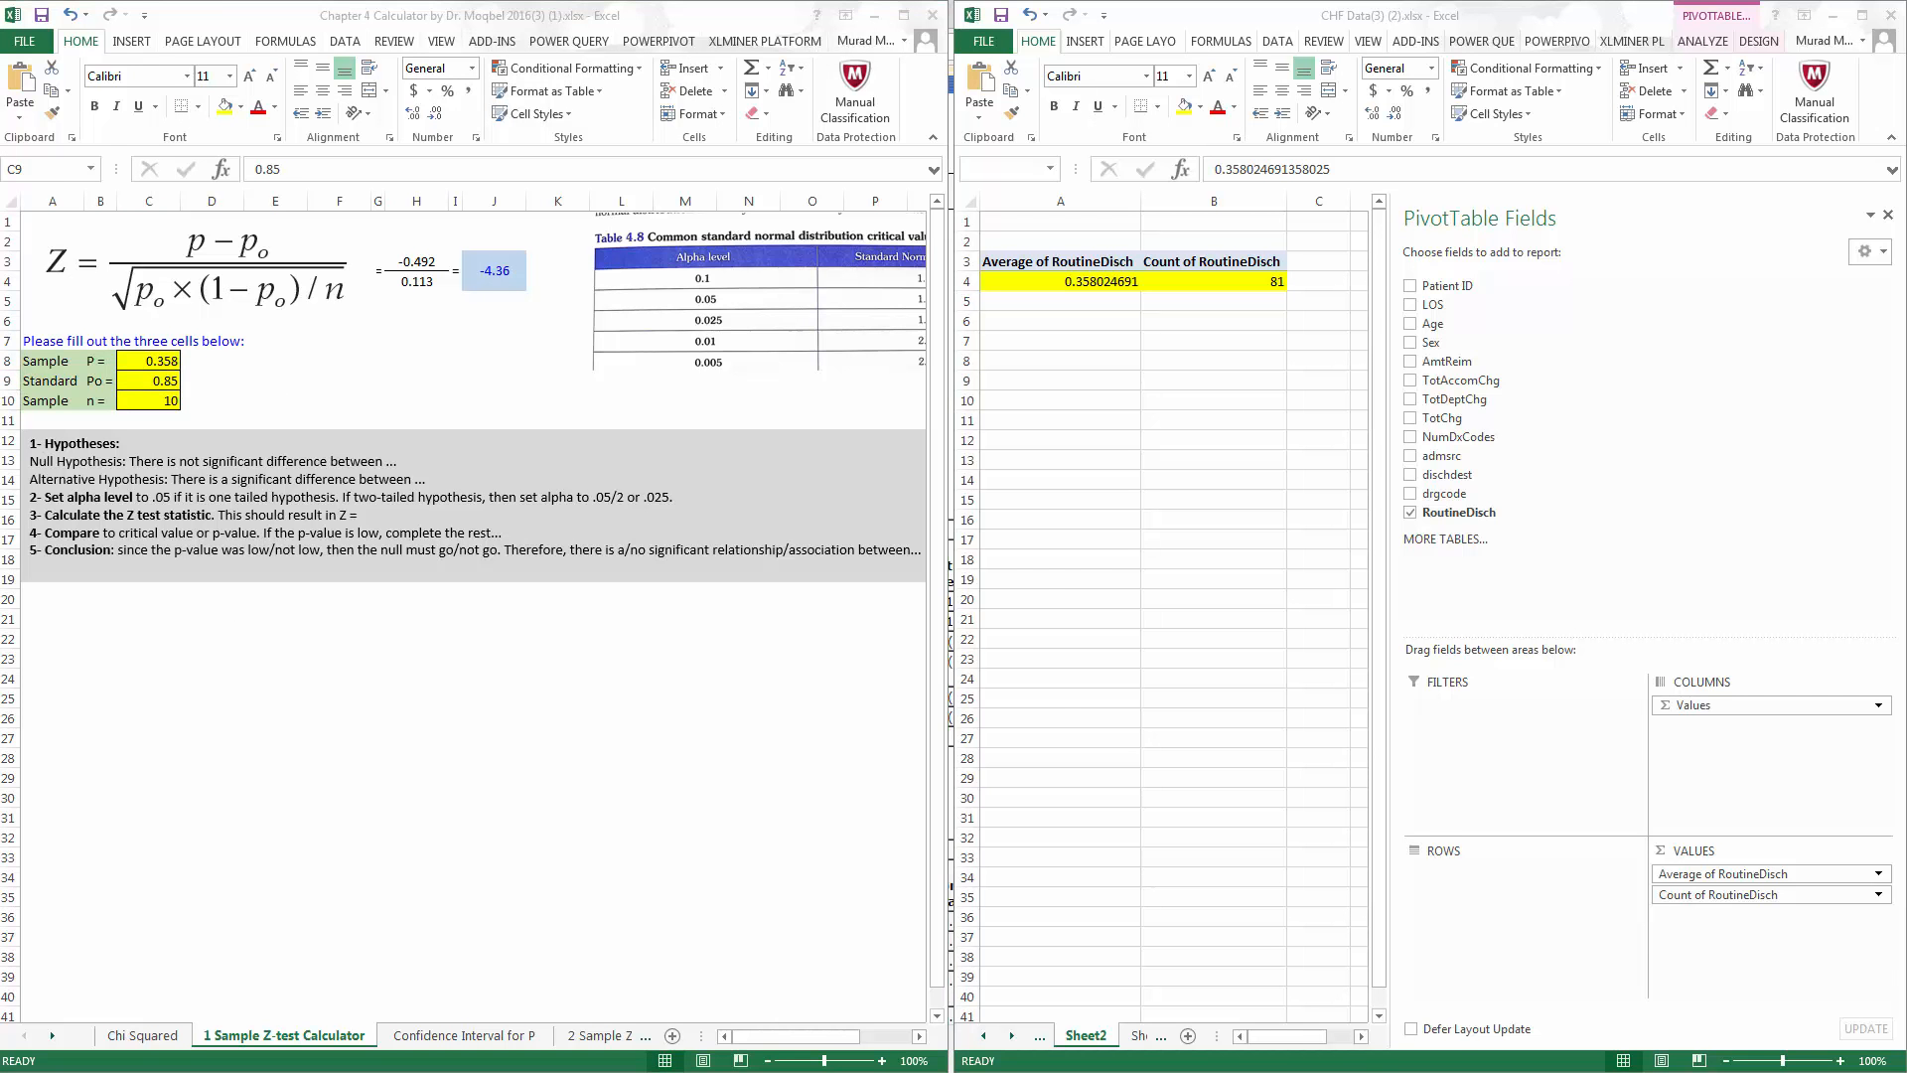
# Copy the .5644 value from the null hypothesis in the Word document and minimize Word.
pyautogui.hotkey('alt', 'Tab')
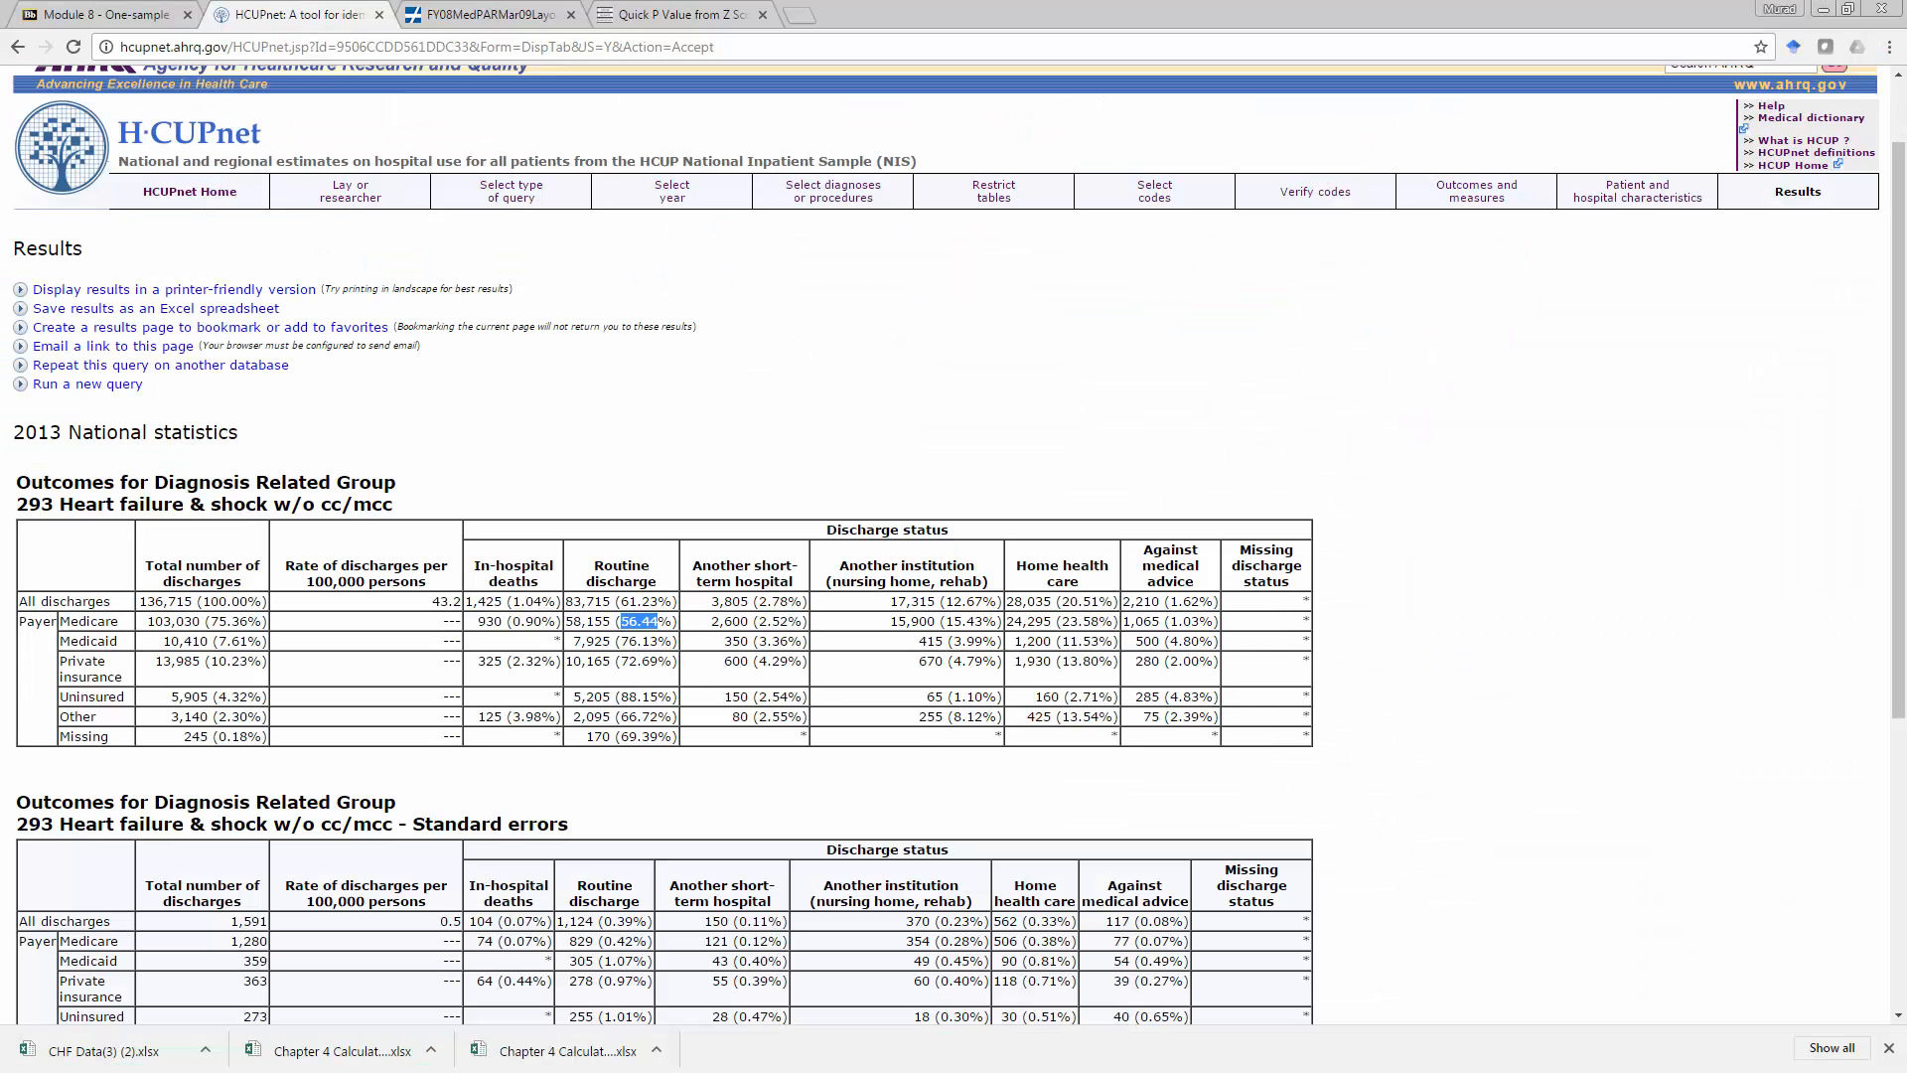
pyautogui.click(1829, 11)
pyautogui.hotkey('alt', 'Tab')
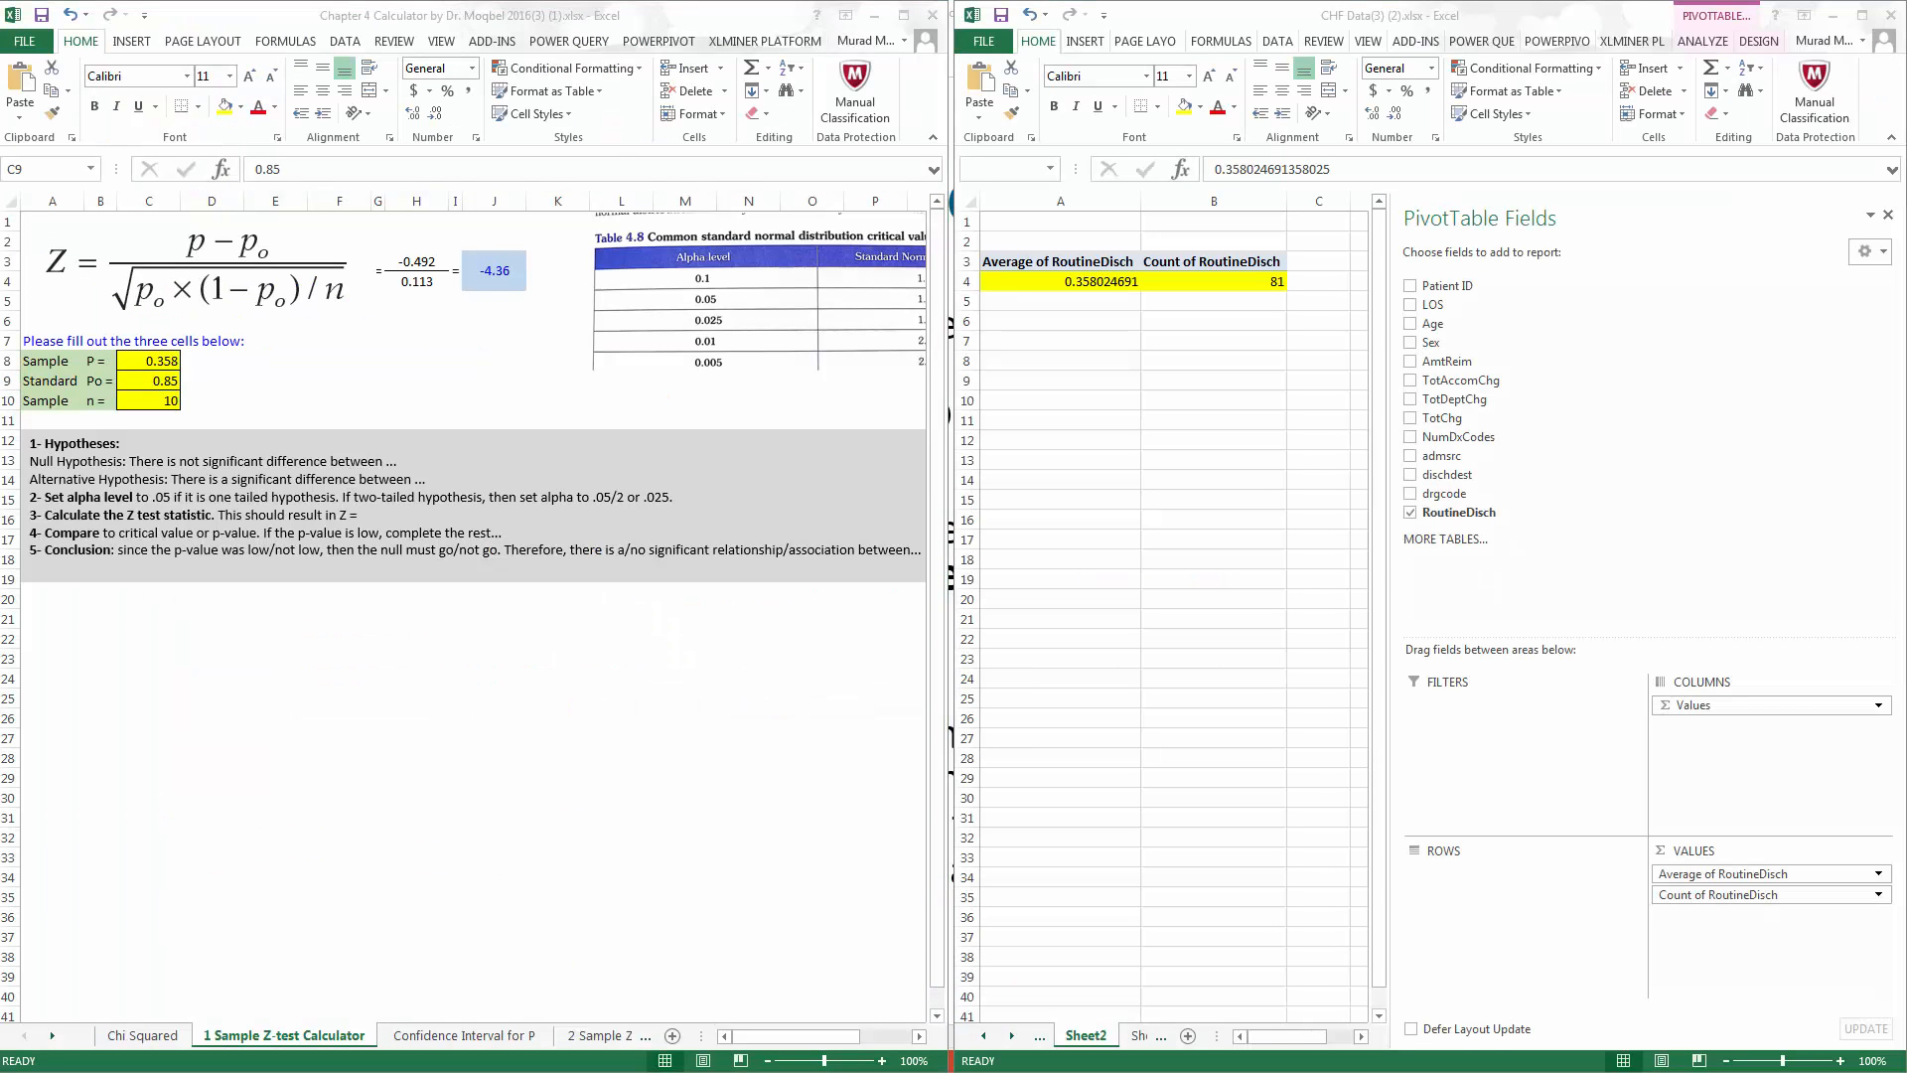
pyautogui.hotkey('alt', 'Tab')
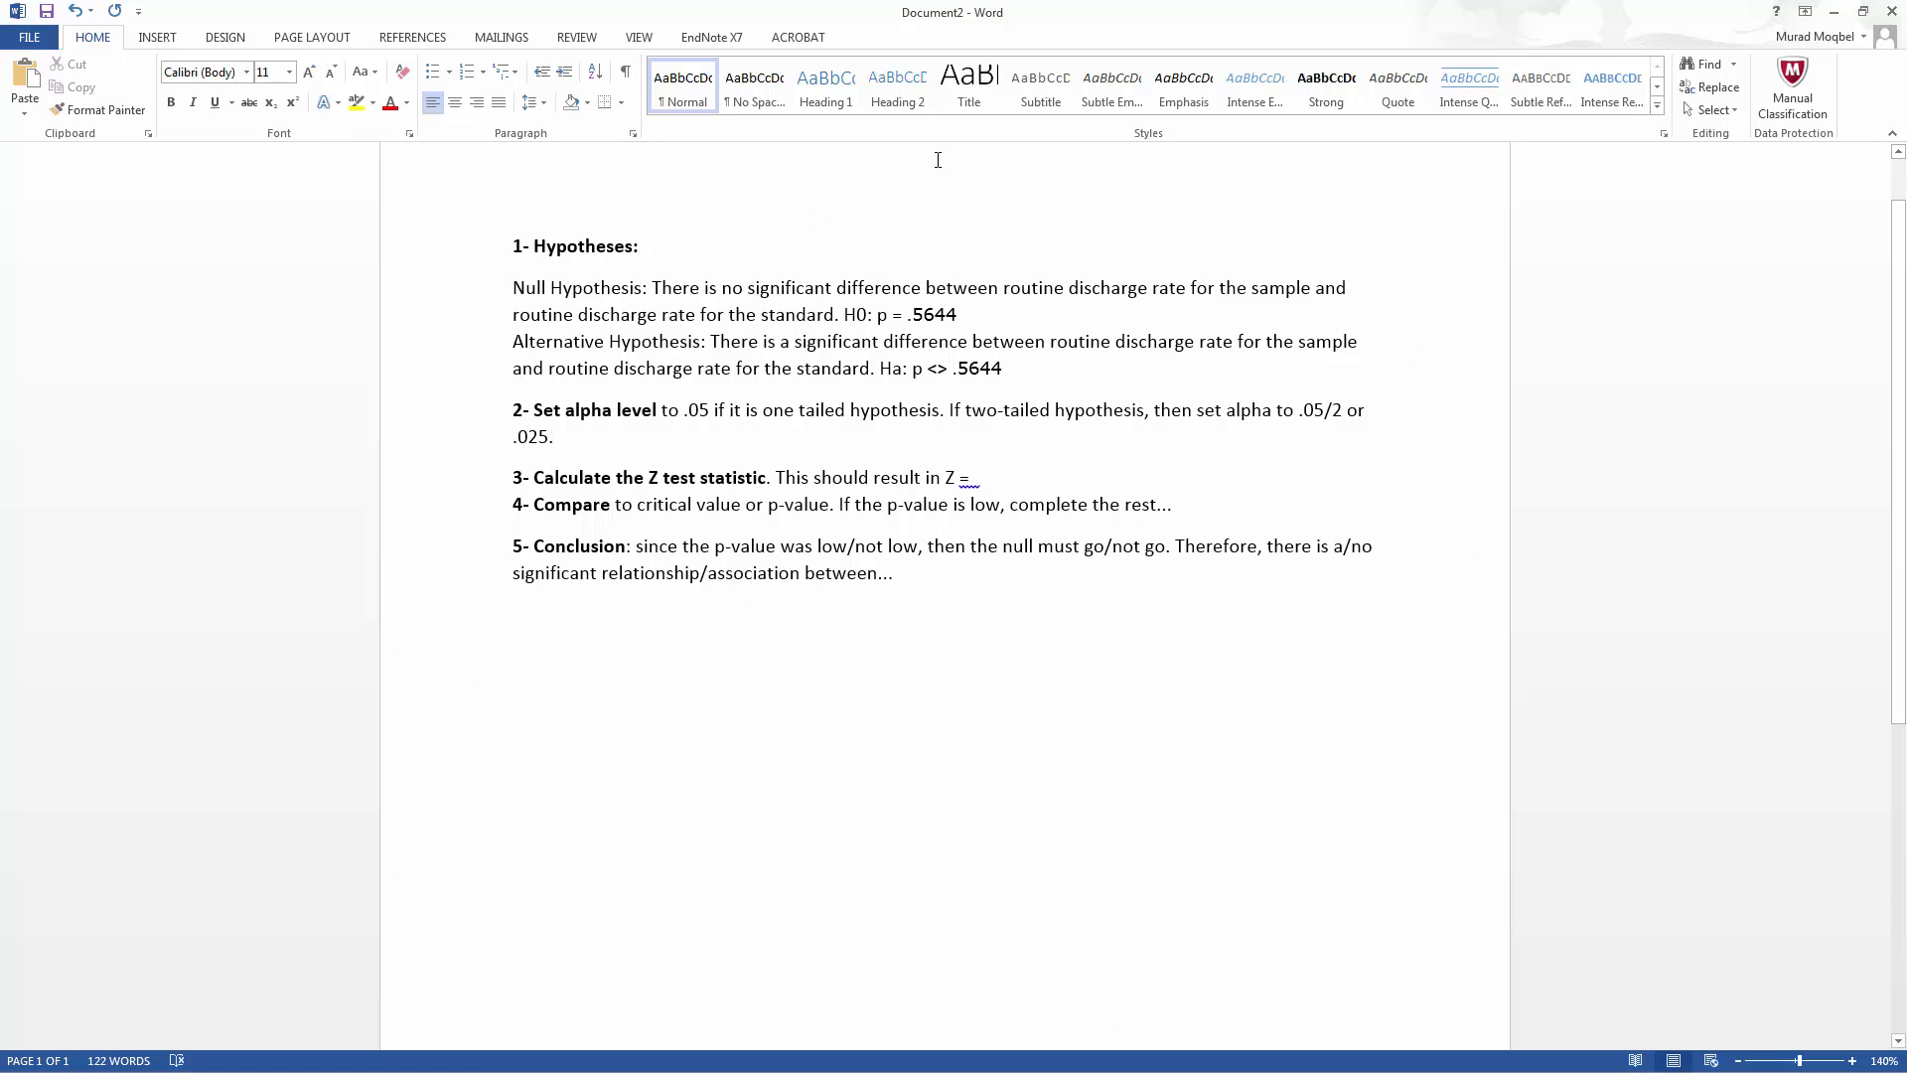
pyautogui.moveTo(957, 316); pyautogui.dragTo(907, 316)
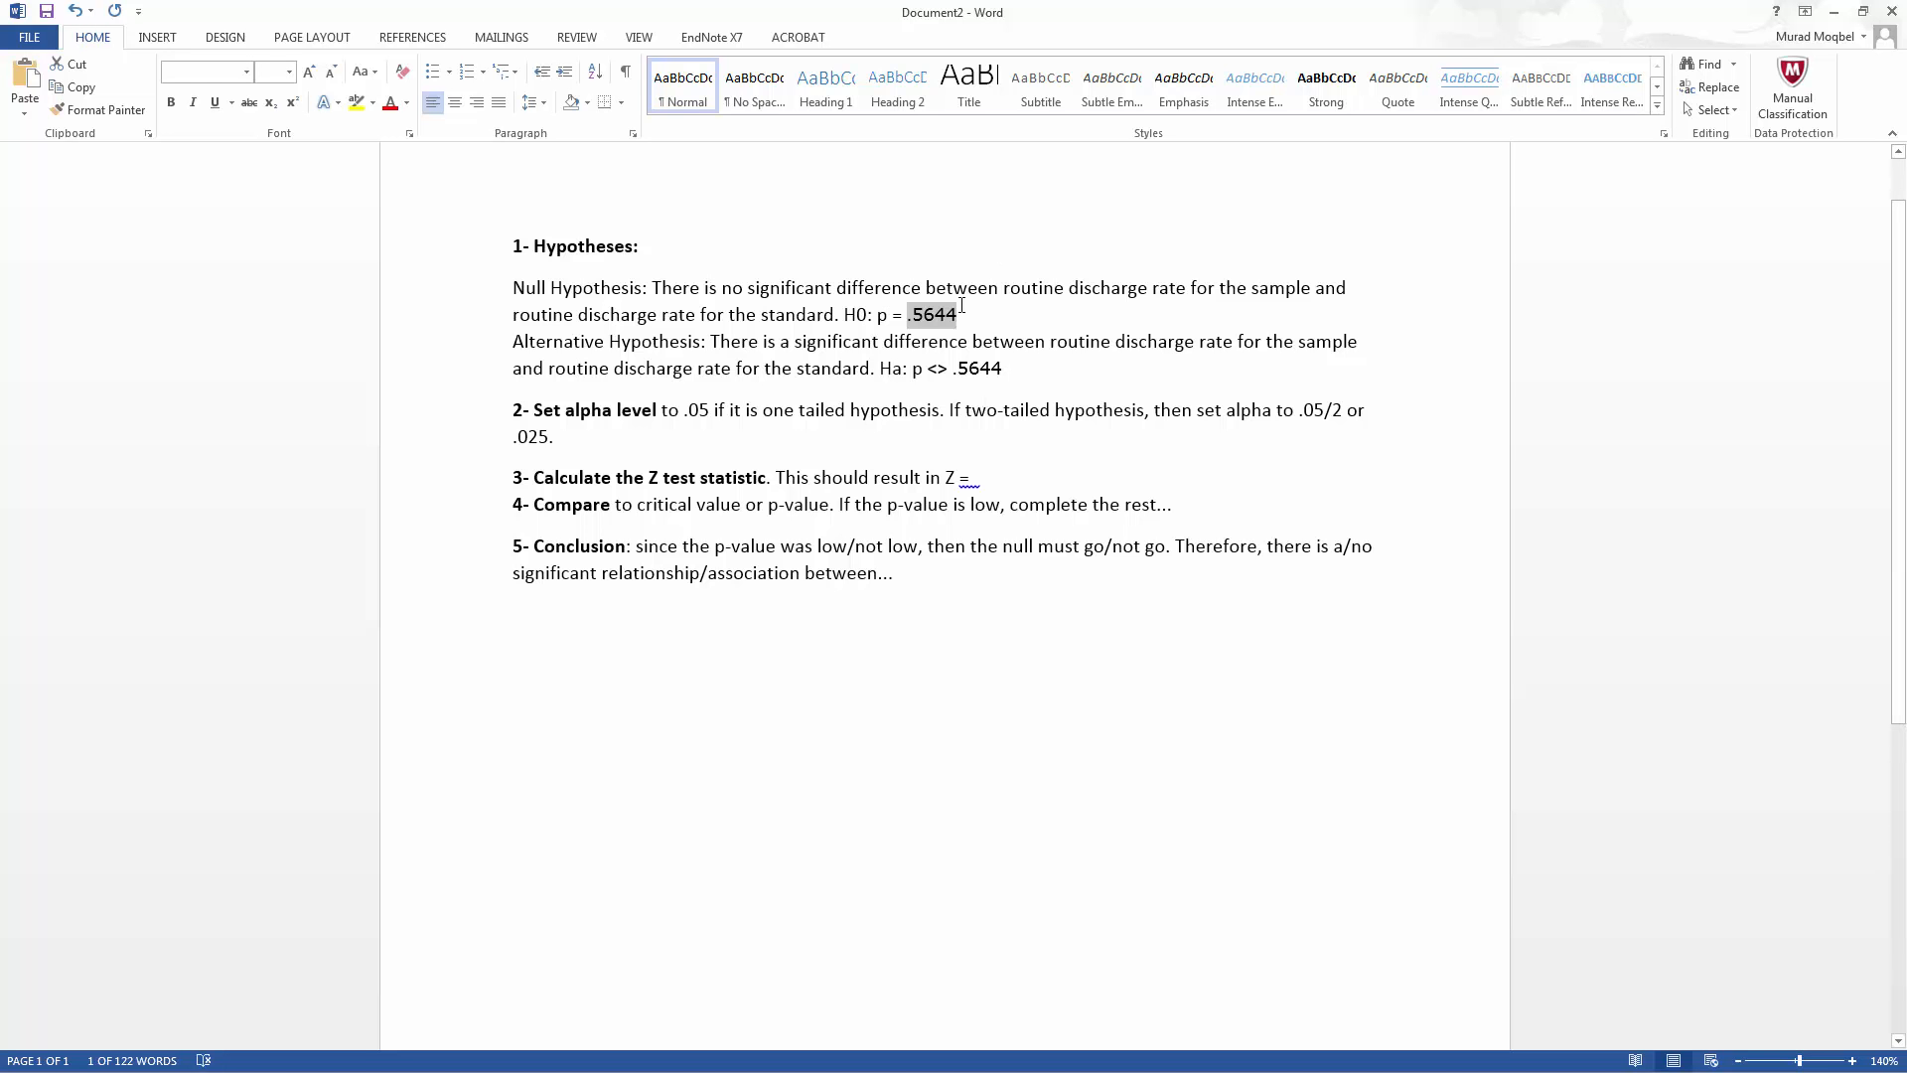
pyautogui.click(1833, 12)
# Try pasting .5644 with its source formatting into the Standard Po cell, and undo the paste.
pyautogui.click(167, 400)
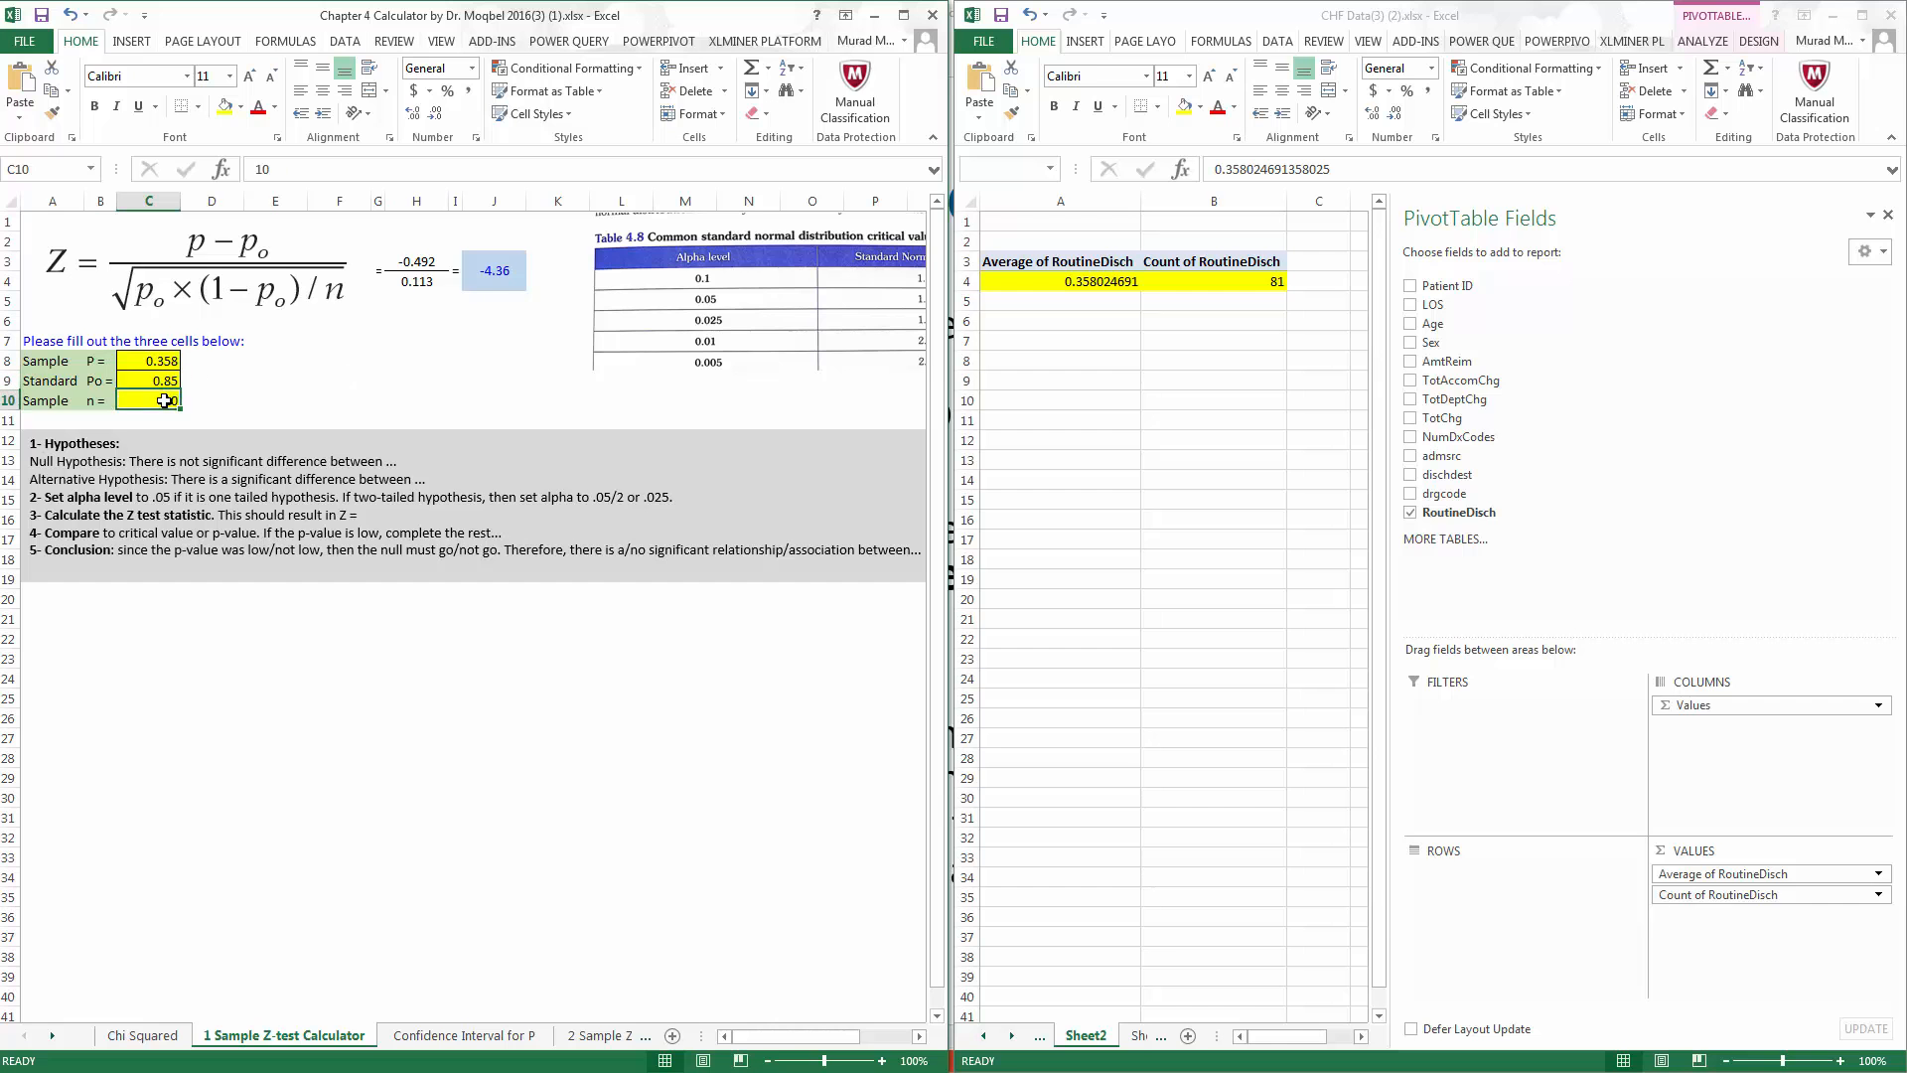
pyautogui.click(162, 382)
pyautogui.write('0.5644')
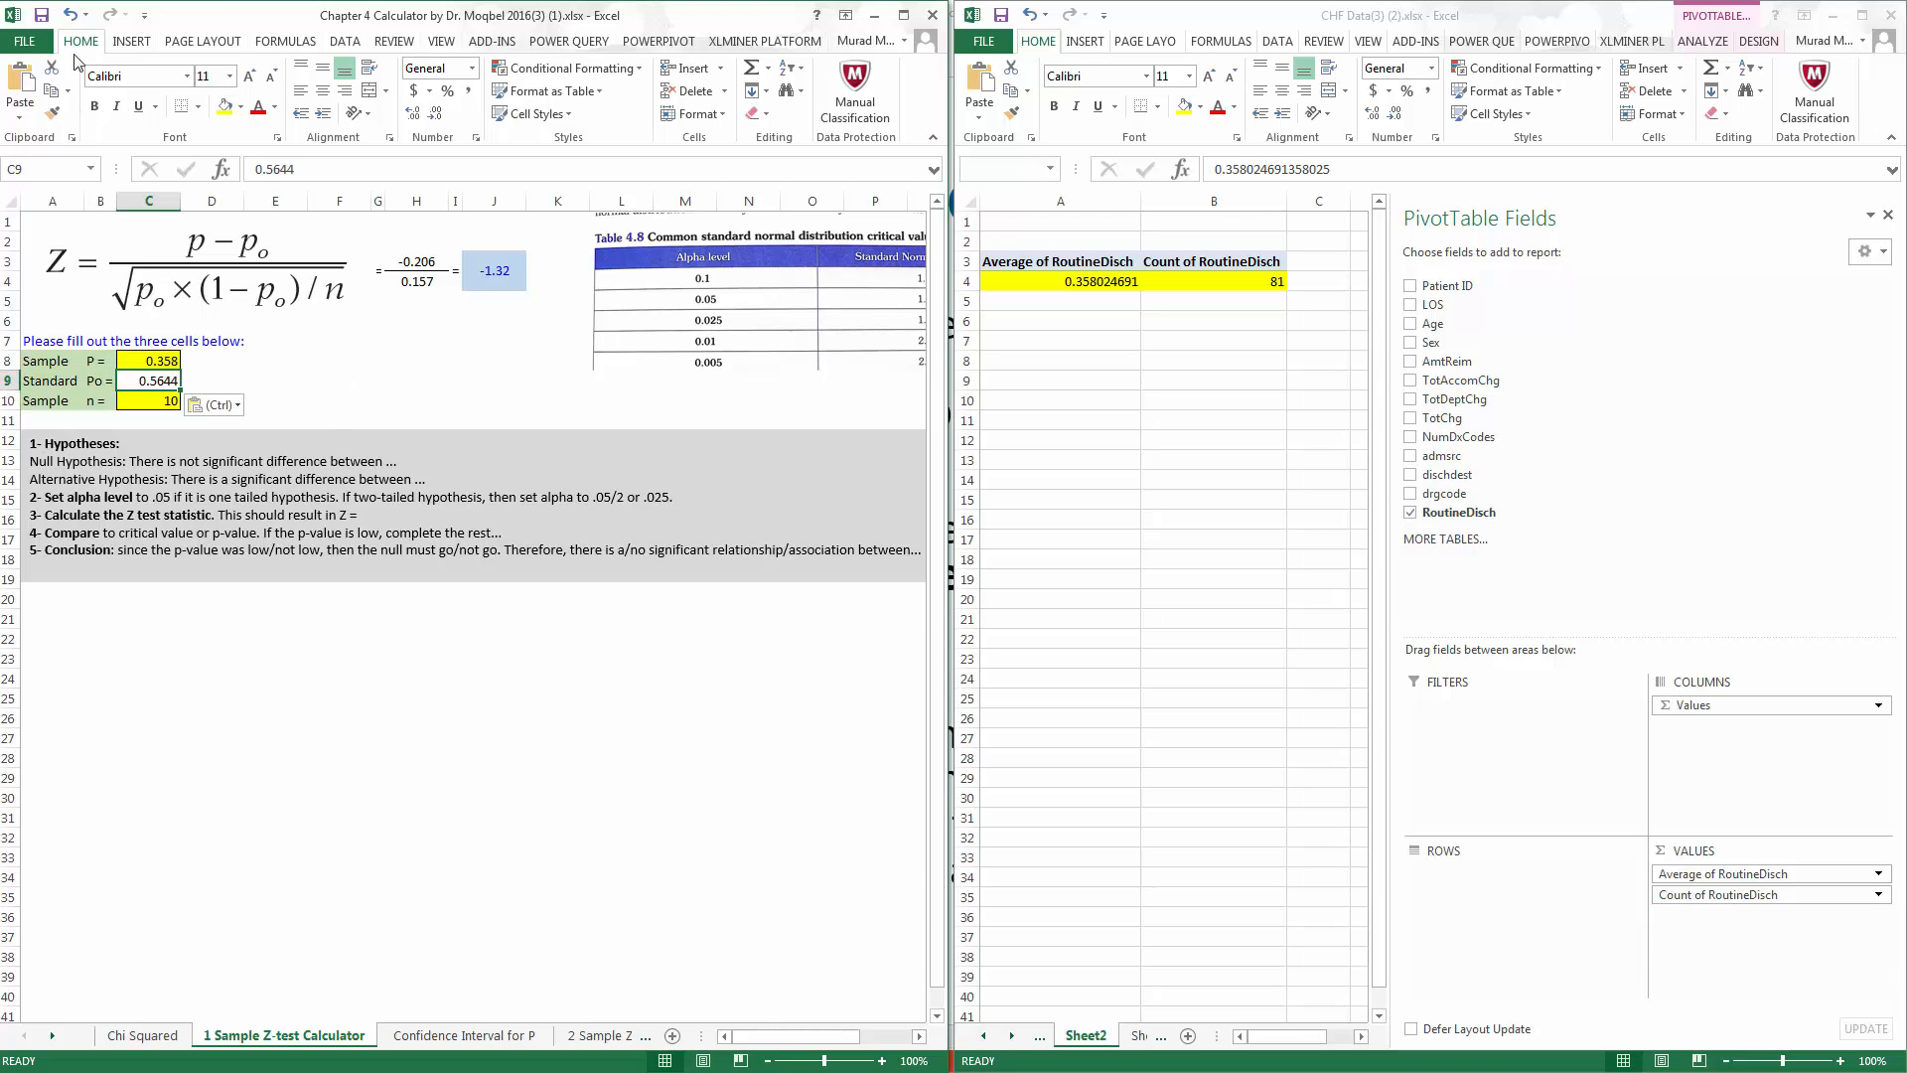
pyautogui.click(74, 15)
# Paste .5644 into Standard Po matching the cell's own formatting, and enter the RoutineDisch count of 81 as Sample n.
pyautogui.rightClick(156, 381)
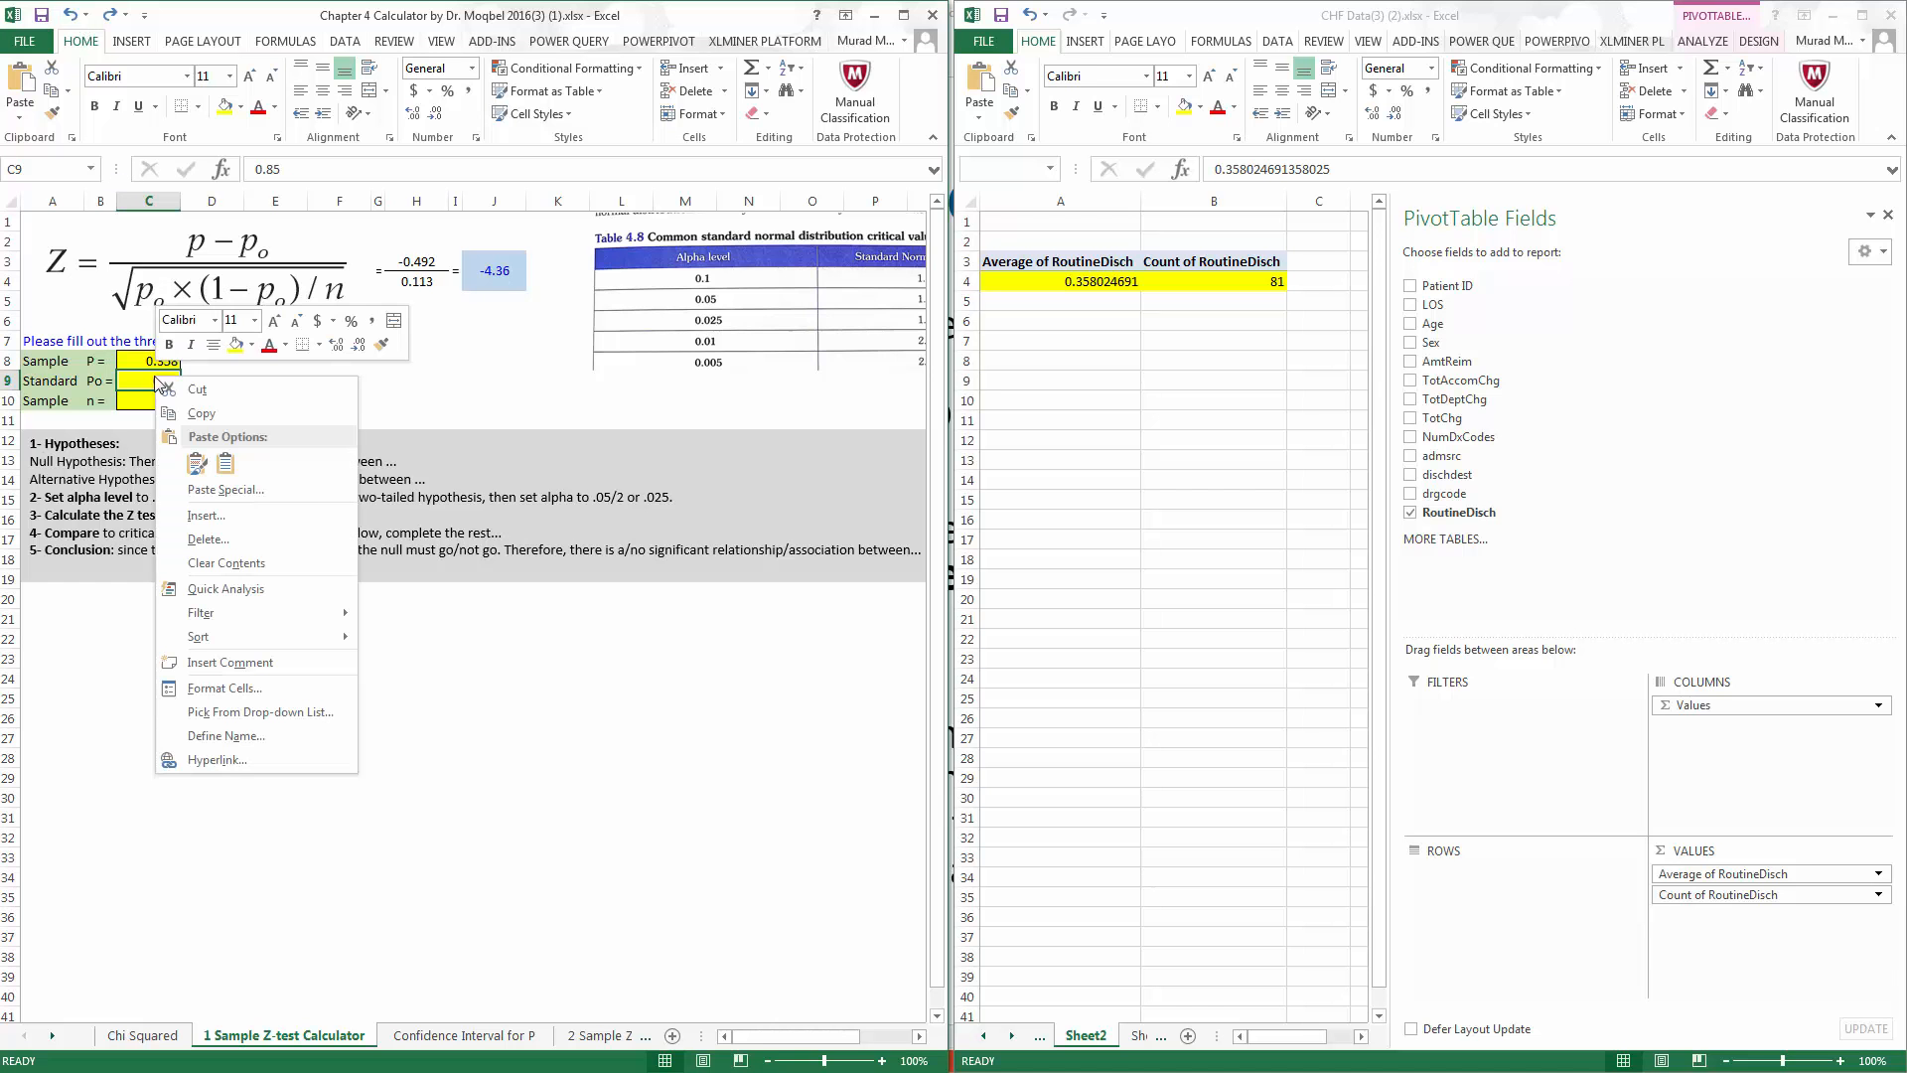
pyautogui.click(226, 464)
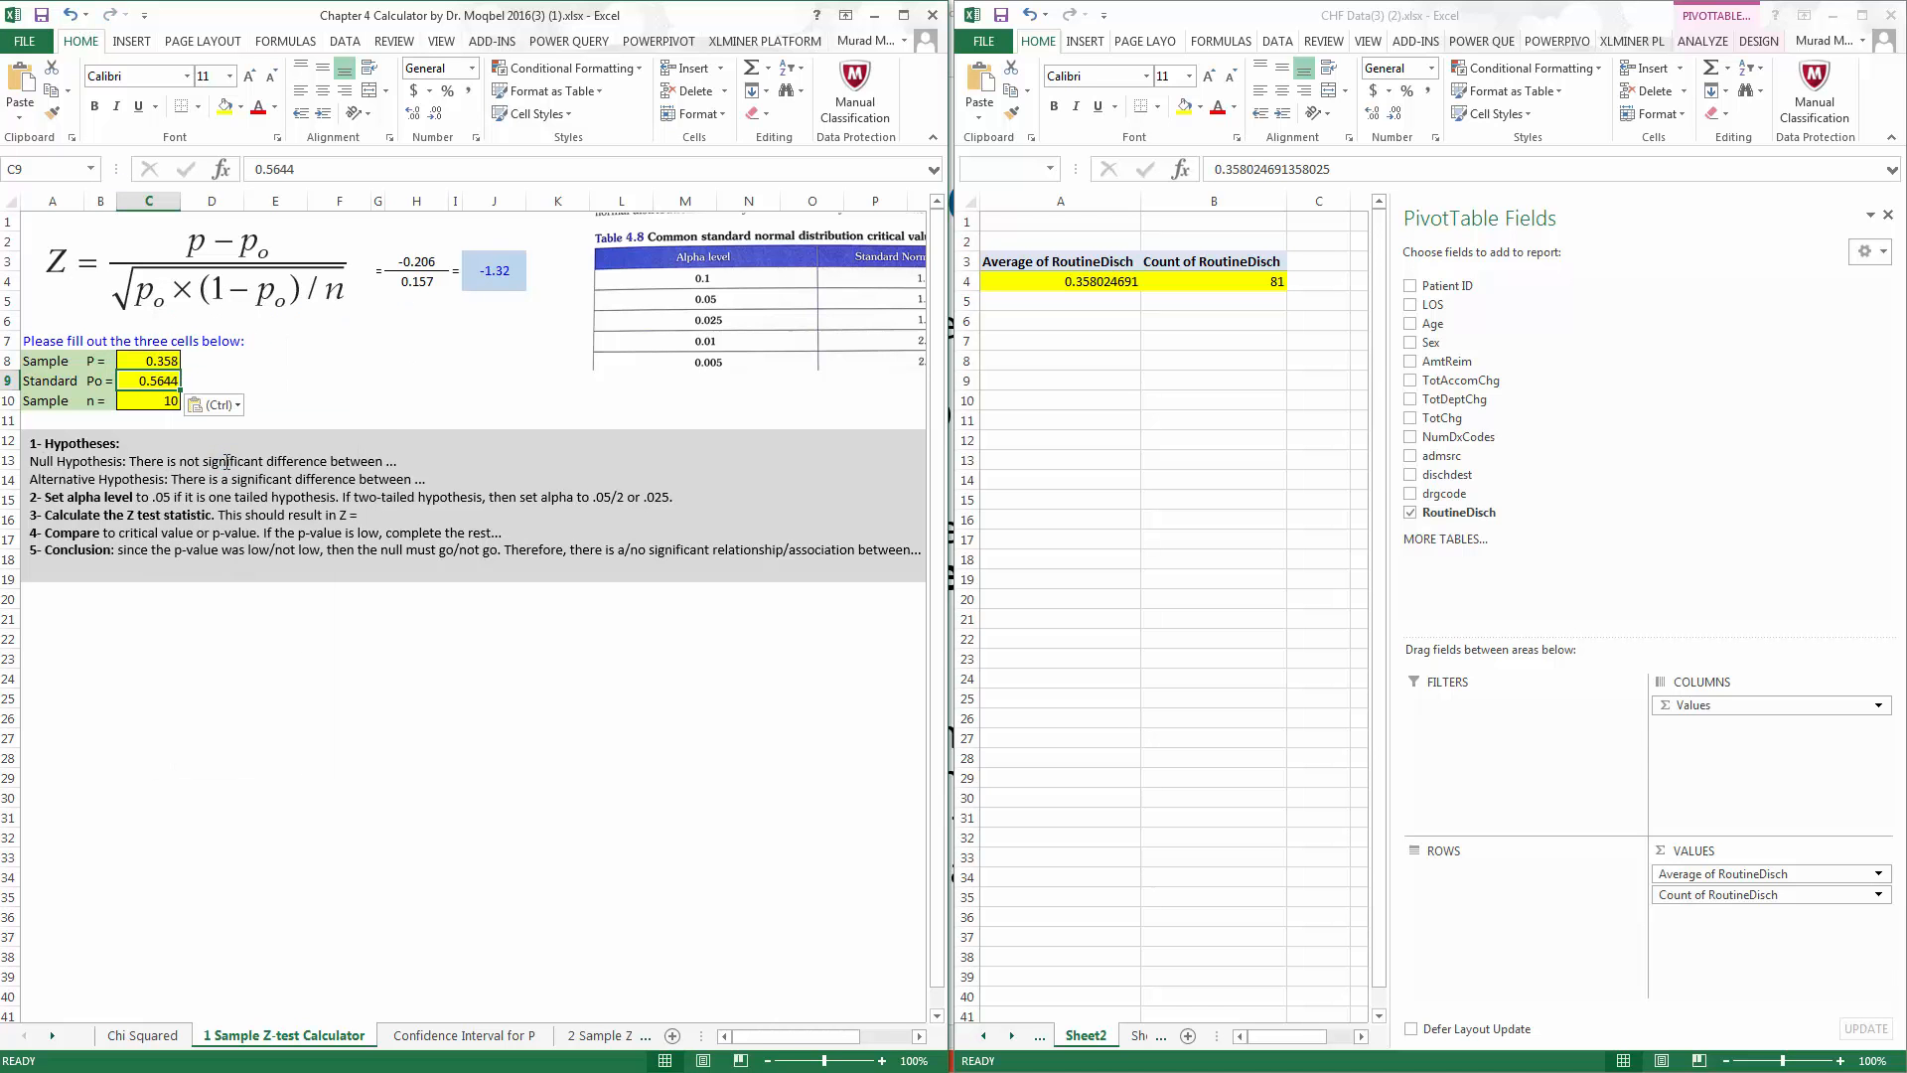
pyautogui.click(159, 407)
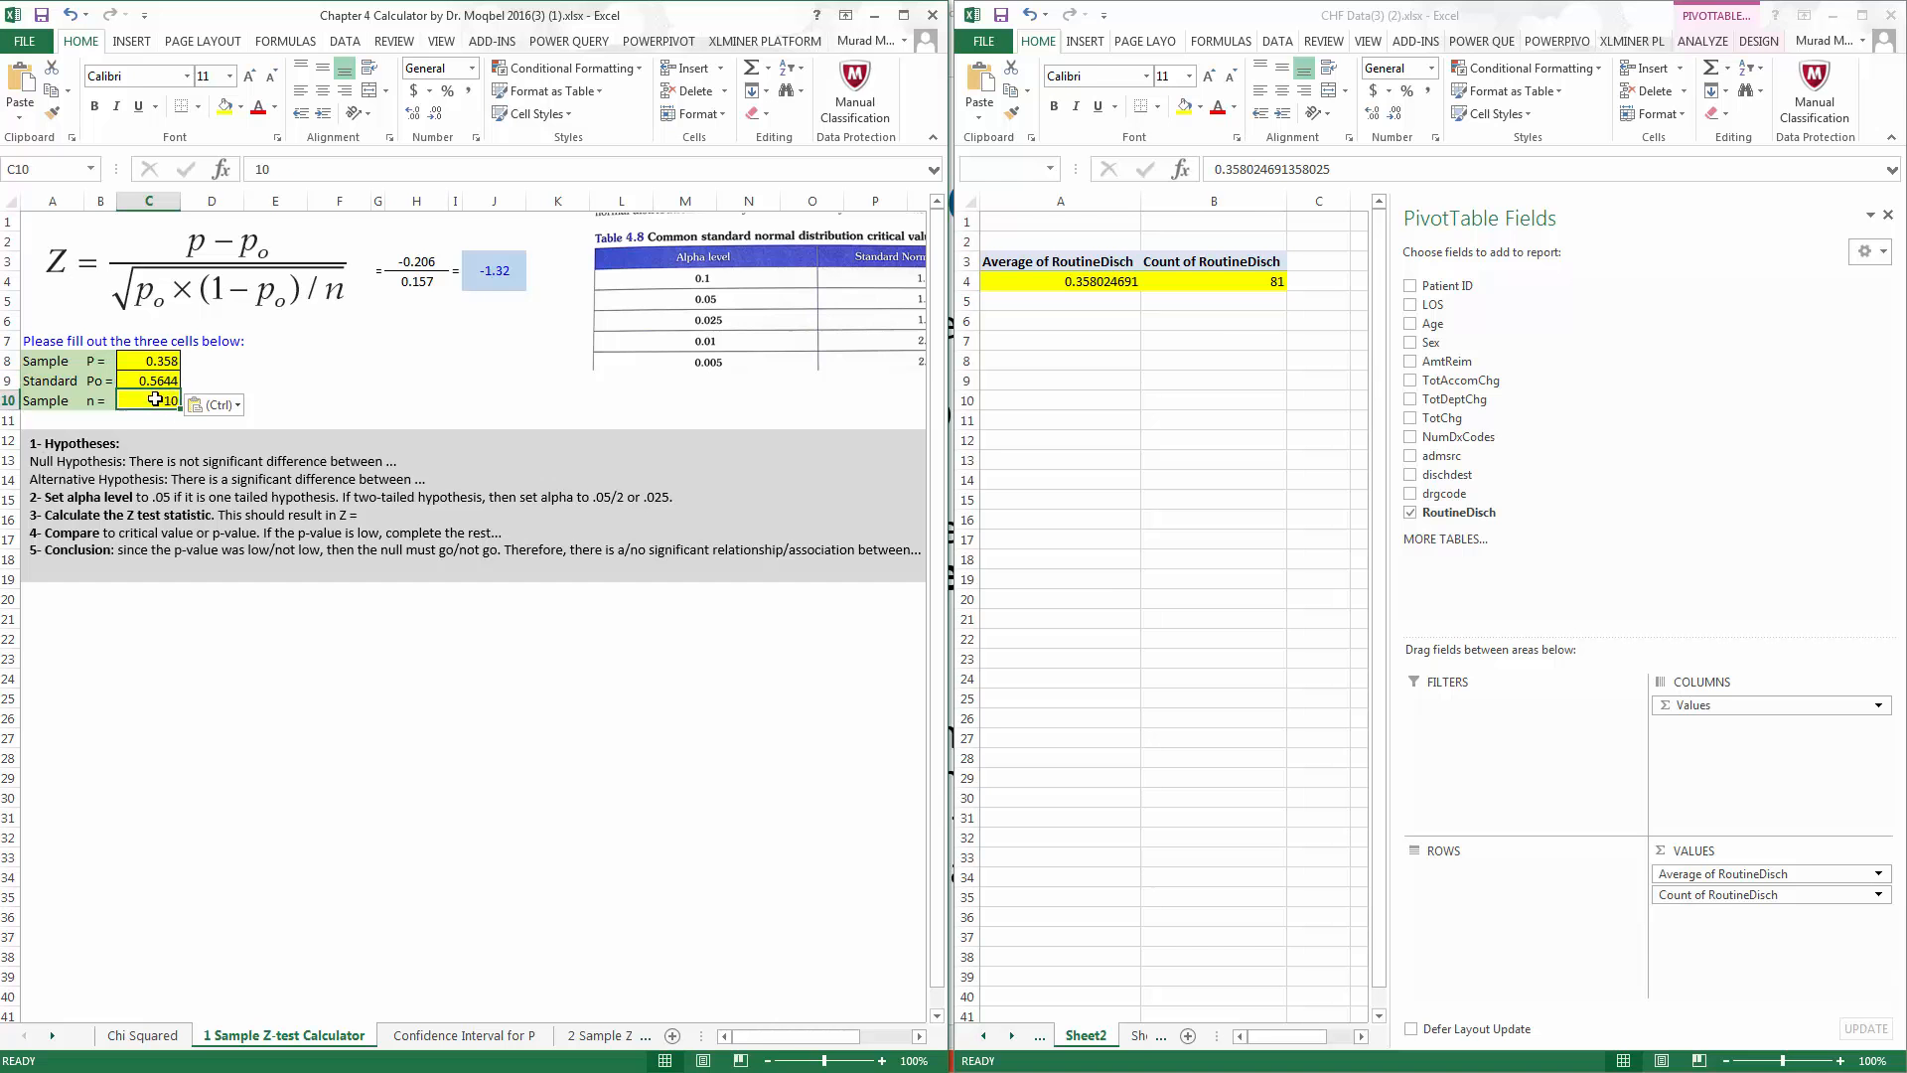
pyautogui.click(1249, 282)
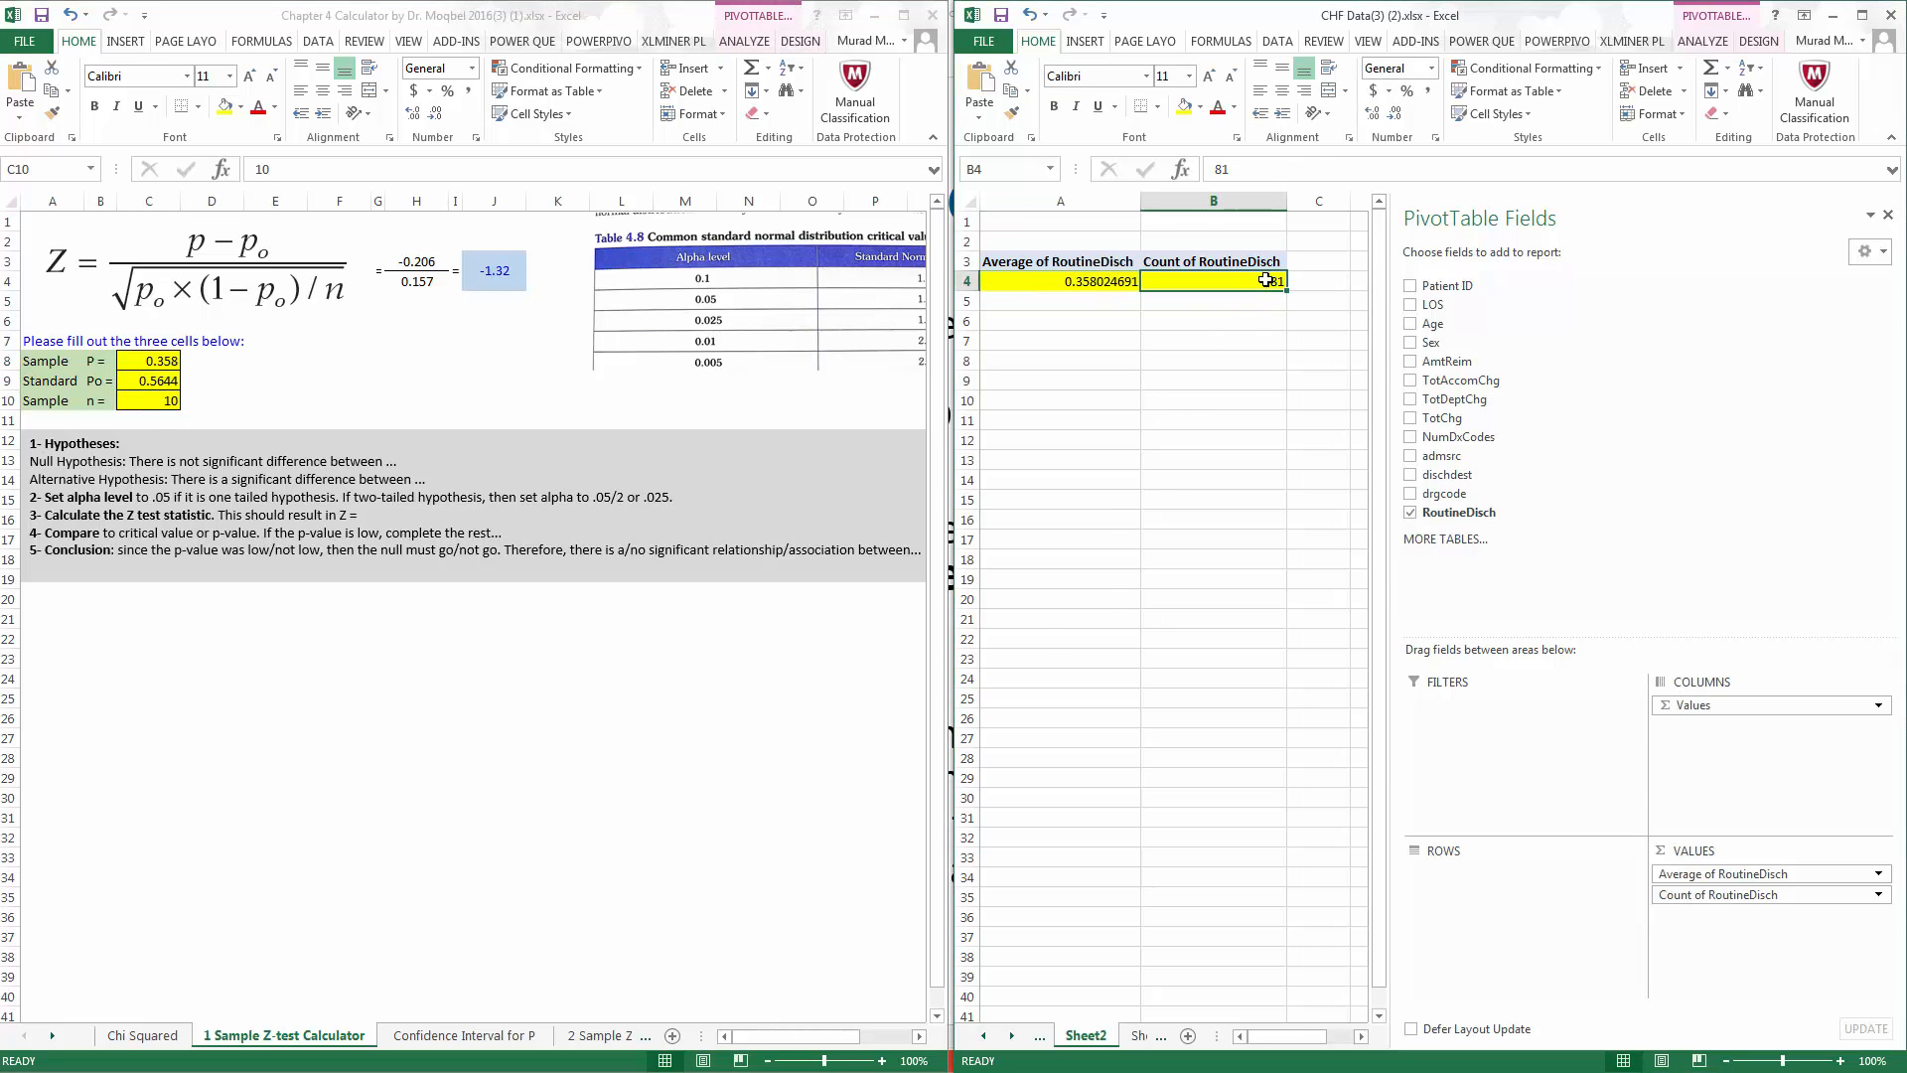
pyautogui.click(1733, 899)
pyautogui.click(1255, 282)
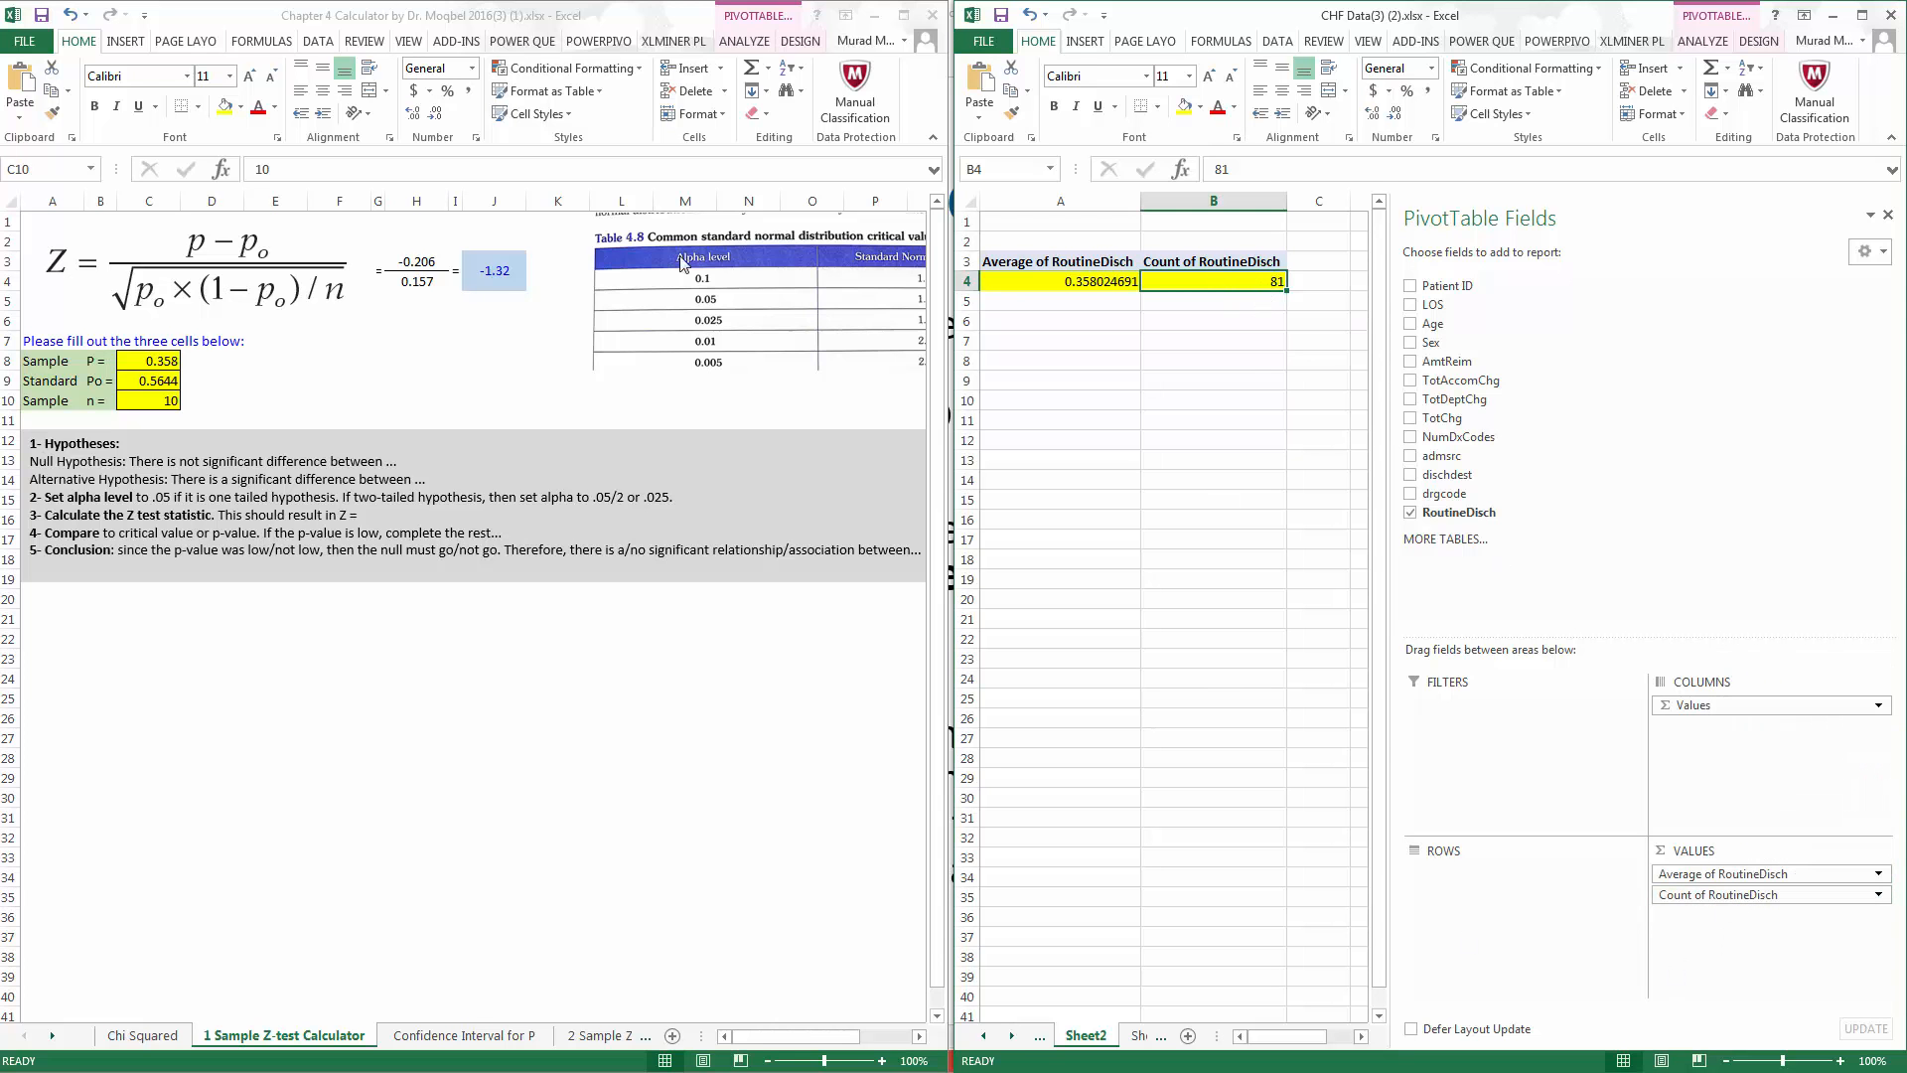
pyautogui.click(162, 398)
pyautogui.write('81')
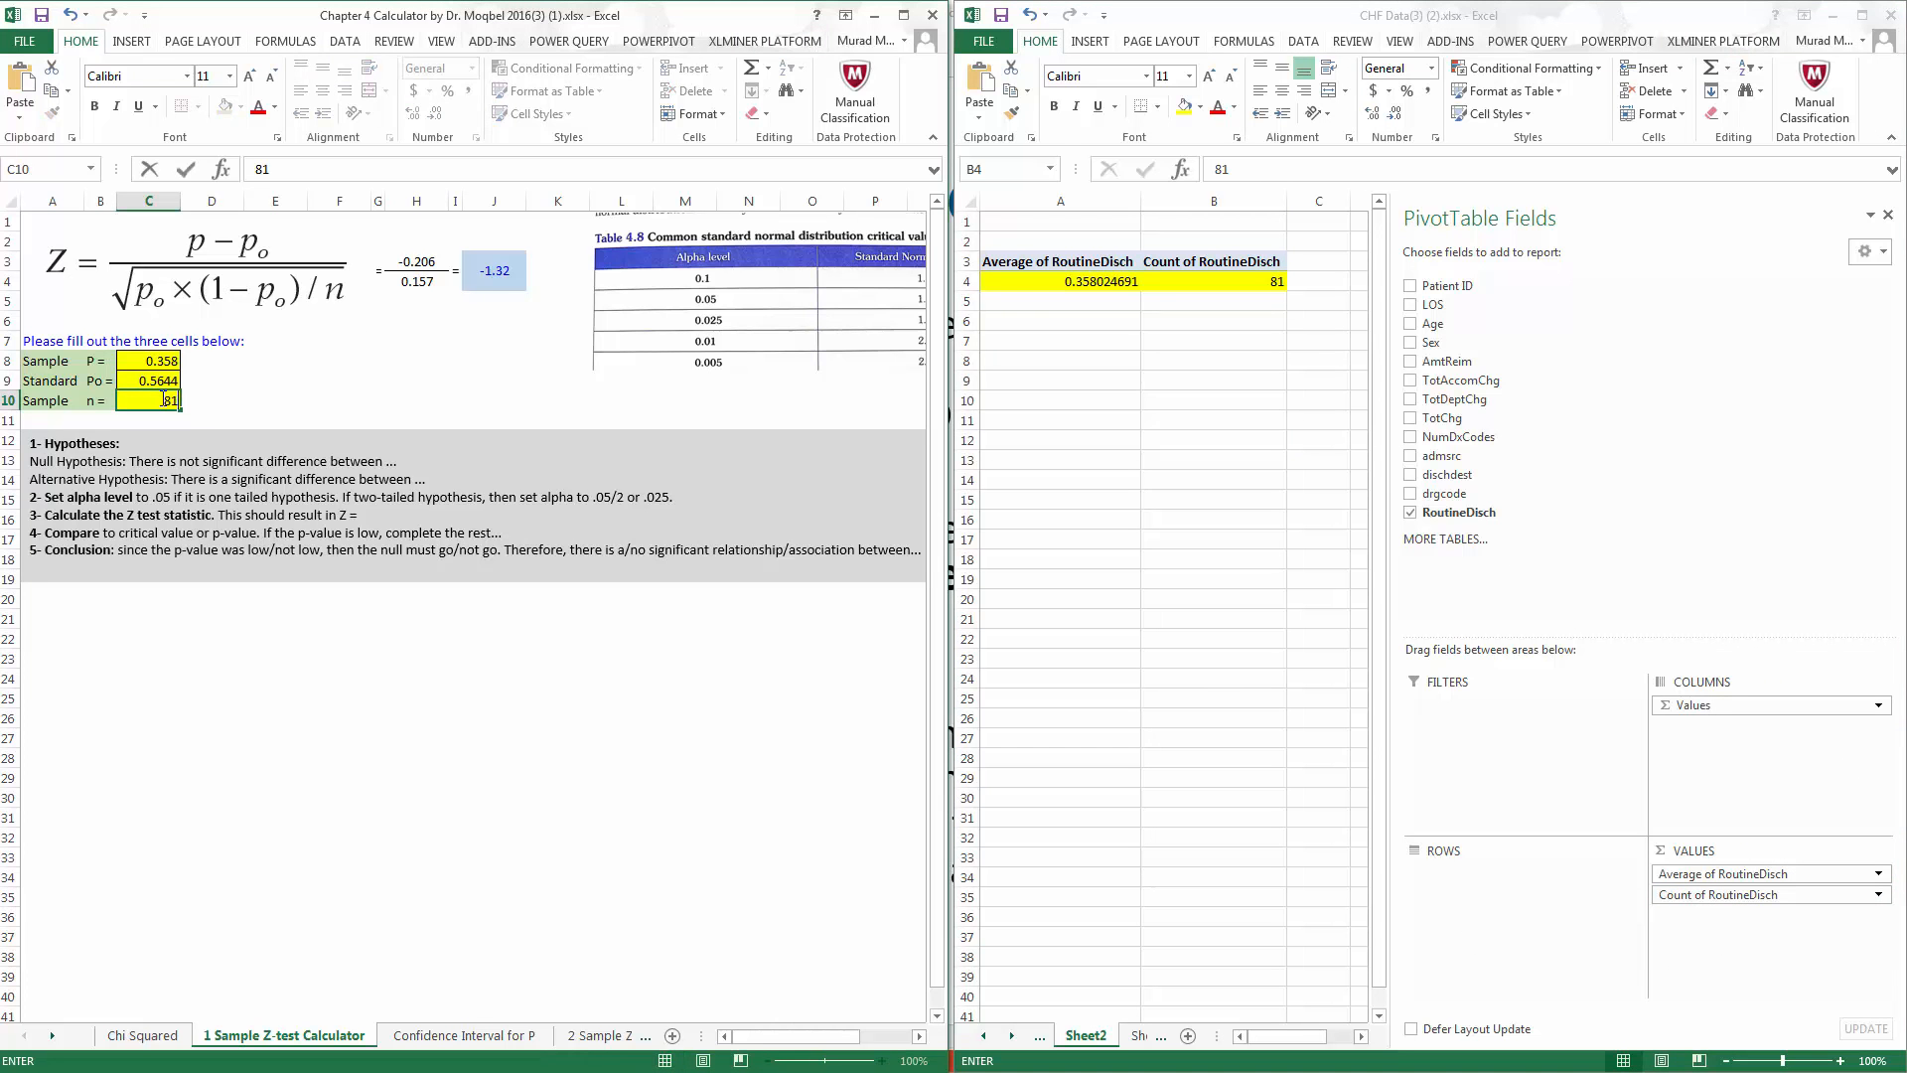
pyautogui.press('Return')
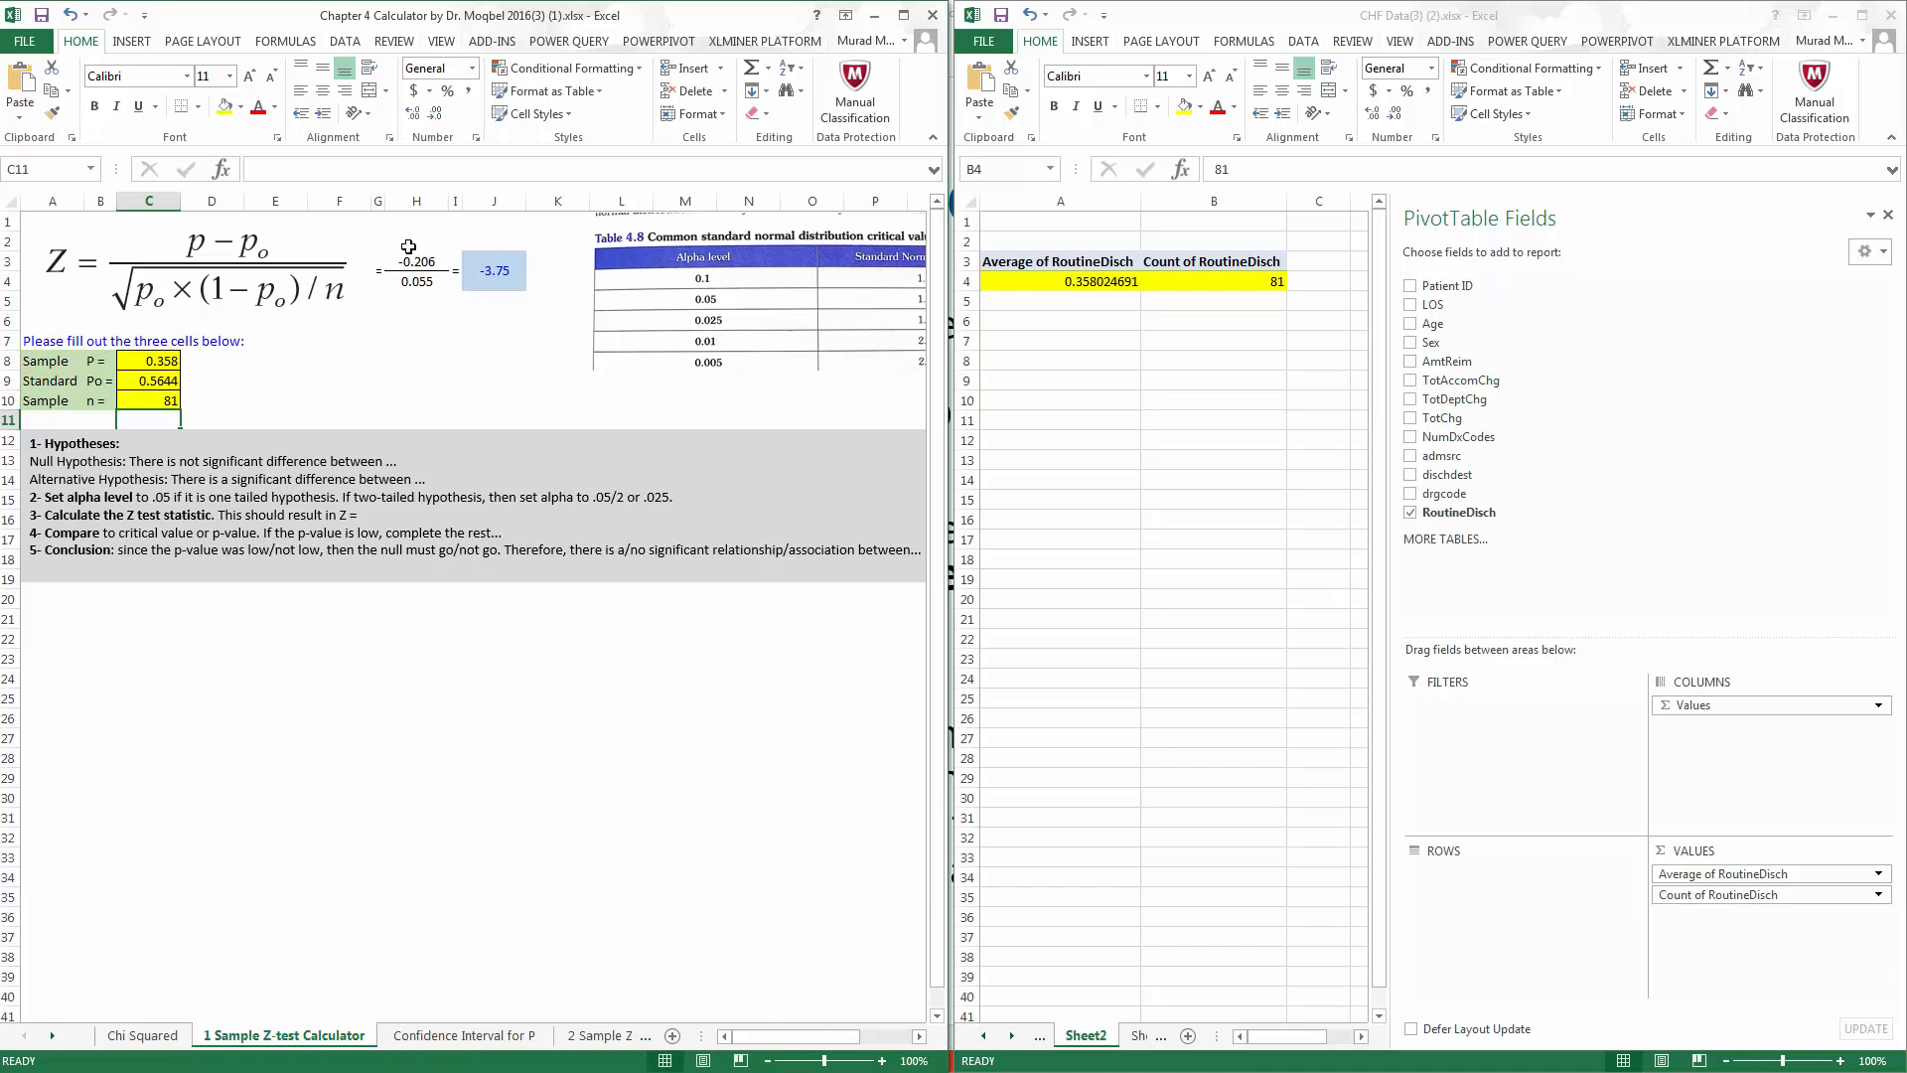
# Select the calculated Z result, switch to Word, and dock the document beside the Excel calculator.
pyautogui.click(492, 281)
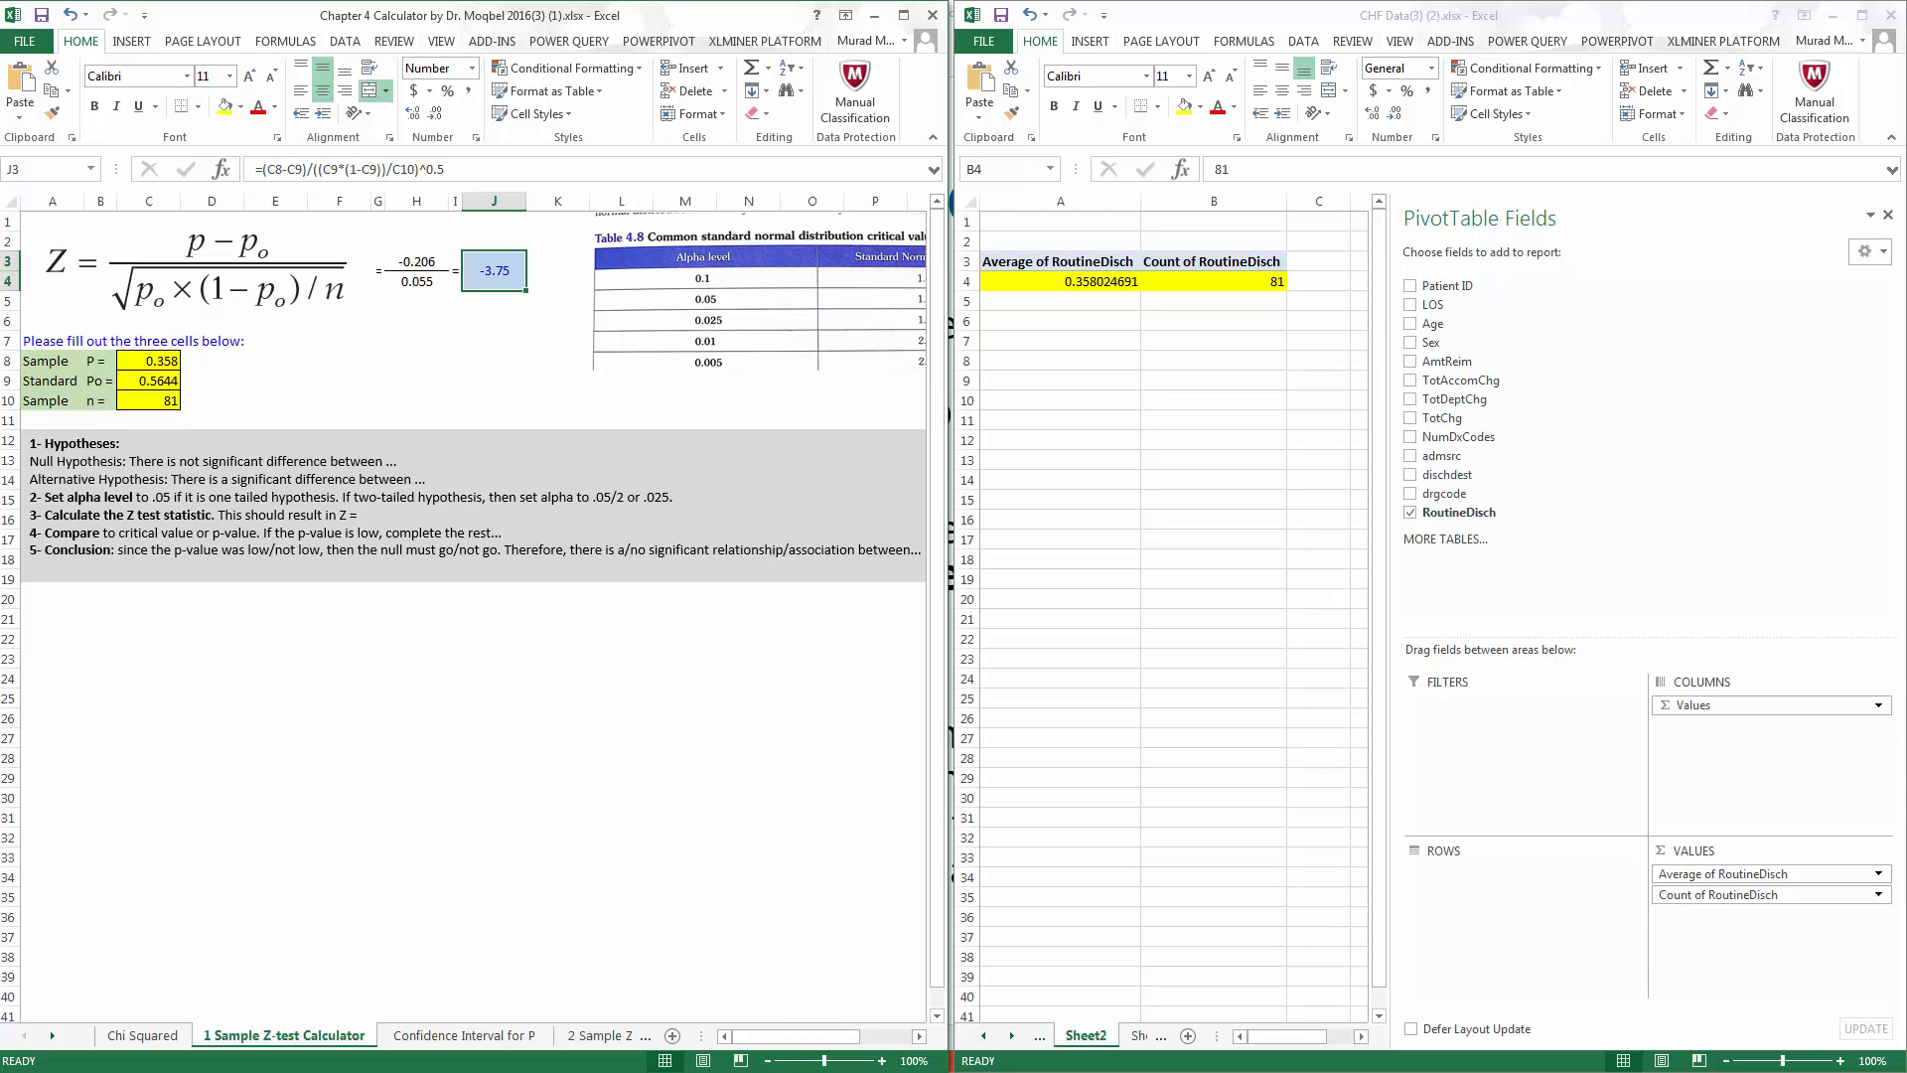
pyautogui.hotkey('alt', 'Tab')
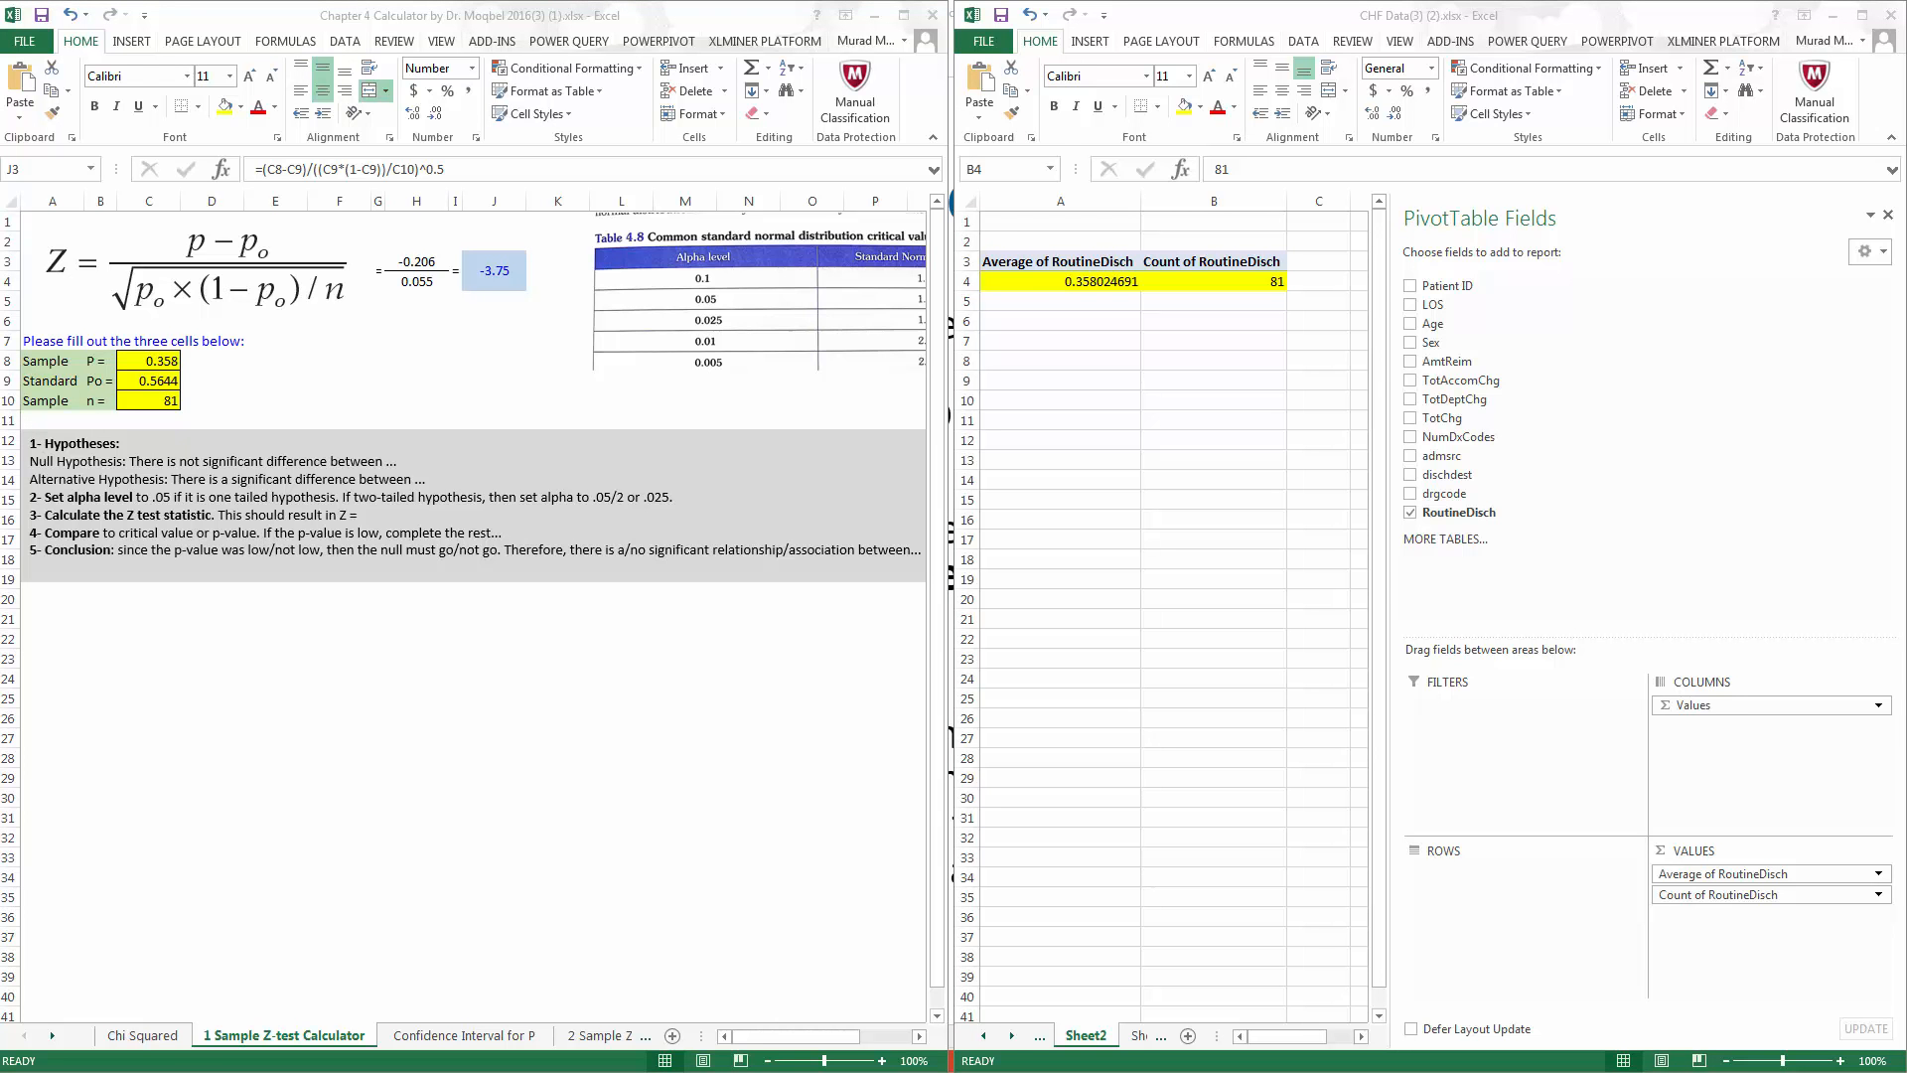
pyautogui.hotkey('alt', 'Tab')
pyautogui.click(992, 368)
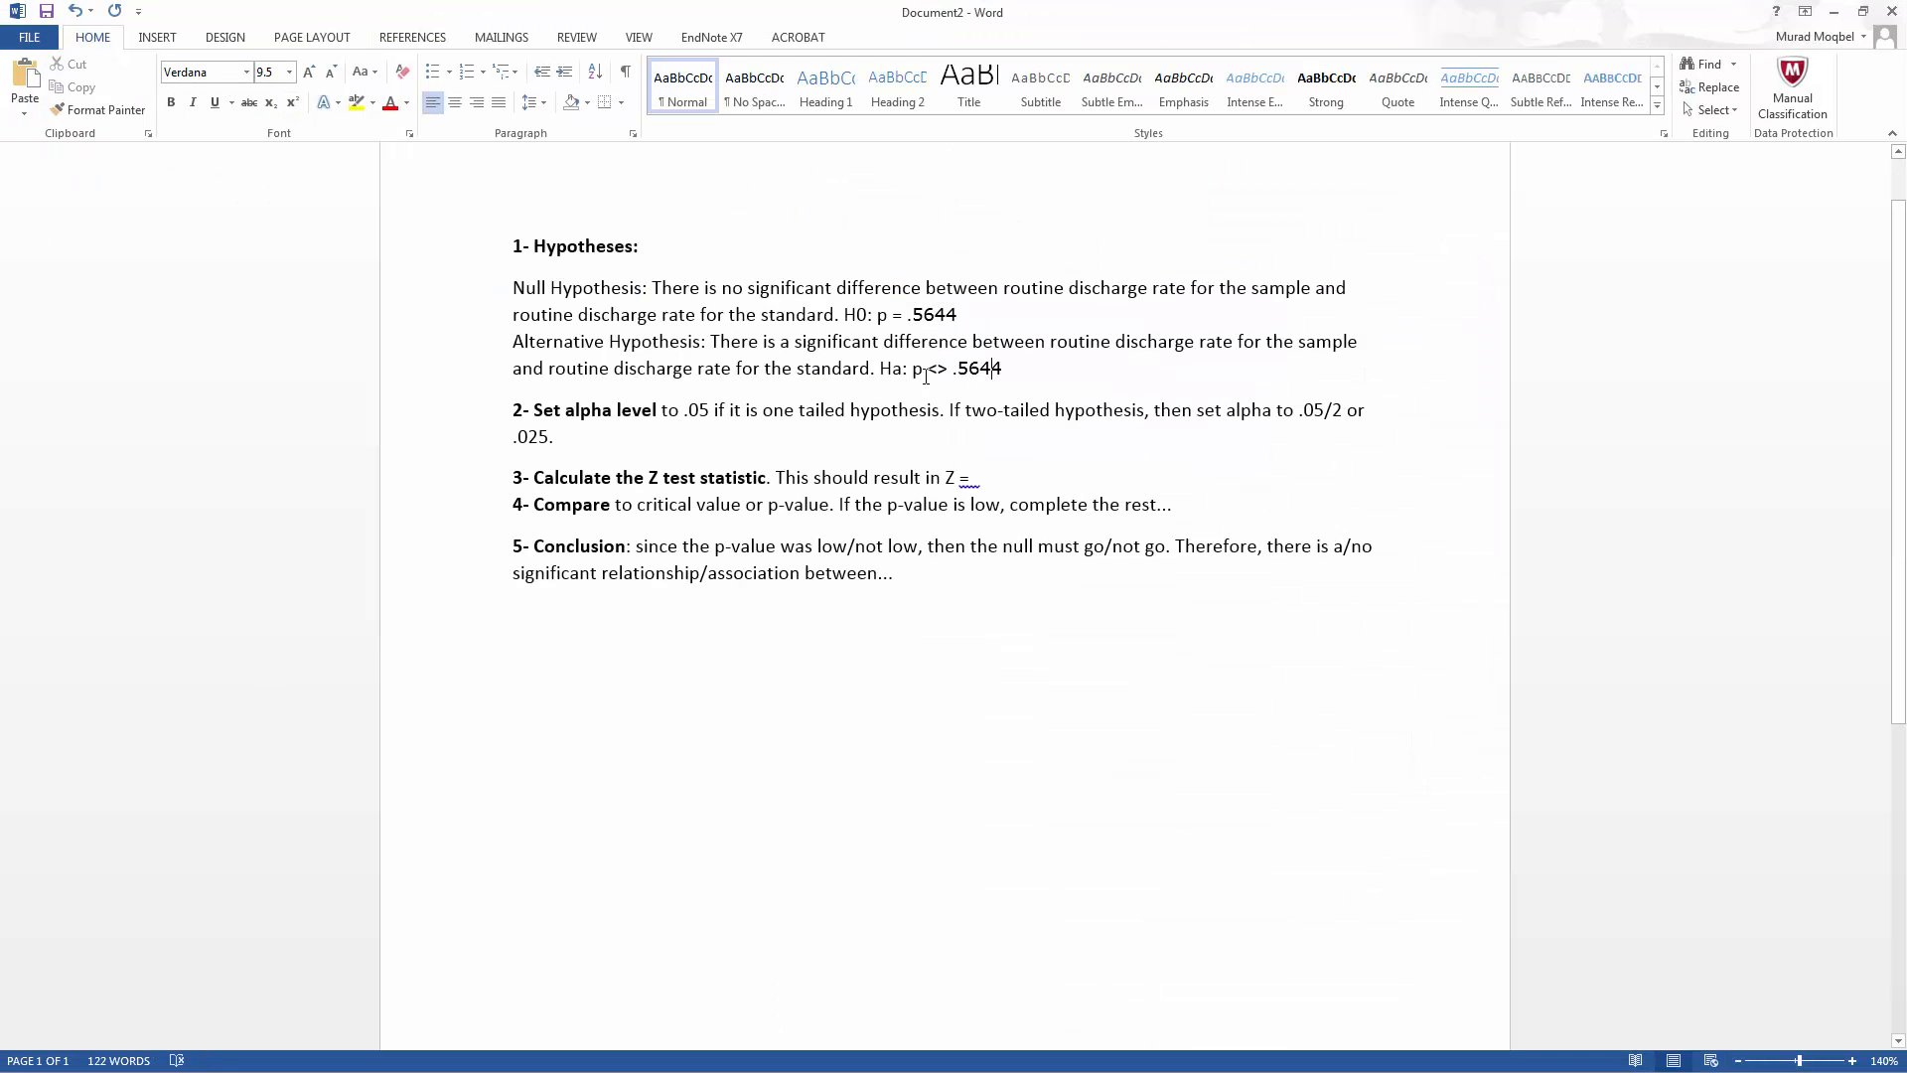
pyautogui.moveTo(1371, 13); pyautogui.dragTo(1906, 239)
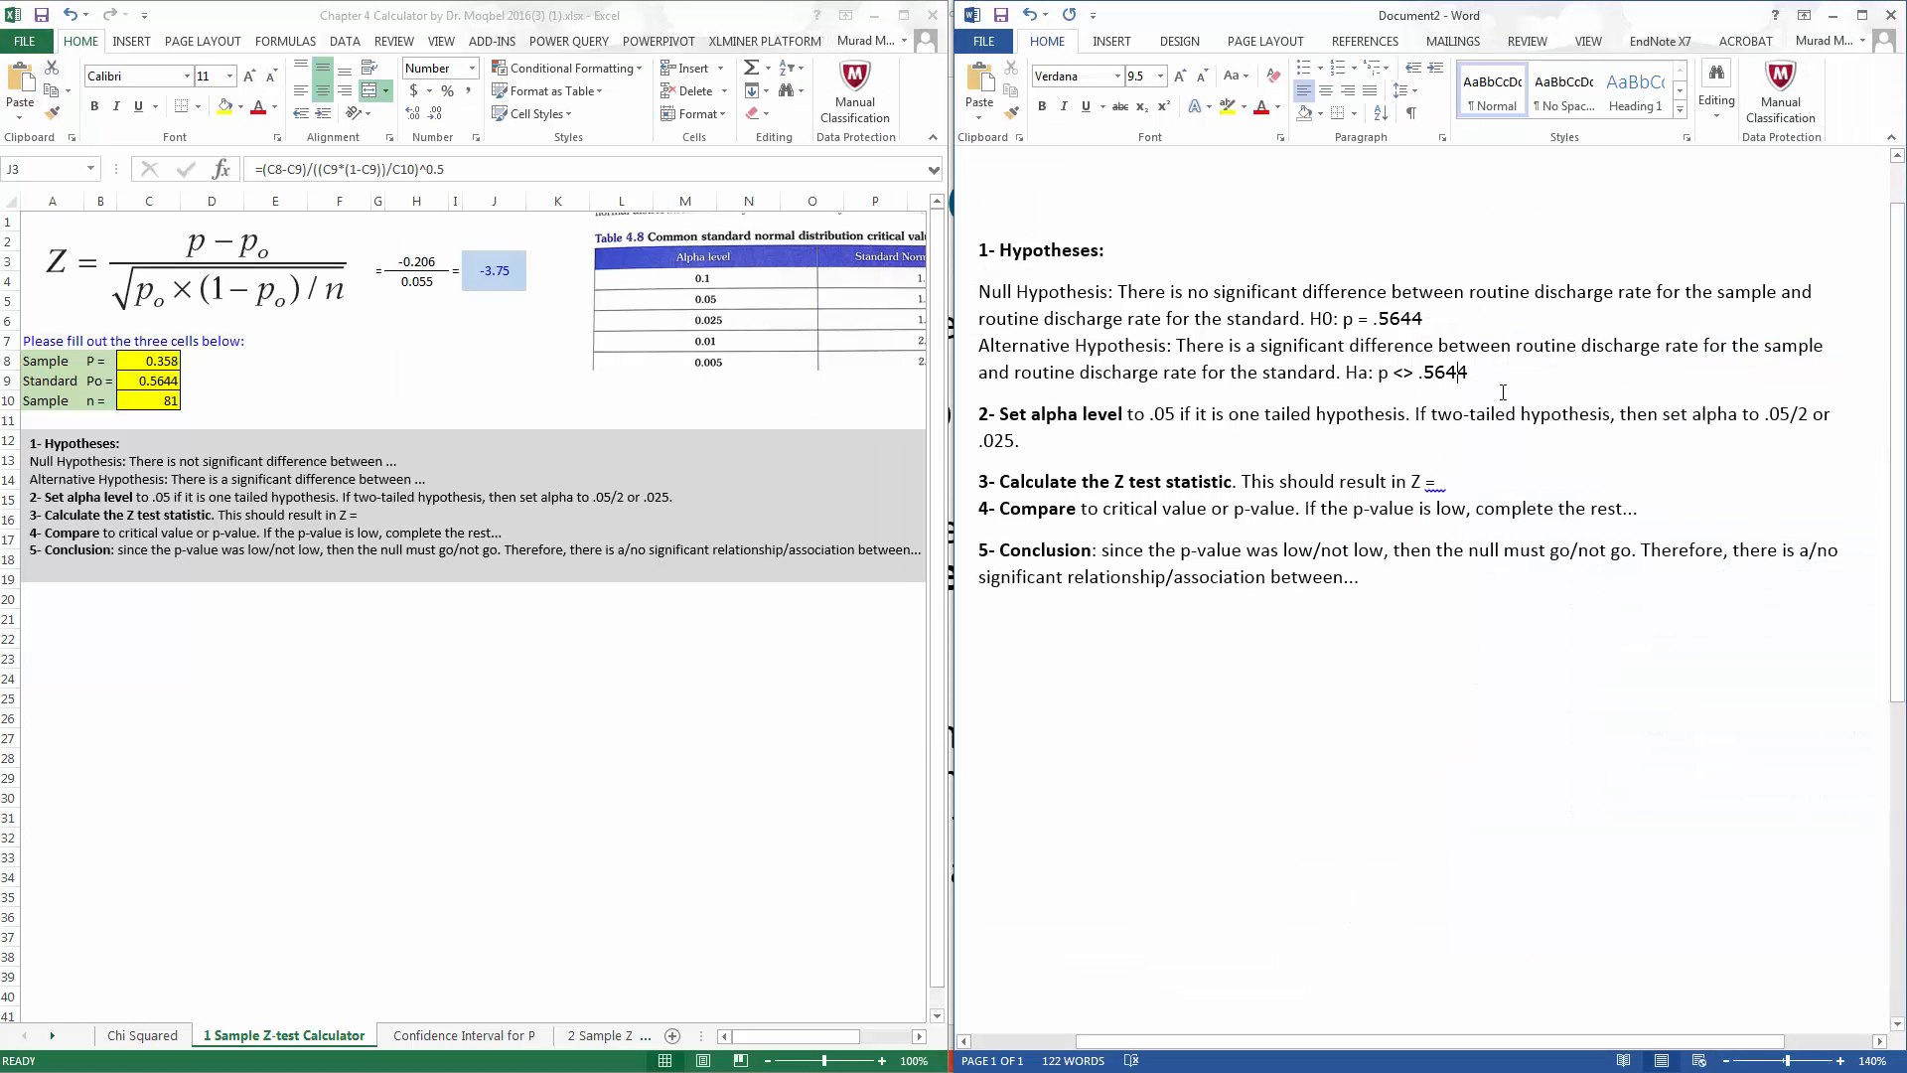
# Complete the Z test statistic line in the Word write-up with Z = -3.75, followed by "p-value =".
pyautogui.click(1474, 481)
pyautogui.press('BackSpace')
pyautogui.write('. p-')
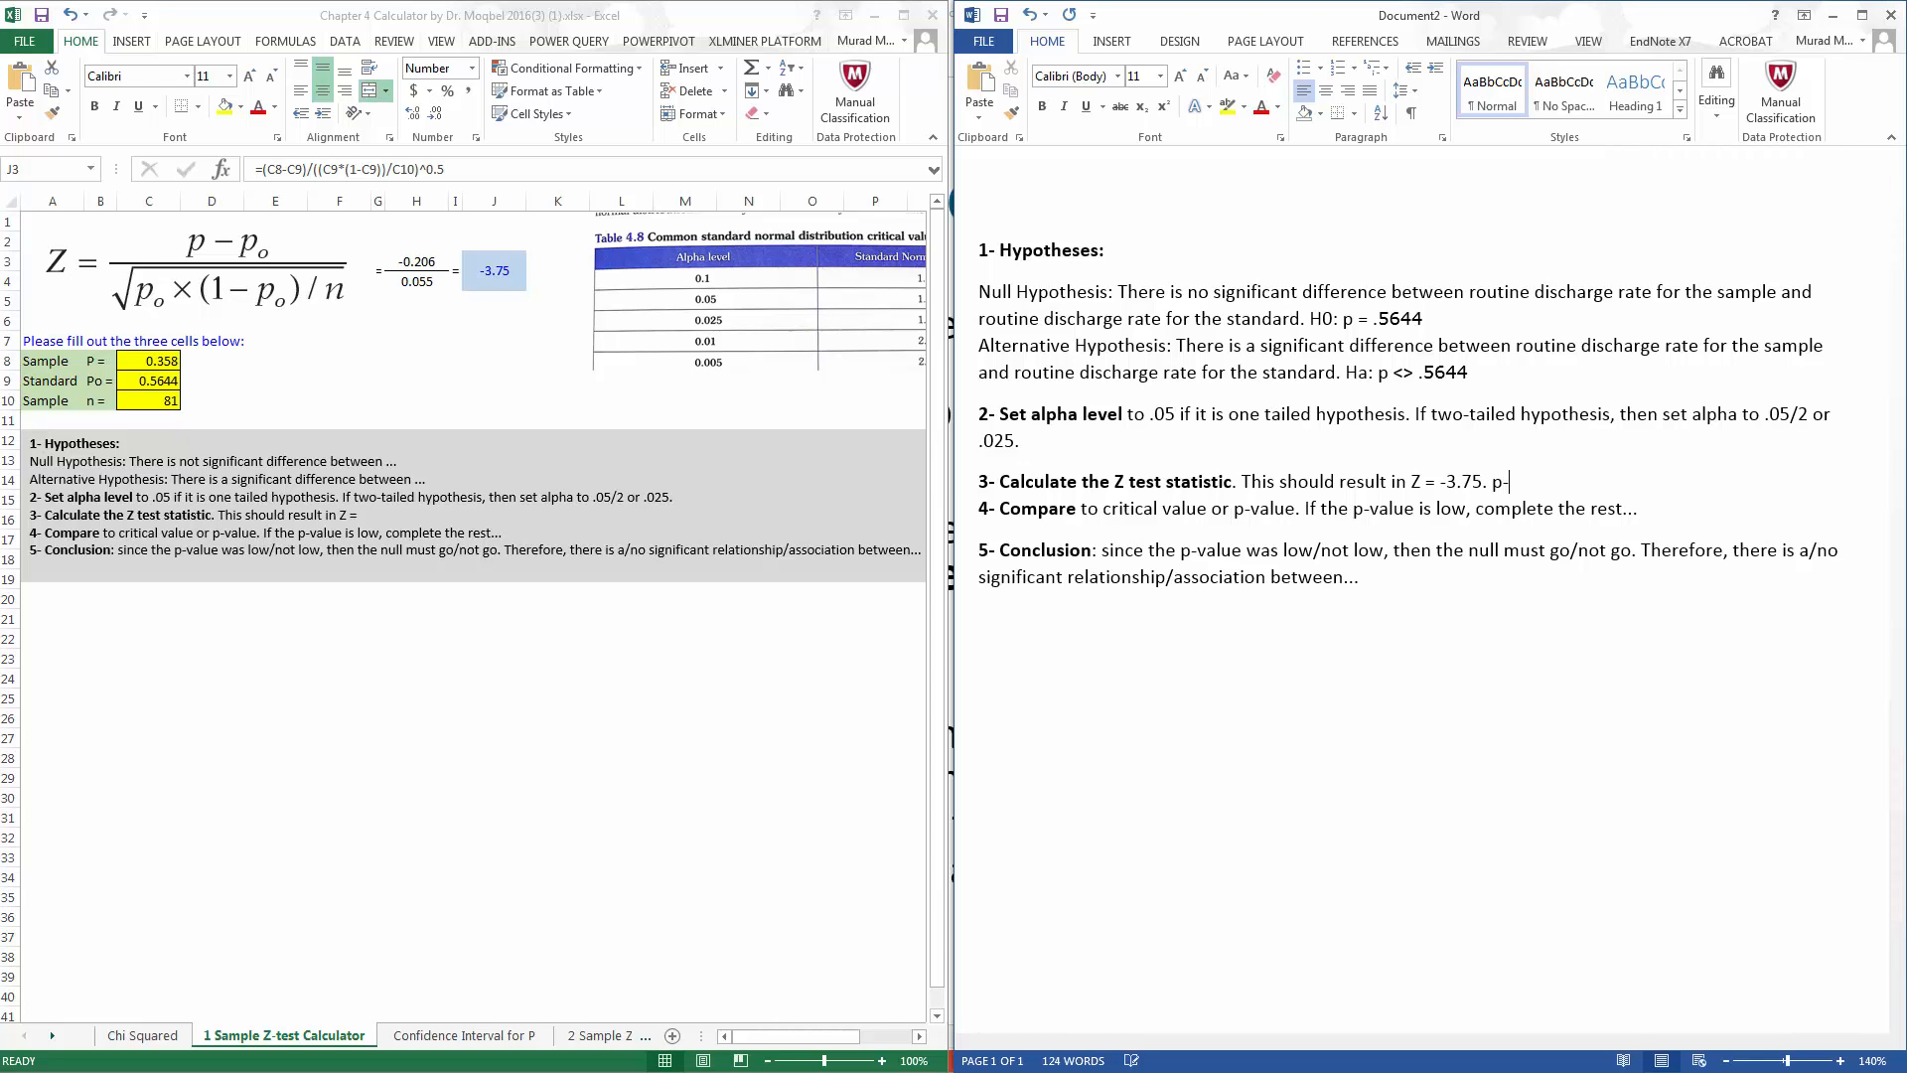
pyautogui.write('value =')
# Switch to the browser and open the P Value from Z Score Calculator link from the Module 8 course page.
pyautogui.hotkey('alt', 'Tab')
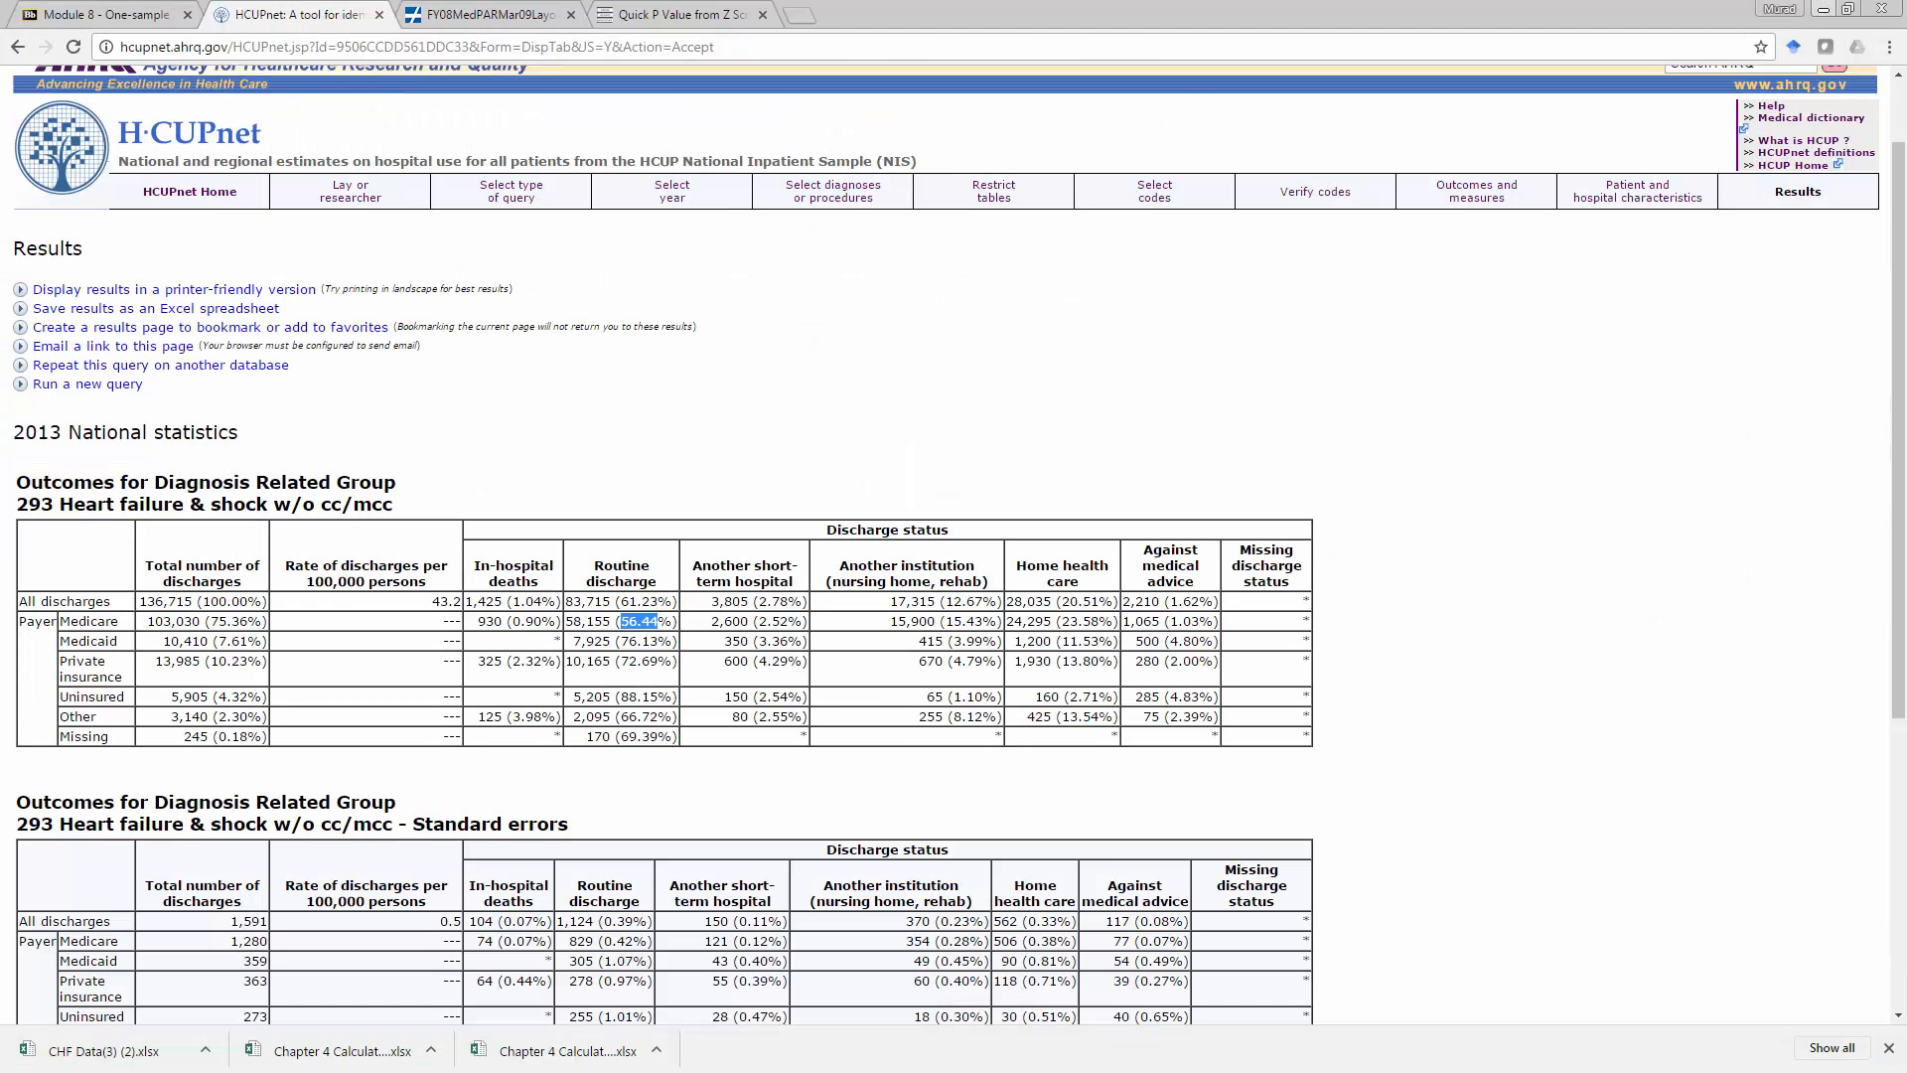
pyautogui.click(142, 12)
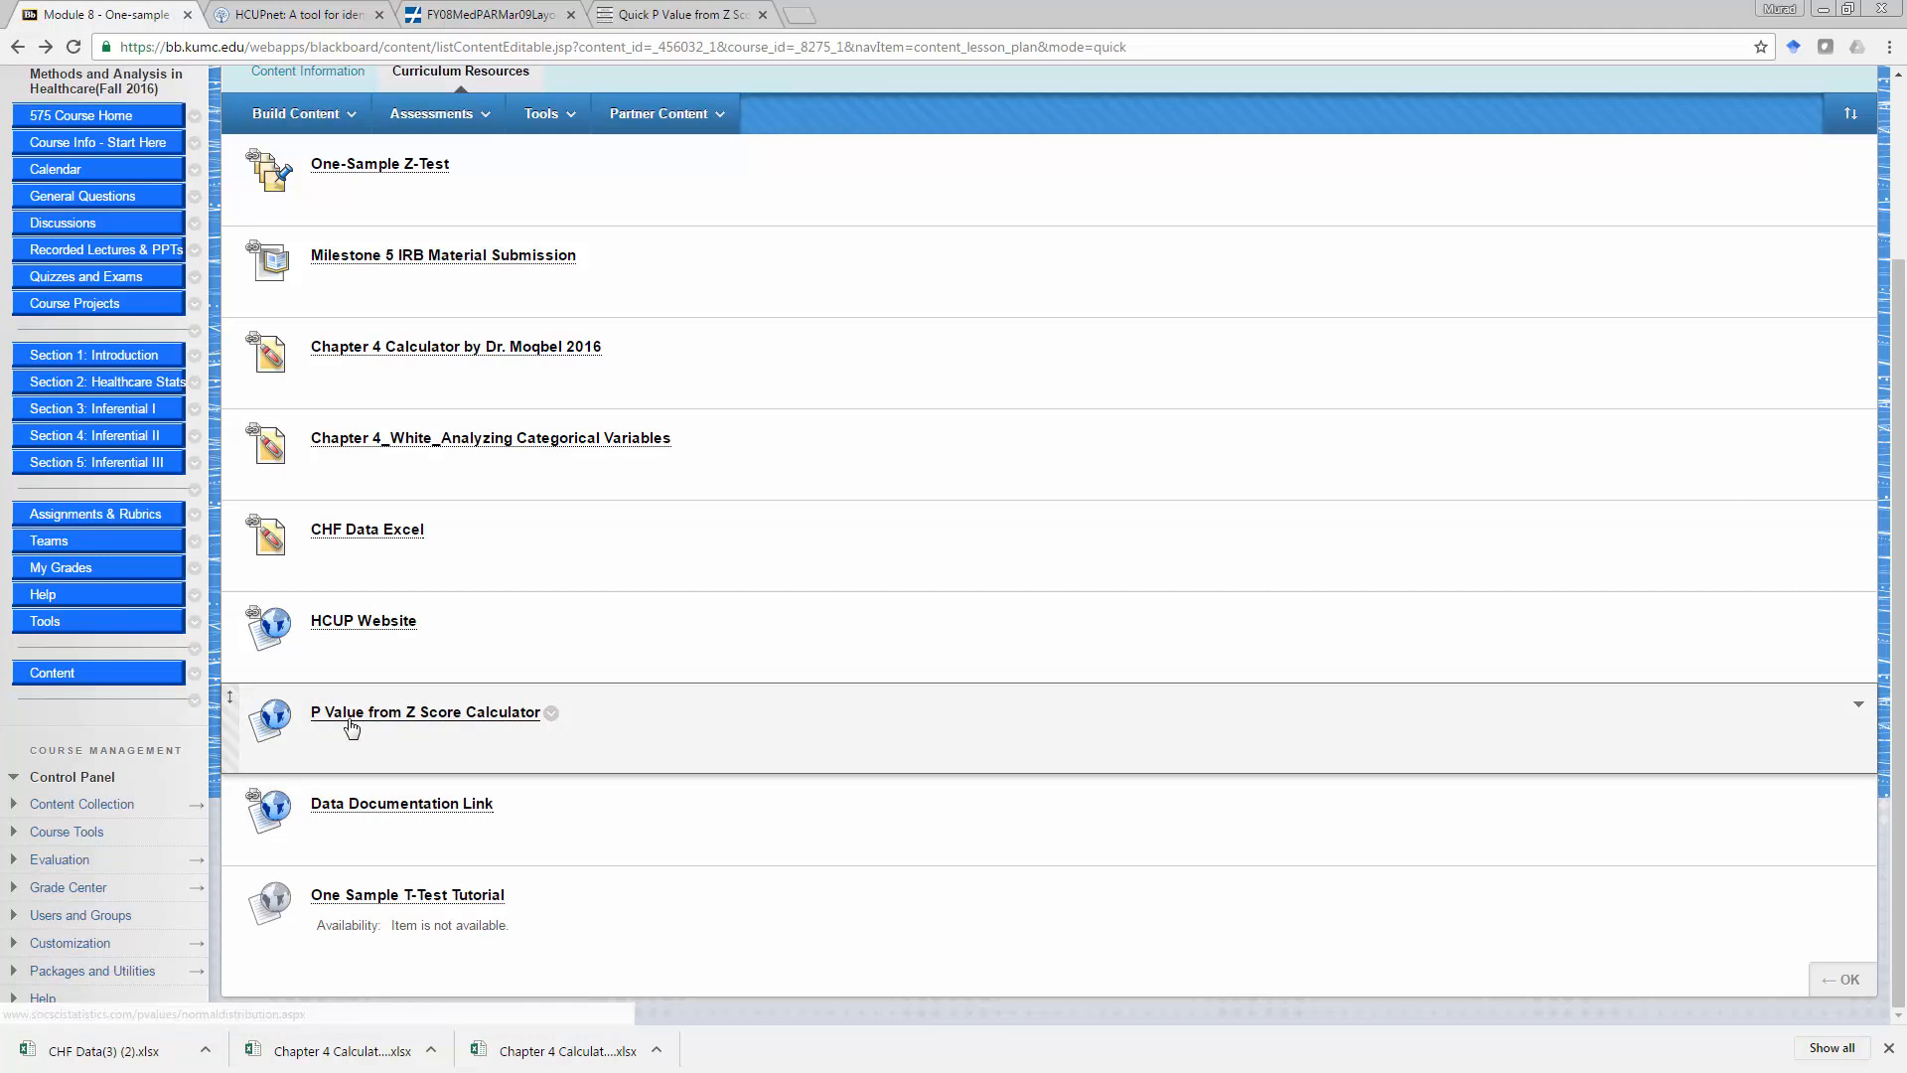
pyautogui.click(394, 719)
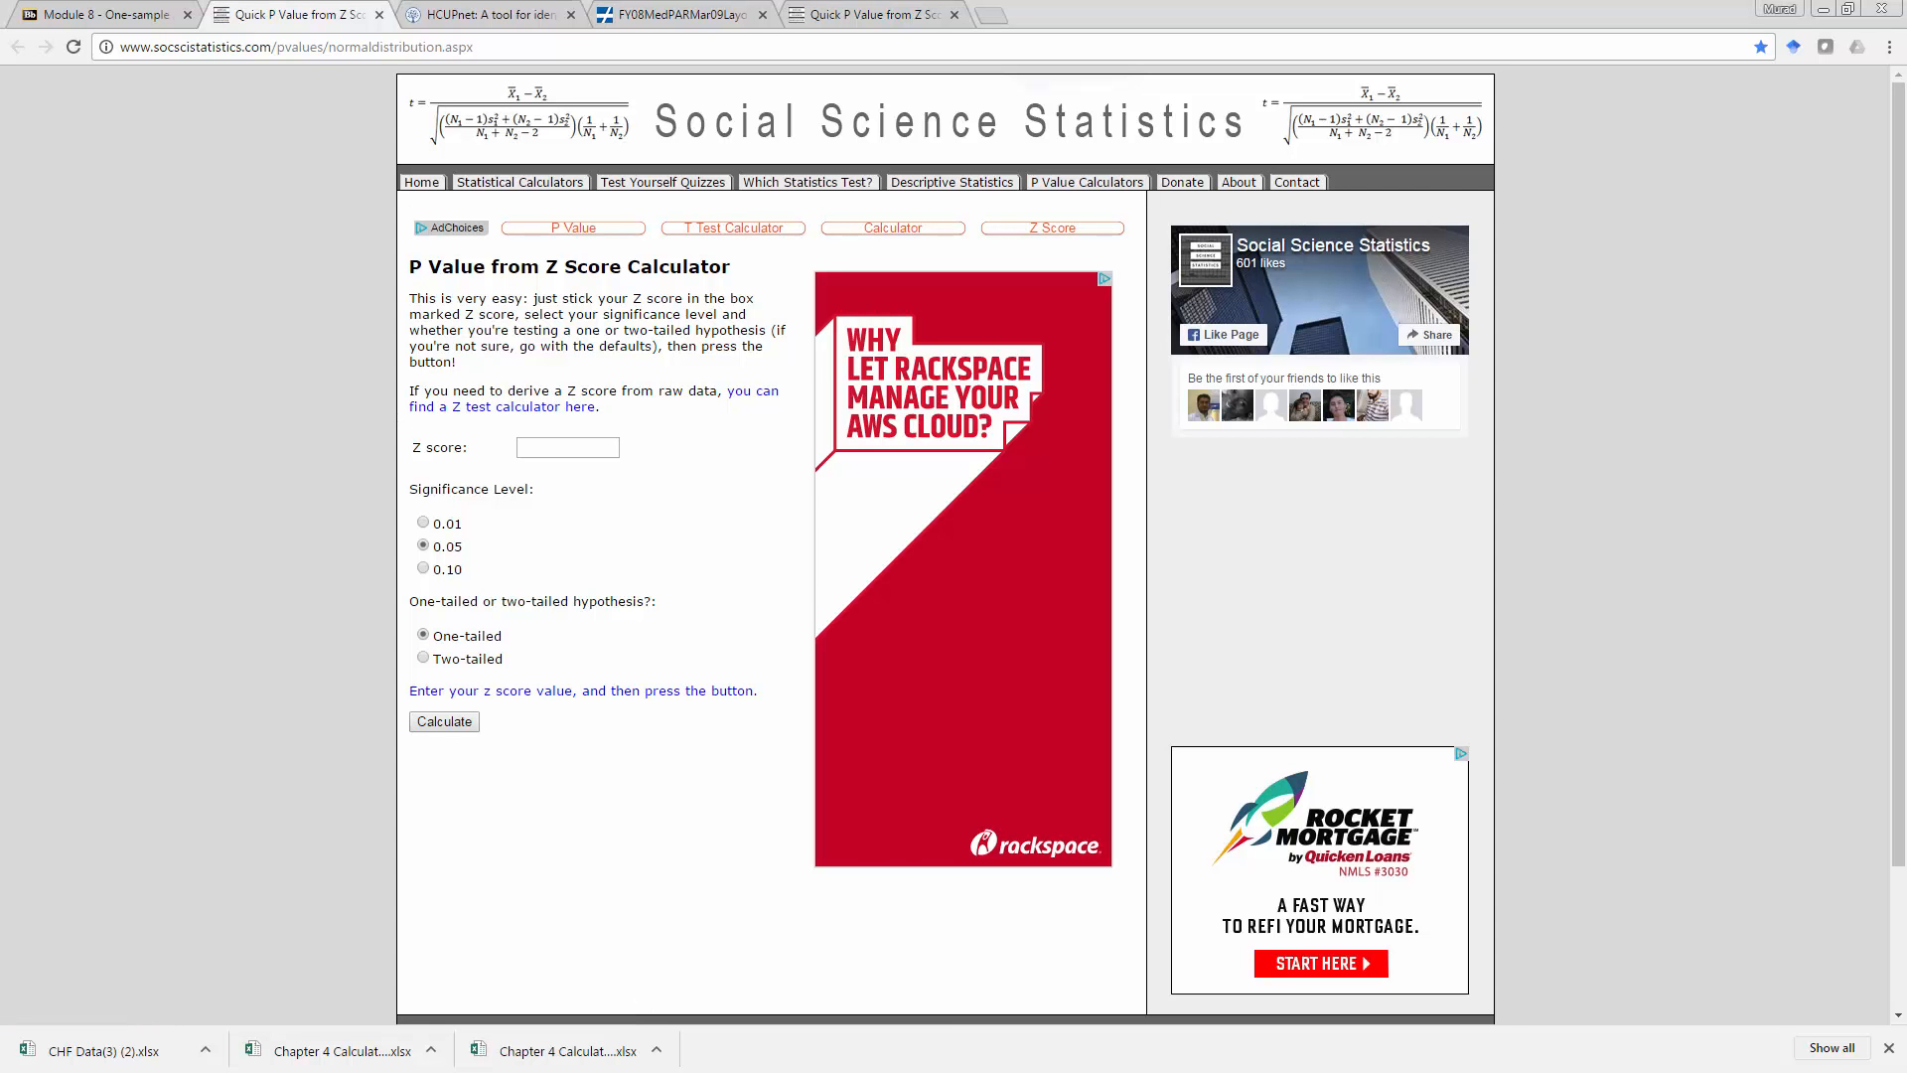
# Check the Z result in the Excel calculator and enter -3.75 as the Z score in the web calculator.
pyautogui.hotkey('alt', 'Tab')
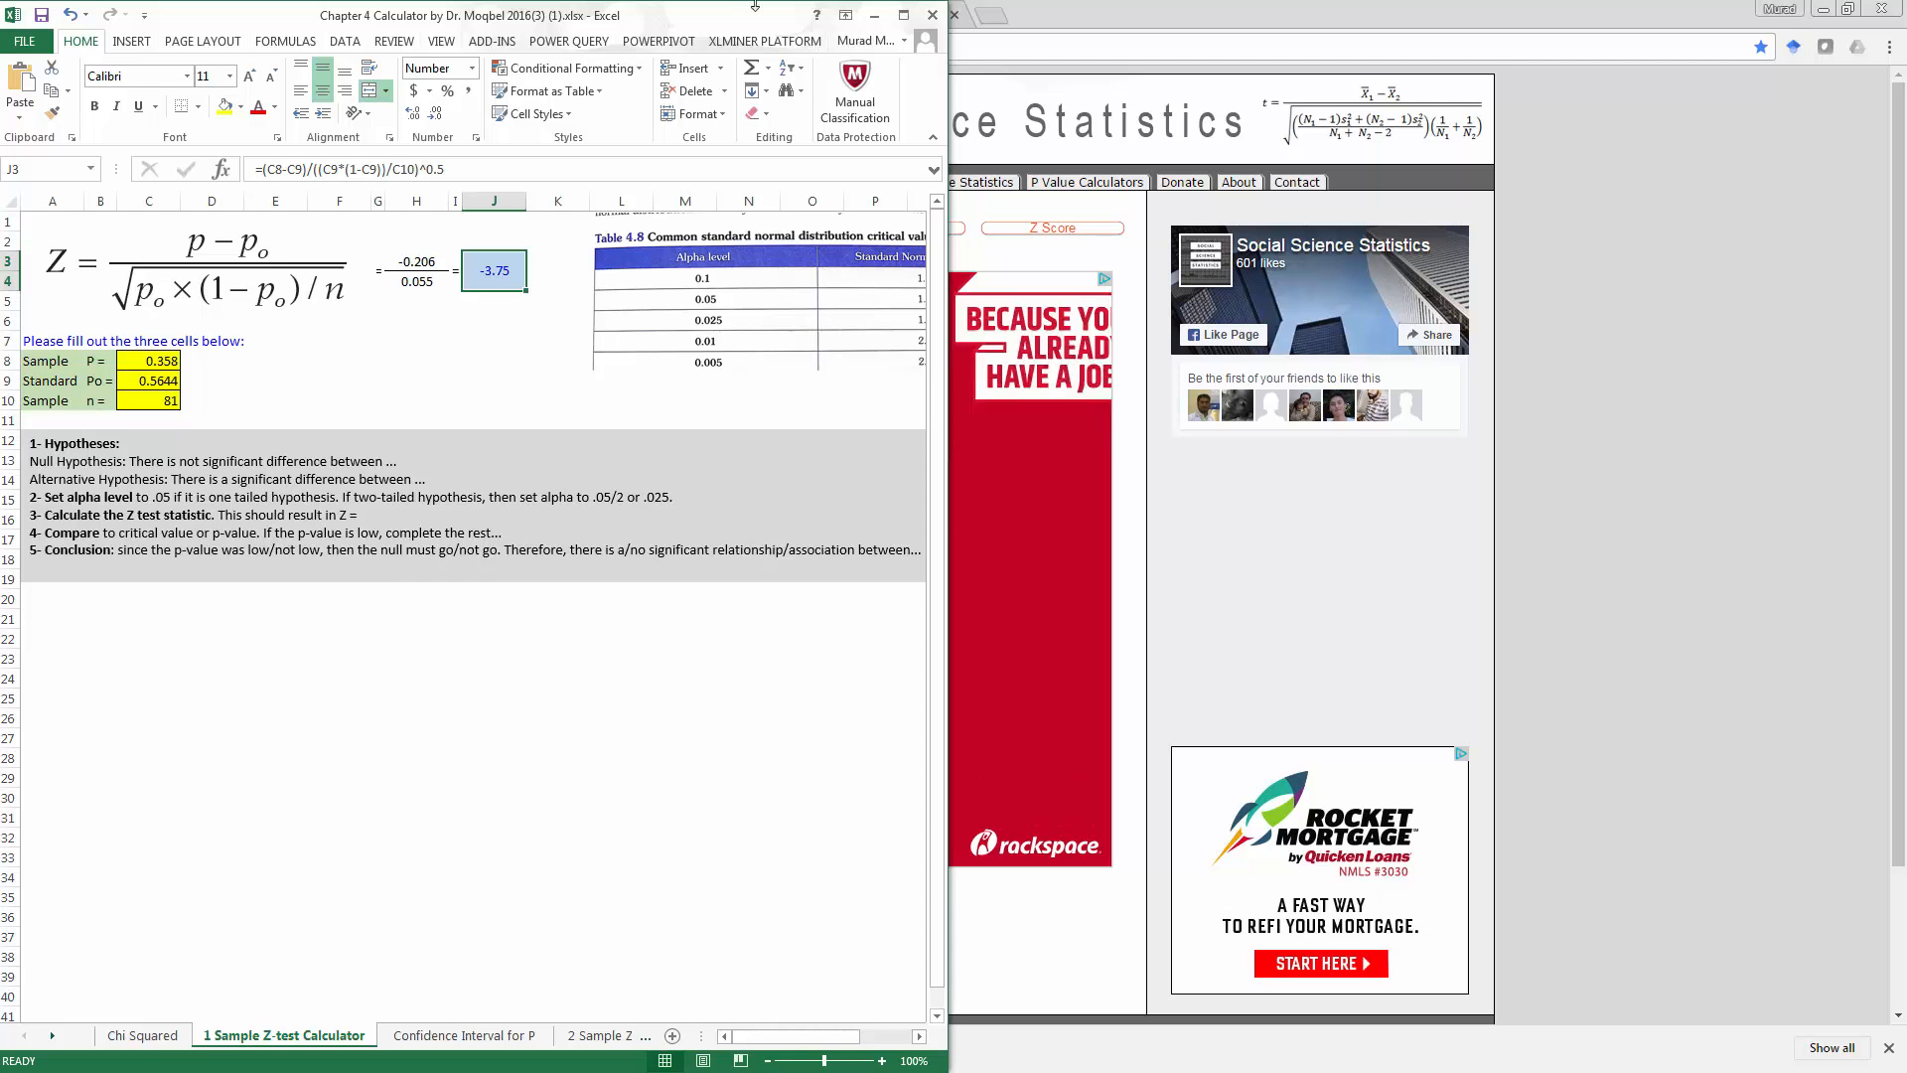
pyautogui.hotkey('alt', 'Tab')
pyautogui.click(573, 454)
pyautogui.write('-3.')
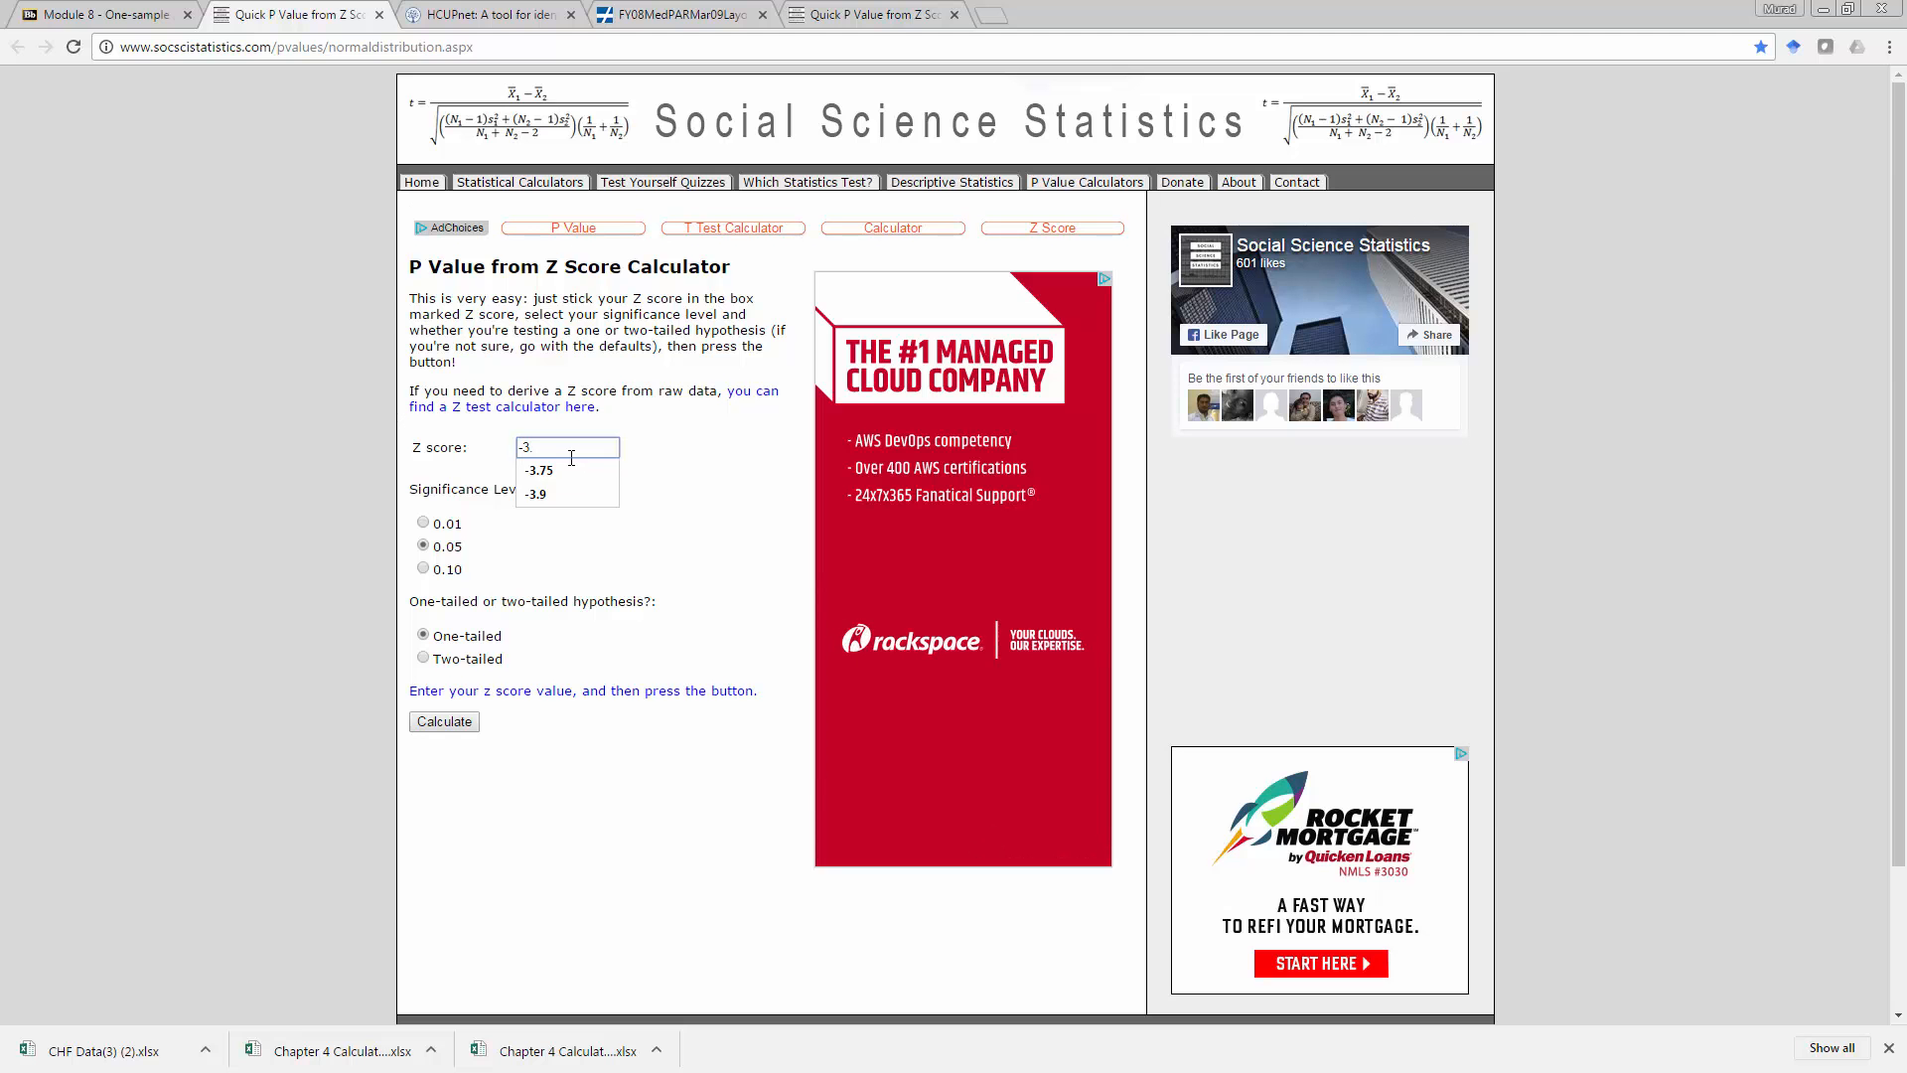
pyautogui.click(542, 469)
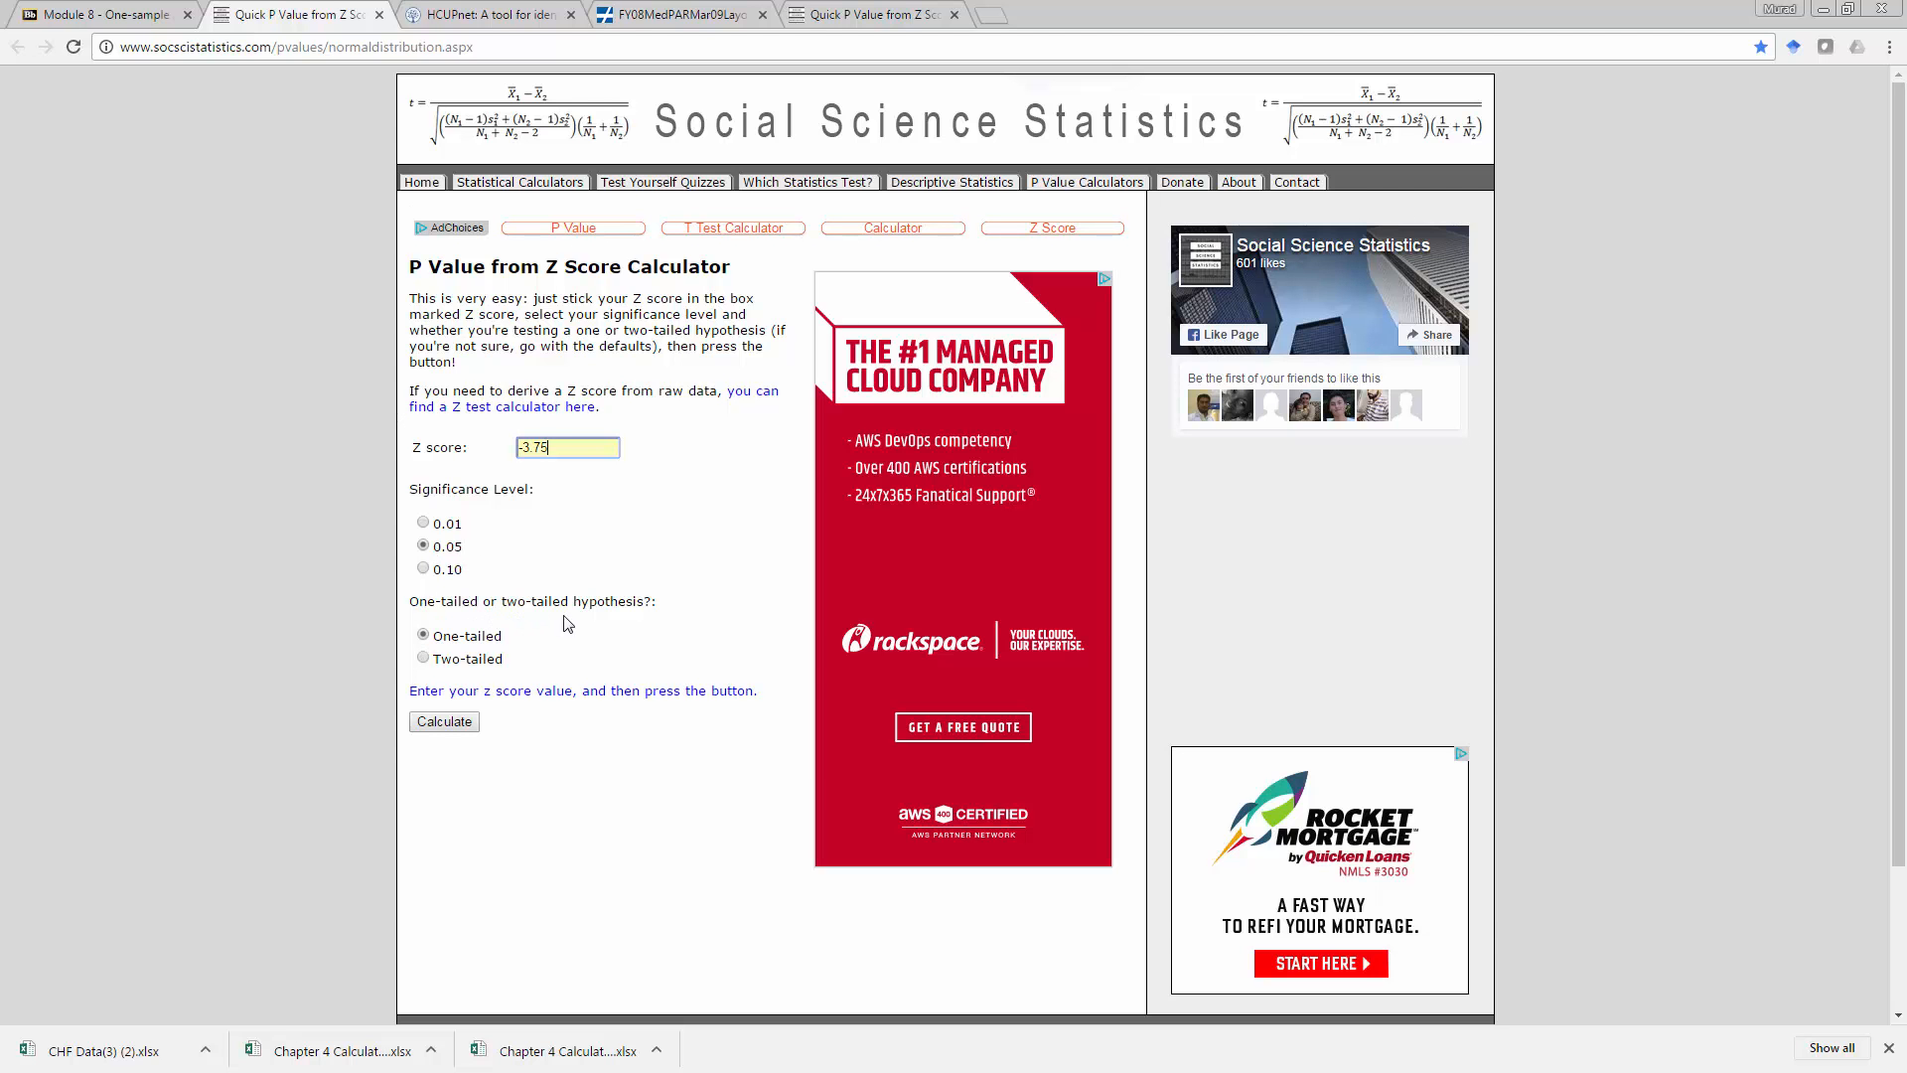
# Calculate the p-value for a two-tailed hypothesis and select the resulting P-Value figure.
pyautogui.click(421, 658)
pyautogui.click(459, 730)
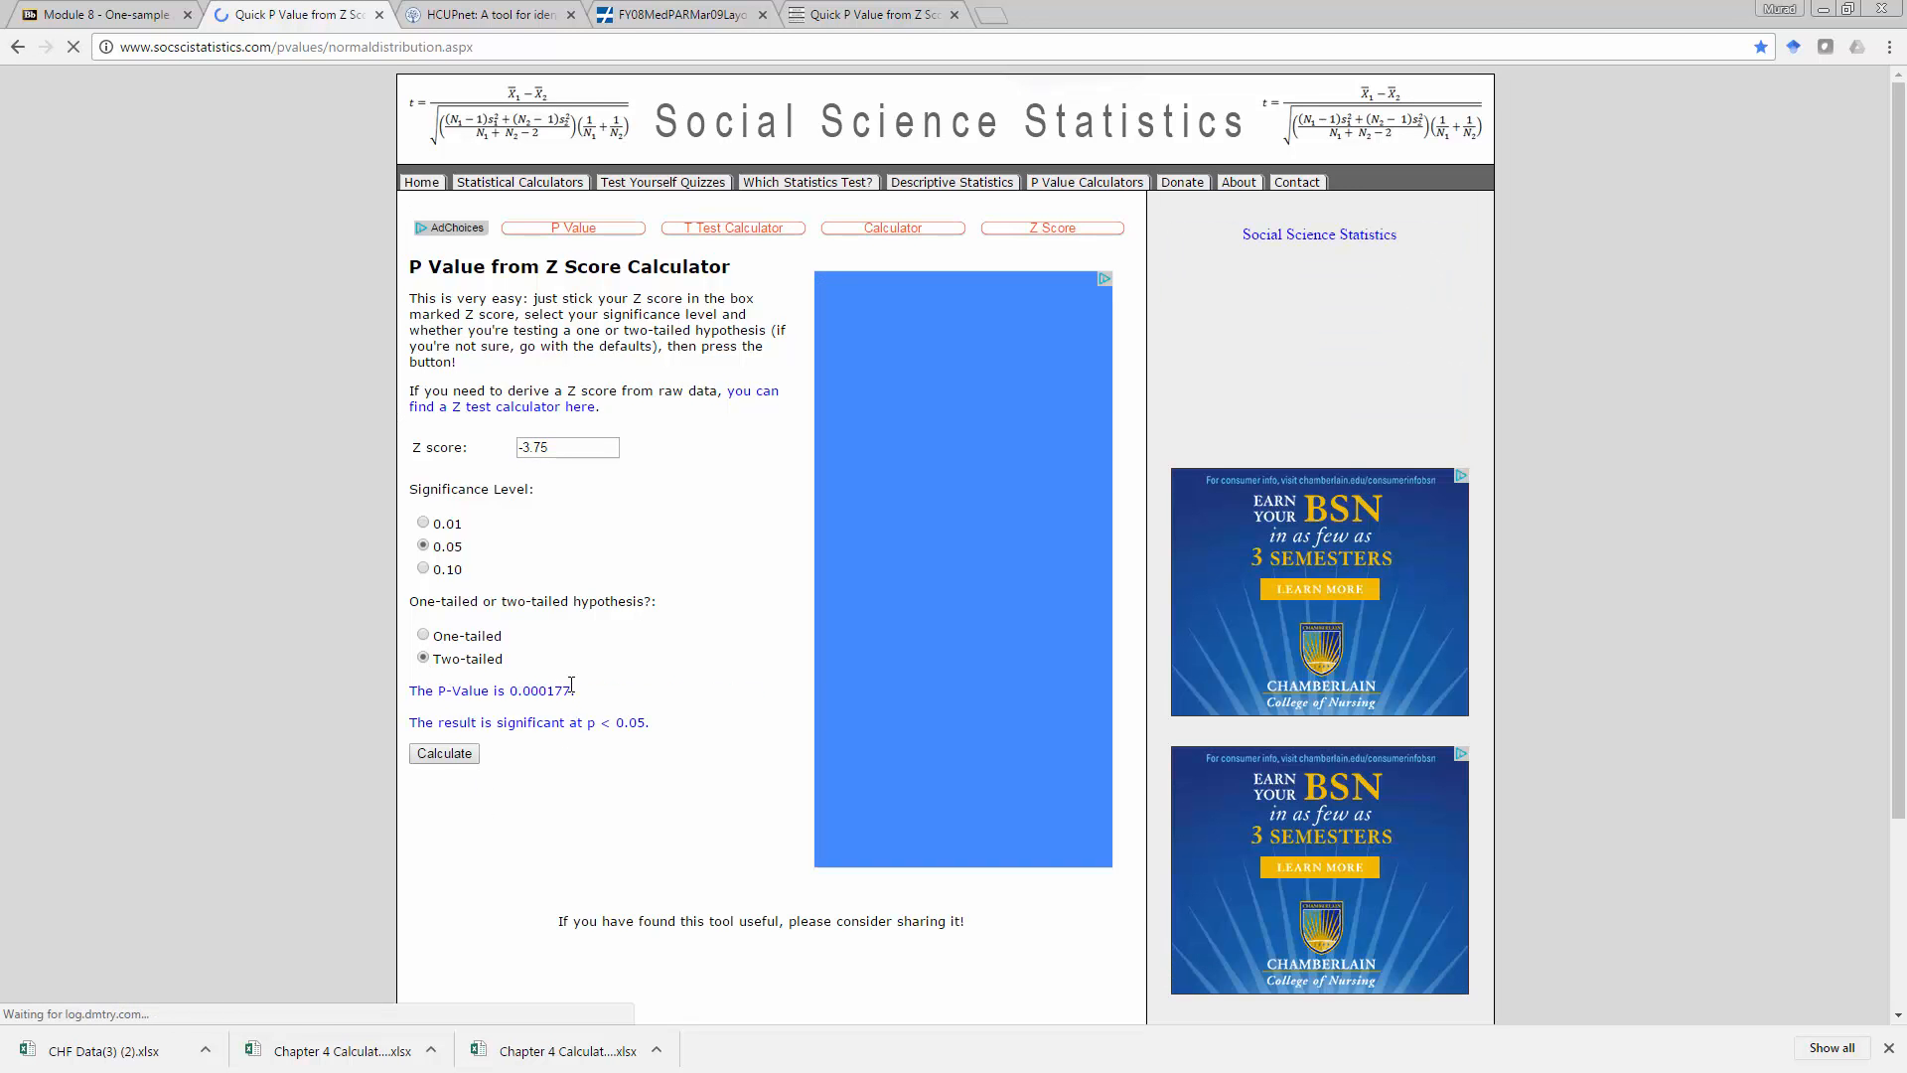
pyautogui.moveTo(571, 685); pyautogui.dragTo(510, 688)
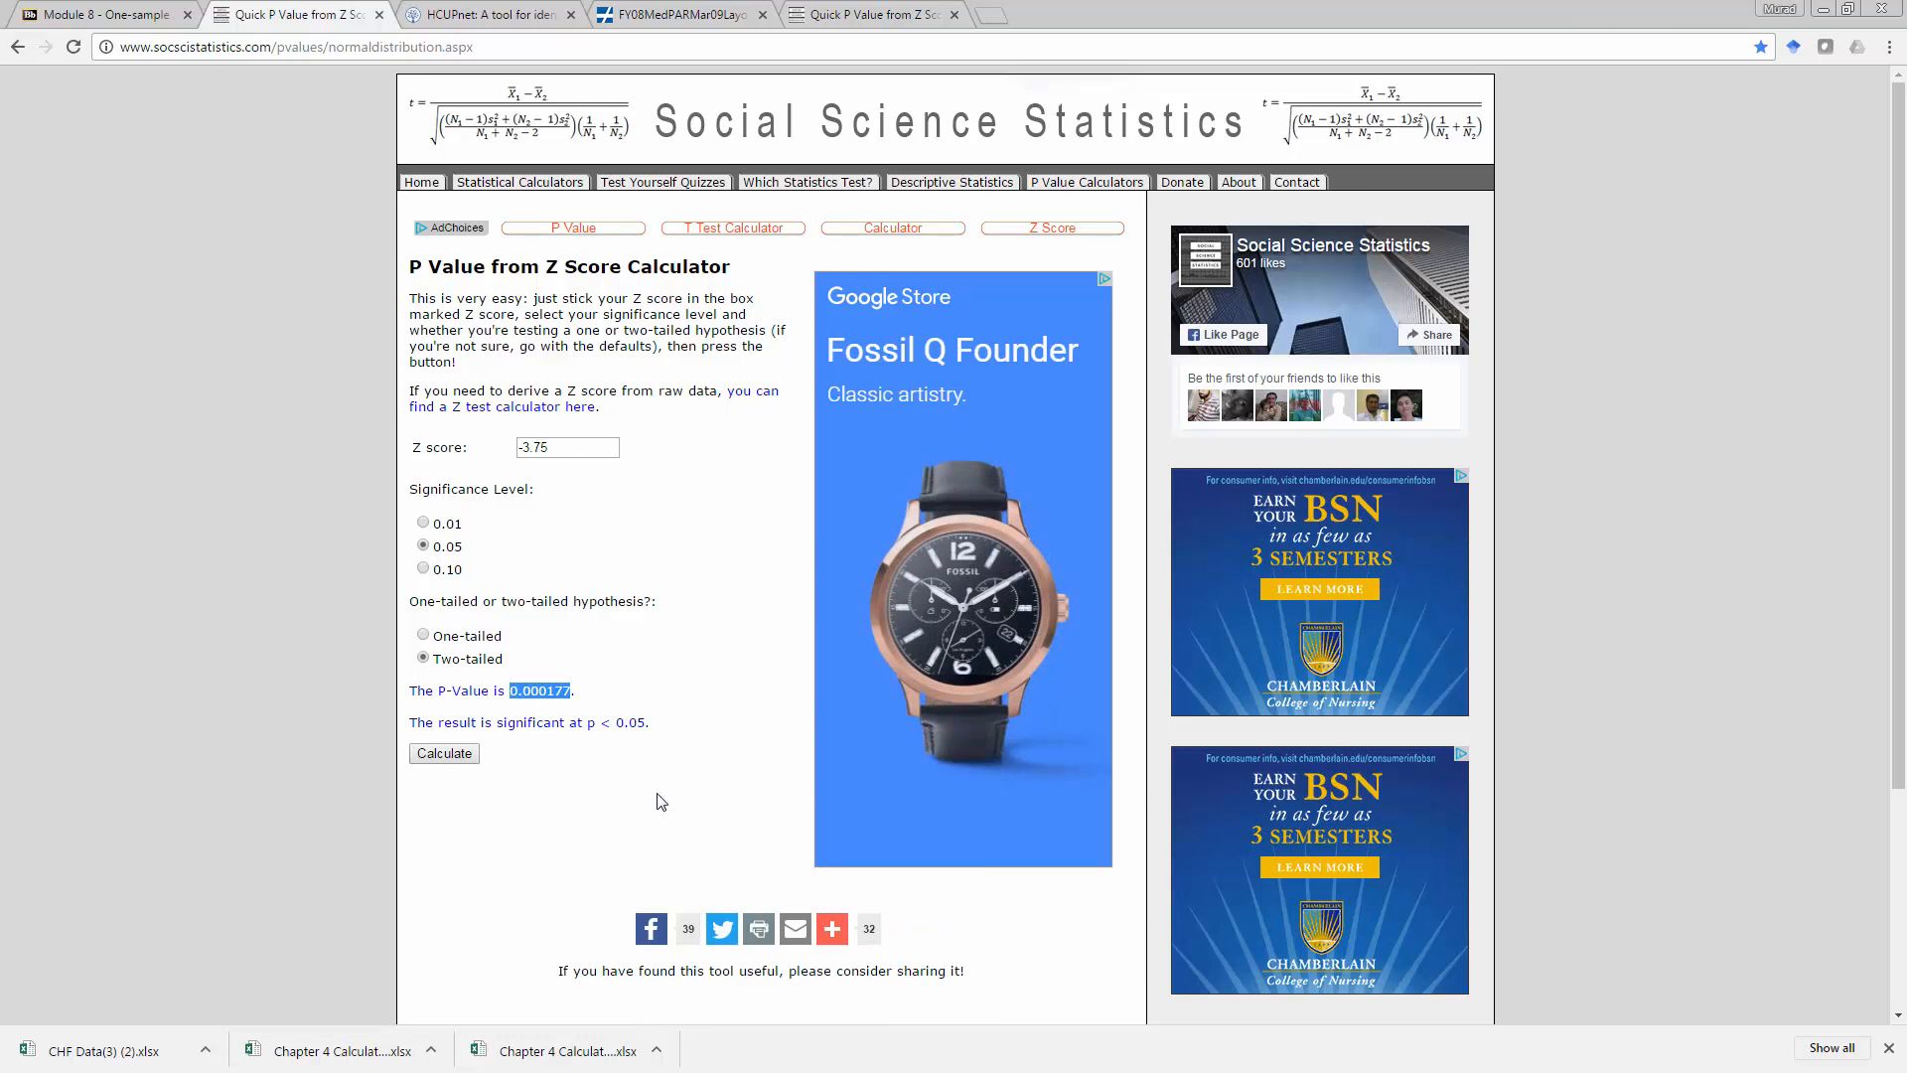